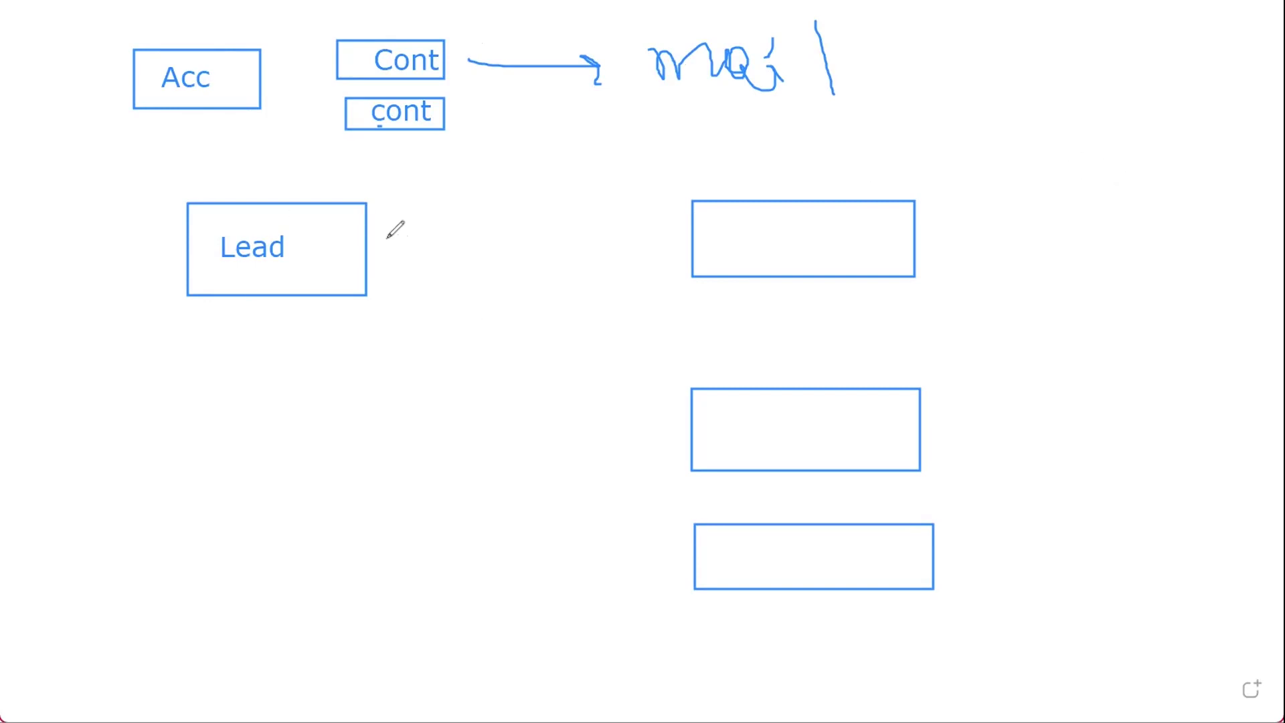
Draw an arrow from Lead to the upper empty box and one down into Lead, and handwrite "Opportunity" beside the upper box
mouse_move(387, 242)
mouse_down()
mouse_move(659, 234)
mouse_move(633, 215)
mouse_move(653, 282)
mouse_up()
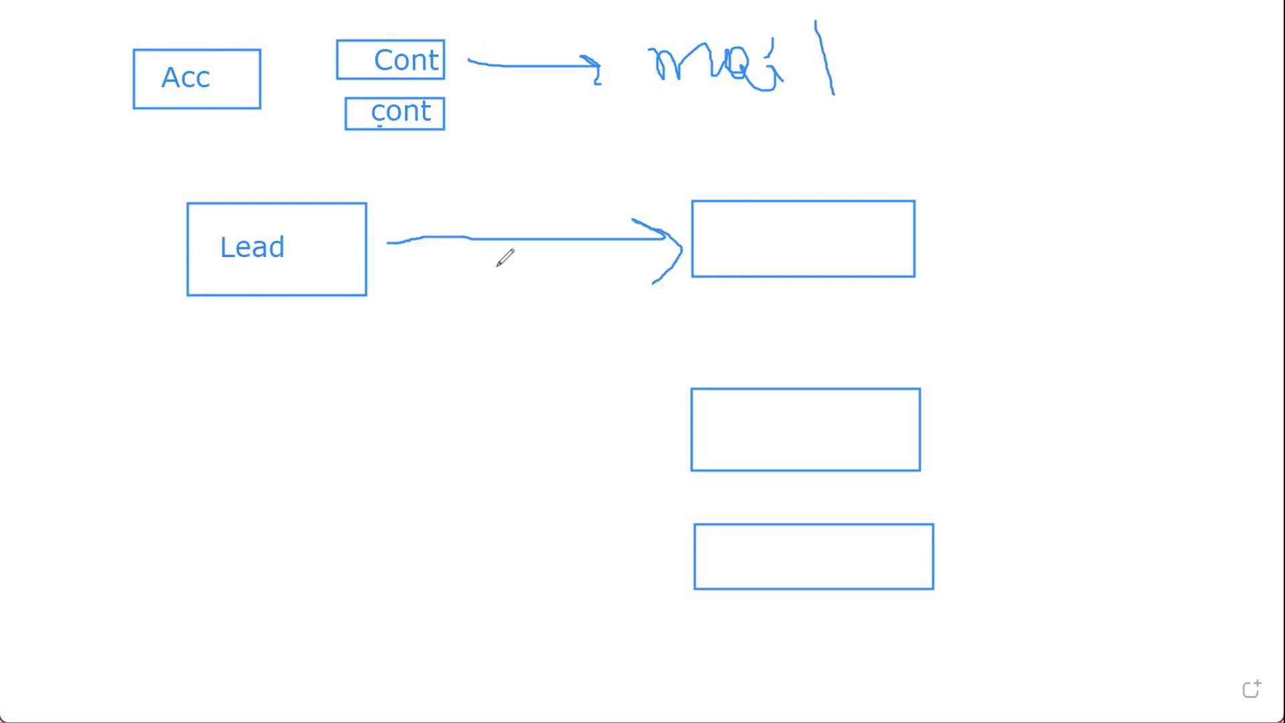
mouse_move(277, 125)
mouse_down()
mouse_move(281, 198)
mouse_move(270, 189)
mouse_move(310, 180)
mouse_up()
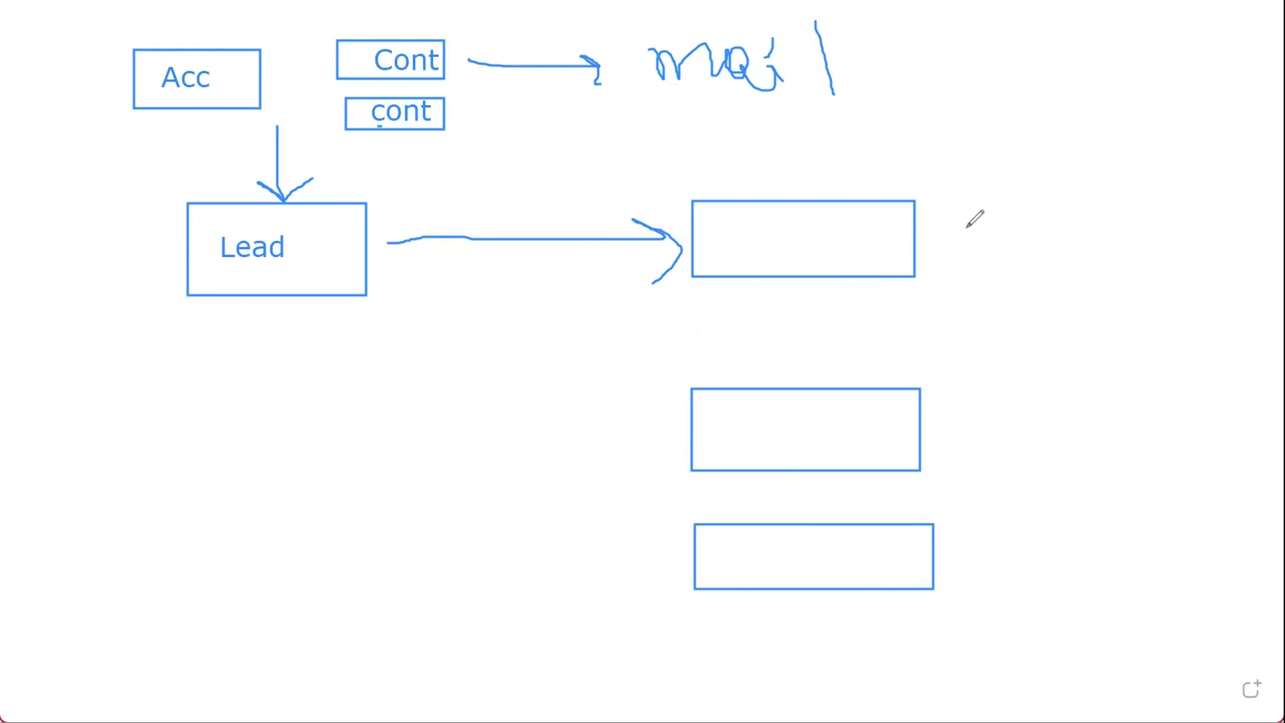
mouse_move(983, 223)
mouse_down()
mouse_move(979, 253)
mouse_move(1006, 223)
mouse_move(1056, 292)
mouse_move(1037, 249)
mouse_move(1094, 260)
mouse_move(1113, 221)
mouse_move(1177, 215)
mouse_move(1184, 233)
mouse_up()
mouse_move(1202, 188)
mouse_down()
mouse_move(1217, 228)
mouse_move(1212, 210)
mouse_move(1235, 201)
mouse_move(1238, 221)
mouse_move(1274, 168)
mouse_move(1282, 218)
mouse_move(1268, 192)
mouse_up()
click(1229, 190)
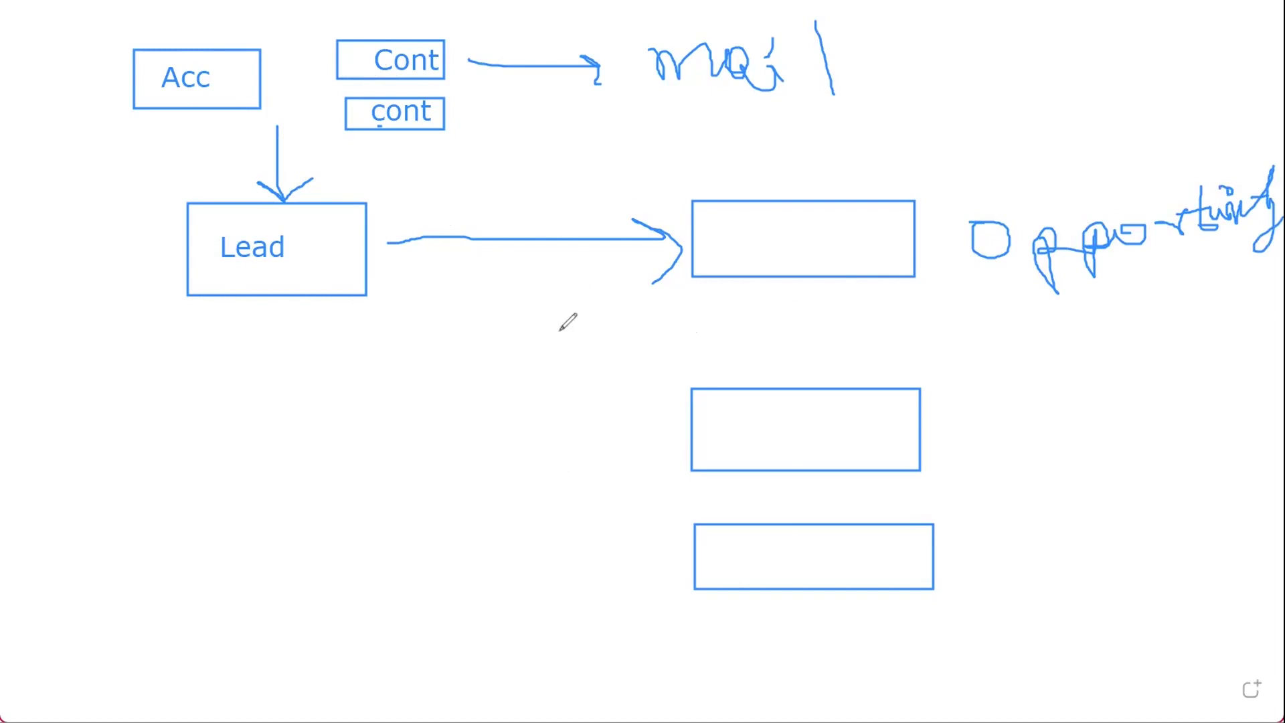
Draw an upward arrow beneath Lead, and connect an underlined Opportunity label to the two lower empty boxes with arrows
drag(191, 315, 348, 312)
mouse_move(266, 313)
mouse_down()
mouse_move(262, 360)
mouse_move(265, 308)
mouse_move(283, 329)
mouse_up()
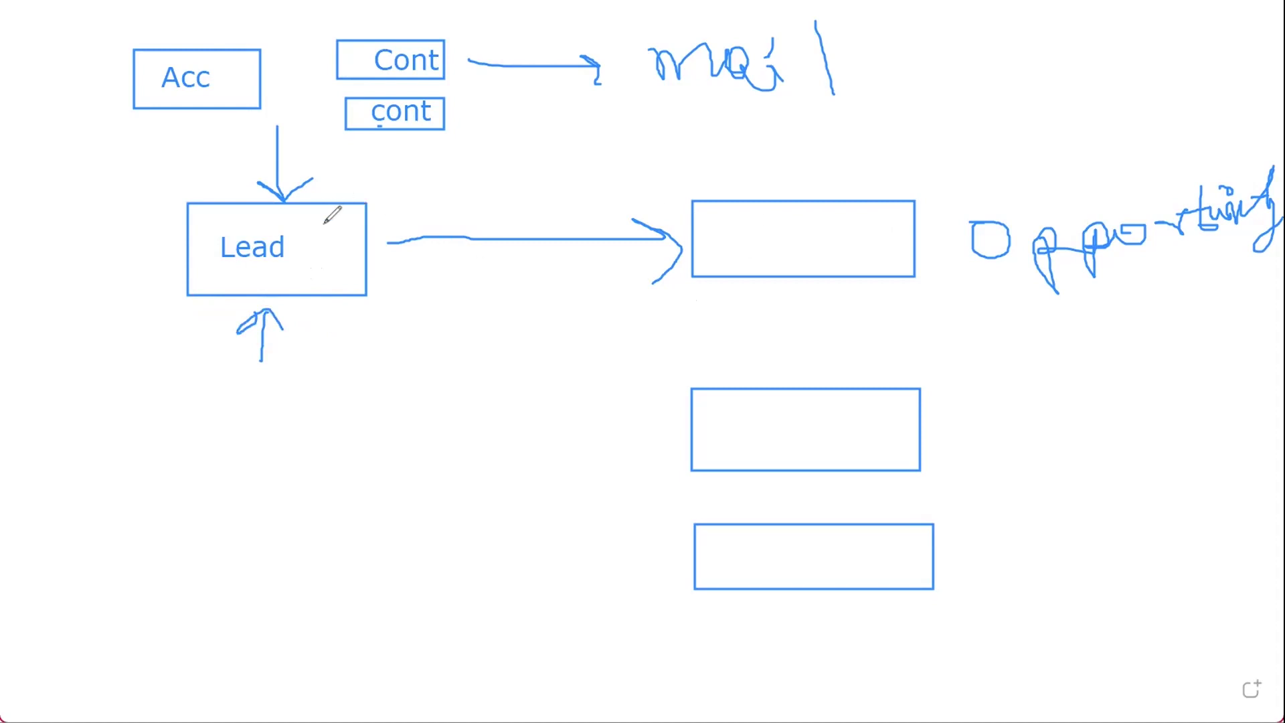
mouse_move(976, 293)
mouse_down()
mouse_move(1158, 301)
mouse_move(1259, 284)
mouse_up()
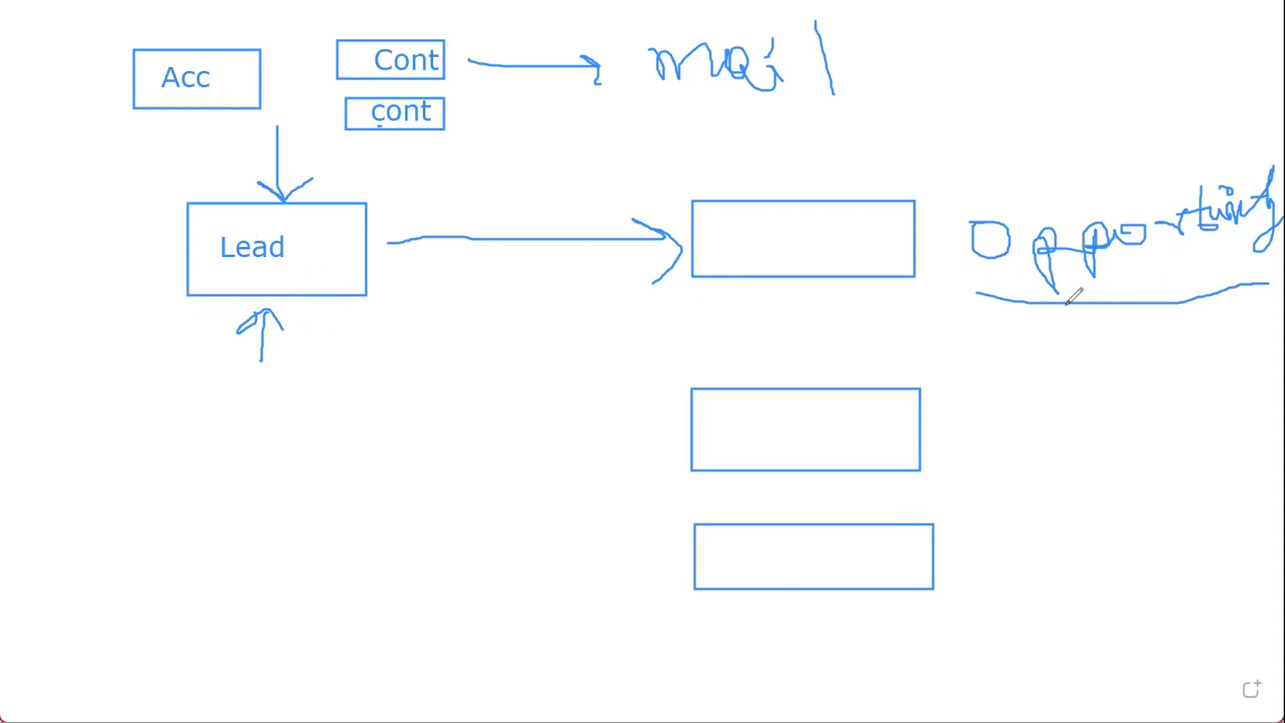
mouse_move(1072, 313)
mouse_down()
mouse_move(1079, 373)
mouse_move(974, 447)
mouse_move(959, 420)
mouse_move(947, 447)
mouse_move(999, 480)
mouse_up()
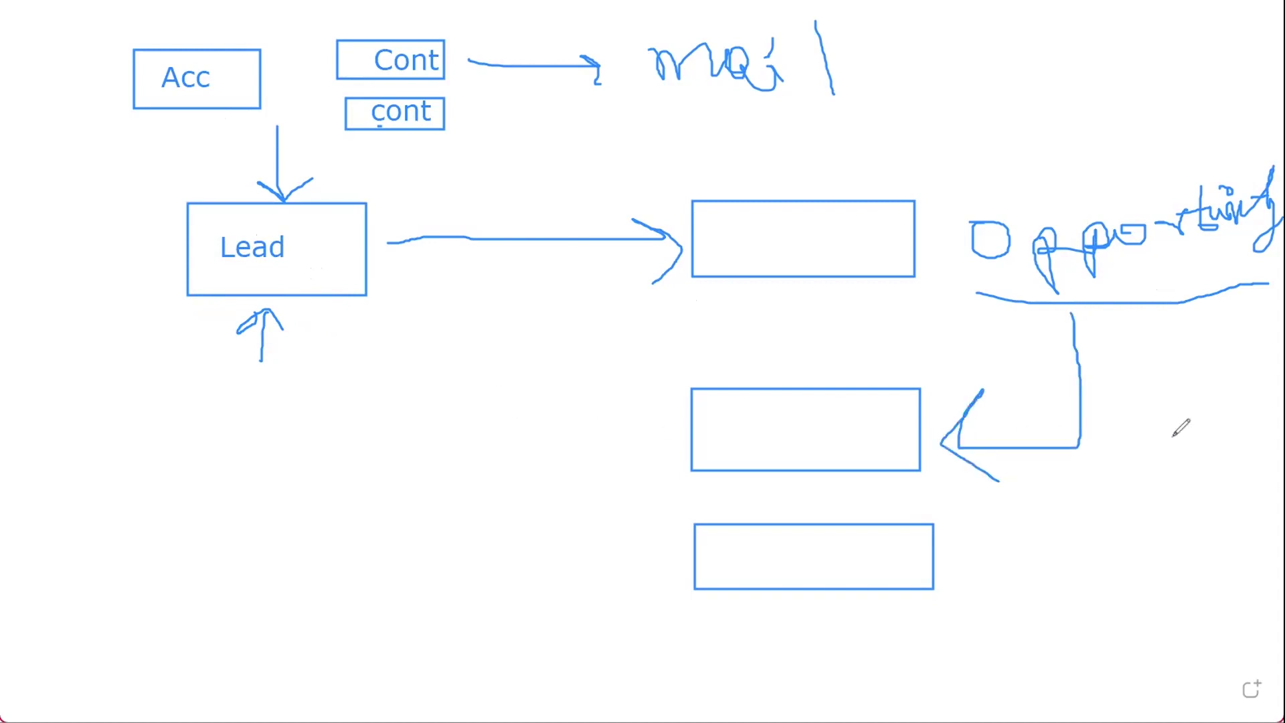
mouse_move(1169, 319)
mouse_down()
mouse_move(1189, 541)
mouse_move(965, 563)
mouse_move(1008, 597)
mouse_up()
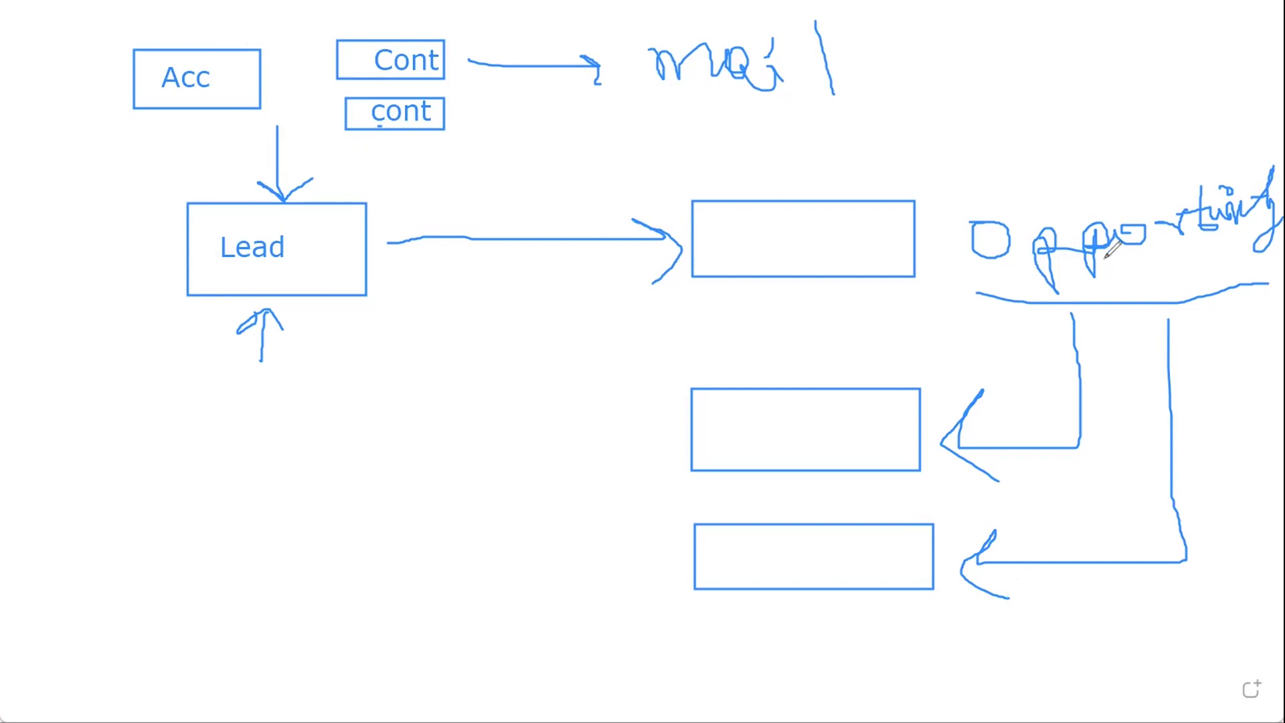
Underline the Opportunity label a second time and draw an upward arrow above it with the handwritten note "Dis"
drag(984, 301, 1259, 306)
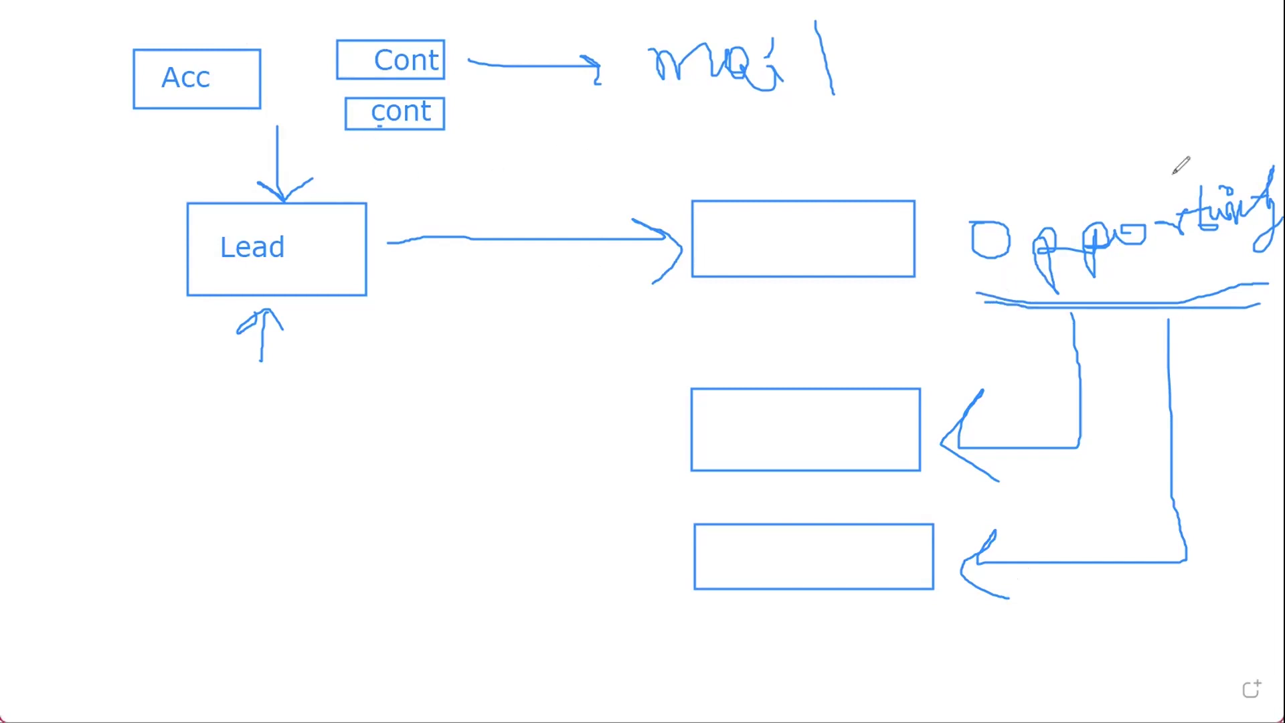
drag(1102, 193, 1070, 138)
mouse_move(1023, 178)
mouse_down()
mouse_move(1065, 126)
mouse_move(1101, 154)
mouse_up()
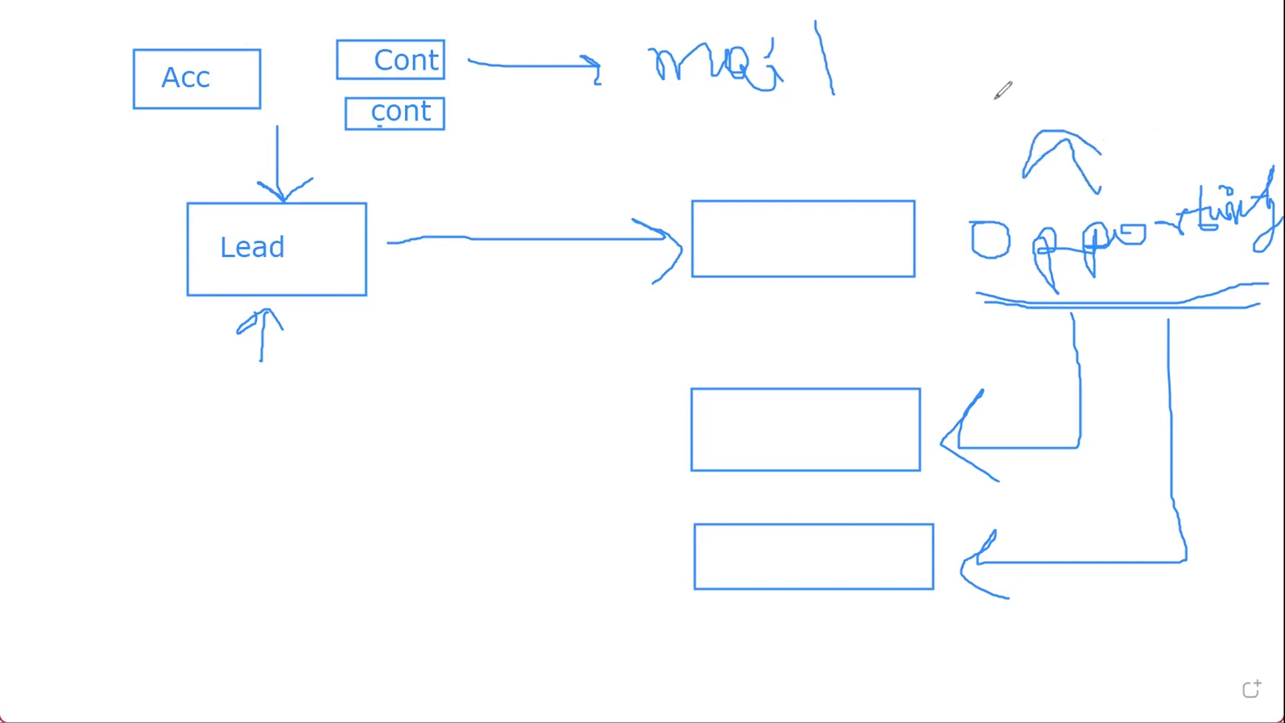
mouse_move(991, 84)
mouse_down()
mouse_move(995, 115)
mouse_move(994, 96)
mouse_move(1032, 75)
mouse_move(1060, 105)
mouse_move(1074, 94)
mouse_move(986, 115)
mouse_up()
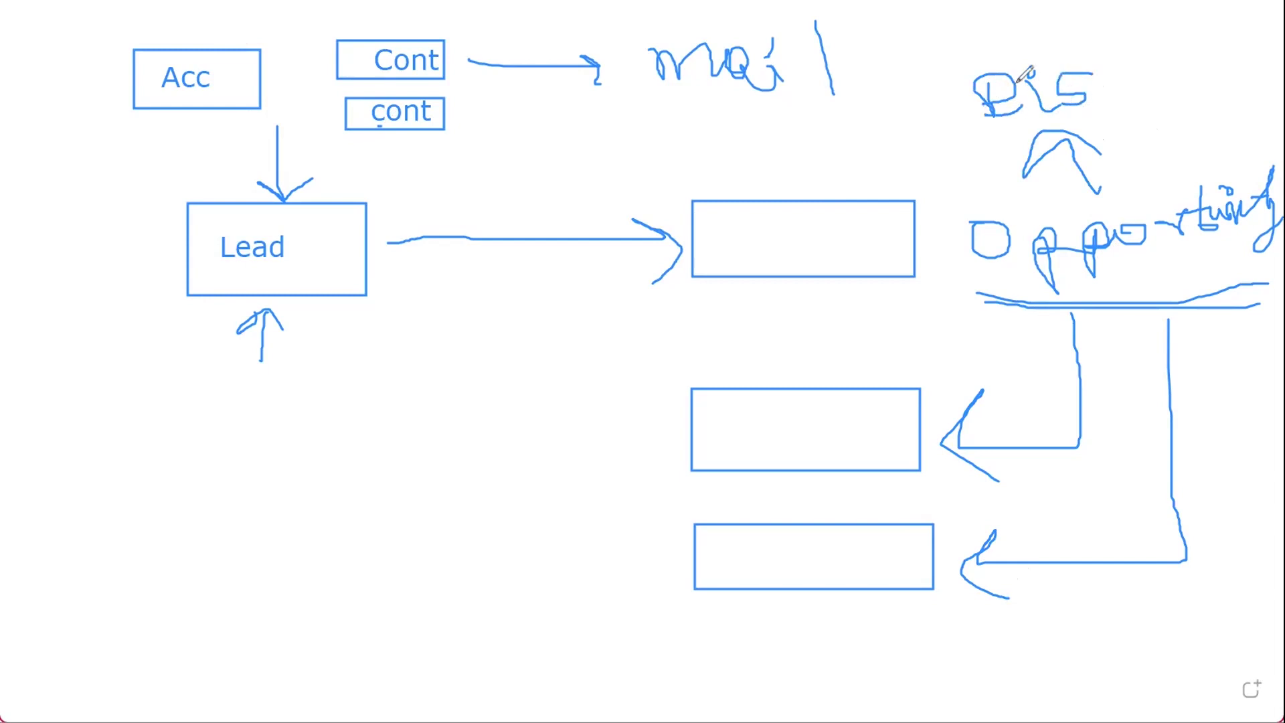
mouse_move(1141, 45)
mouse_down()
mouse_move(1099, 98)
mouse_move(1123, 118)
mouse_move(1205, 98)
mouse_move(1235, 146)
mouse_move(1224, 98)
mouse_up()
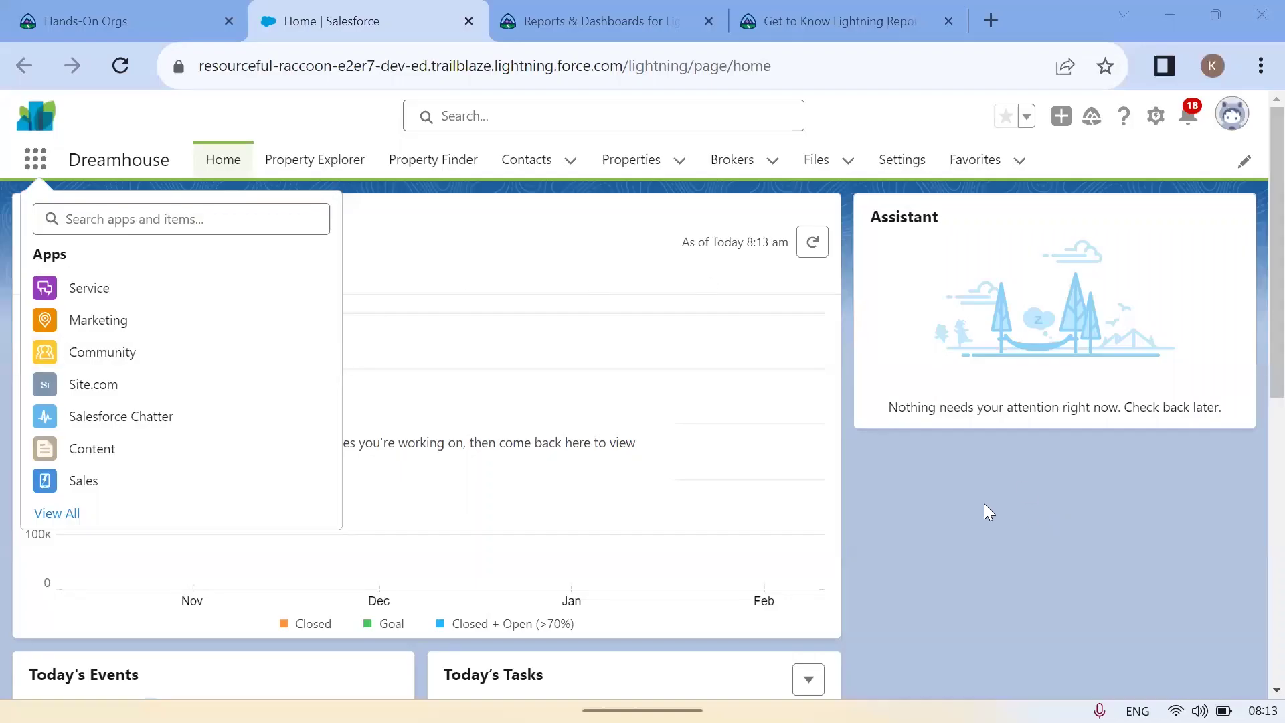
Switch to Salesforce in the browser and change from the Dreamhouse app to the Sales app
click(970, 498)
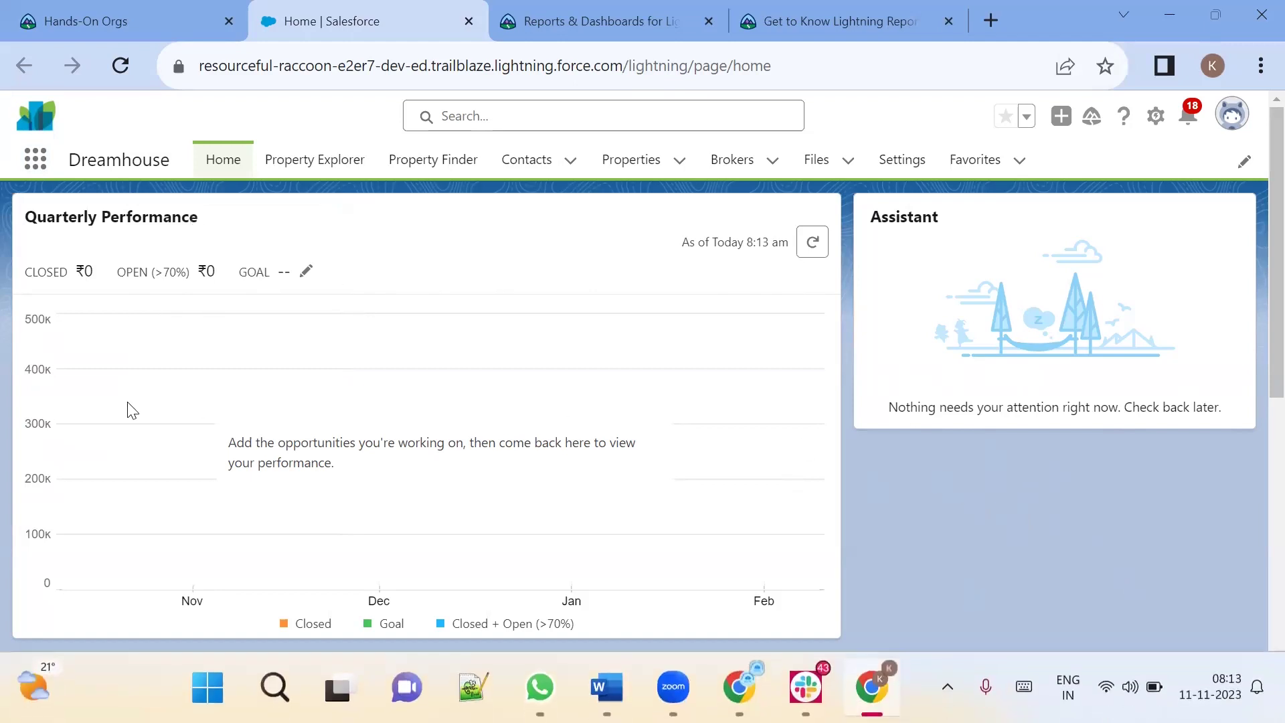
click(35, 164)
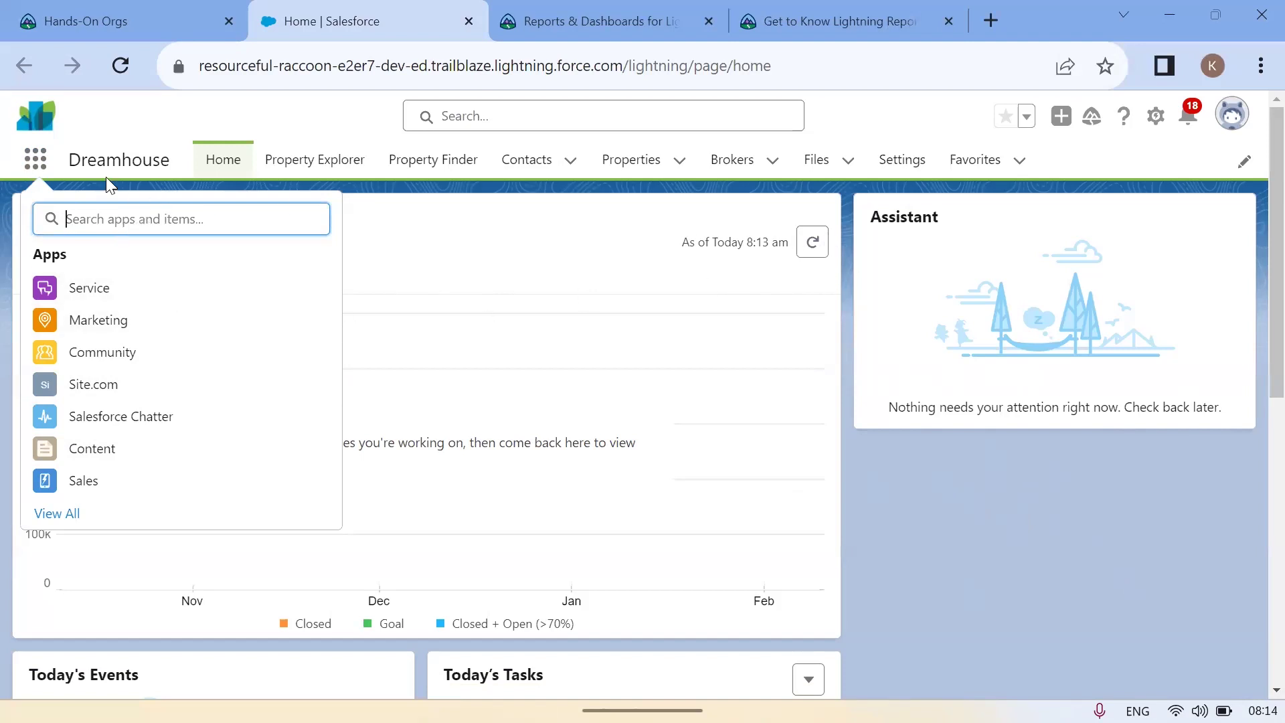
click(95, 493)
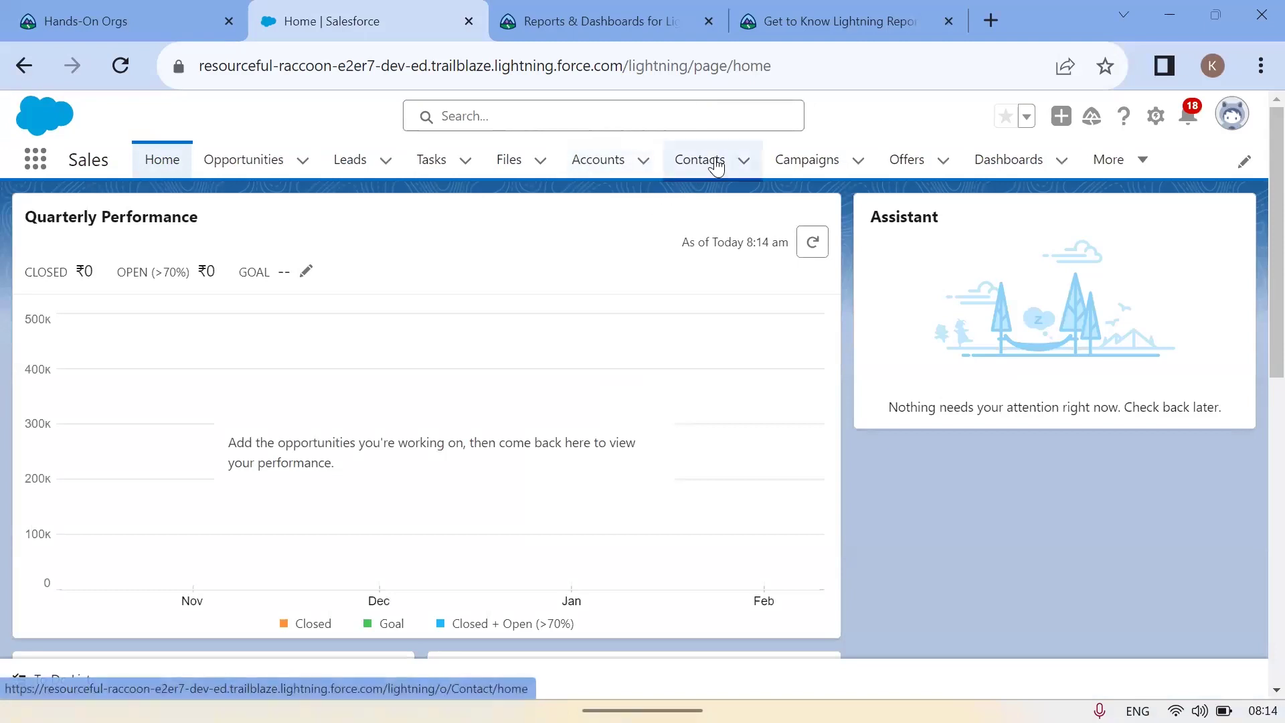
Visit the Accounts, Contacts and Leads pages of the Sales app in turn
click(600, 176)
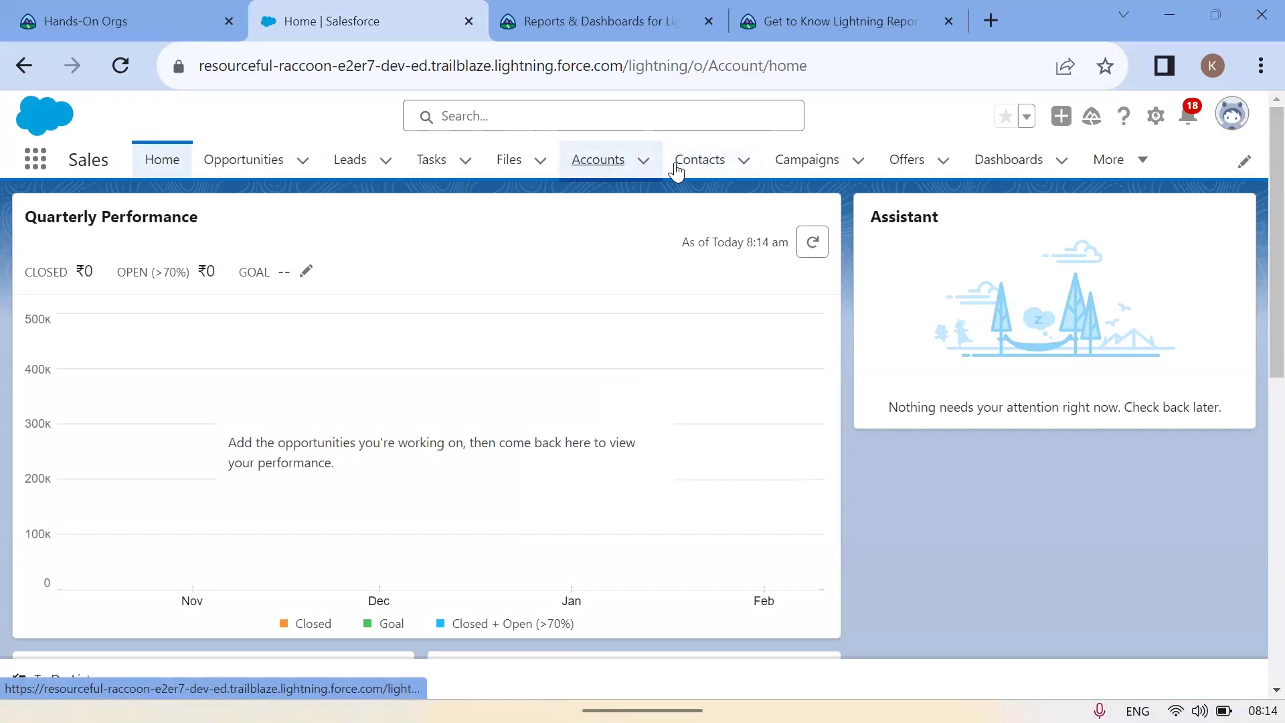
click(690, 163)
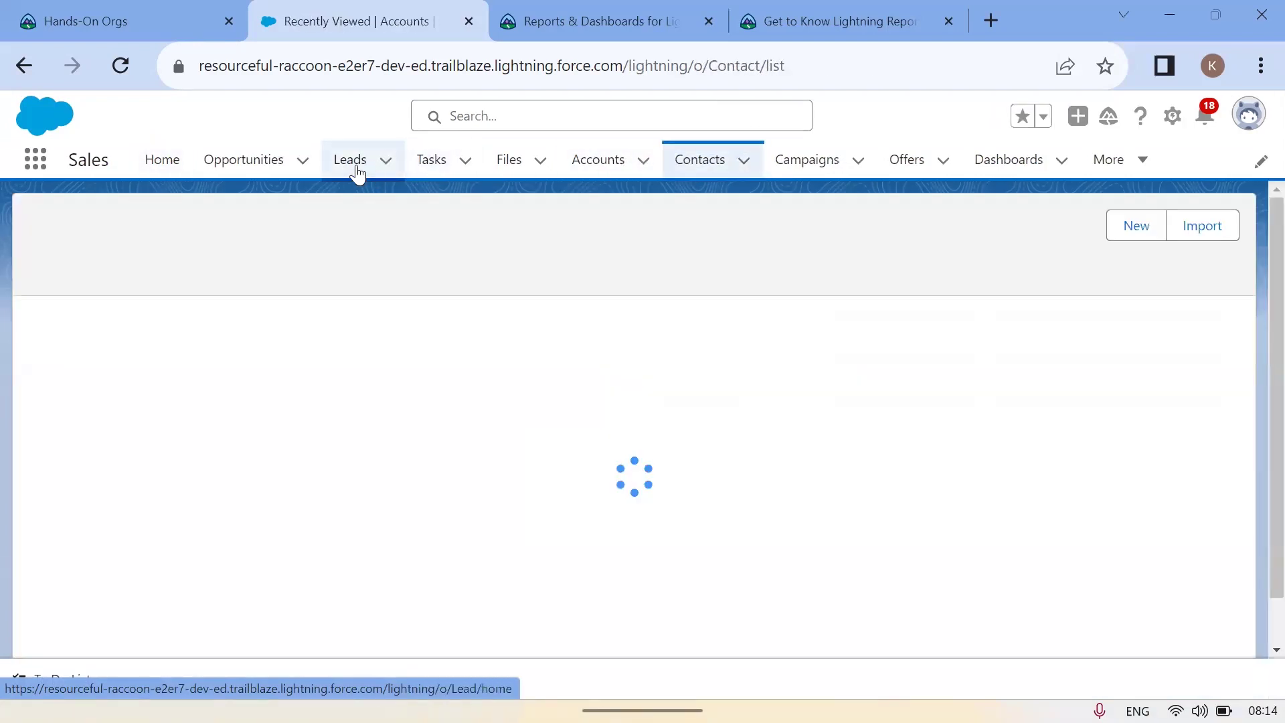
click(356, 173)
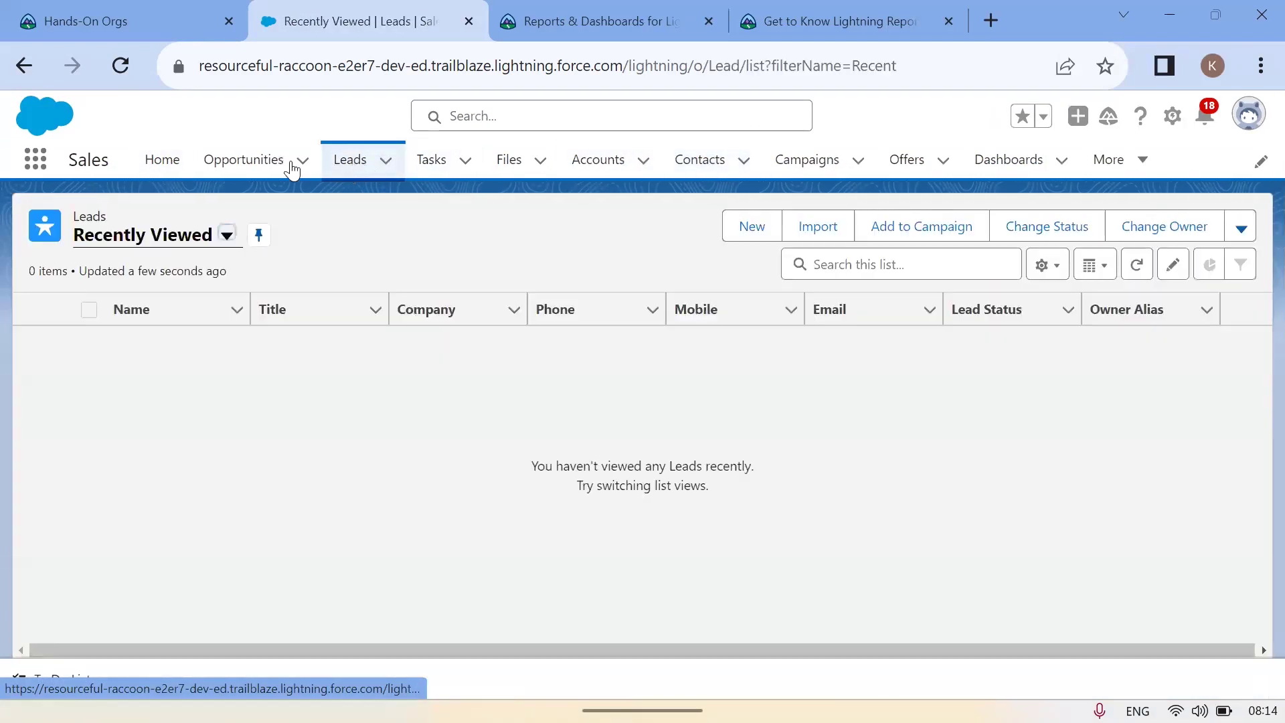
Show the All Opportunities list view and open the Edge Installation opportunity
click(268, 161)
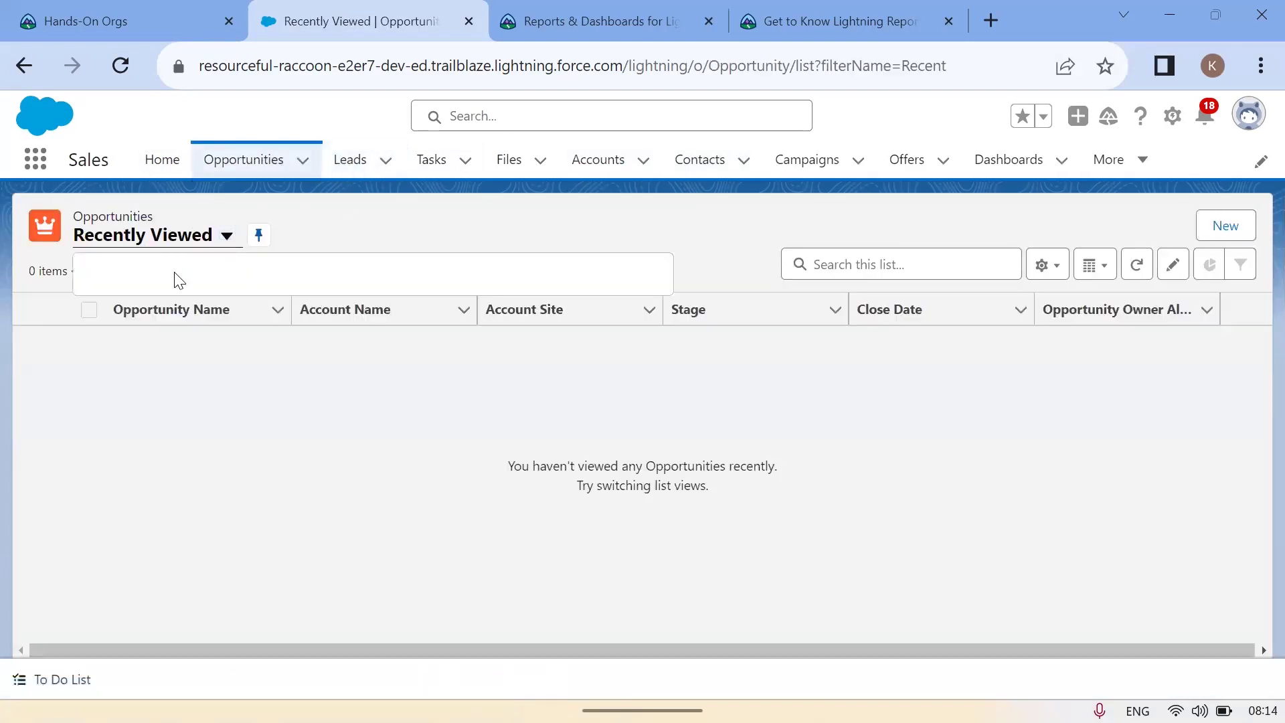
click(175, 355)
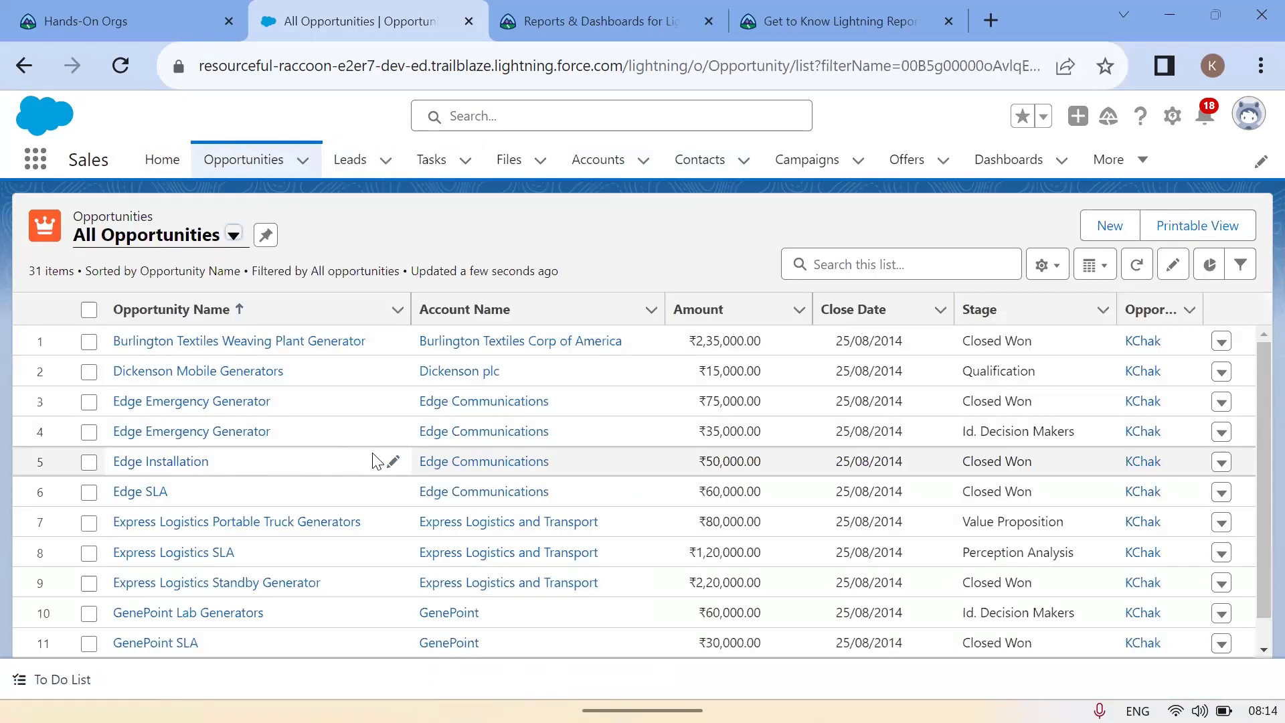
mouse_move(1258, 683)
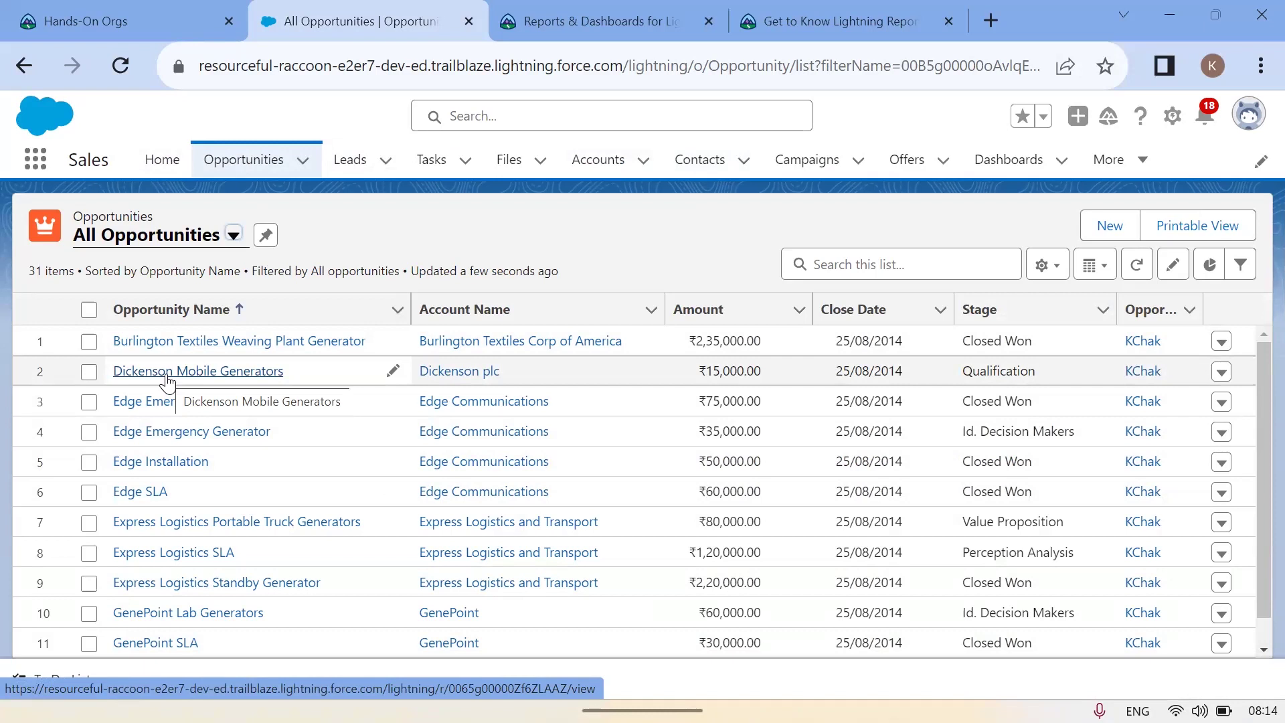
click(160, 469)
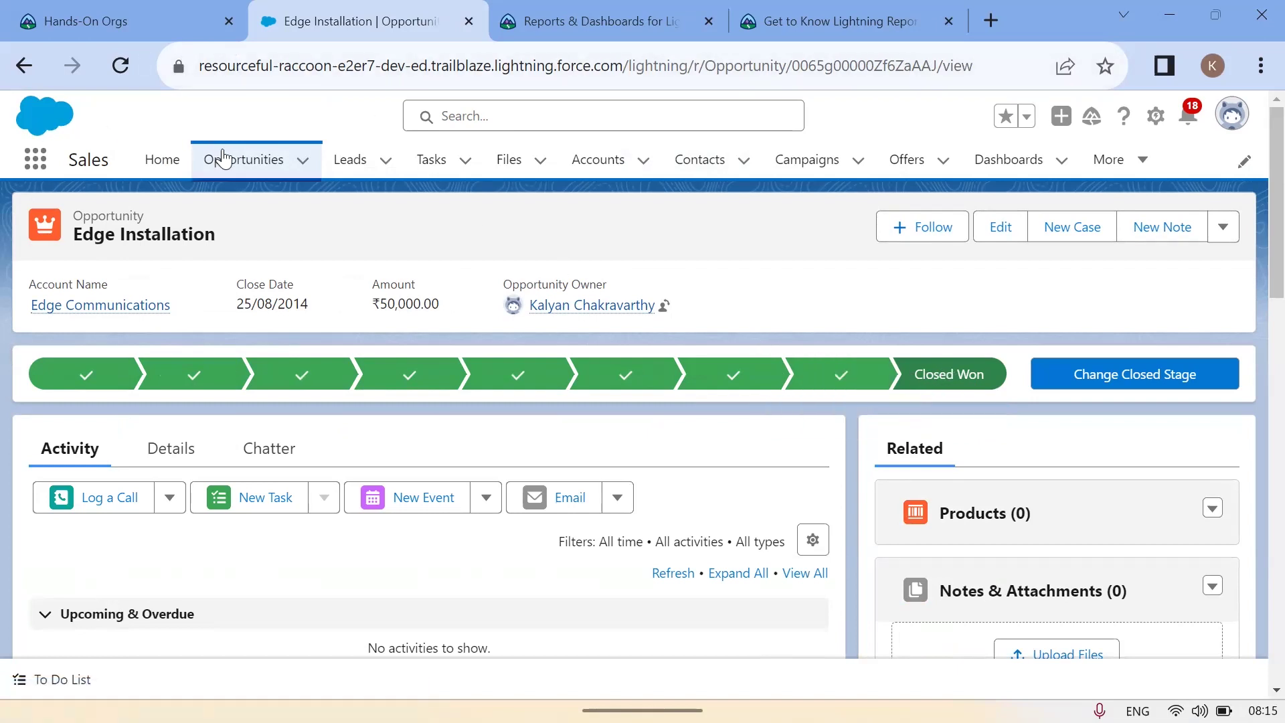
Open Opportunities in a new browser tab and display the All Opportunities list view there
right_click(233, 168)
key(Escape)
middle_click(288, 176)
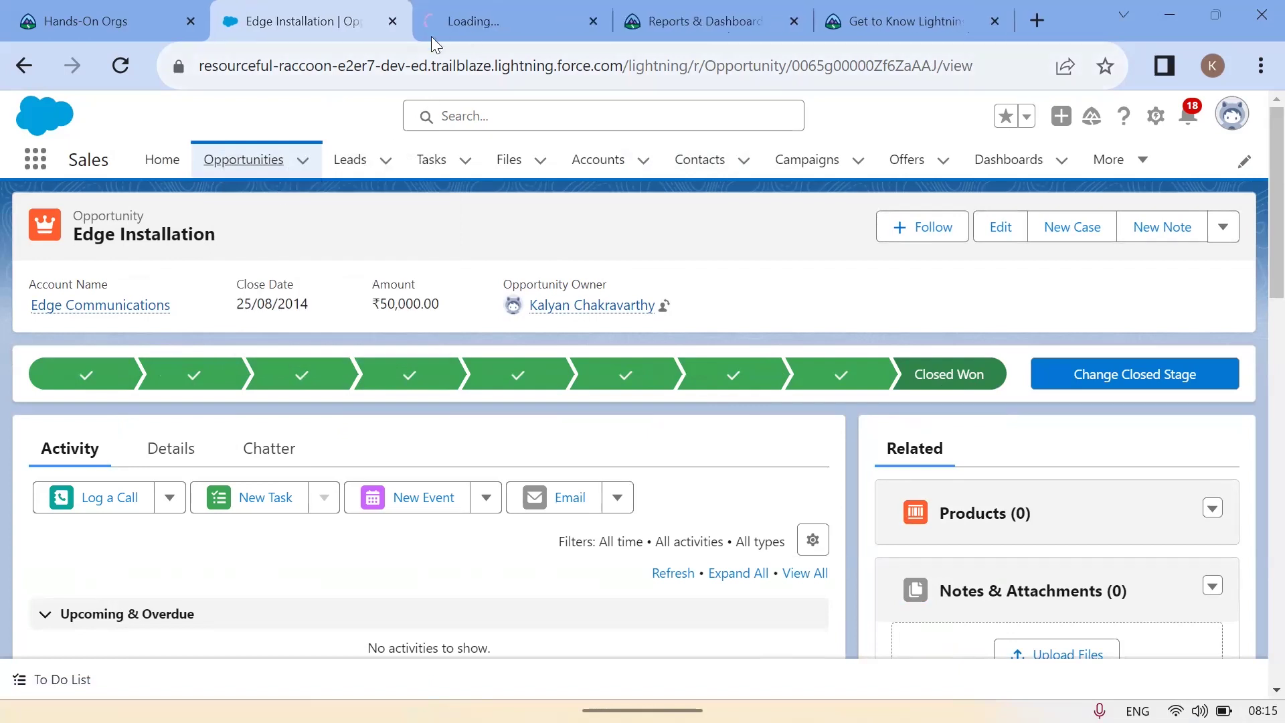
click(466, 26)
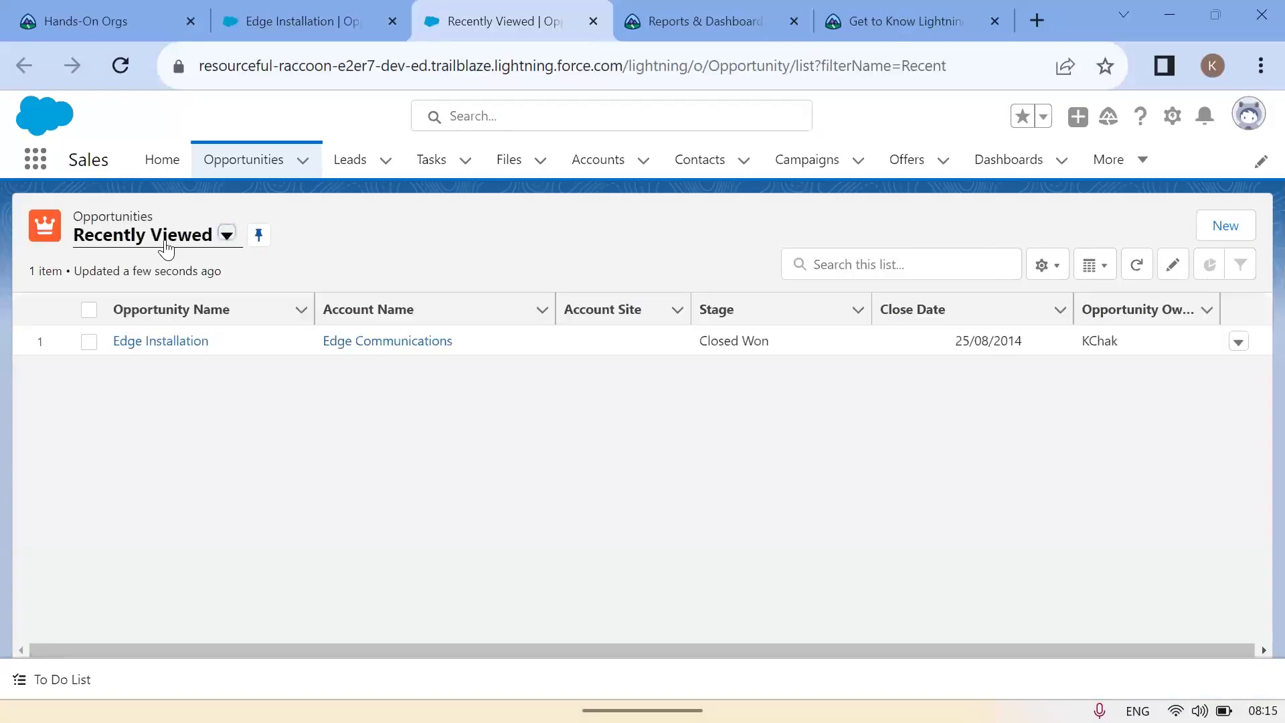
click(157, 245)
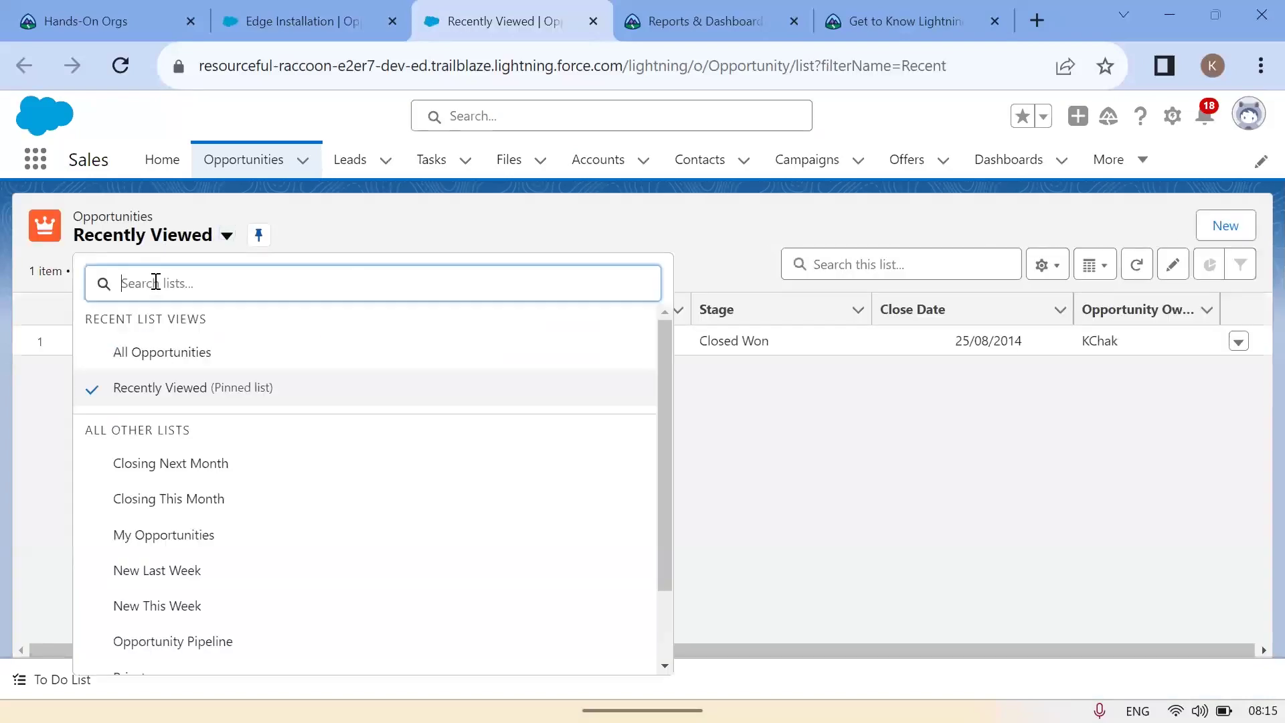
click(175, 359)
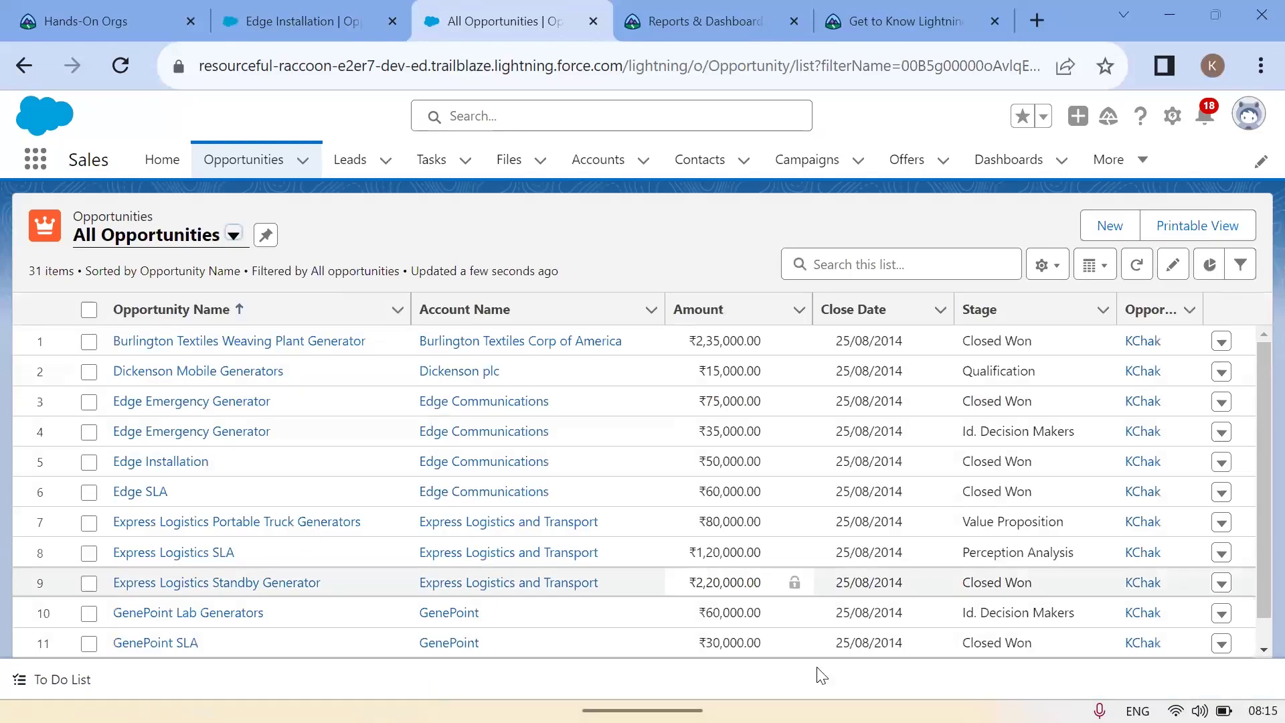
Find the United Oil SLA opportunity in the list and open its record
scroll(240, 416, down, 1)
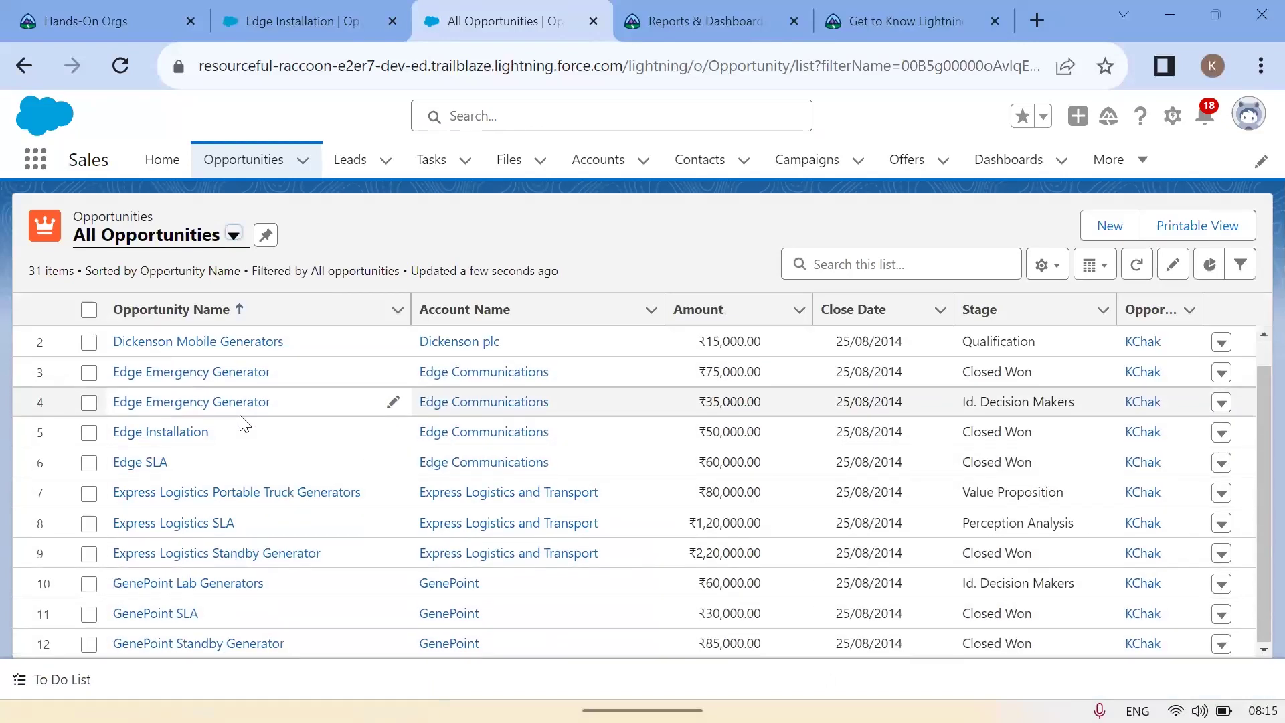
scroll(301, 521, up, 1)
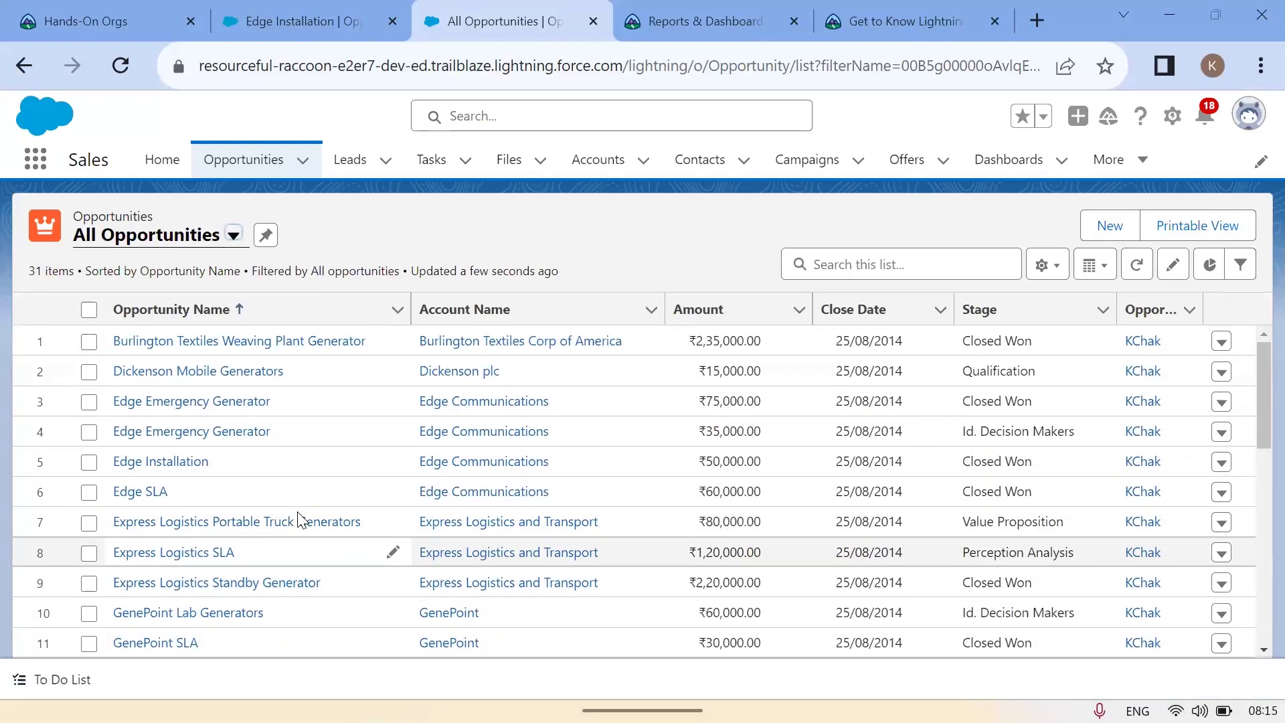
scroll(221, 529, down, 10)
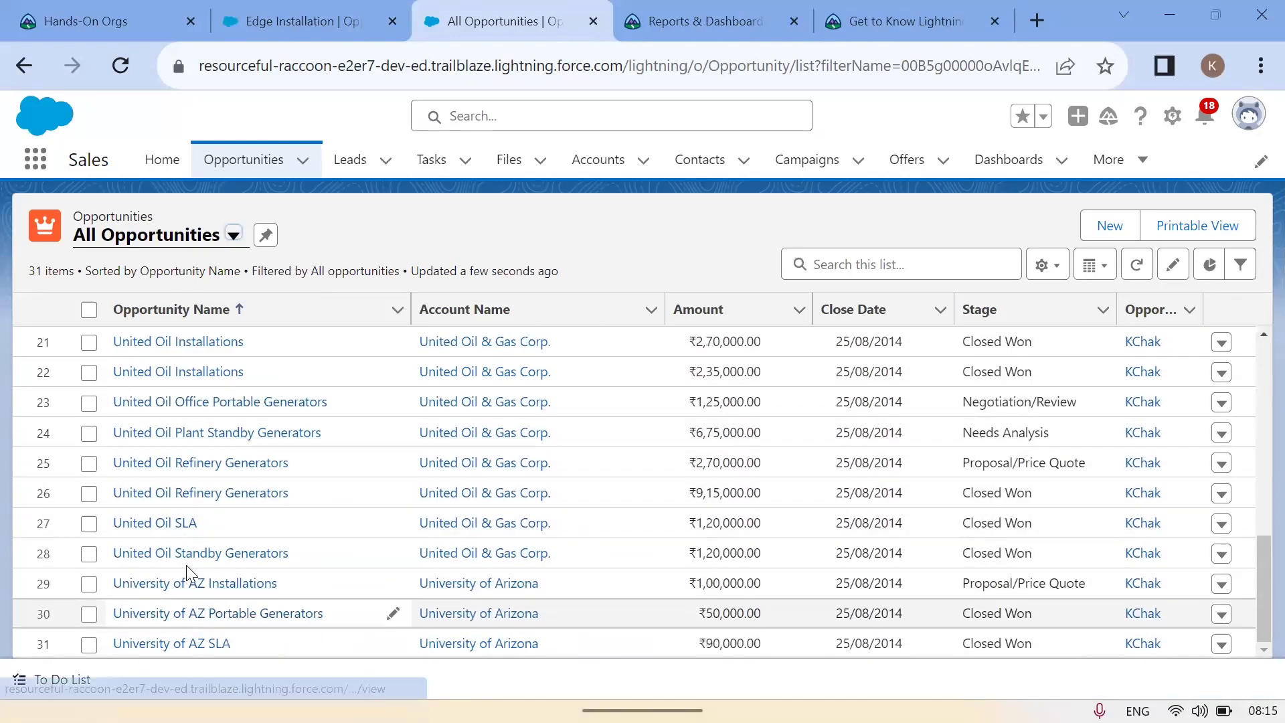
click(161, 524)
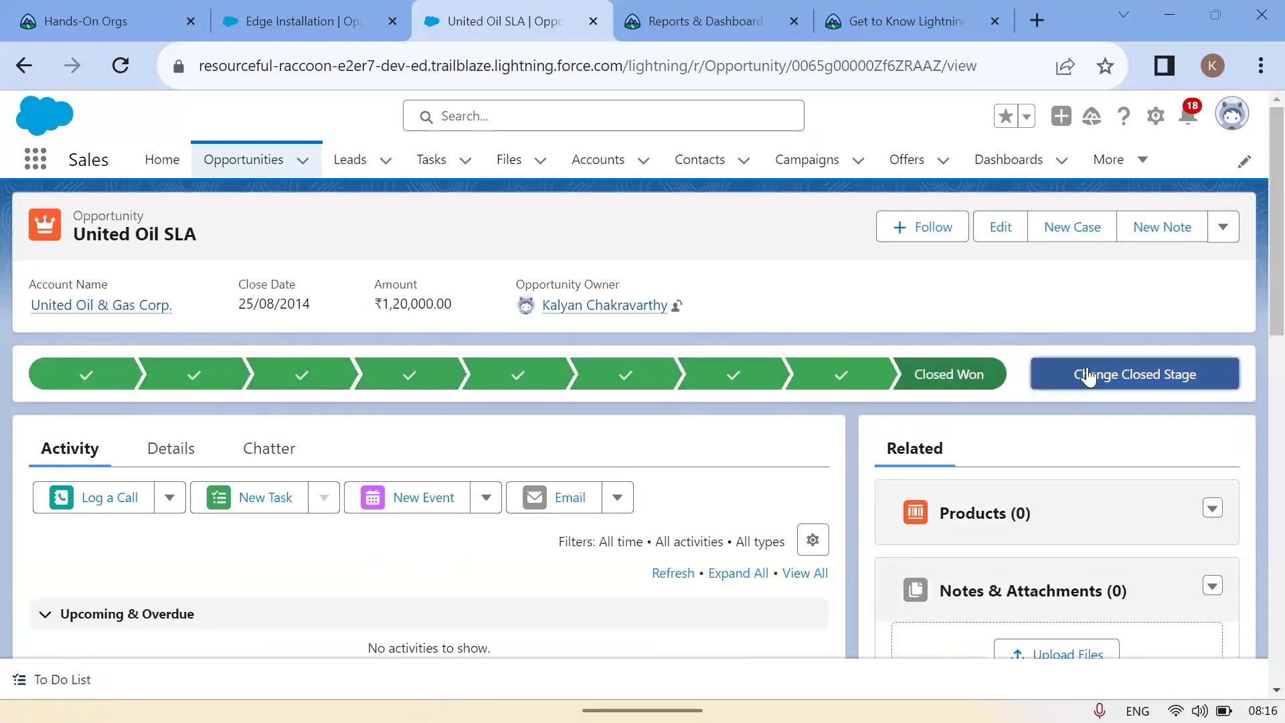
Change the closed stage of the United Oil SLA opportunity to Closed Lost and save it
click(1088, 376)
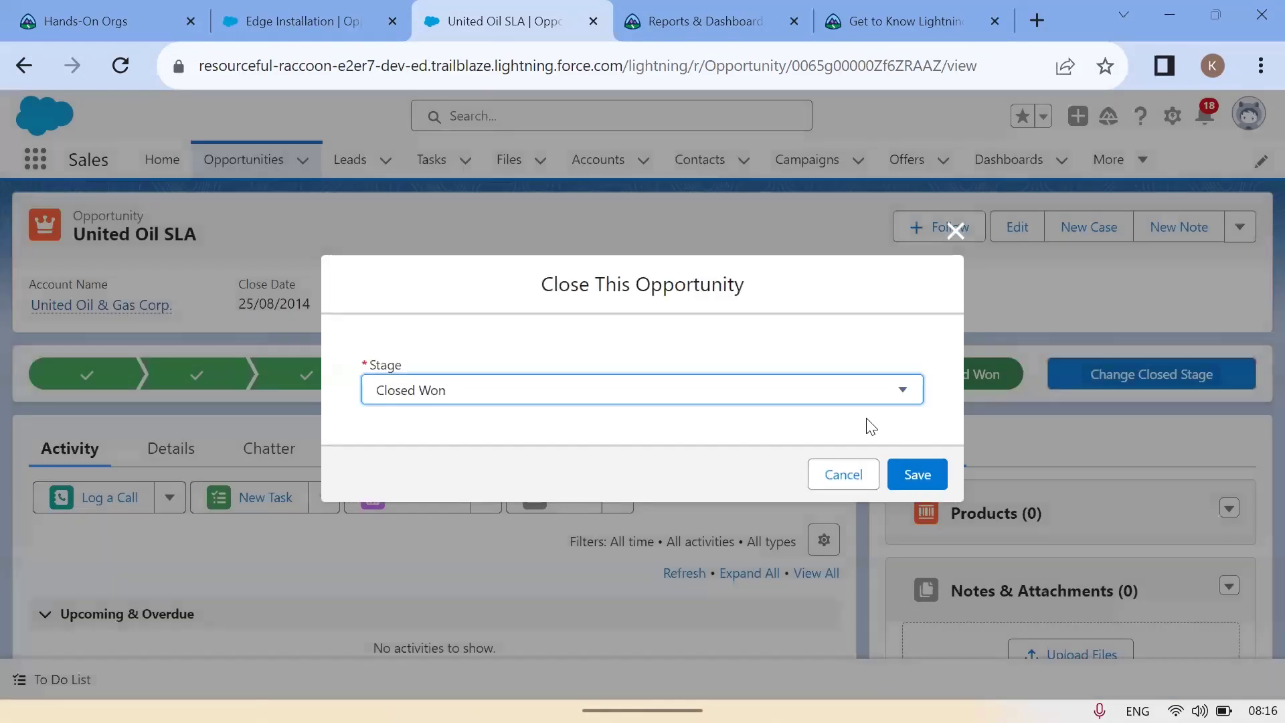
click(845, 404)
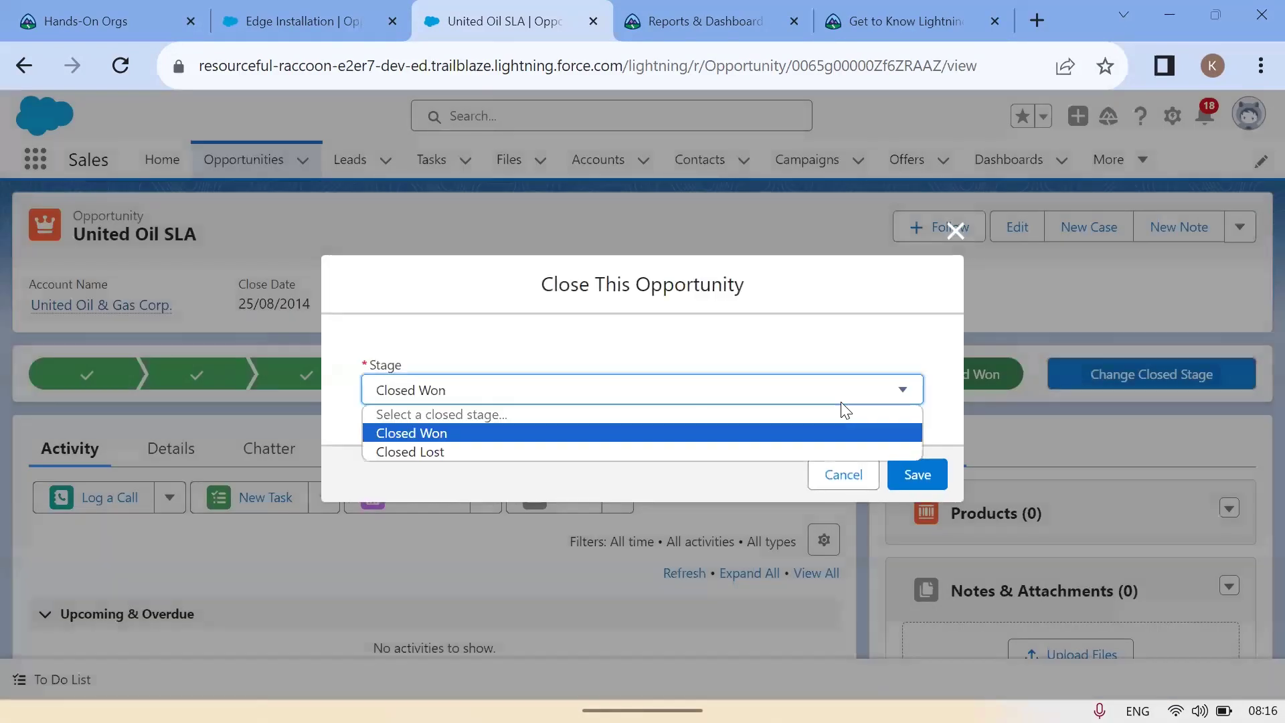
click(423, 450)
click(918, 475)
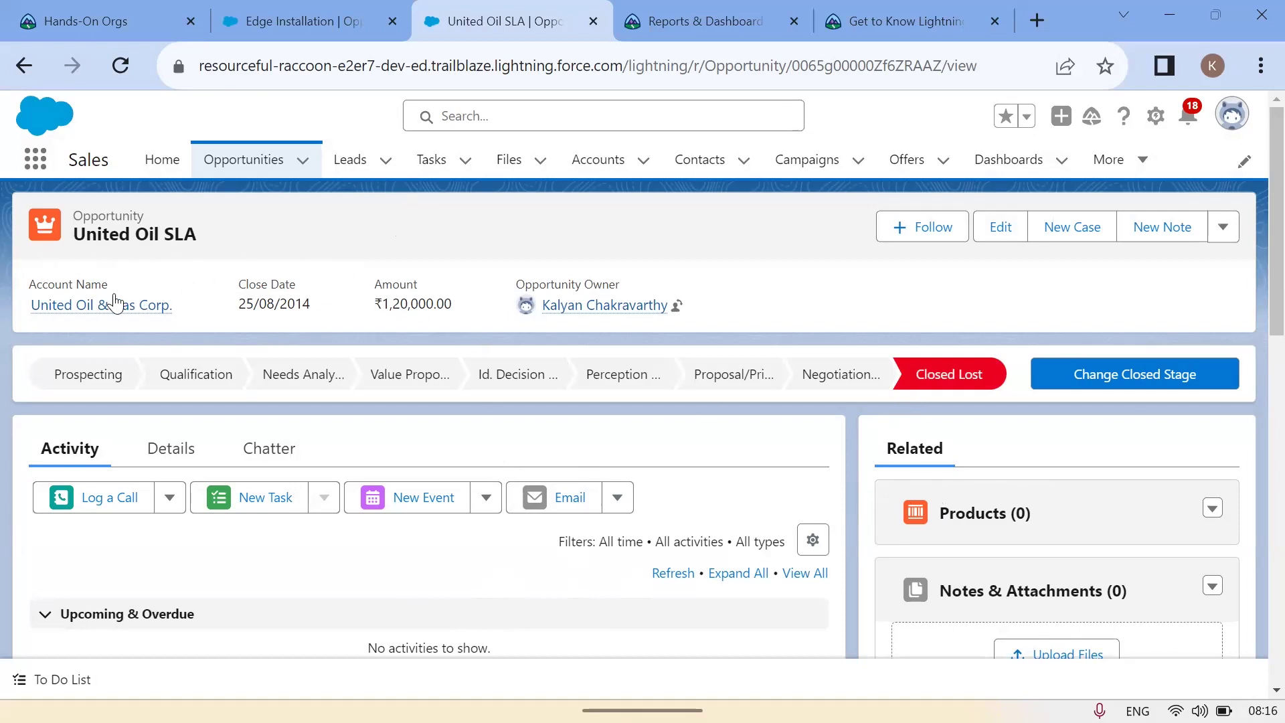
Examine the Account Name field of the United Oil SLA opportunity and preview its linked account
drag(27, 290, 119, 293)
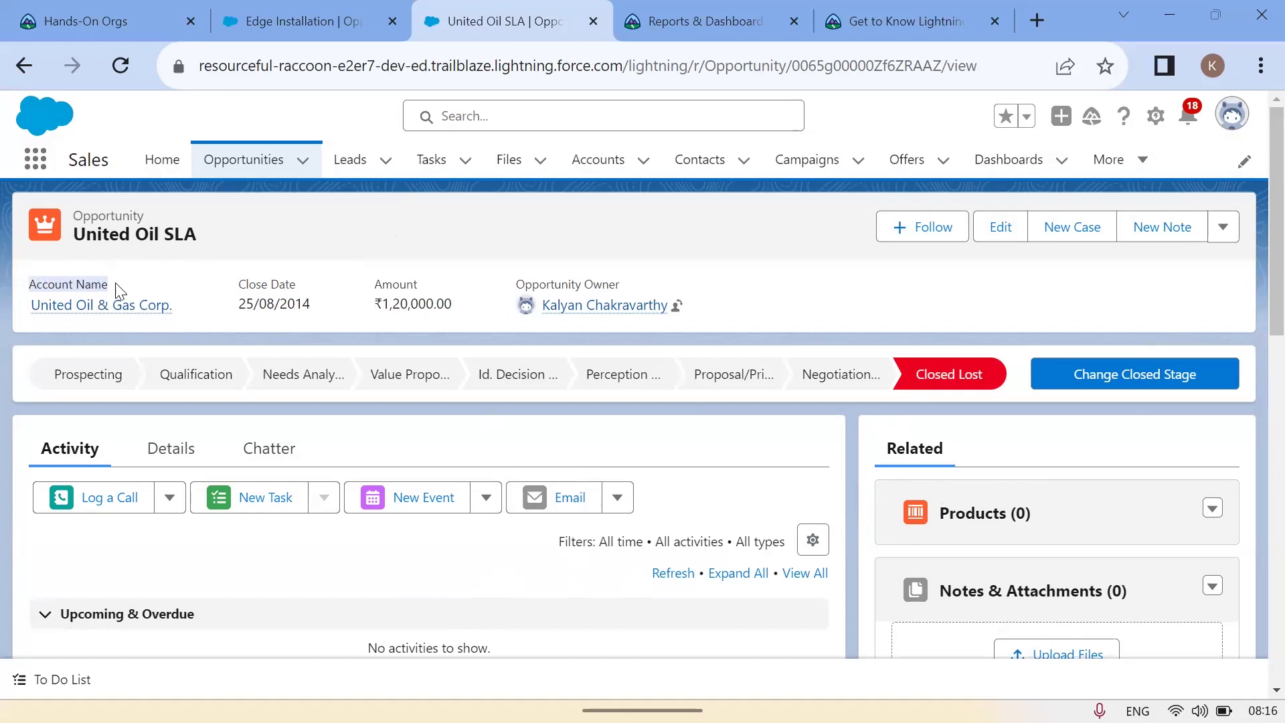
mouse_move(101, 311)
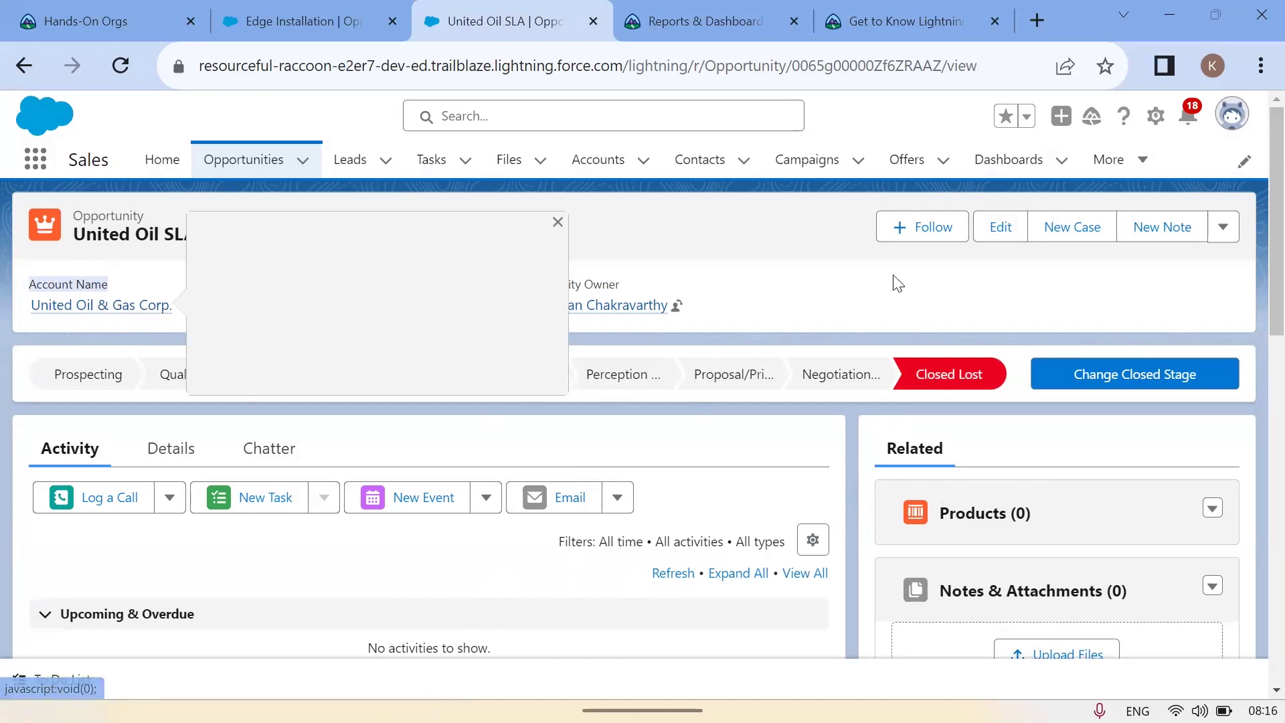
click(888, 318)
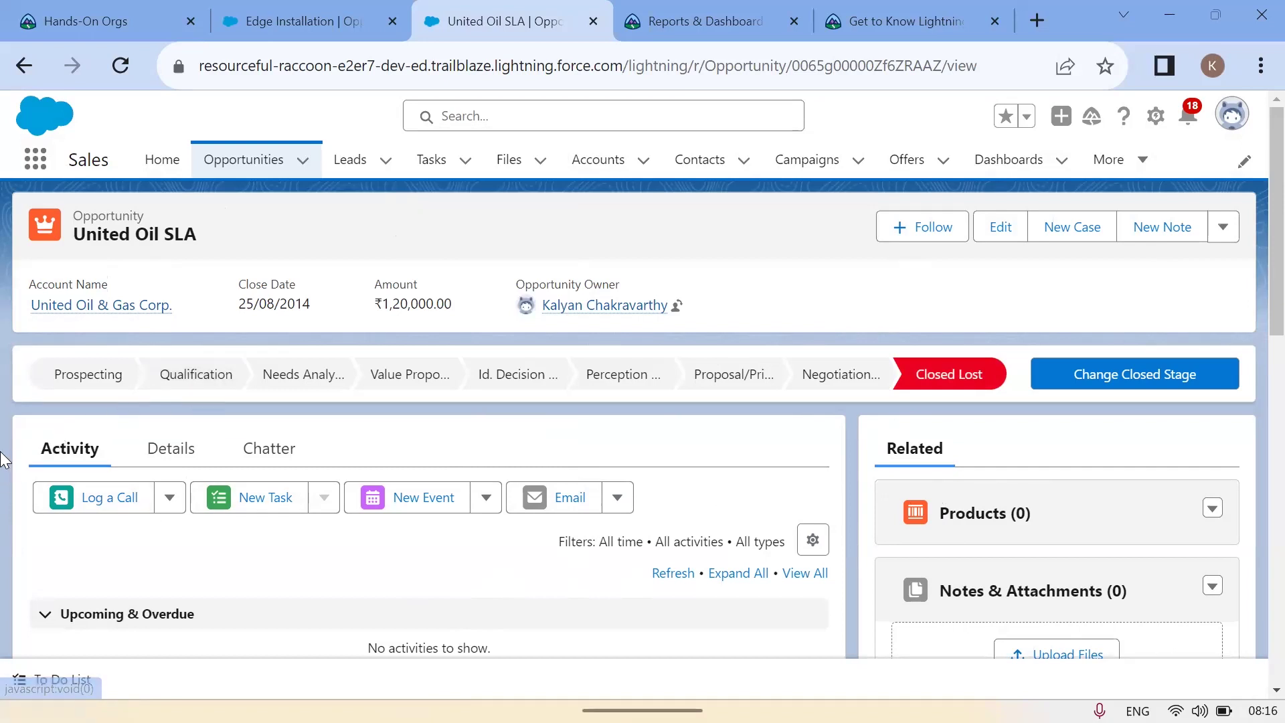
Preview the stages from Prospecting through Perception Analysis on the United Oil SLA sales path without changing the current stage
click(76, 389)
click(194, 376)
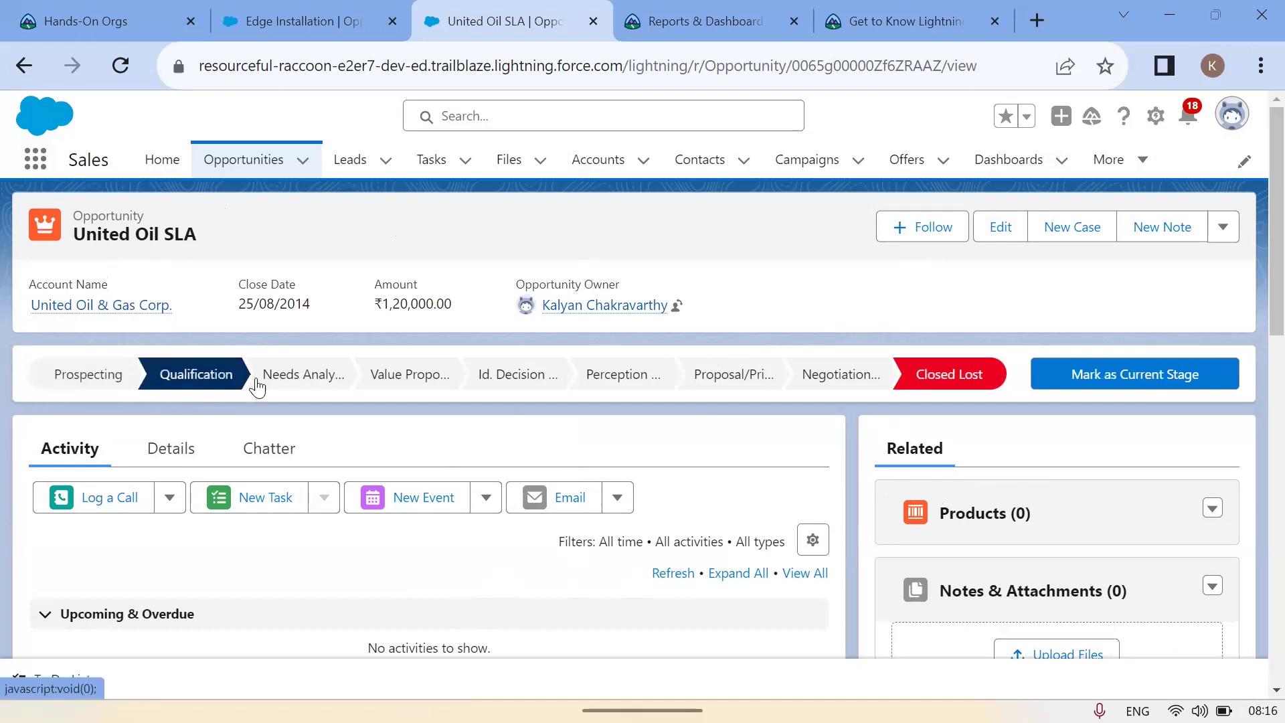
click(302, 379)
click(386, 377)
click(509, 377)
click(626, 373)
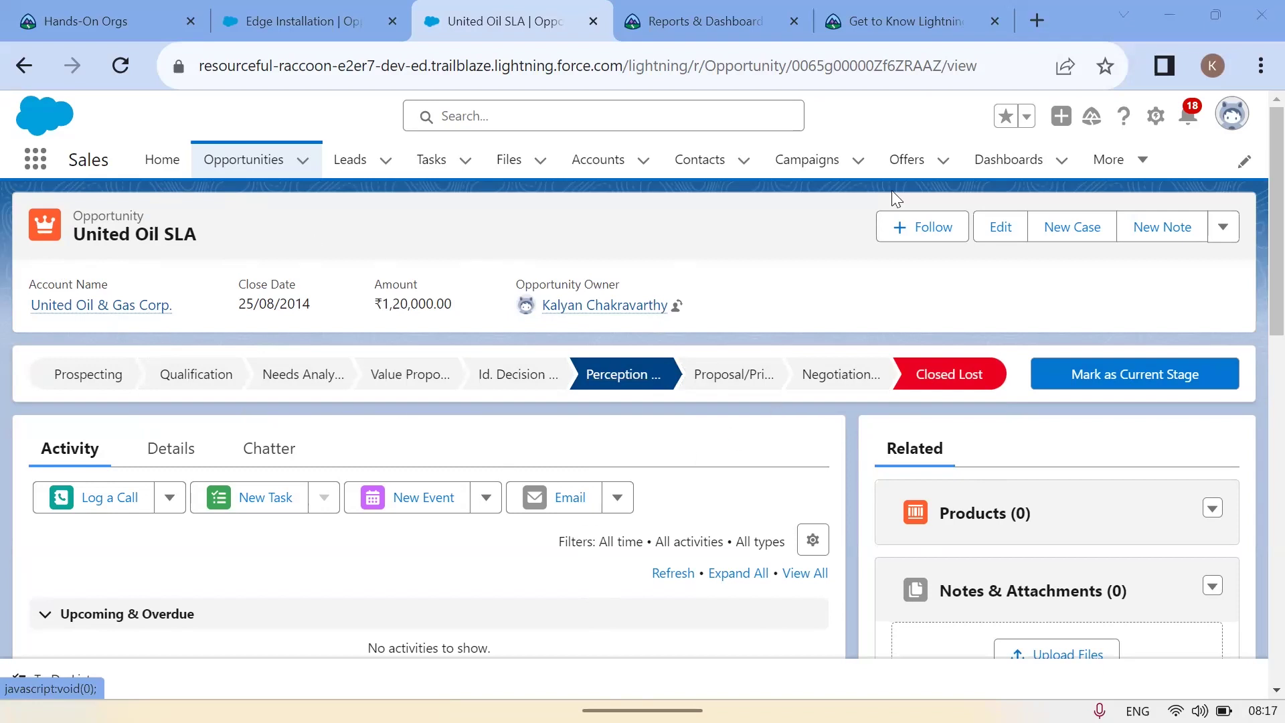
key(alt+Tab)
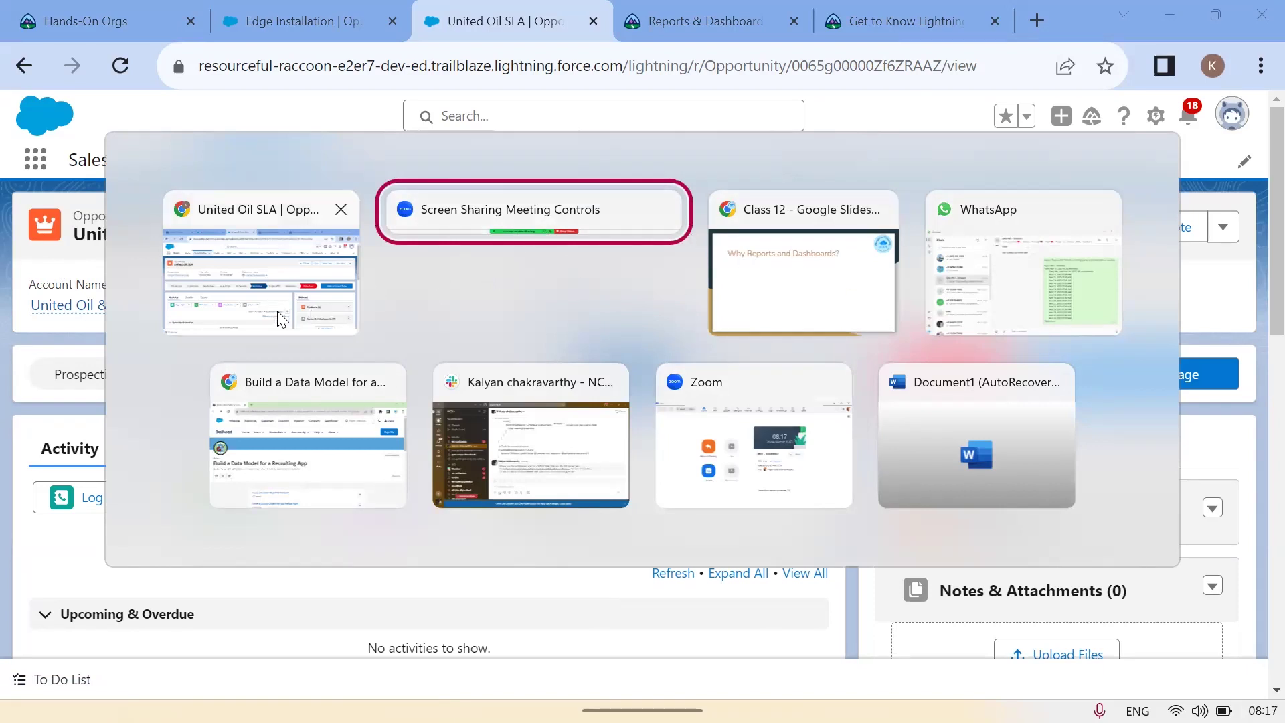
click(692, 278)
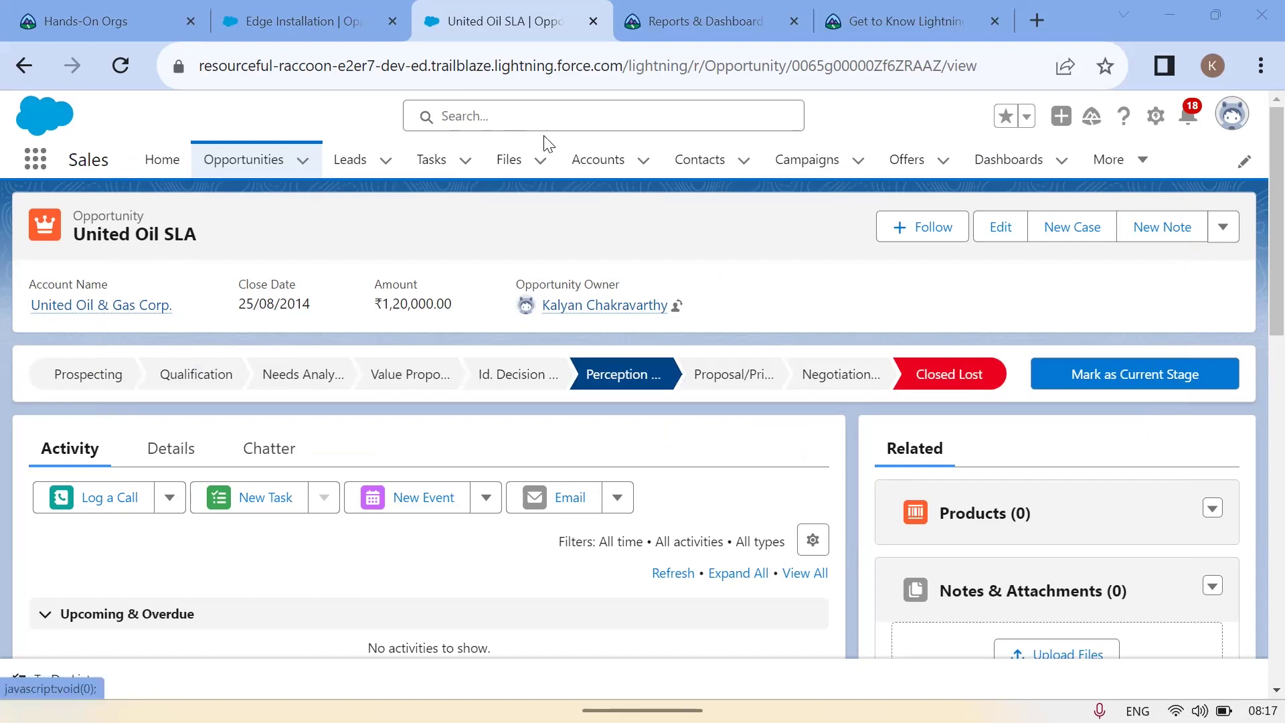
Look over the recently viewed lists of accounts, contacts and opportunities
click(587, 175)
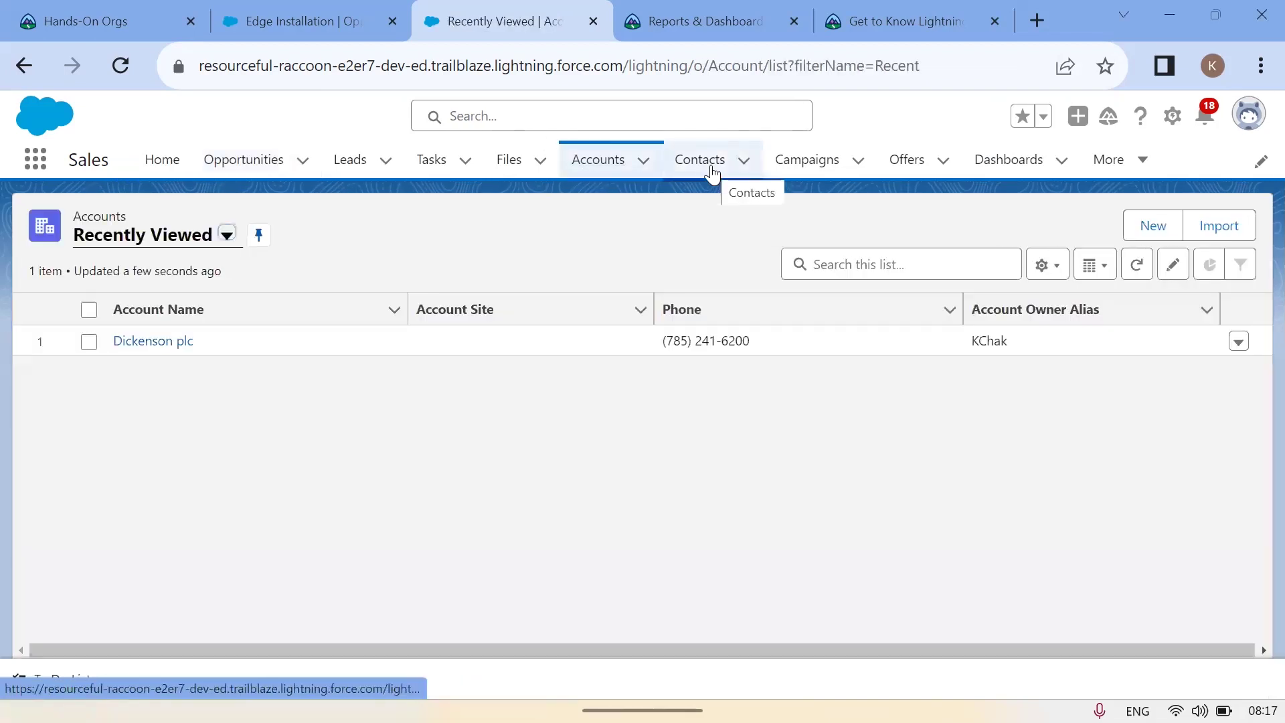
click(713, 175)
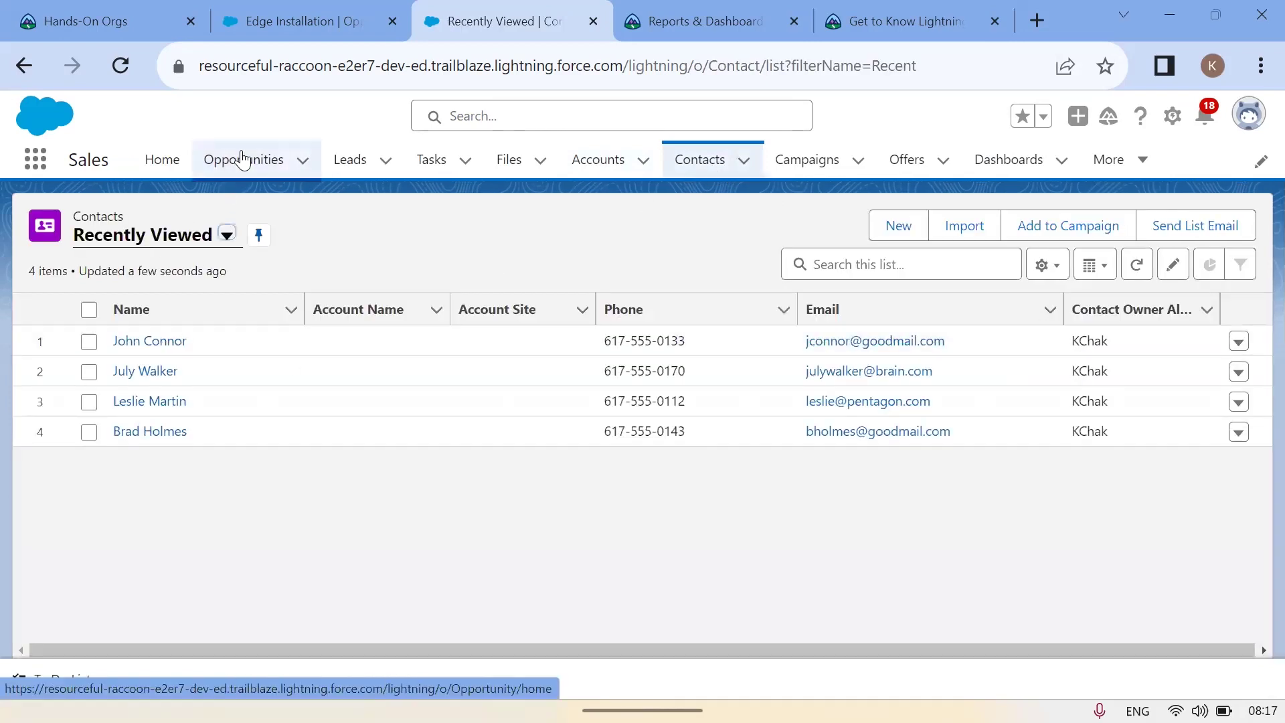
click(242, 161)
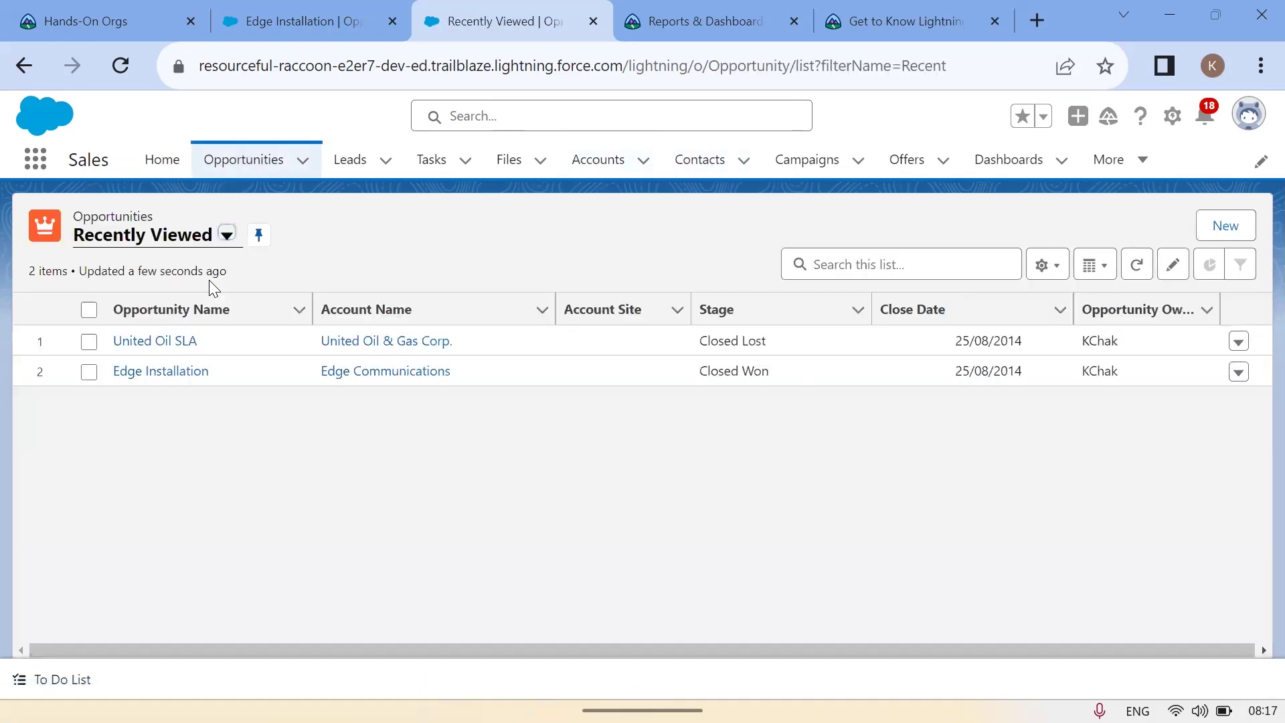
Open the Edge Installation opportunity and preview its Proposal/Price Quote, Perception Analysis and Id. Decision Makers stages
click(159, 377)
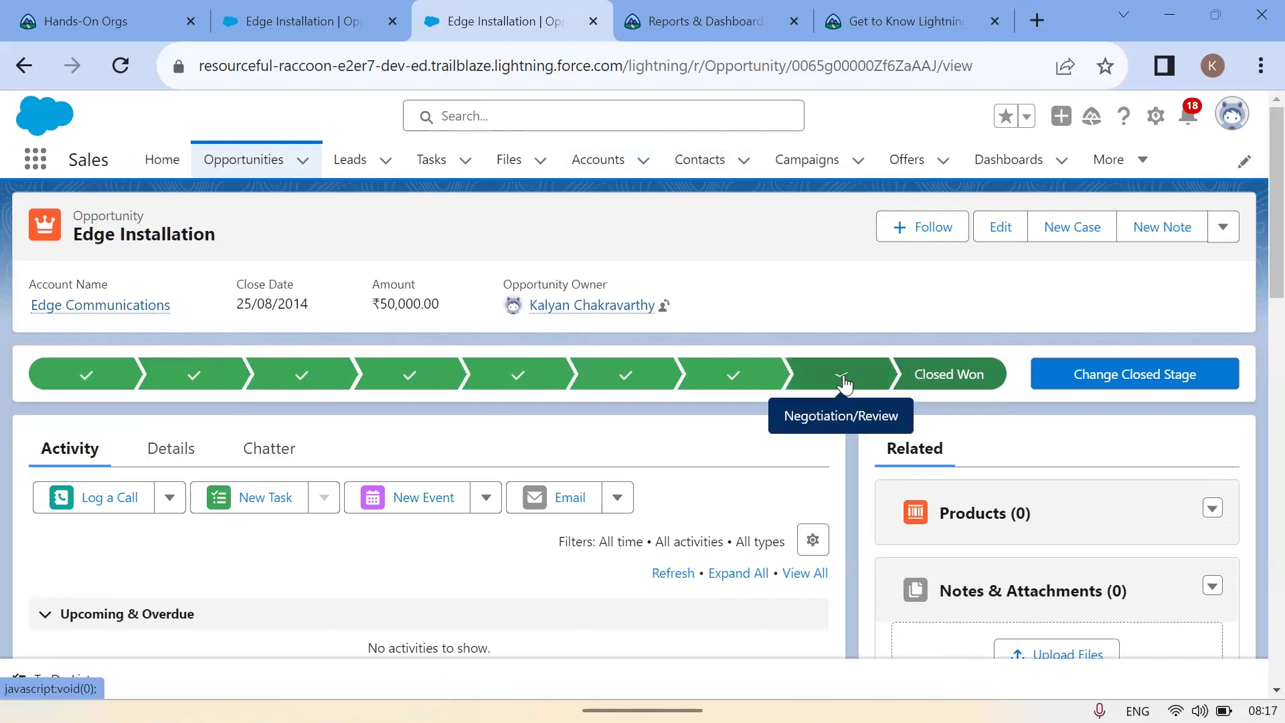
click(734, 376)
click(606, 383)
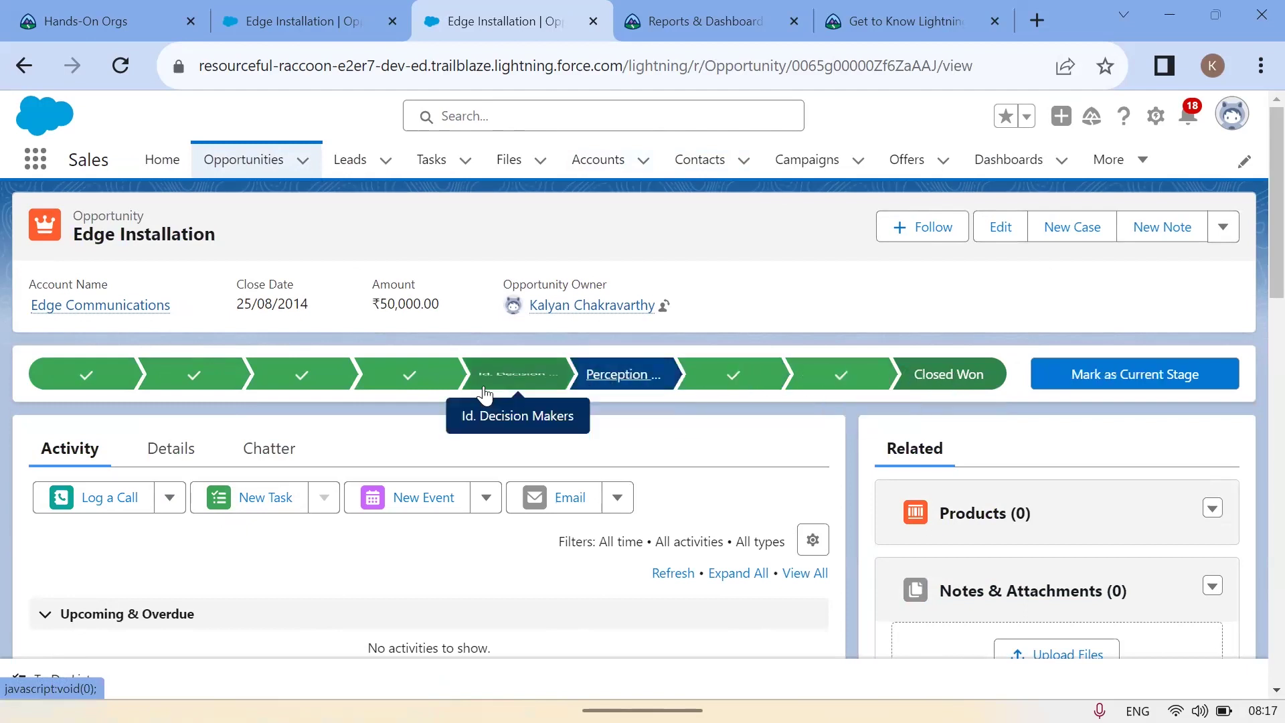
click(509, 378)
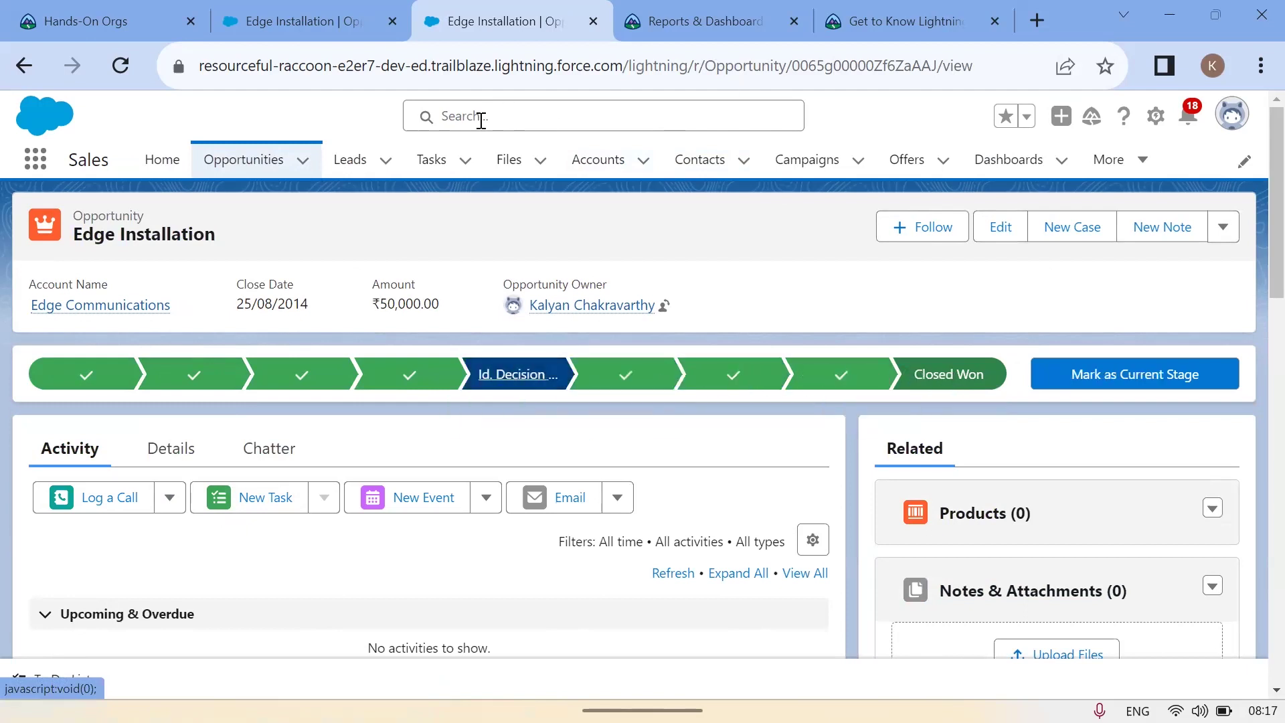
Open the Express Logistics SLA opportunity from the All Opportunities list view and mark its Perception Analysis stage as complete
click(248, 167)
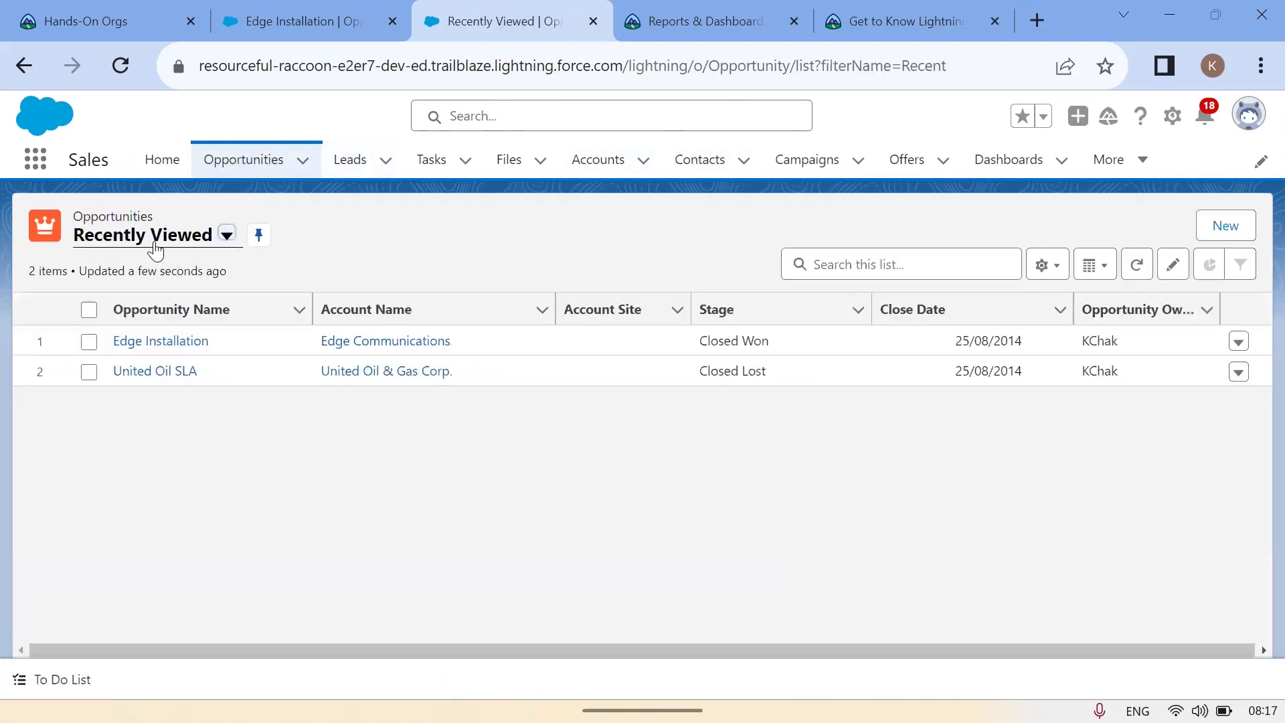
click(155, 251)
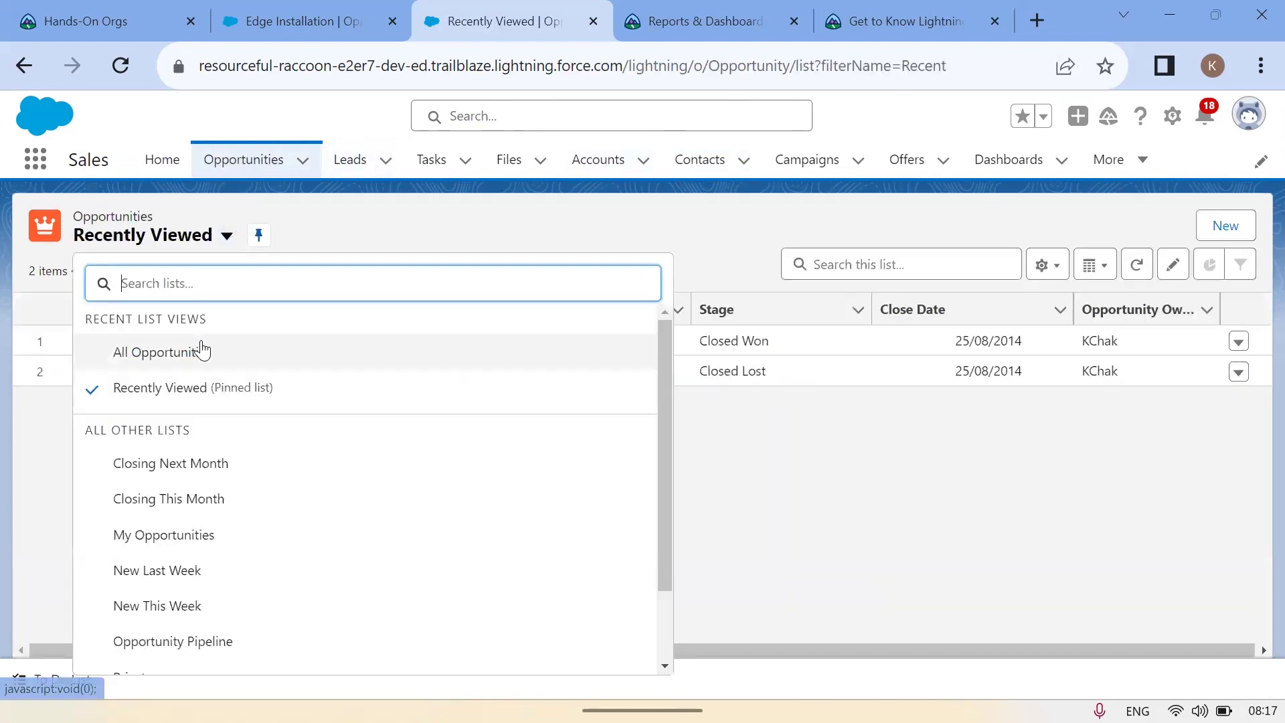
click(201, 348)
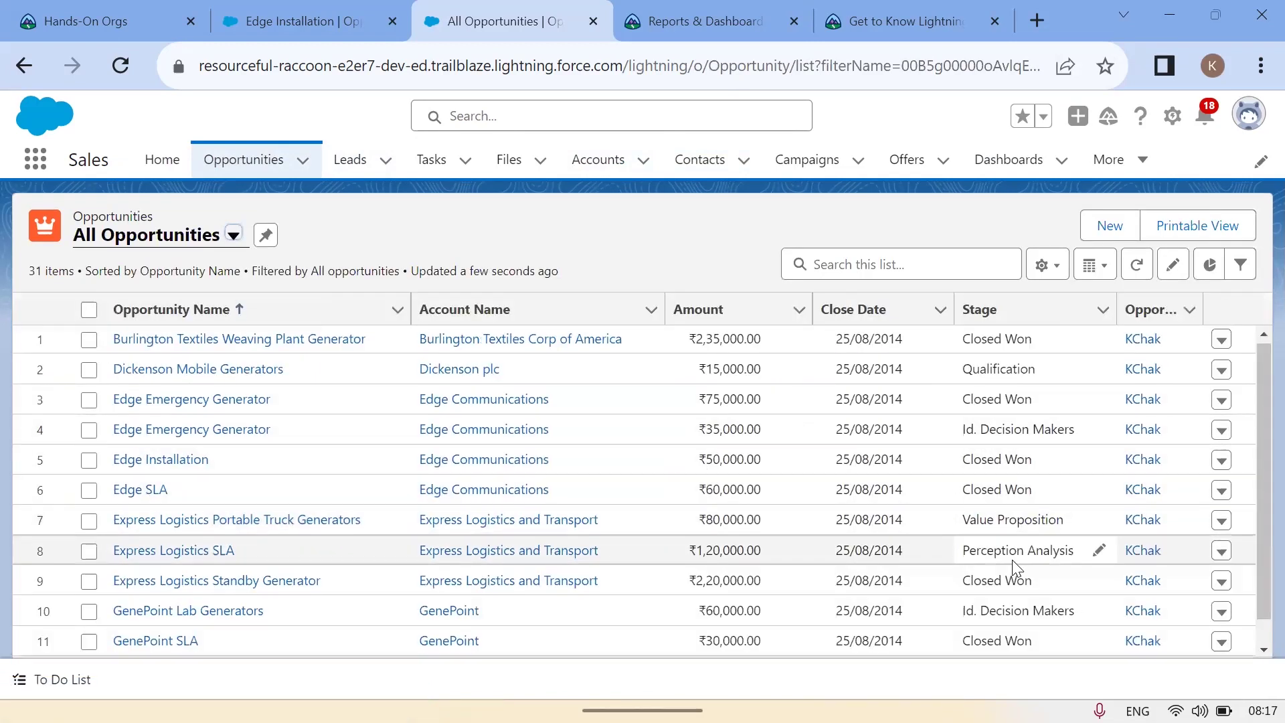
scroll(1012, 560, down, 1)
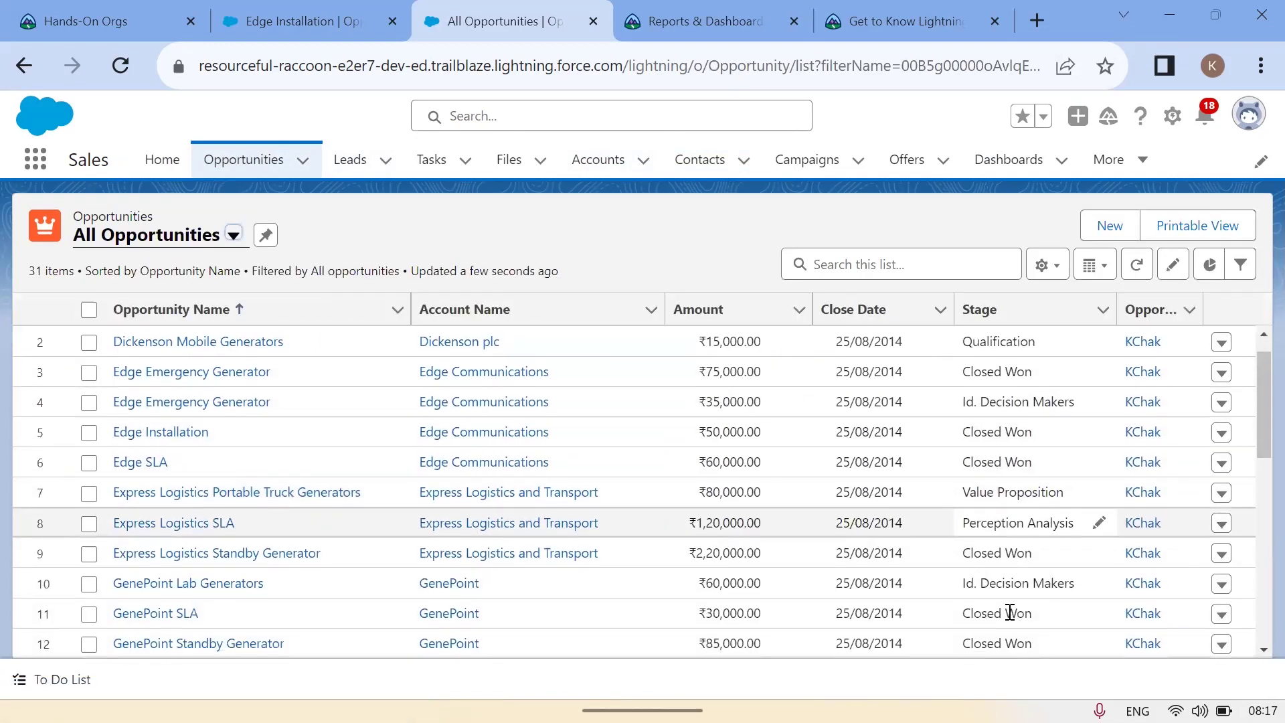
click(141, 529)
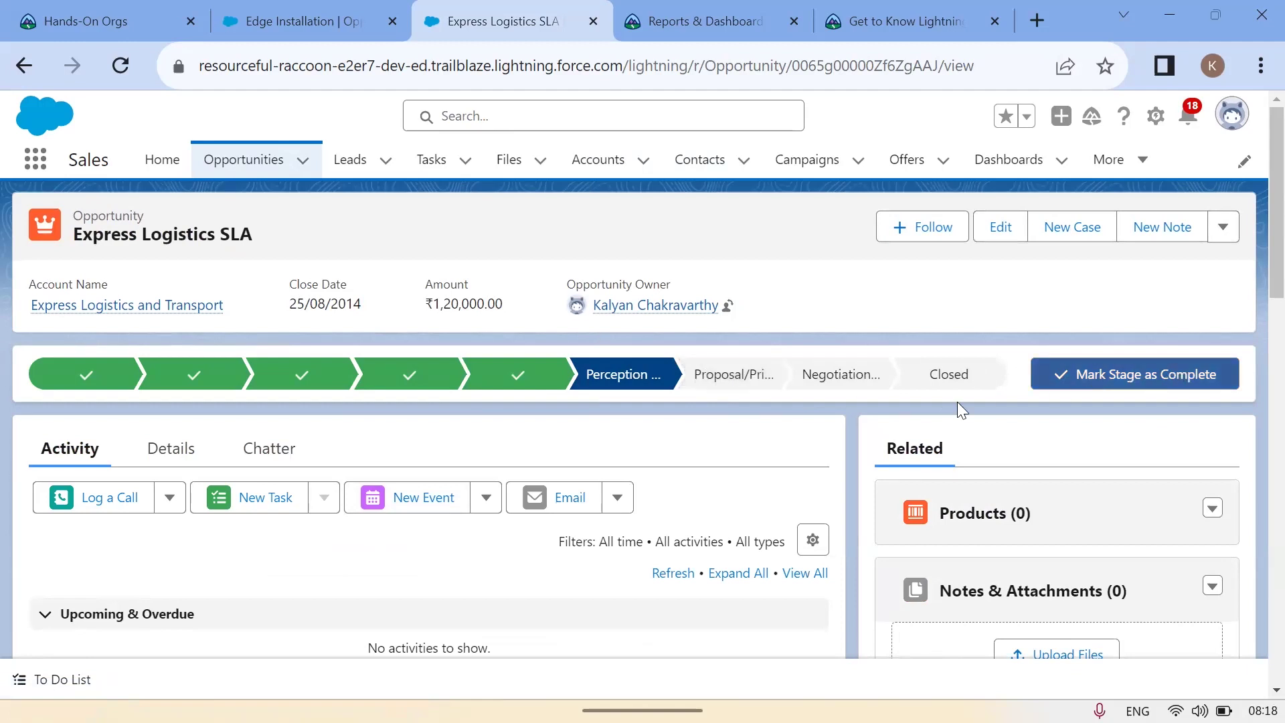
click(1173, 379)
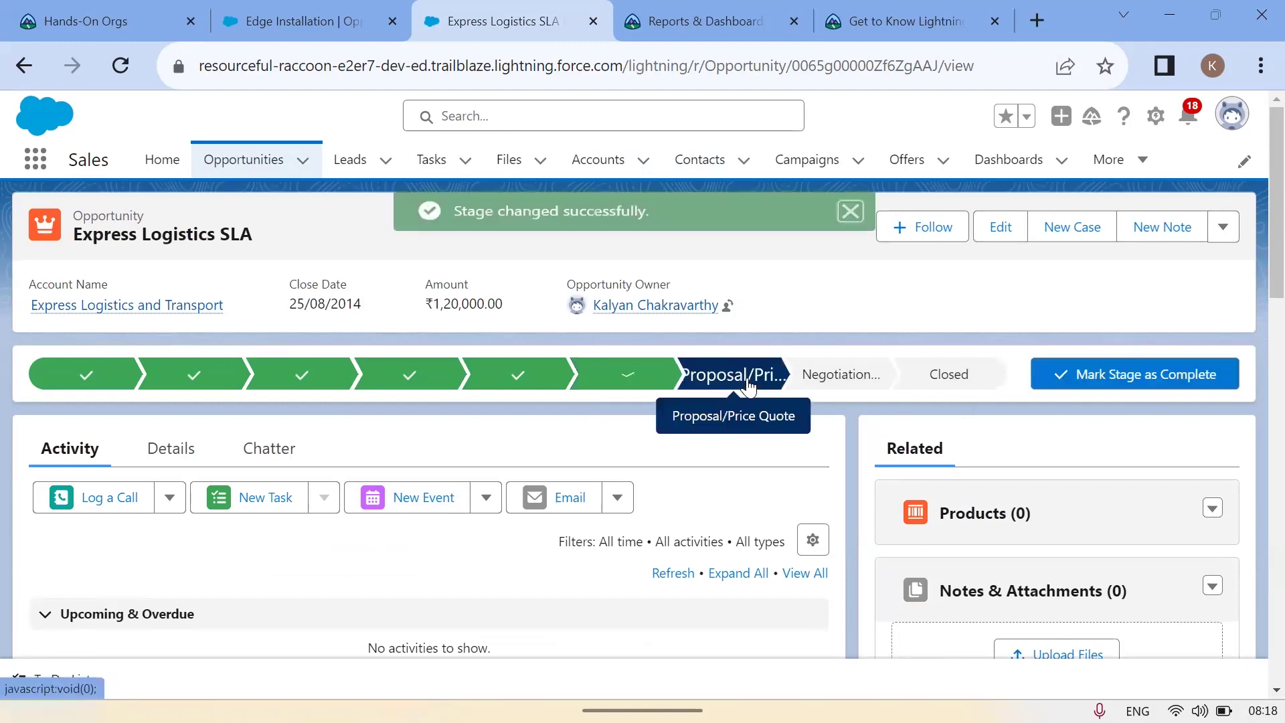
click(851, 214)
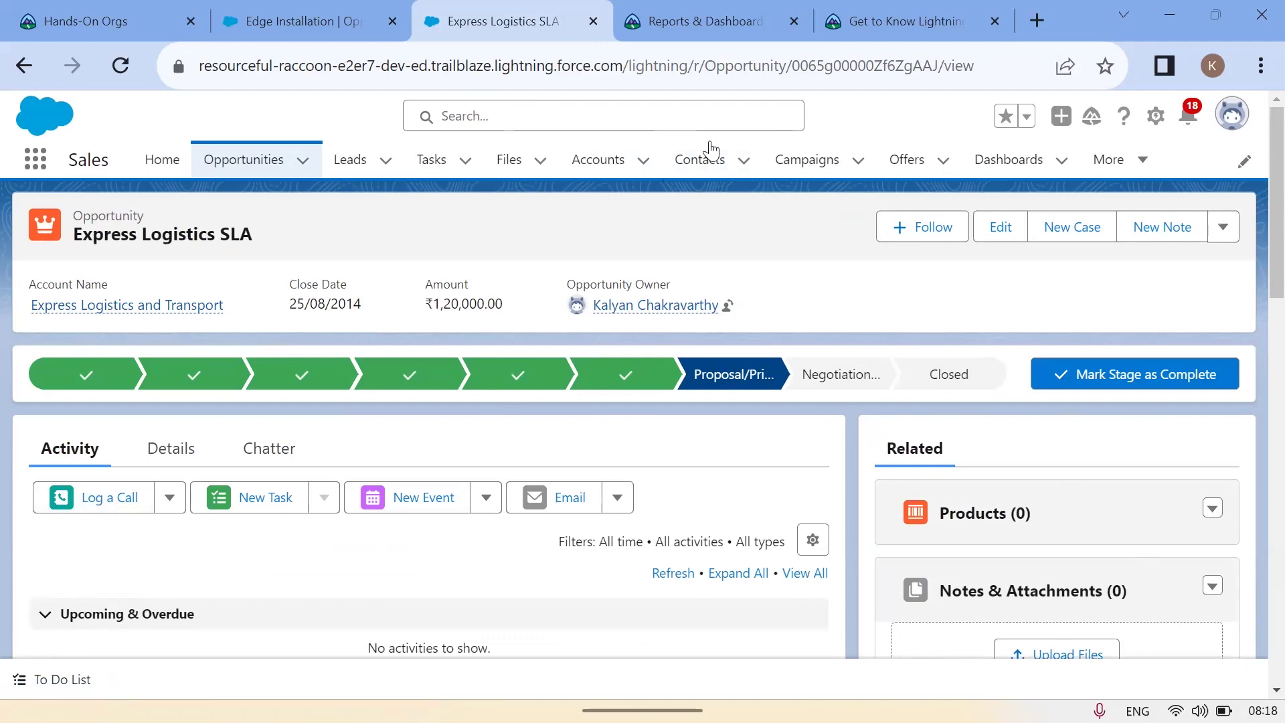
key(alt+Tab)
key(Tab)
key(Tab)
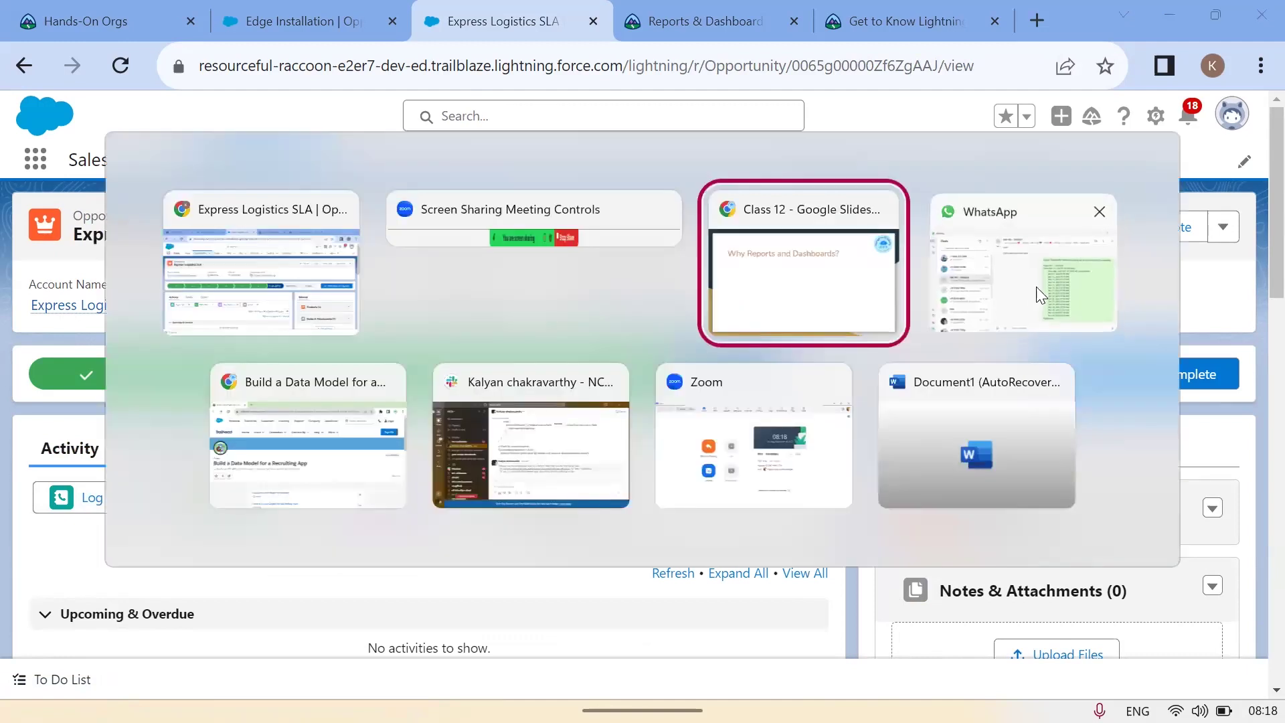
key(alt+Tab)
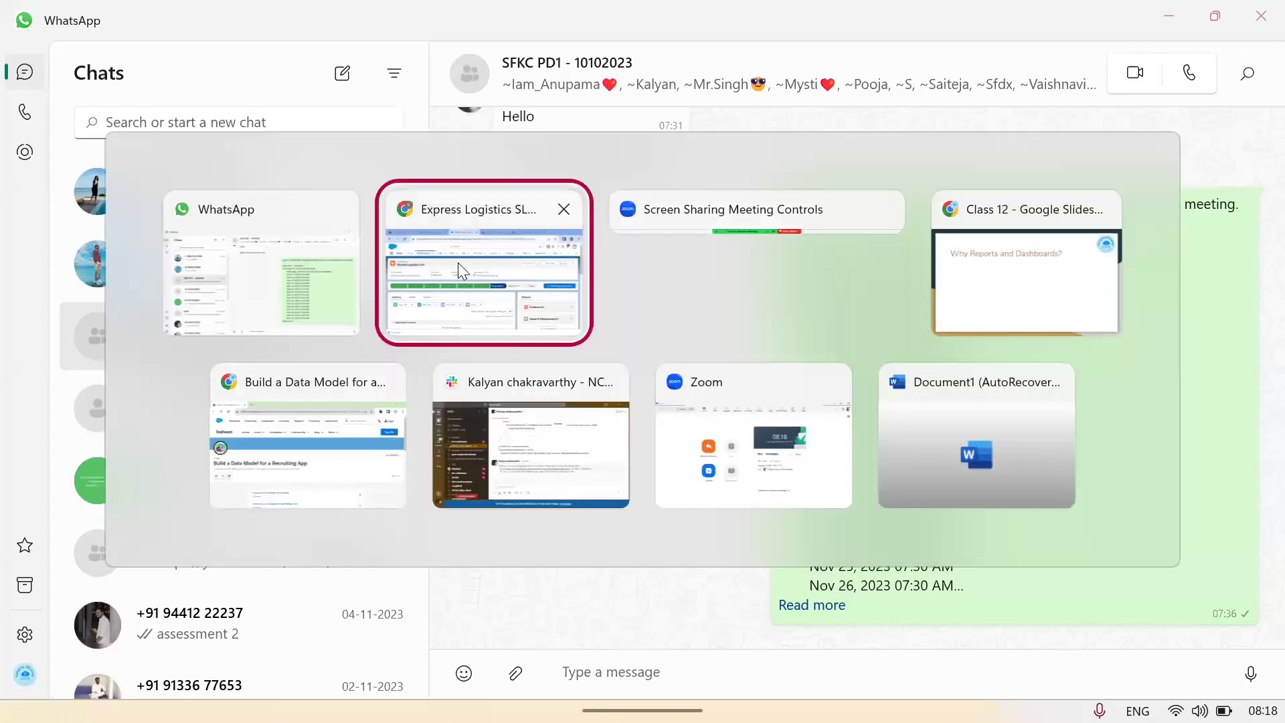
click(440, 287)
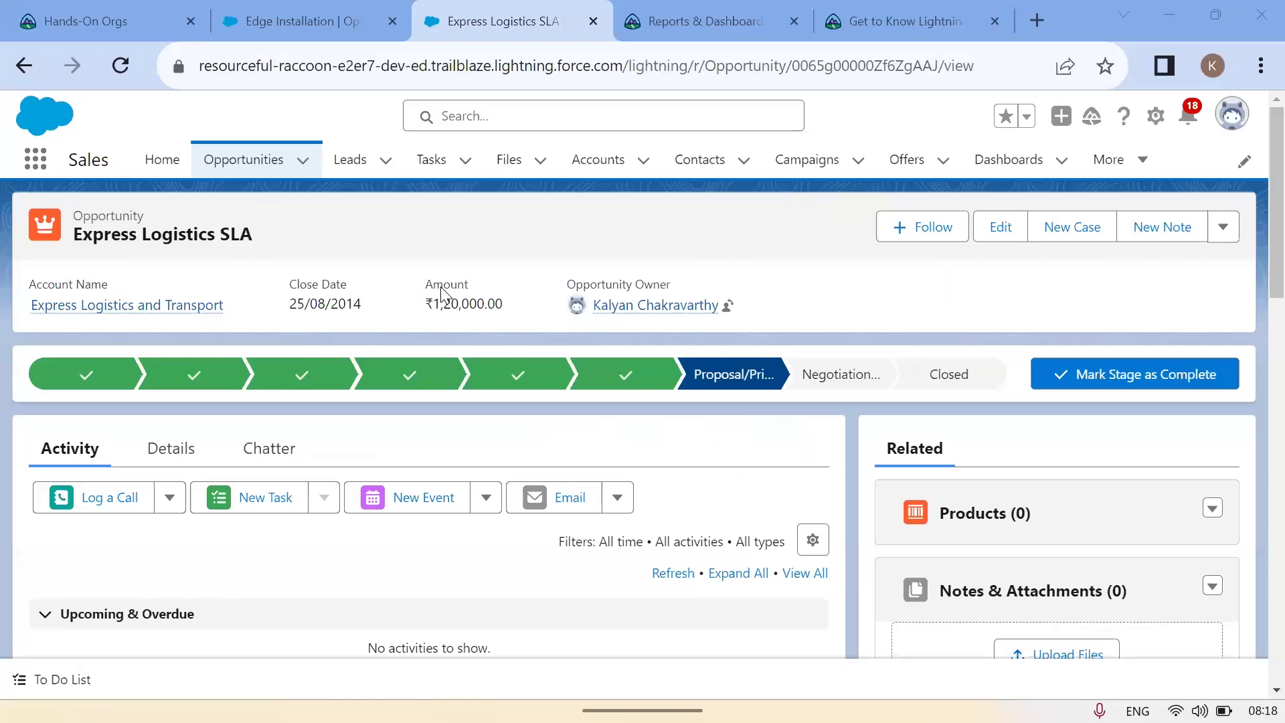
Return to Opportunities and display the All Opportunities list view
click(234, 168)
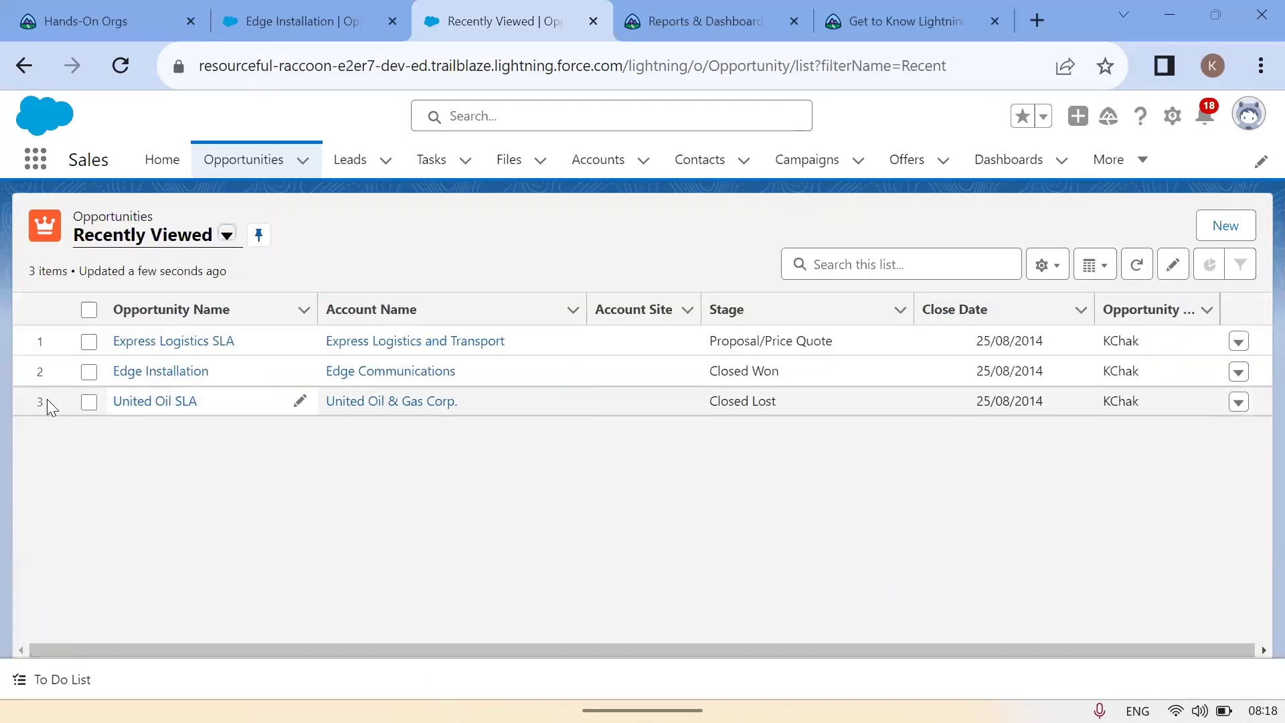
click(227, 234)
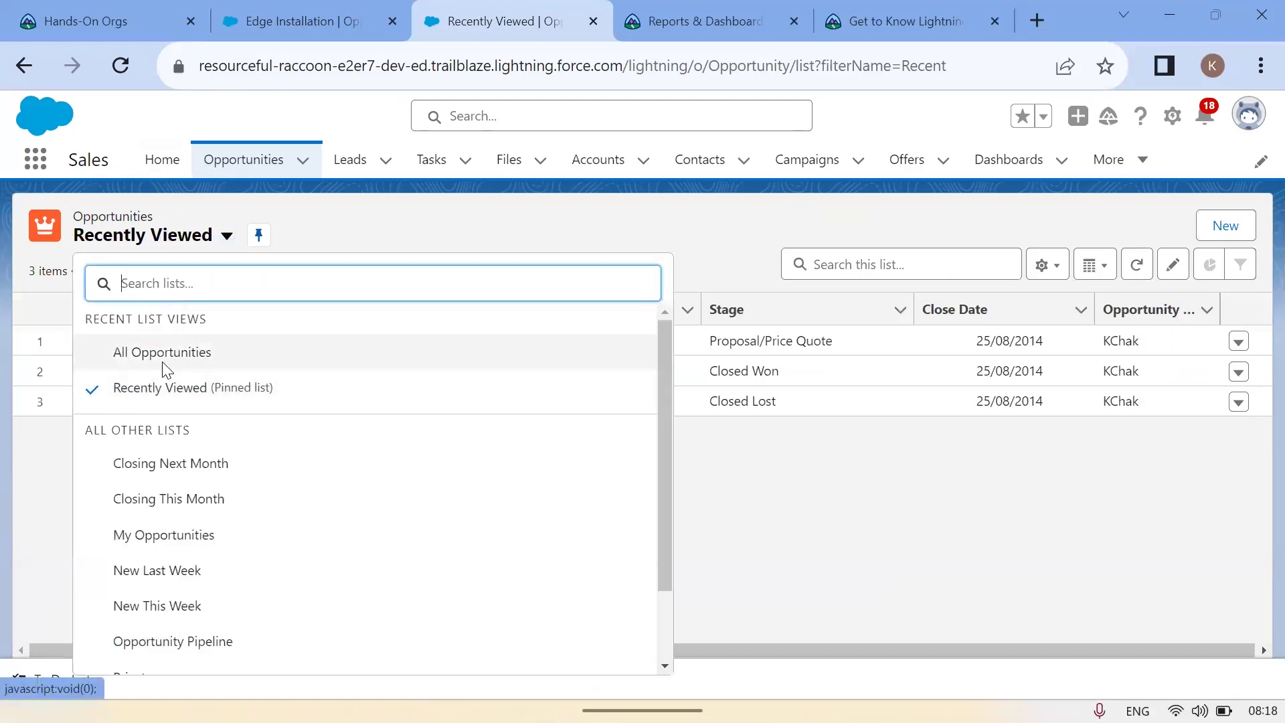
click(162, 353)
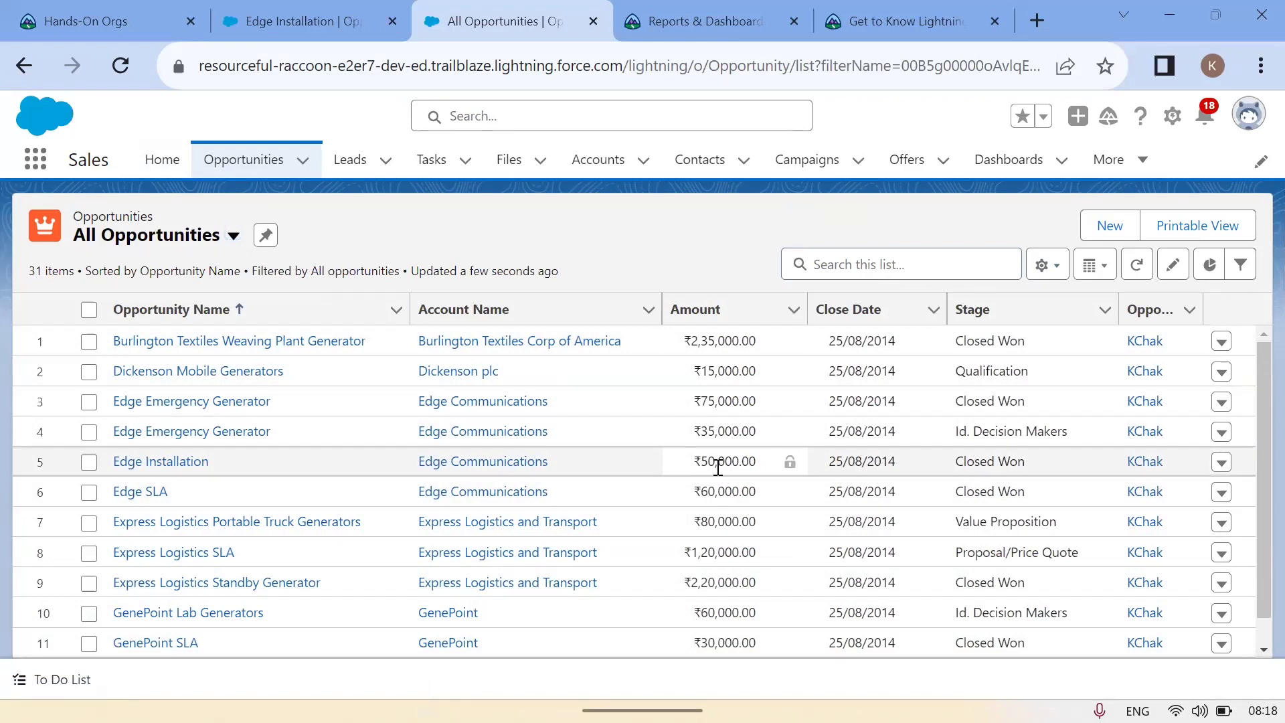
Examine the amount, stage and close date of the Edge Installation opportunity in the list
drag(692, 468, 765, 476)
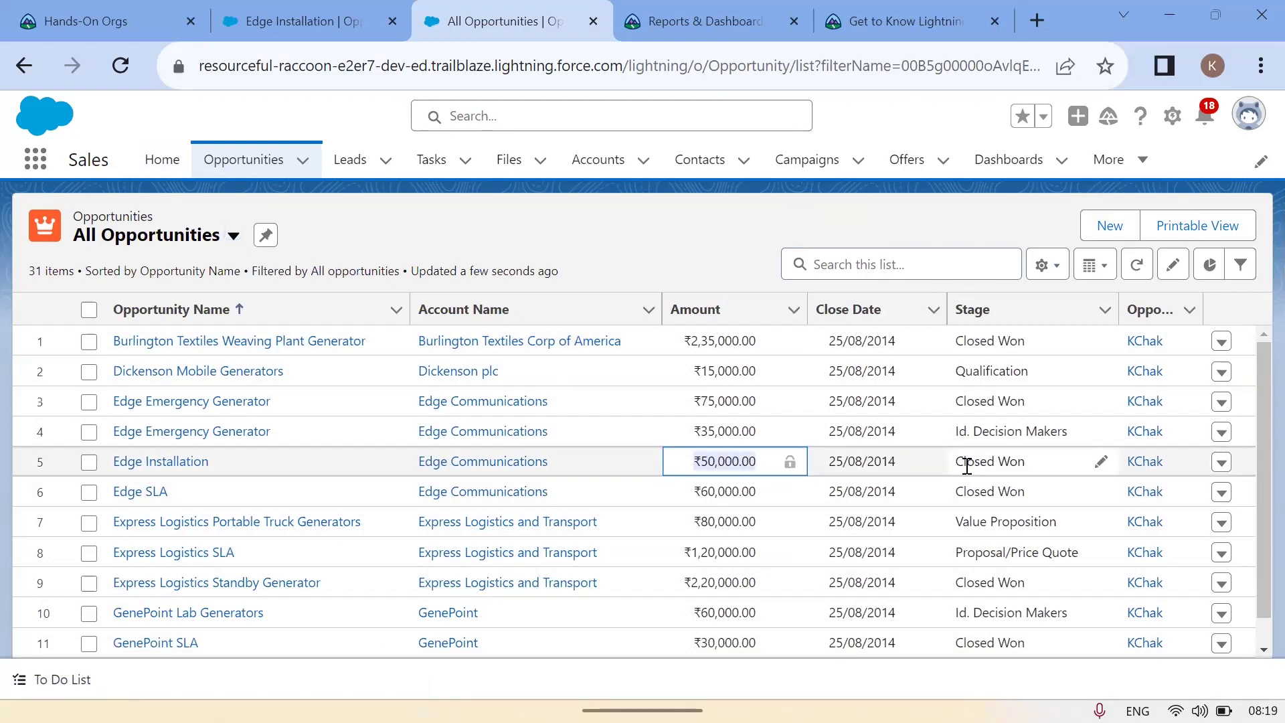
double_click(737, 462)
click(1039, 456)
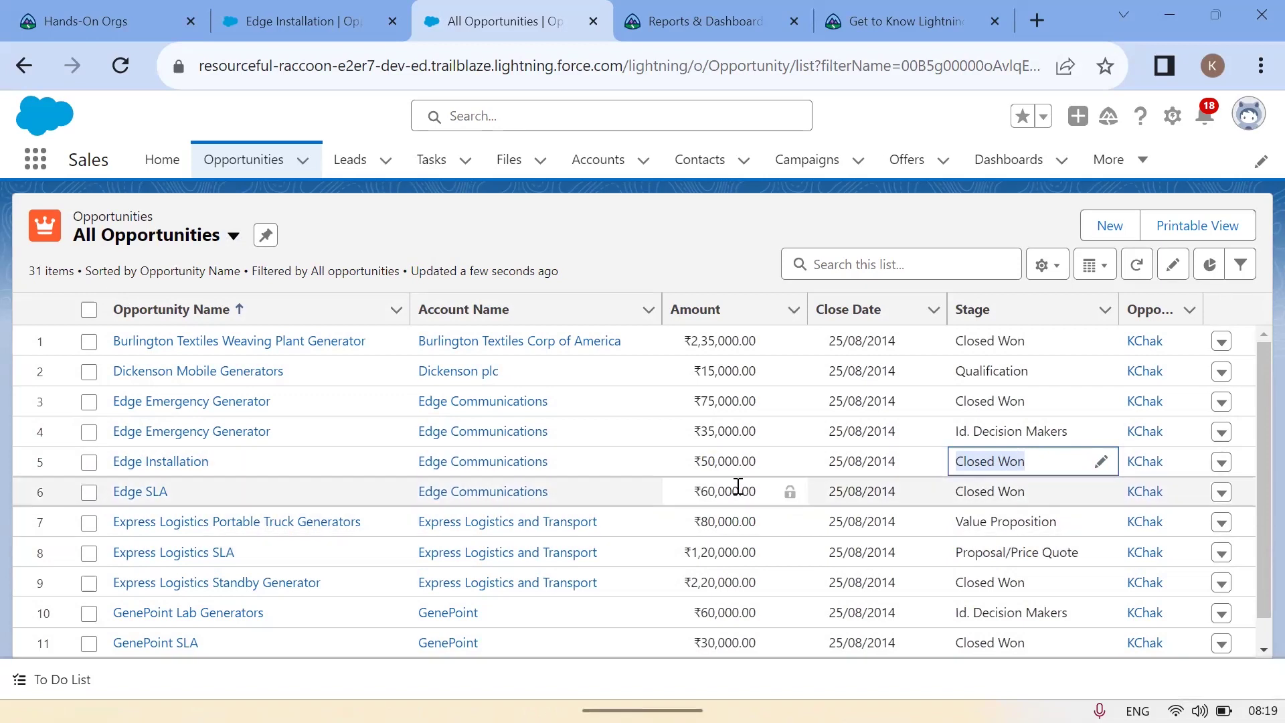
drag(694, 462, 897, 479)
Look through the entire All Opportunities list from first to last record, and highlight the Edge Installation amount again
scroll(871, 475, down, 1)
scroll(862, 471, up, 1)
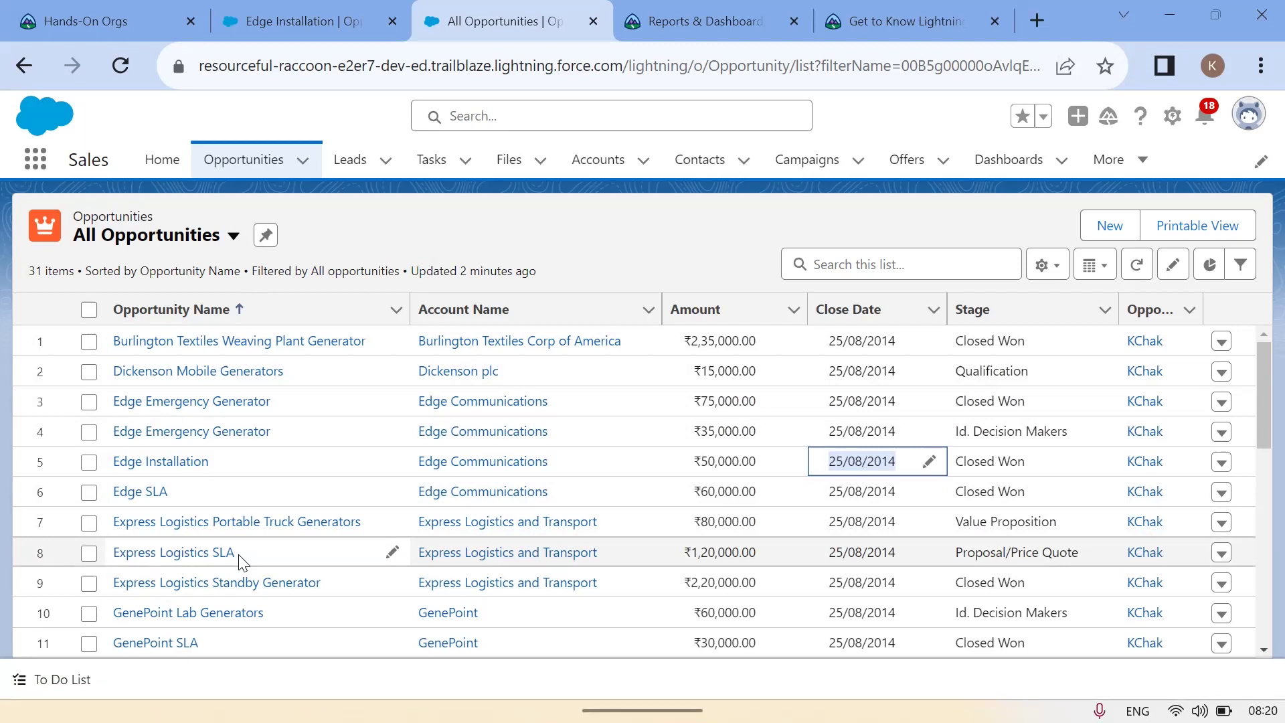
scroll(830, 642, down, 9)
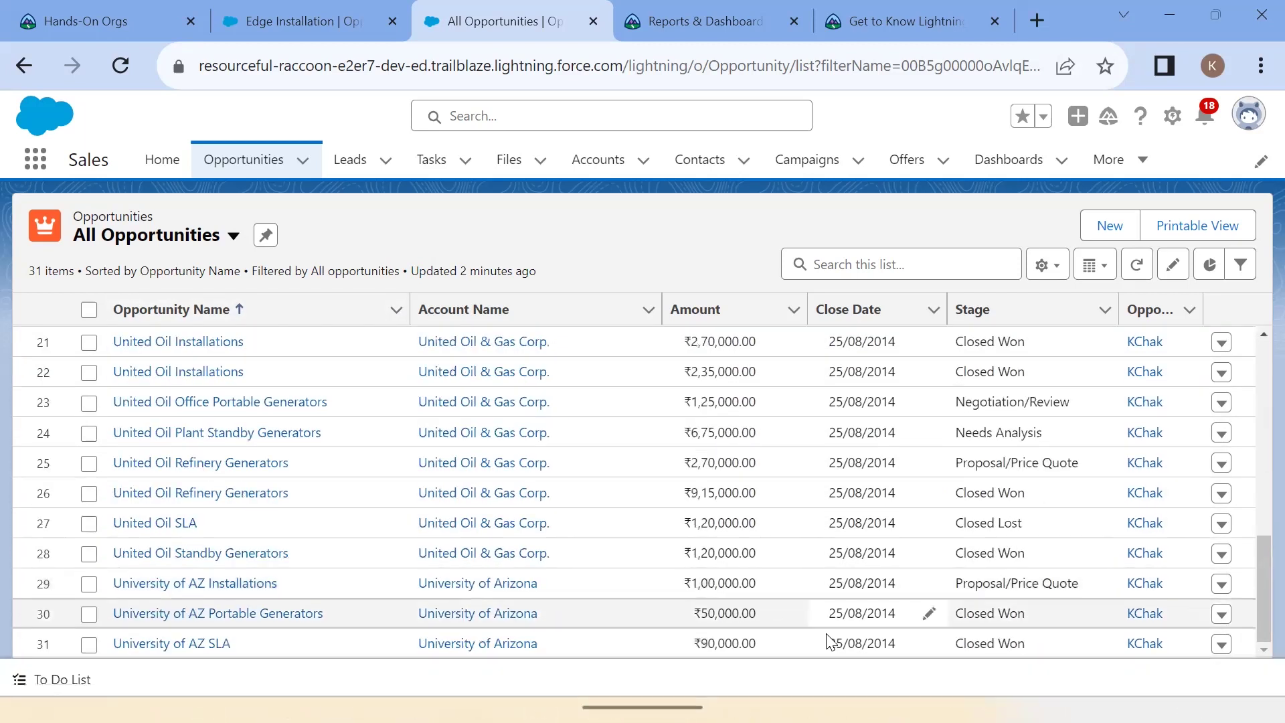
scroll(513, 539, up, 9)
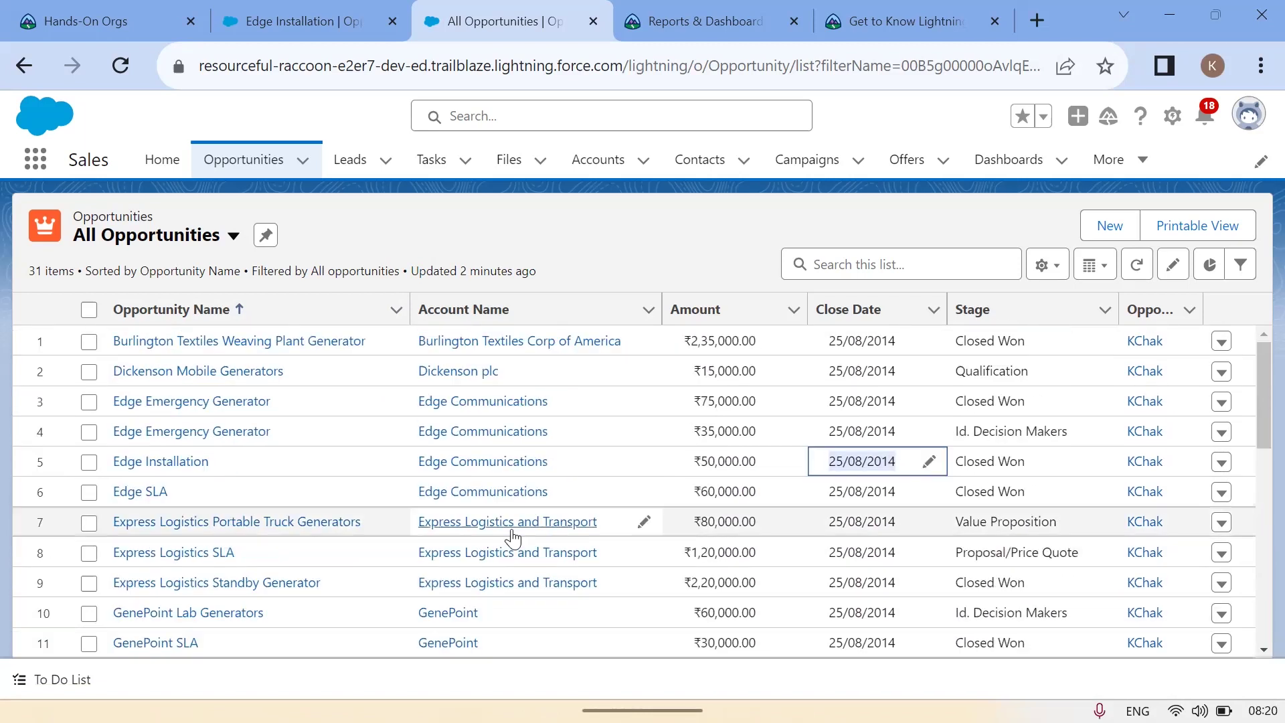
scroll(516, 529, down, 9)
scroll(401, 499, up, 9)
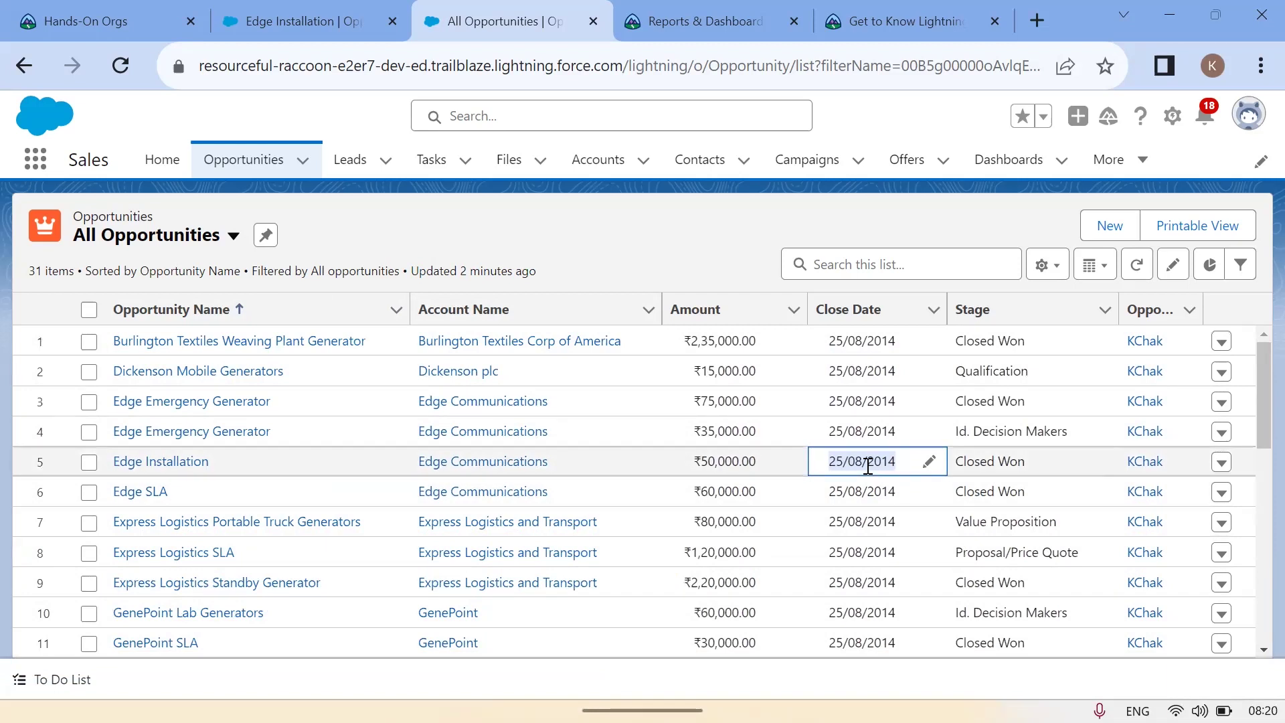
click(697, 456)
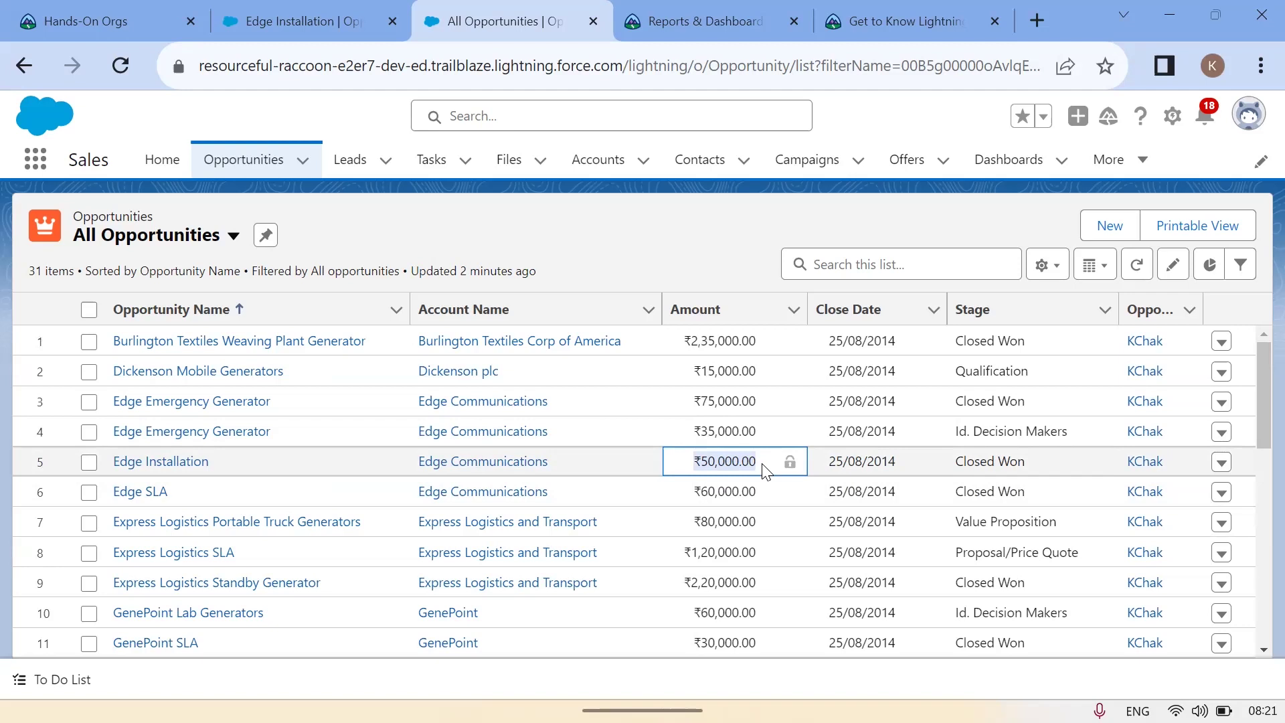
Open Setup for the current app in a new browser tab and display its home page
mouse_move(1008, 717)
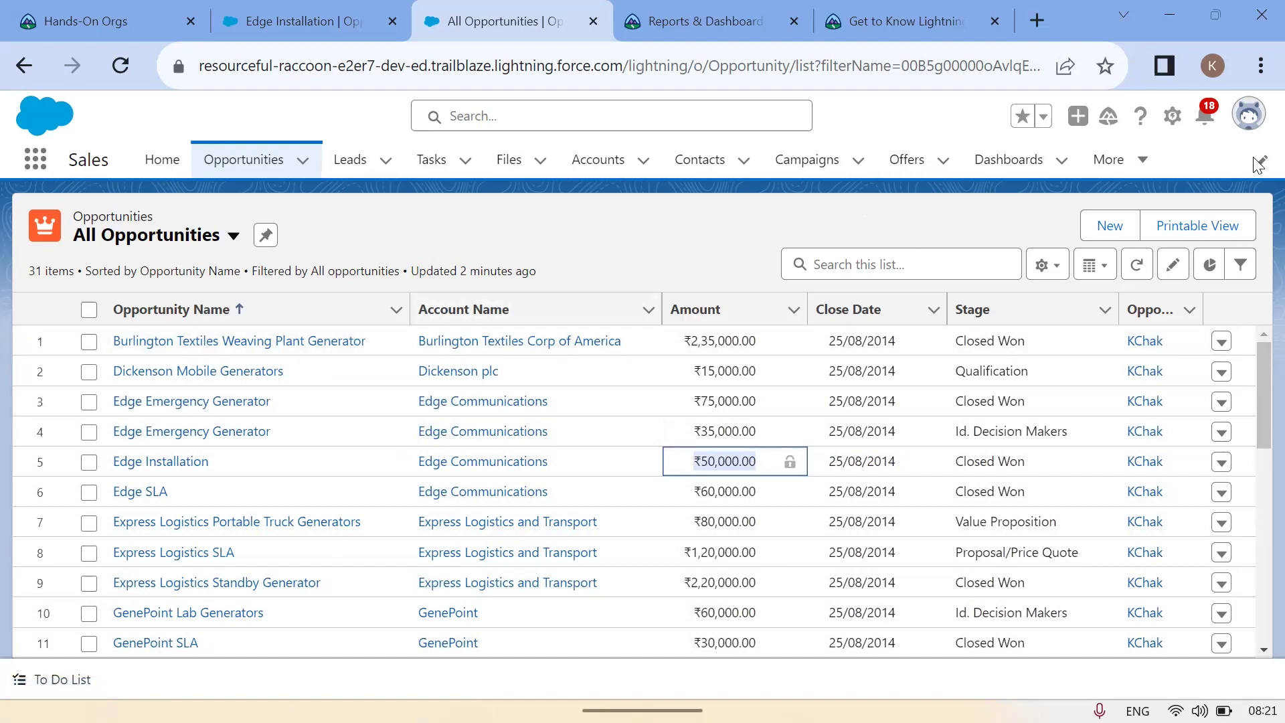
click(1173, 119)
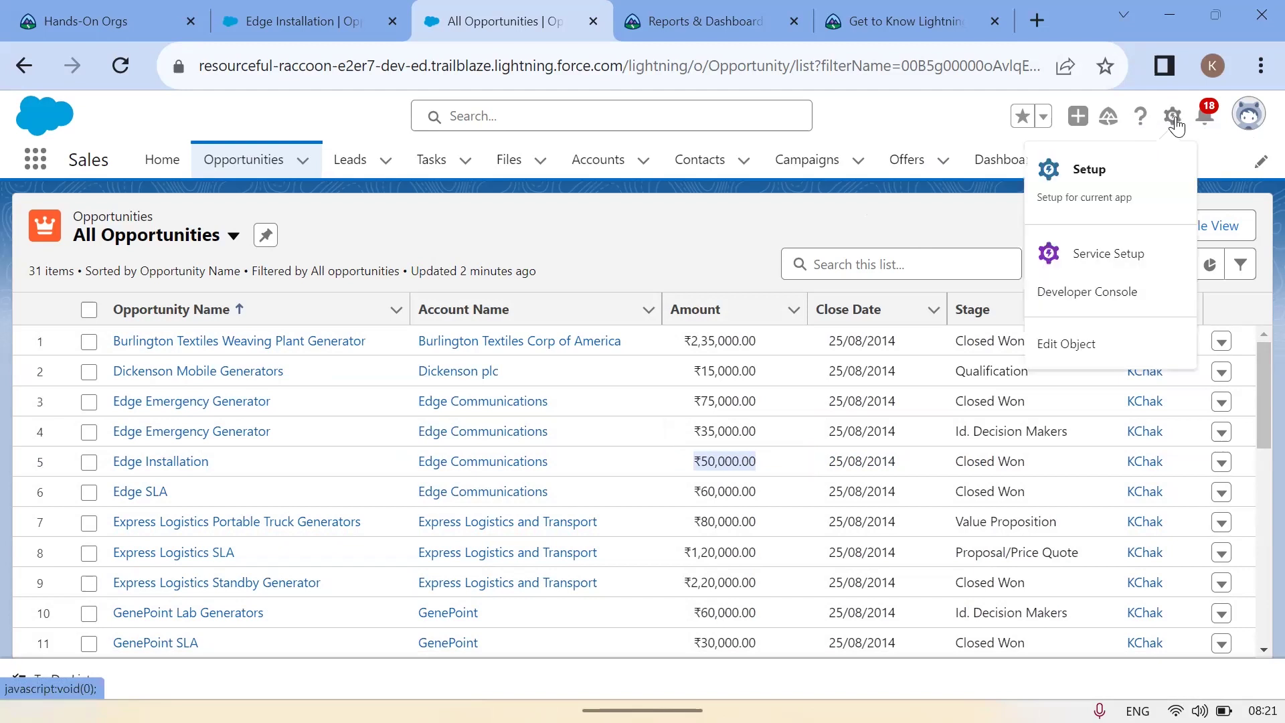
click(1119, 198)
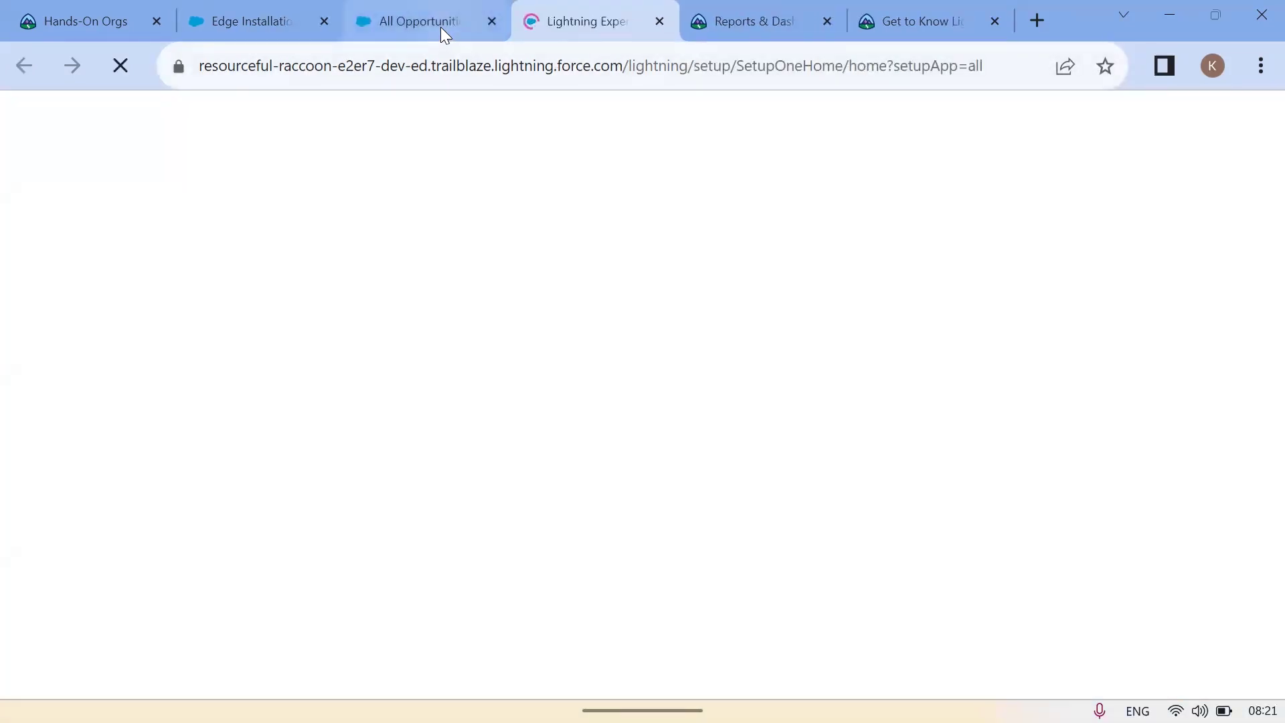
click(440, 27)
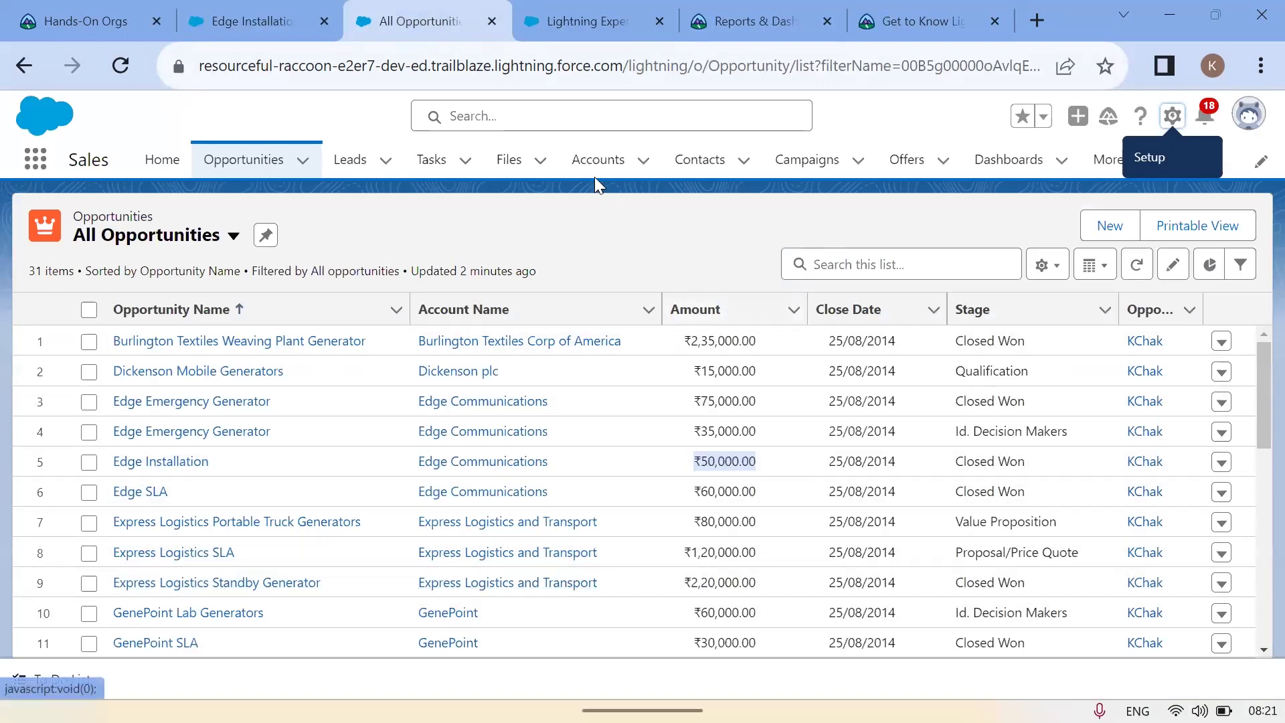
click(574, 35)
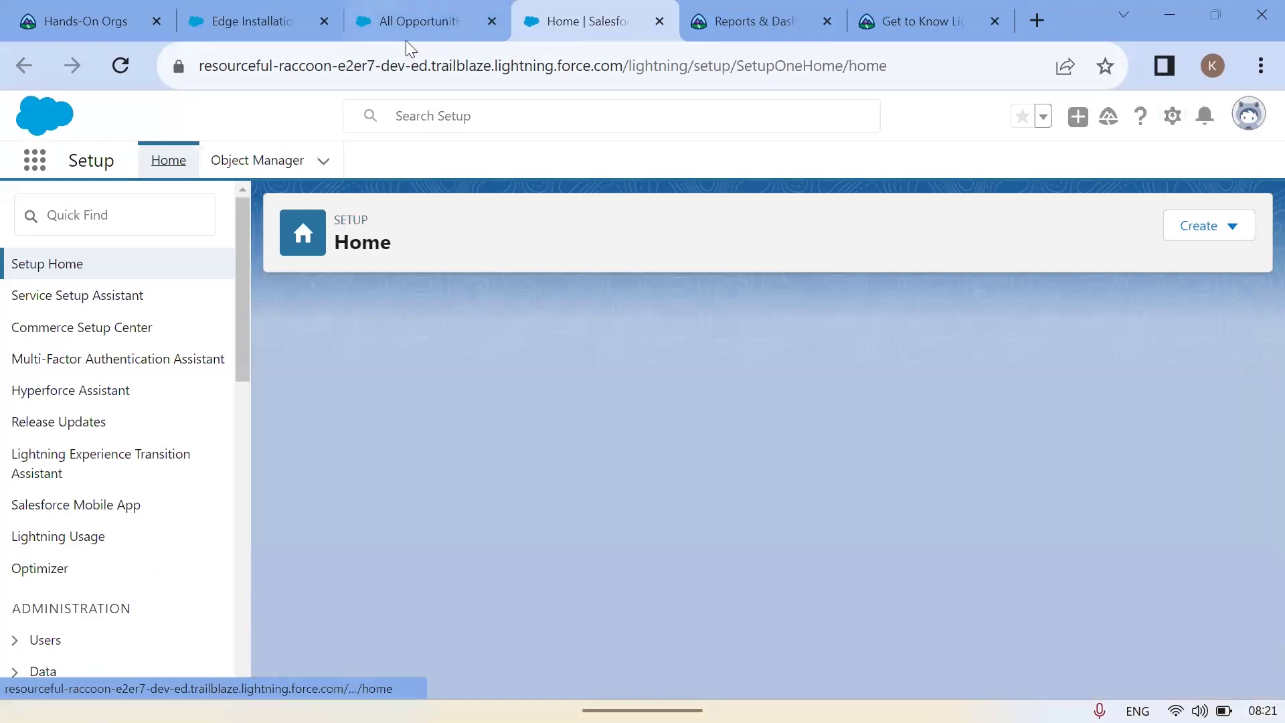
Revisit the All Opportunities list, return to the Setup home page and close the Prompt & Walkthrough Tips window
click(405, 42)
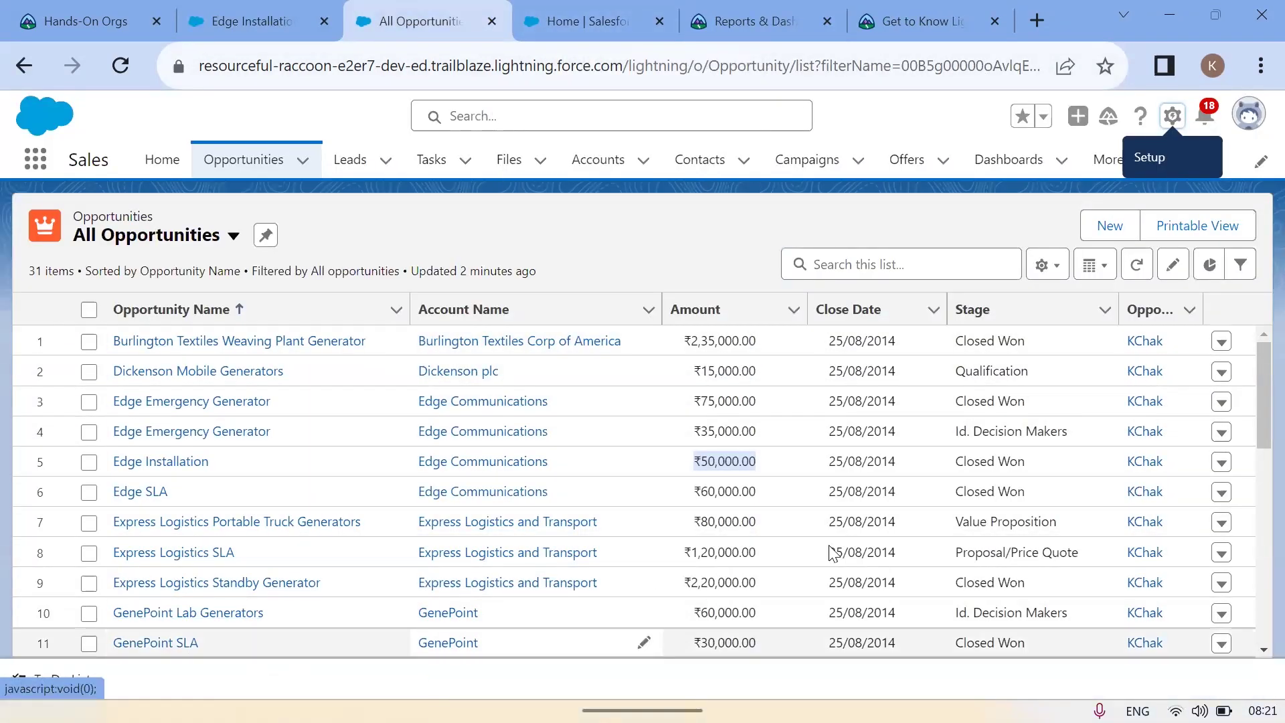
click(590, 33)
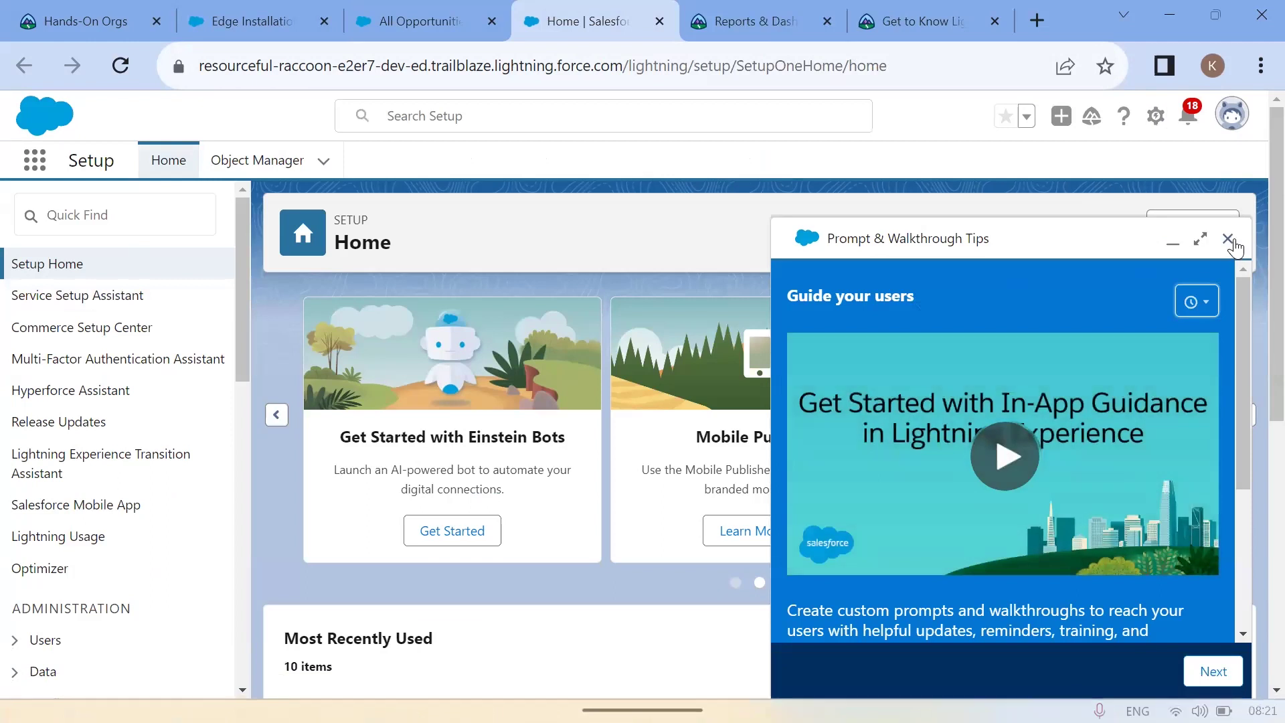
click(1228, 239)
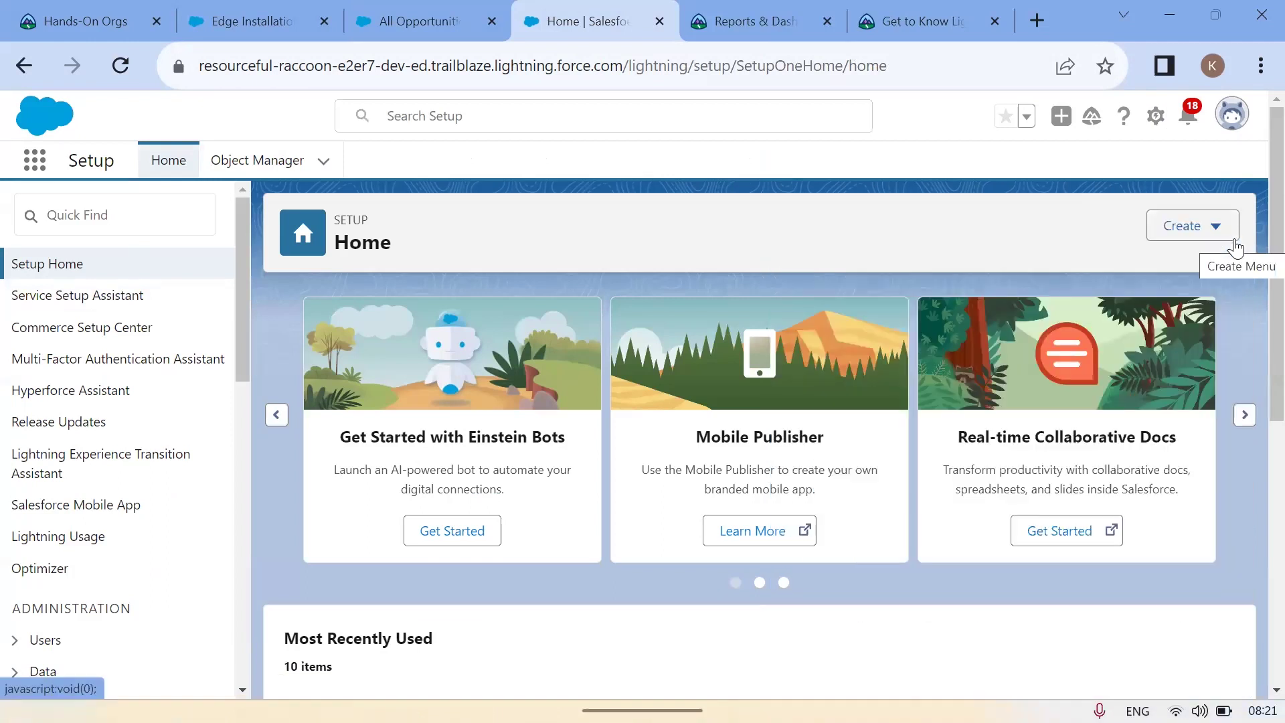
Search Setup for "repo" and open Reports and Dashboards Settings
click(151, 216)
text(re)
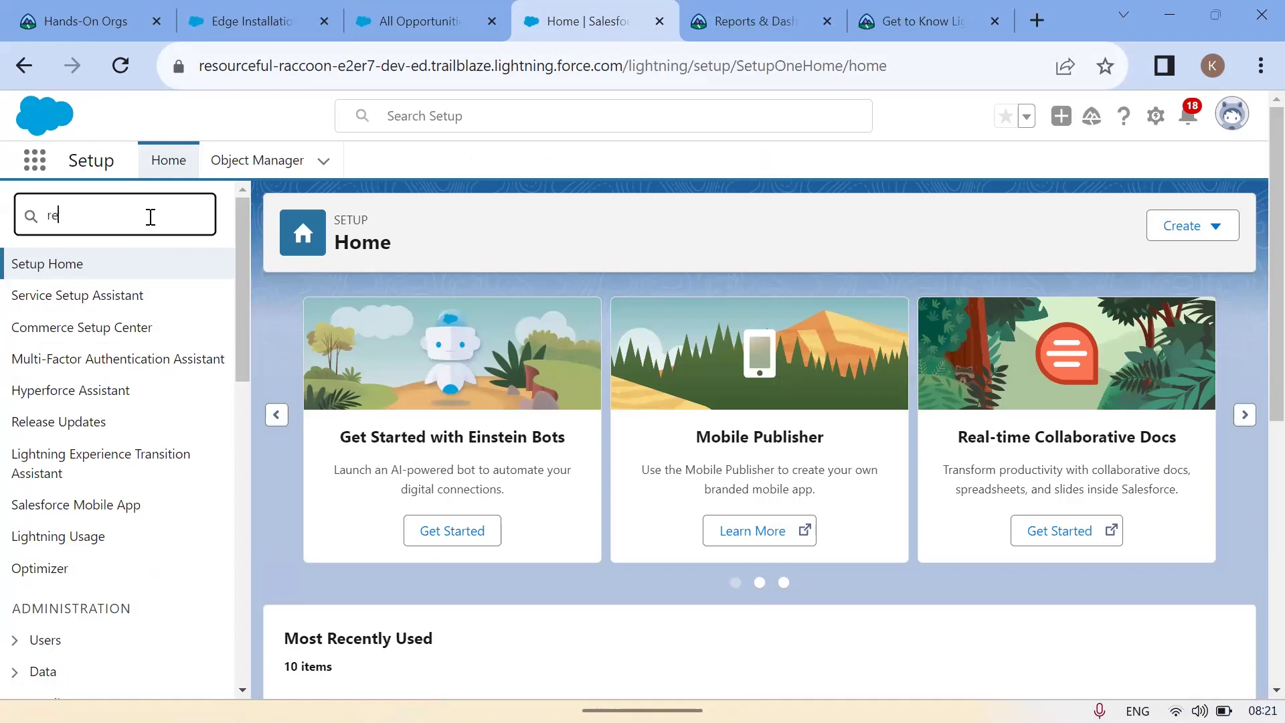
text(po)
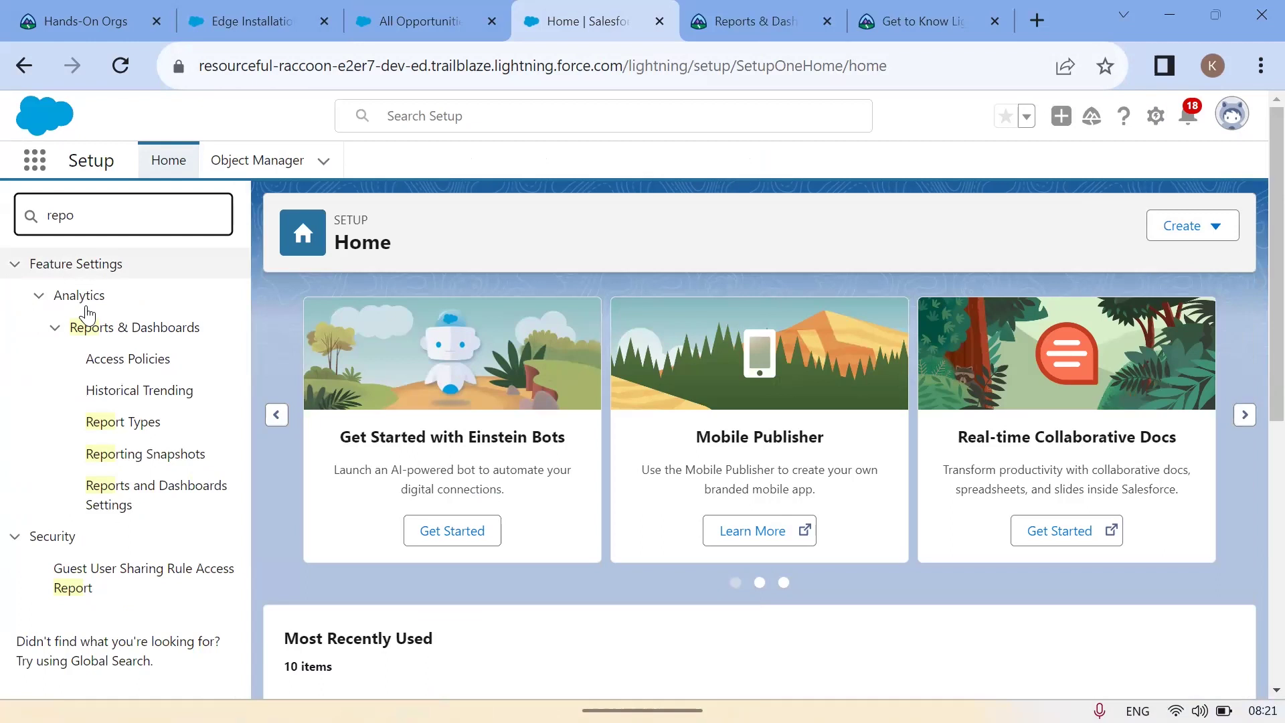
click(132, 338)
click(129, 338)
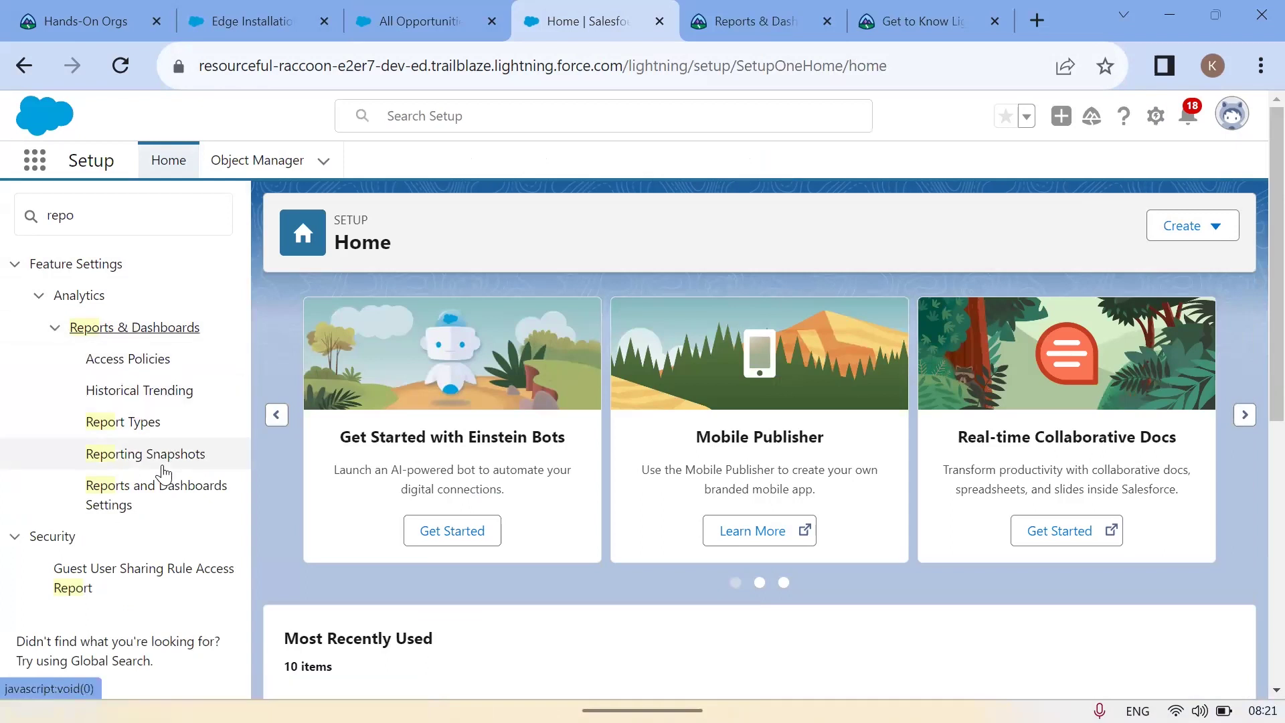
click(121, 494)
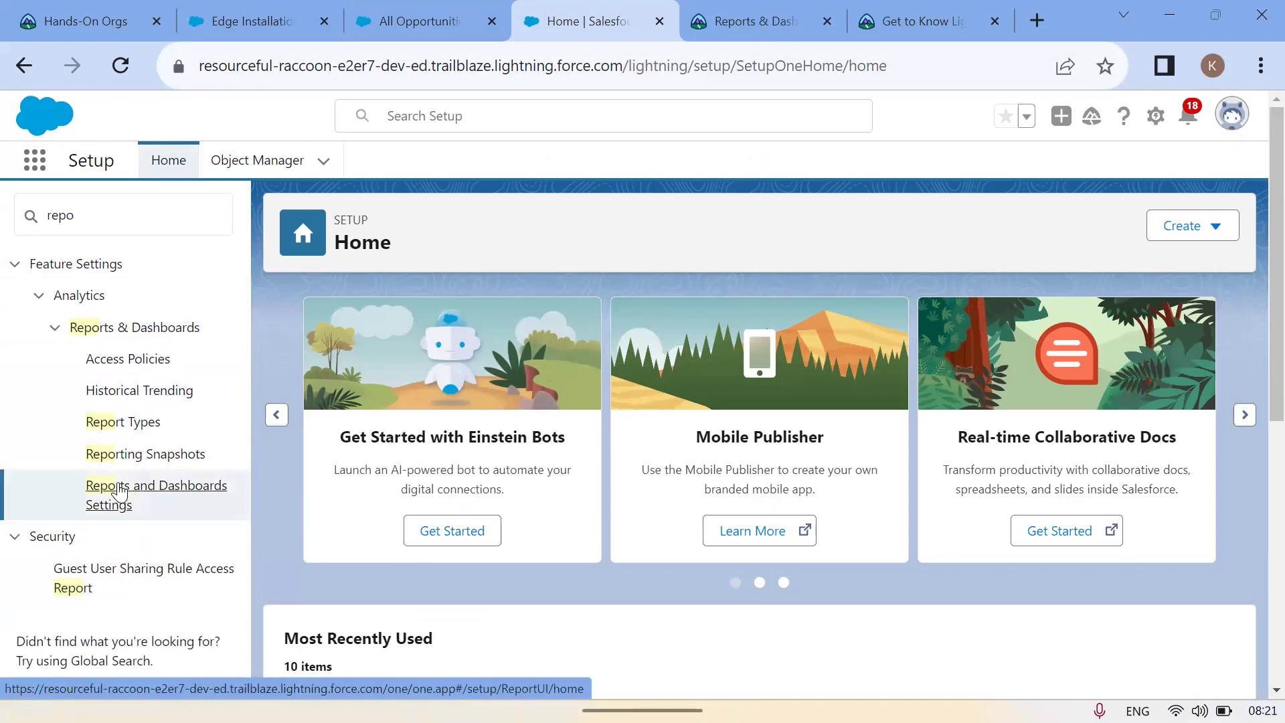
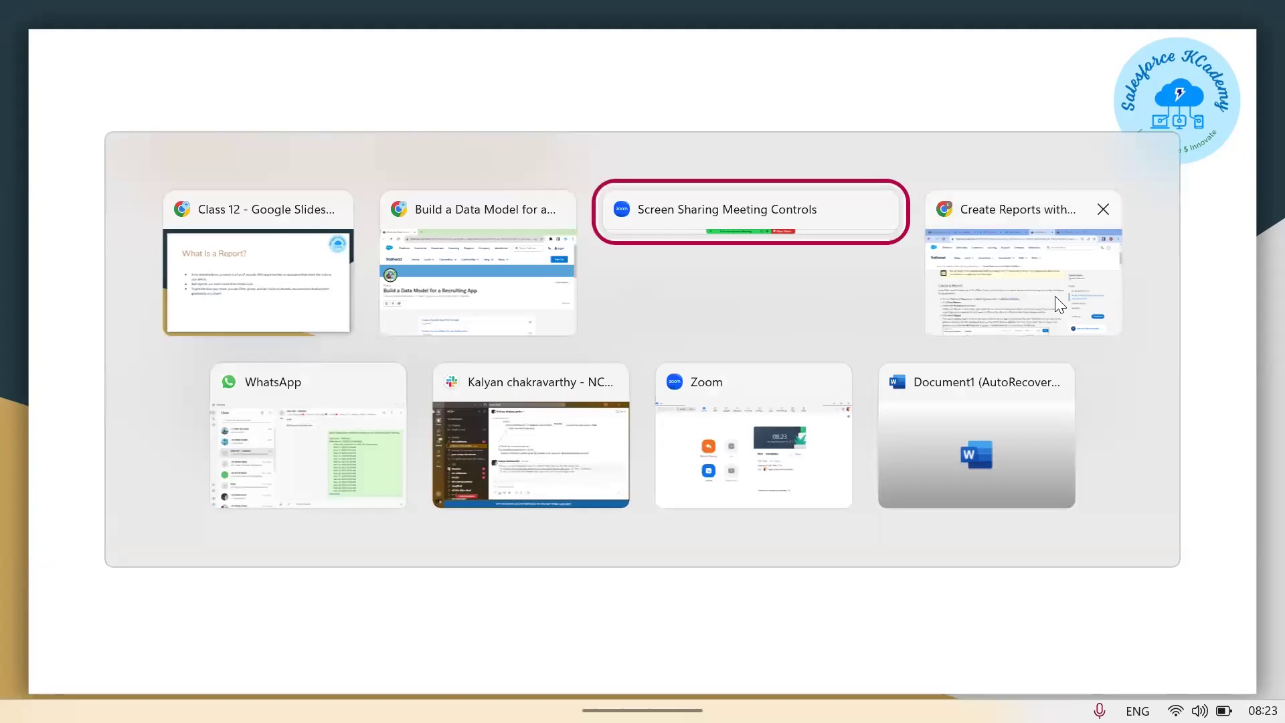
Show the All Opportunities list and the "What Is a Report?" slide, and reveal where Setup is opened in the Sales app
click(349, 30)
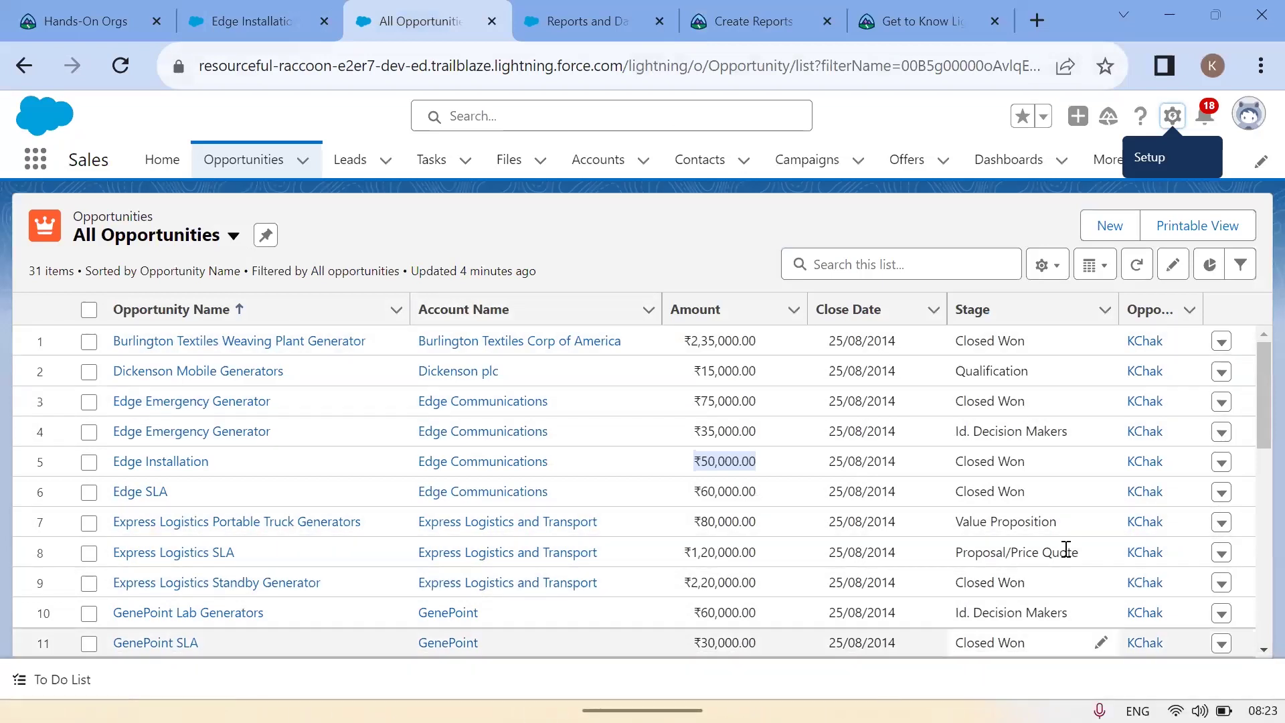
key(alt+Tab)
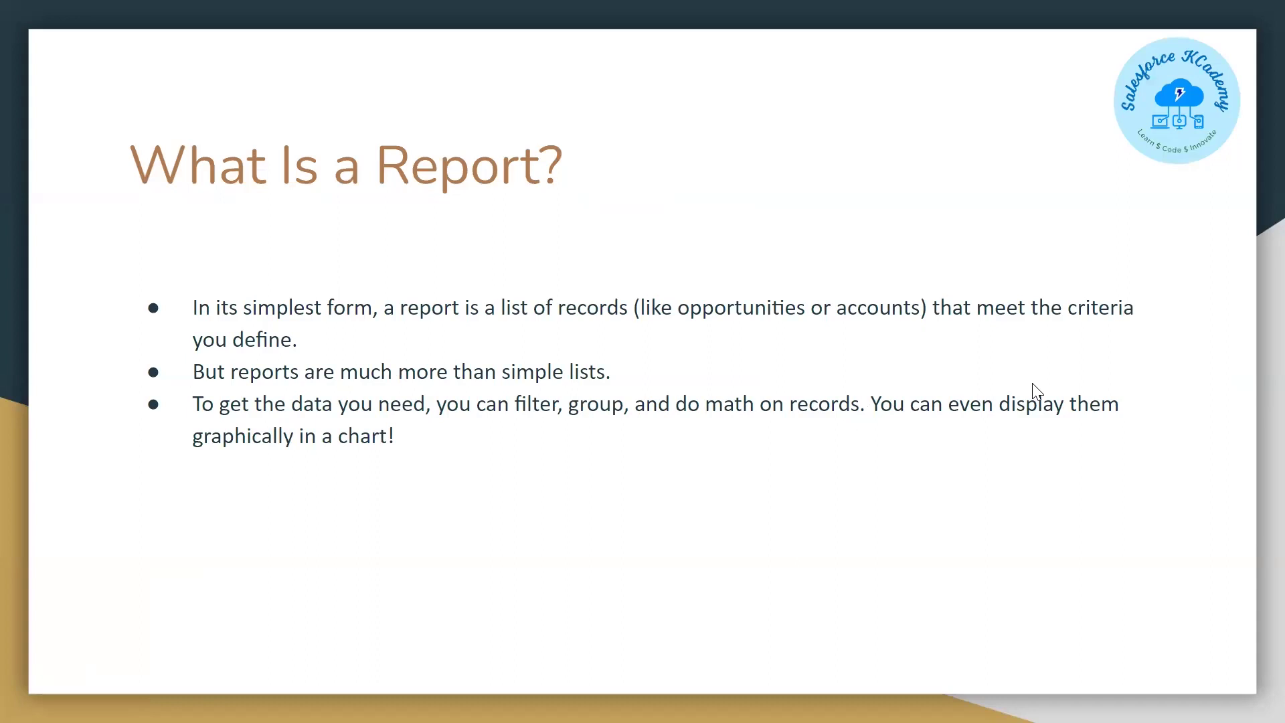
key(alt+Tab)
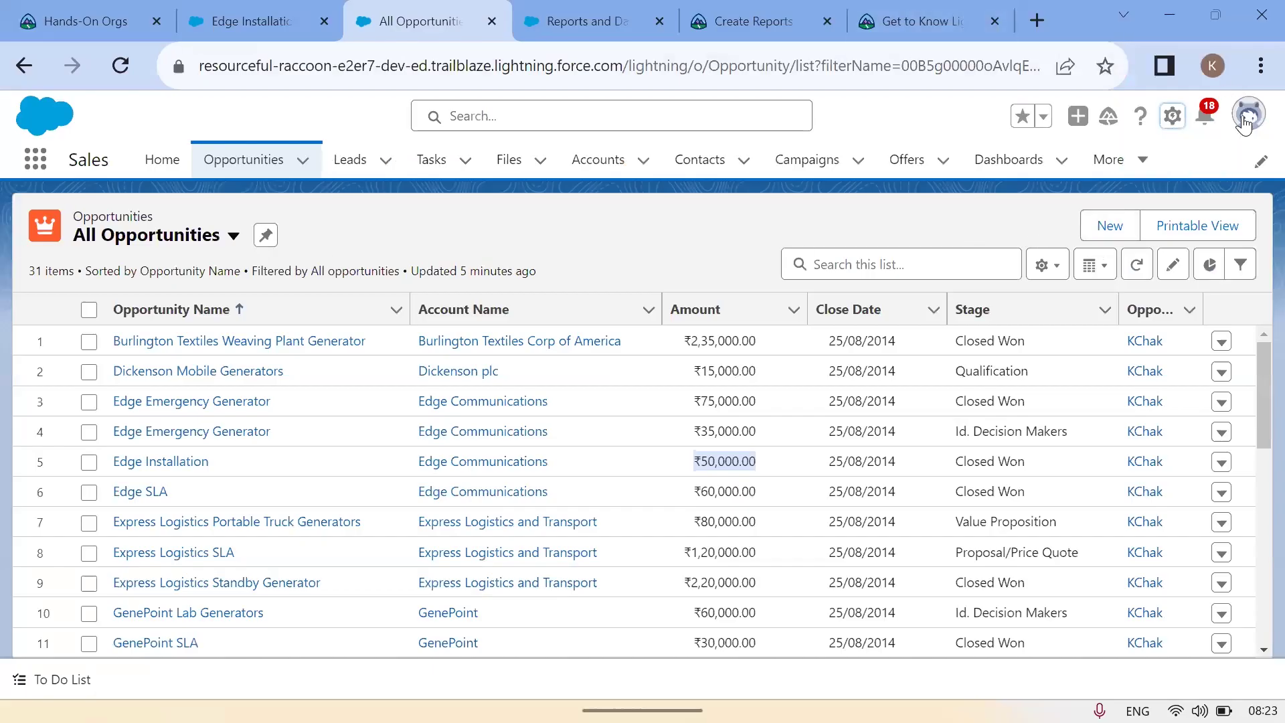
click(1173, 116)
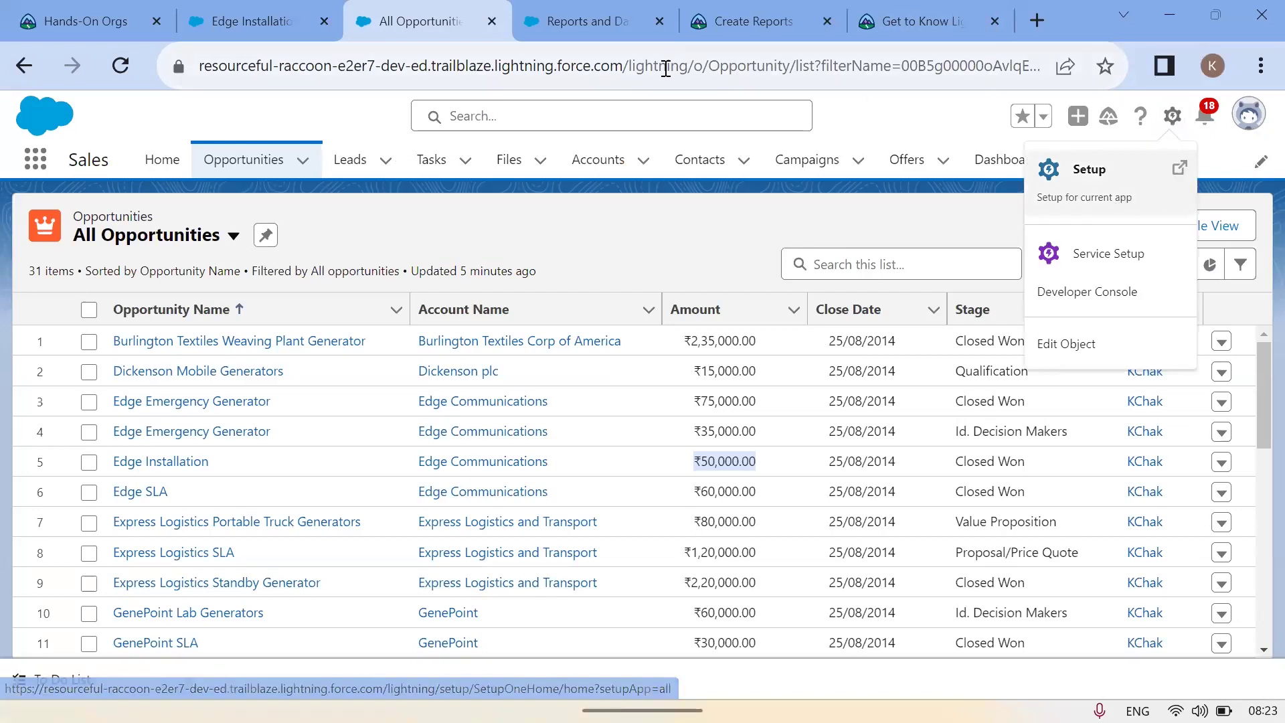
Return to Setup, open the Report Types page and look over its explanation of custom report types
click(596, 30)
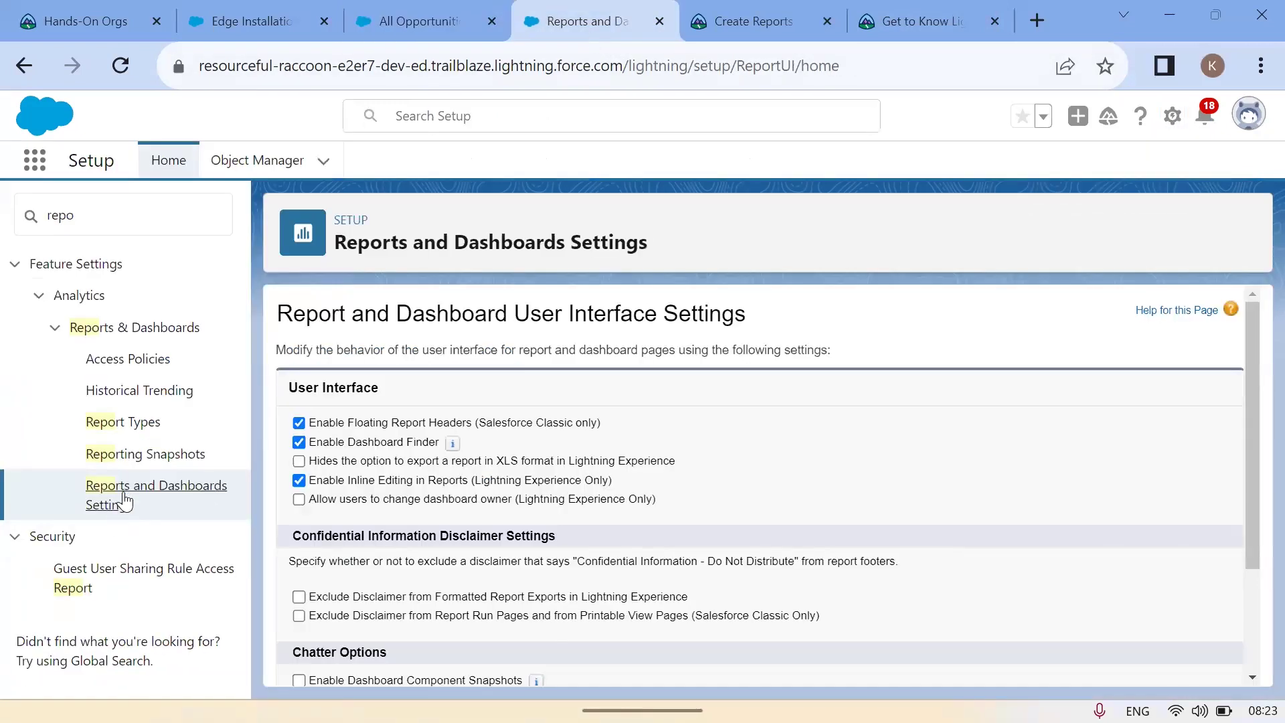
click(114, 429)
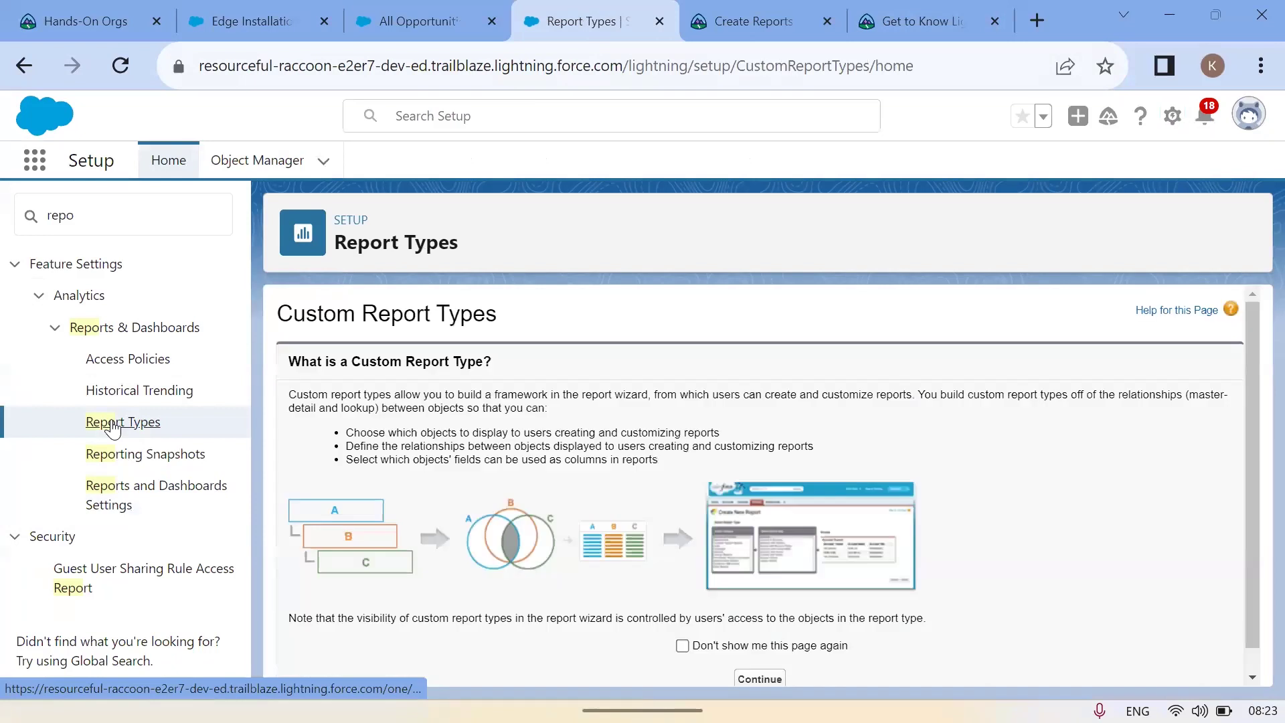
scroll(601, 476, down, 1)
scroll(600, 471, up, 1)
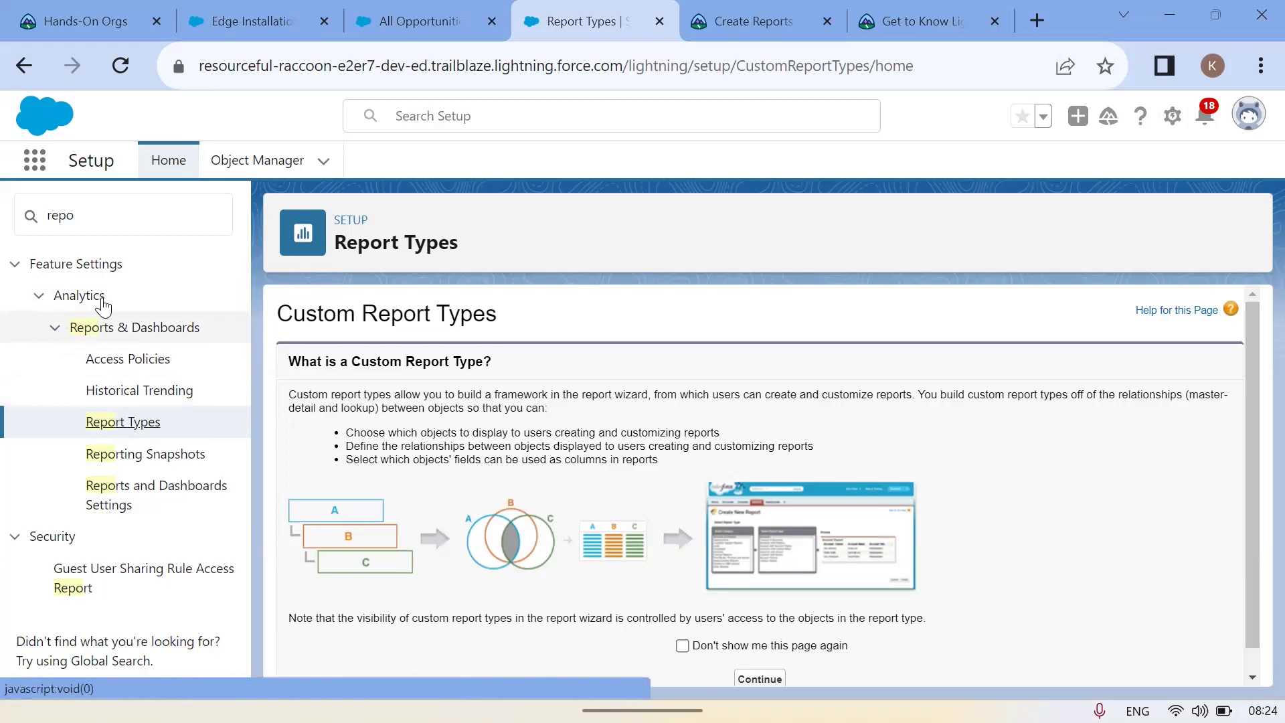
Highlight the "repo" search term in Setup and continue past the introduction to the All Custom Report Types list
click(96, 213)
double_click(95, 214)
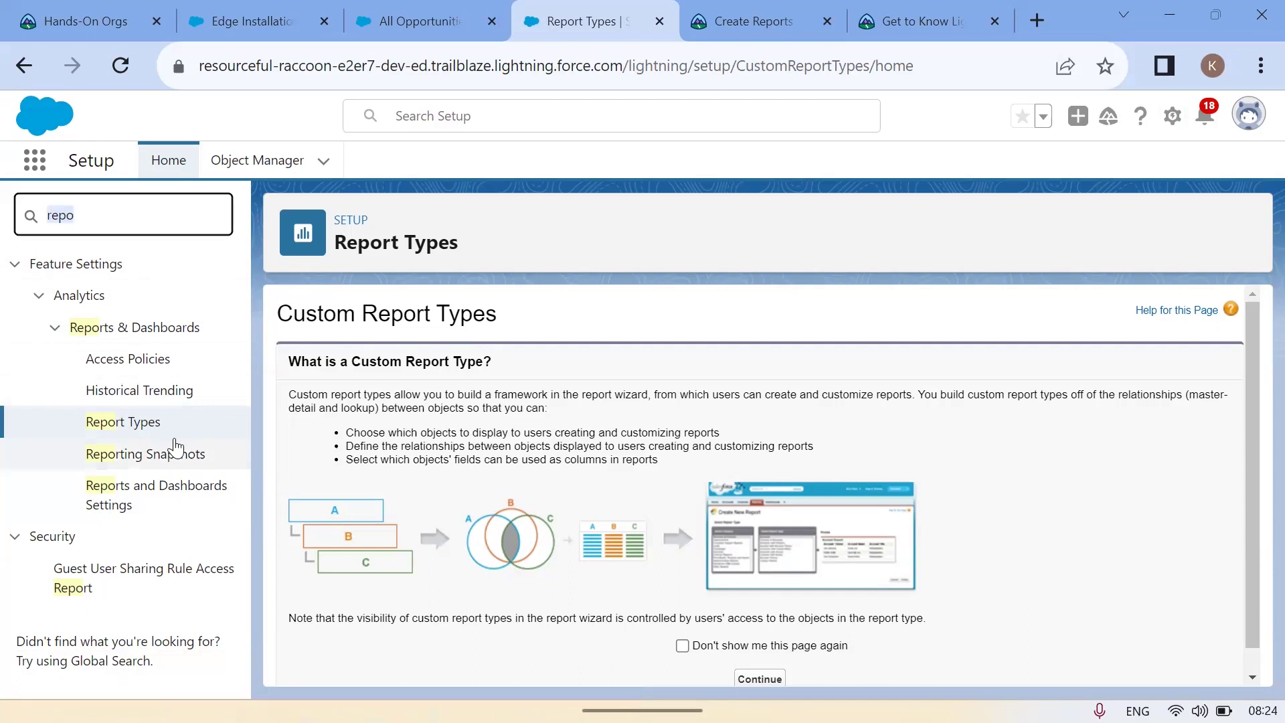
scroll(788, 441, down, 1)
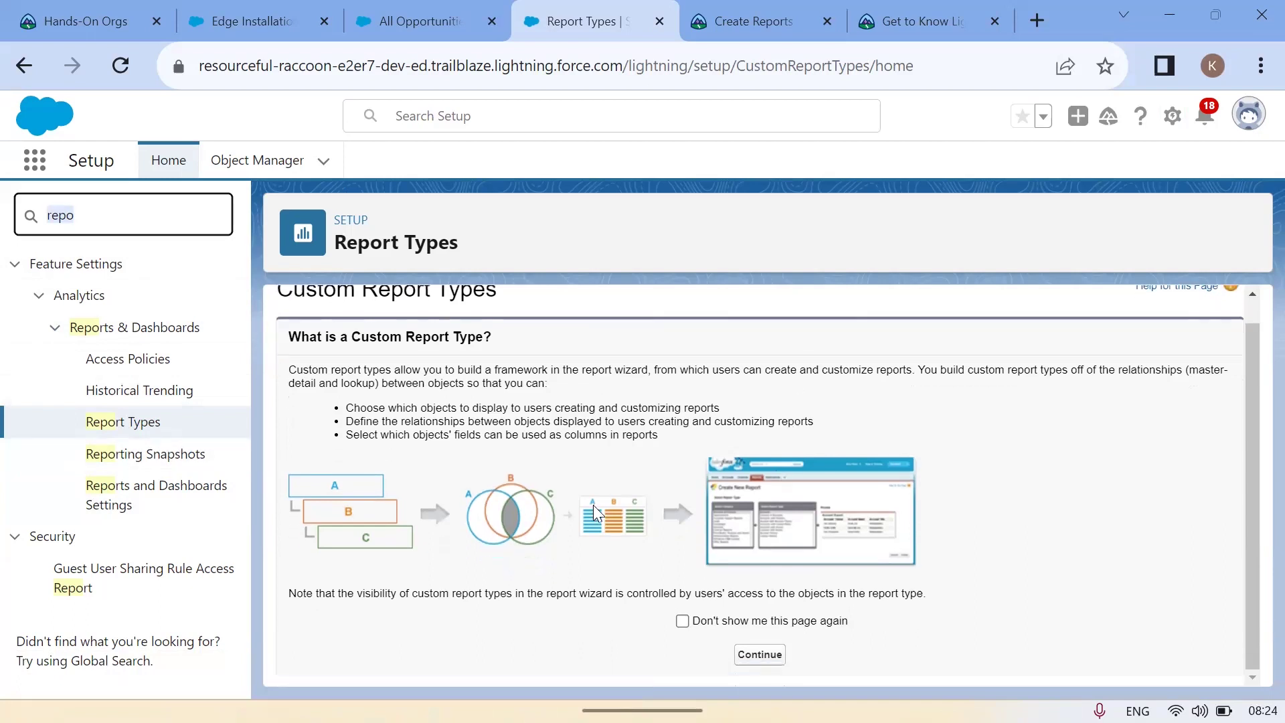
click(126, 225)
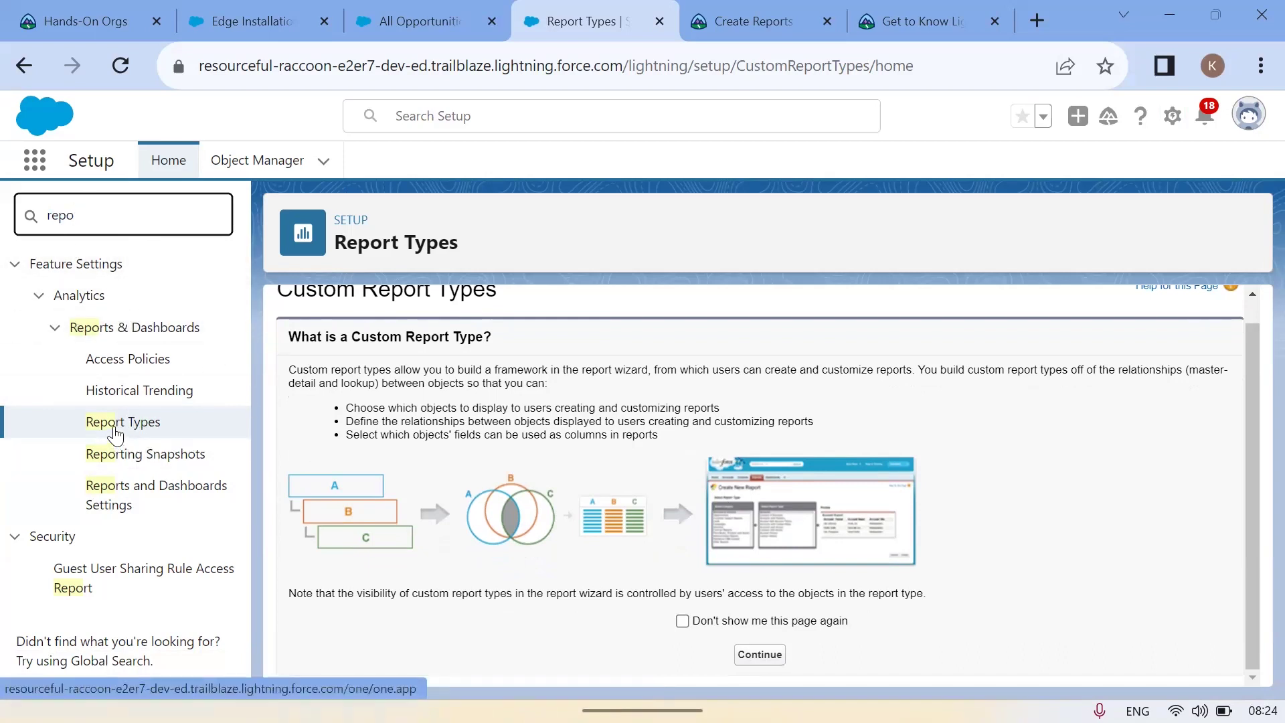
click(765, 659)
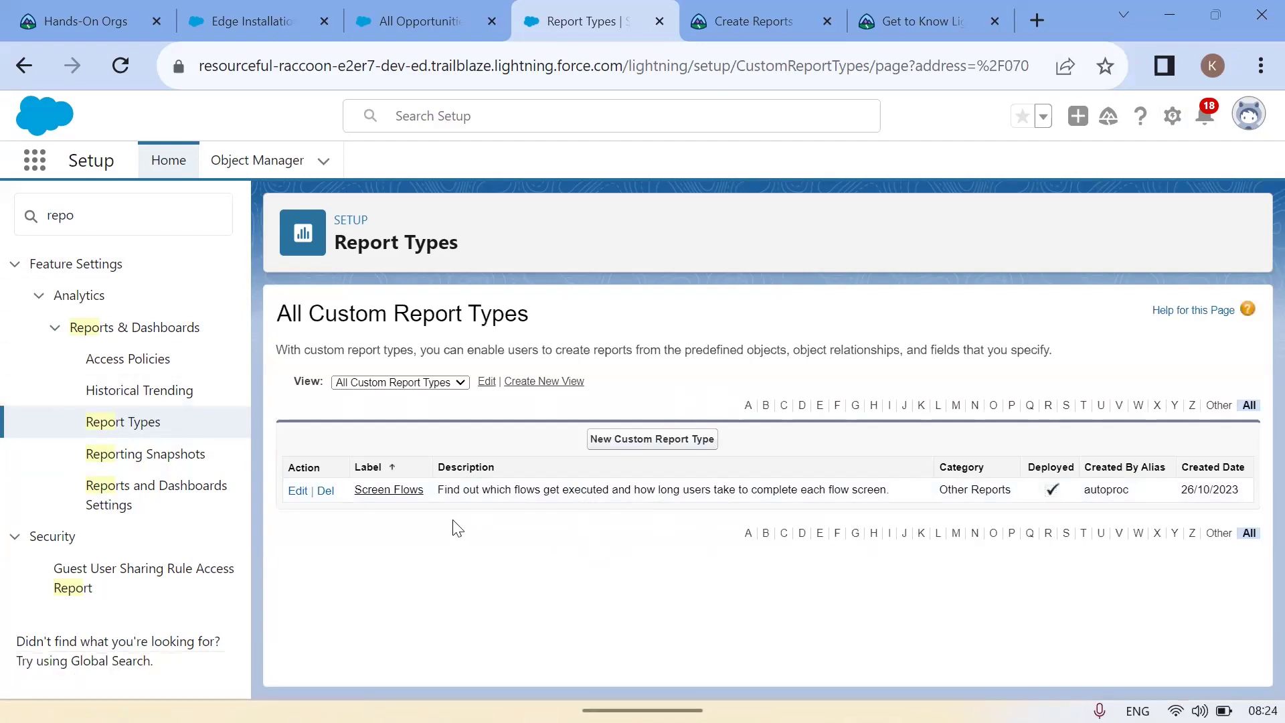
Start a new custom report type and choose Opportunities as its primary object
click(663, 441)
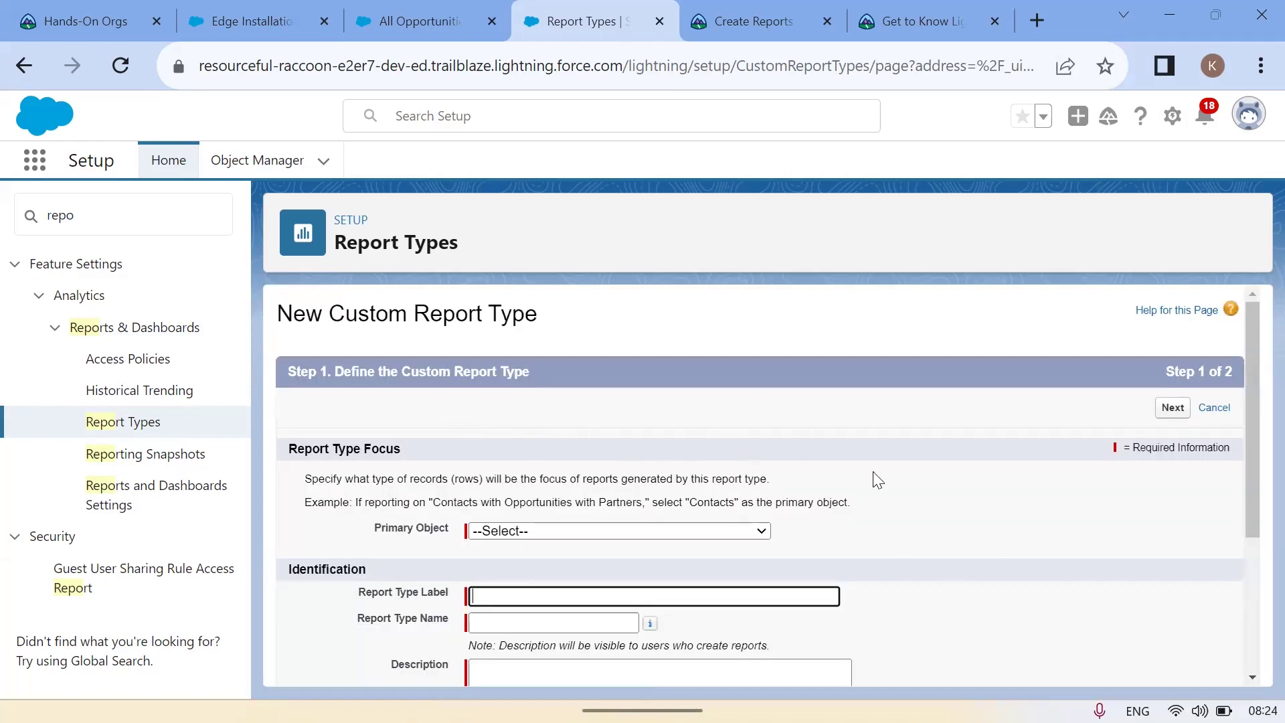
scroll(899, 522, down, 3)
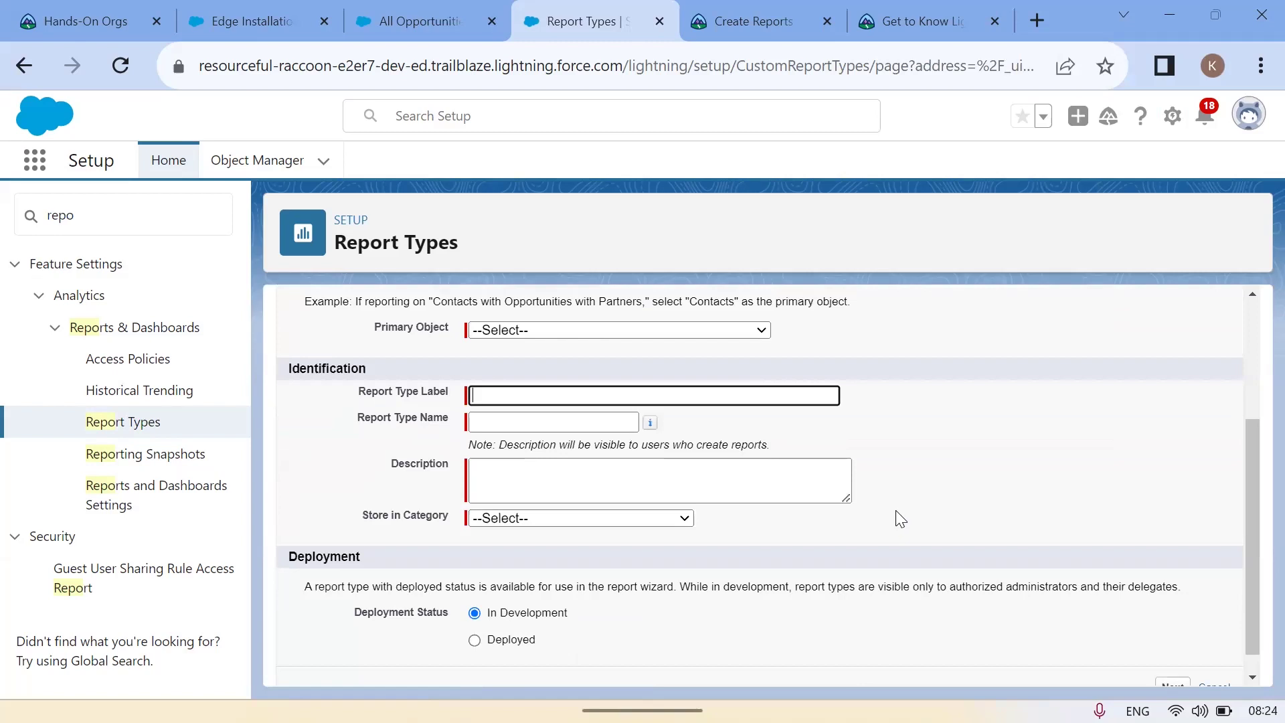
scroll(897, 516, up, 3)
scroll(750, 499, down, 3)
click(584, 330)
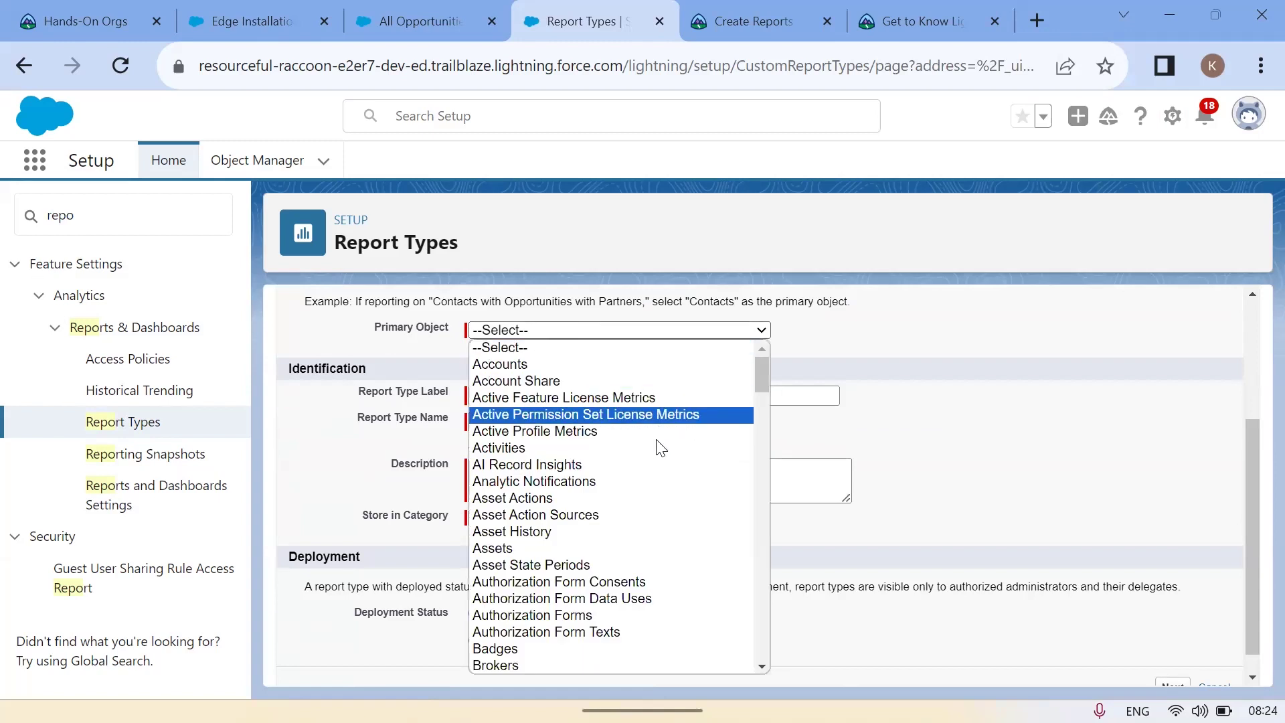
scroll(556, 576, down, 20)
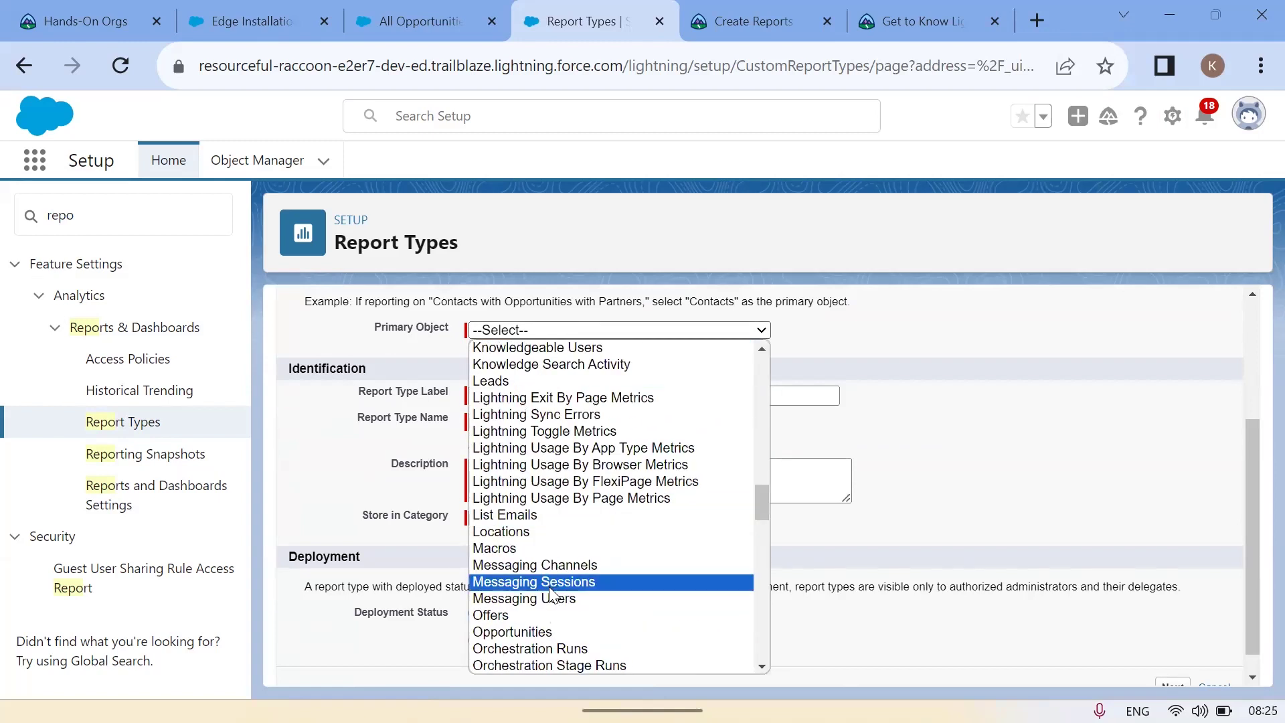
click(528, 636)
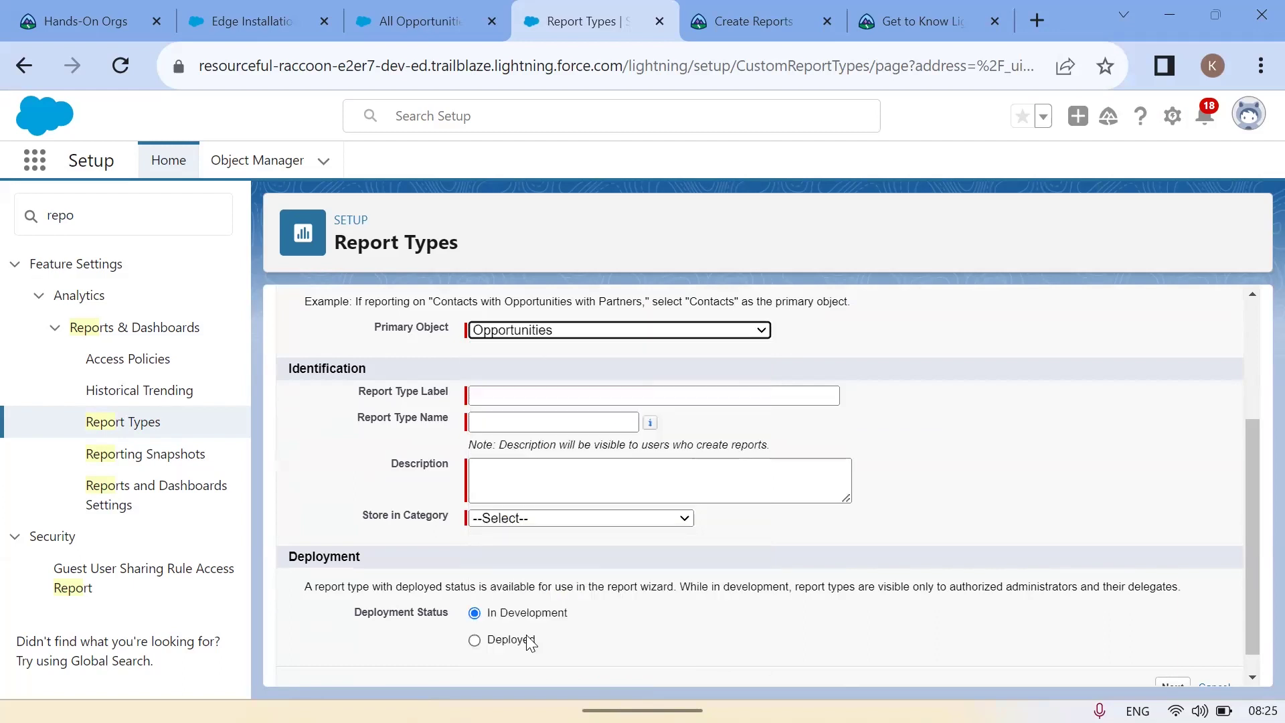
Point out the label, name and description fields, and store the report type in the Opportunities category
click(531, 393)
click(513, 422)
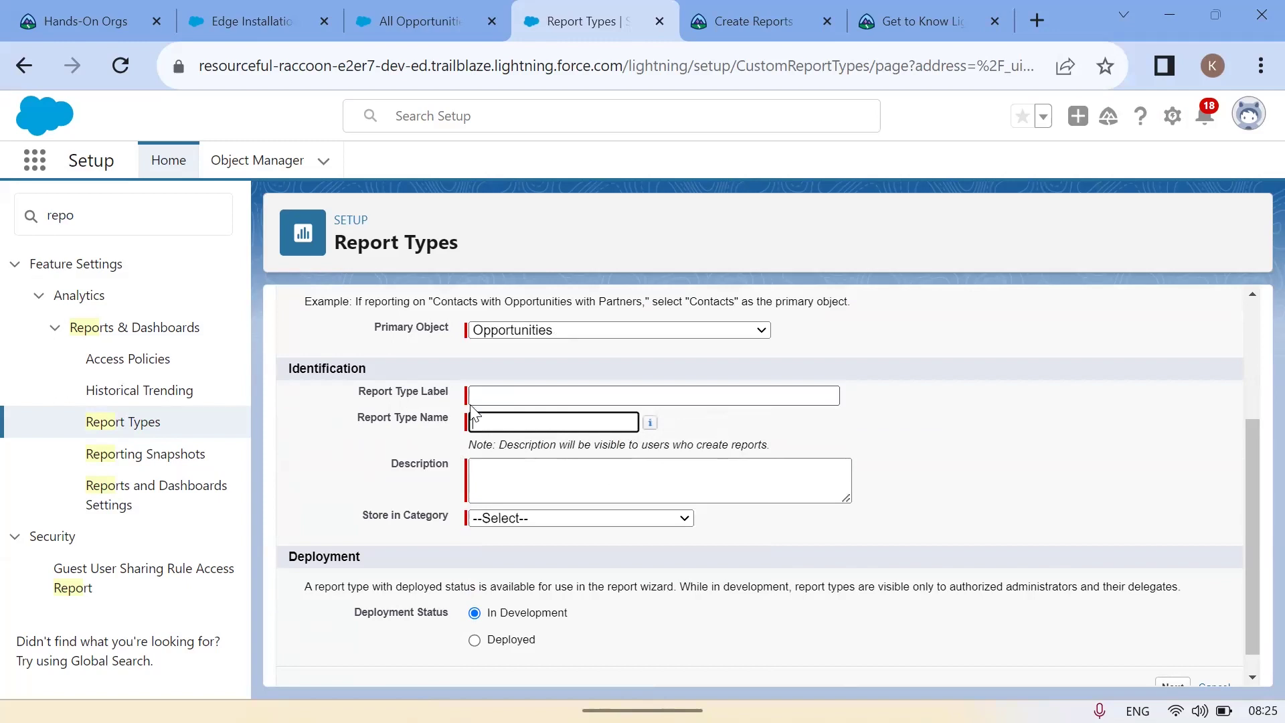
click(546, 496)
click(552, 521)
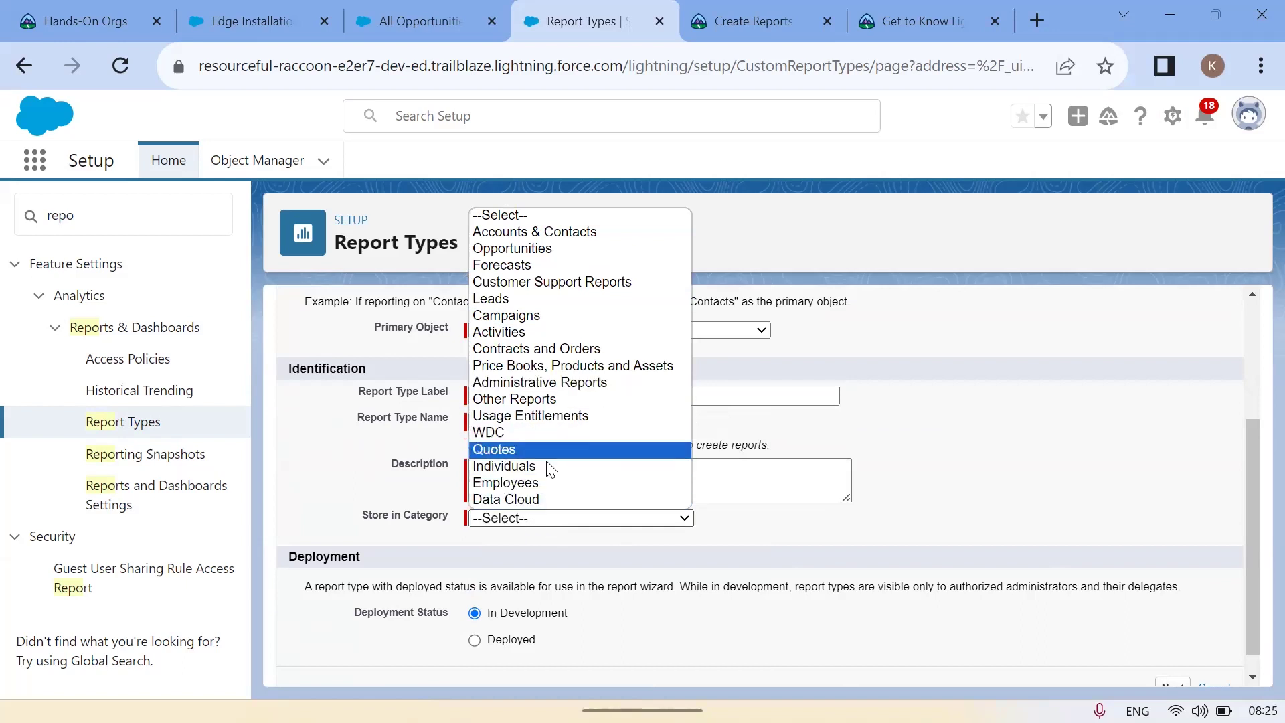
click(511, 249)
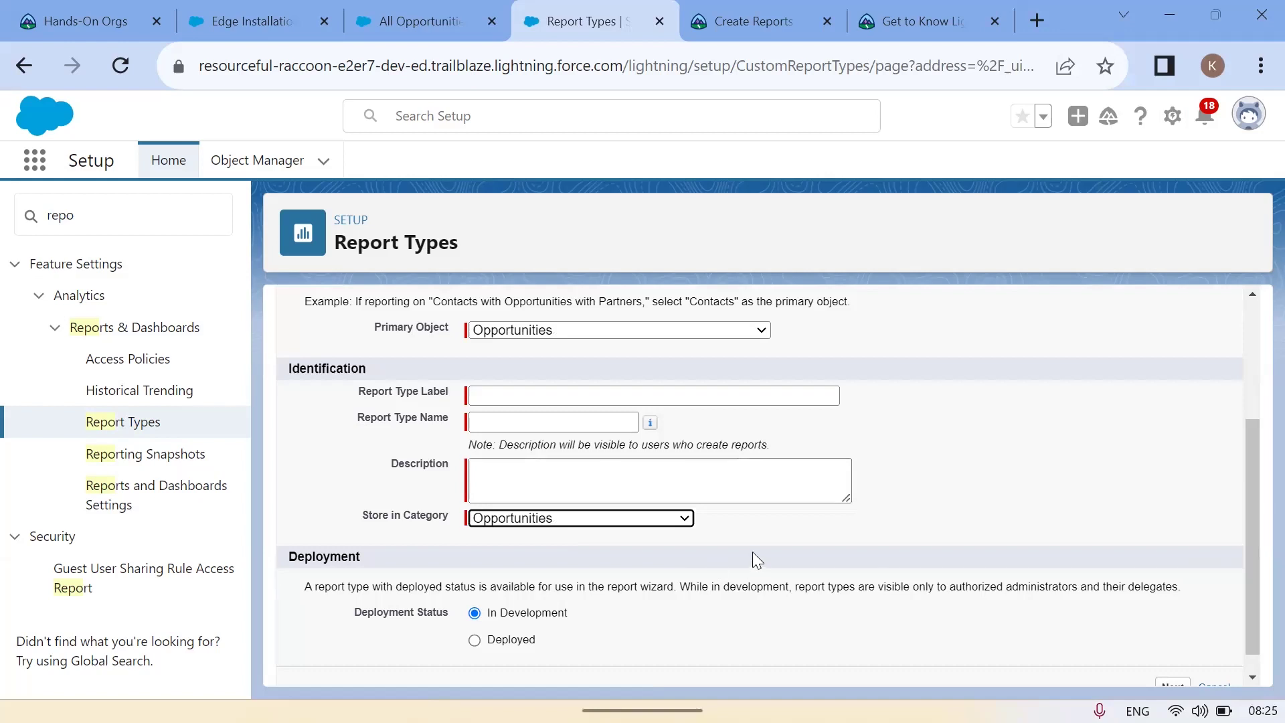
Review the whole custom report type form and look through the available primary objects without changing the selection
scroll(730, 519, down, 1)
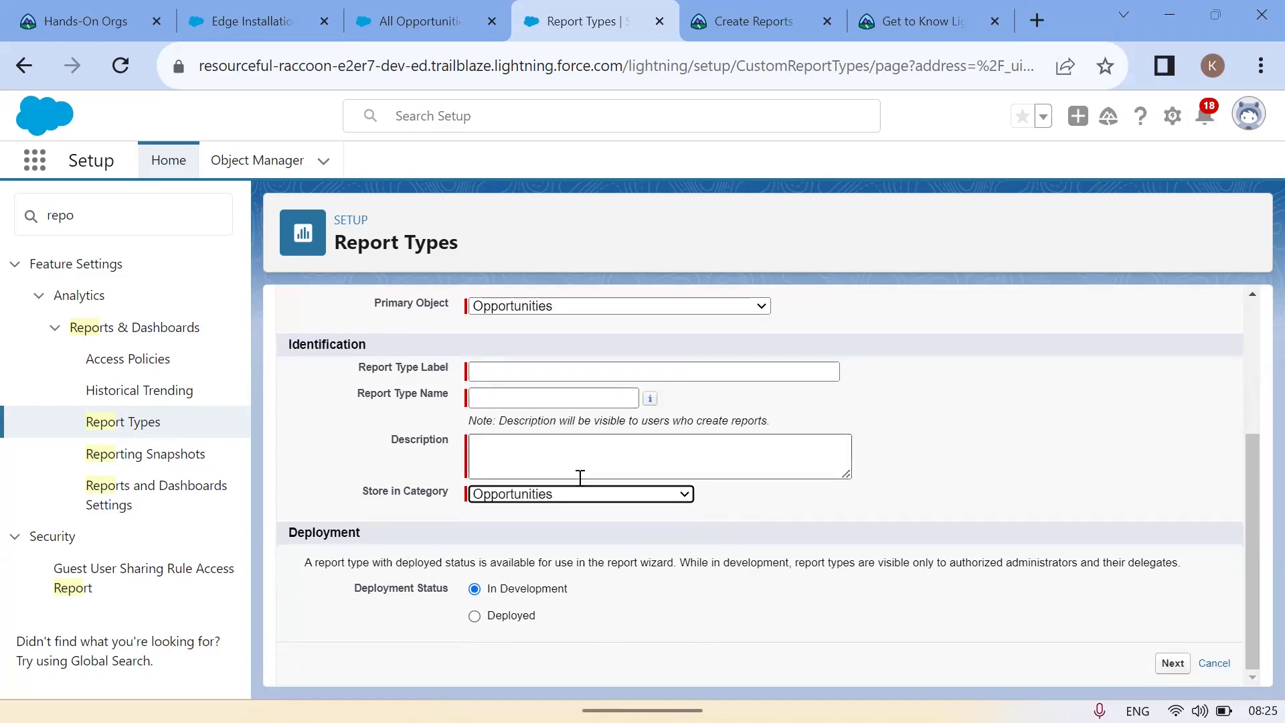
scroll(467, 387, up, 3)
scroll(536, 516, down, 3)
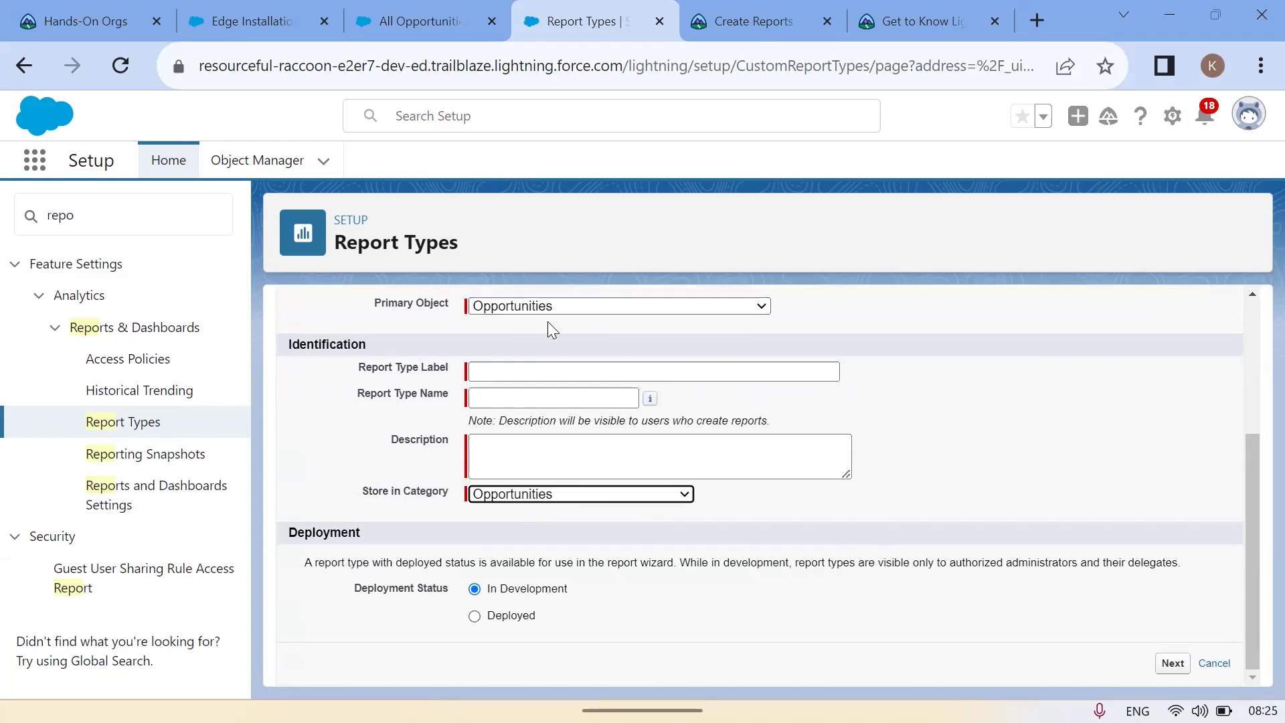
click(590, 308)
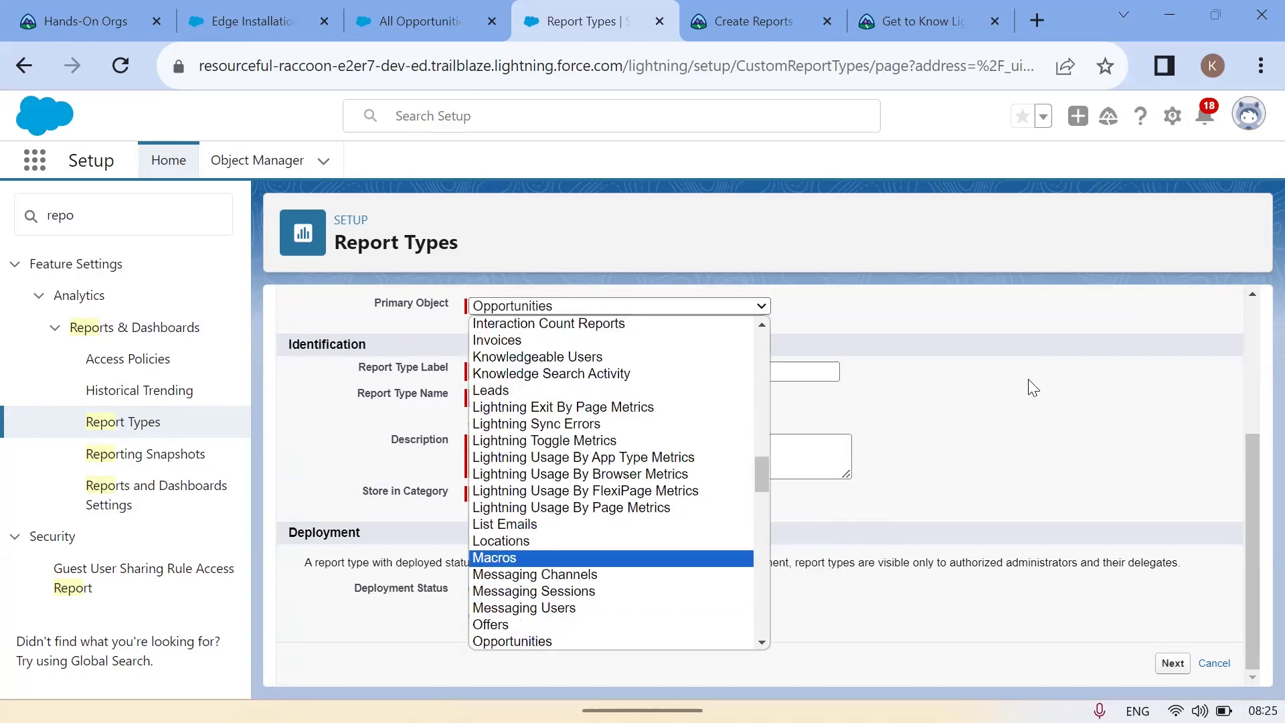
click(1046, 353)
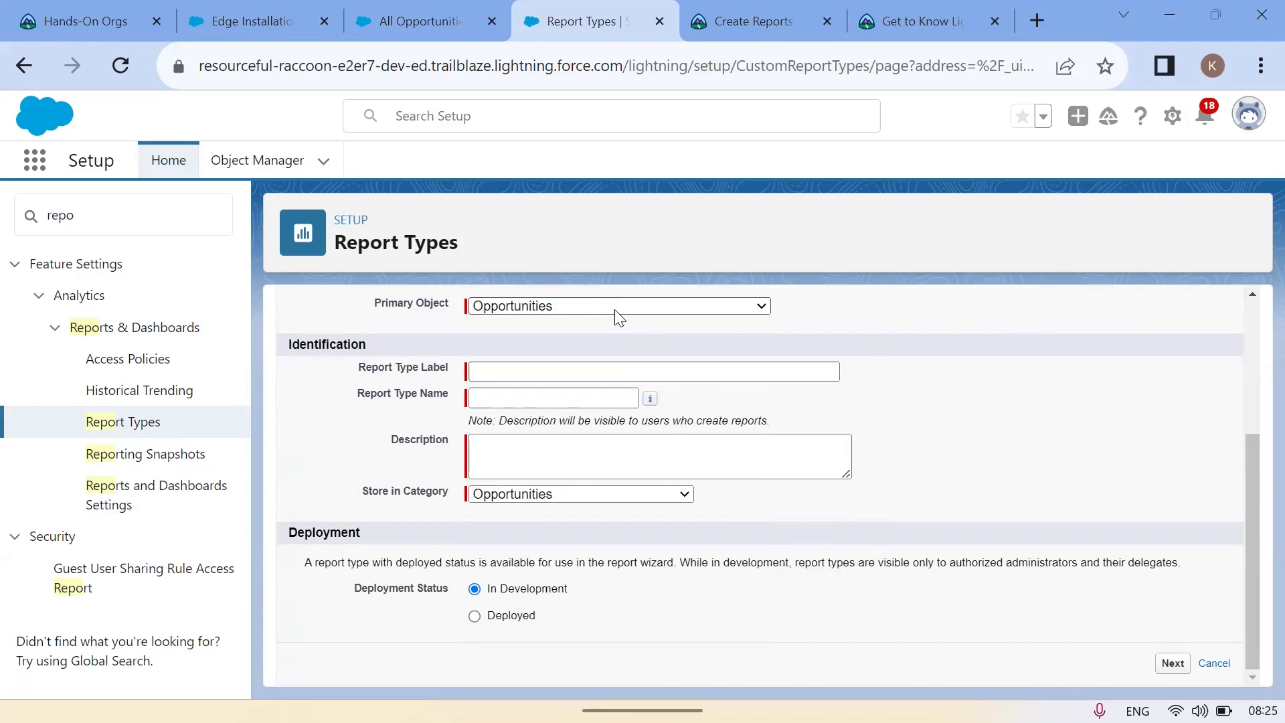
Show the All Opportunities list as the source data, and return to the Primary Object setting of the custom report type form
key(alt+Tab)
click(168, 278)
click(413, 24)
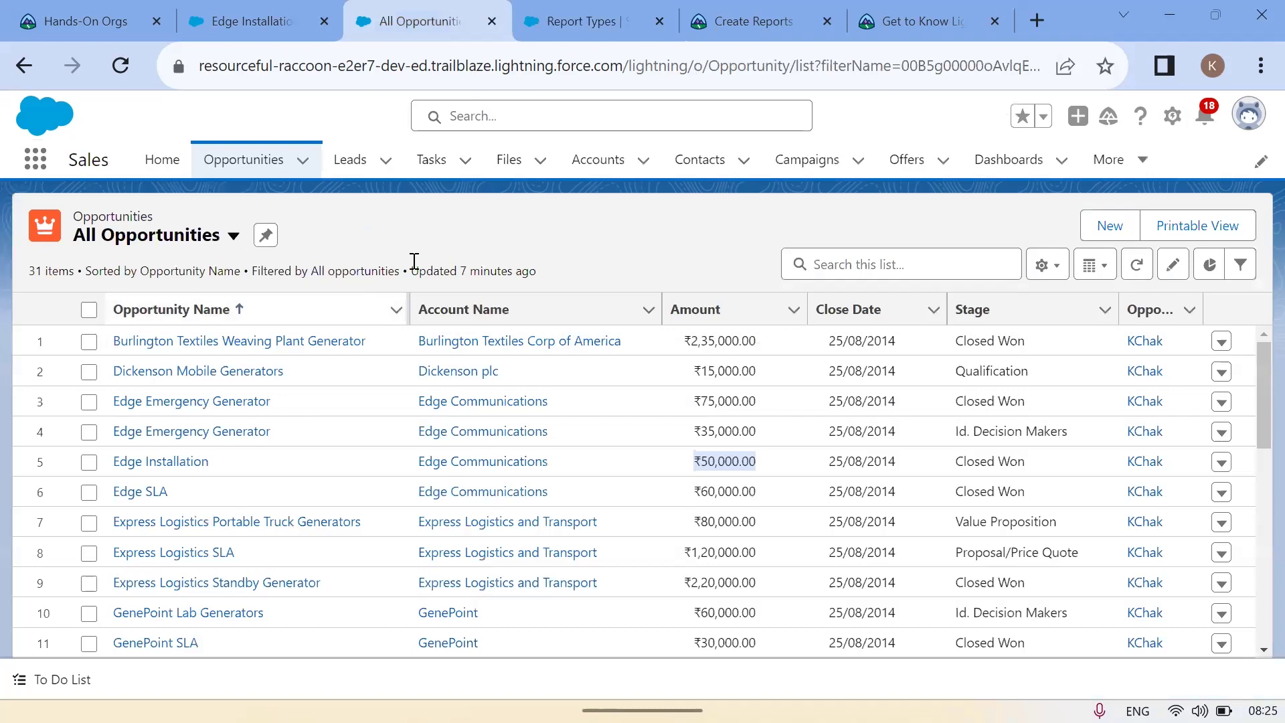
click(751, 242)
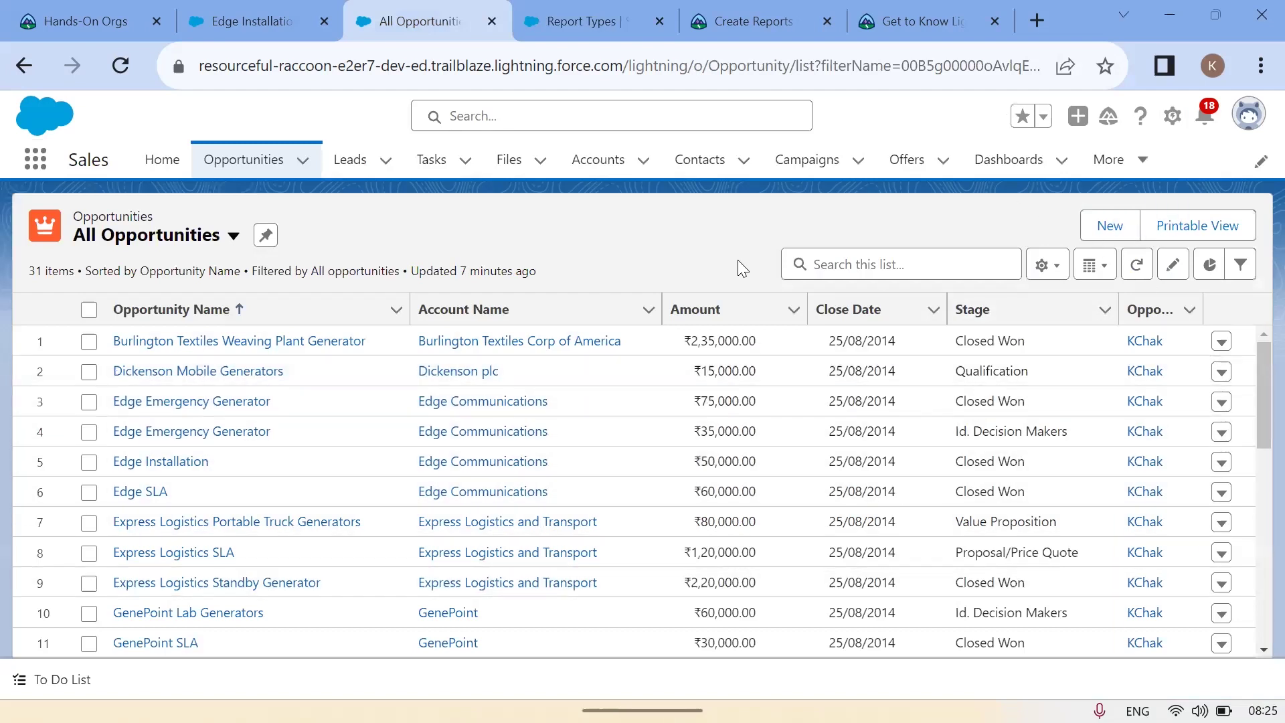
click(592, 20)
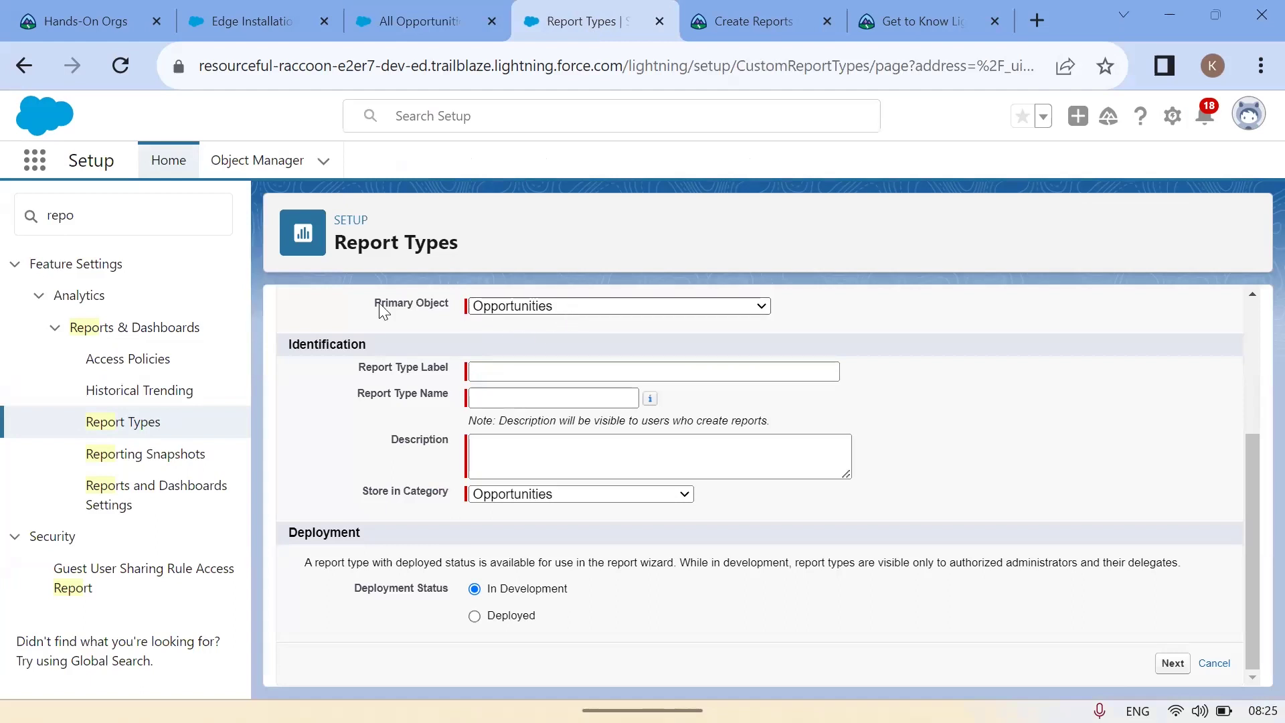
scroll(502, 315, up, 3)
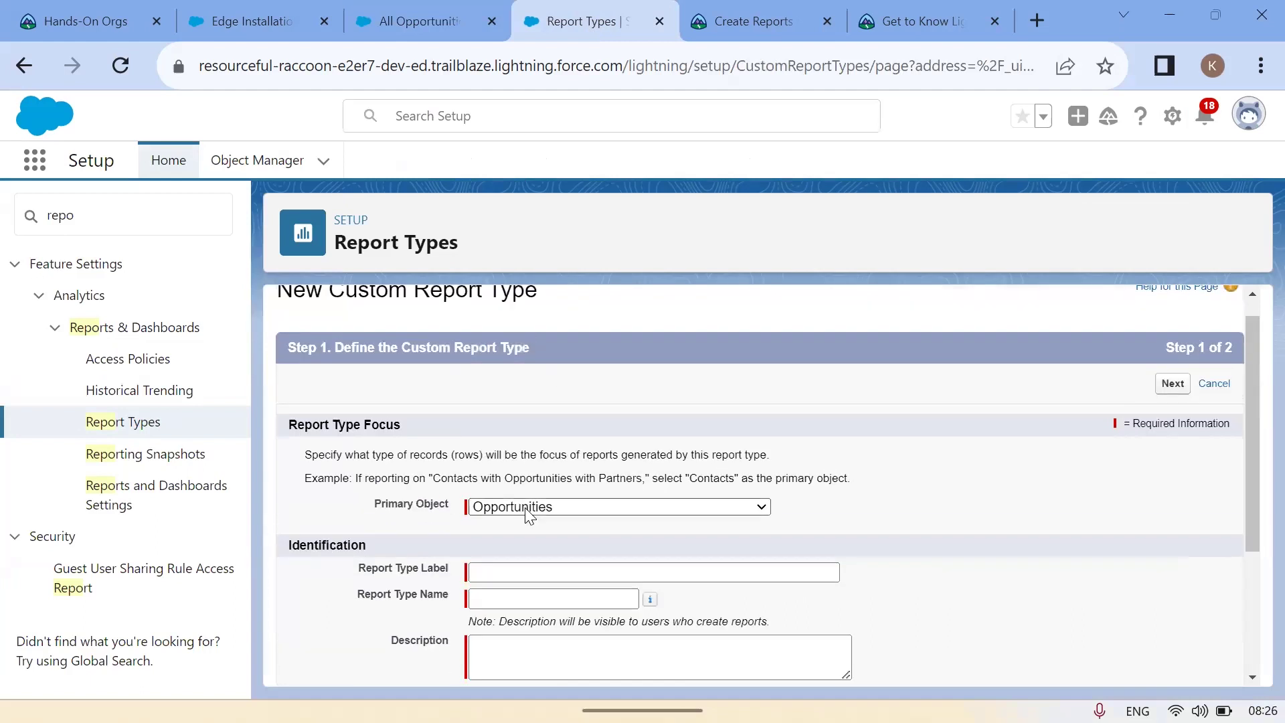
Enter "custom opps" as the report type label, with custom_opps as the report type name
scroll(788, 488, down, 3)
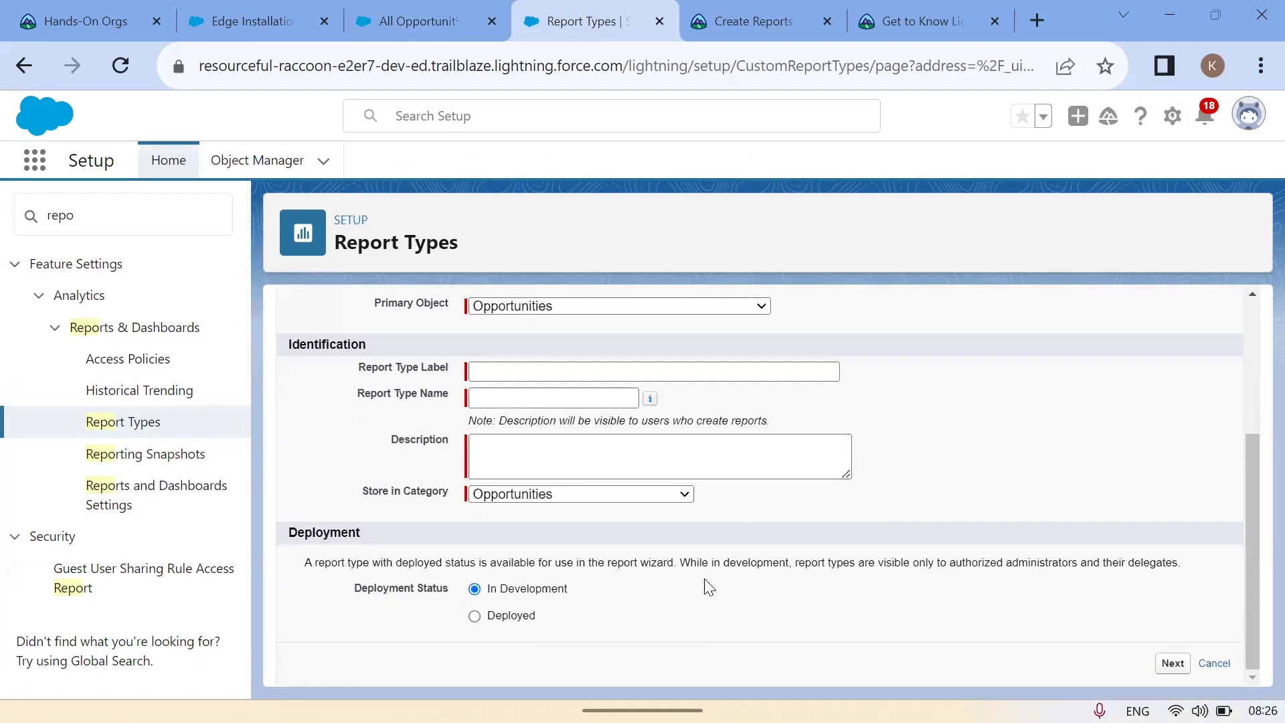
click(664, 371)
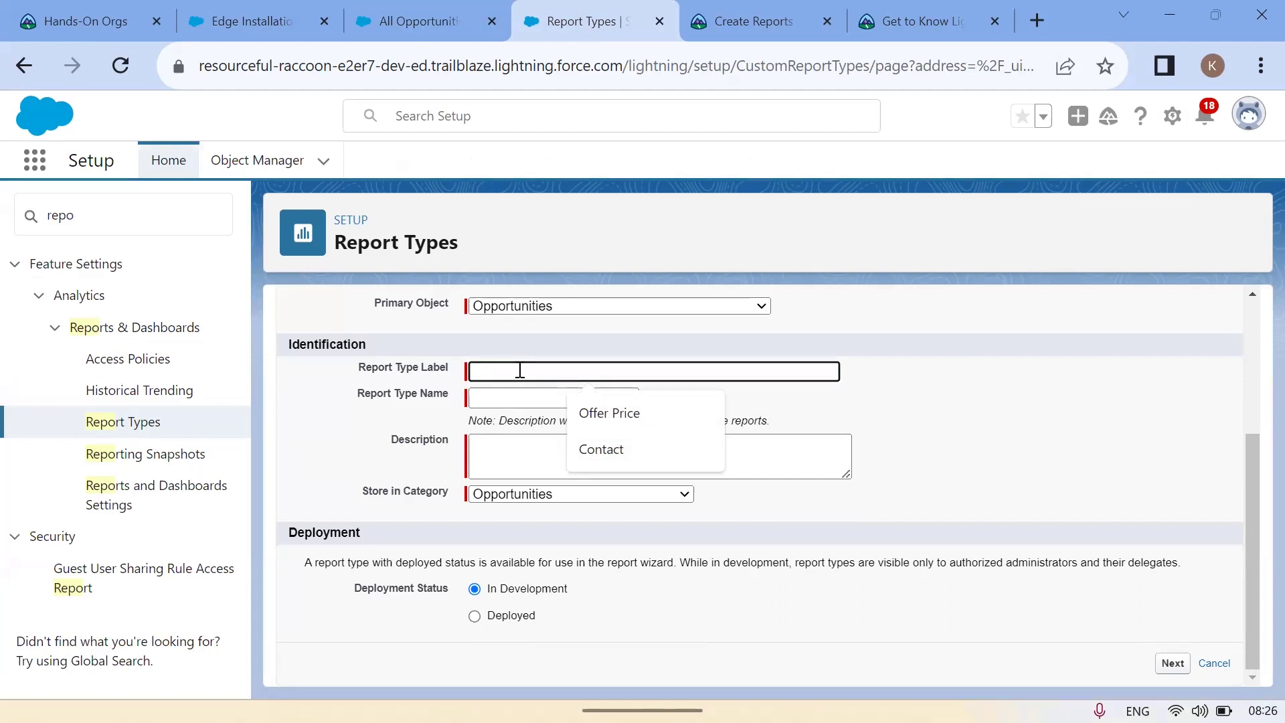
text(Opp)
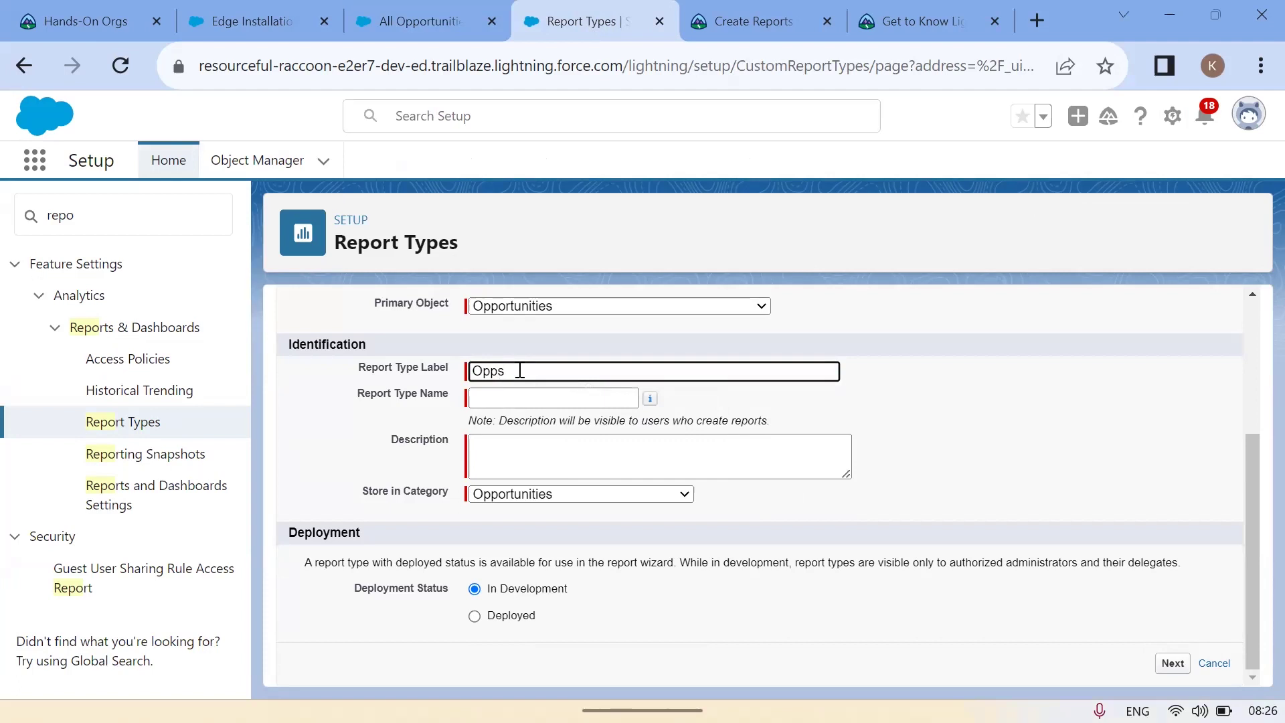
text(s)
key(BackSpace)
key(BackSpace)
key(BackSpace)
key(BackSpace)
text(cust)
text(s)
click(557, 397)
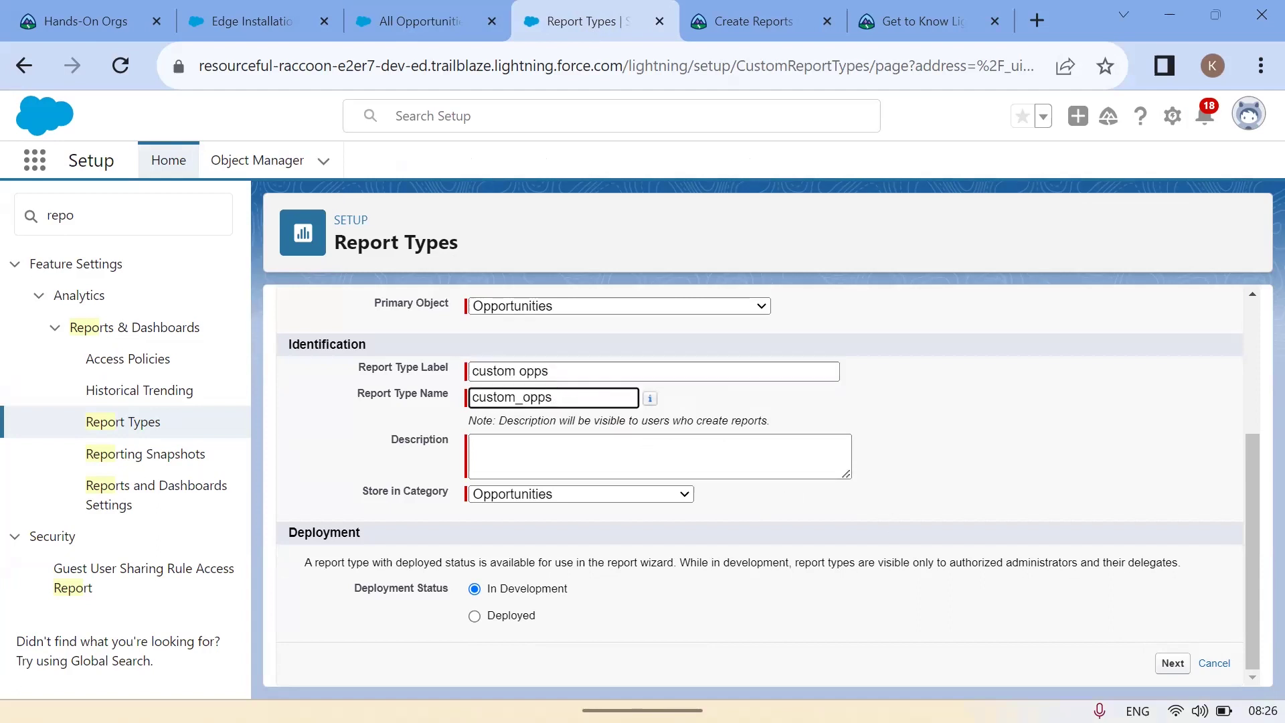
Enter "This is for test" as the report type description and proceed to defining the report records set
click(1177, 664)
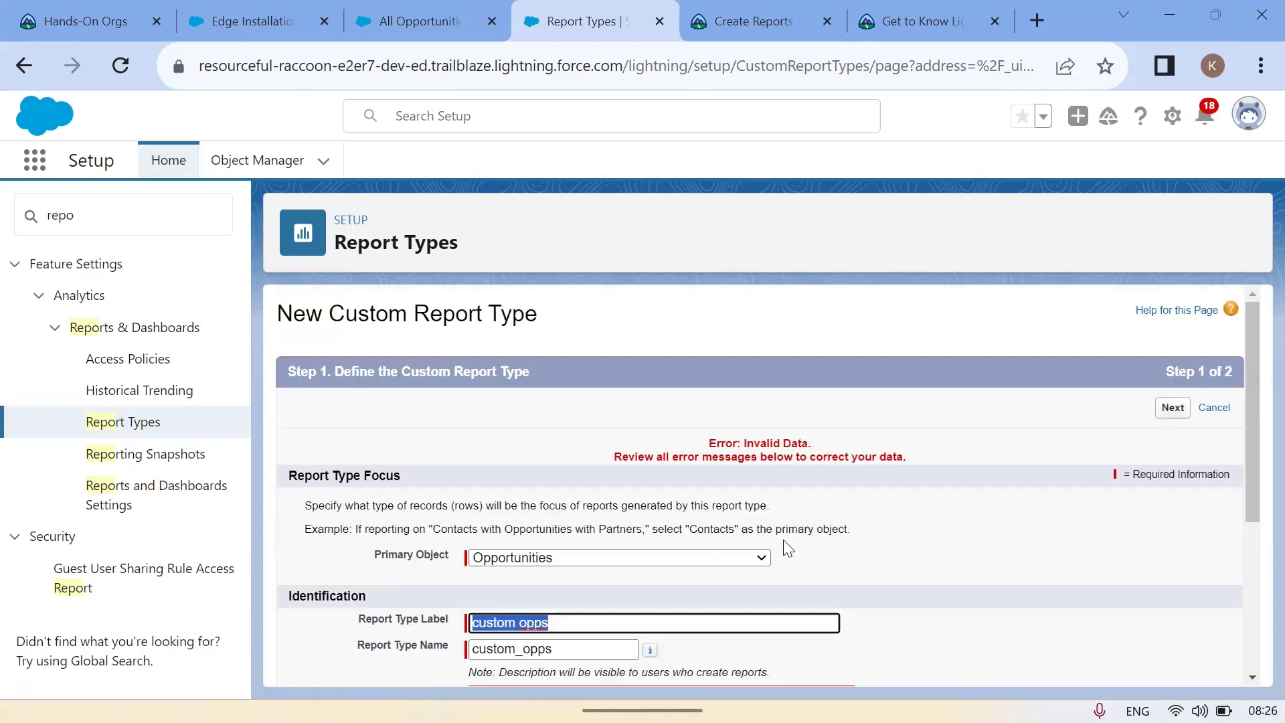
scroll(711, 474, down, 3)
click(534, 495)
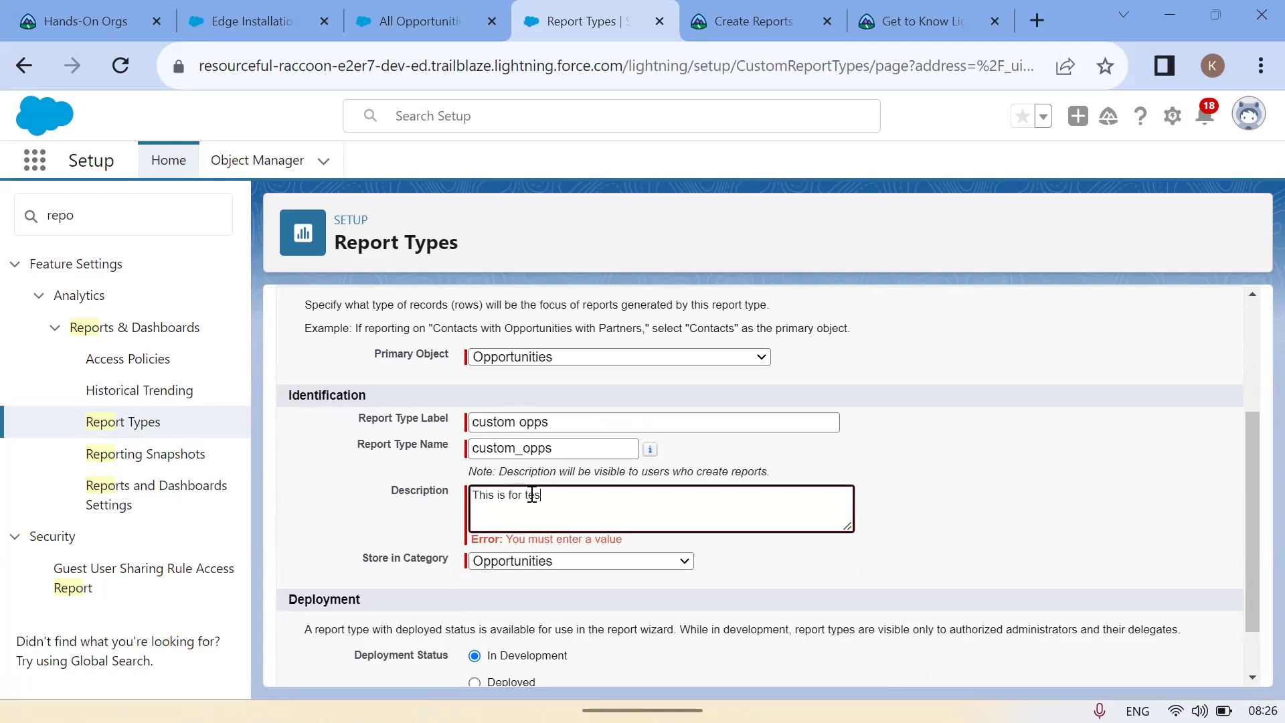
text(This is for test)
scroll(1173, 419, down, 1)
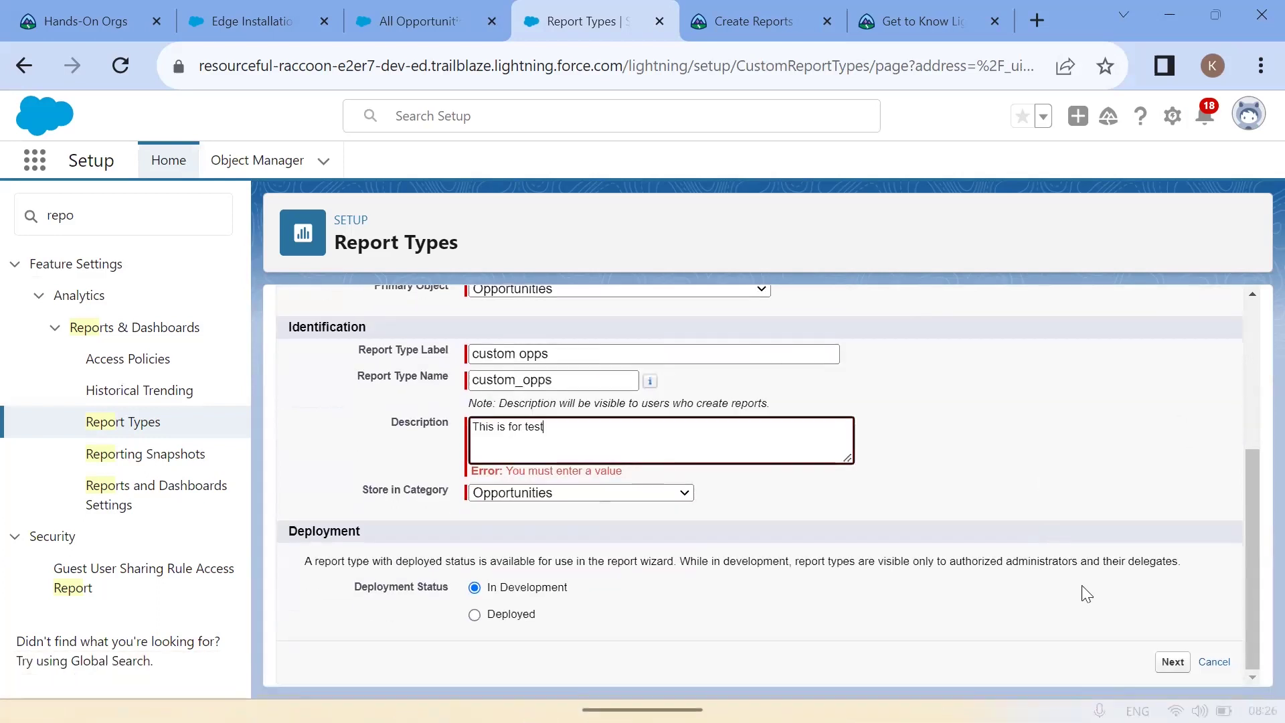
click(1173, 661)
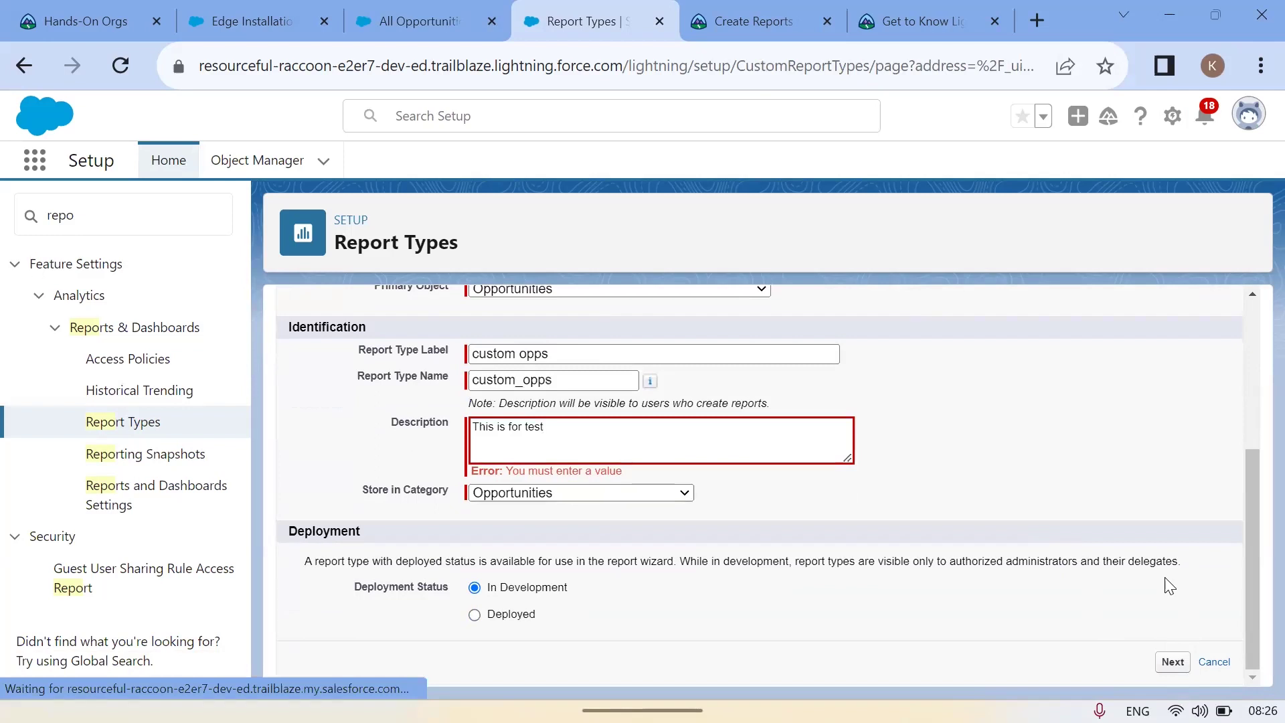
Relate Products as object B to the primary object Opportunities
click(587, 444)
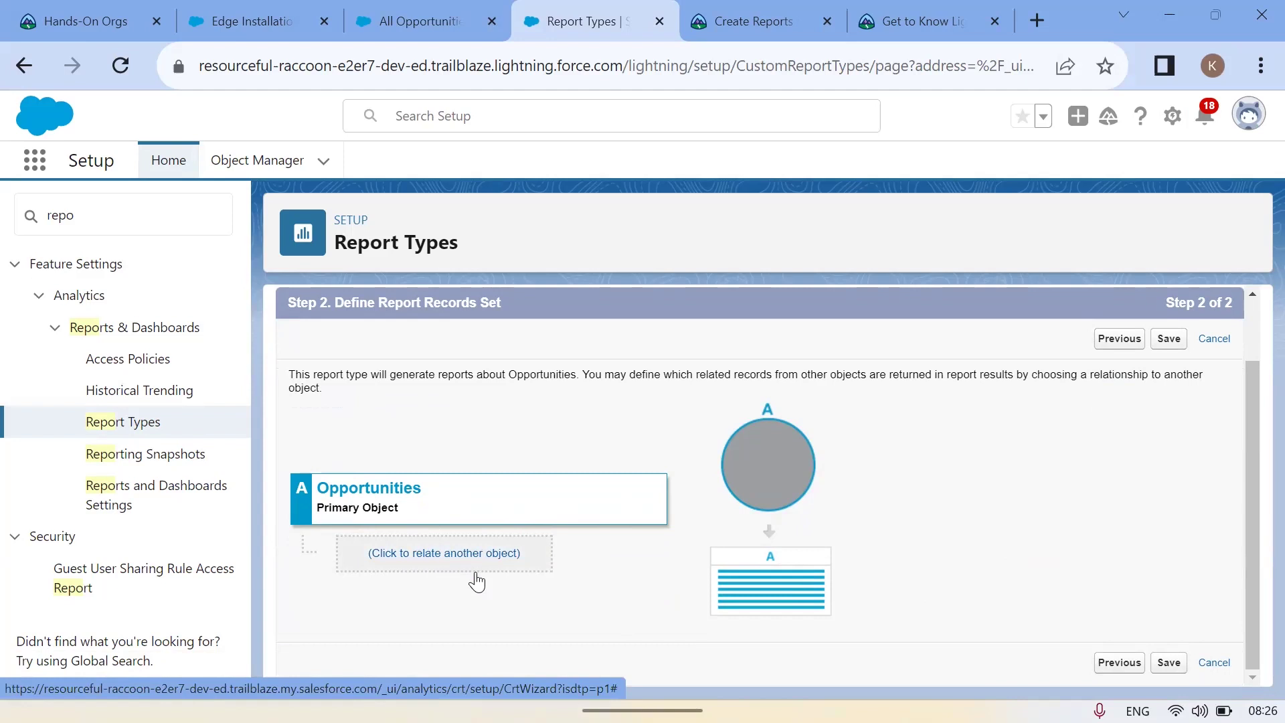
click(465, 557)
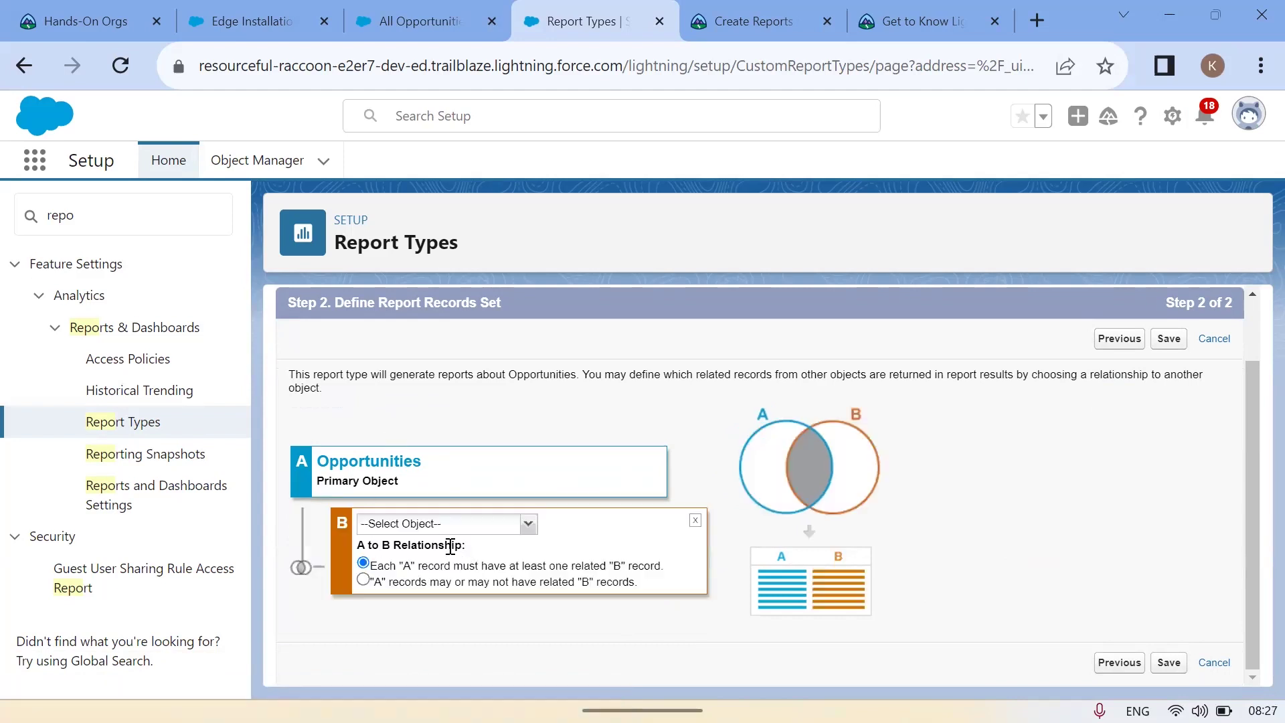
click(527, 534)
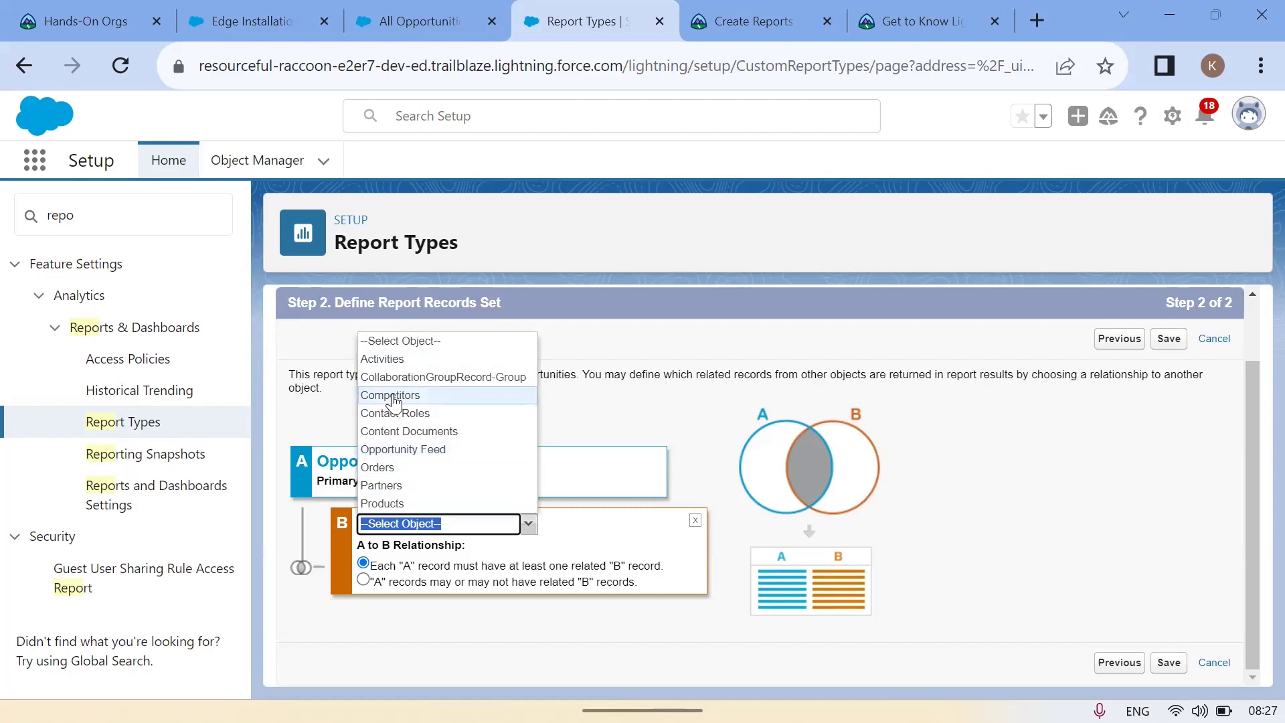
click(403, 503)
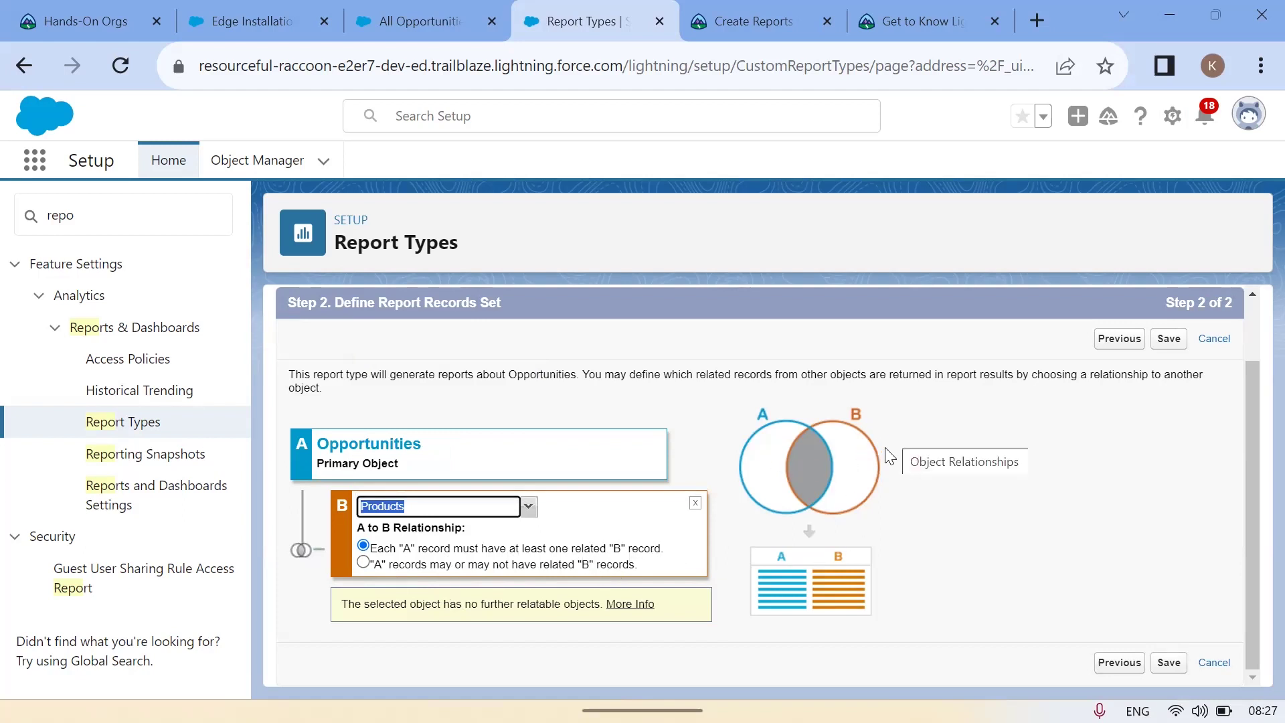
Compare the relationship option requiring at least one related "B" record with the one where "A" records may or may not have them
click(364, 564)
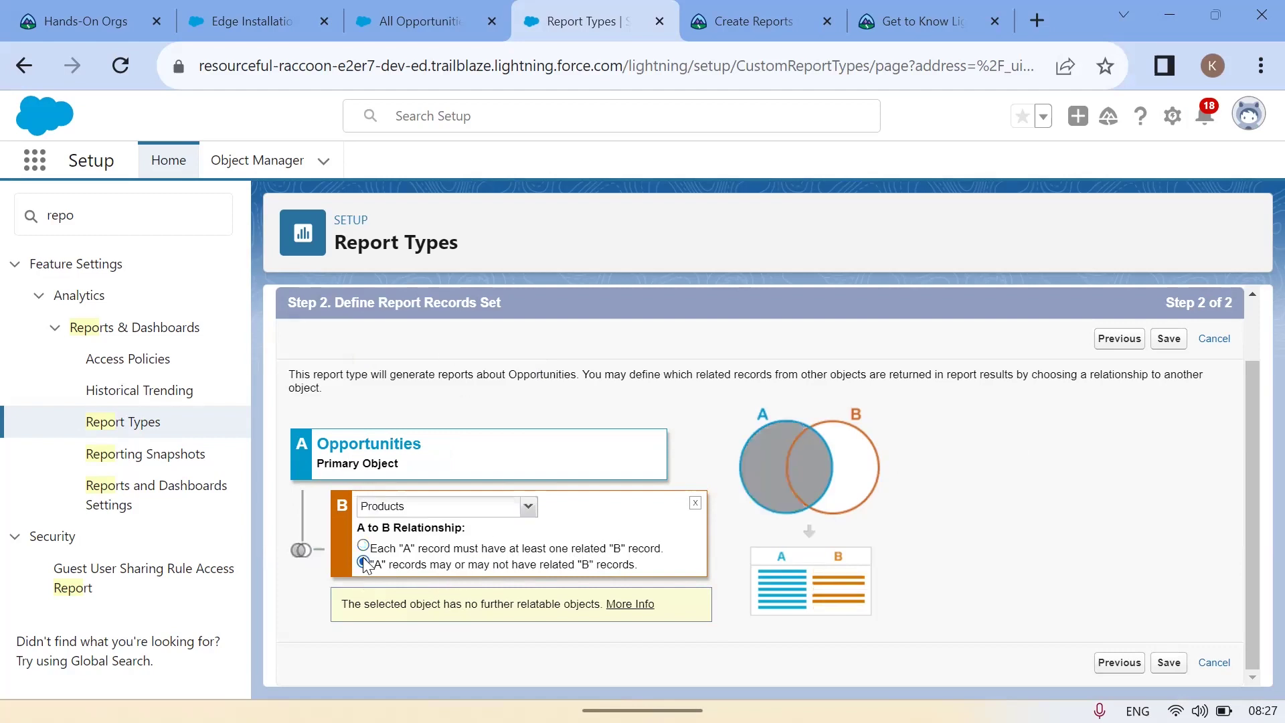
click(364, 546)
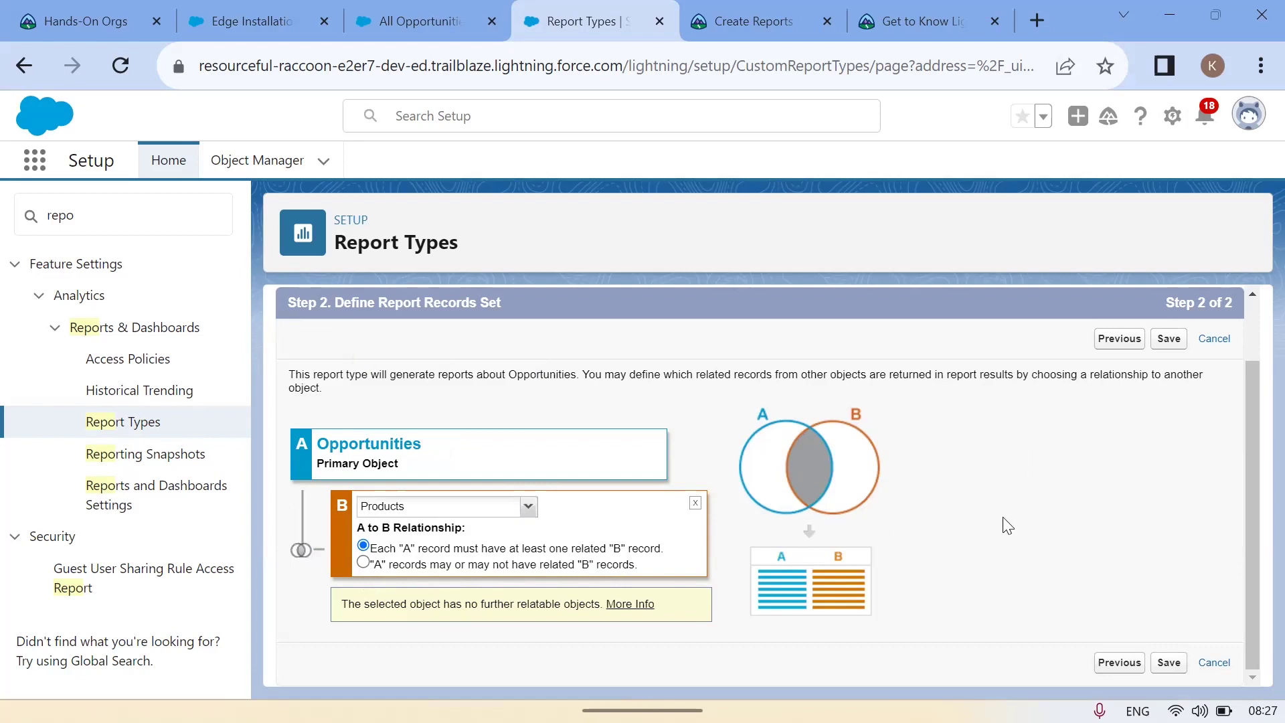
click(365, 563)
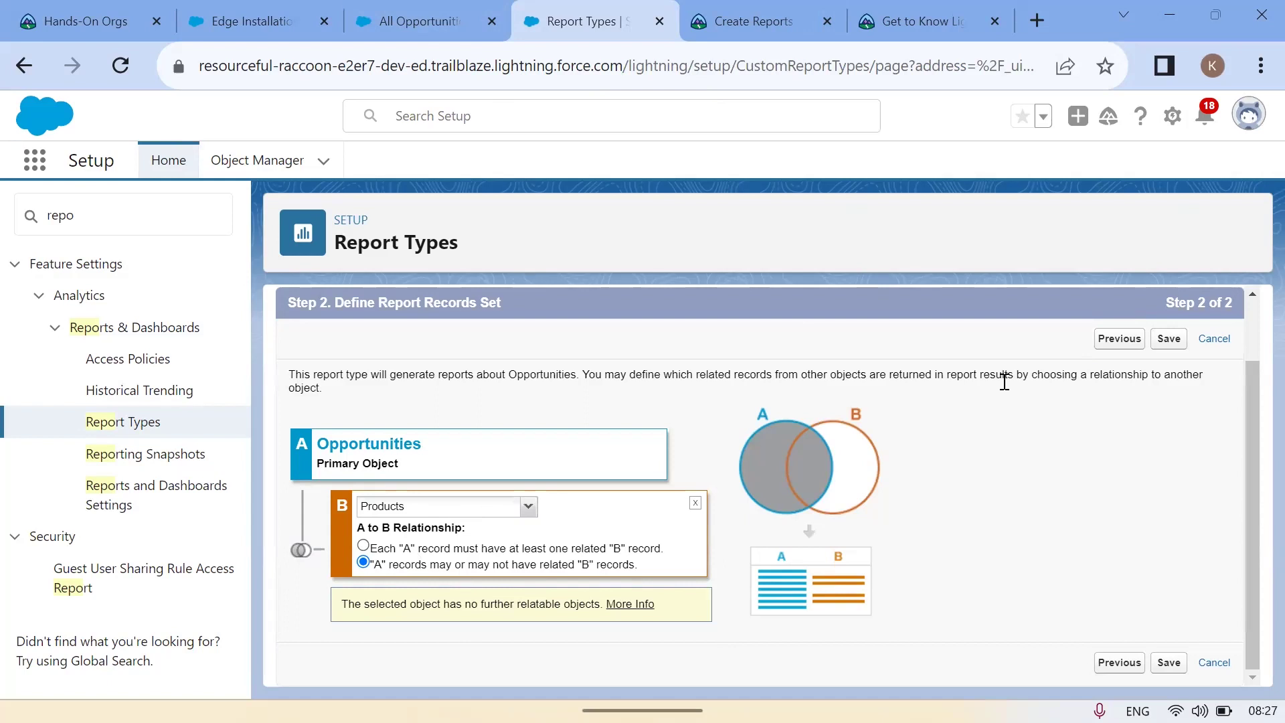
Switch to the "What Is a Report?" slide in the Class 12 Google Slides presentation
key(alt+Tab)
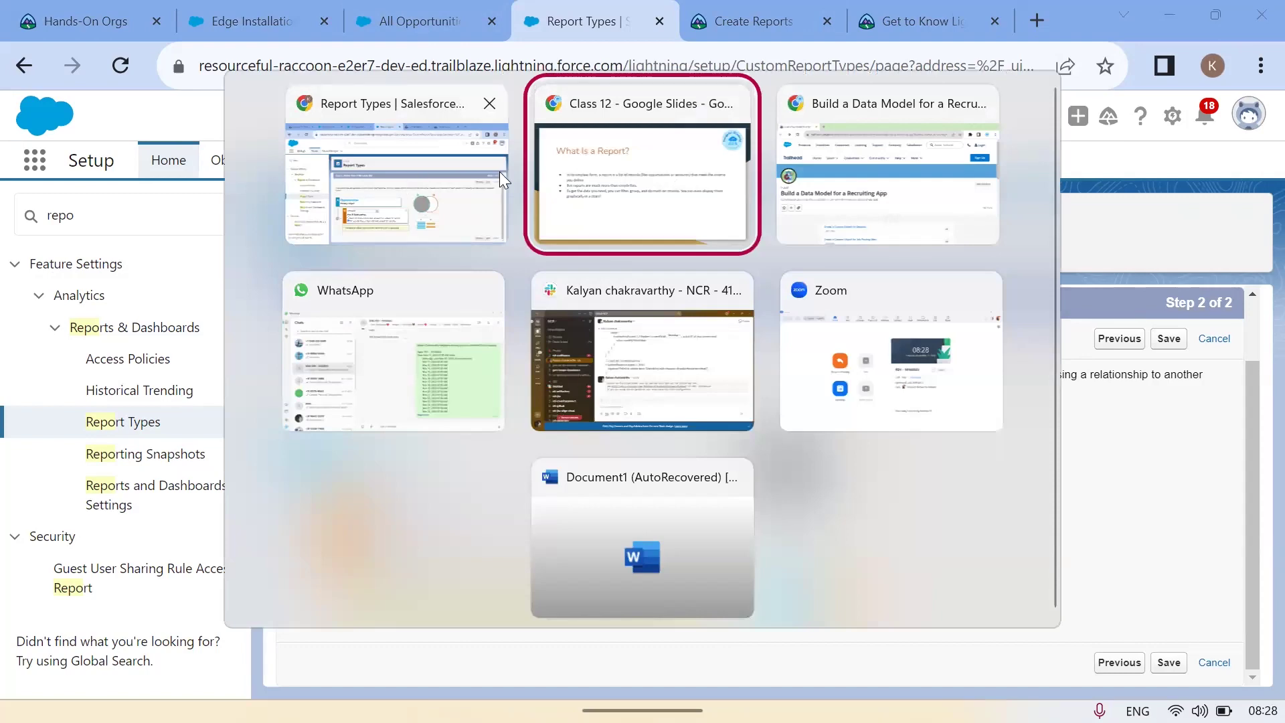
click(723, 182)
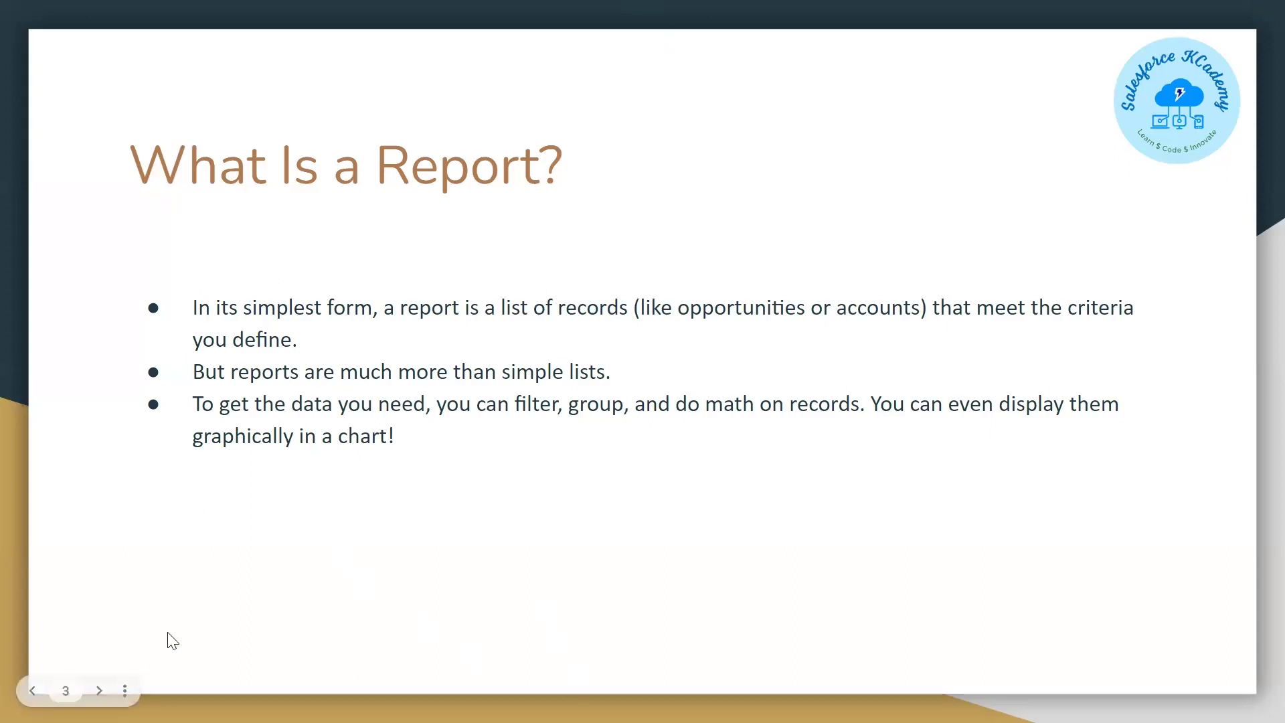
key(alt+Tab)
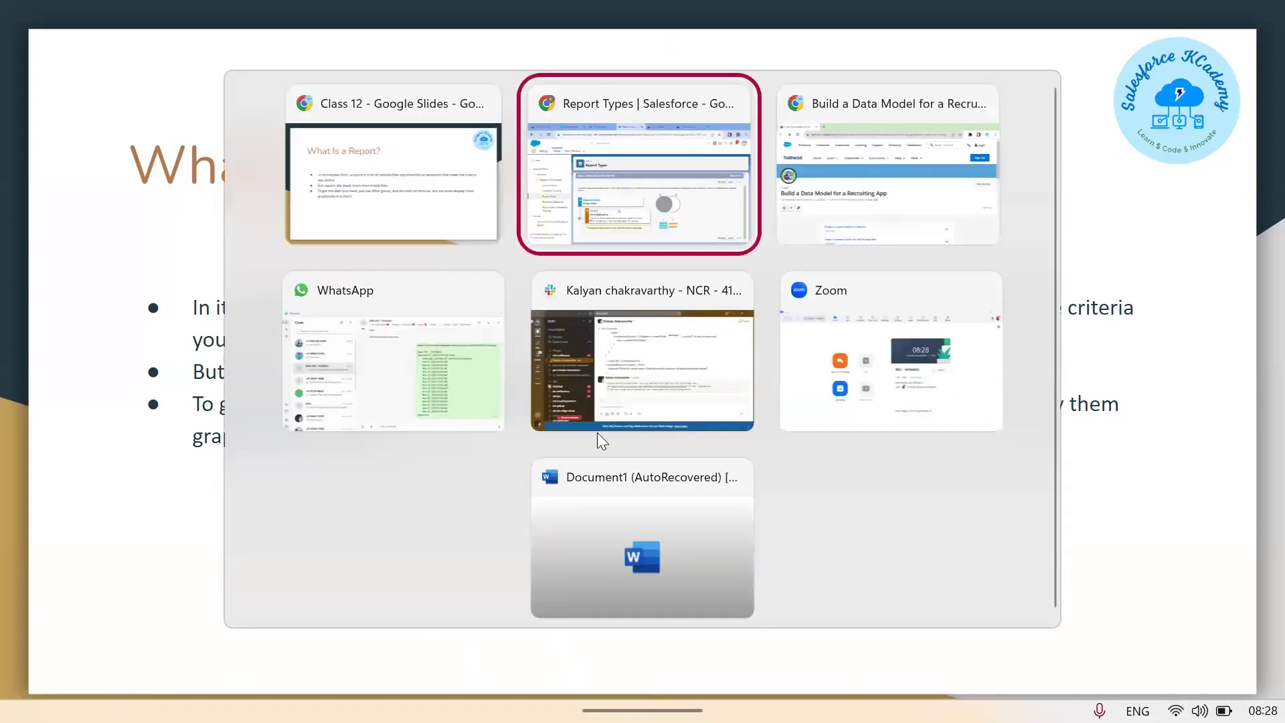
key(Escape)
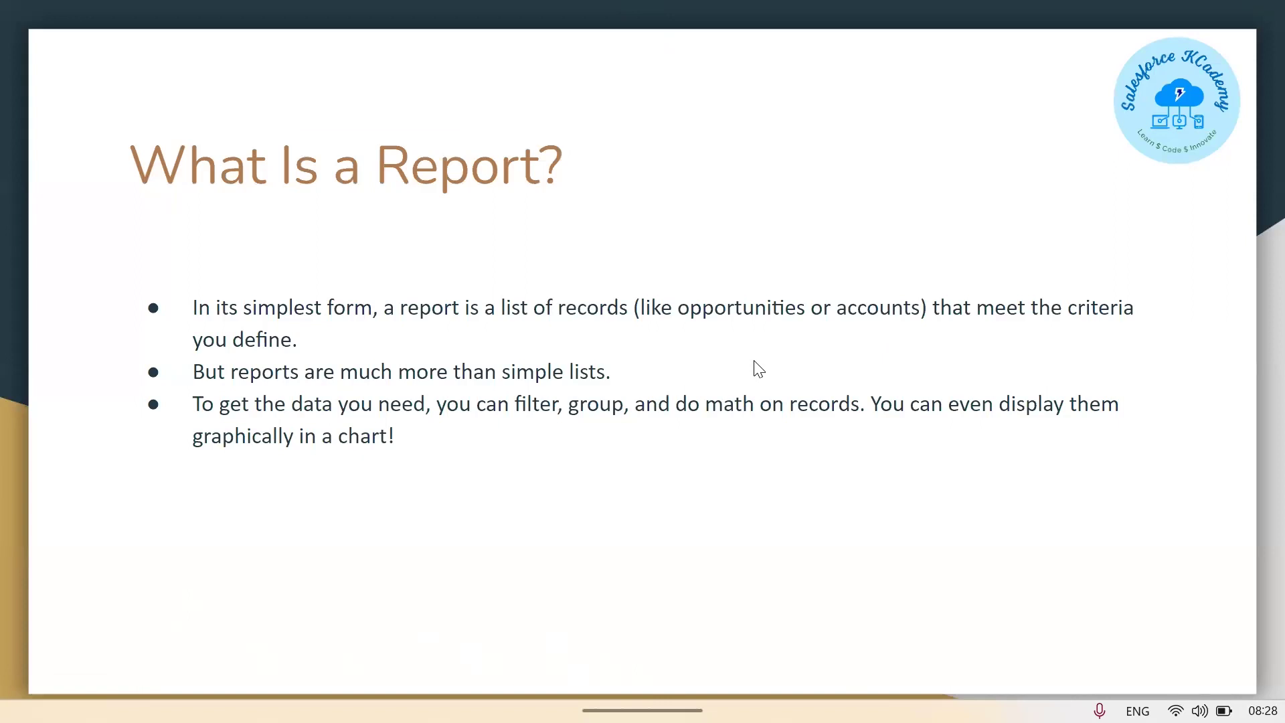
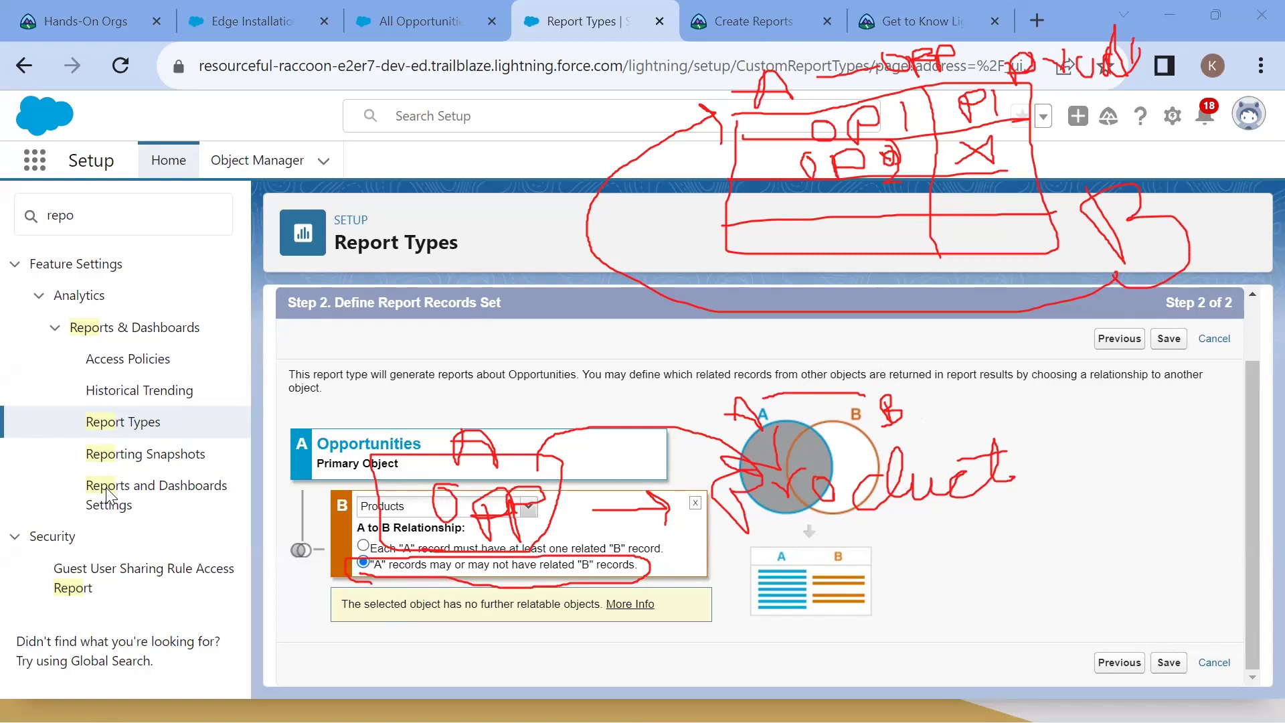
Clear the screen annotations and compare both A to B relationship options again, pointing out Opportunities and the resulting record diagram
key(e)
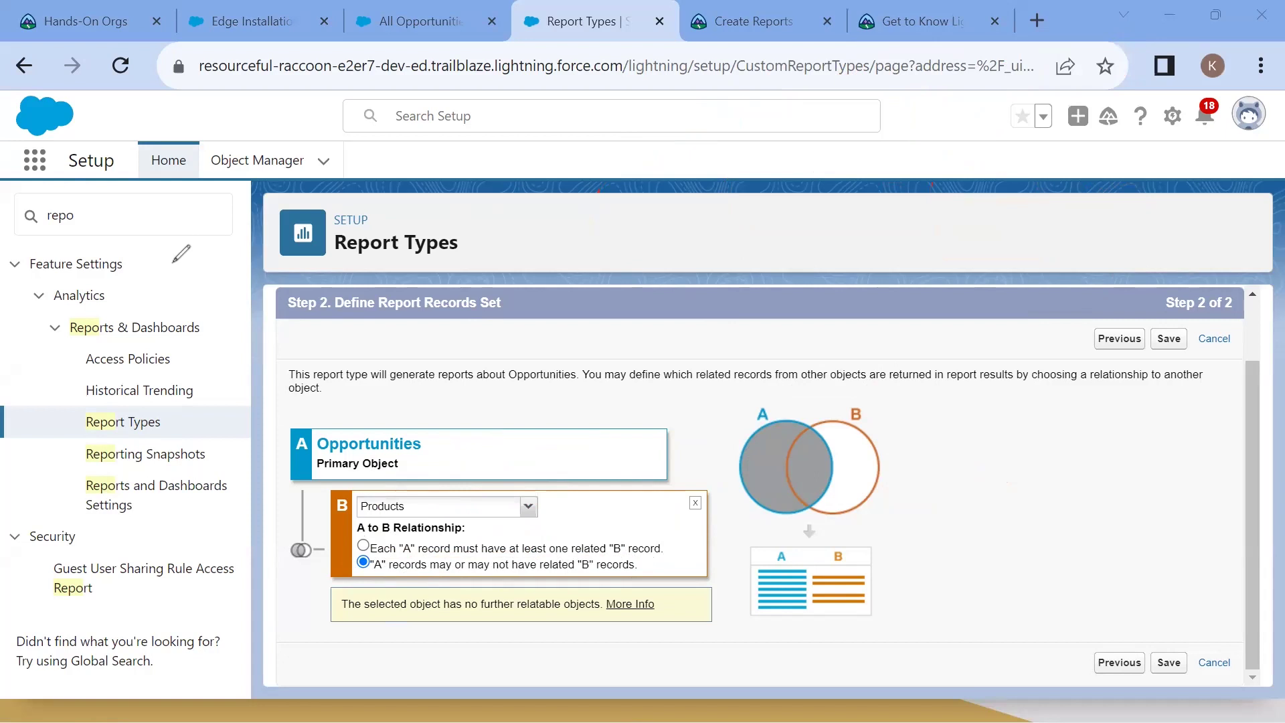
click(363, 545)
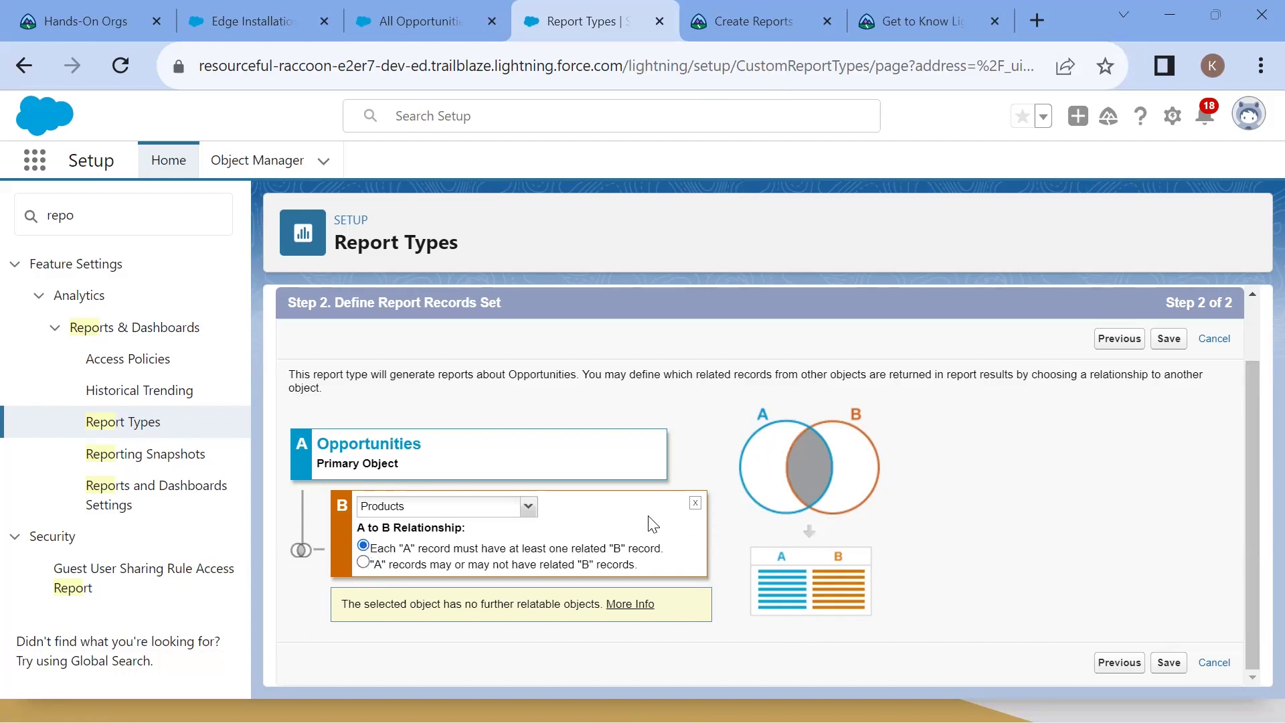
click(364, 562)
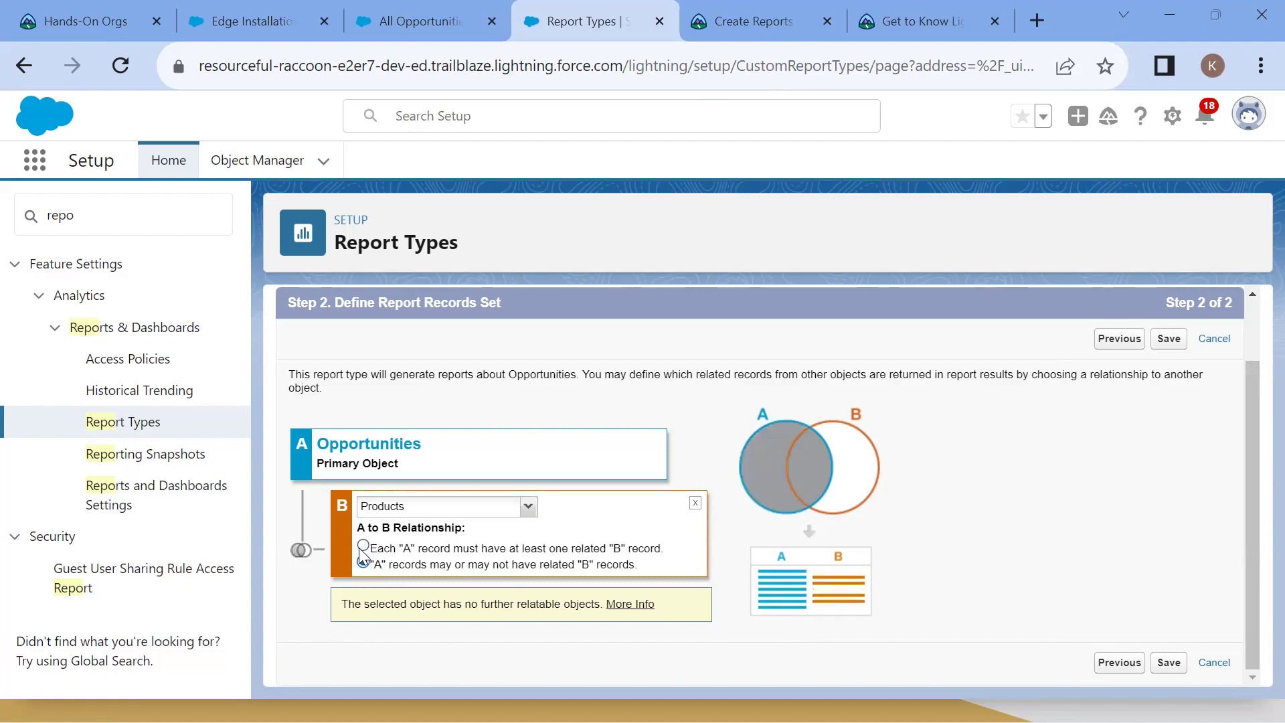
click(363, 547)
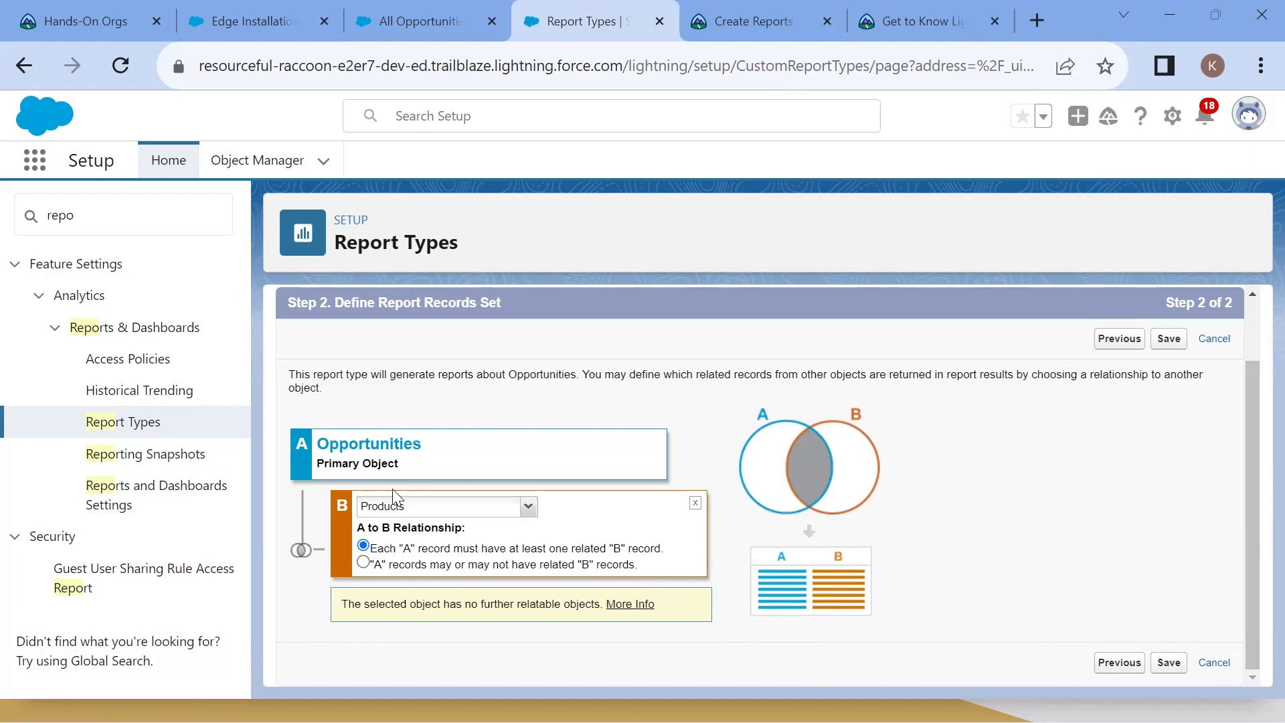
drag(314, 444, 512, 454)
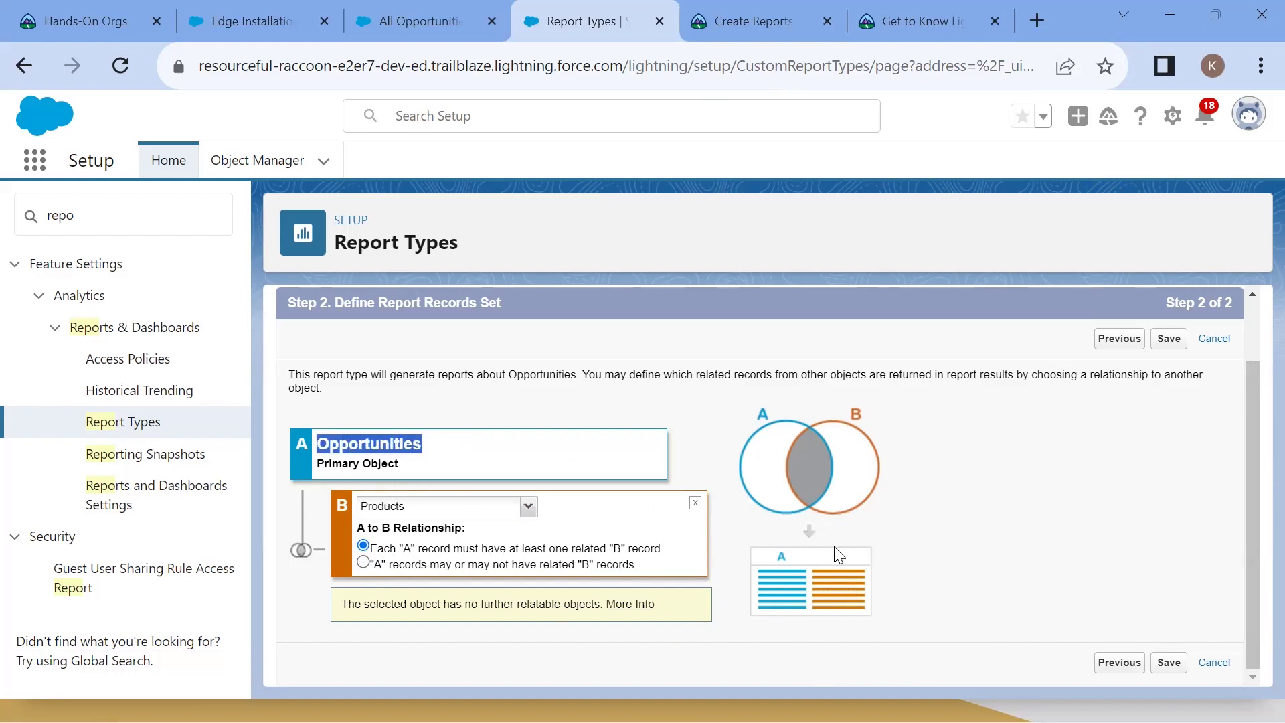
drag(846, 592, 821, 599)
Set the relationship so that Opportunities may or may not have related Products, and save the custom report type
click(363, 564)
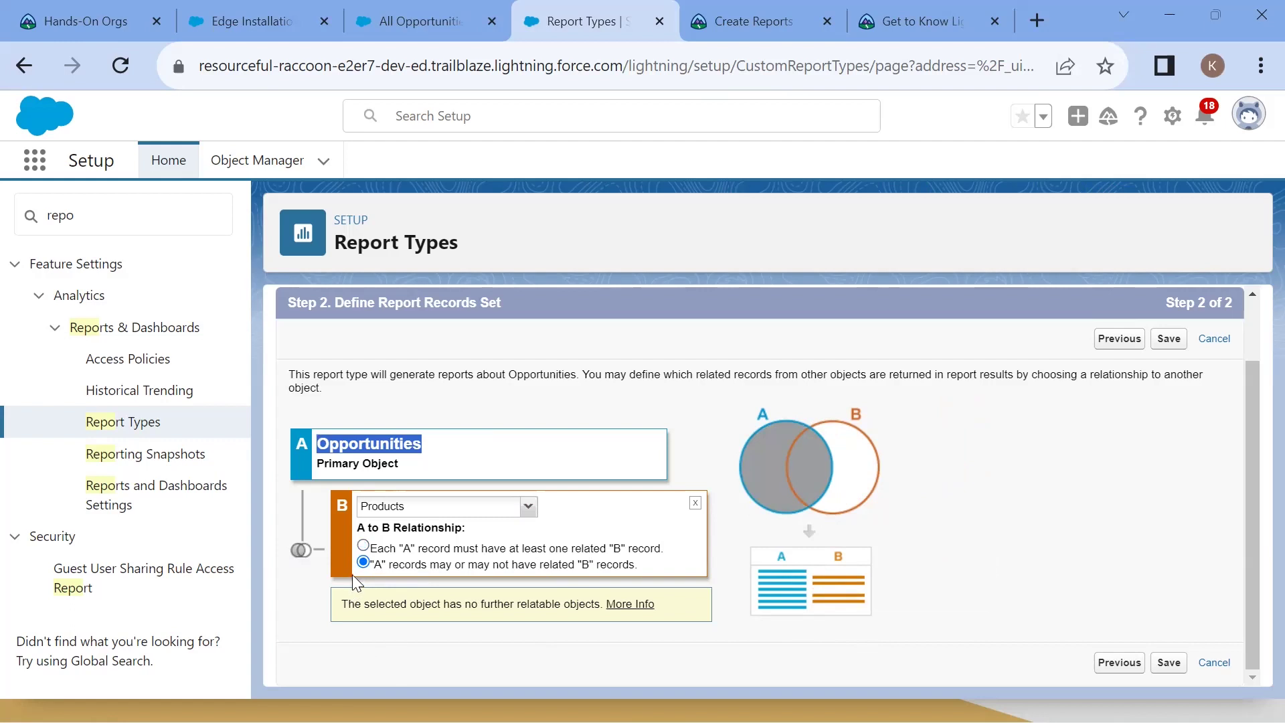
click(1169, 665)
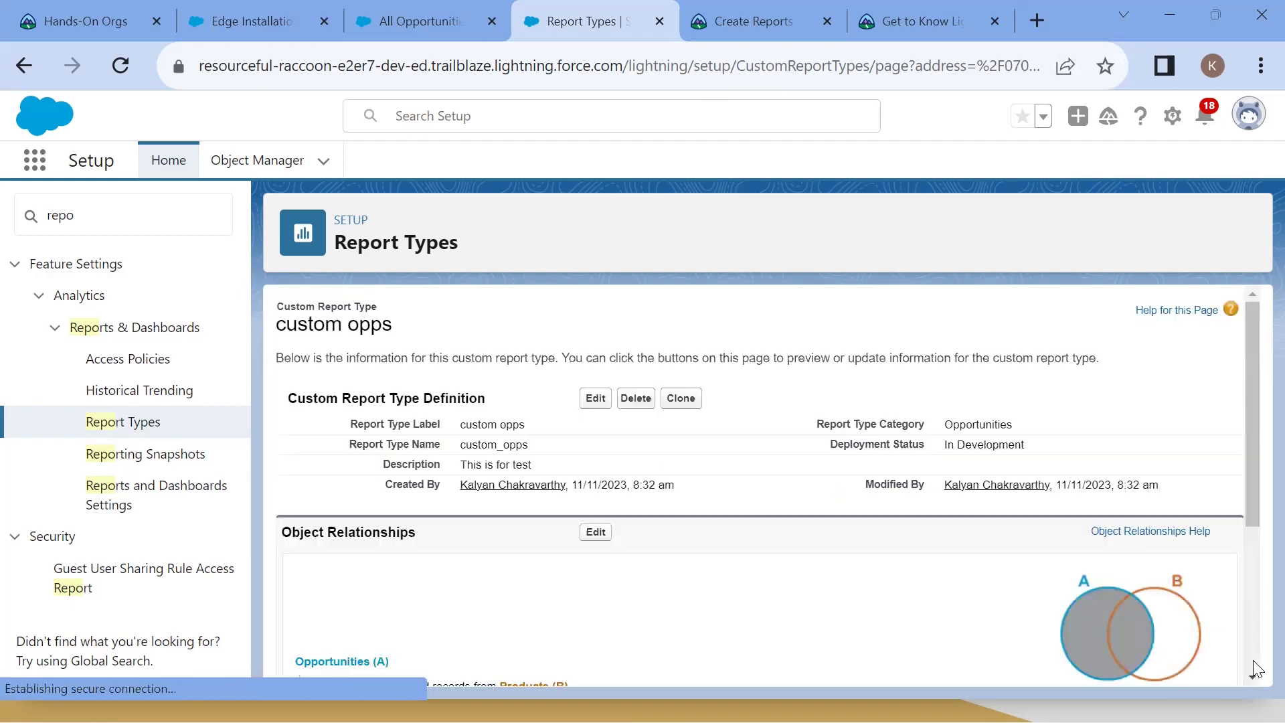
Review the saved custom opps report type, including its definition, object relationships and fields available for reports
scroll(889, 575, down, 3)
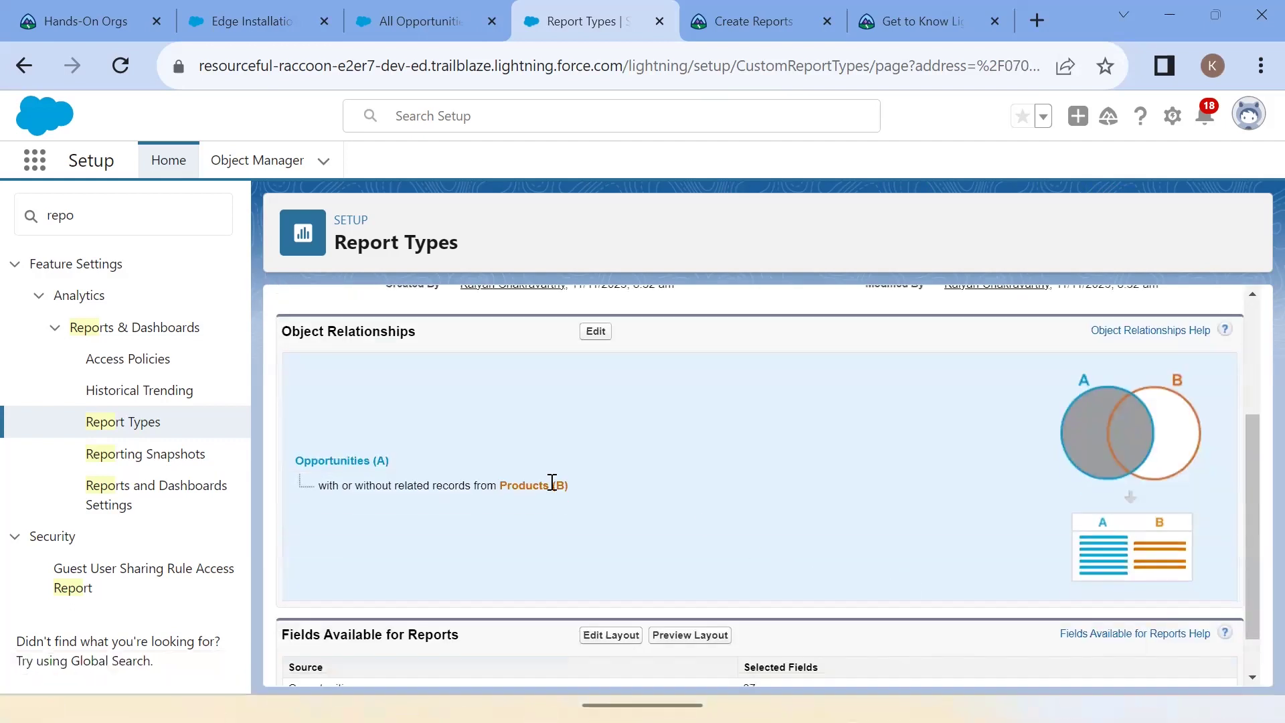
drag(325, 456, 398, 457)
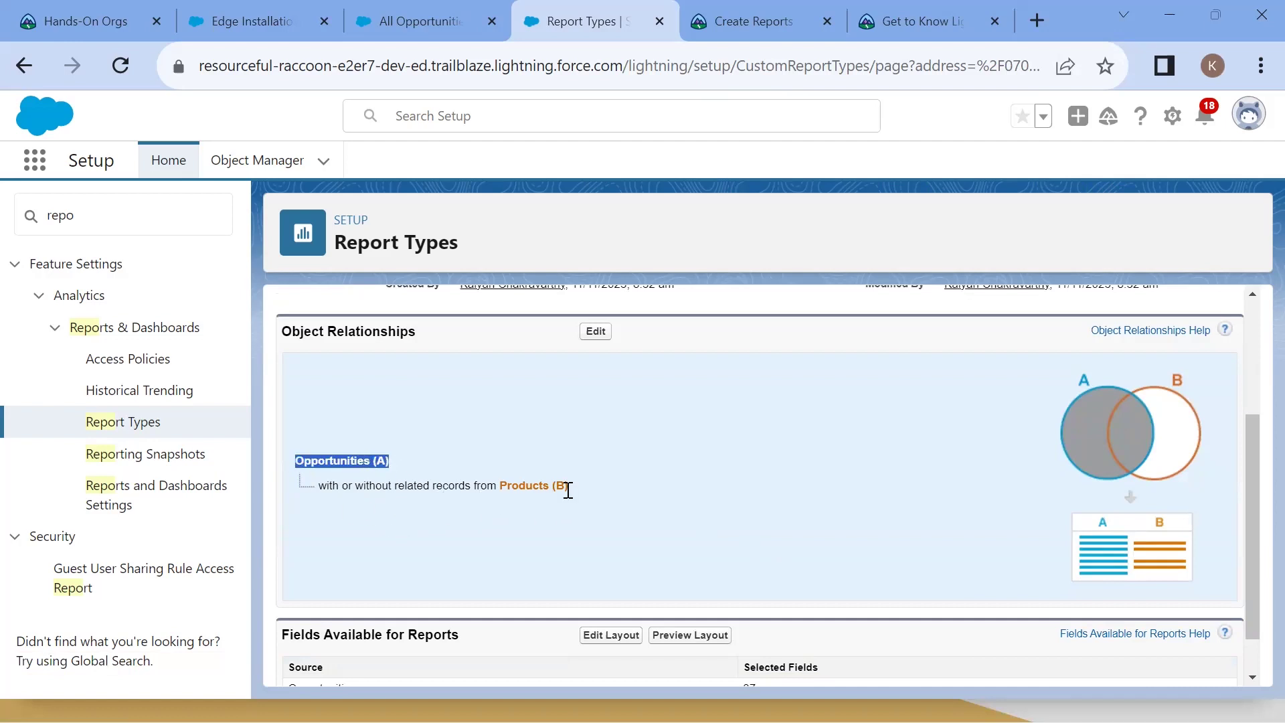
scroll(580, 469, down, 1)
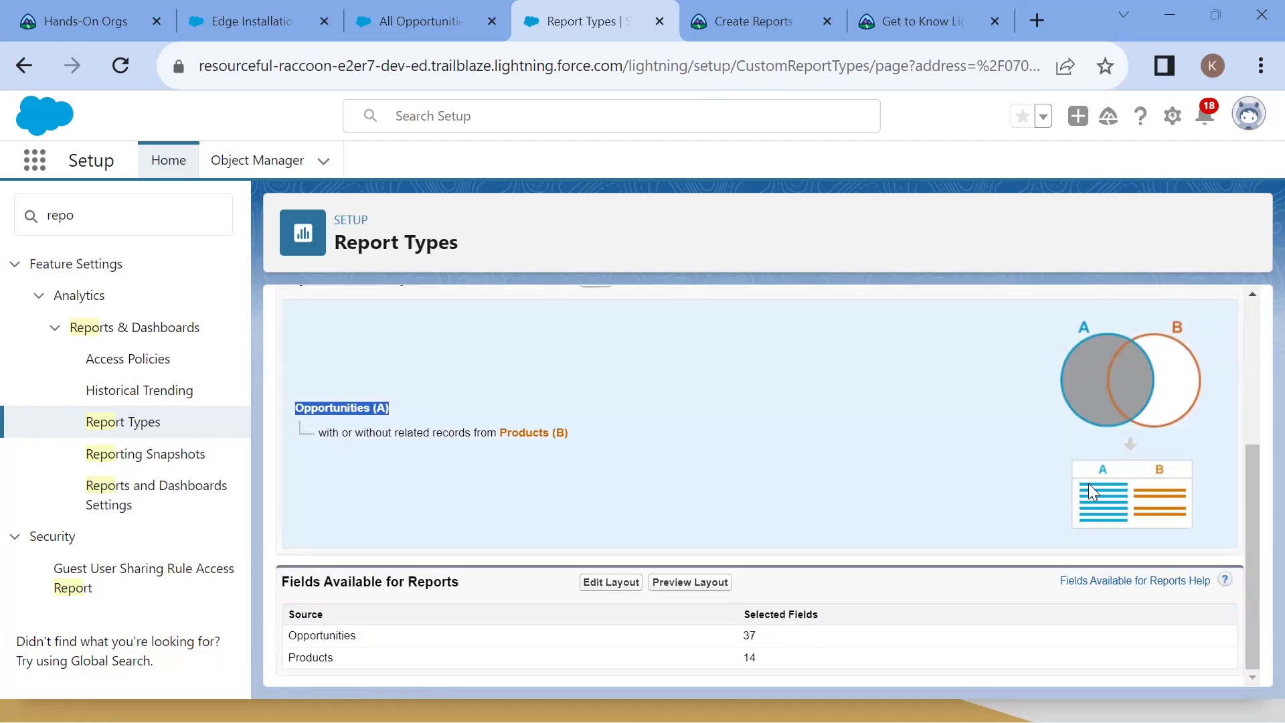
scroll(1070, 476, up, 4)
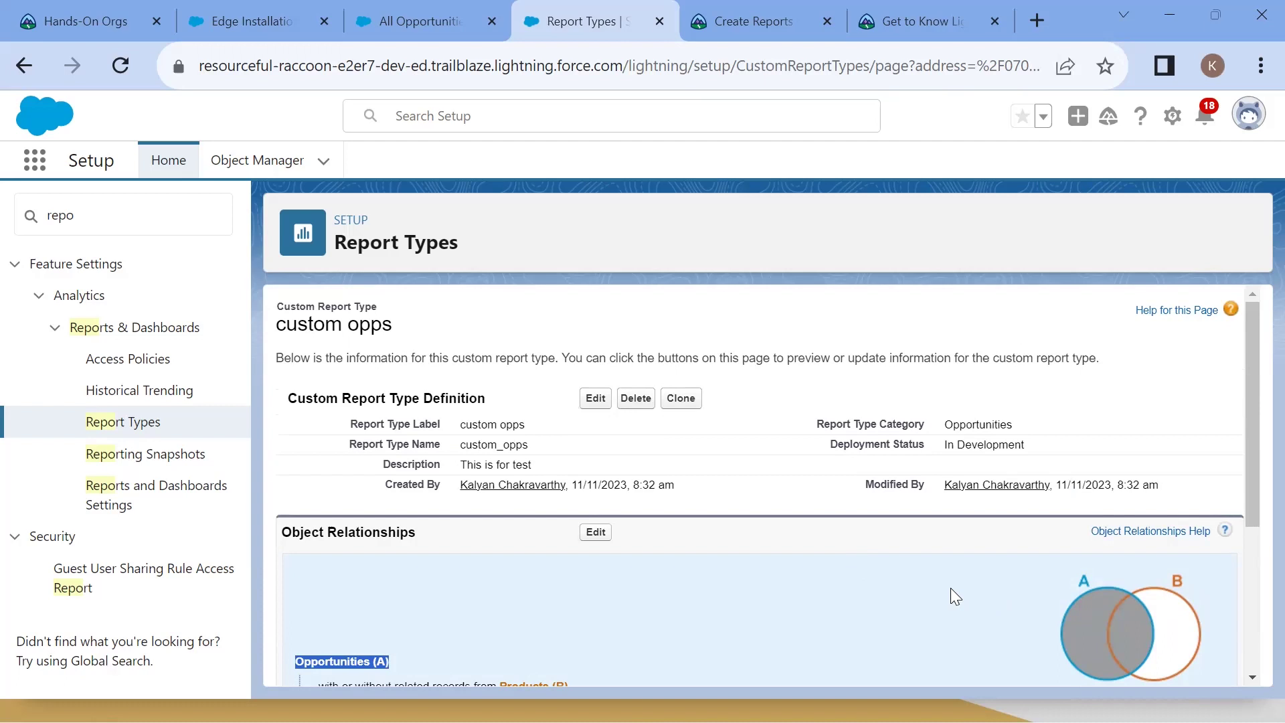
scroll(927, 537, down, 4)
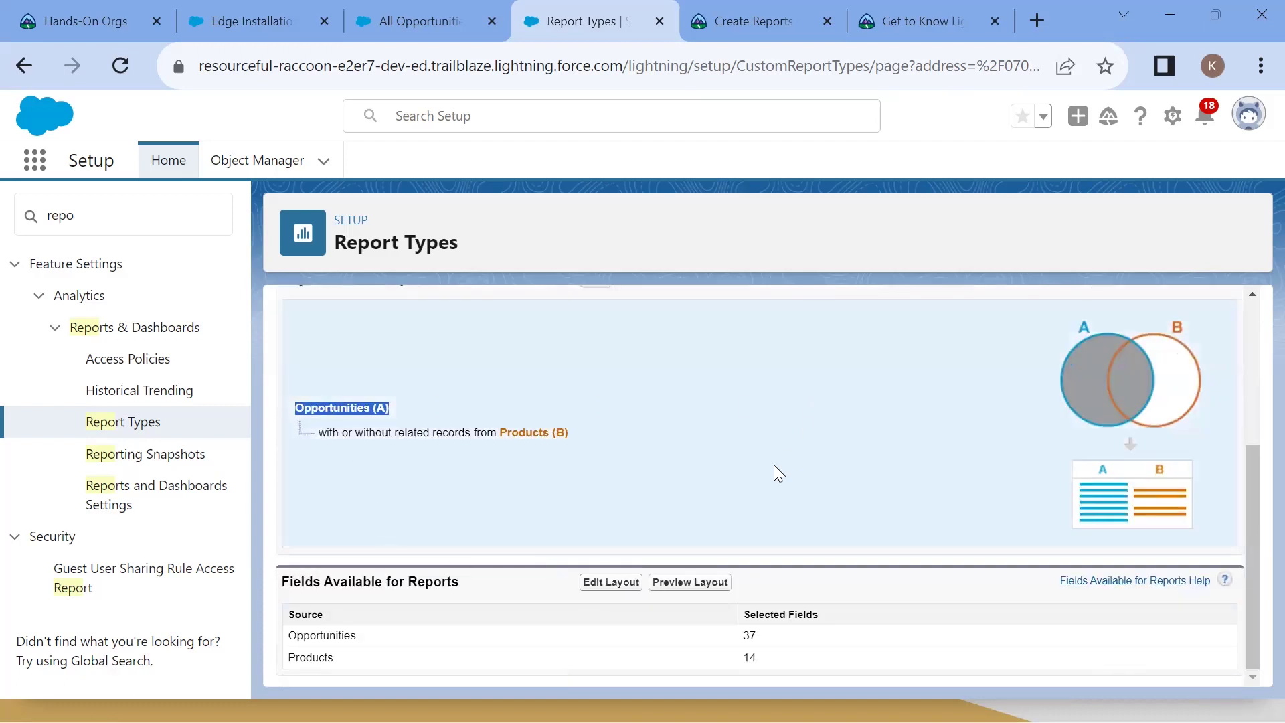
scroll(760, 478, up, 4)
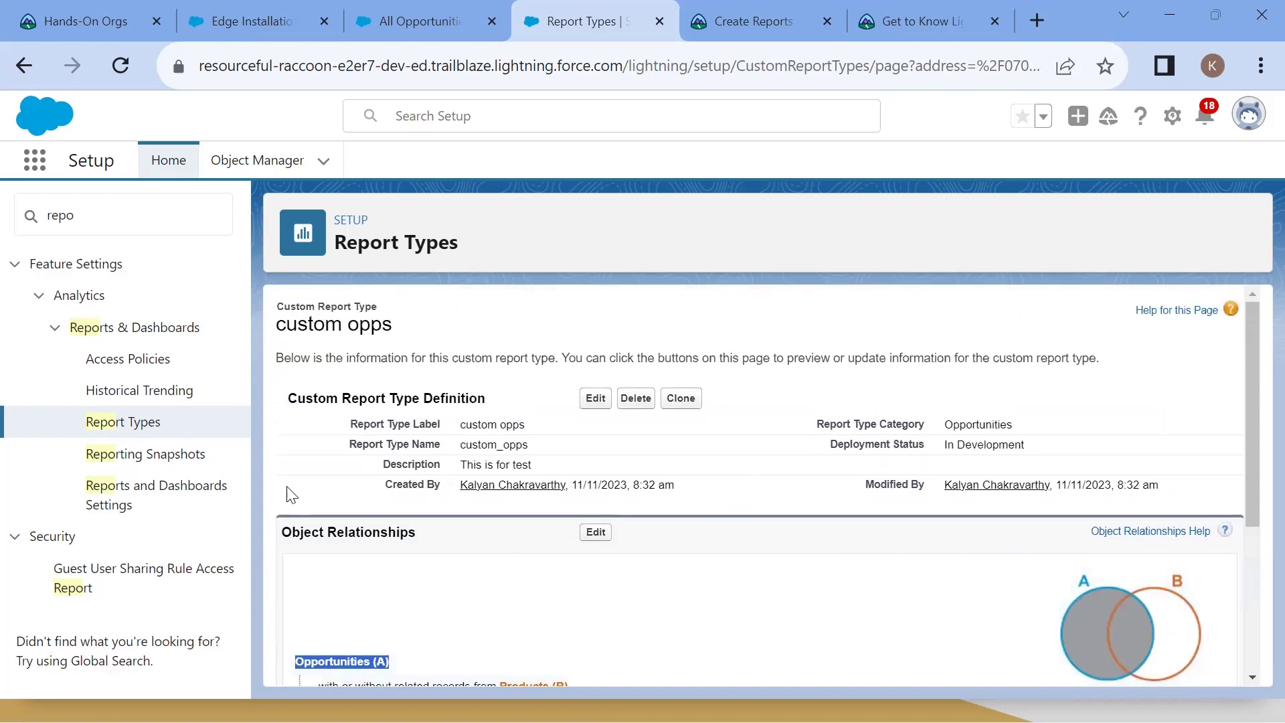
drag(329, 246, 480, 241)
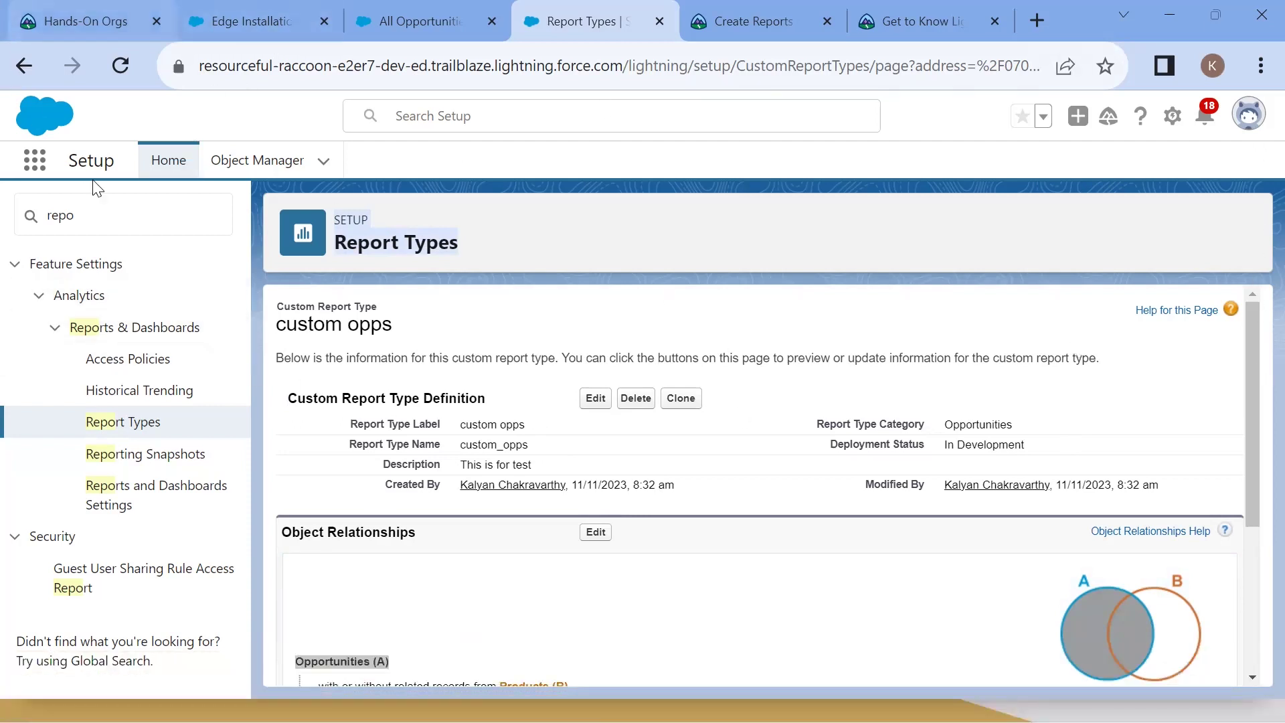
Find Reports in the App Launcher by searching for "report", open the Reports page and start creating a new report
click(32, 167)
click(34, 168)
click(35, 167)
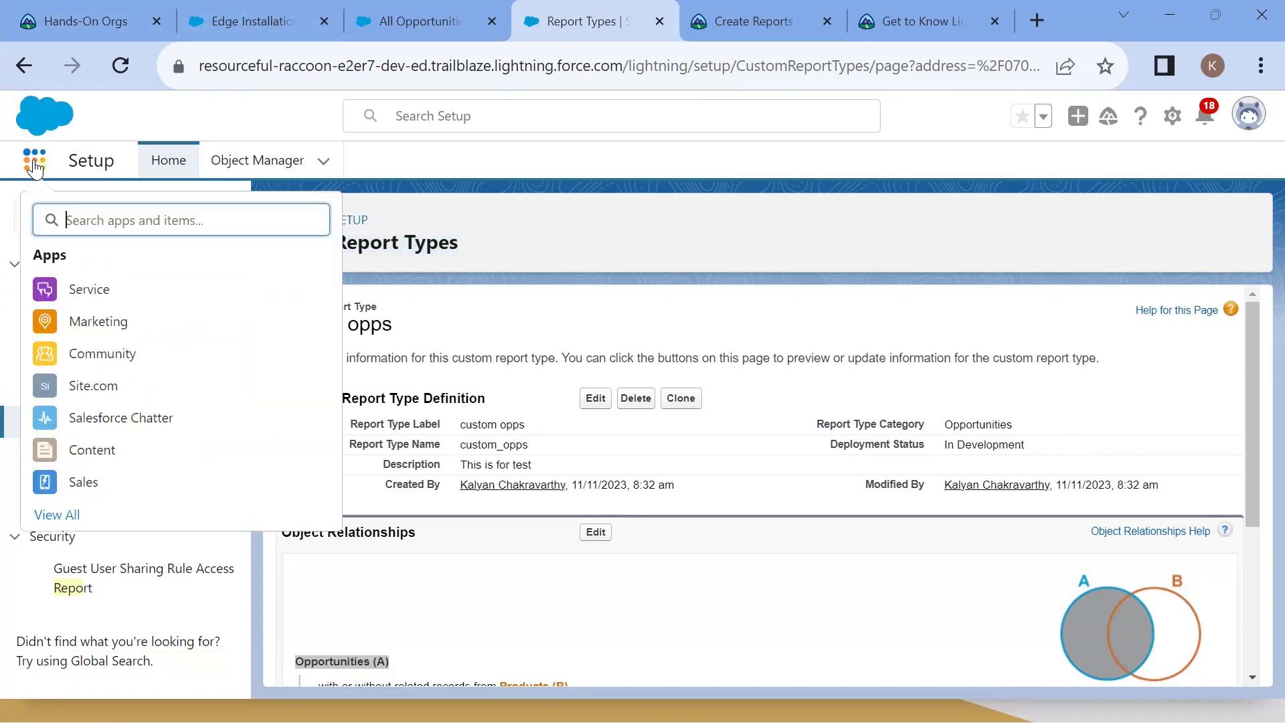
text(re)
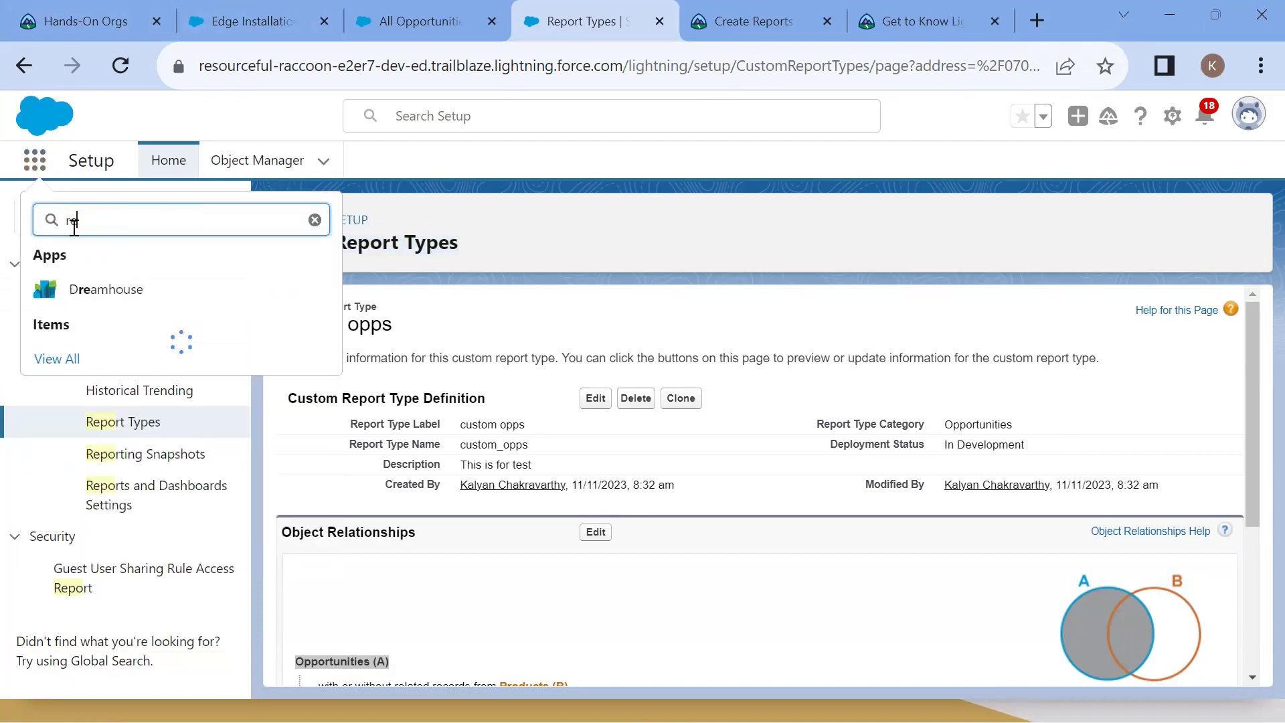
text(port)
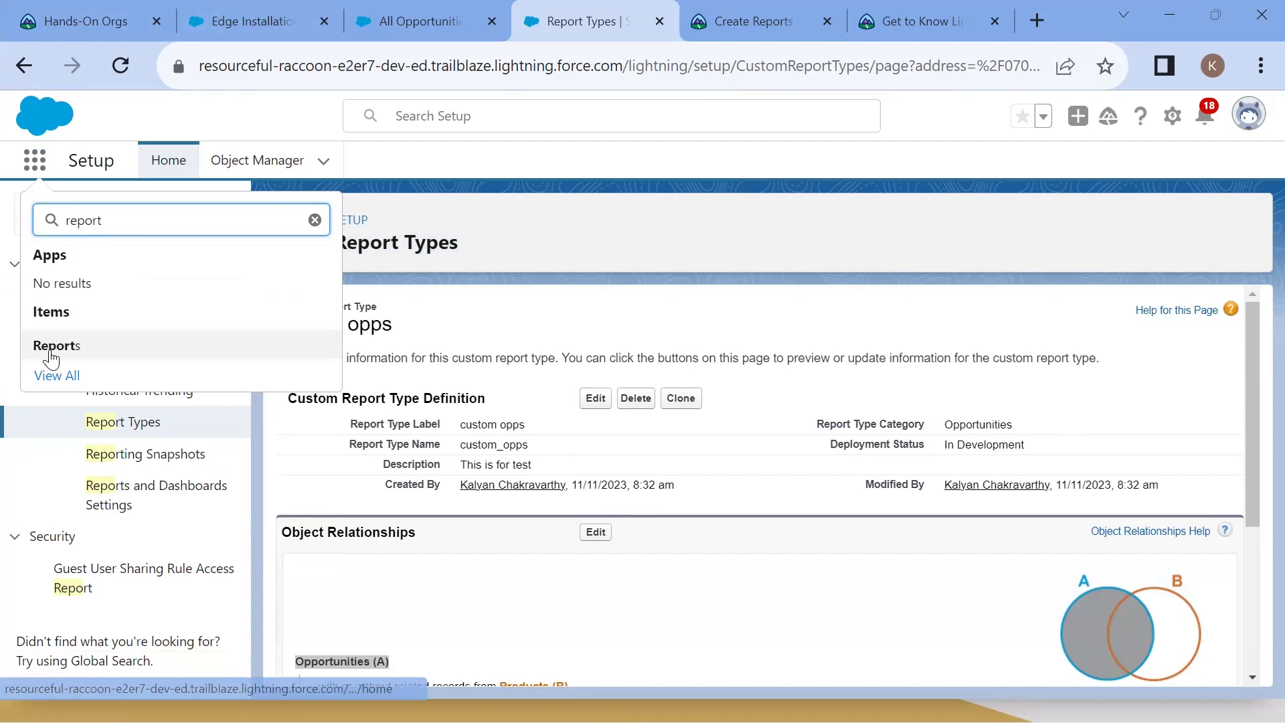
drag(50, 353, 62, 397)
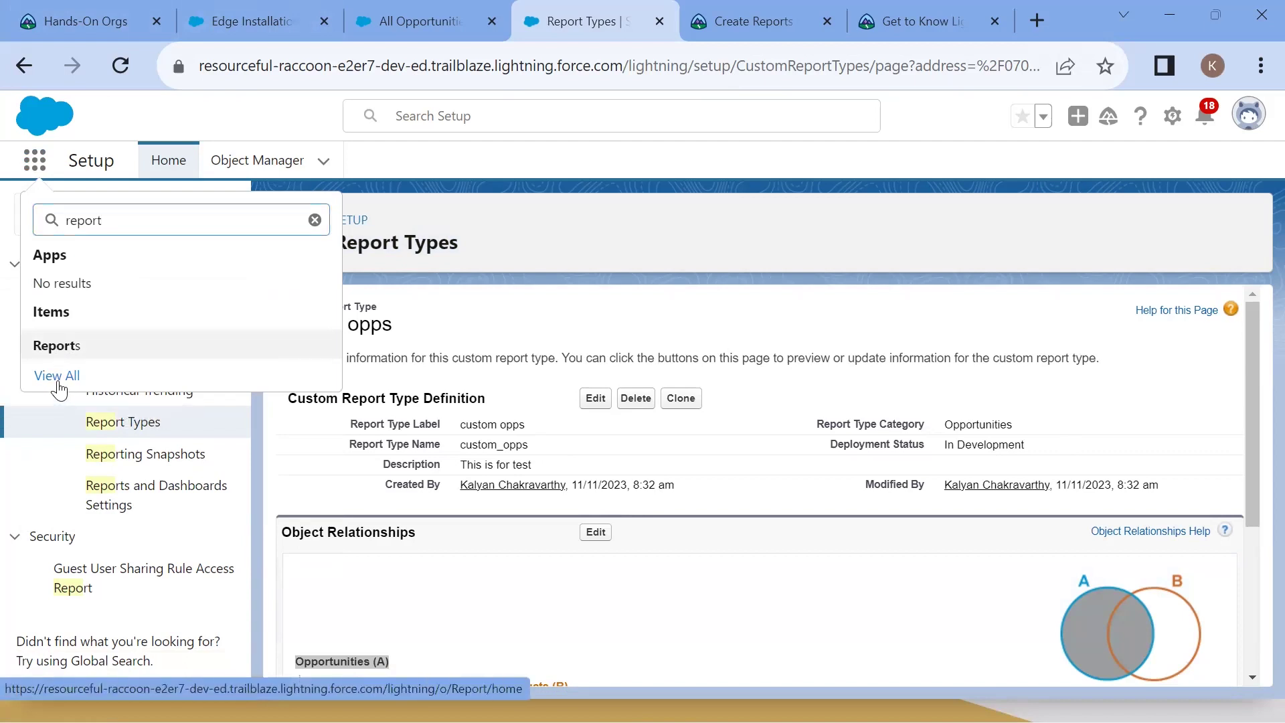
click(54, 355)
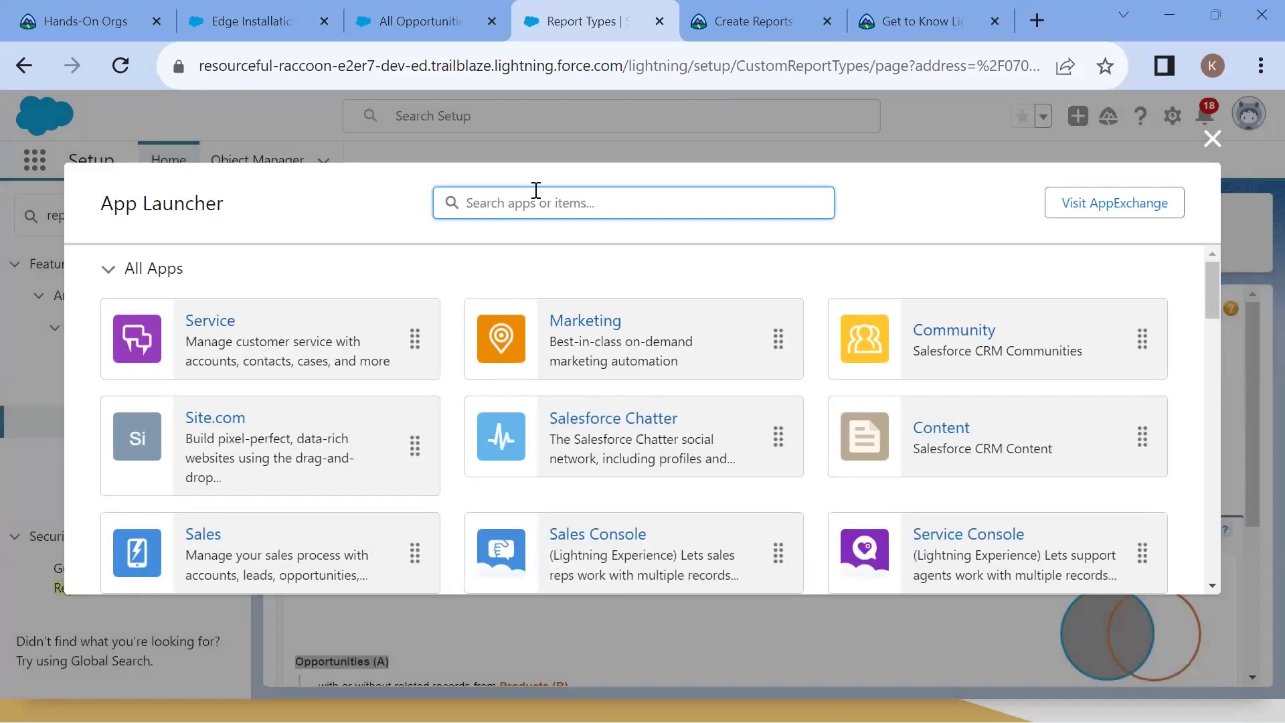
text(repo)
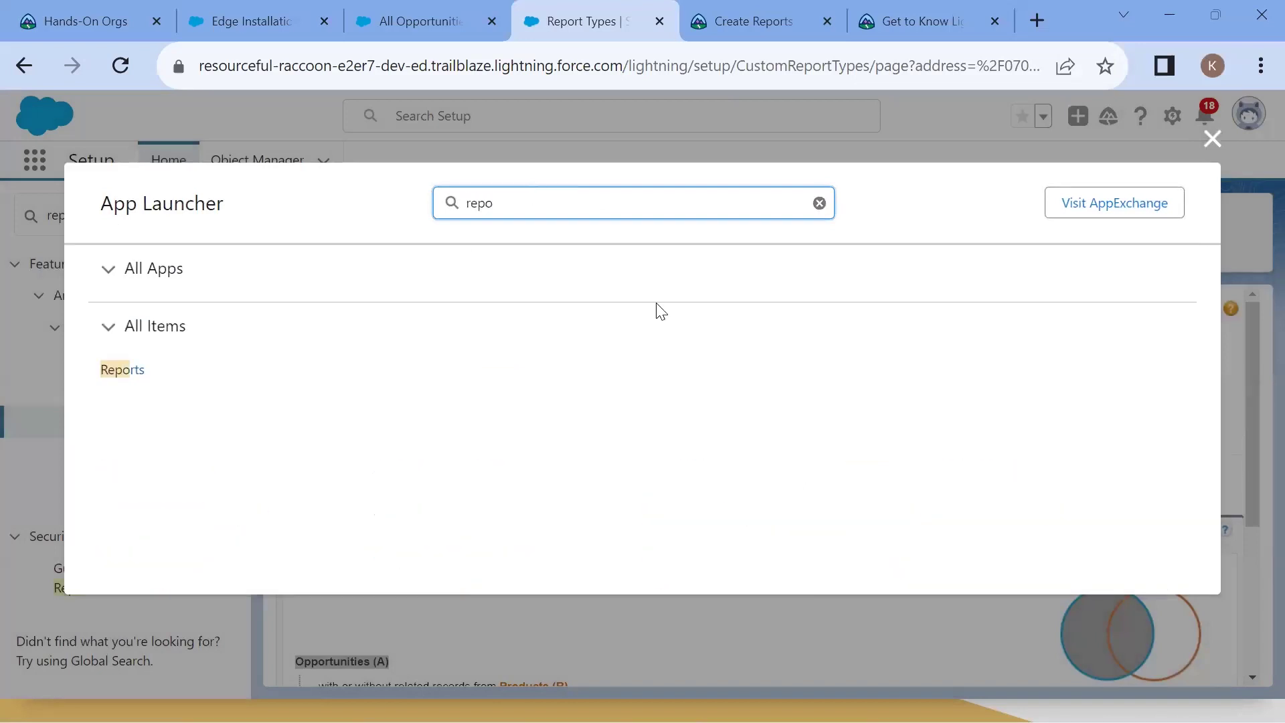
click(137, 369)
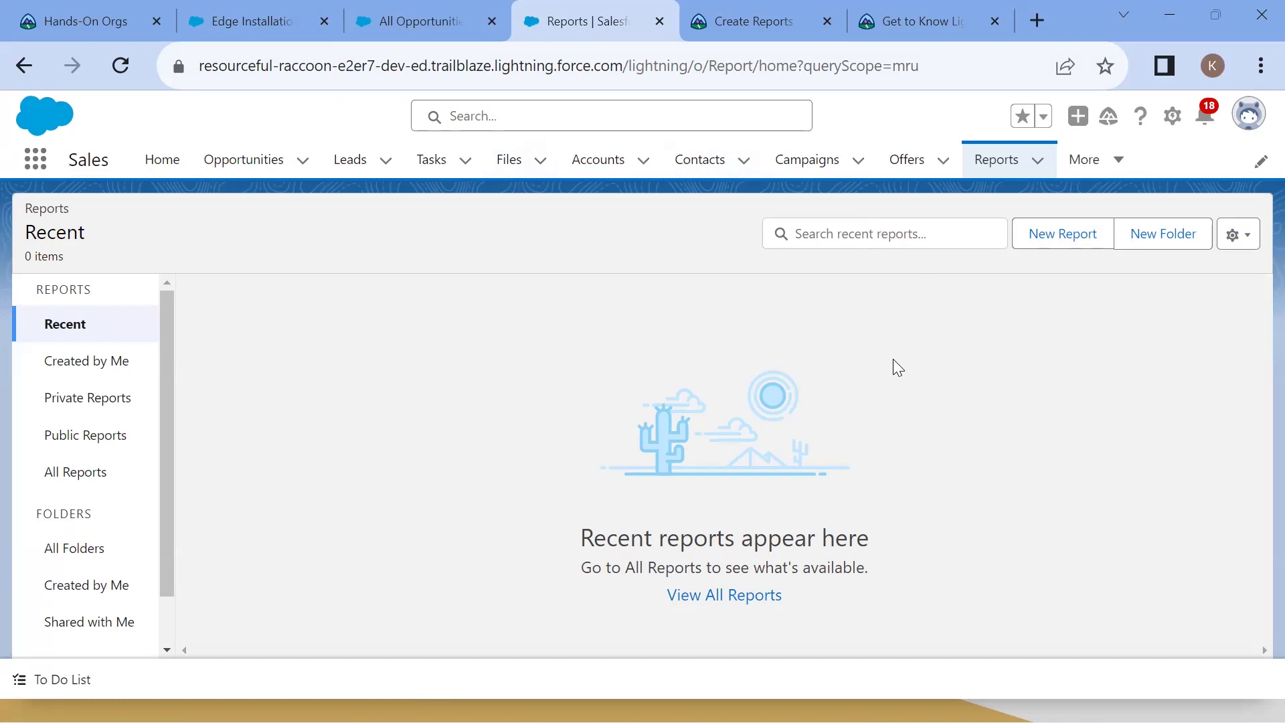
click(1049, 236)
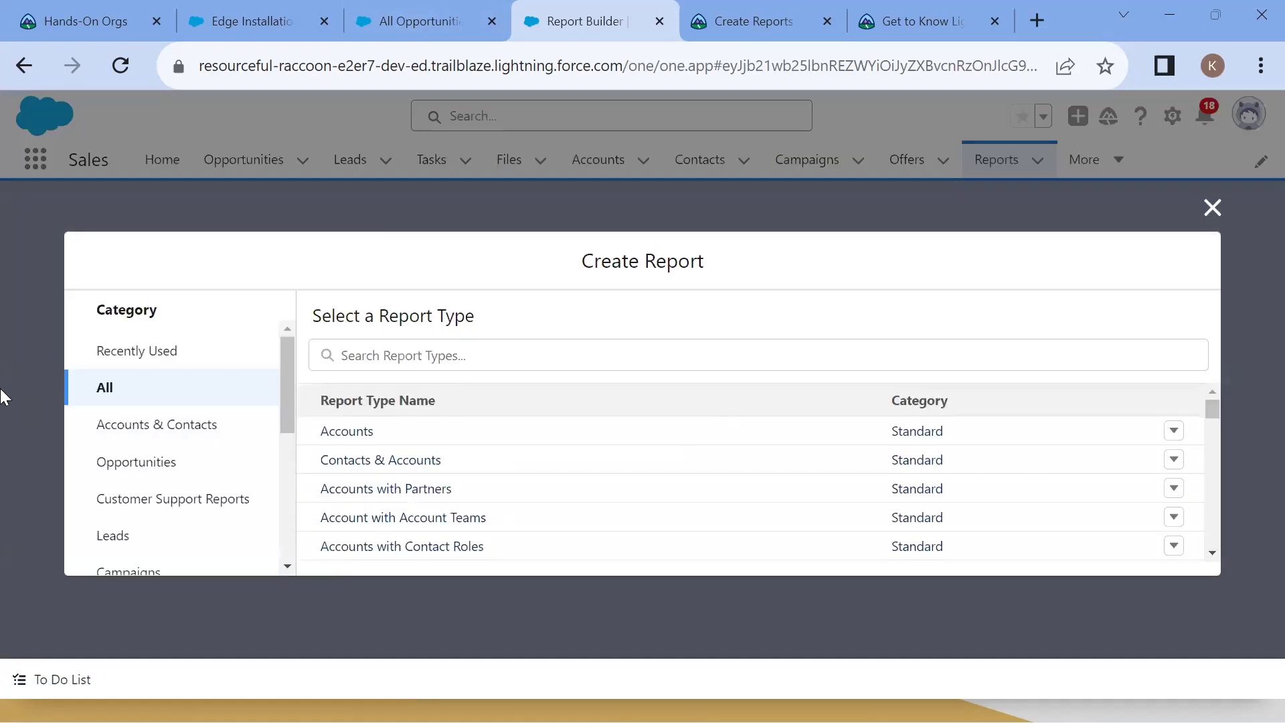
Search the report types for "cu" to look up the custom opps type, and clear the search
scroll(408, 495, down, 8)
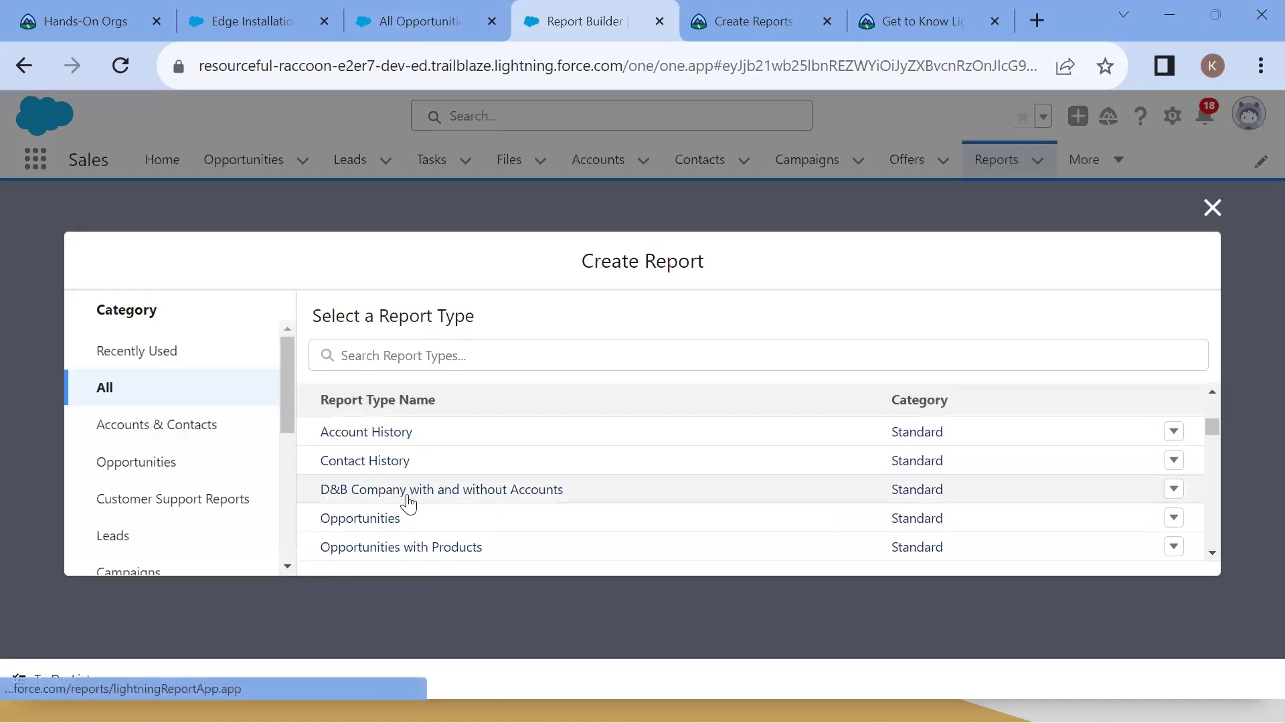
scroll(408, 502, up, 10)
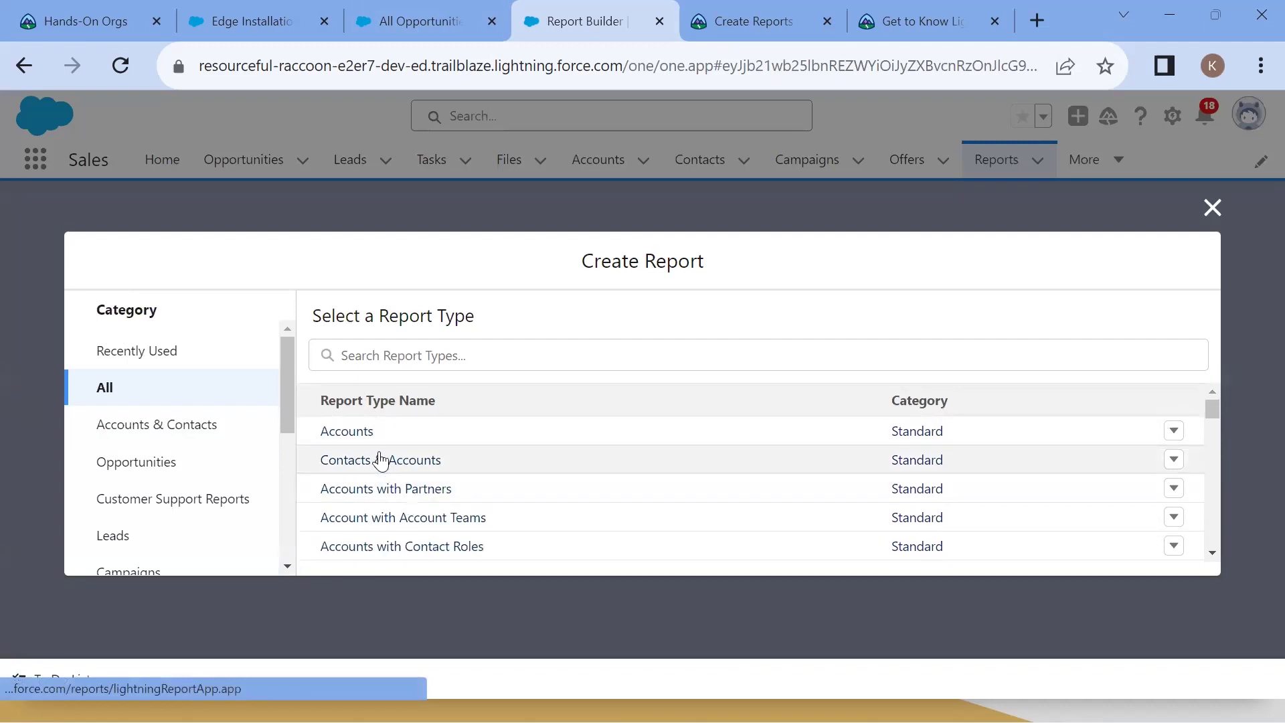
click(448, 353)
text(cu)
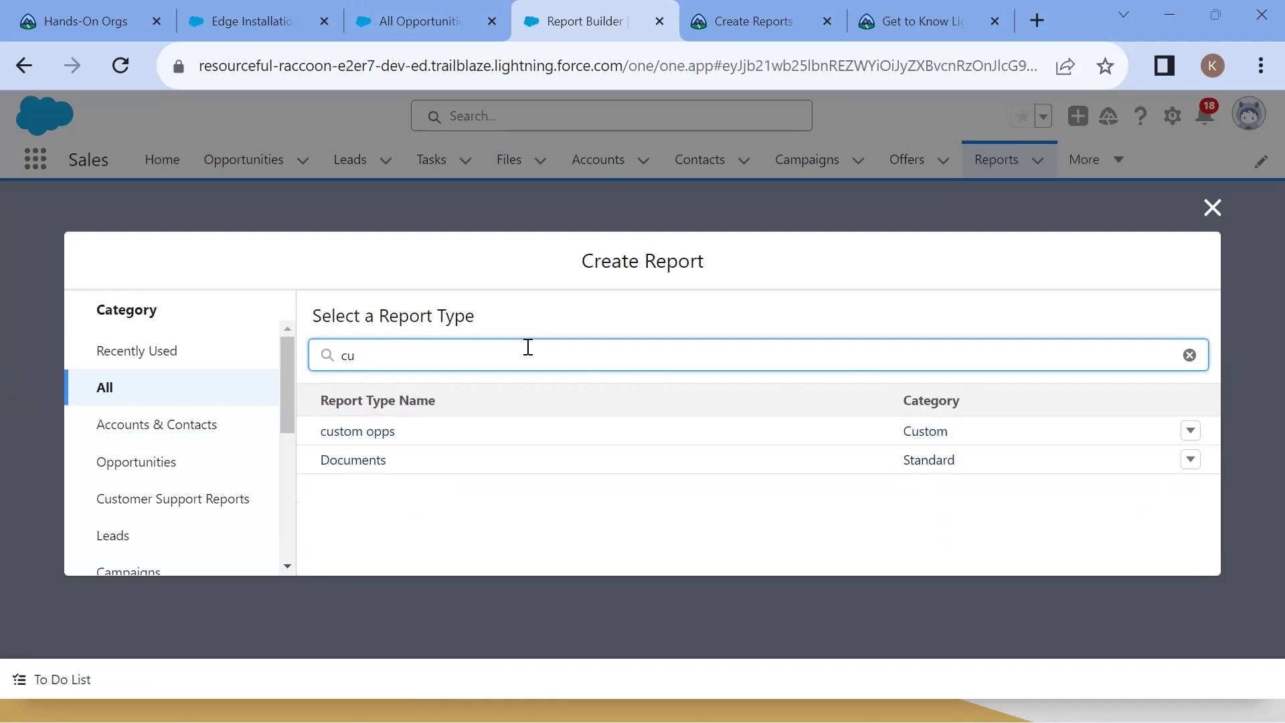
key(BackSpace)
key(BackSpace)
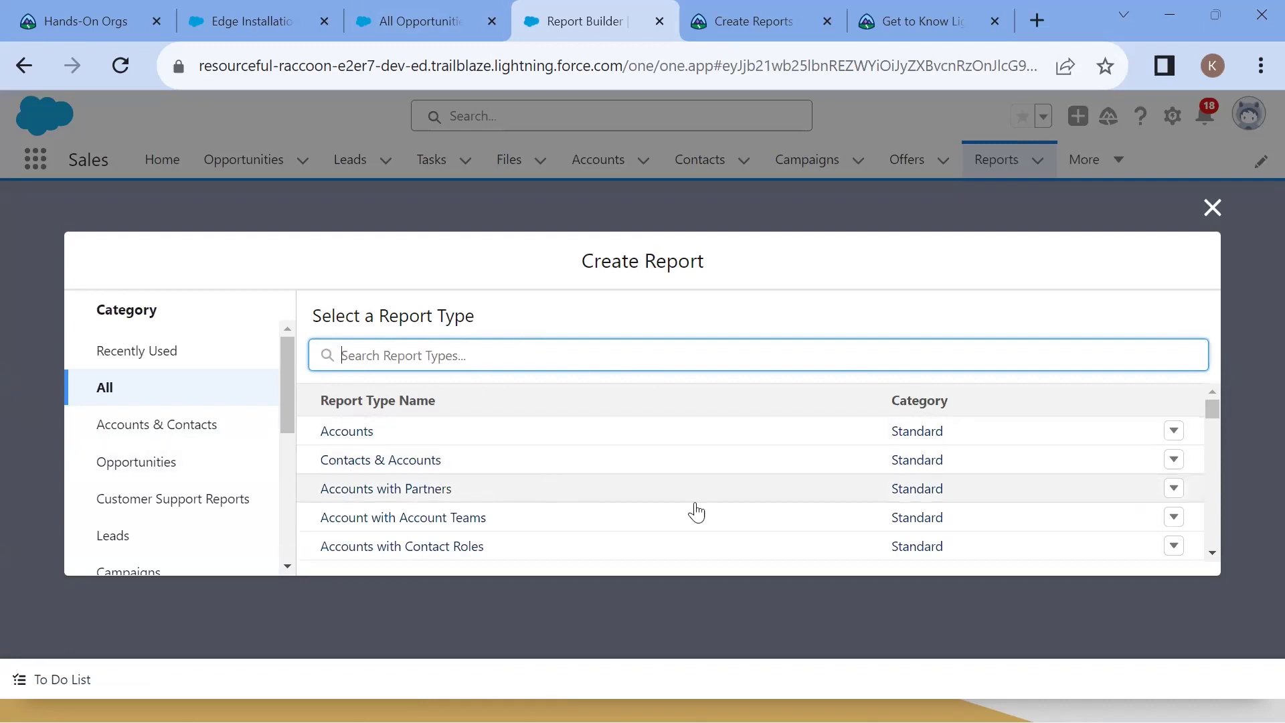
Browse the full list of report types and their categories, from the Accounts types down to Assets, Users, Reports and Documents
scroll(906, 439, down, 1)
scroll(909, 447, down, 15)
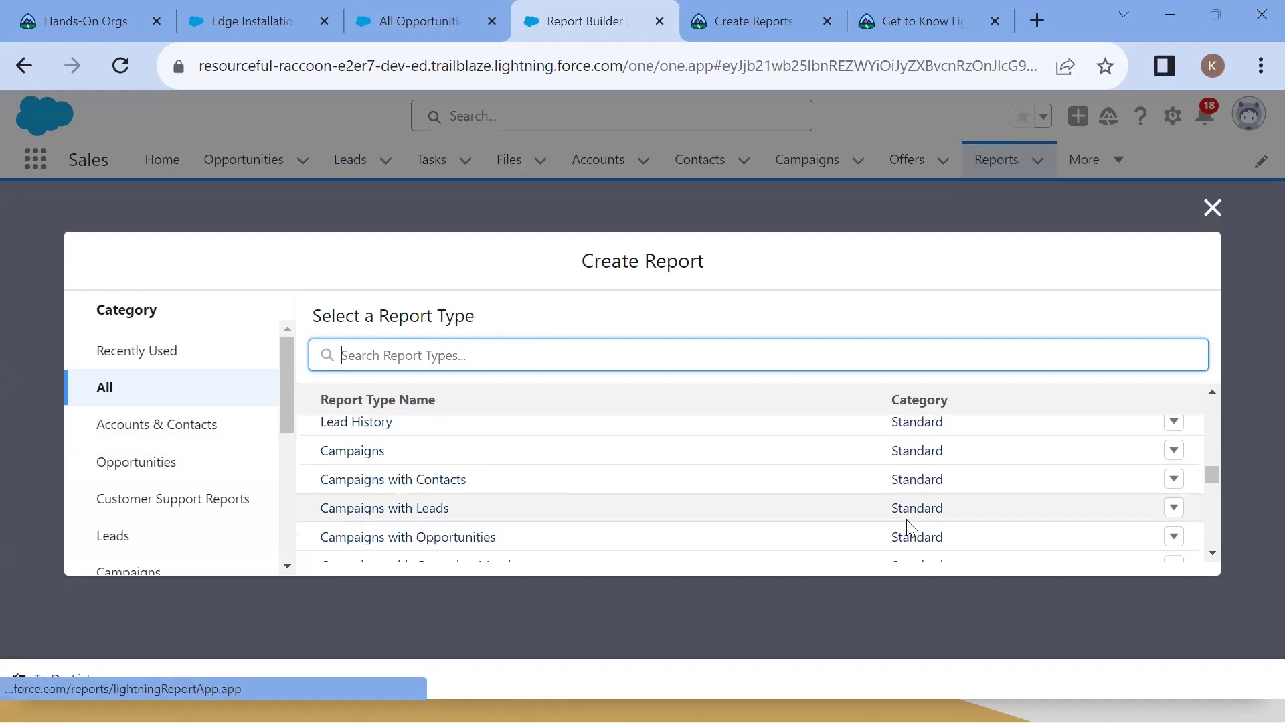
scroll(909, 514, up, 15)
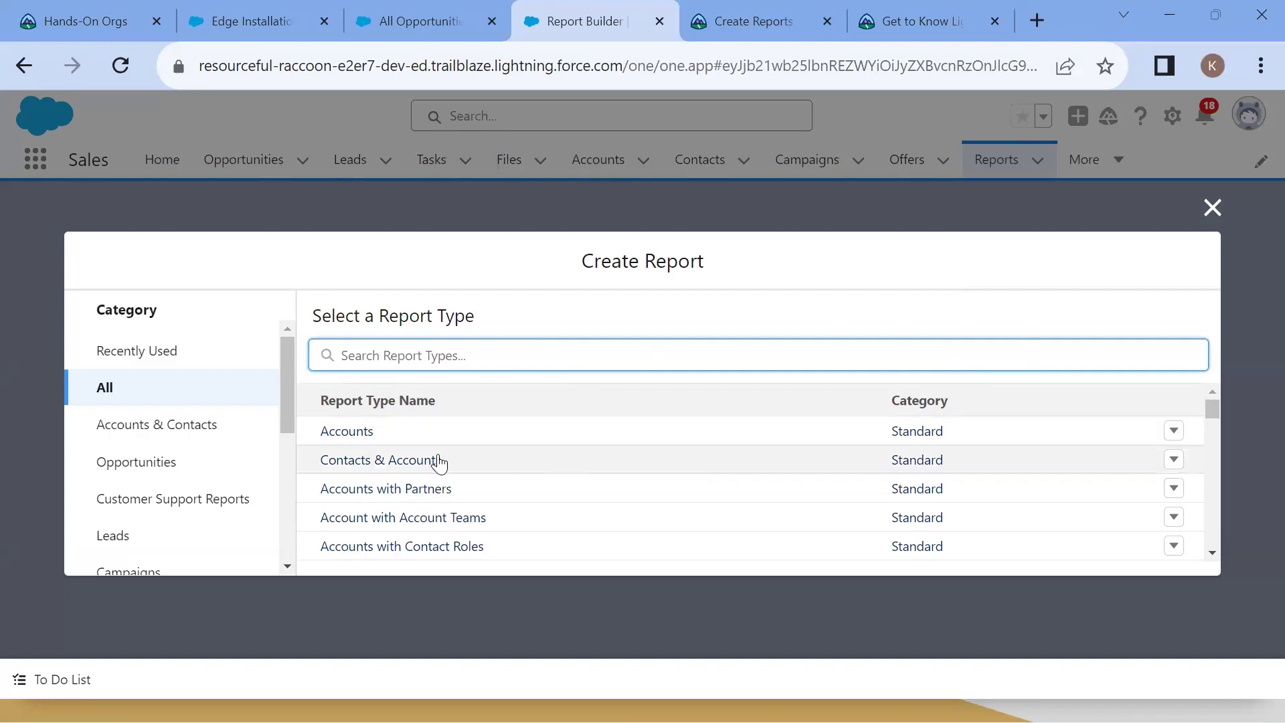
scroll(702, 541, down, 15)
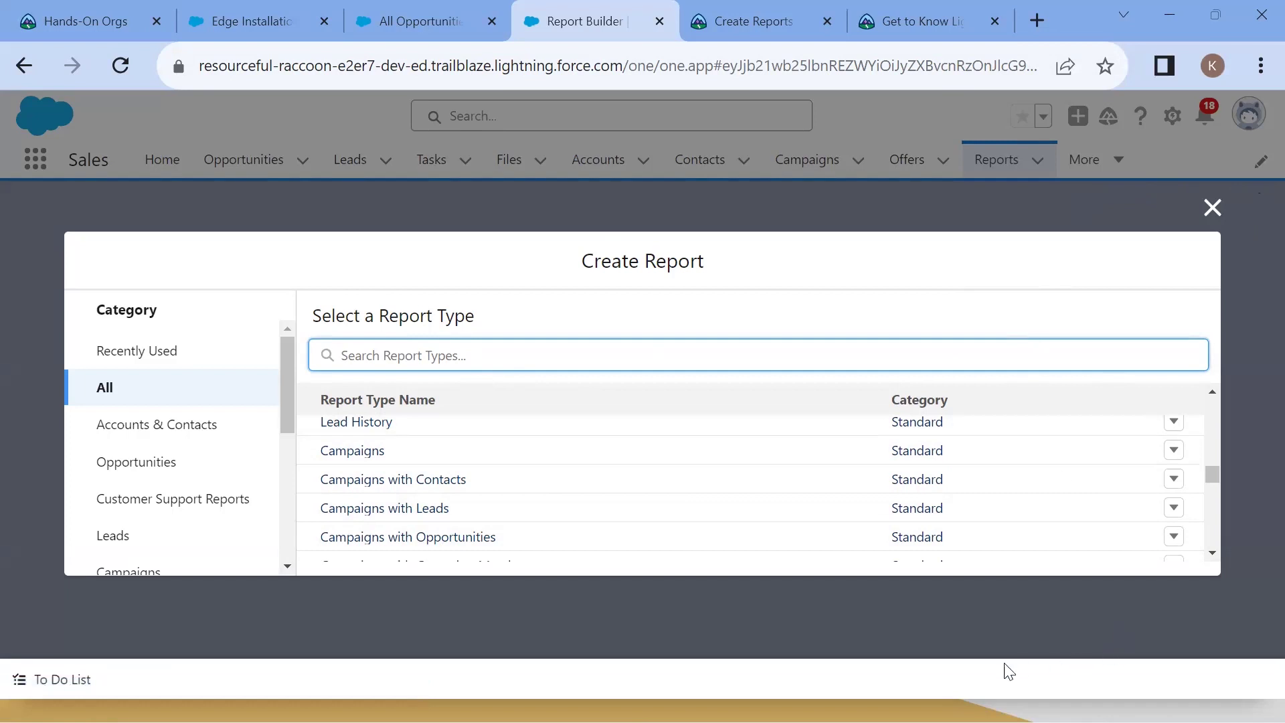
scroll(511, 469, up, 10)
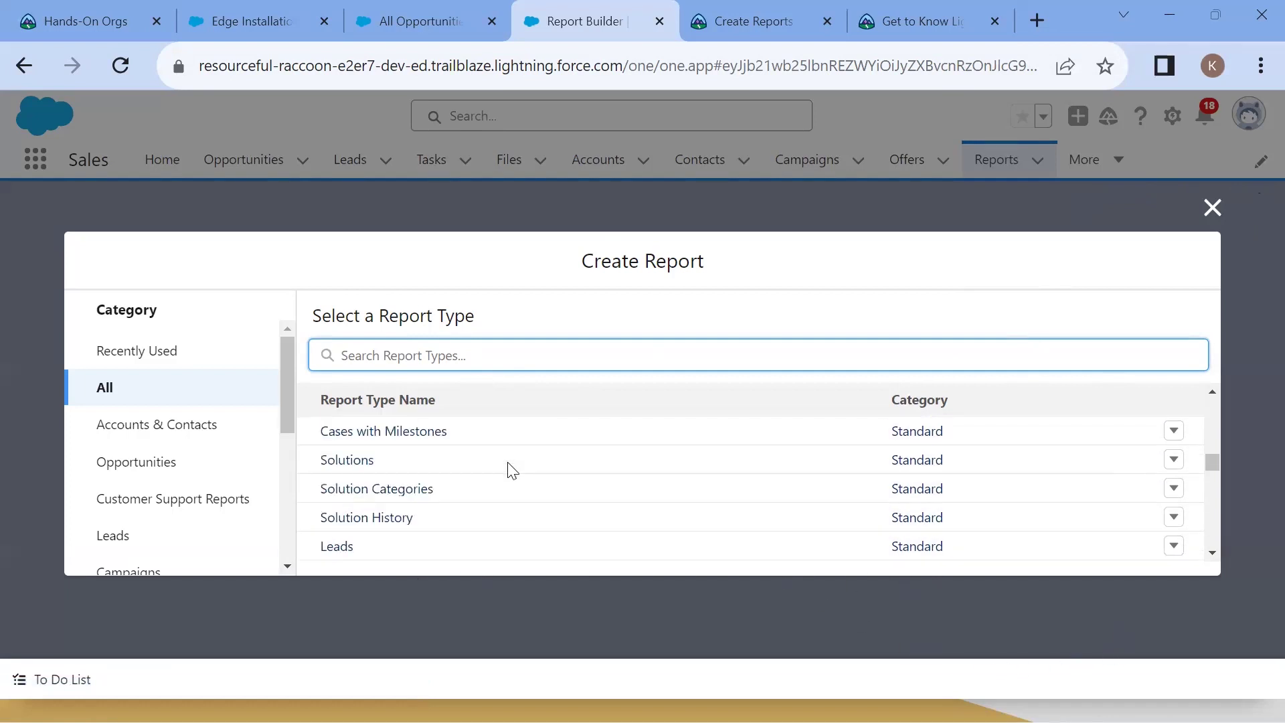
scroll(511, 474, up, 3)
scroll(510, 474, down, 10)
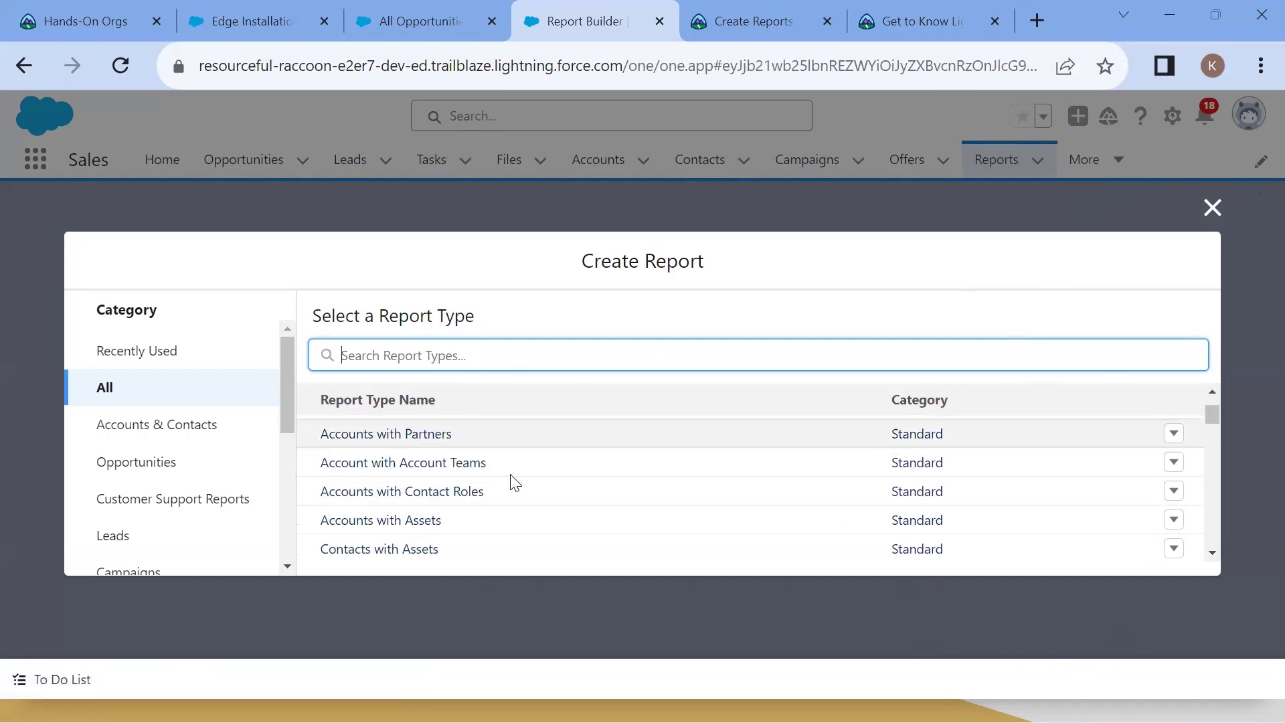
scroll(497, 487, up, 3)
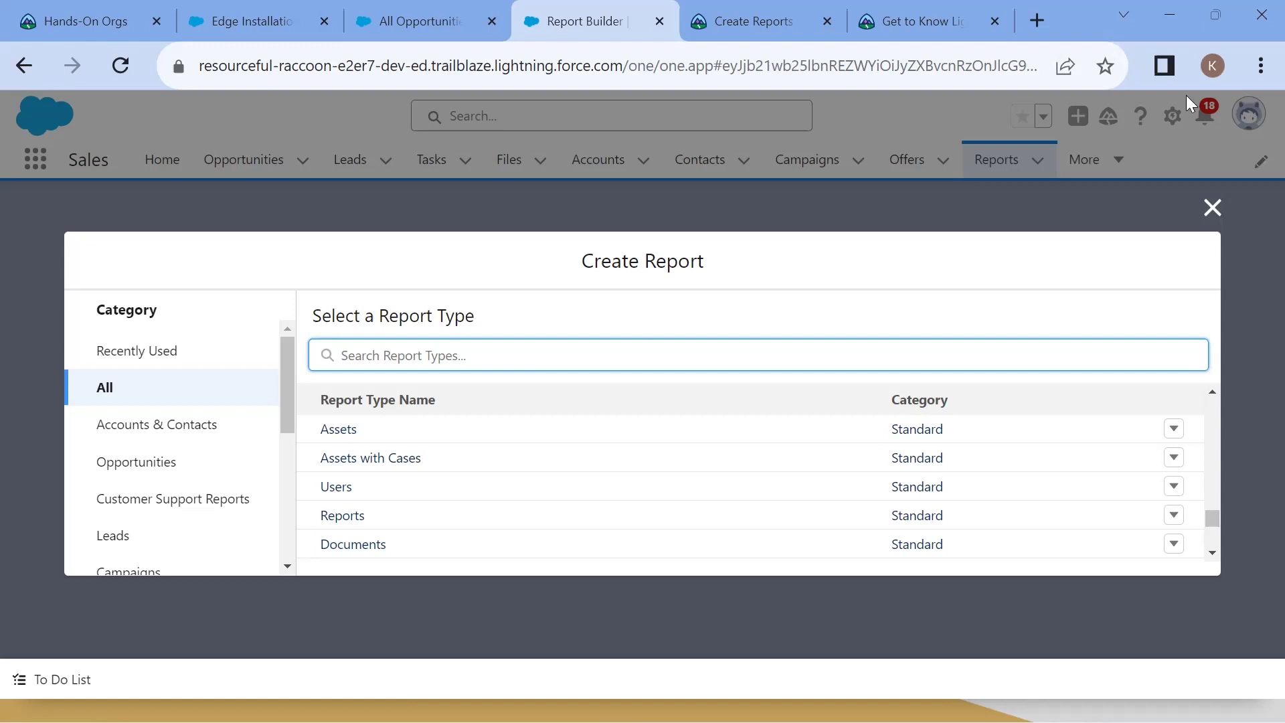
Sketch an A to B relationship diagram over the dialog, contrasting A with B and A without B, and clear the annotations
drag(573, 186, 612, 247)
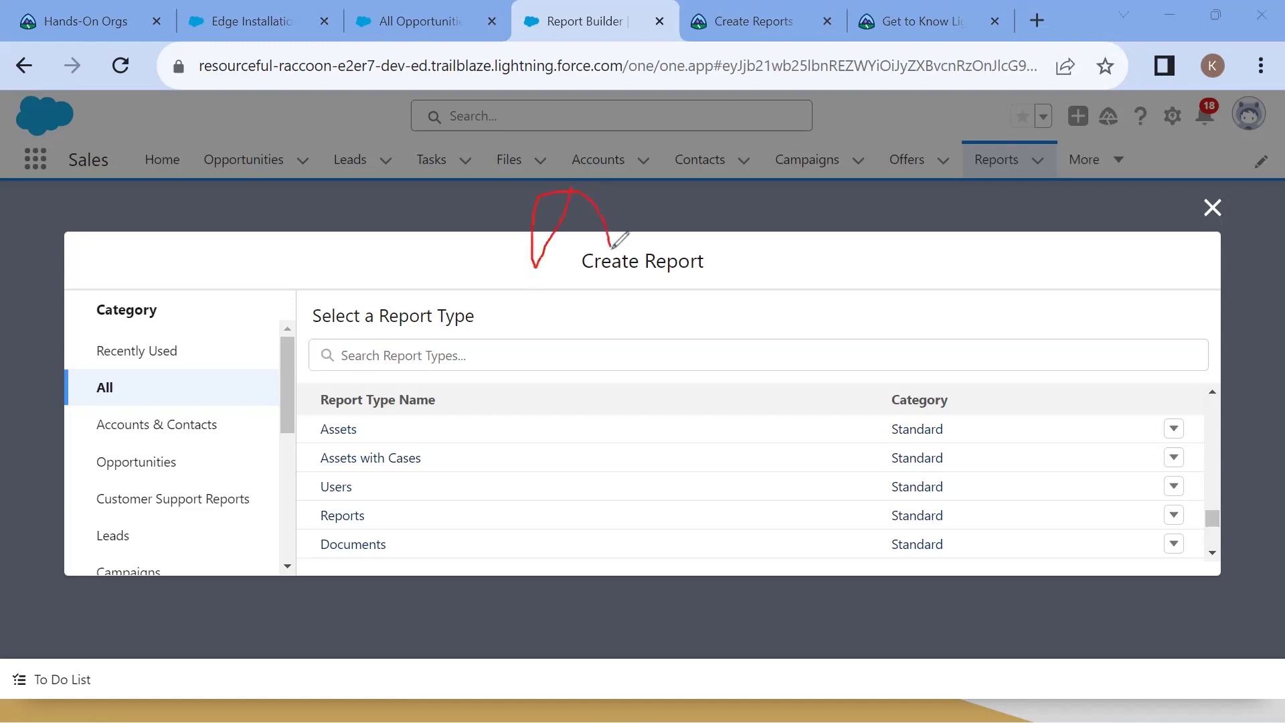
mouse_move(726, 222)
mouse_down()
mouse_move(770, 257)
mouse_move(805, 222)
mouse_move(768, 255)
mouse_up()
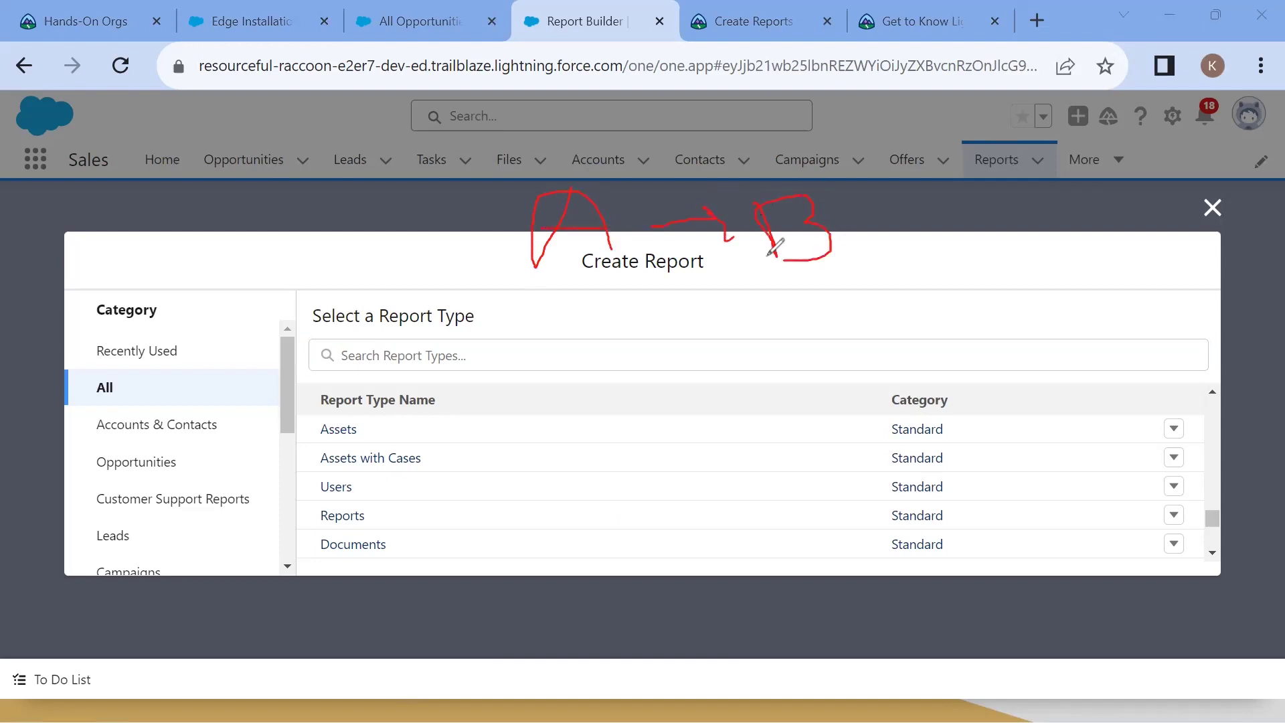
mouse_move(544, 176)
mouse_down()
mouse_move(629, 259)
mouse_move(632, 191)
mouse_up()
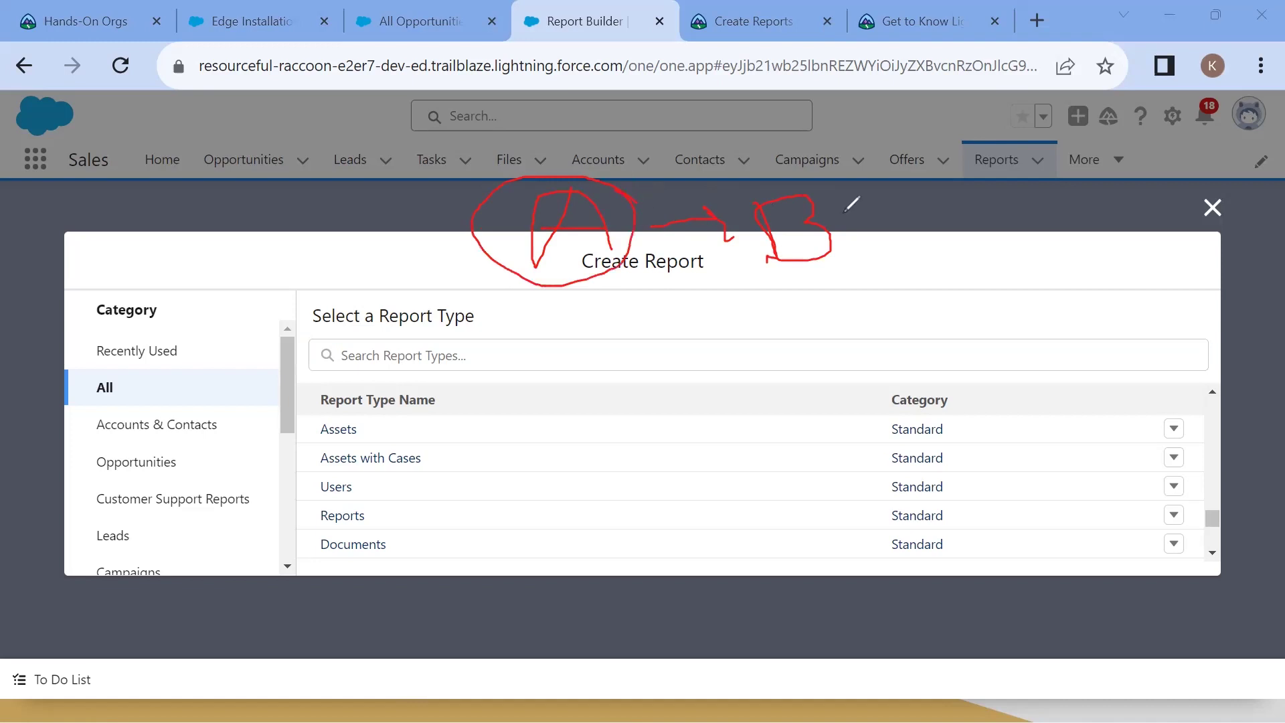
mouse_move(541, 298)
mouse_down()
mouse_move(530, 348)
mouse_move(564, 328)
mouse_move(569, 308)
mouse_up()
mouse_move(529, 277)
mouse_down()
mouse_move(495, 335)
mouse_move(545, 276)
mouse_up()
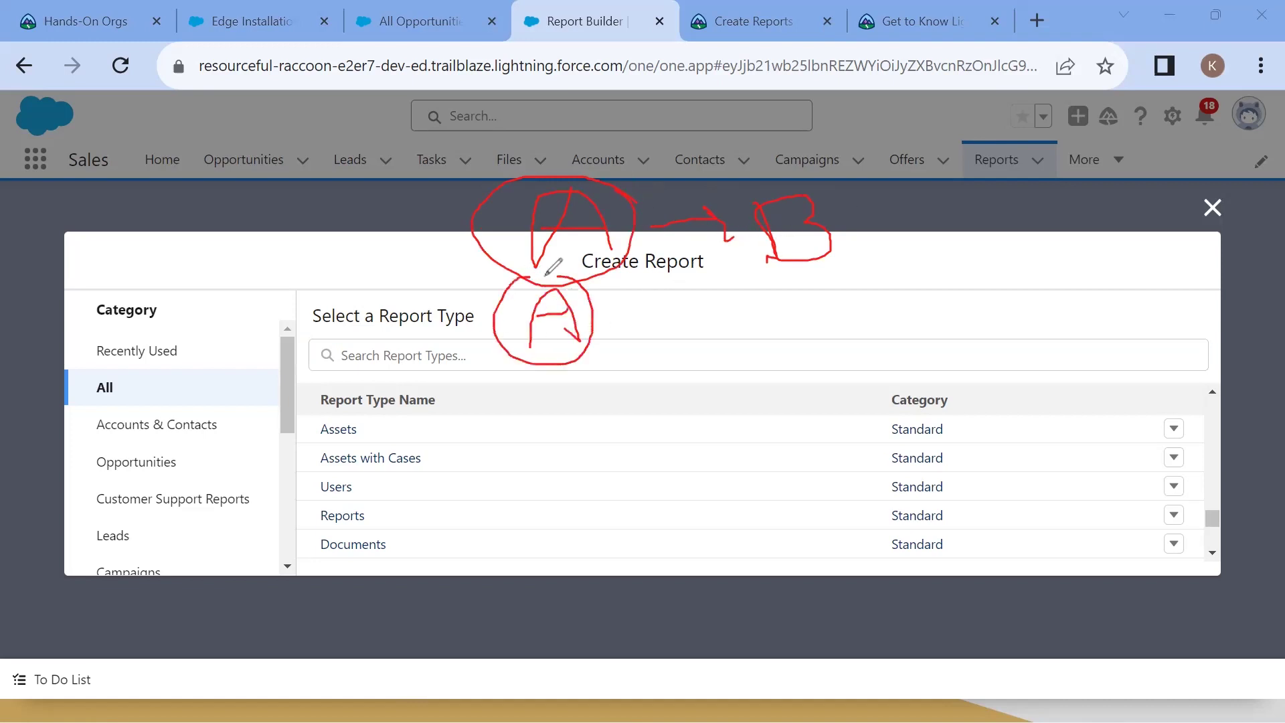
mouse_move(775, 293)
mouse_down()
mouse_move(855, 333)
mouse_move(796, 346)
mouse_up()
mouse_move(826, 199)
mouse_down()
mouse_move(864, 268)
mouse_move(859, 343)
mouse_up()
mouse_move(902, 239)
mouse_down()
mouse_move(912, 265)
mouse_move(945, 246)
mouse_move(952, 265)
mouse_move(989, 253)
mouse_move(1005, 221)
mouse_move(1051, 274)
mouse_move(1052, 295)
mouse_move(1130, 289)
mouse_up()
mouse_move(623, 340)
mouse_down()
mouse_move(700, 328)
mouse_move(721, 365)
mouse_up()
mouse_move(831, 284)
mouse_down()
mouse_move(828, 348)
mouse_move(887, 281)
mouse_move(791, 348)
mouse_up()
mouse_move(1020, 294)
mouse_down()
mouse_move(1018, 282)
mouse_move(904, 235)
mouse_move(961, 352)
mouse_up()
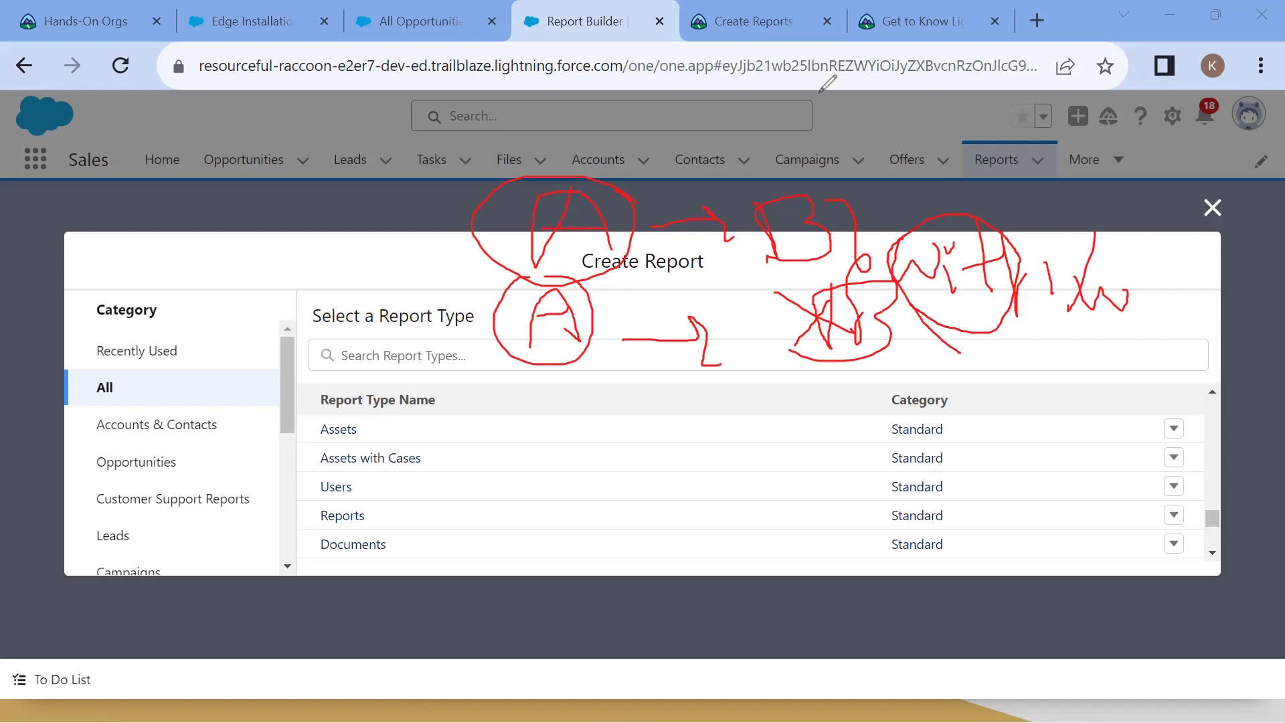
click(81, 478)
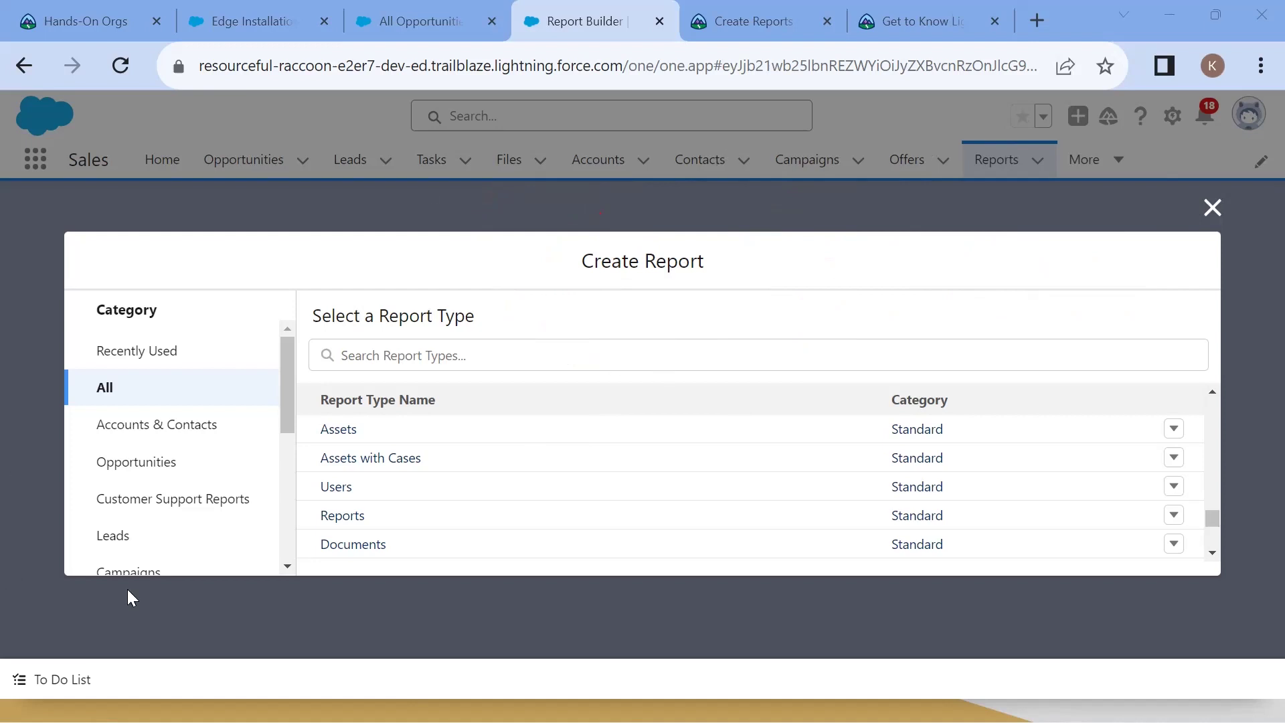
Examine the standard and custom report types in the list, comparing the Accounts, Opportunities and Cases variants
scroll(368, 515, down, 10)
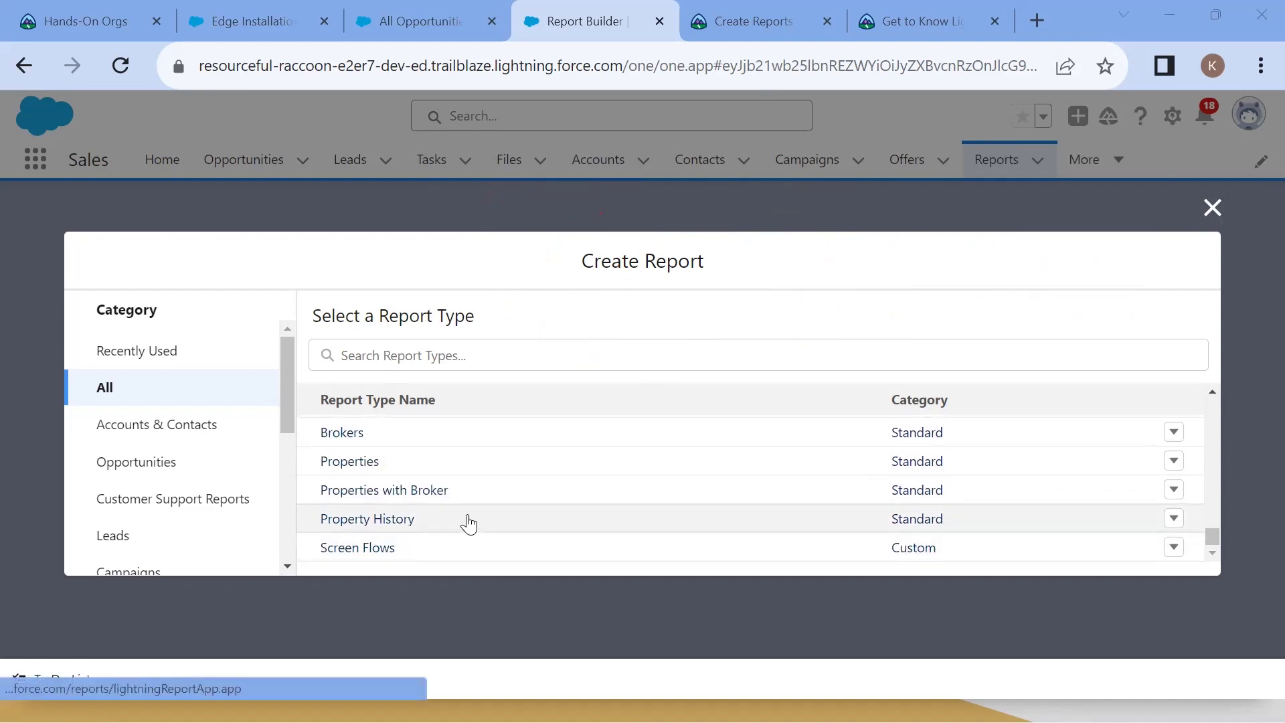
scroll(455, 508, up, 10)
scroll(465, 496, up, 5)
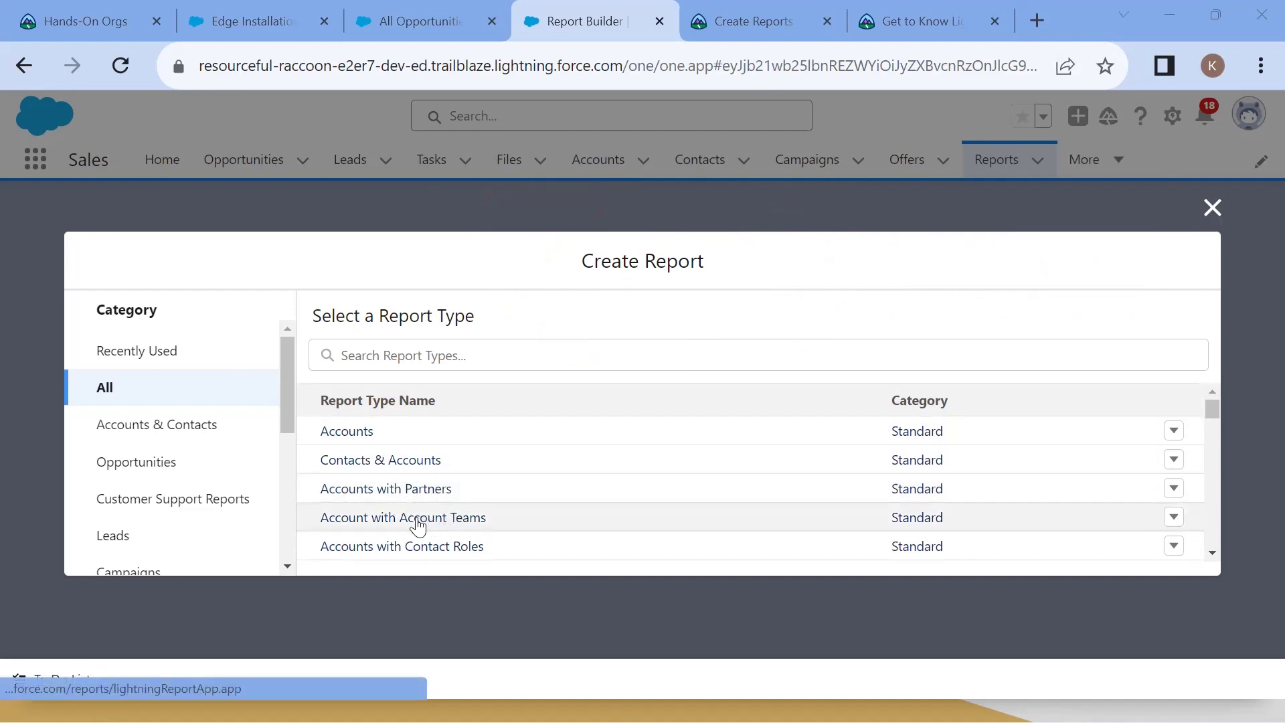
scroll(418, 526, down, 3)
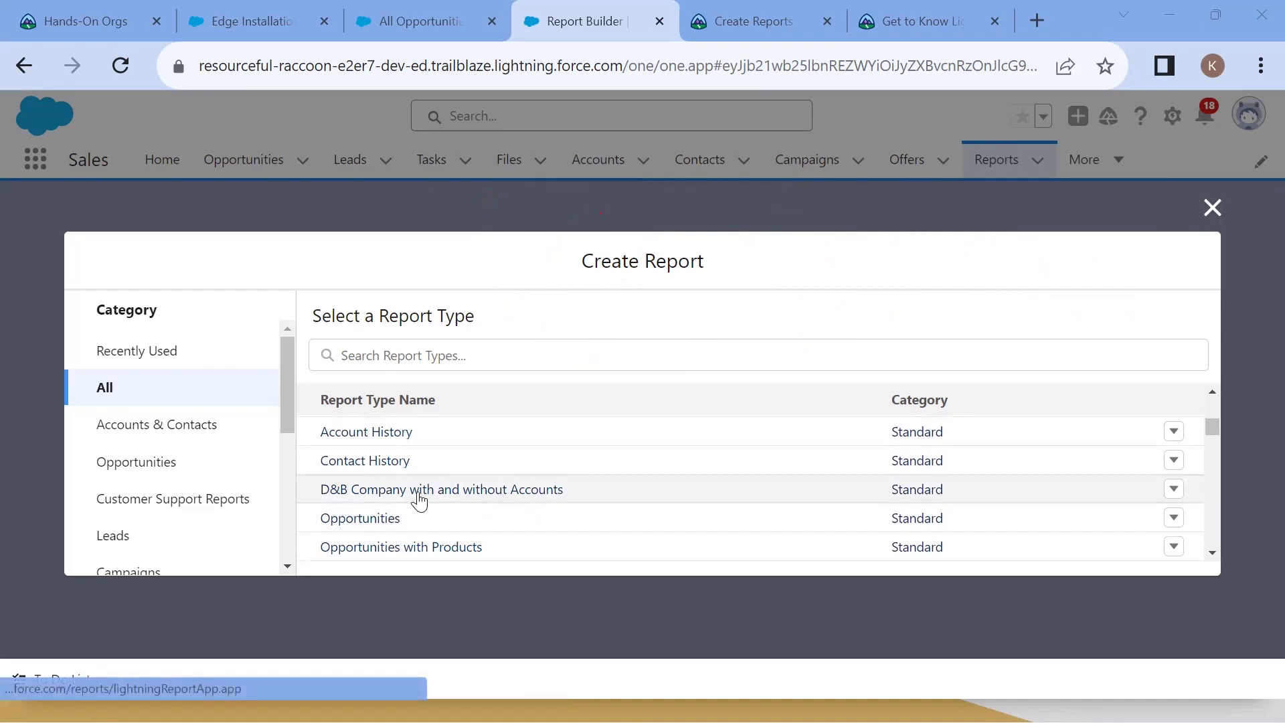
scroll(502, 493, down, 3)
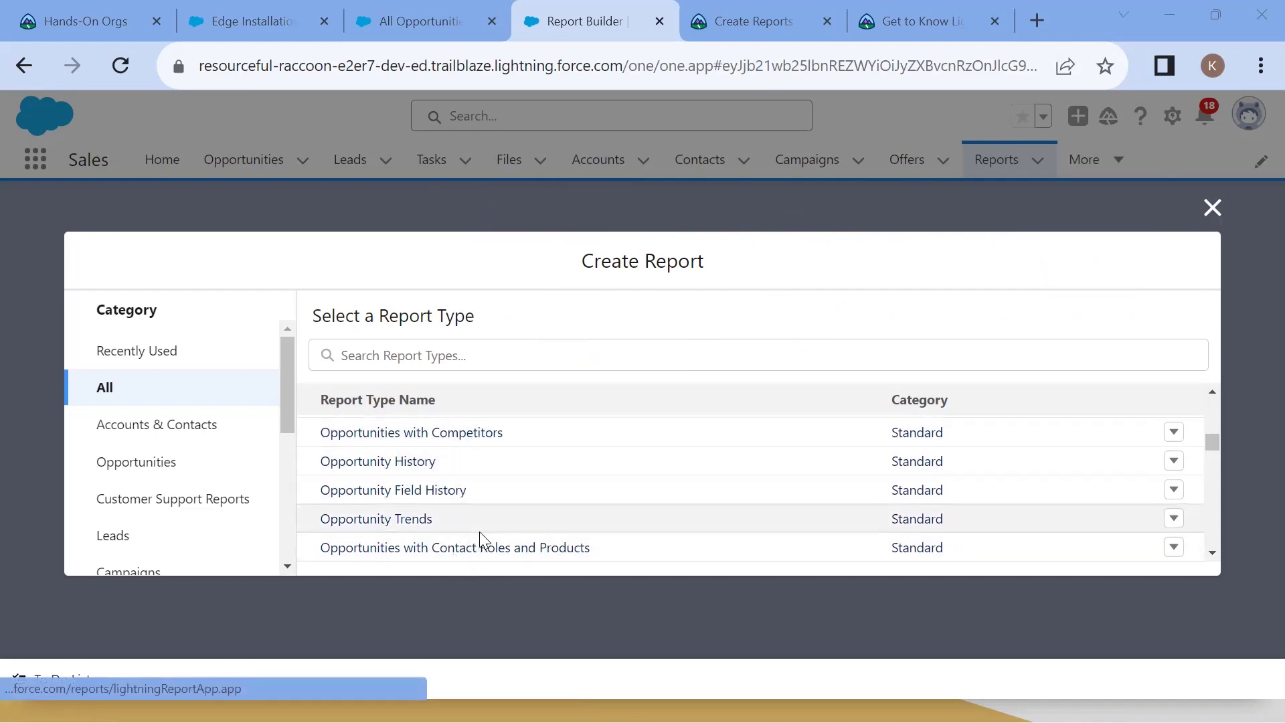
scroll(480, 531, down, 5)
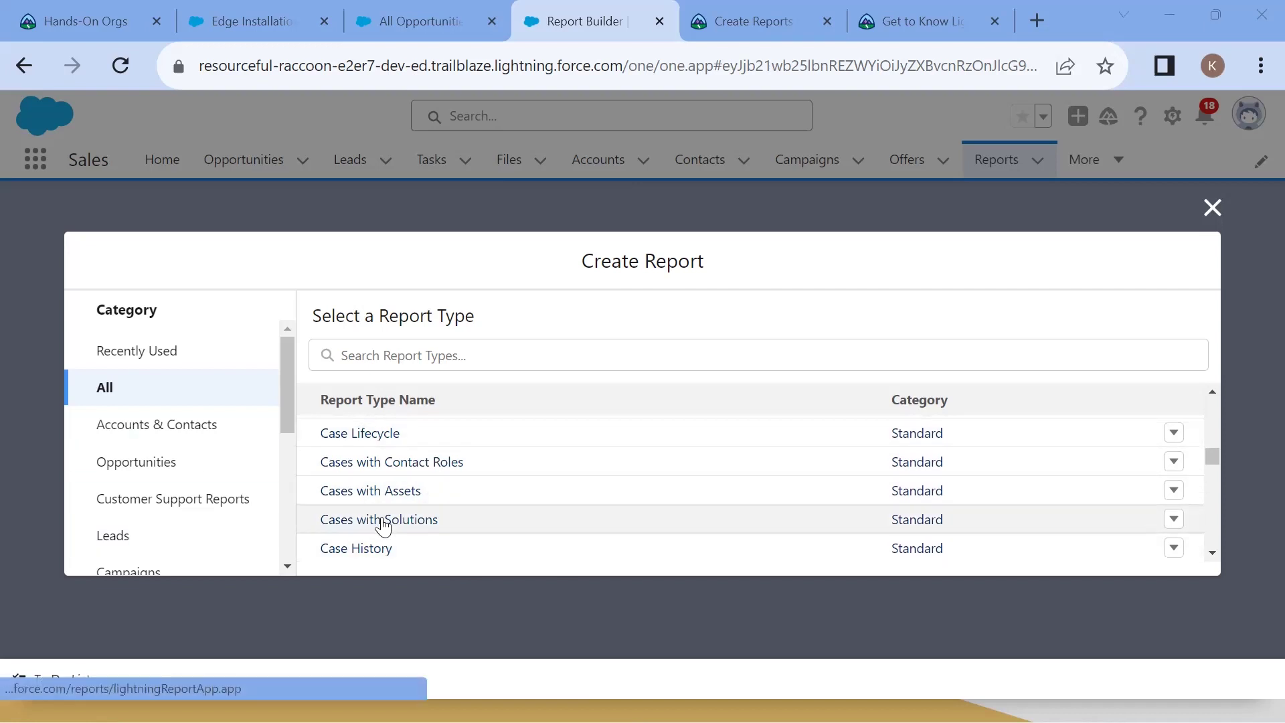
scroll(422, 532, up, 2)
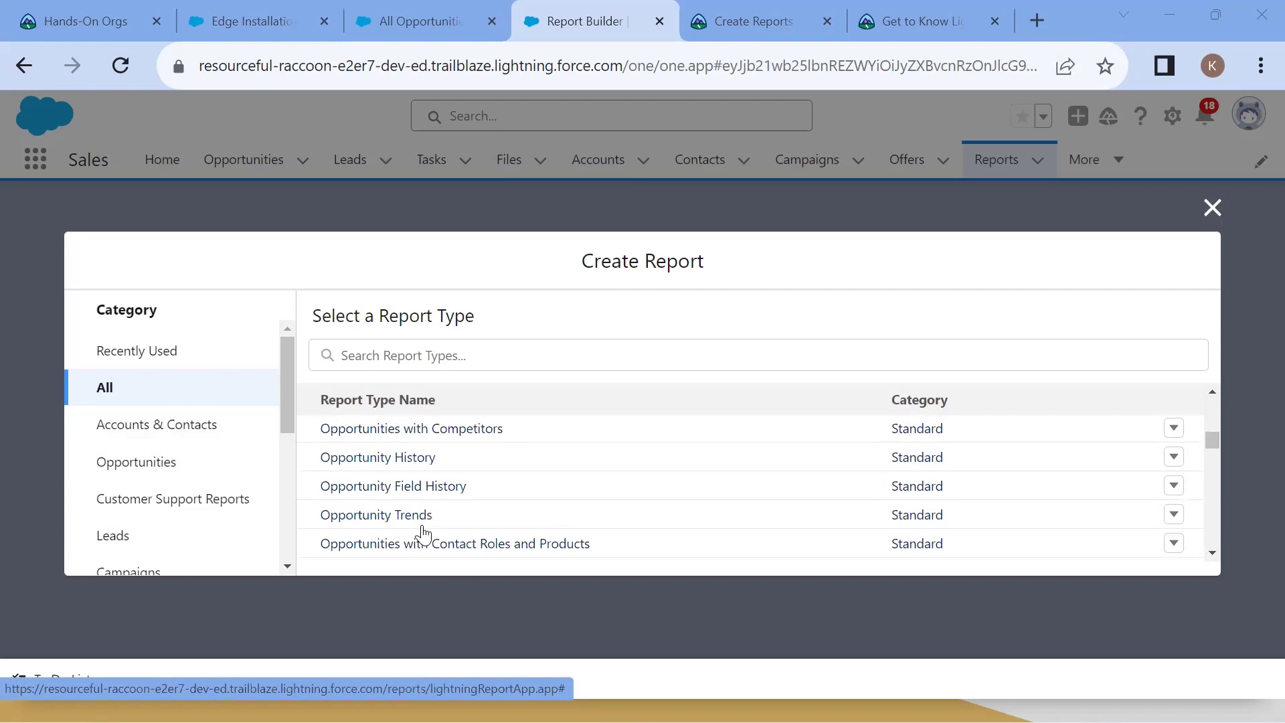
scroll(482, 495, up, 2)
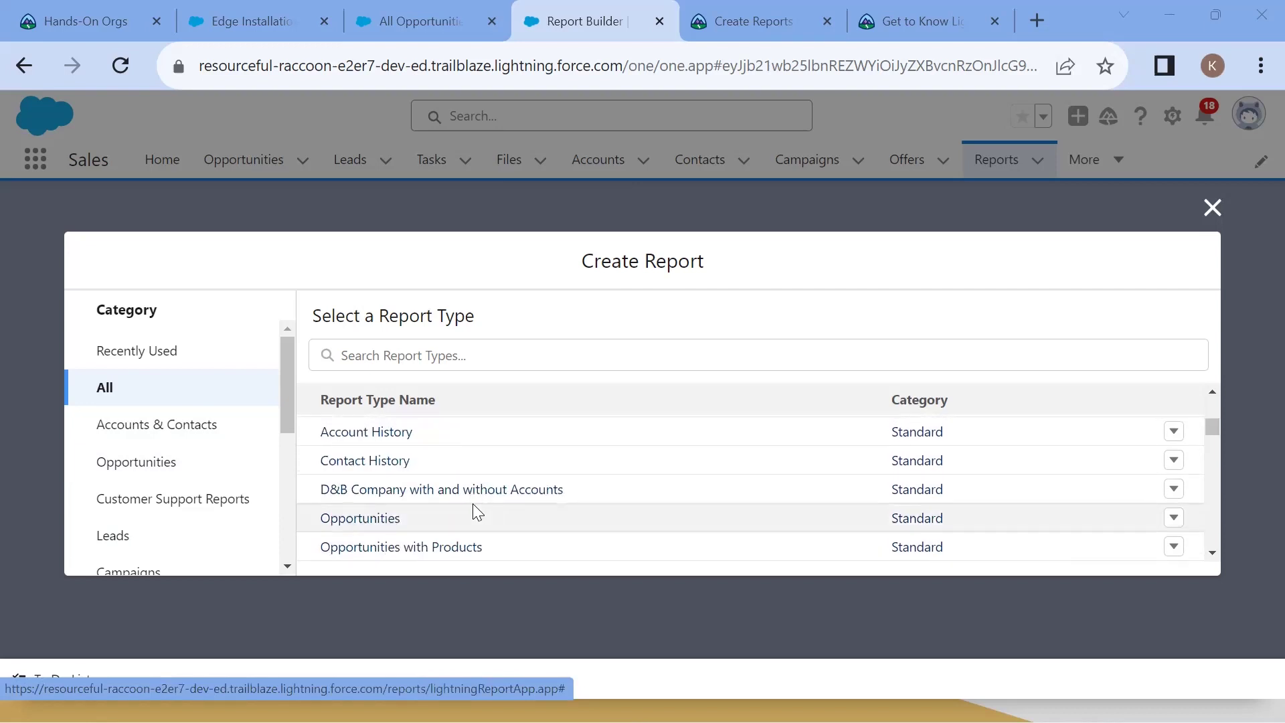
Start a new report from the standard Opportunities report type and show its filters
click(353, 520)
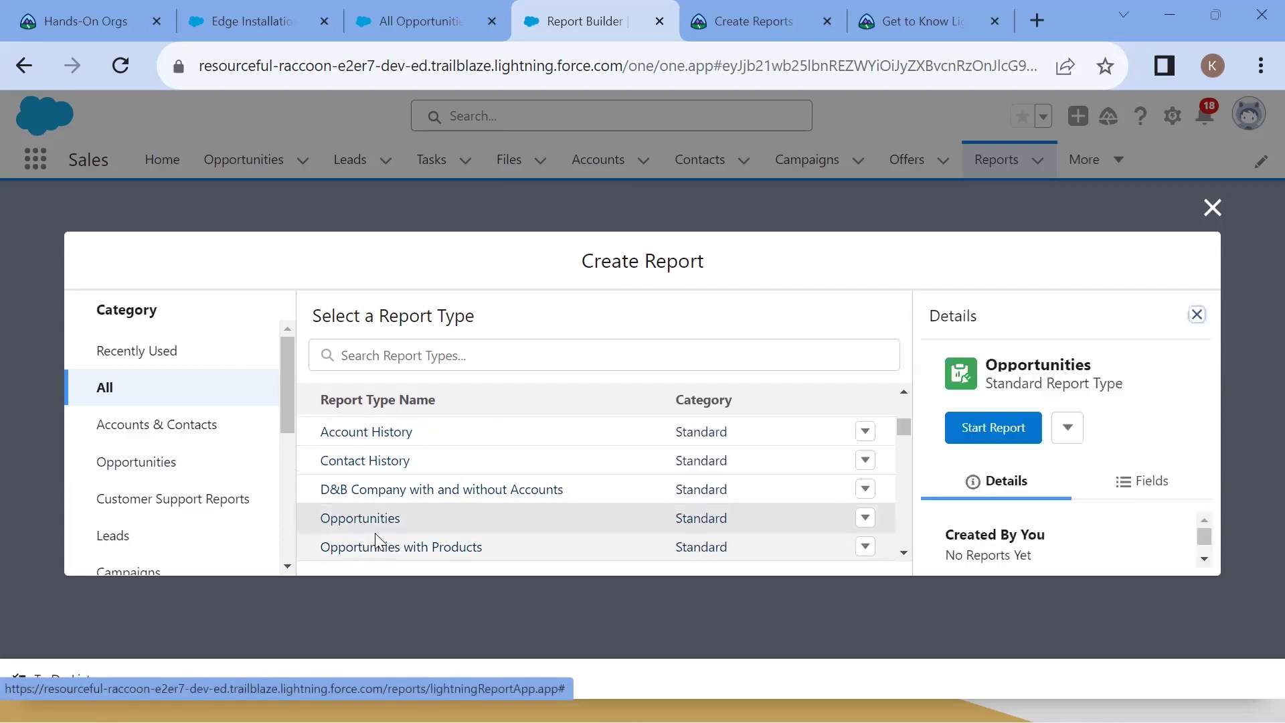
click(989, 432)
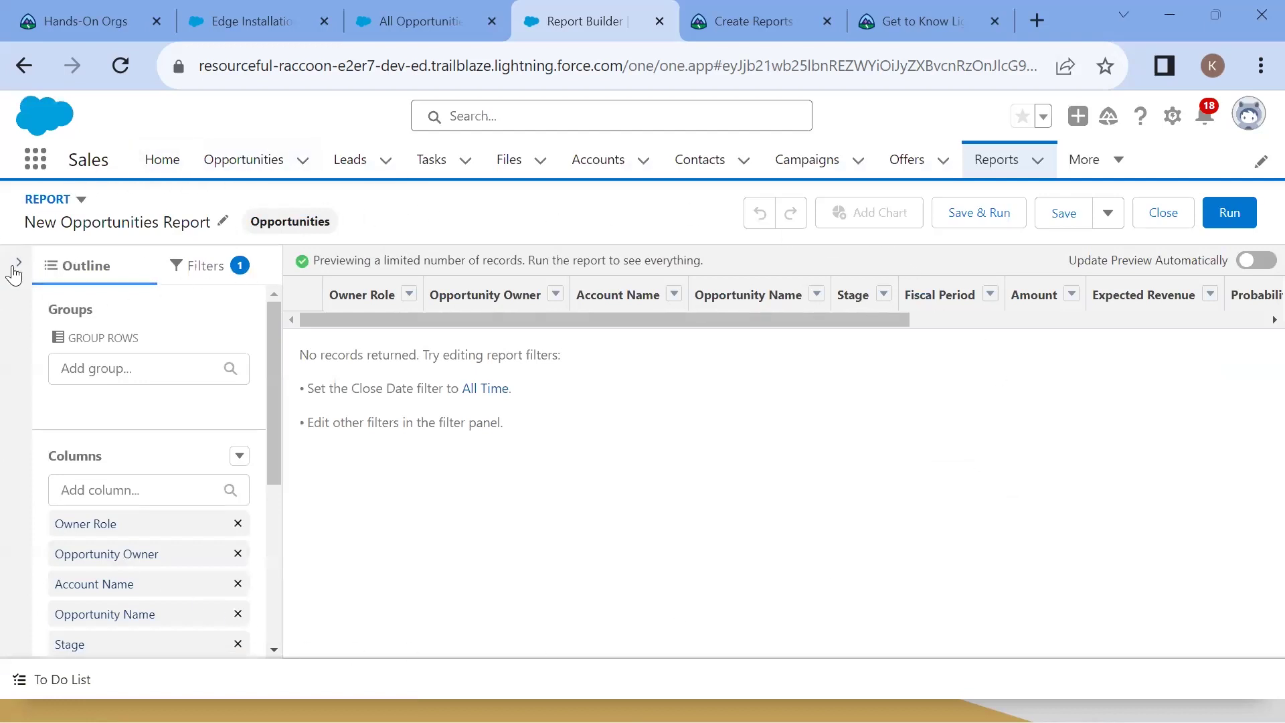
click(213, 266)
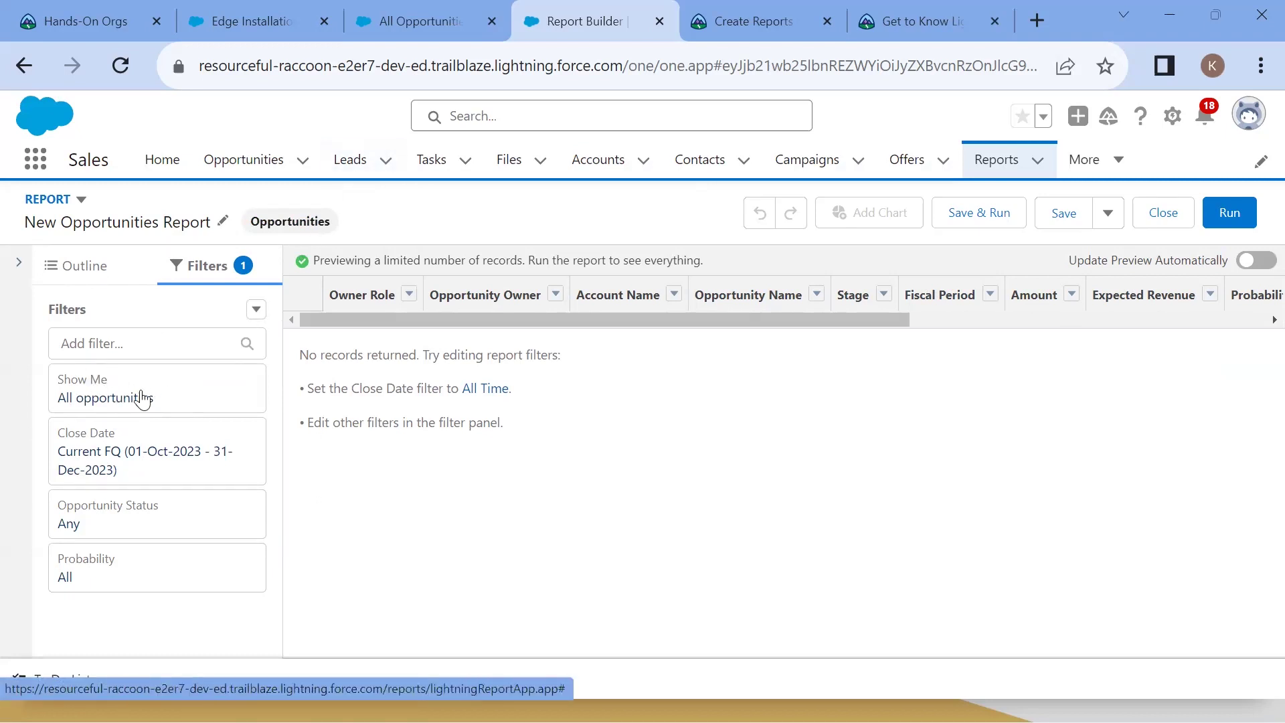
Open the Show Me and Close Date filters to view their settings
click(82, 407)
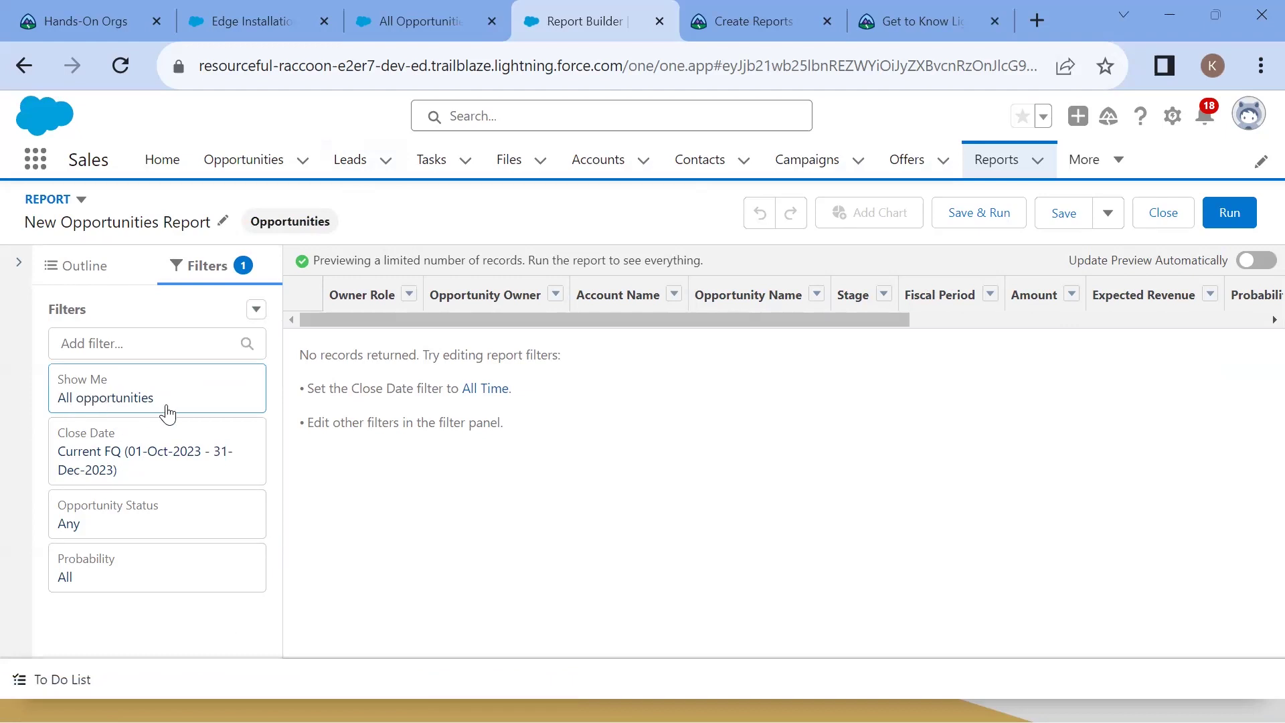
click(166, 407)
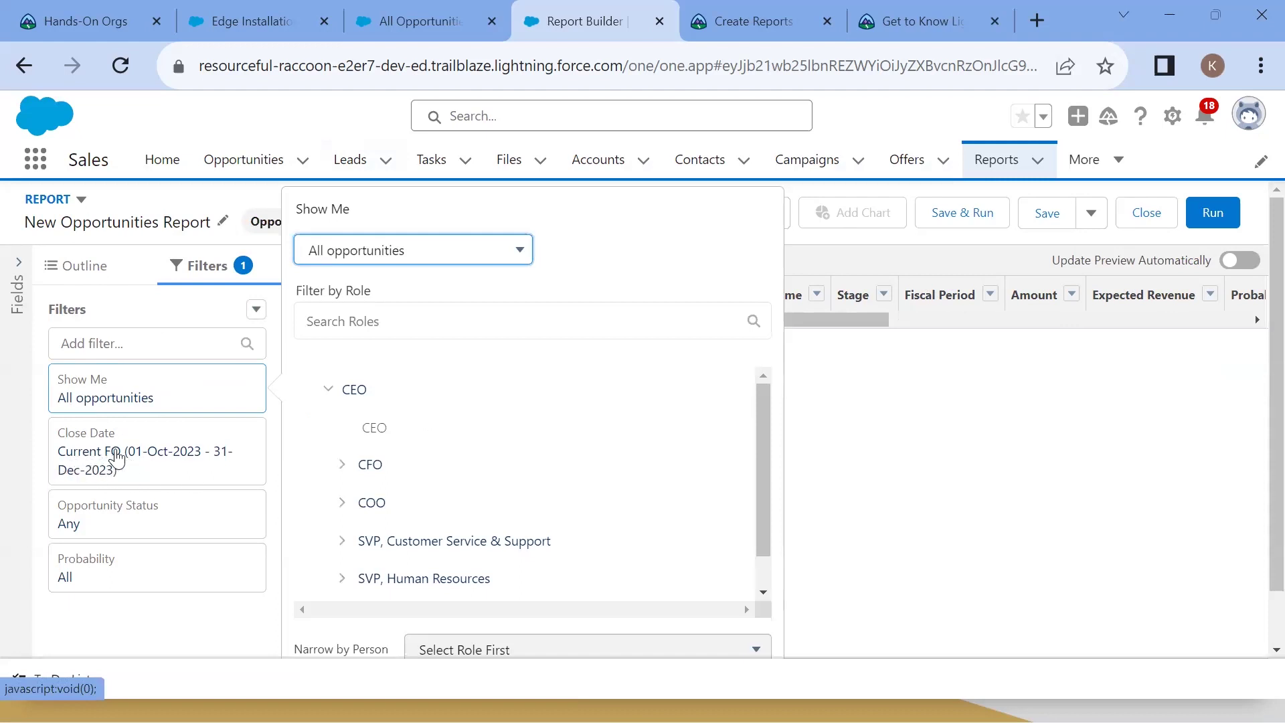
click(151, 462)
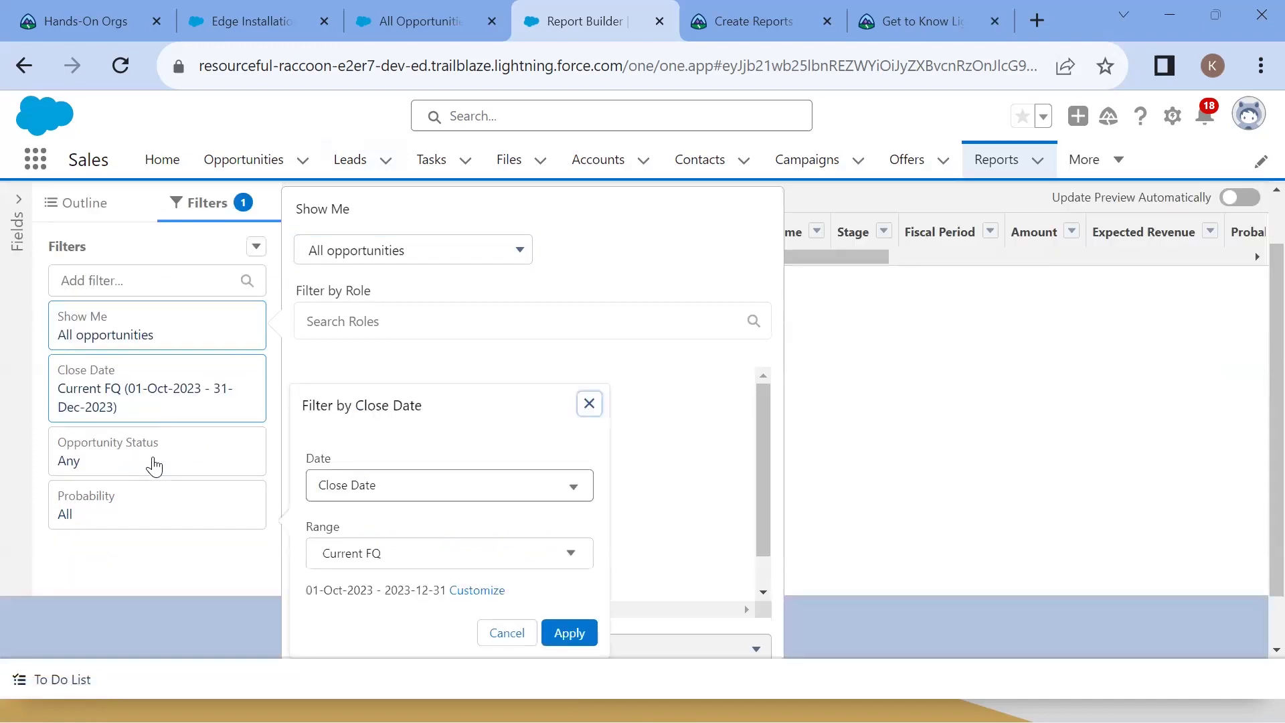
Switch to the All Opportunities list view and examine the opportunities' close dates
click(432, 28)
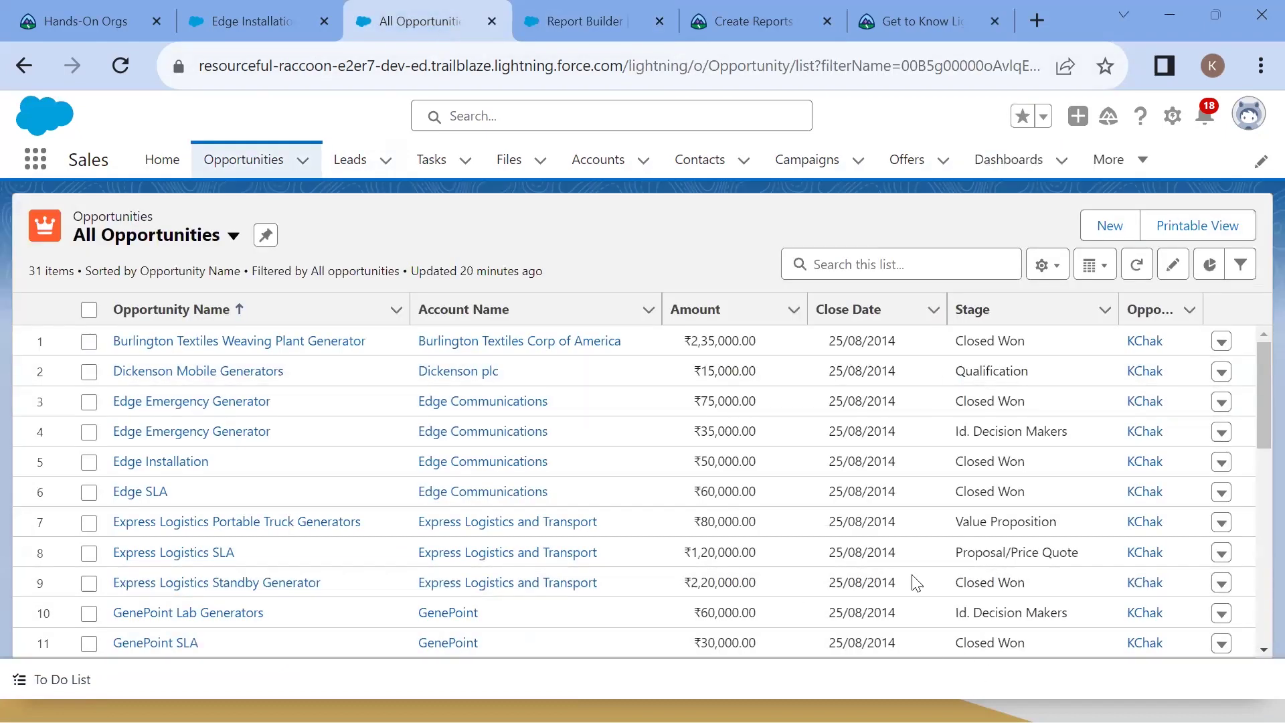
scroll(911, 589, down, 3)
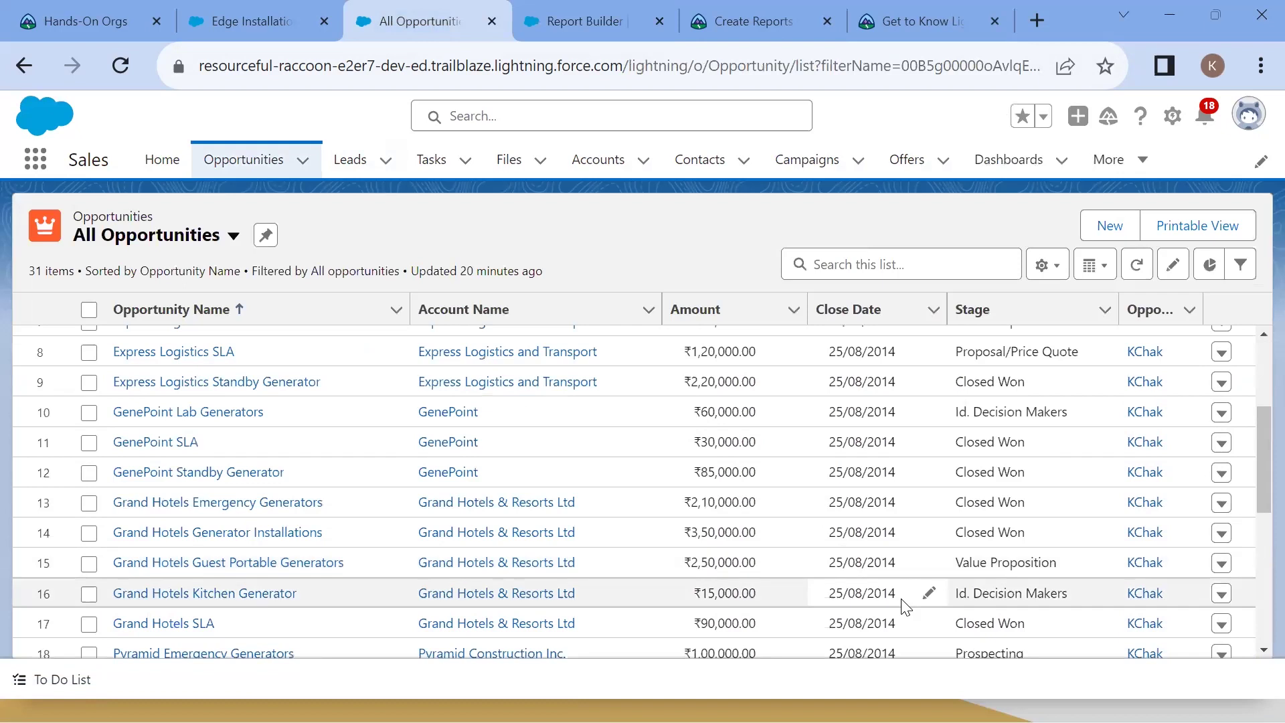
scroll(904, 623, down, 5)
scroll(877, 536, up, 9)
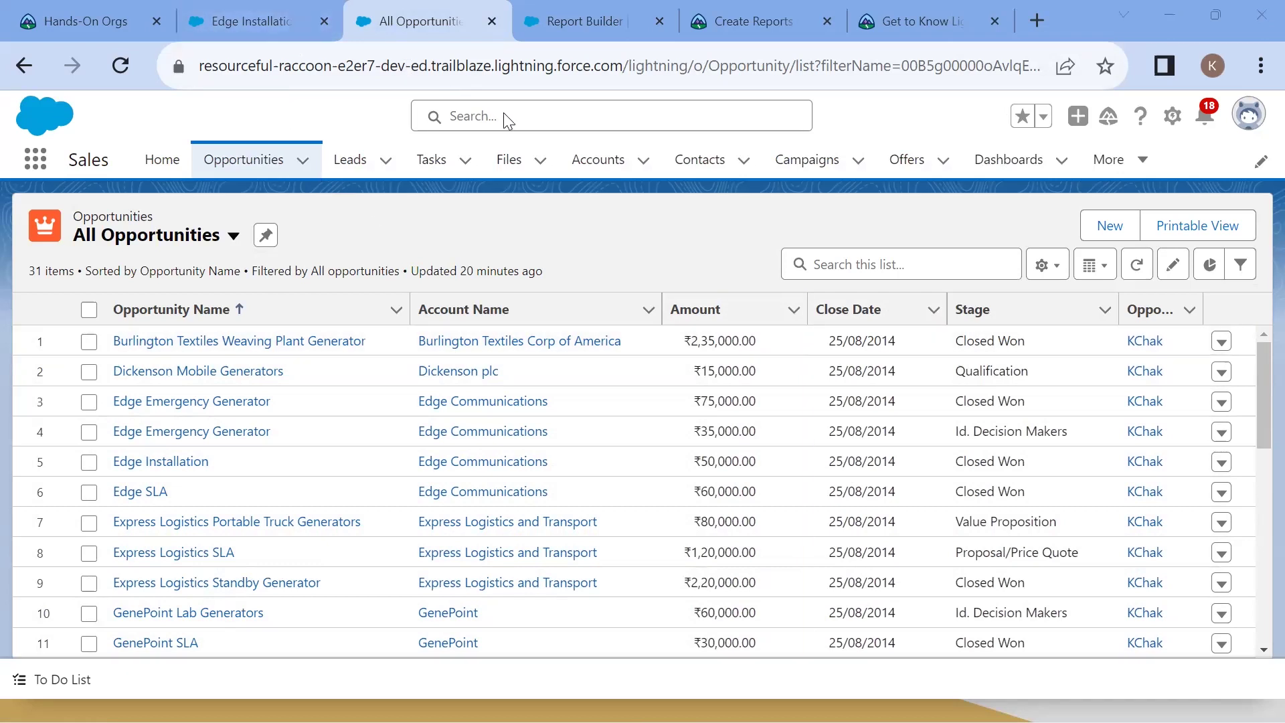
Return to the report builder and review the date fields available for the Close Date filter
click(574, 31)
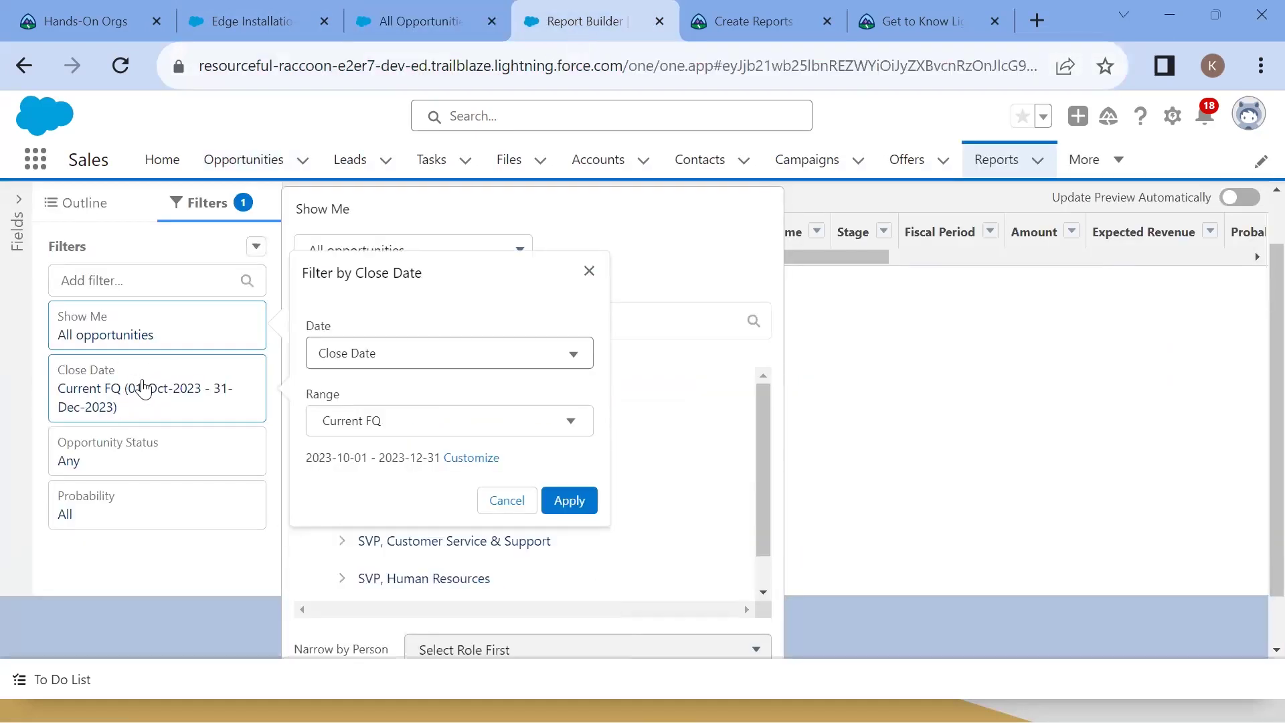
click(537, 347)
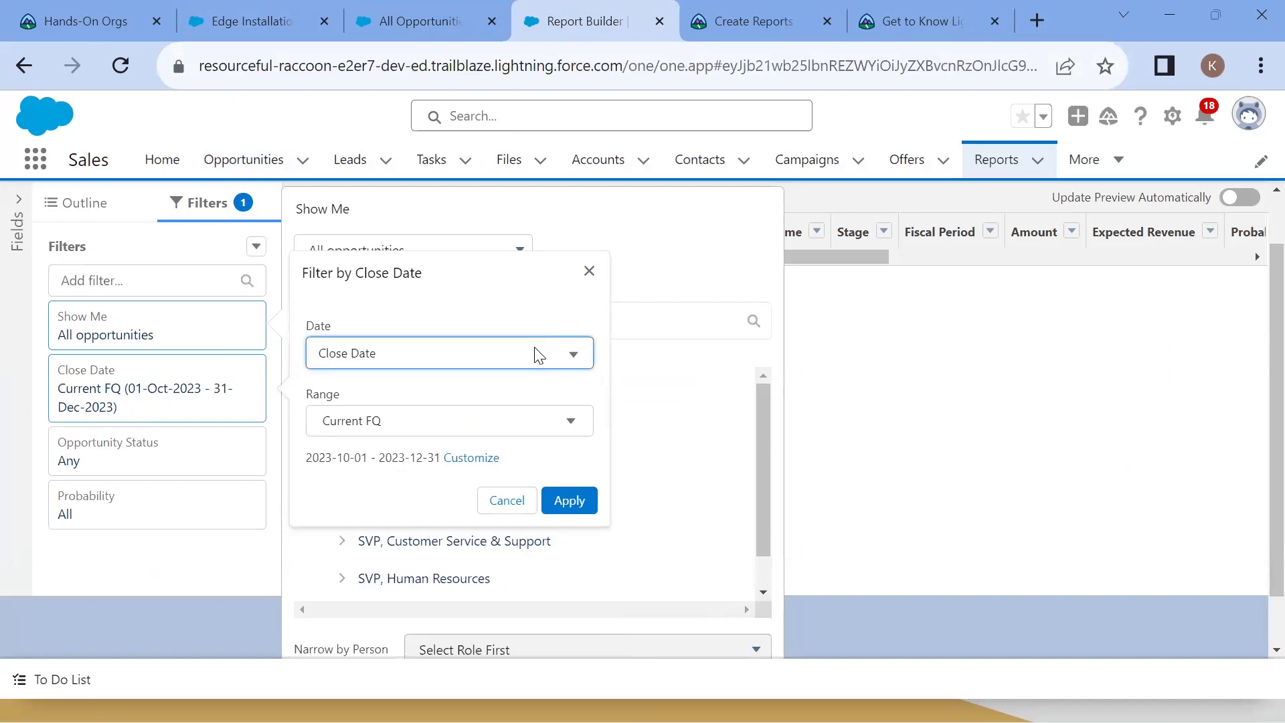
scroll(397, 263, down, 3)
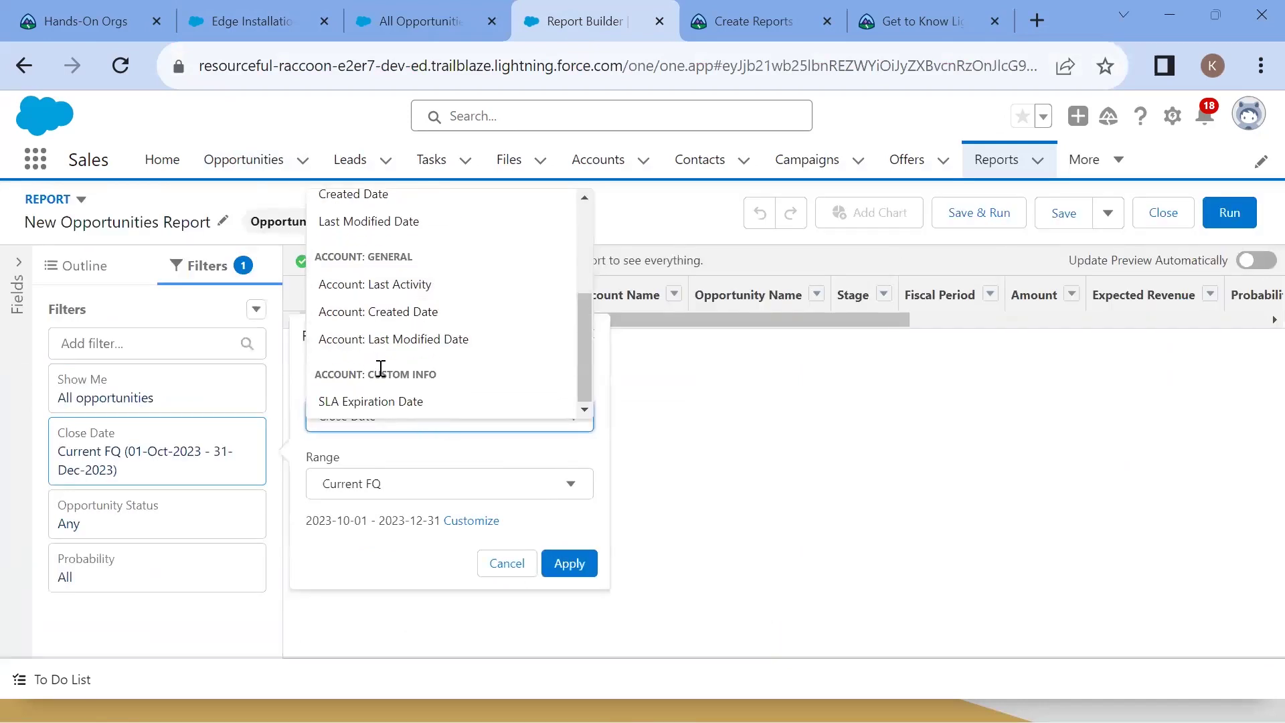
scroll(449, 352, up, 3)
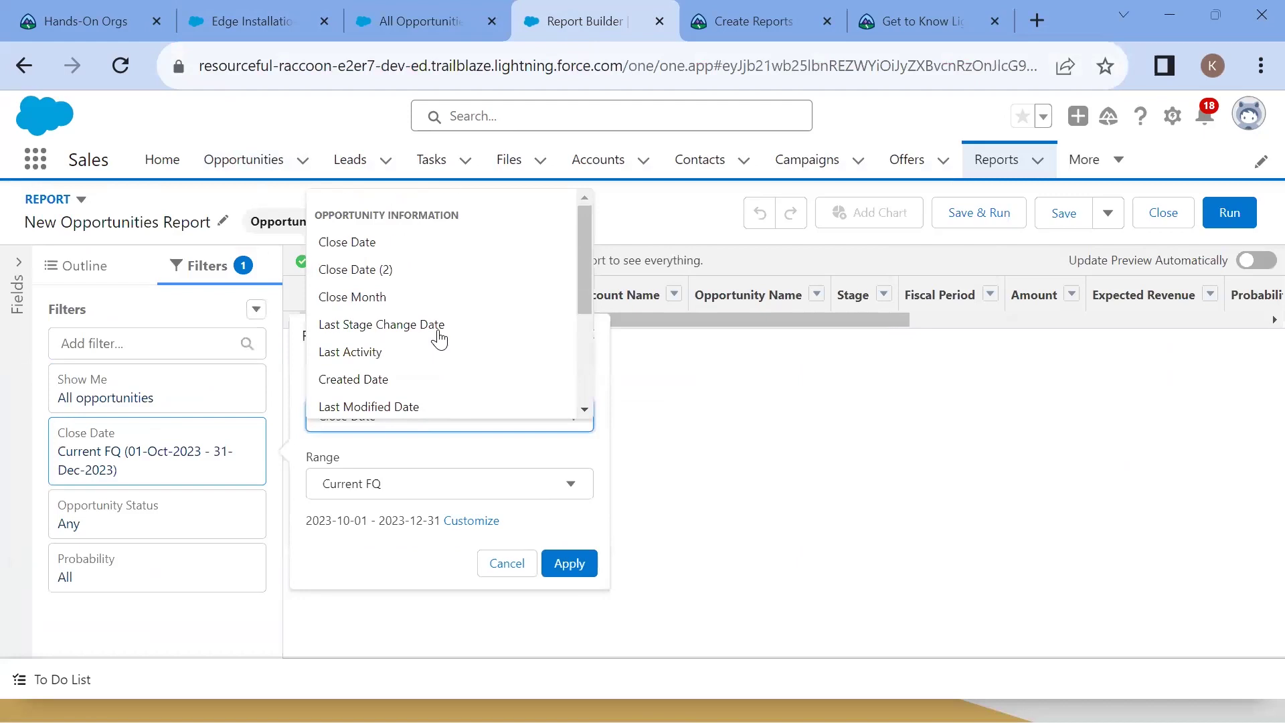
click(648, 426)
Set the Close Date filter's range to All Time and refresh the report preview
click(186, 469)
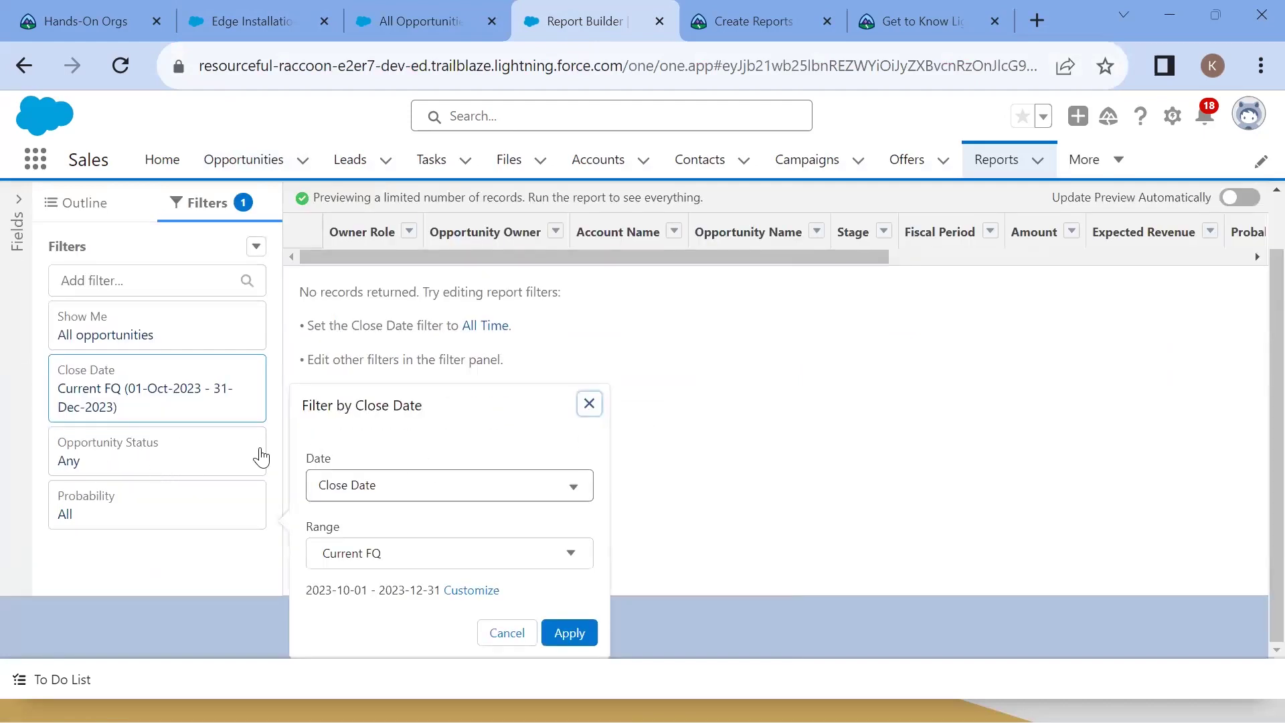
click(398, 572)
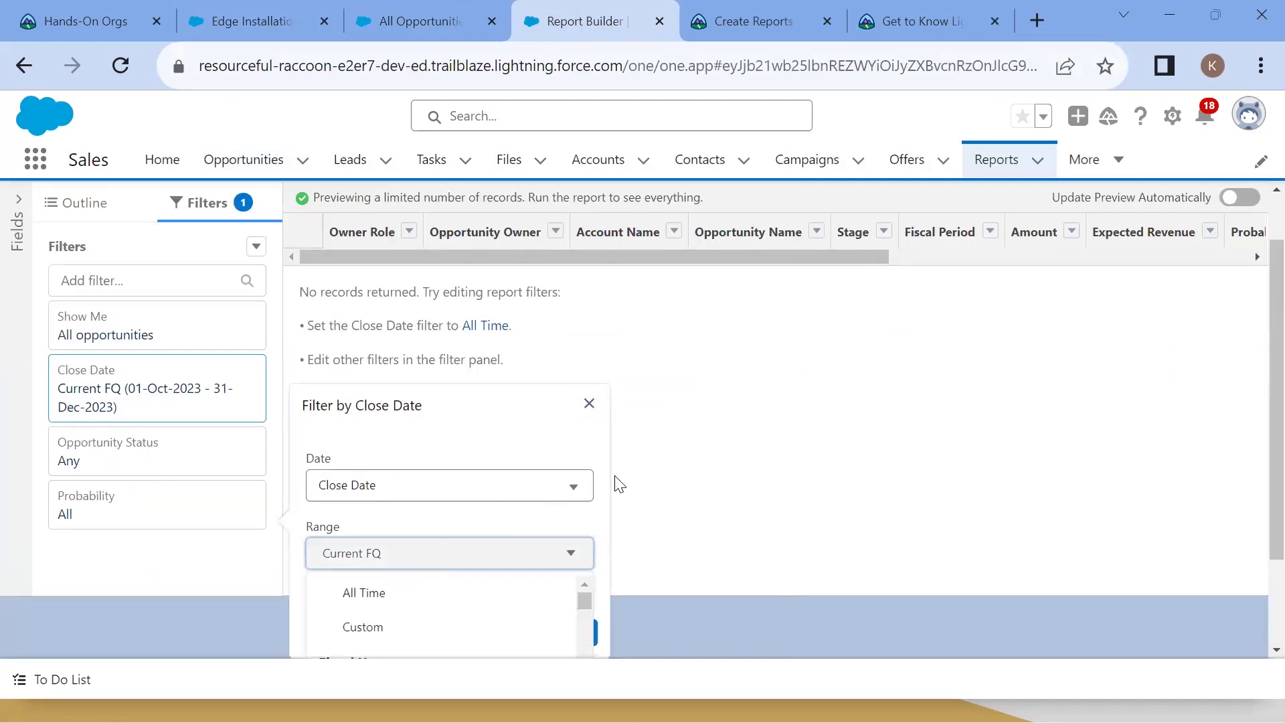
click(415, 592)
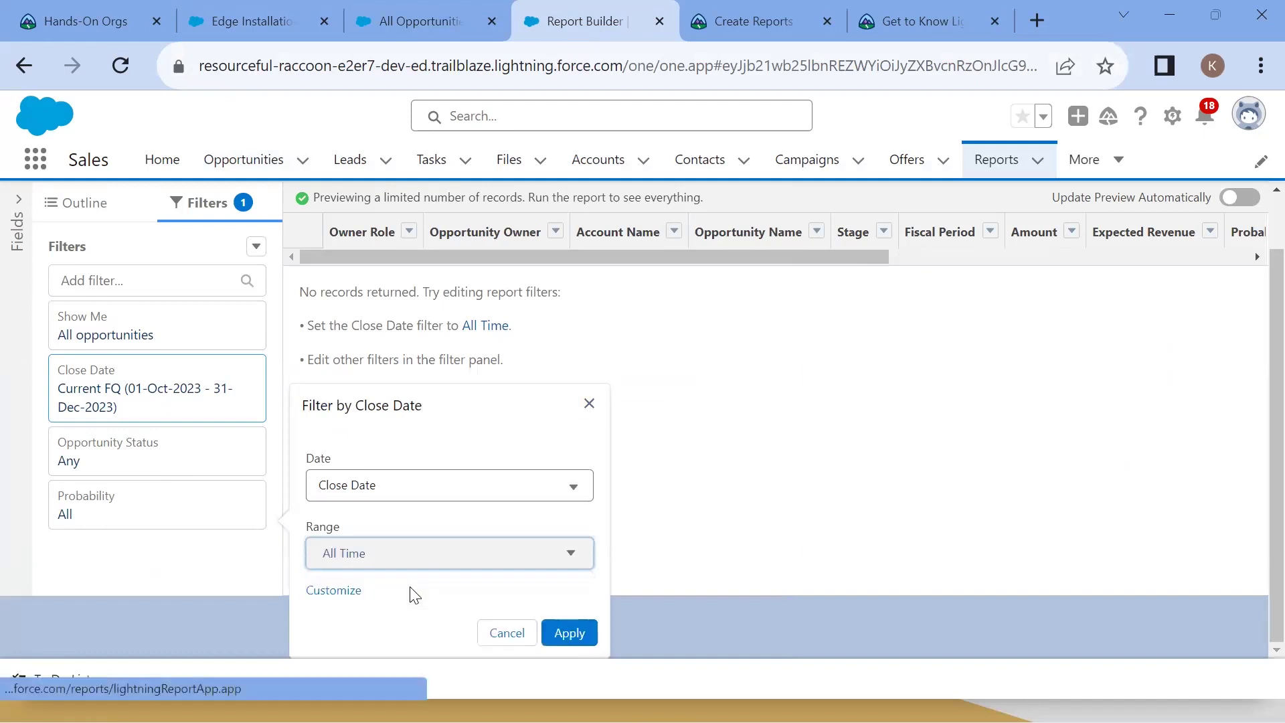
click(556, 631)
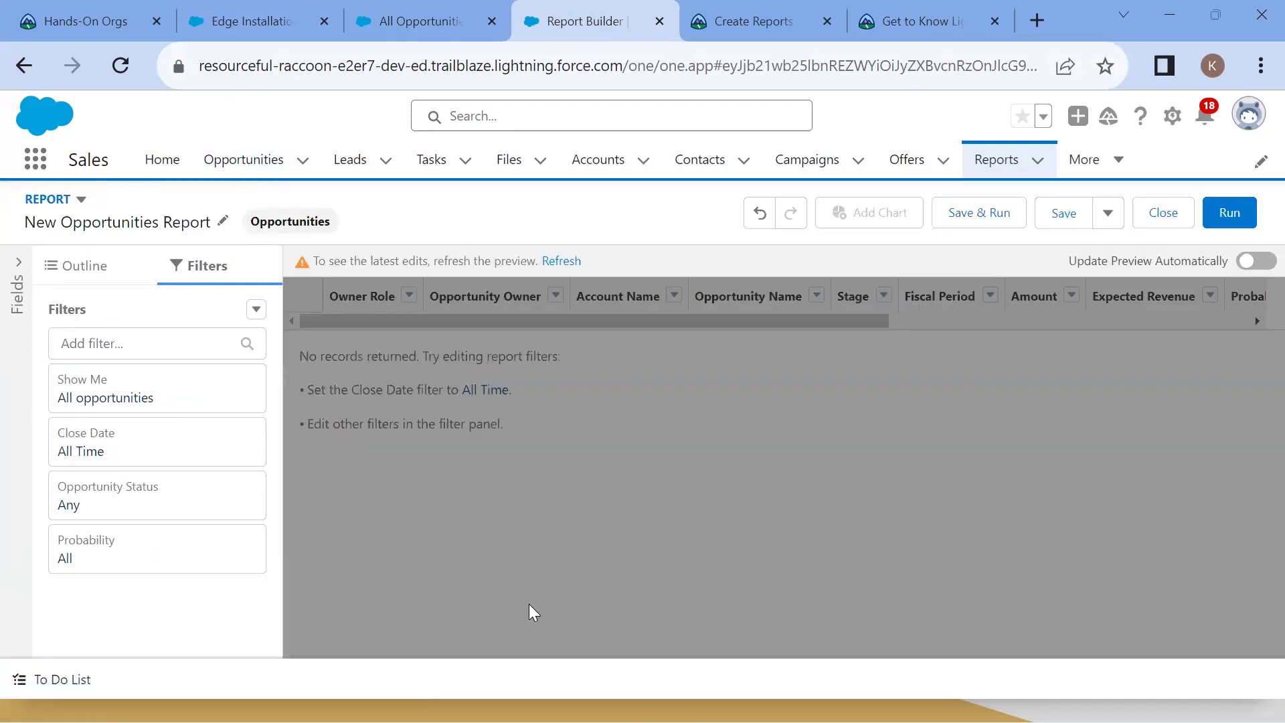
click(560, 262)
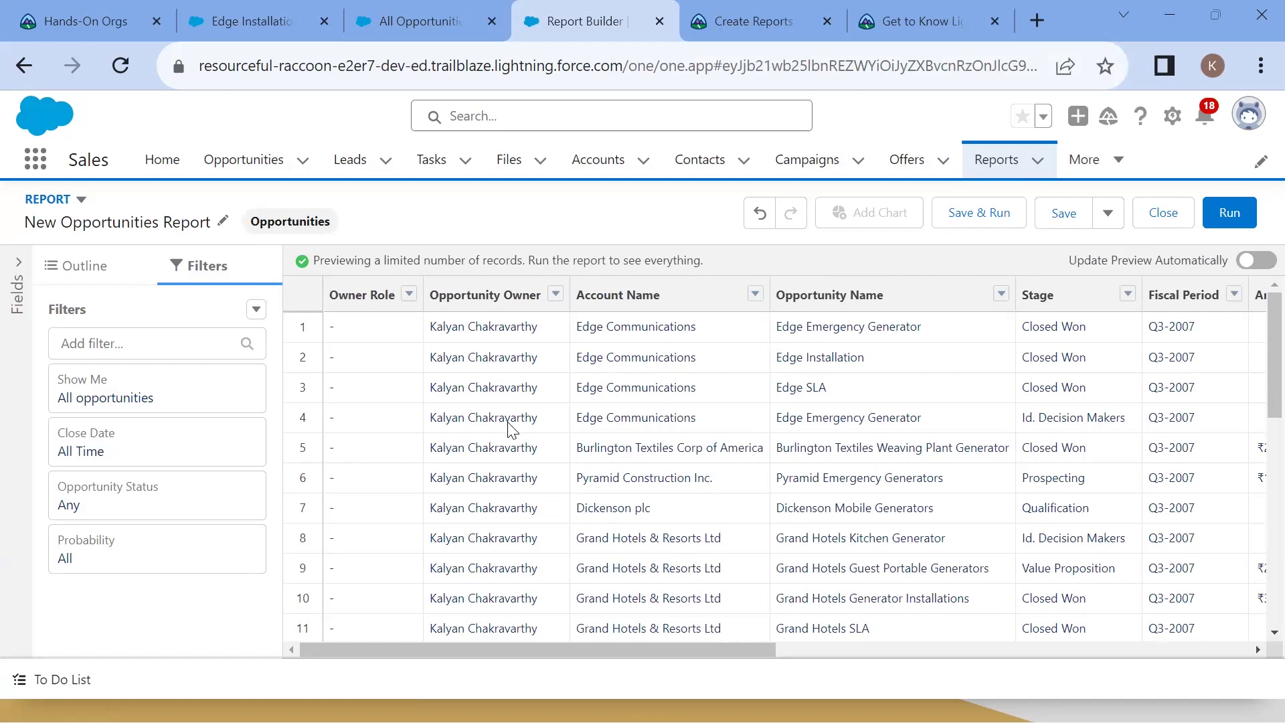
Review the Show Me filter's role hierarchy and its scope options, keeping All opportunities
click(118, 400)
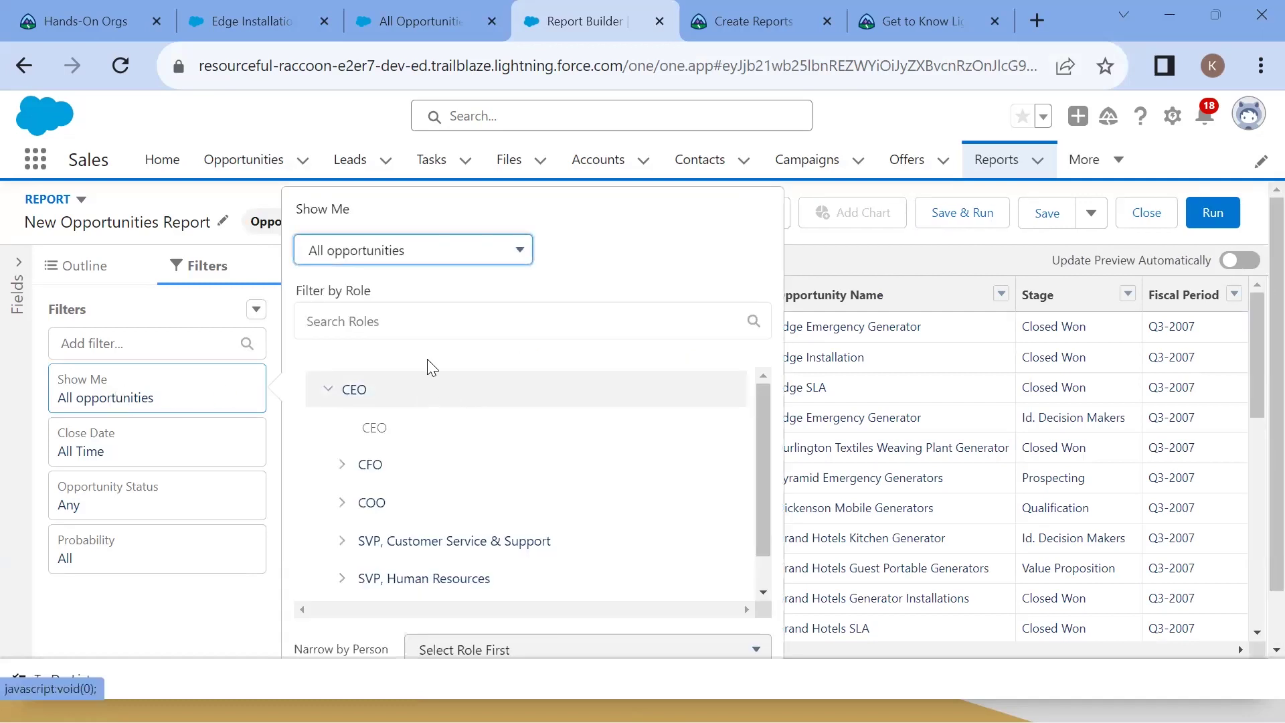
scroll(428, 435, down, 5)
scroll(402, 435, up, 2)
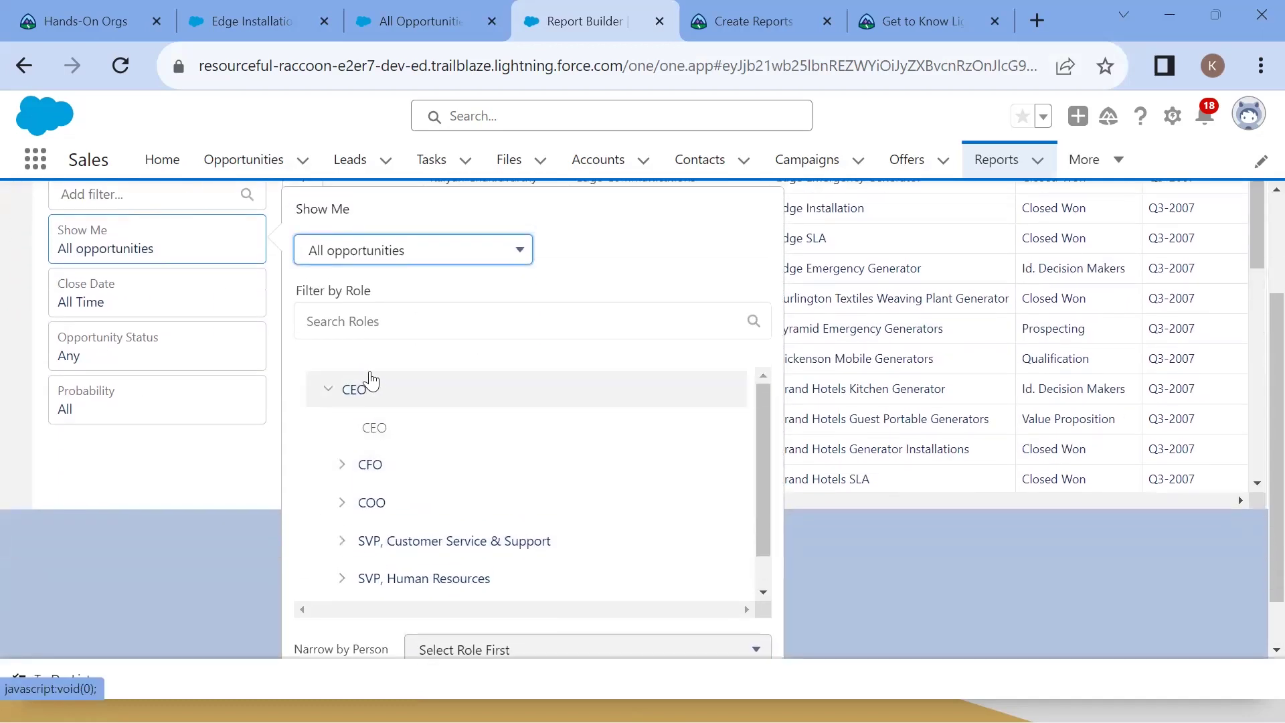
scroll(371, 381, up, 3)
click(405, 258)
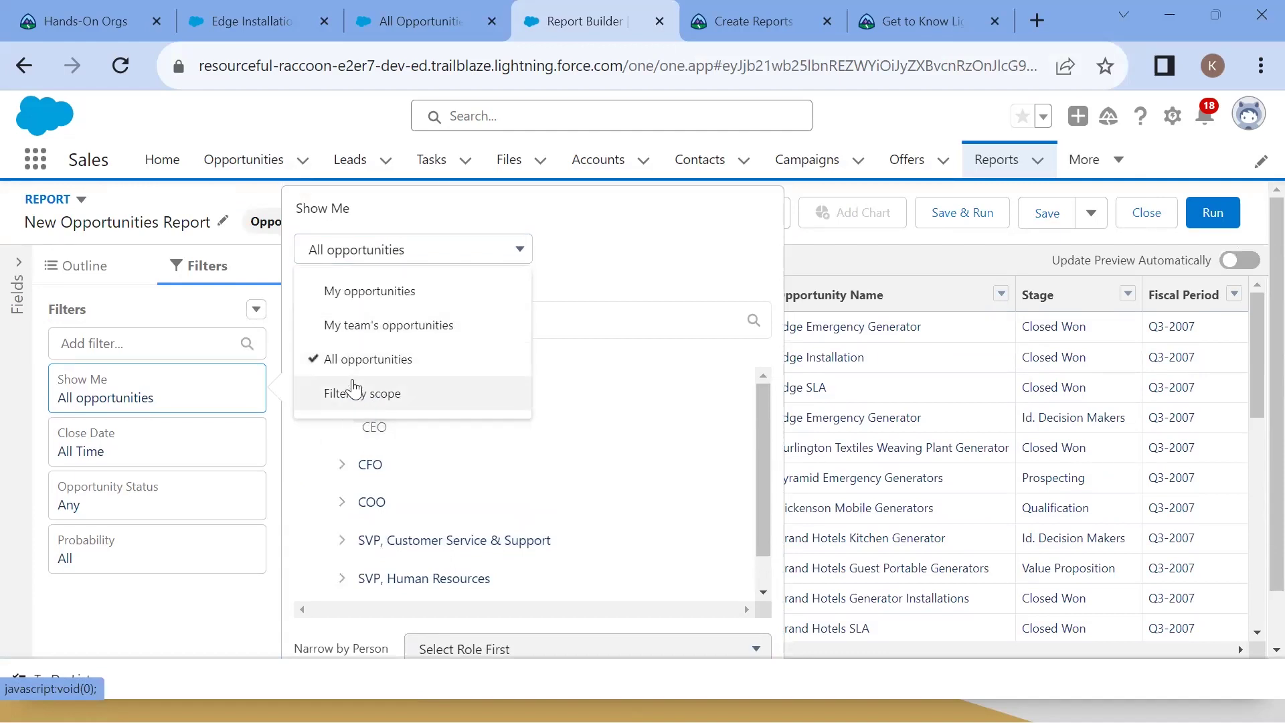
click(715, 247)
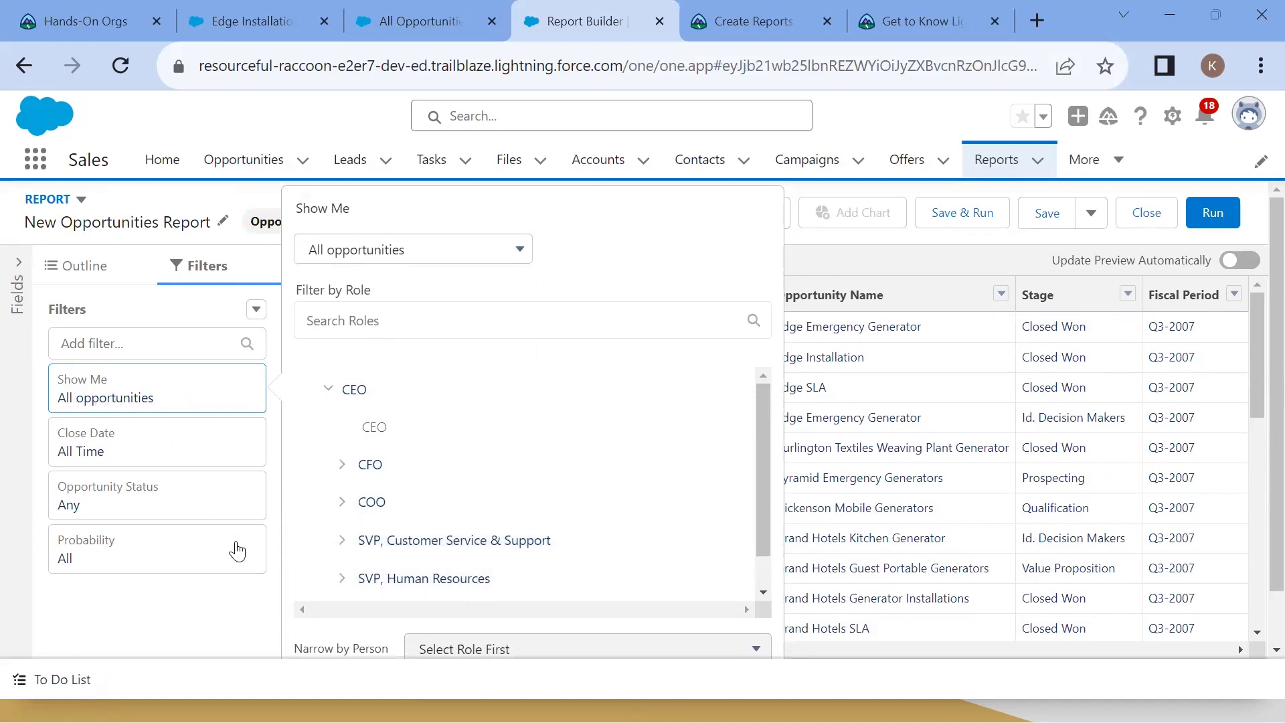
Set the Opportunity Status filter to Closed Won, refresh the preview and check the Stage column
click(148, 514)
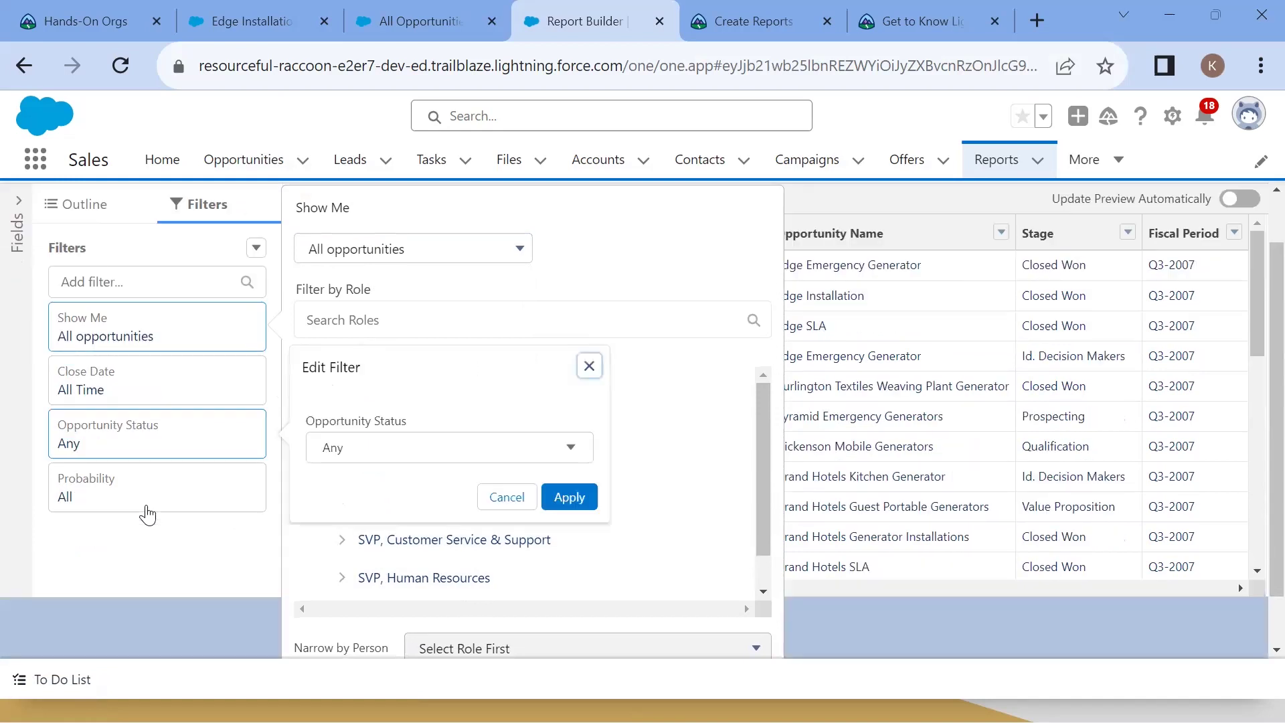
click(406, 459)
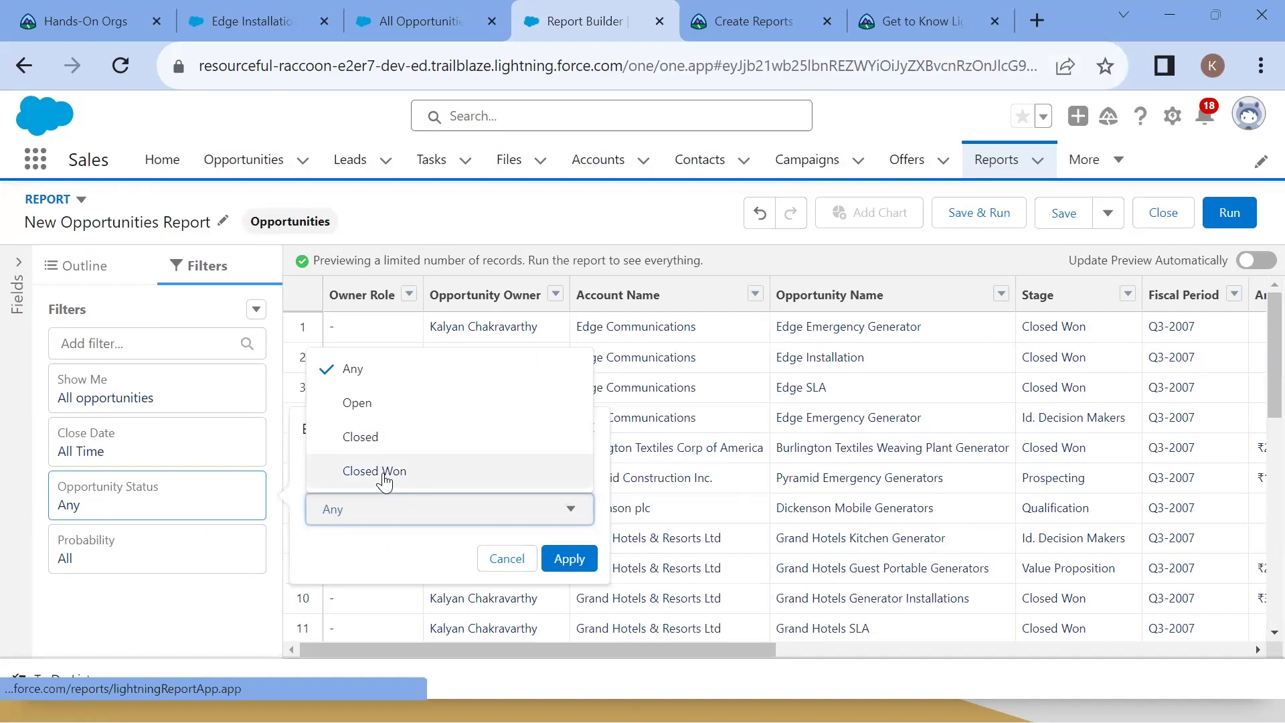
click(384, 472)
click(569, 562)
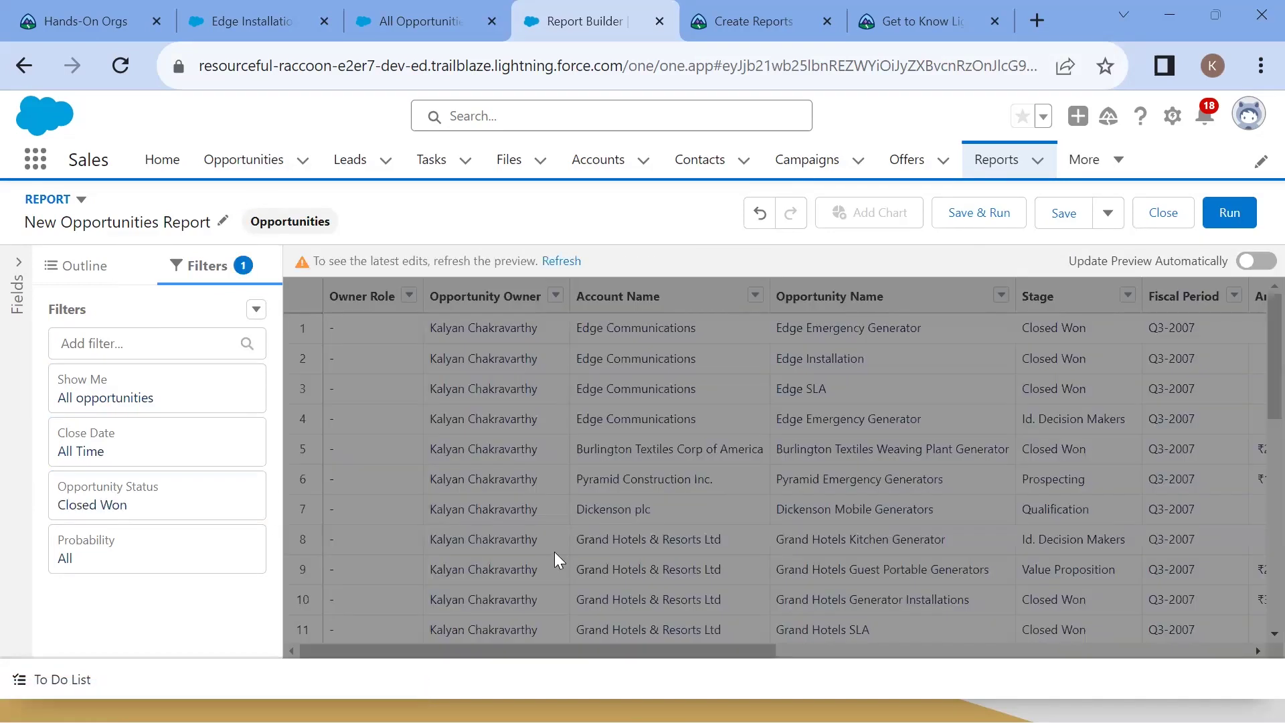
click(565, 265)
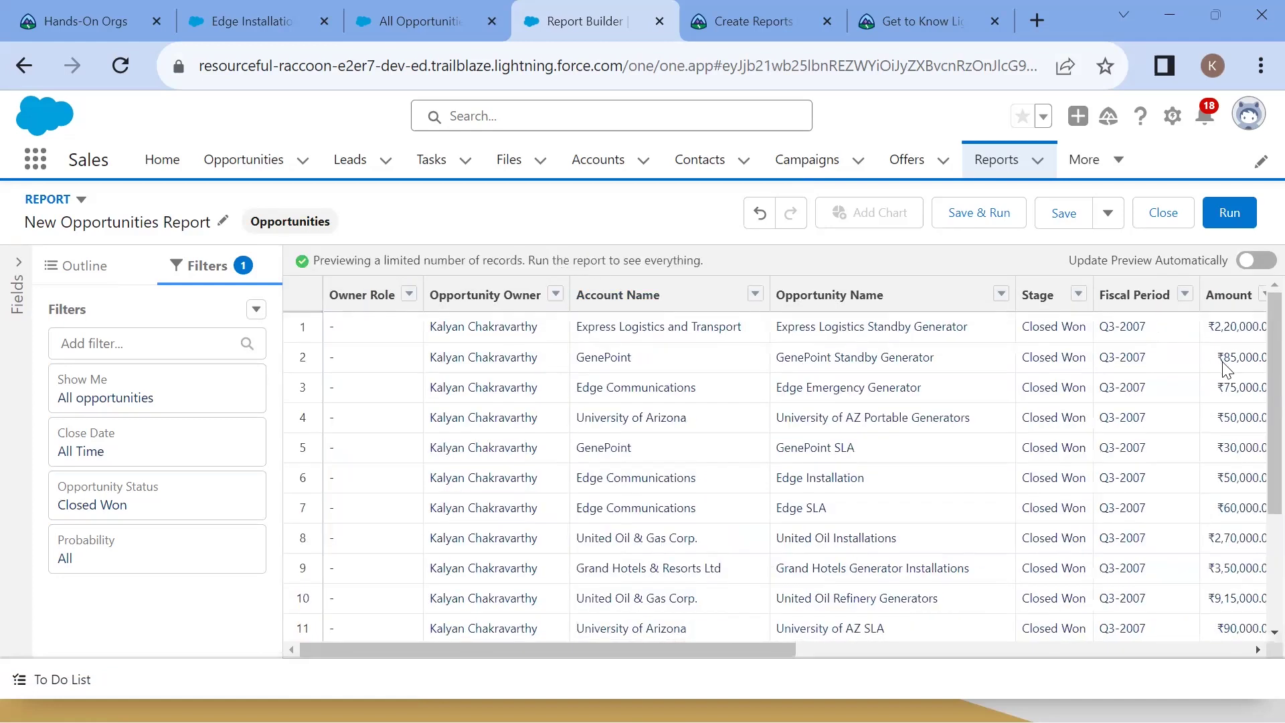
scroll(1118, 453, down, 3)
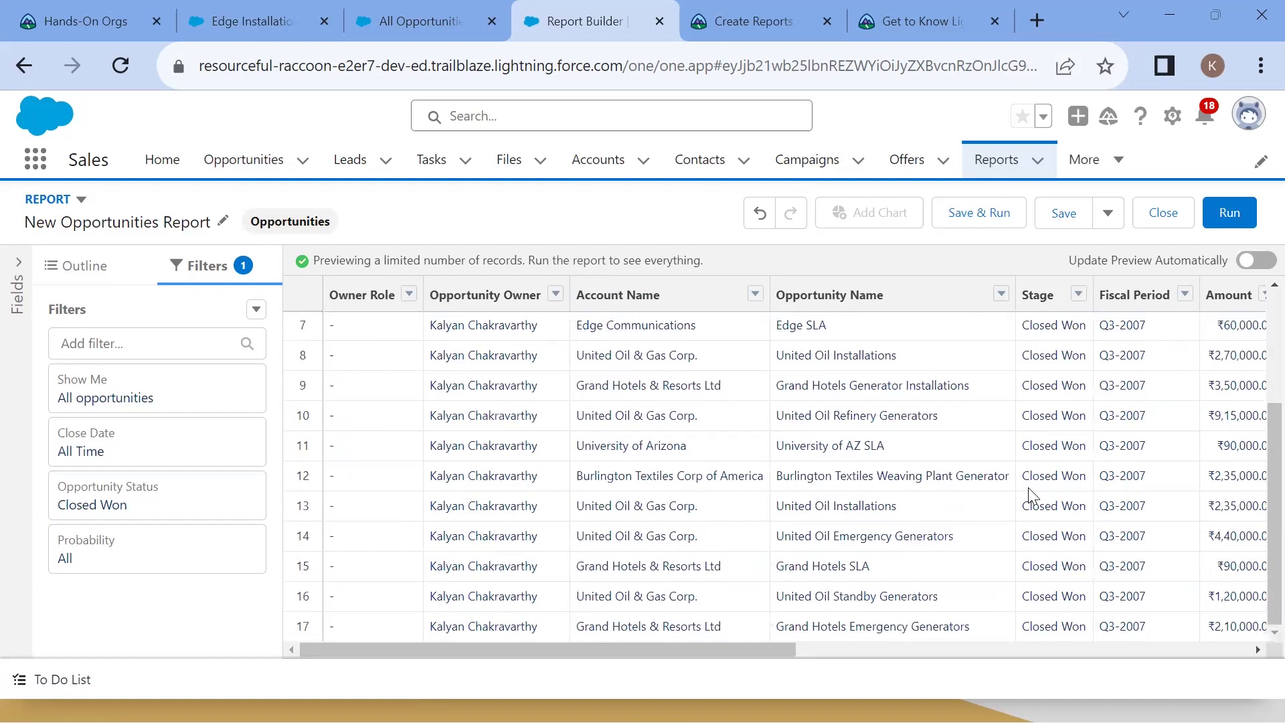
scroll(1084, 577, up, 3)
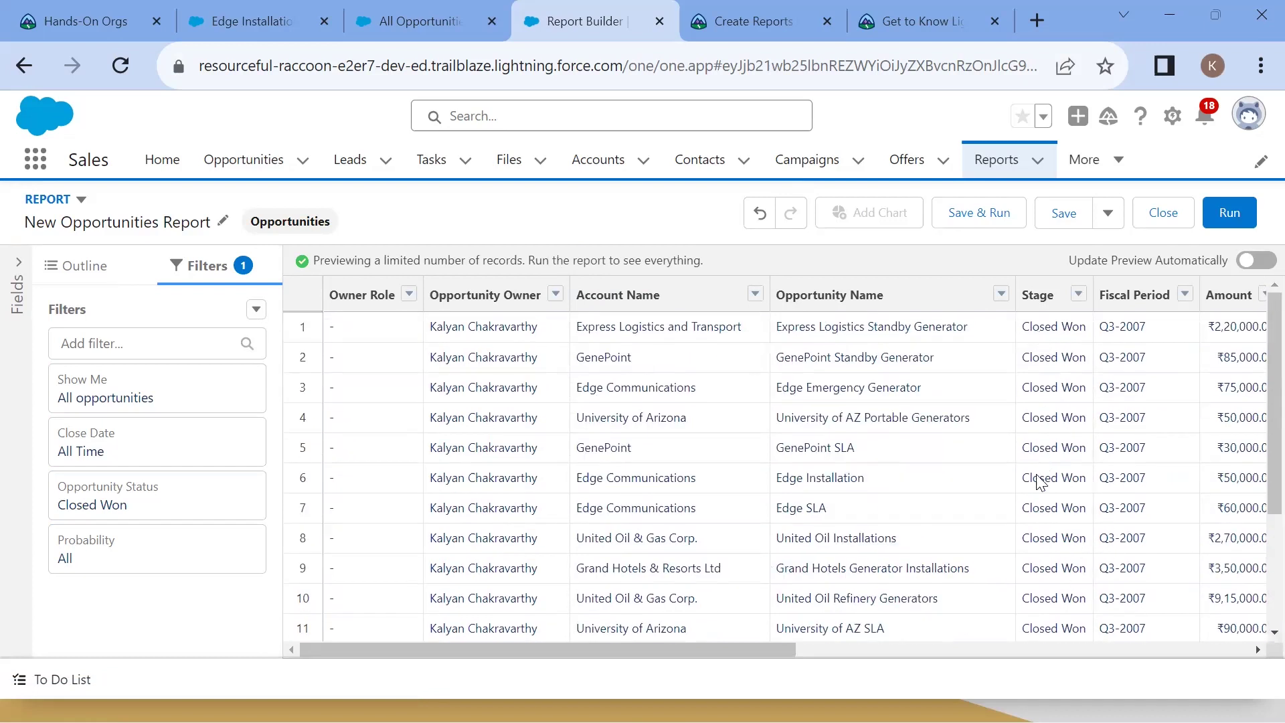
Set the Opportunity Status filter back to Any, refresh the preview and review the stages of the listed opportunities
click(190, 500)
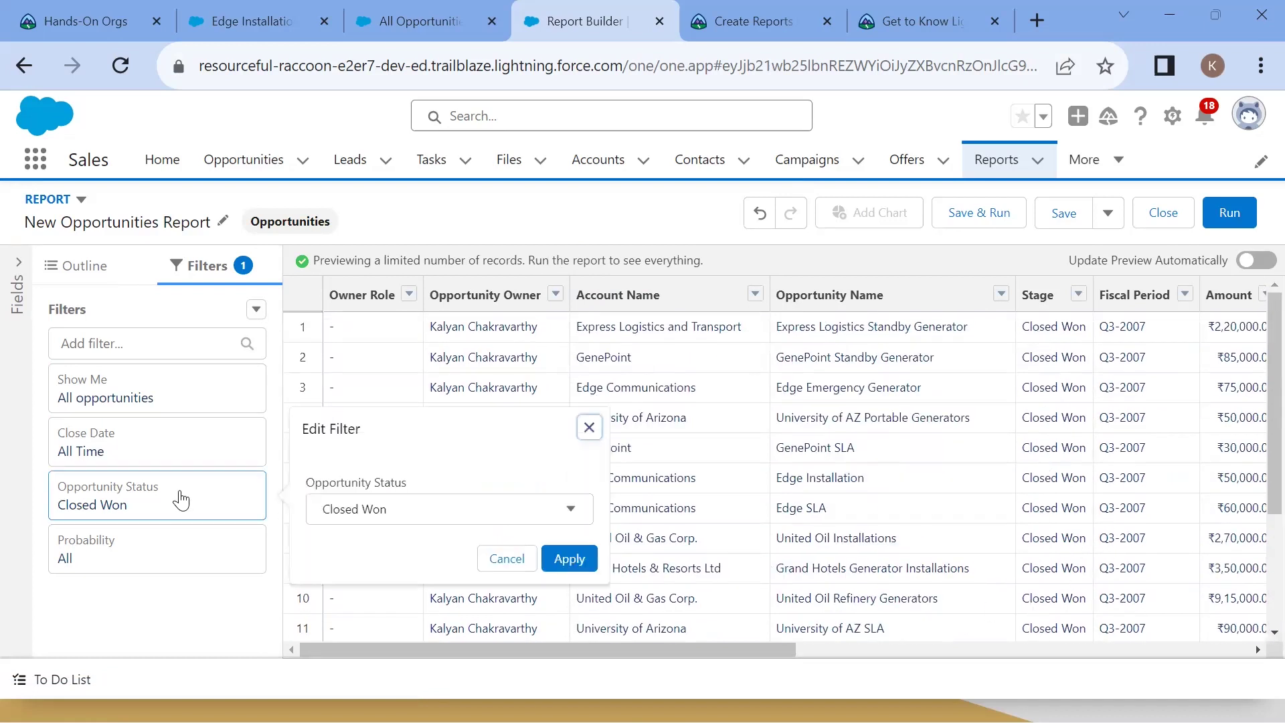
click(402, 509)
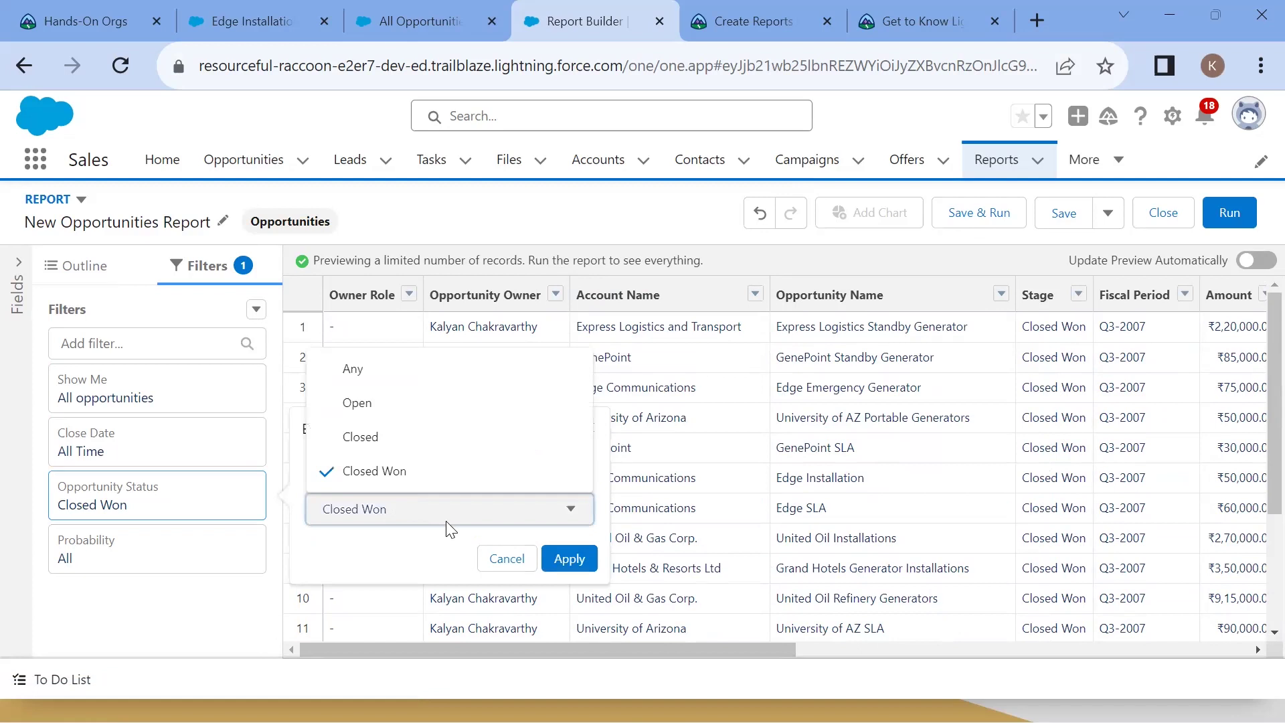
click(372, 379)
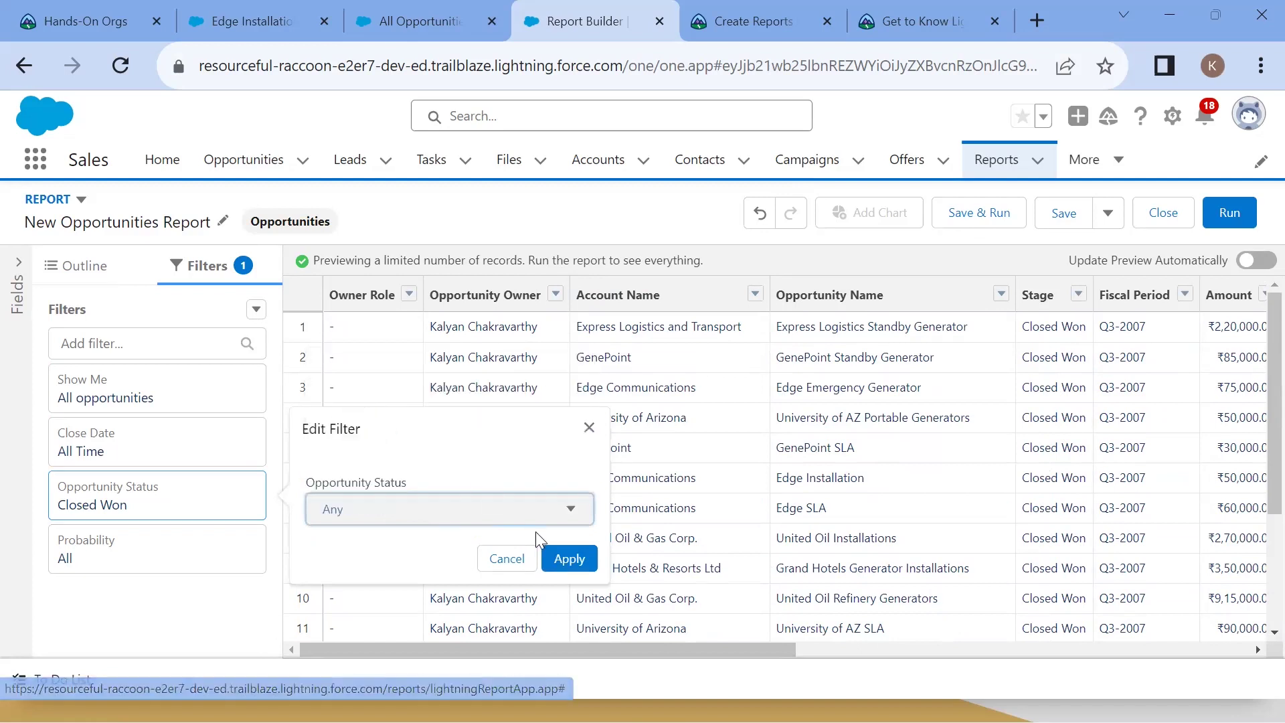
click(565, 559)
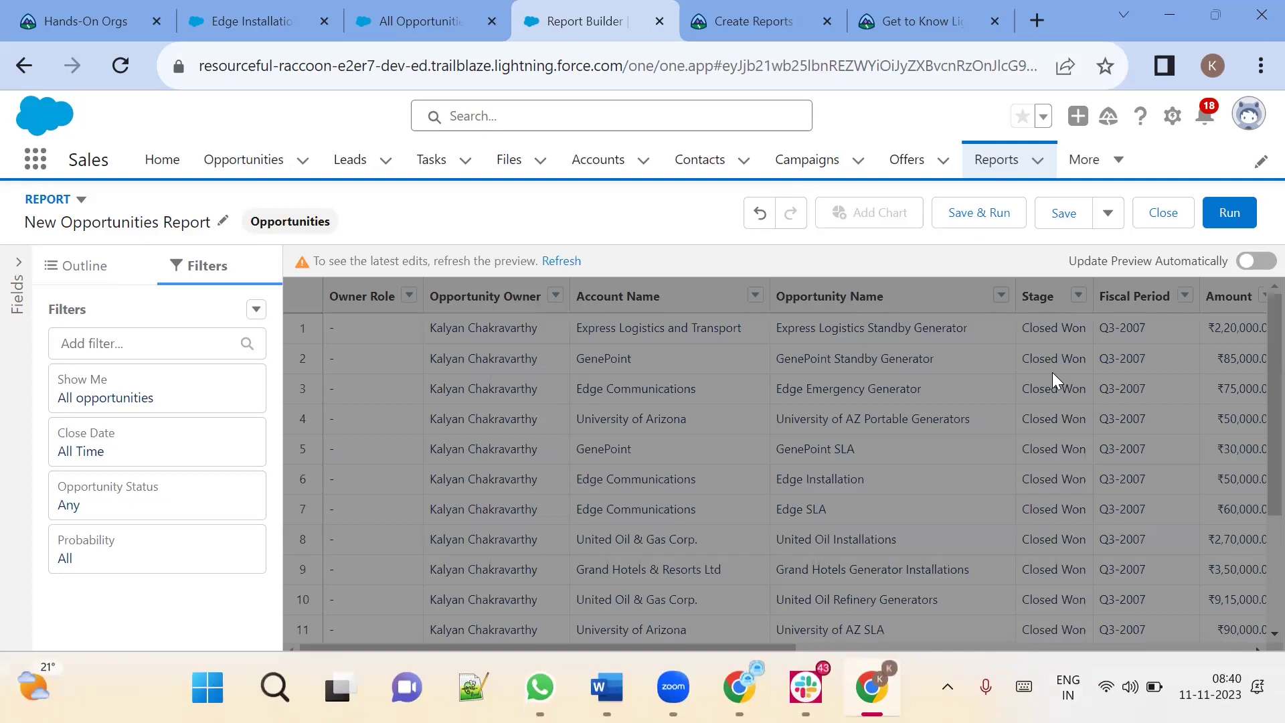
click(561, 262)
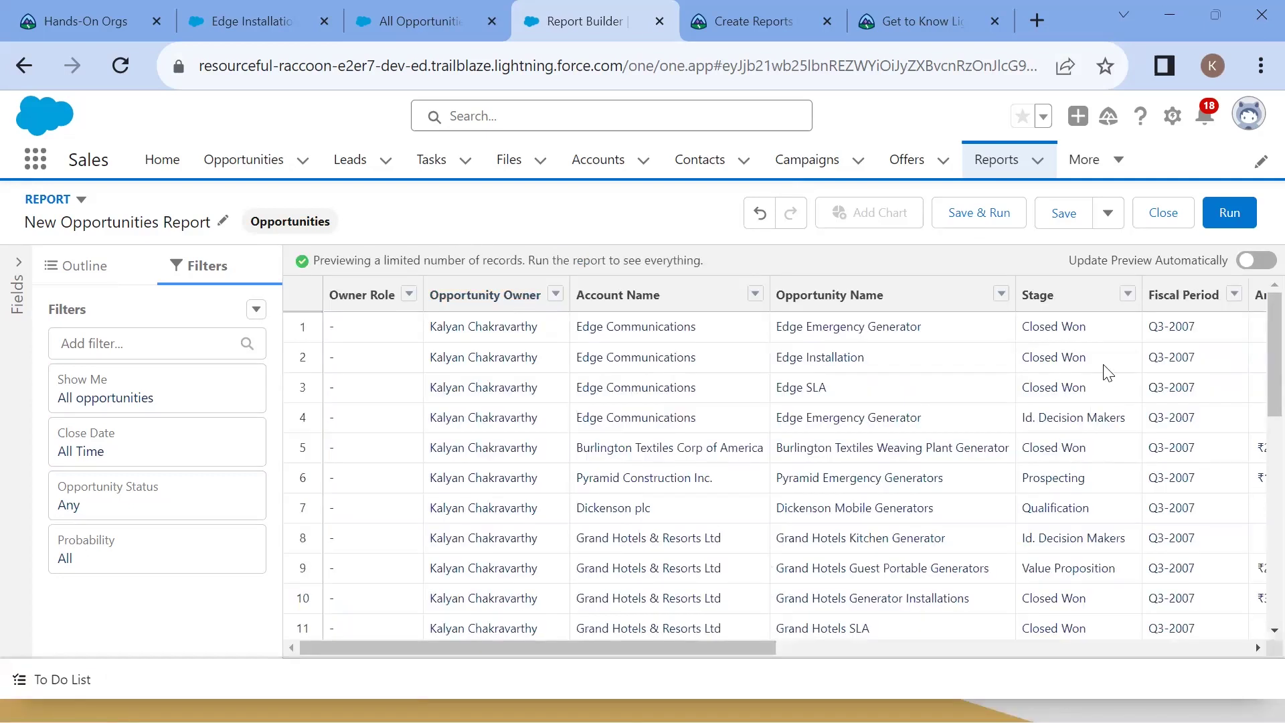
scroll(1076, 551, down, 3)
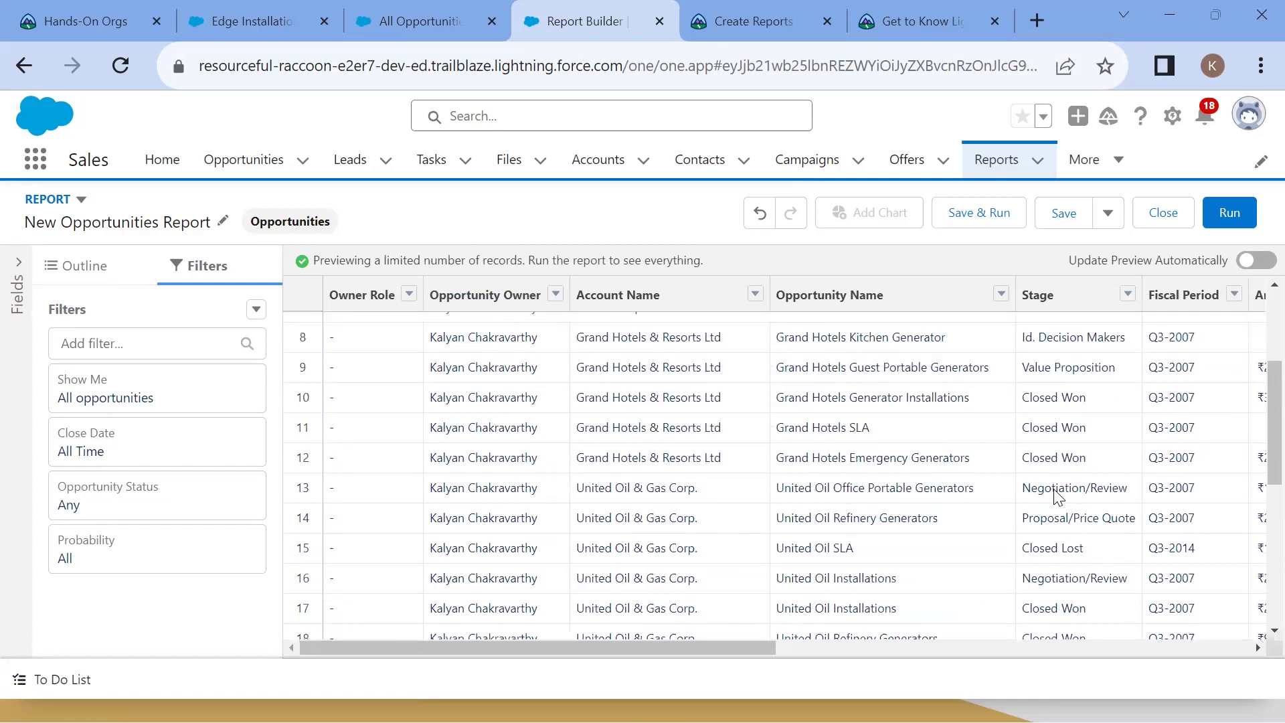
double_click(1058, 497)
drag(1058, 497, 1086, 498)
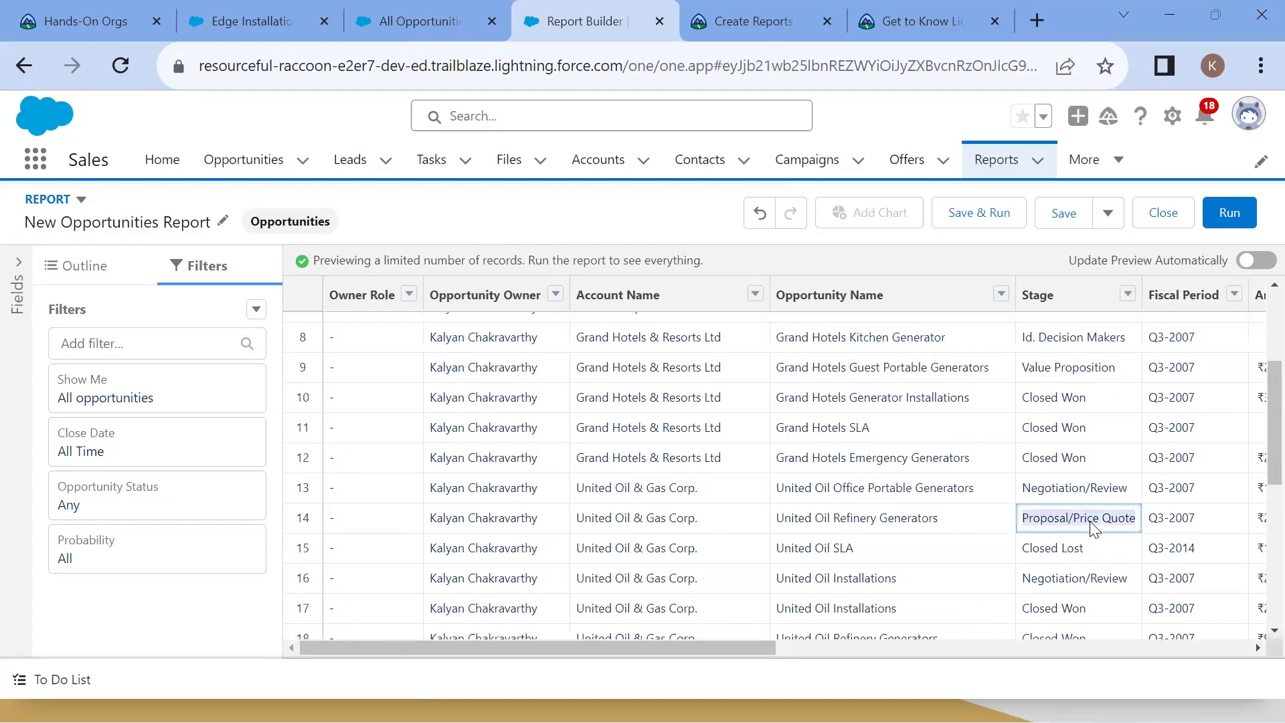
Set the Opportunity Status filter to Closed Won, refresh the report preview and review the listed opportunities
click(172, 501)
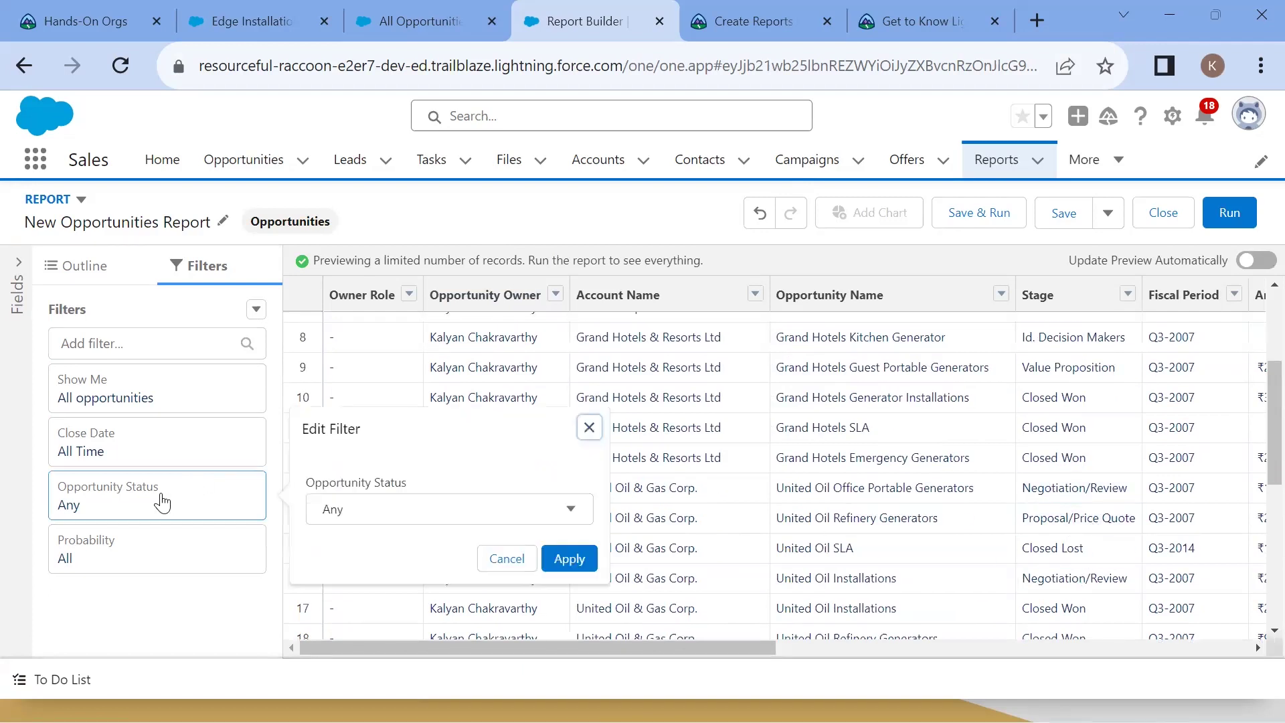
click(373, 516)
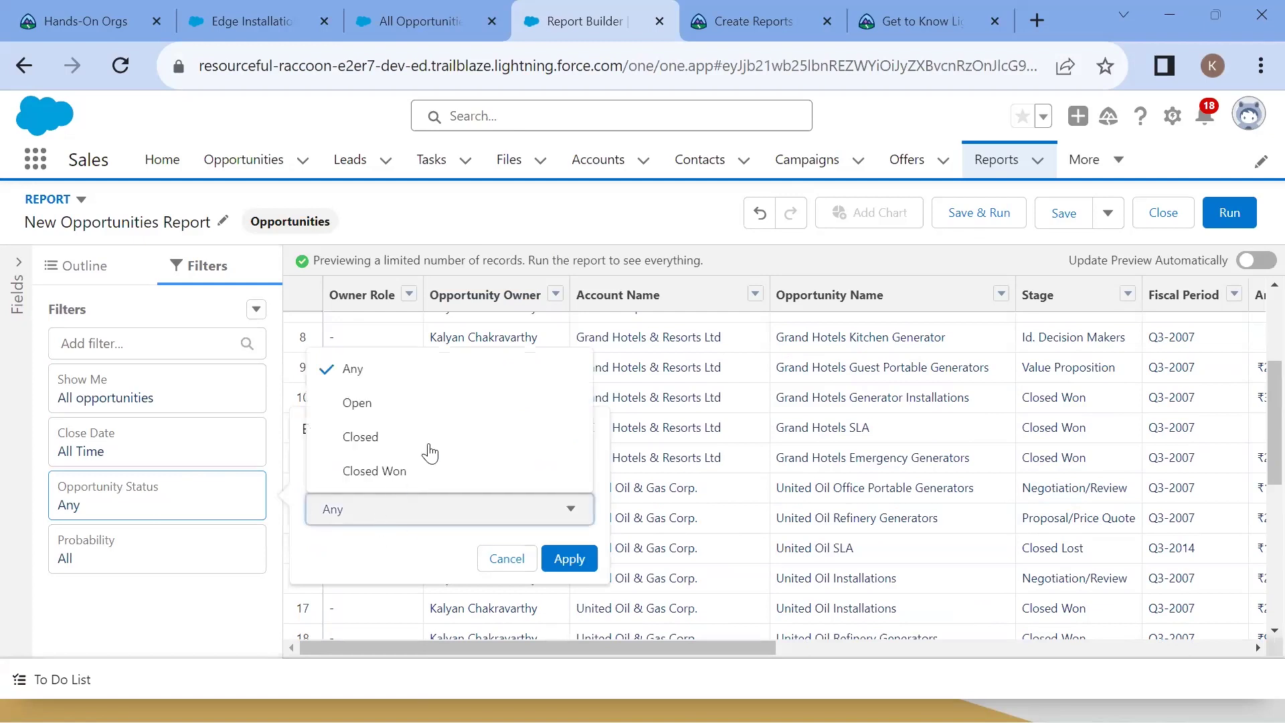
click(378, 472)
click(566, 561)
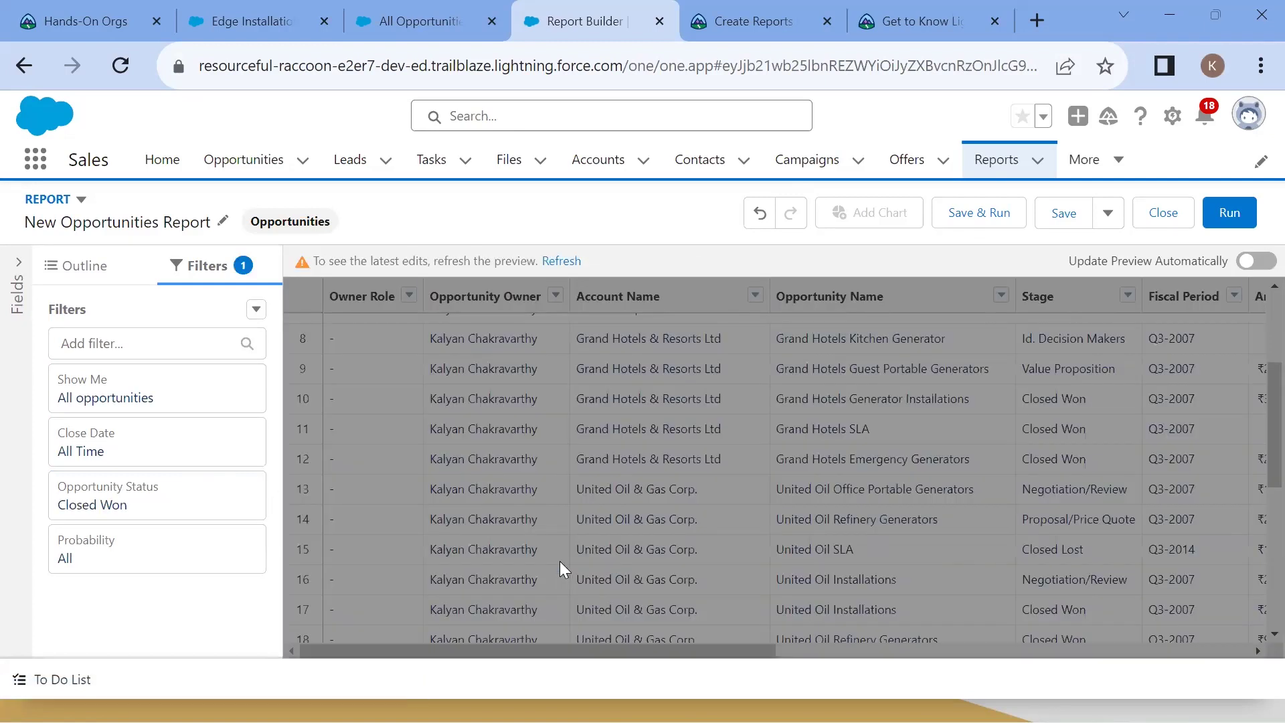
click(558, 263)
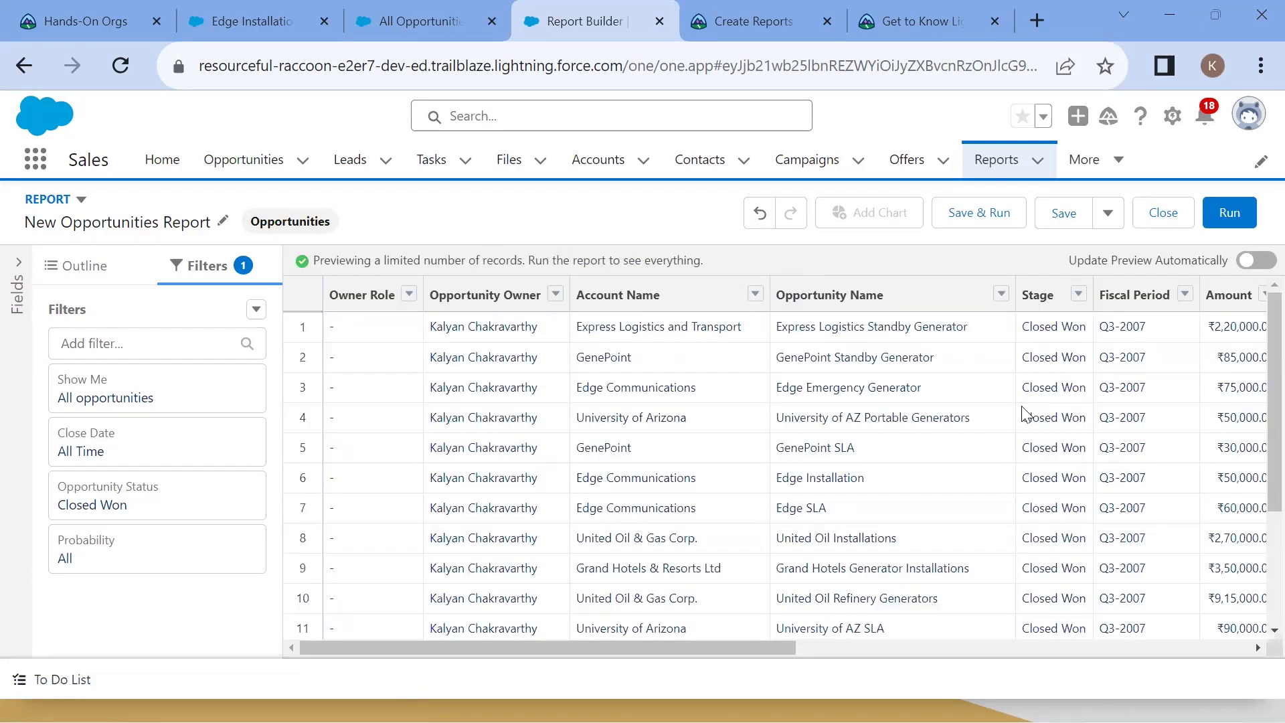
scroll(1058, 468, down, 3)
scroll(1063, 536, up, 3)
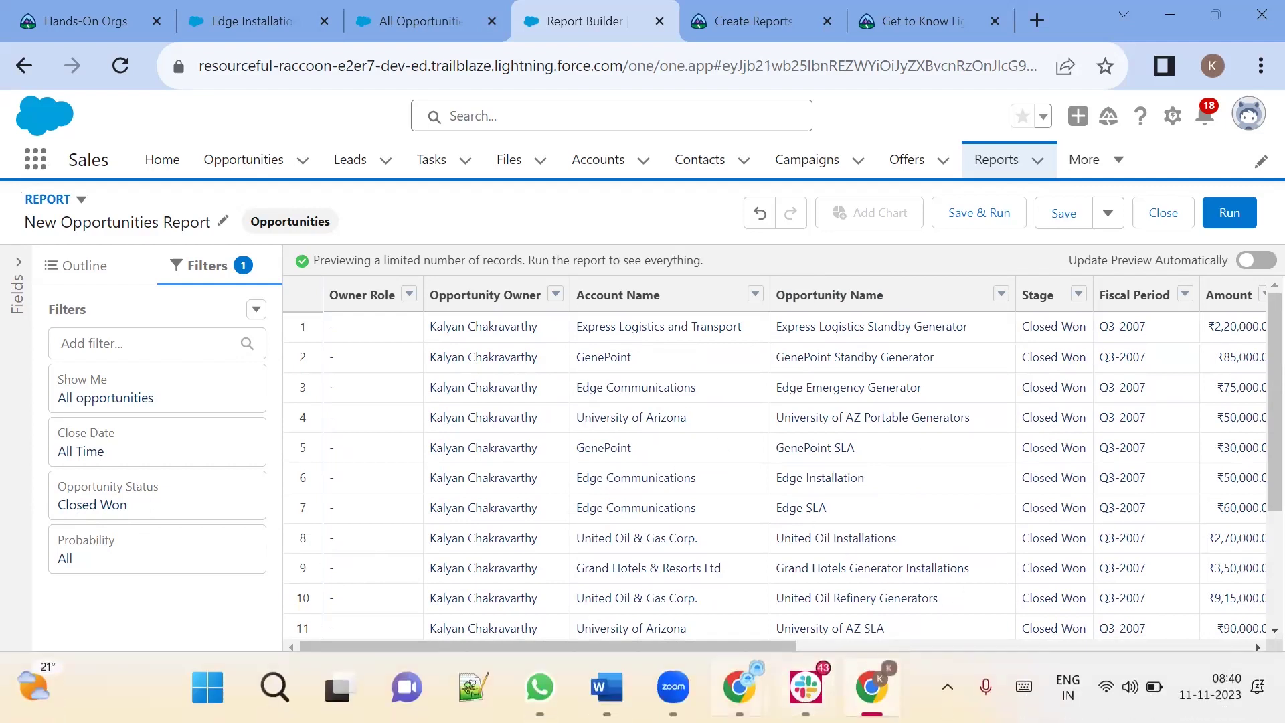
mouse_move(739, 687)
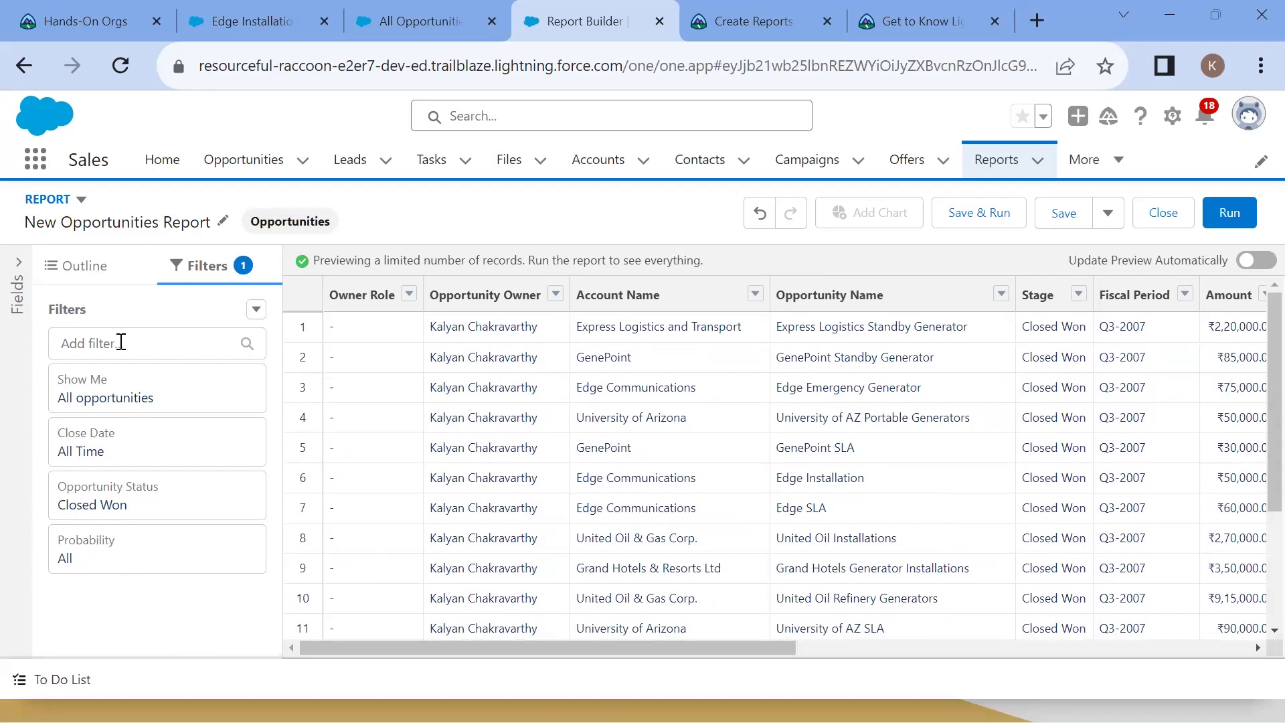
Set the Probability filter to > 50%, refresh the report preview and review the listed opportunities
click(133, 561)
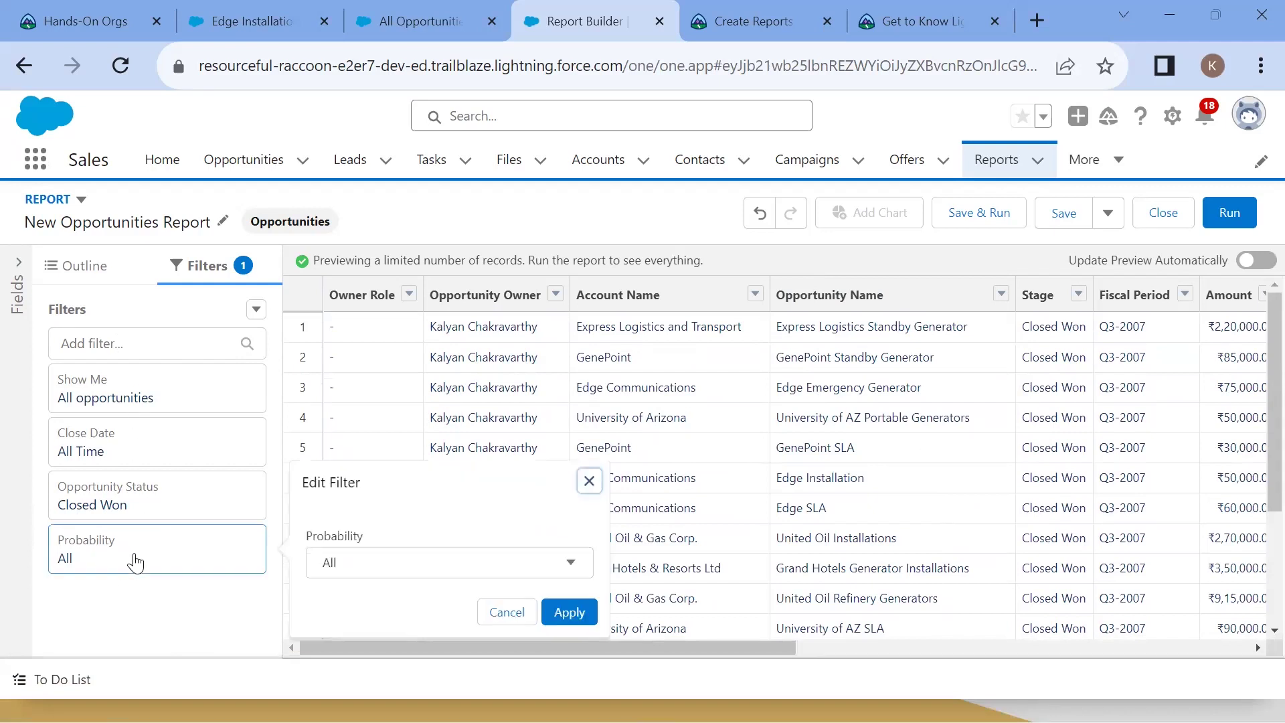
click(468, 572)
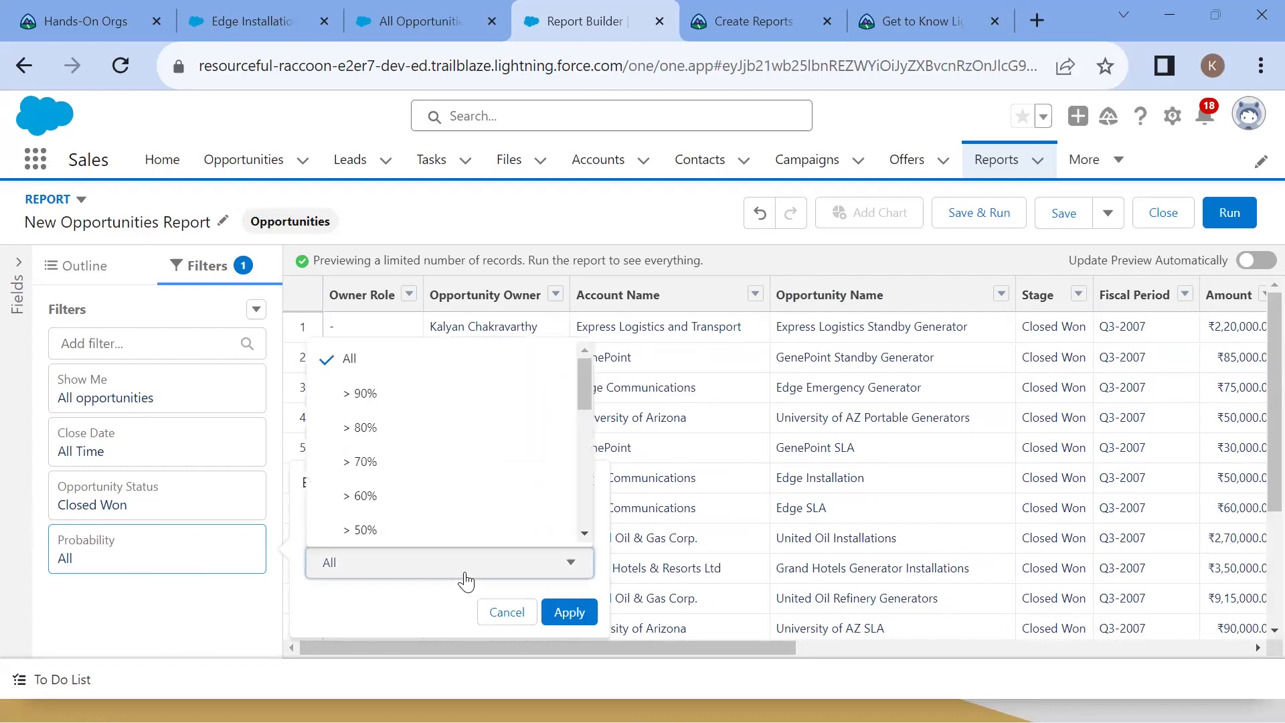
click(413, 535)
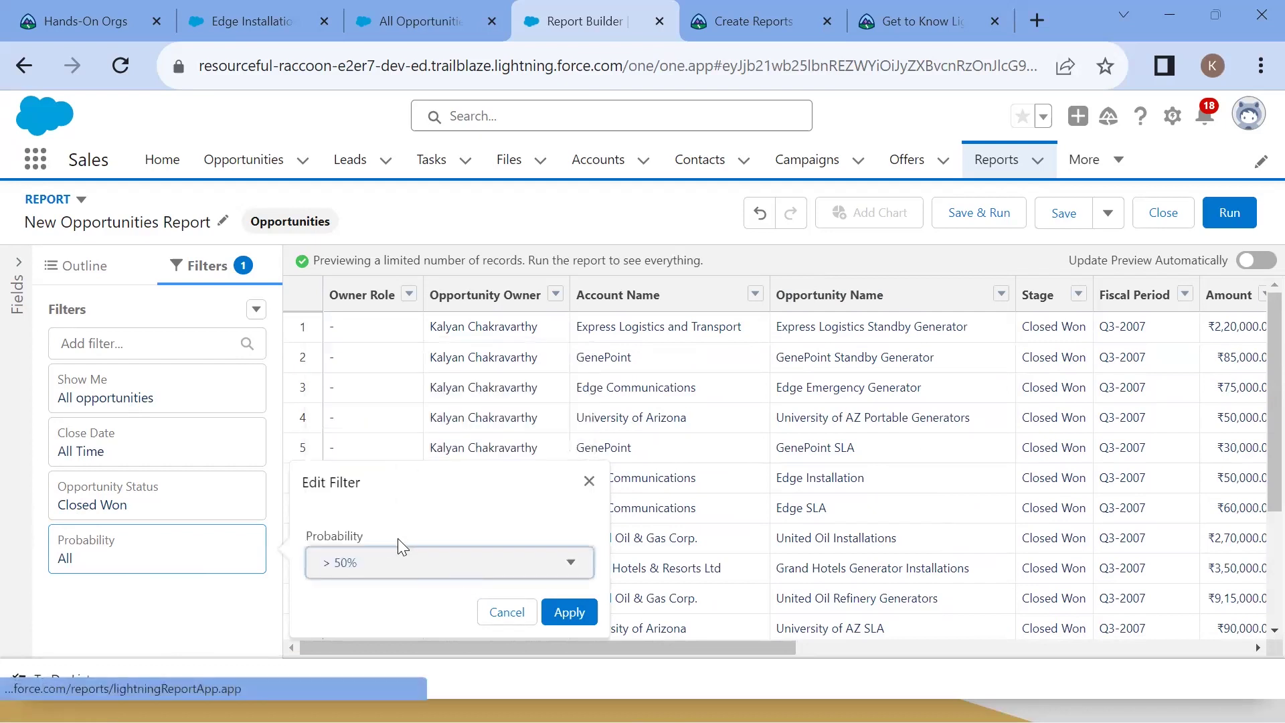
click(561, 624)
click(559, 262)
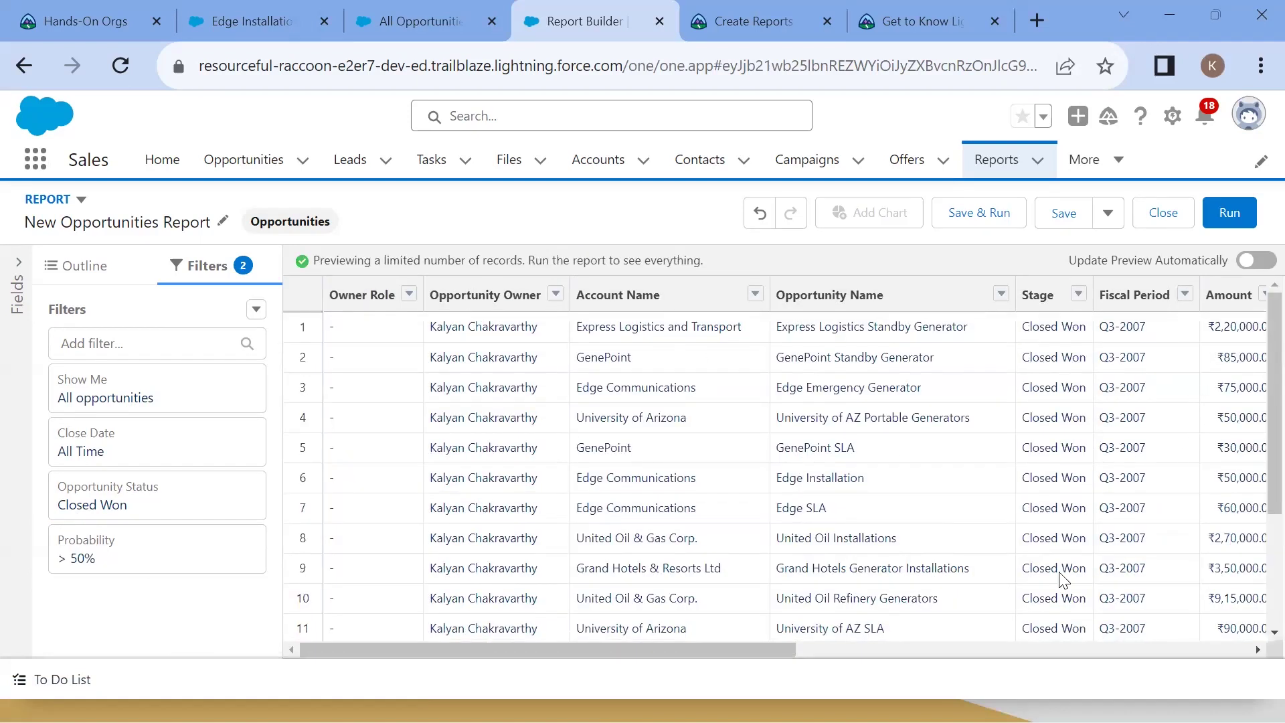
scroll(1035, 439, down, 3)
scroll(984, 580, up, 3)
Set the Probability filter back to All and refresh the report preview
click(147, 570)
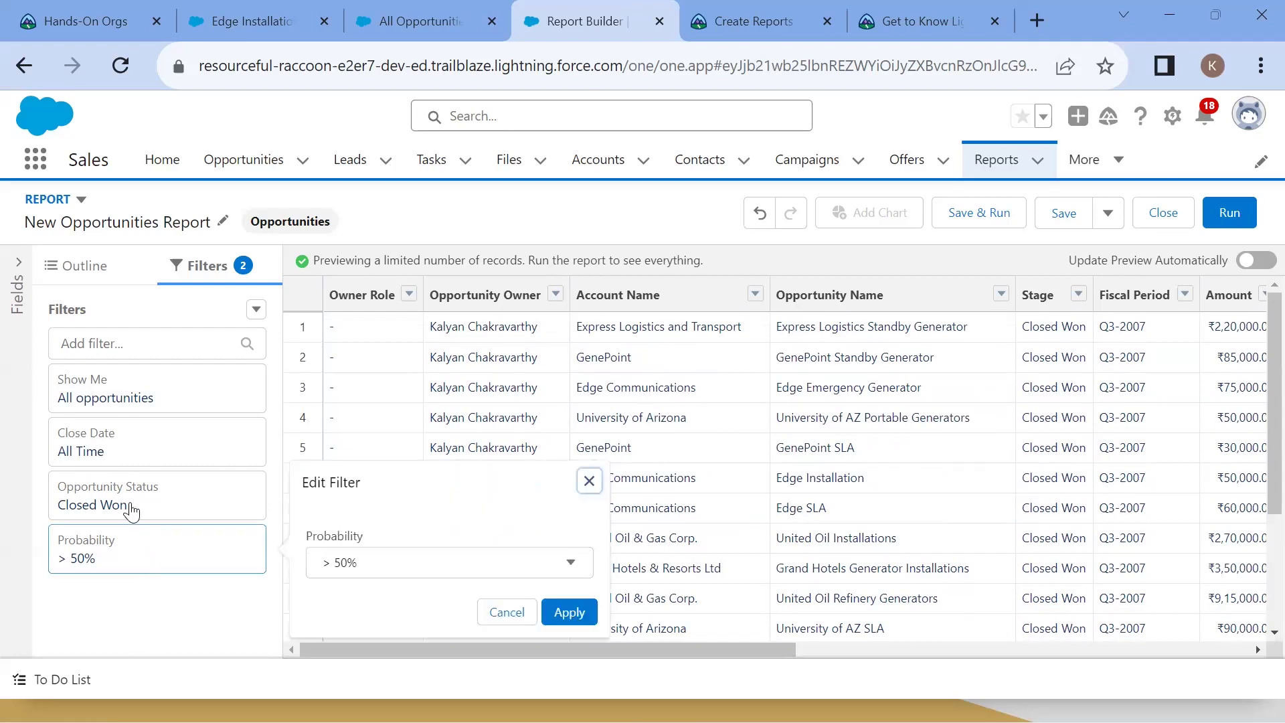
click(403, 571)
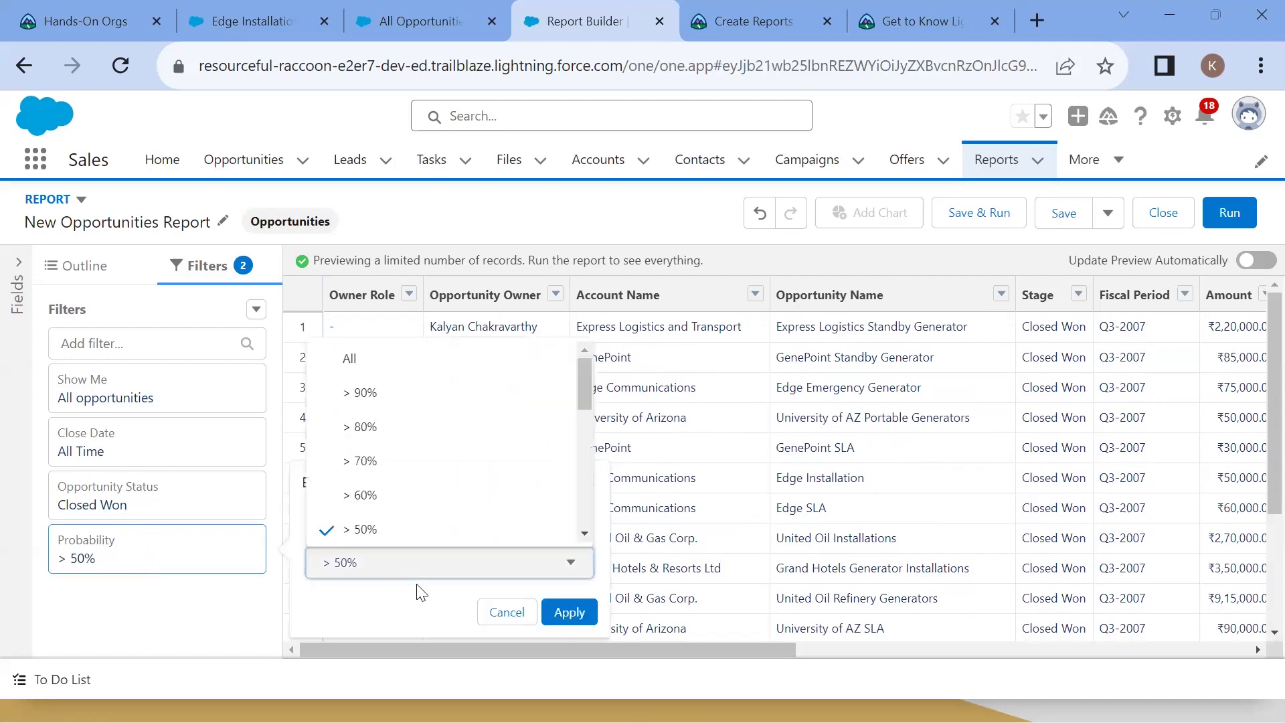
click(348, 360)
click(569, 613)
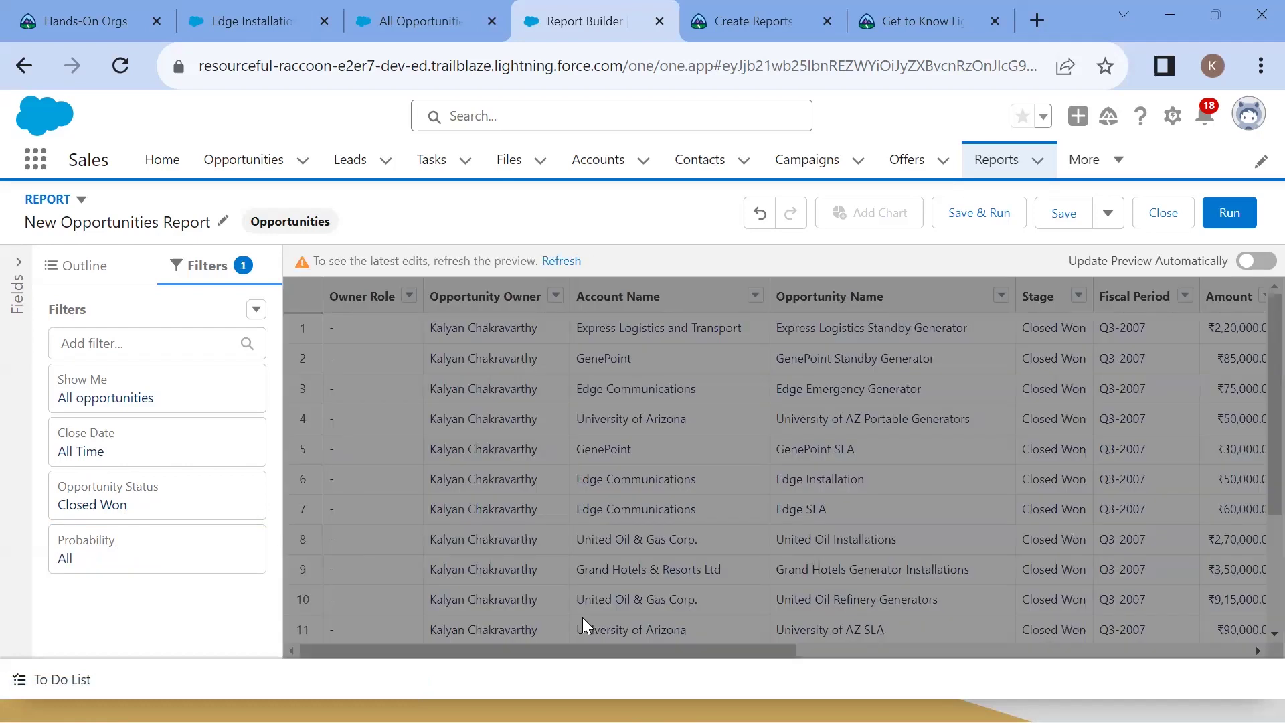
click(562, 261)
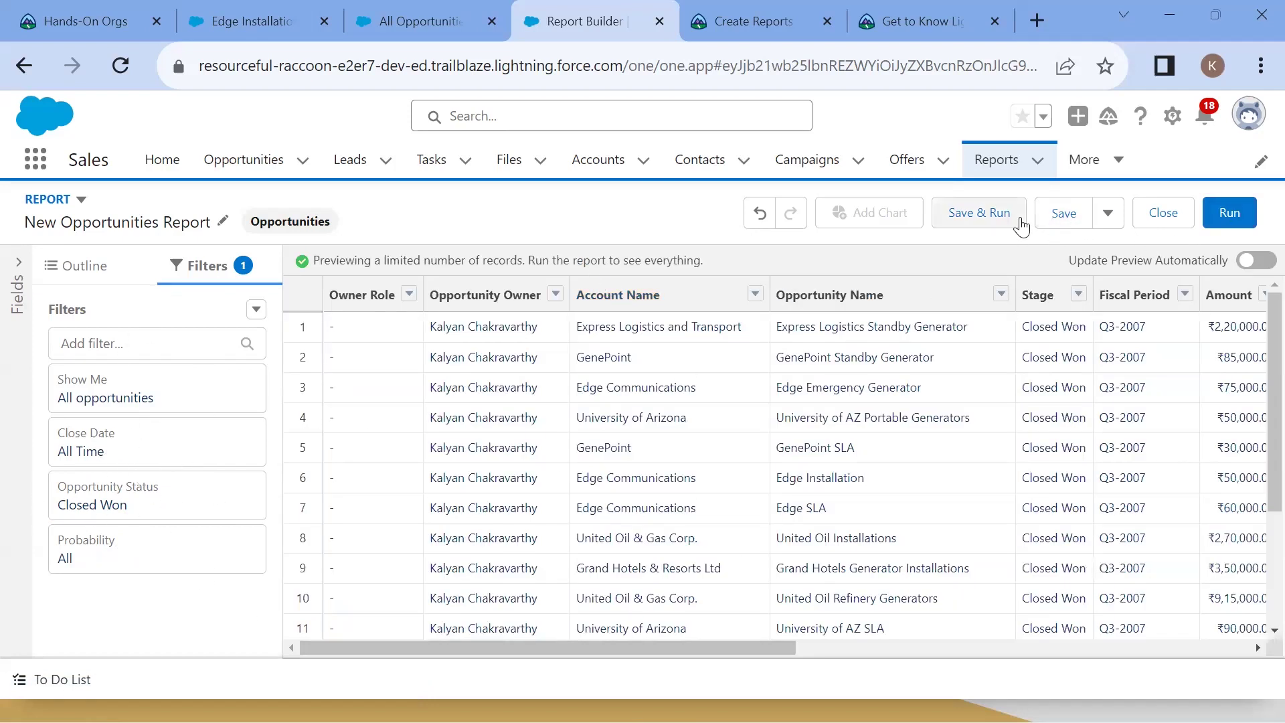
Start saving and running the report, name it New Opportunities Report 1 and have its unique name generated
click(997, 224)
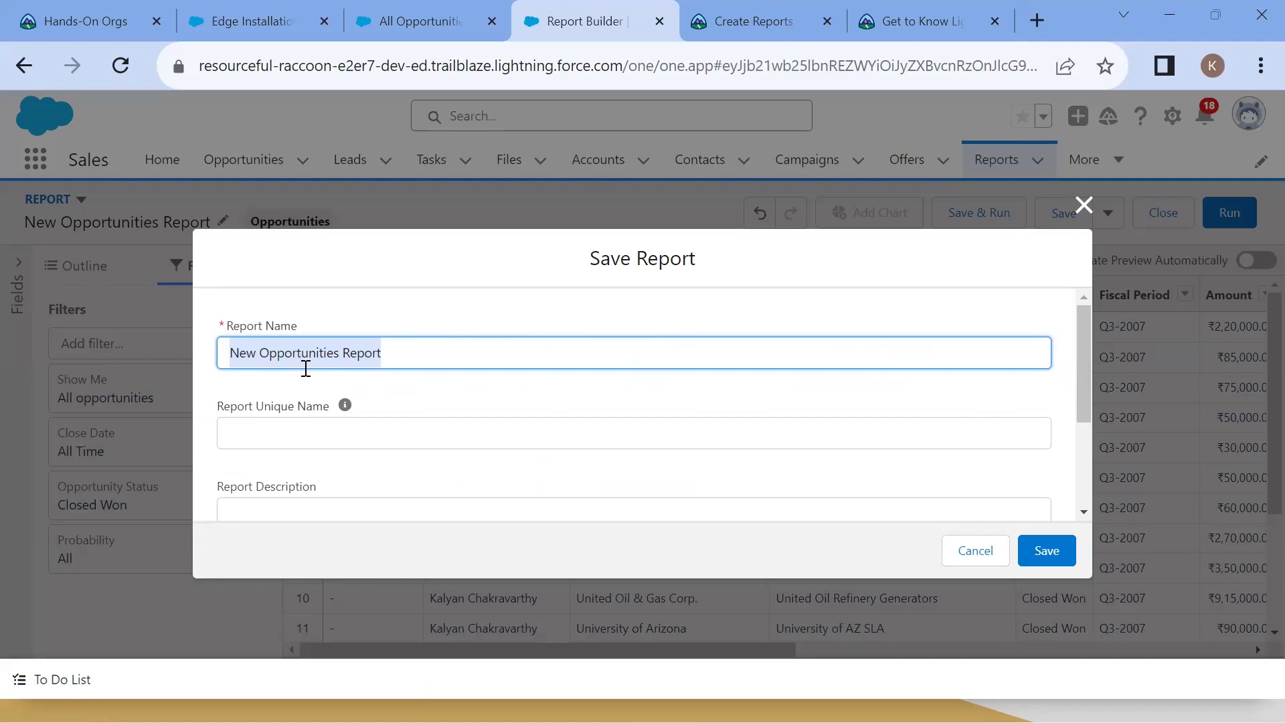
click(419, 359)
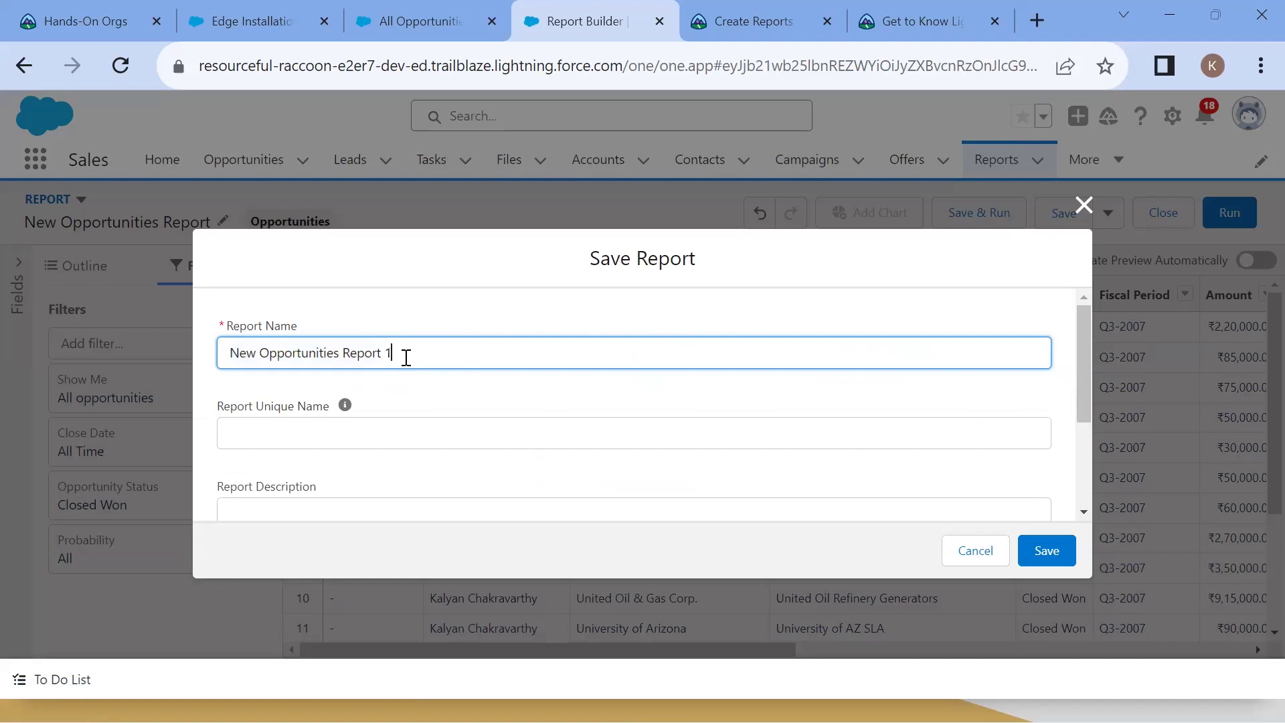
click(303, 442)
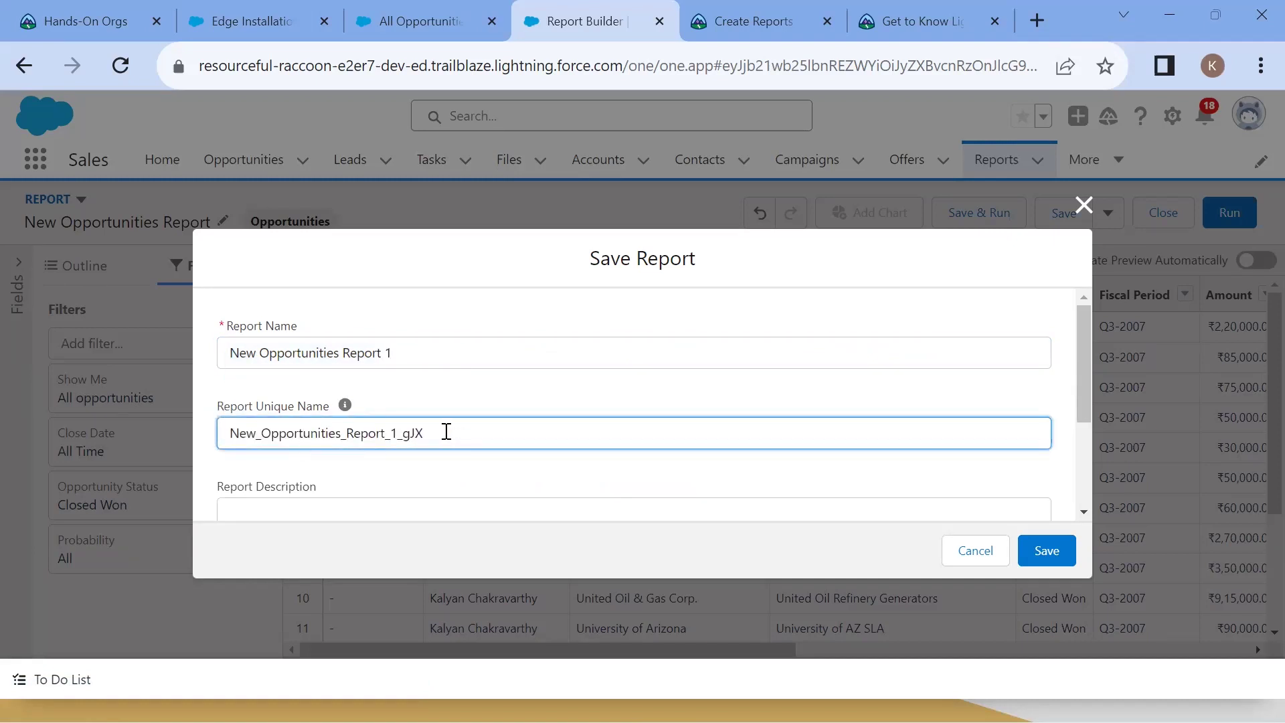
click(446, 355)
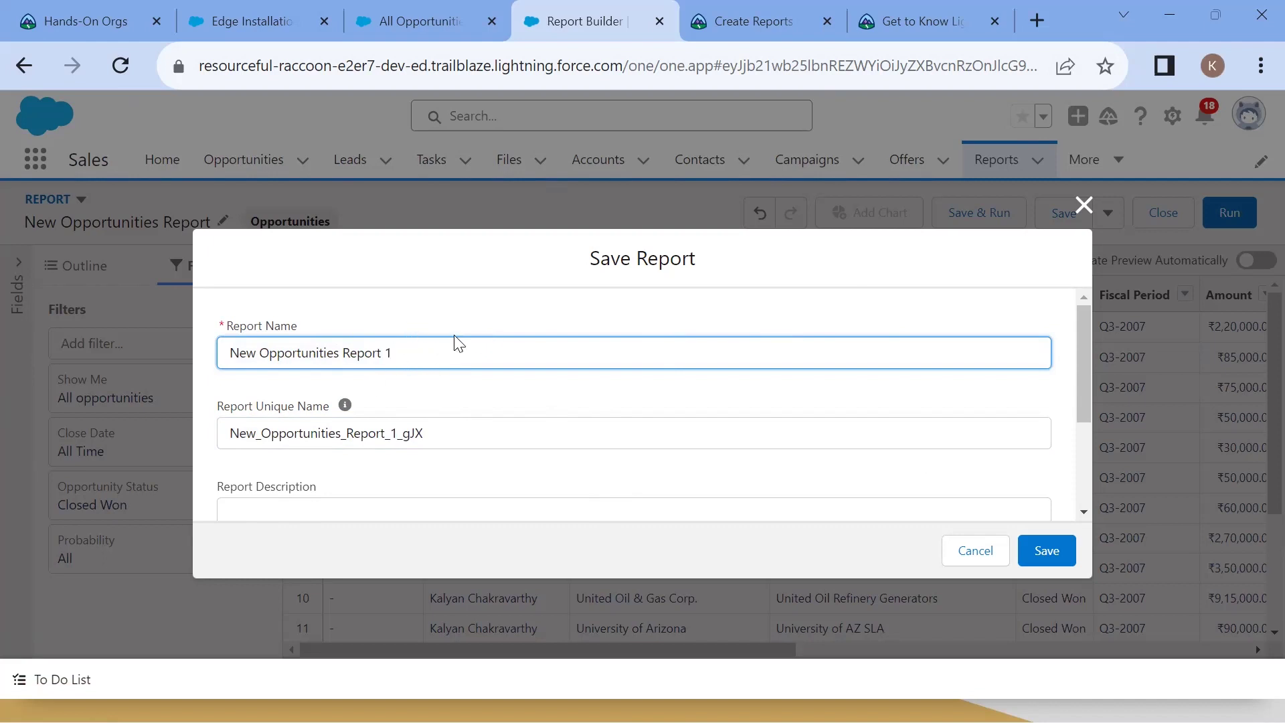
click(462, 433)
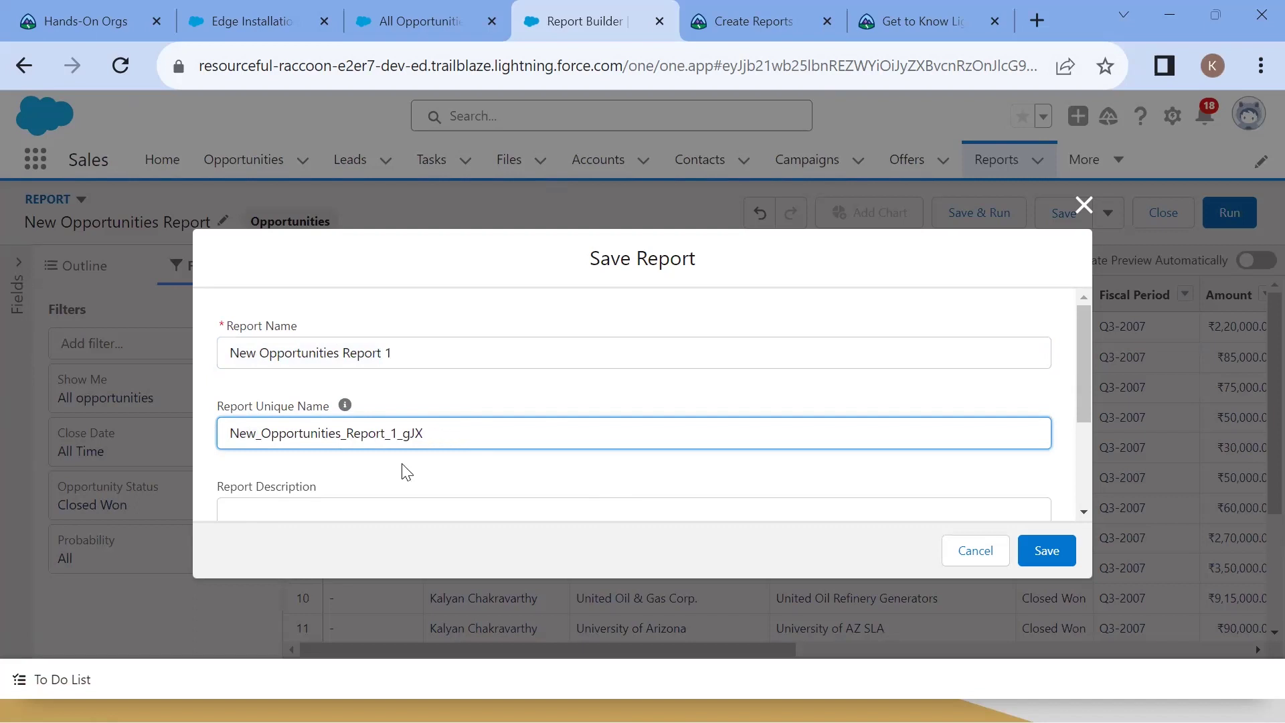
Enter Report 1 as the report's description and check which folder it will be saved in
scroll(545, 384, down, 3)
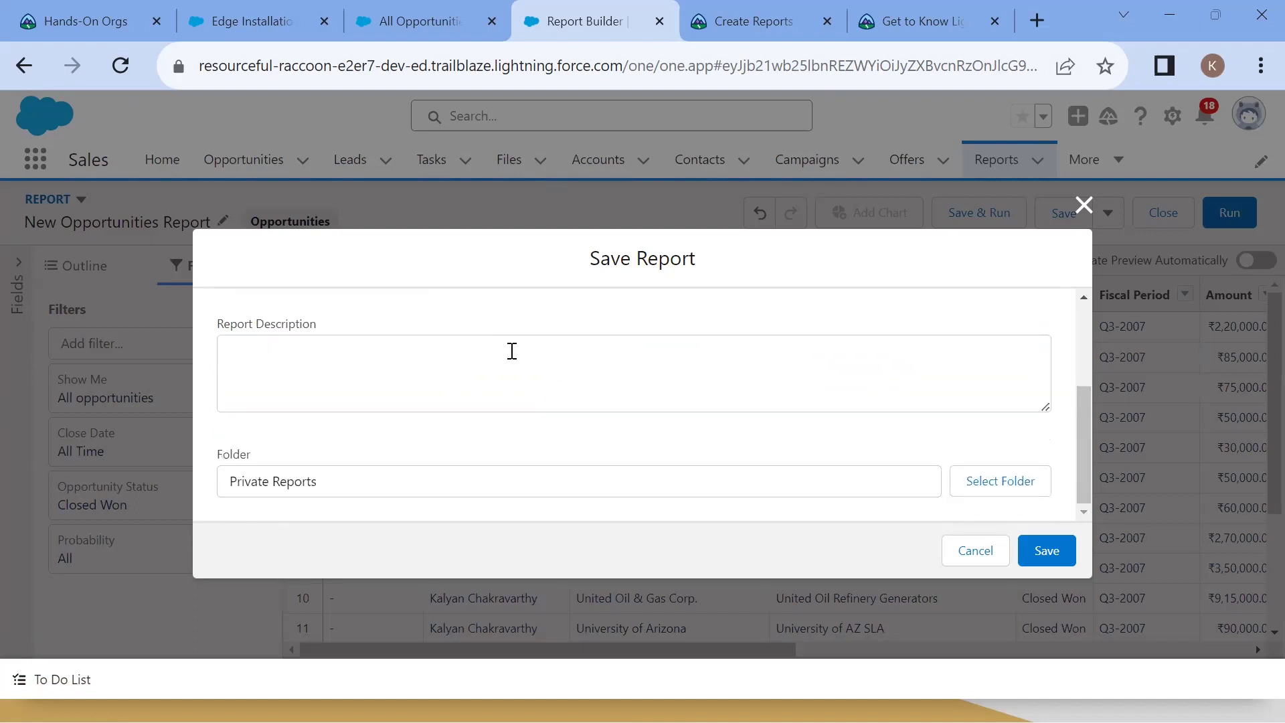
scroll(511, 352, up, 3)
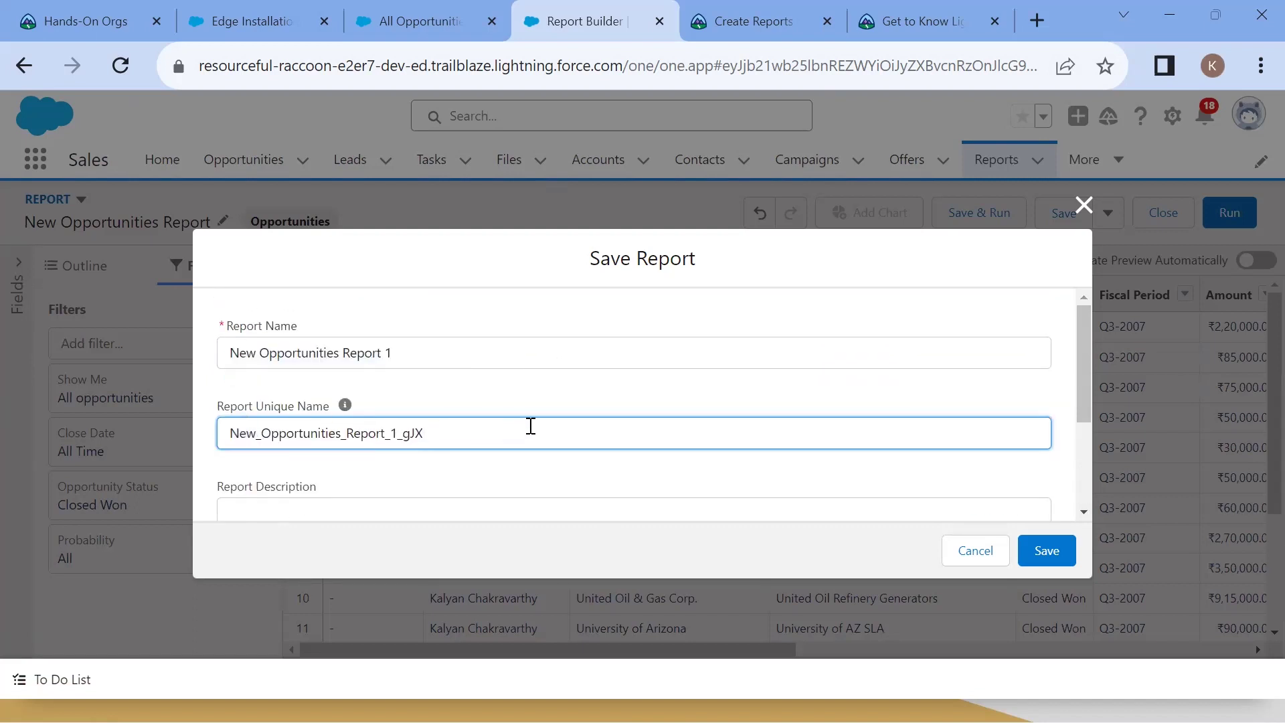
scroll(531, 424, down, 3)
click(338, 351)
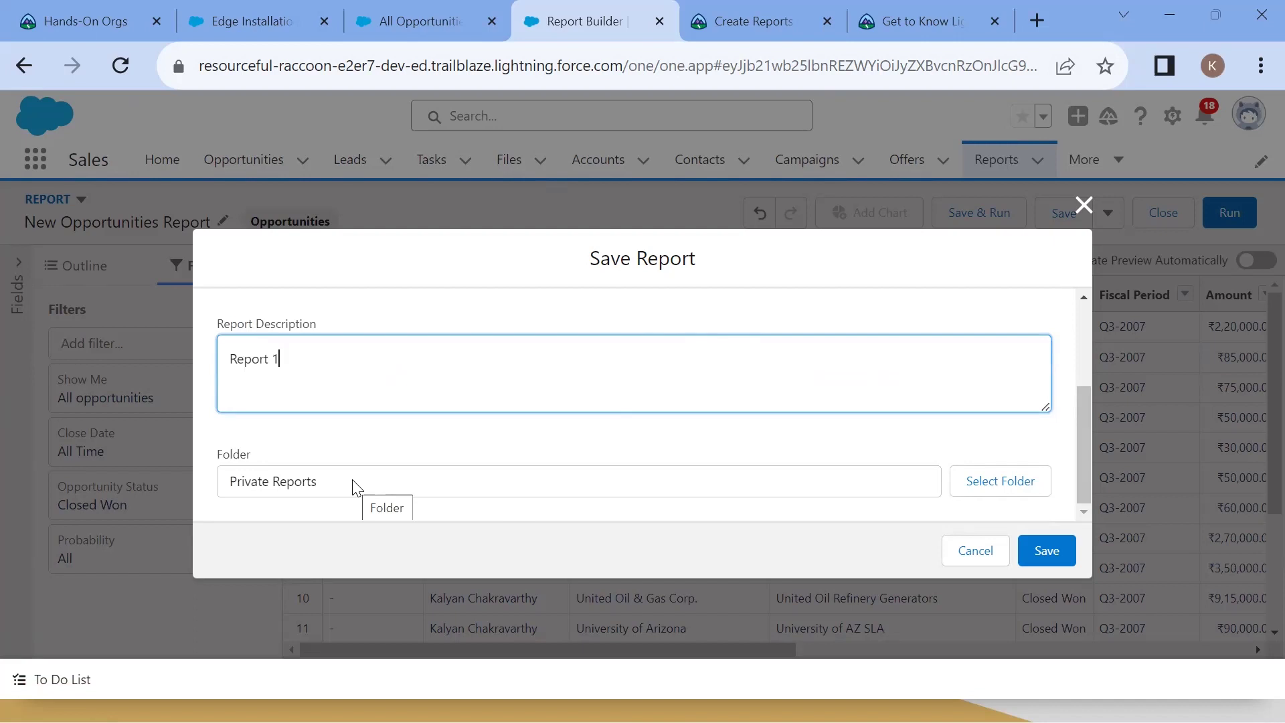
click(411, 497)
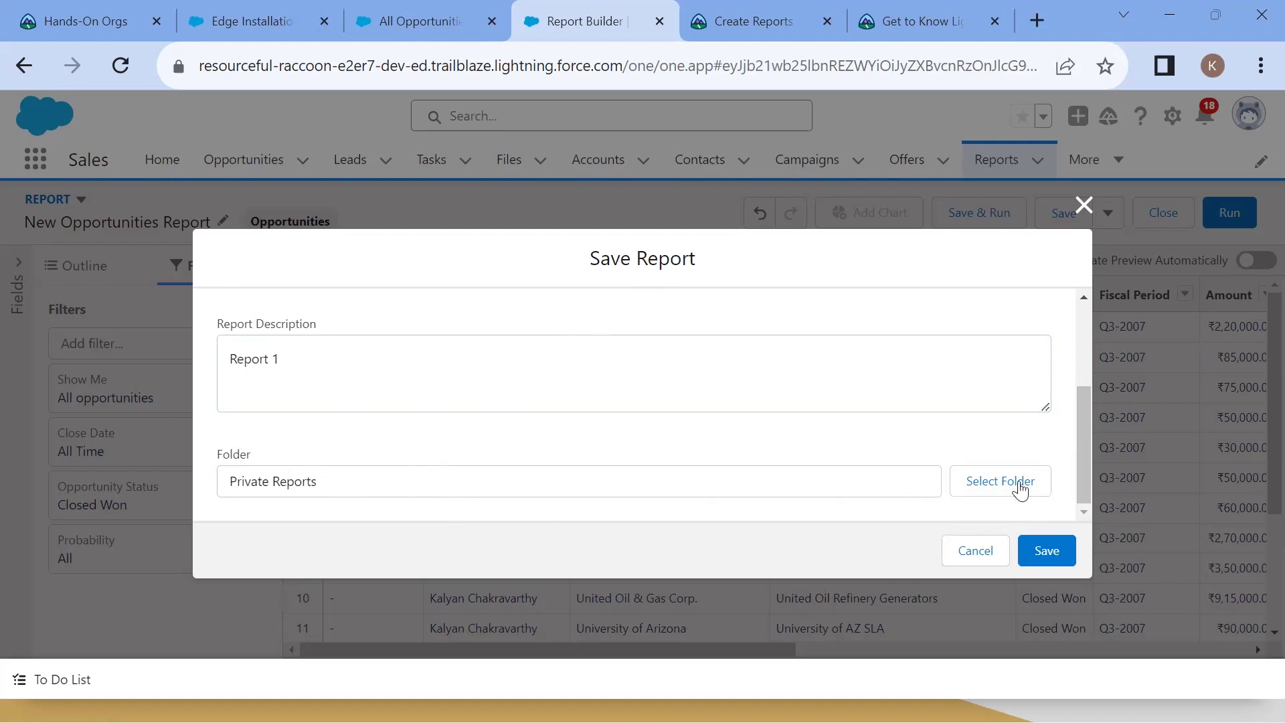
triple_click(295, 484)
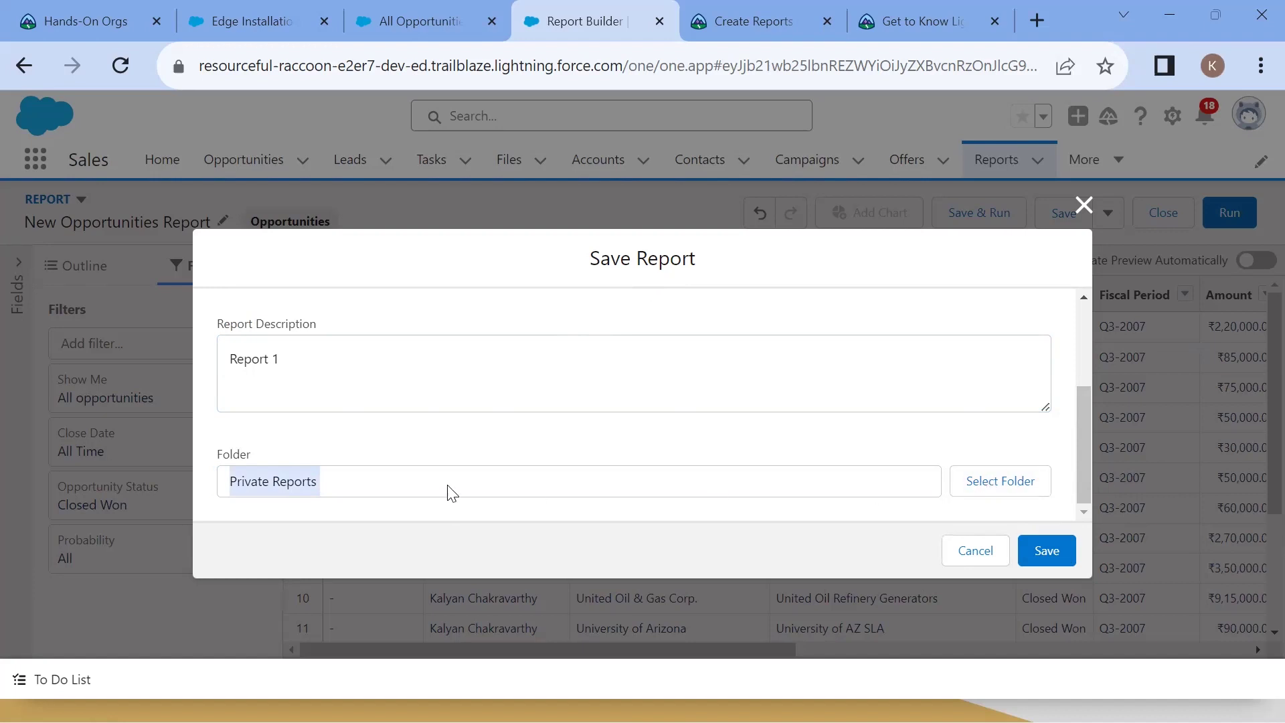
scroll(445, 469, up, 3)
scroll(780, 410, down, 3)
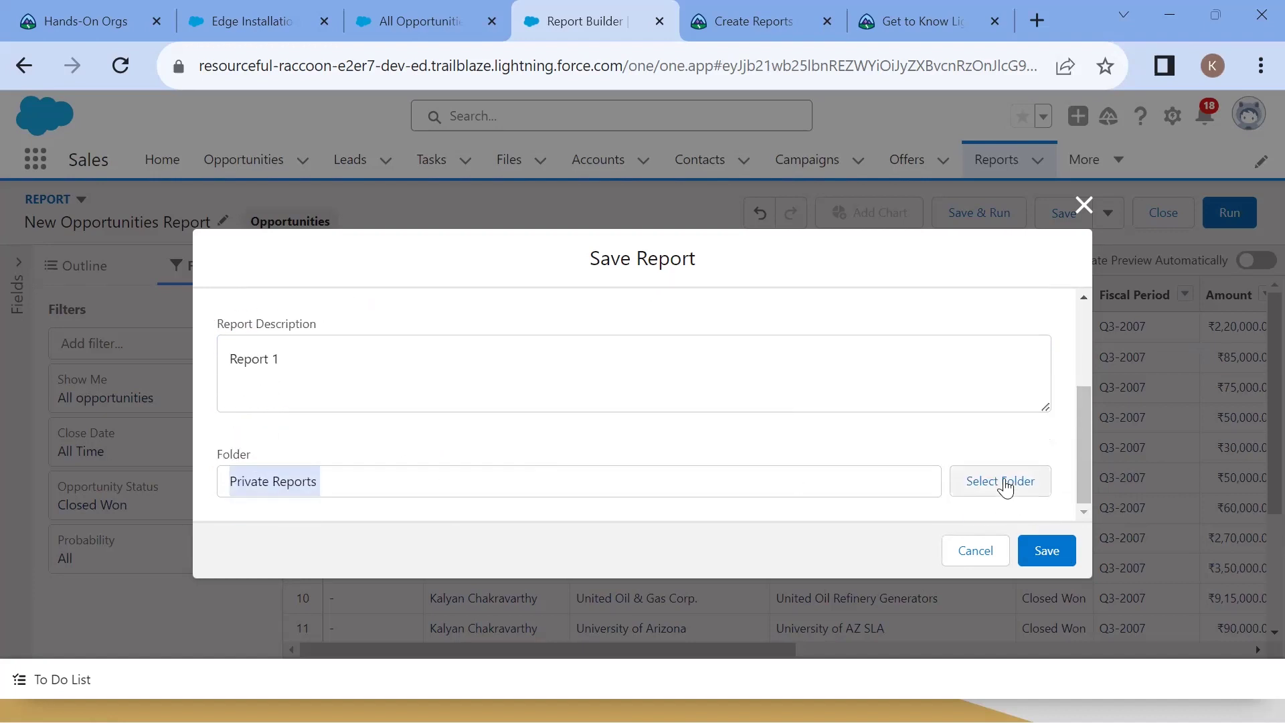
Choose Public Reports as the destination folder, save the report and dismiss the save notification
click(981, 479)
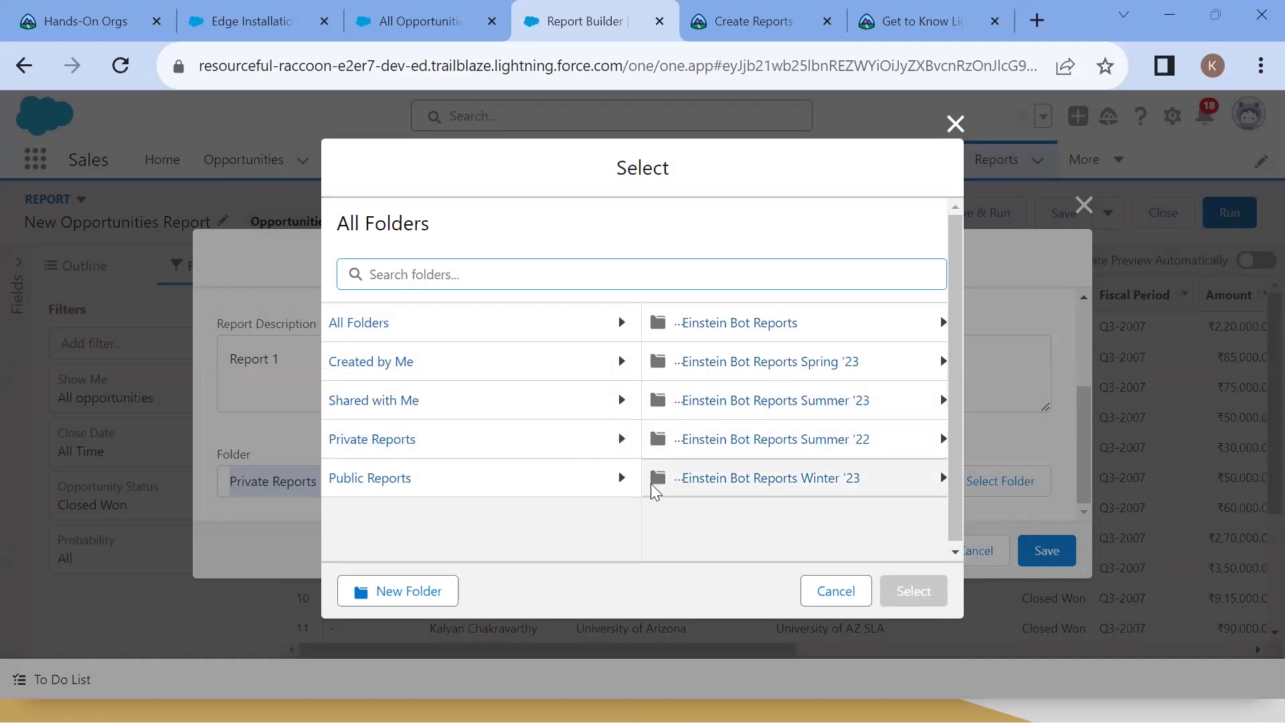
click(377, 484)
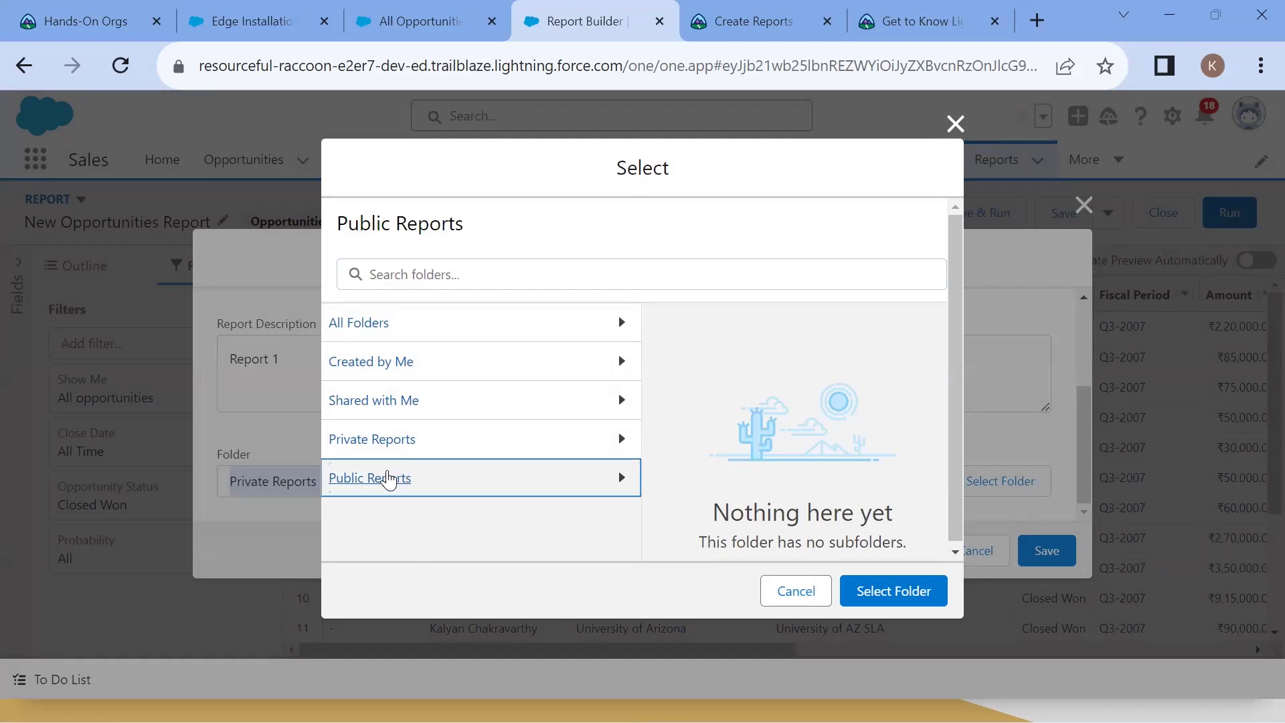
click(894, 592)
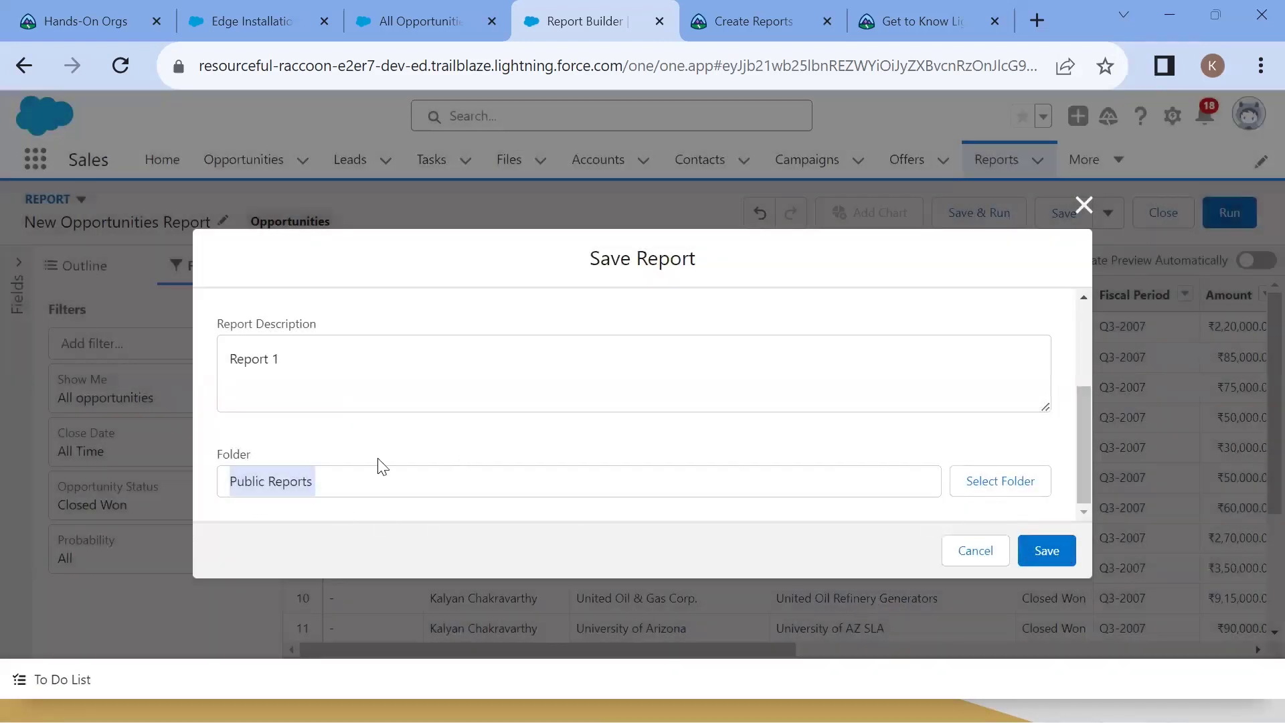
click(1031, 552)
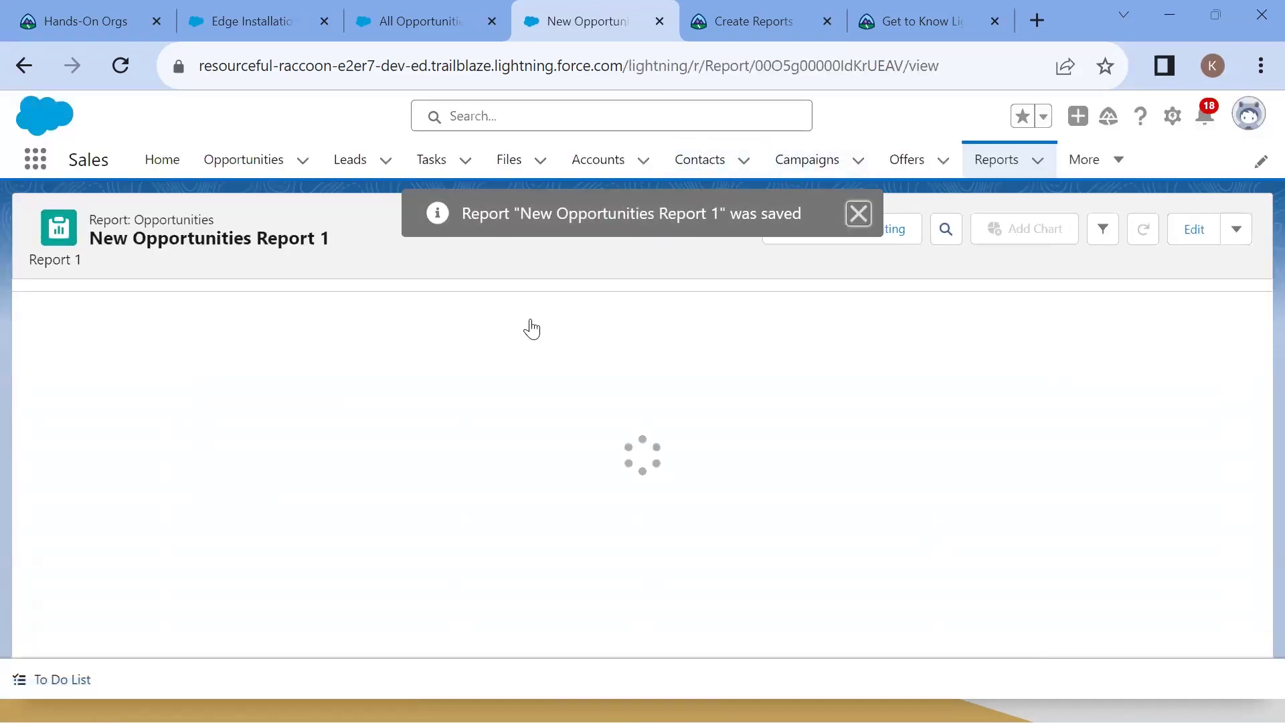
click(847, 213)
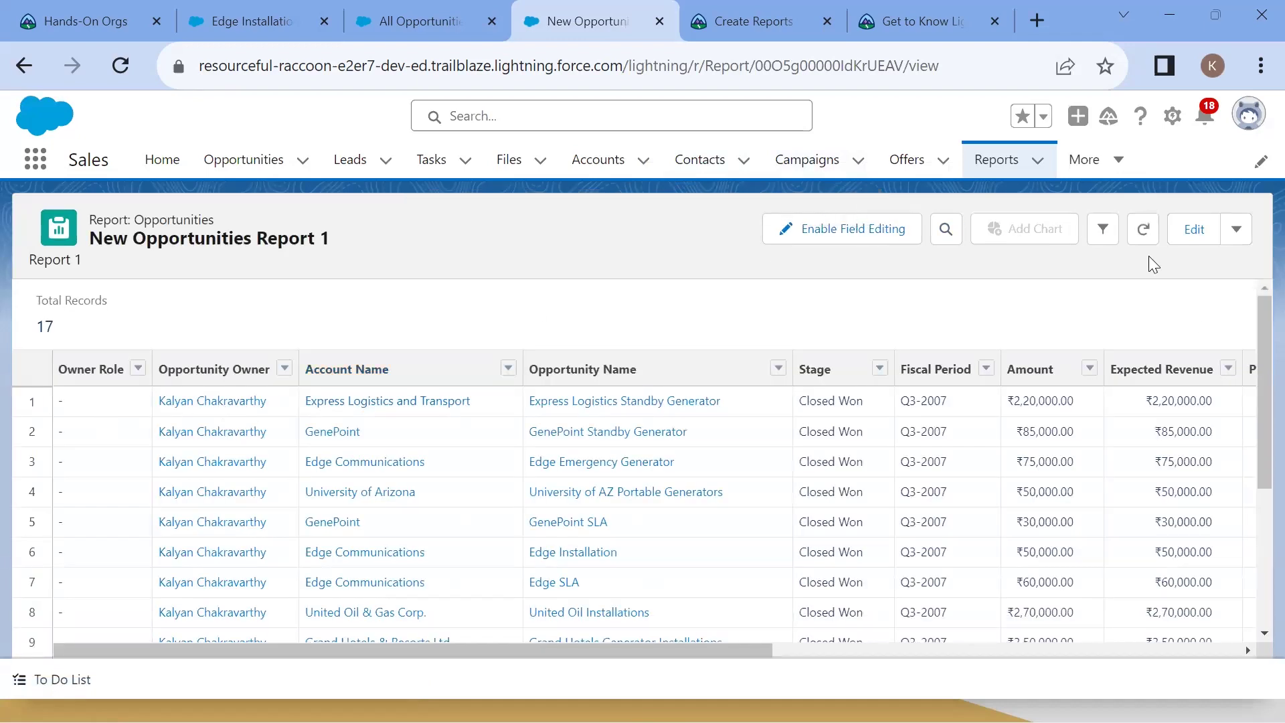
Review the saved report's rows and compare its total records with the item count of the All Opportunities list
scroll(402, 482, down, 4)
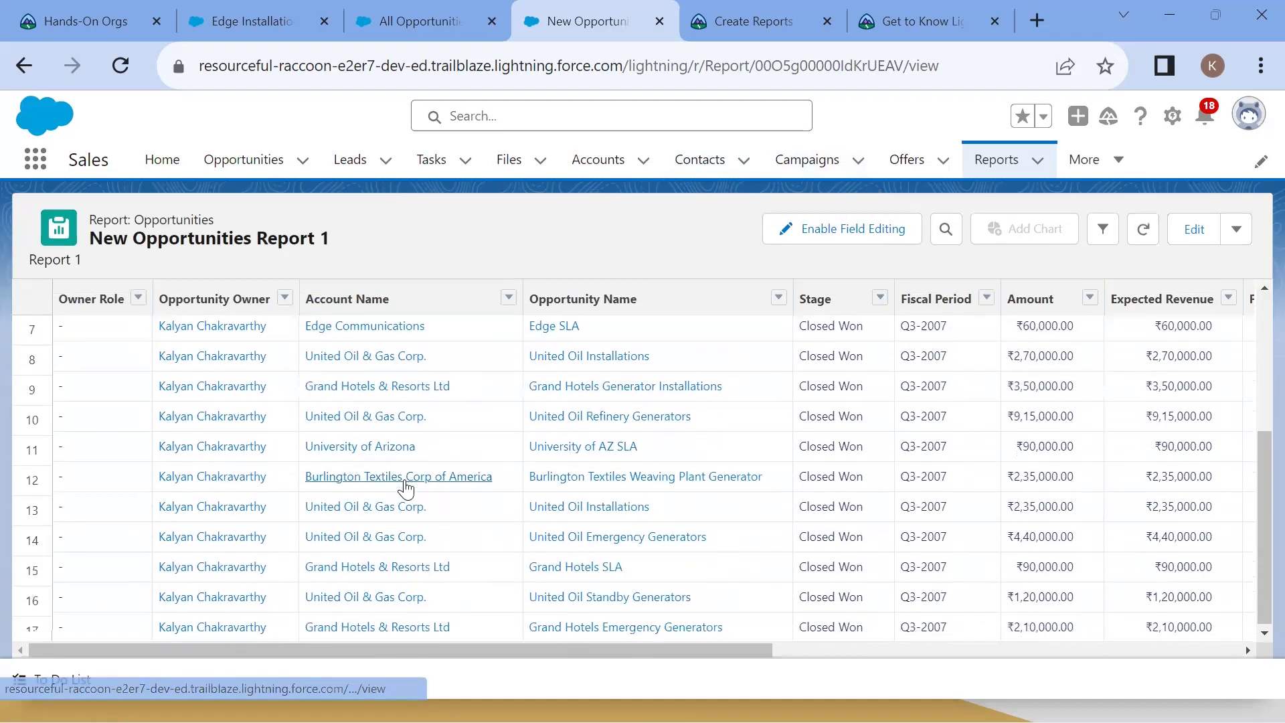
scroll(570, 476, up, 4)
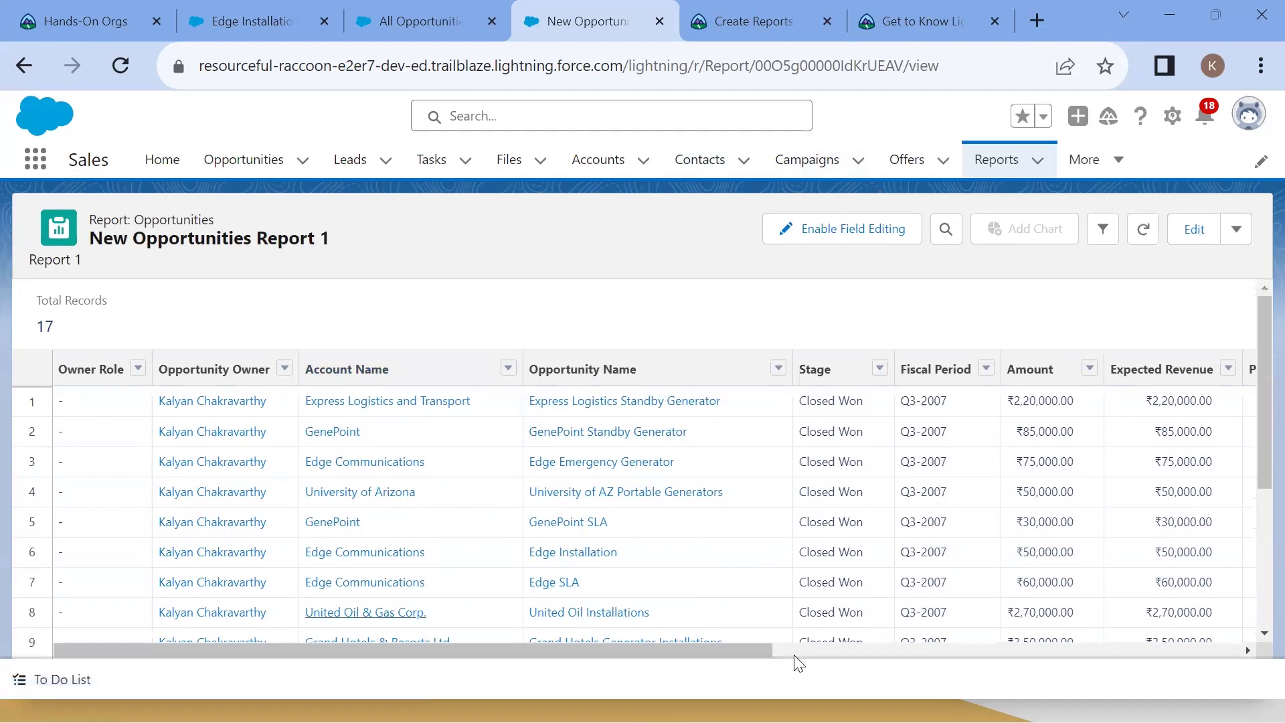
scroll(242, 469, down, 4)
scroll(229, 488, up, 4)
click(427, 31)
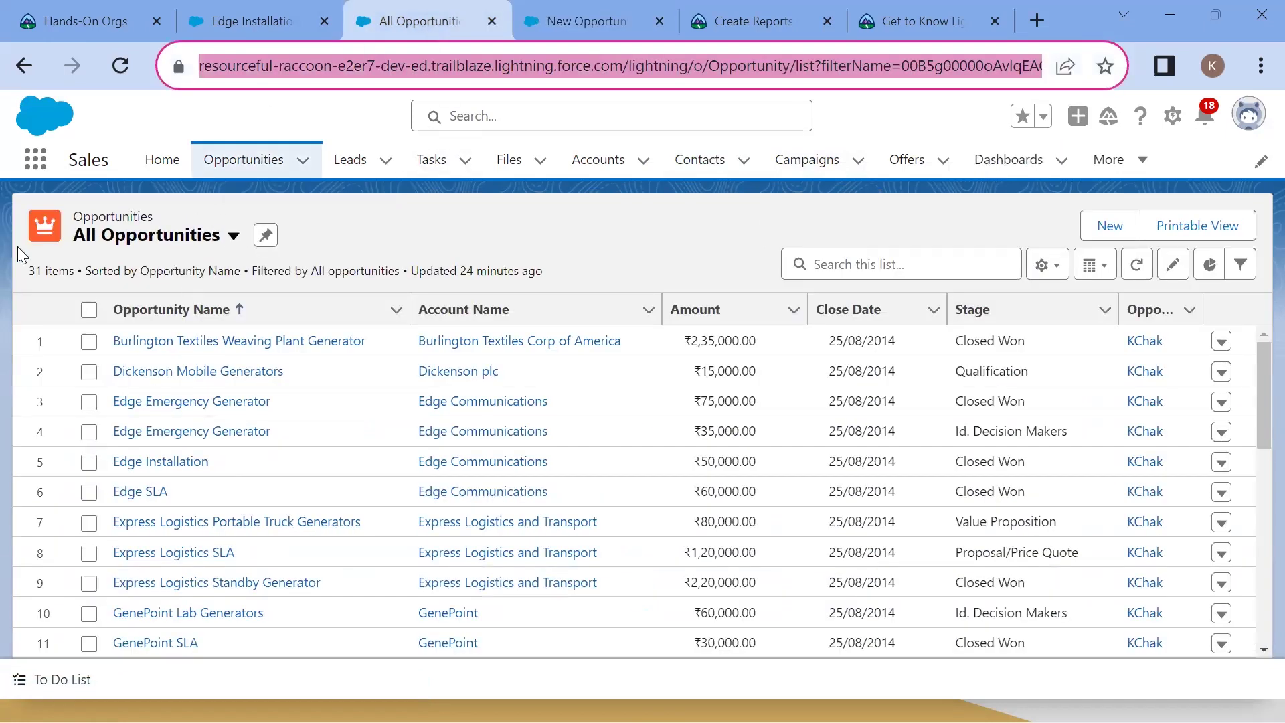
drag(13, 272, 72, 282)
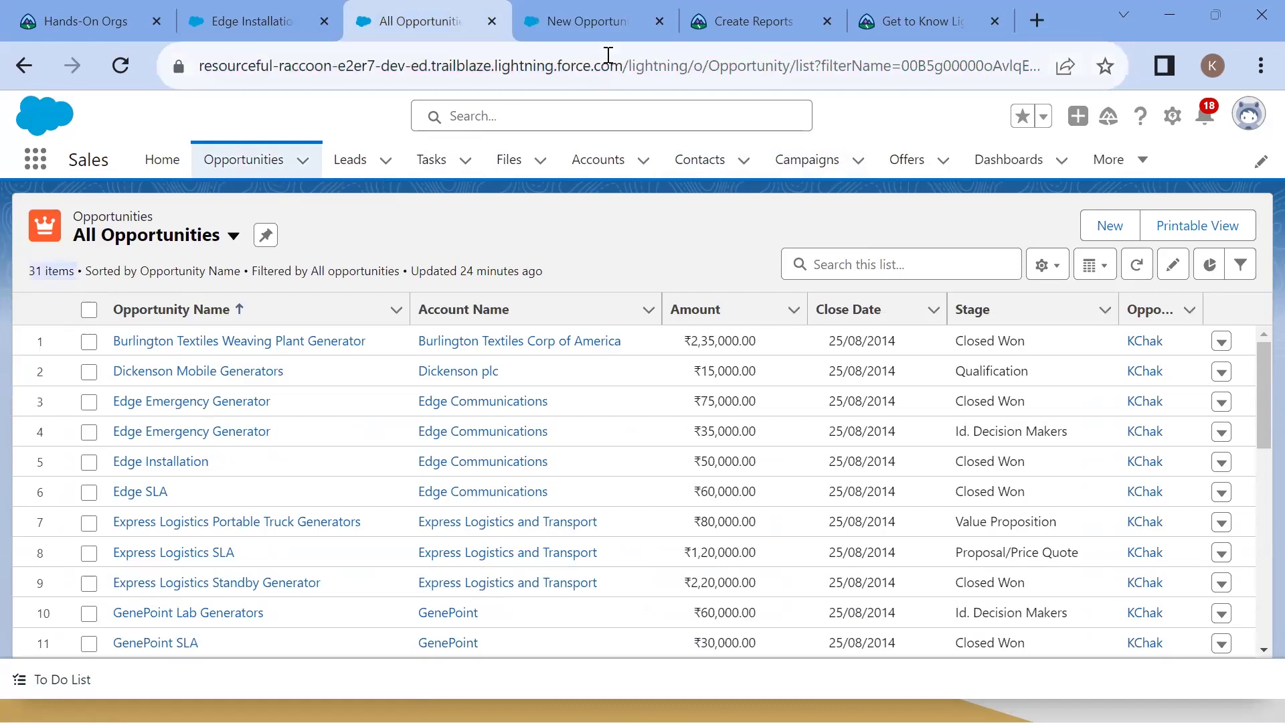
click(598, 29)
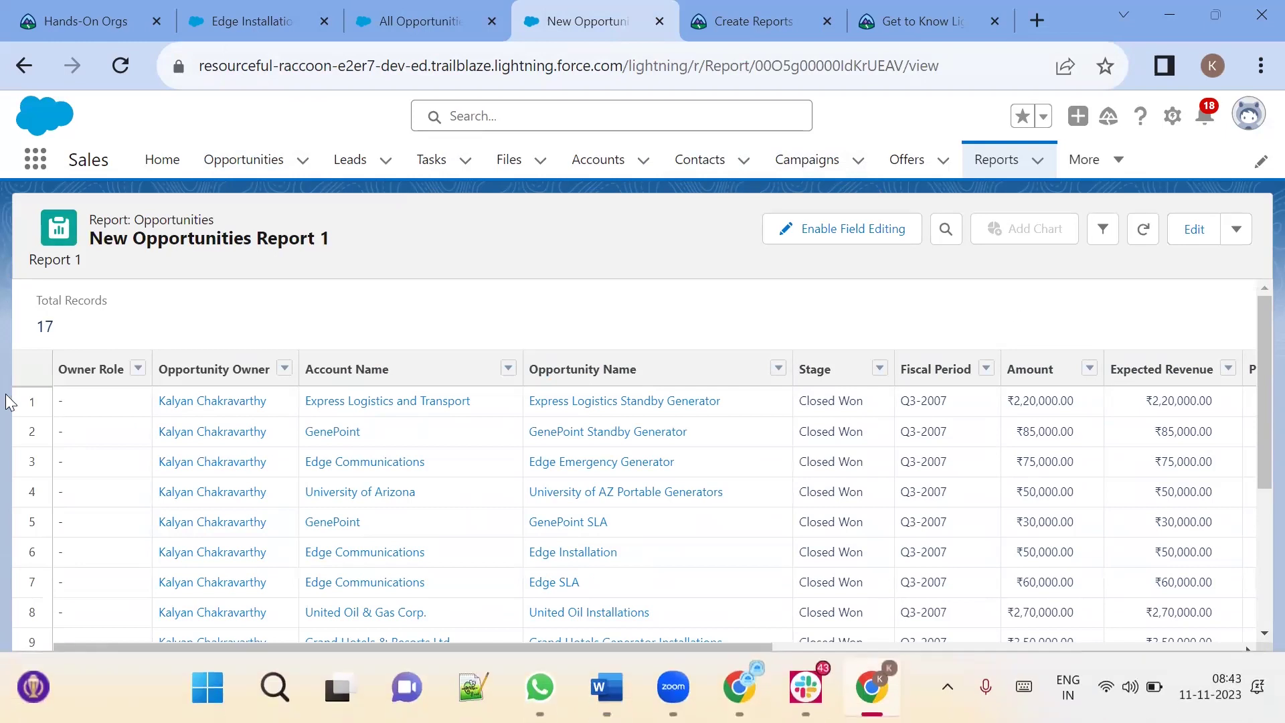
Check the saved report's remaining rows, then switch to the Trailhead unit and open its parent module, Reports & Dashboards for Lightning Experience
scroll(127, 565, down, 5)
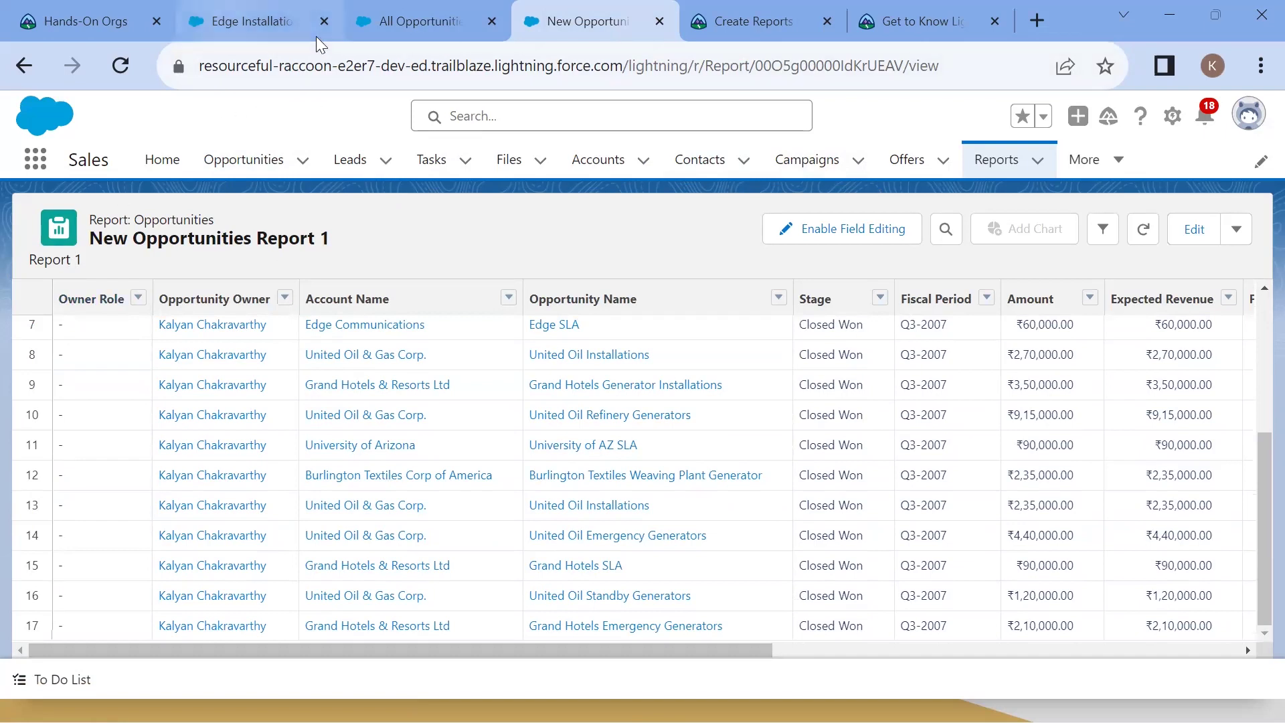
click(782, 28)
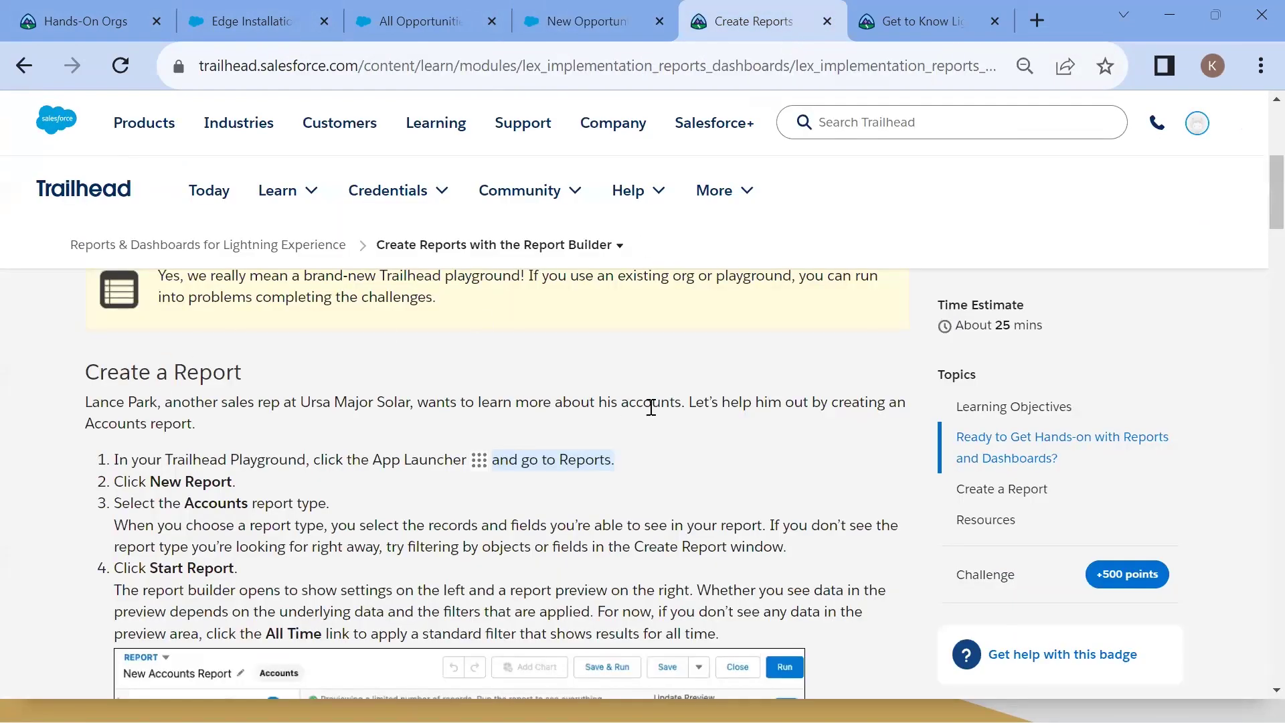
scroll(771, 303, up, 6)
click(214, 245)
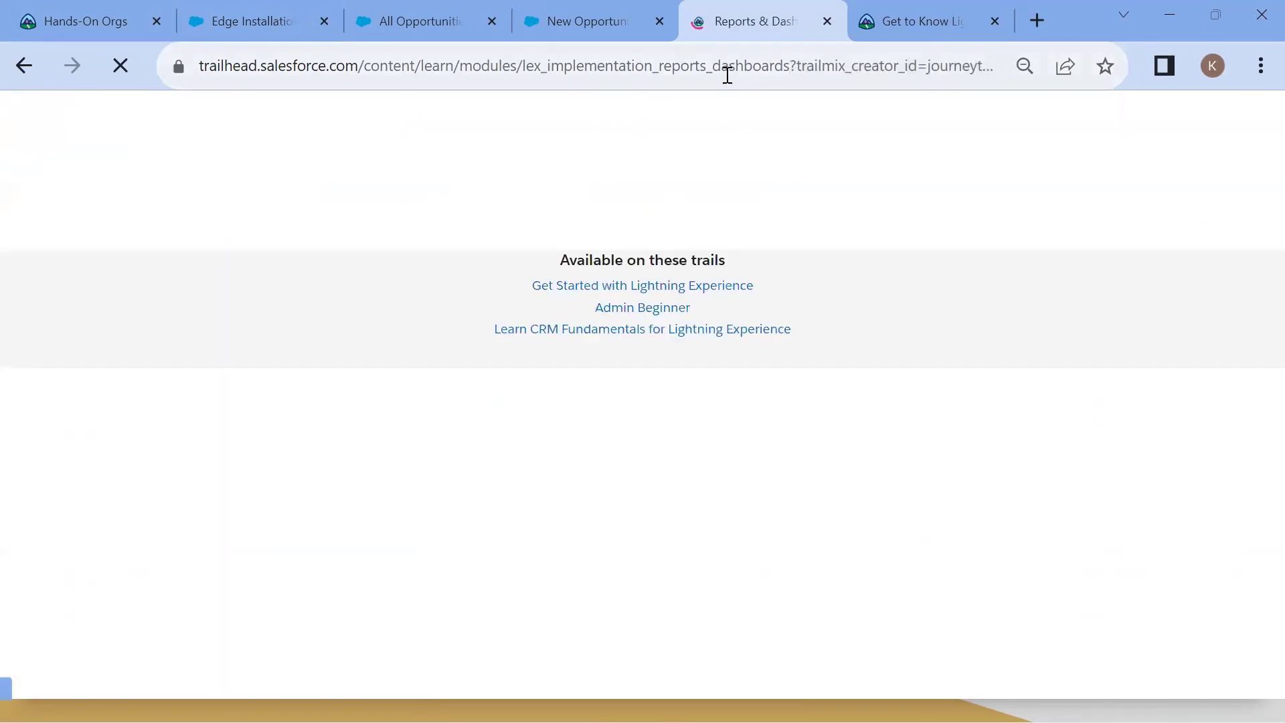
Copy the Trailhead module's web address and send it to the SFKC PD1 - 10102023 group chat in WhatsApp
click(723, 73)
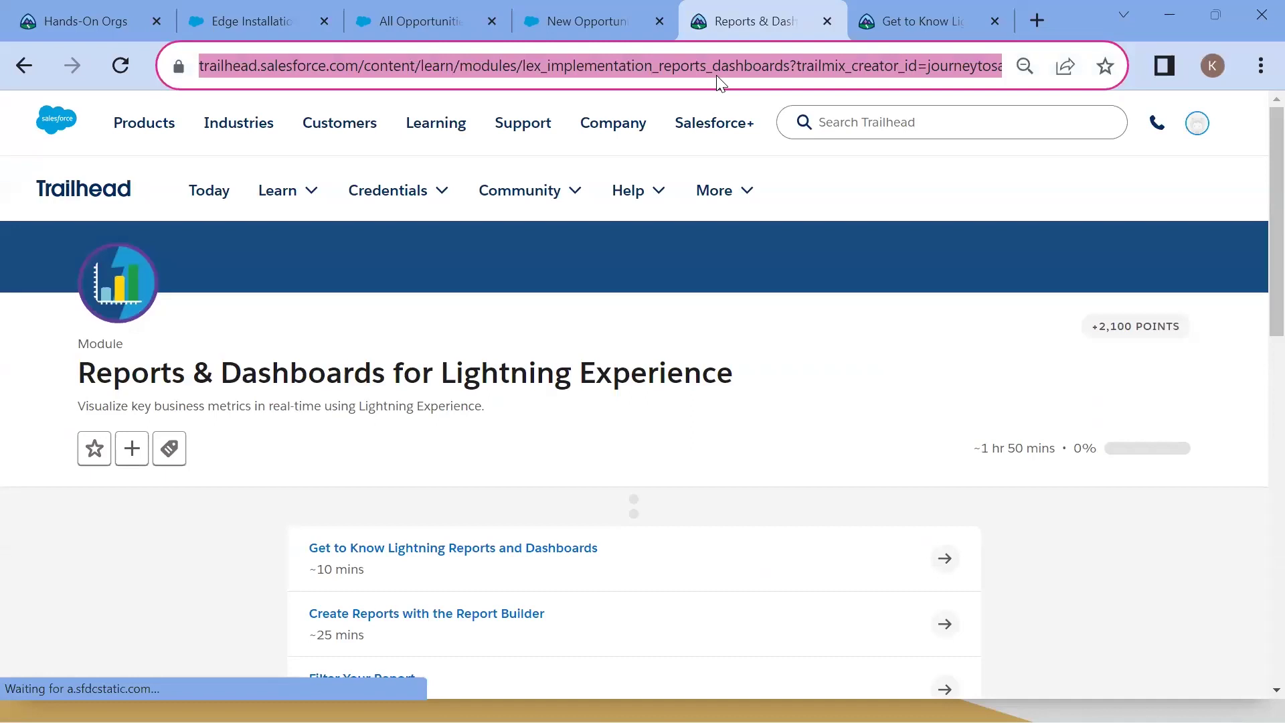
key(alt+Tab)
key(alt+Tab)
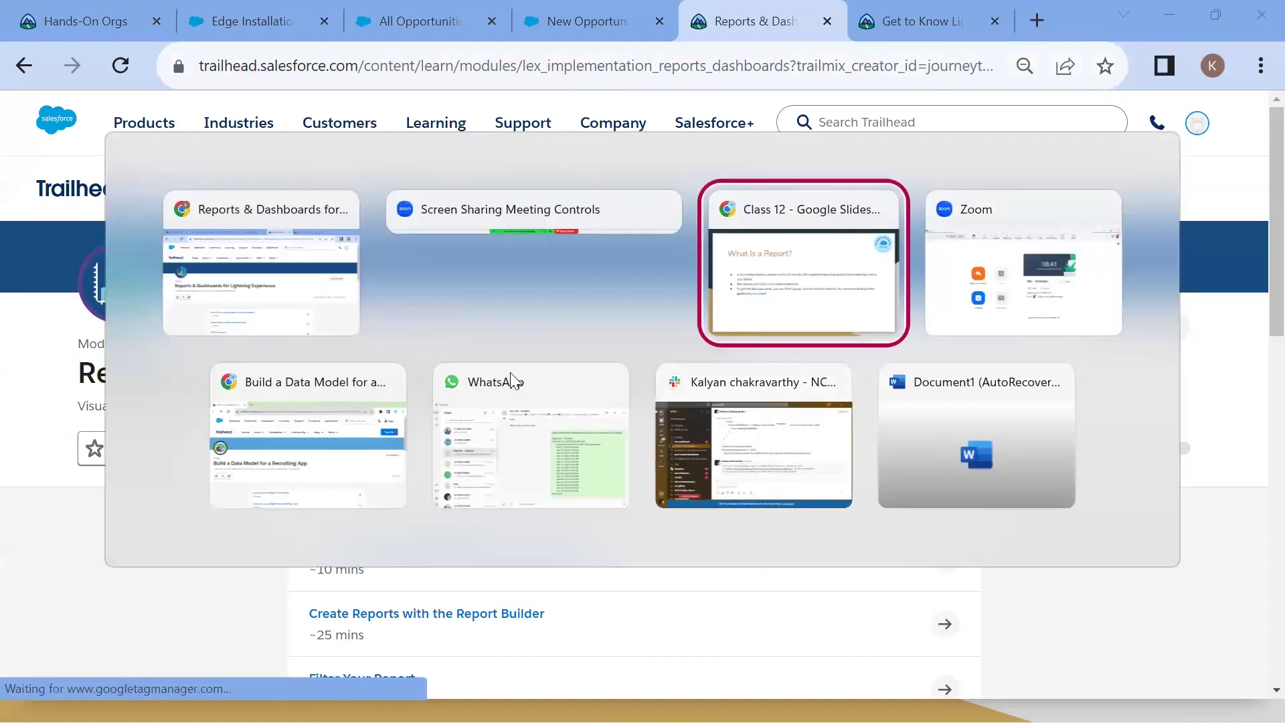
click(477, 439)
click(674, 671)
text(https://trailhead.salesforce.com/content/learn/modules/lex_implementation_reports_dashboards?trailmix_creator_id=journeytosalesforce&trailmix_slug=trailmix-1)
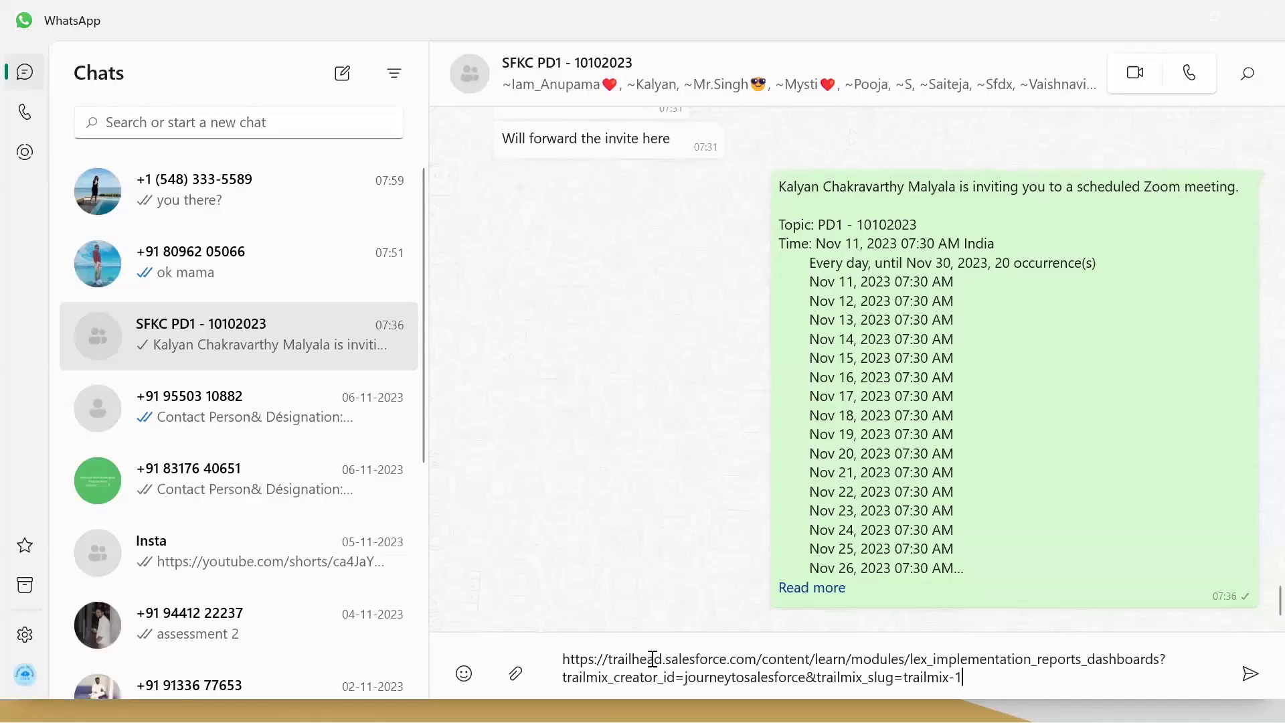
key(Return)
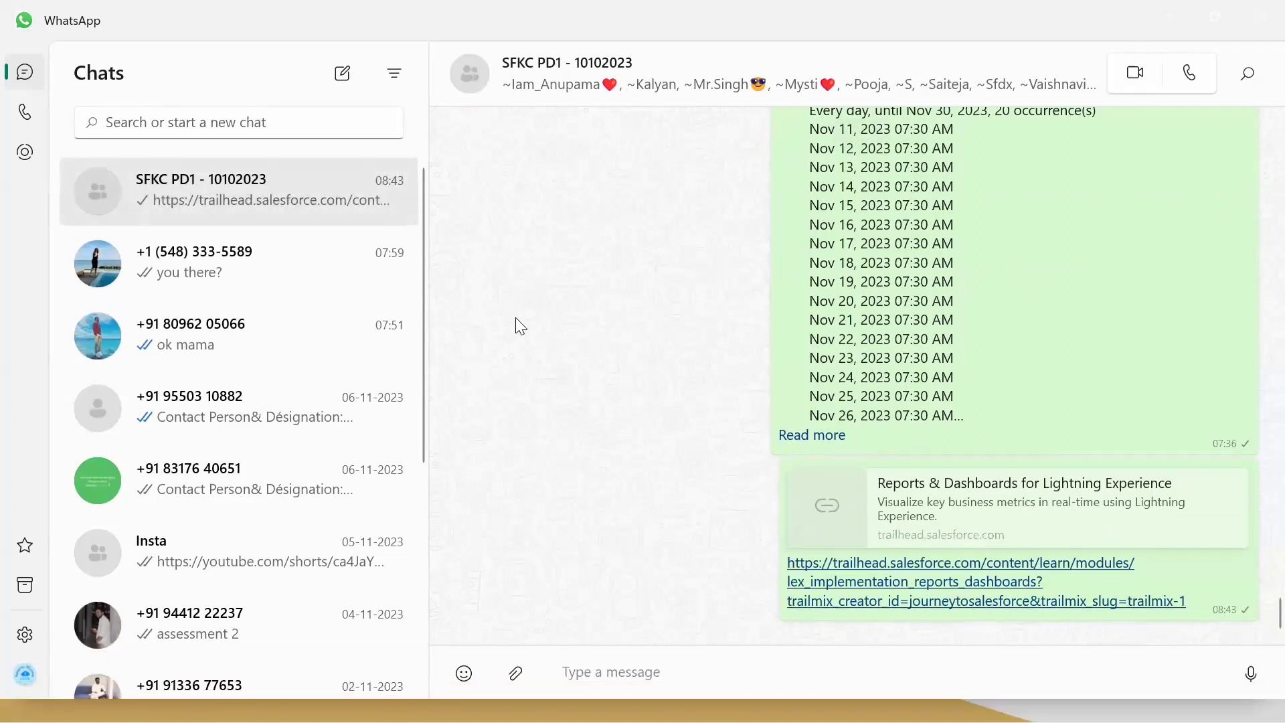
Return to the Trailhead module in the browser, highlight its title and description, and move its tab into a separate window
key(alt+Tab)
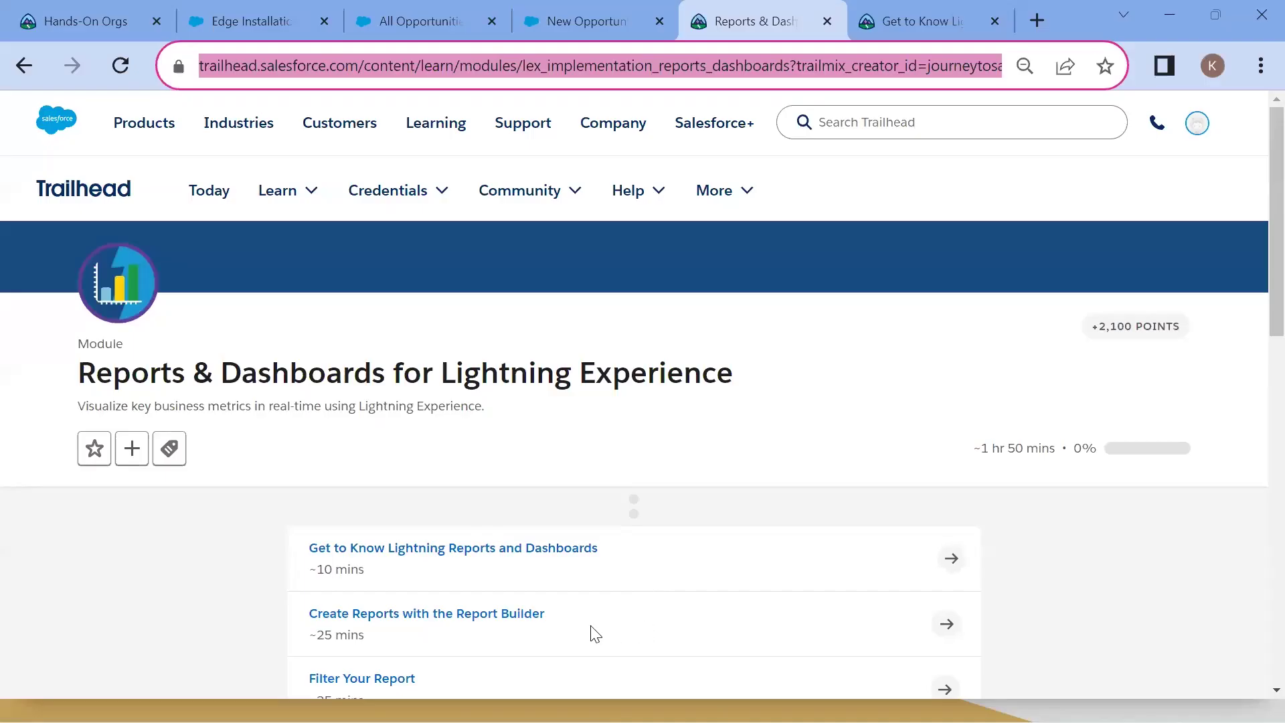
drag(75, 373, 739, 406)
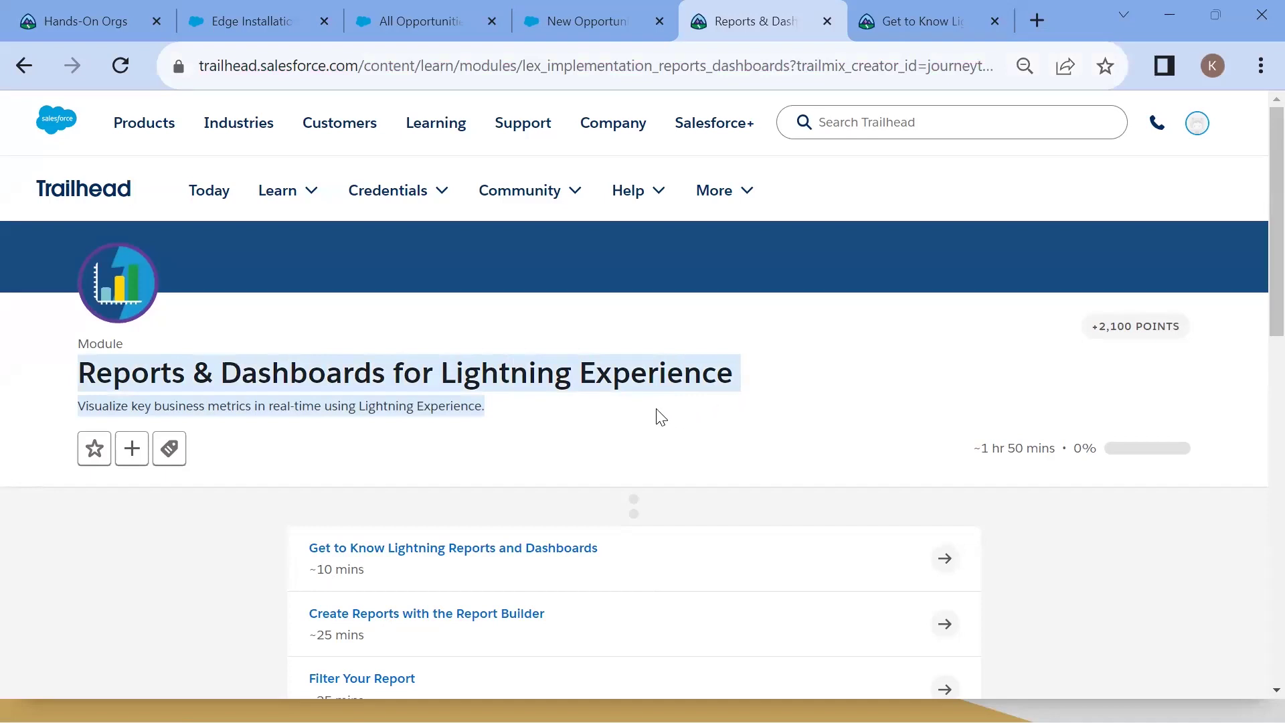
scroll(763, 393, down, 4)
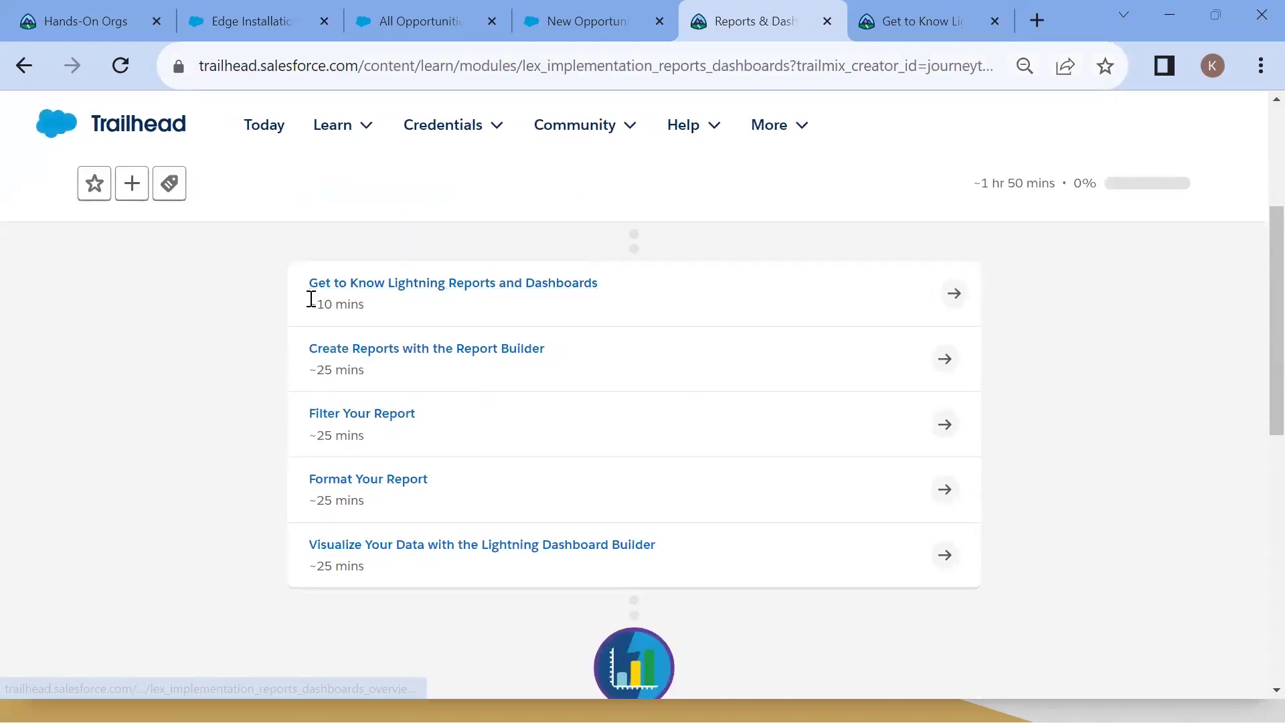
drag(743, 30, 561, 179)
click(909, 161)
Open the Get to Know Lightning Reports and Dashboards unit in a new tab and switch to it
right_click(489, 285)
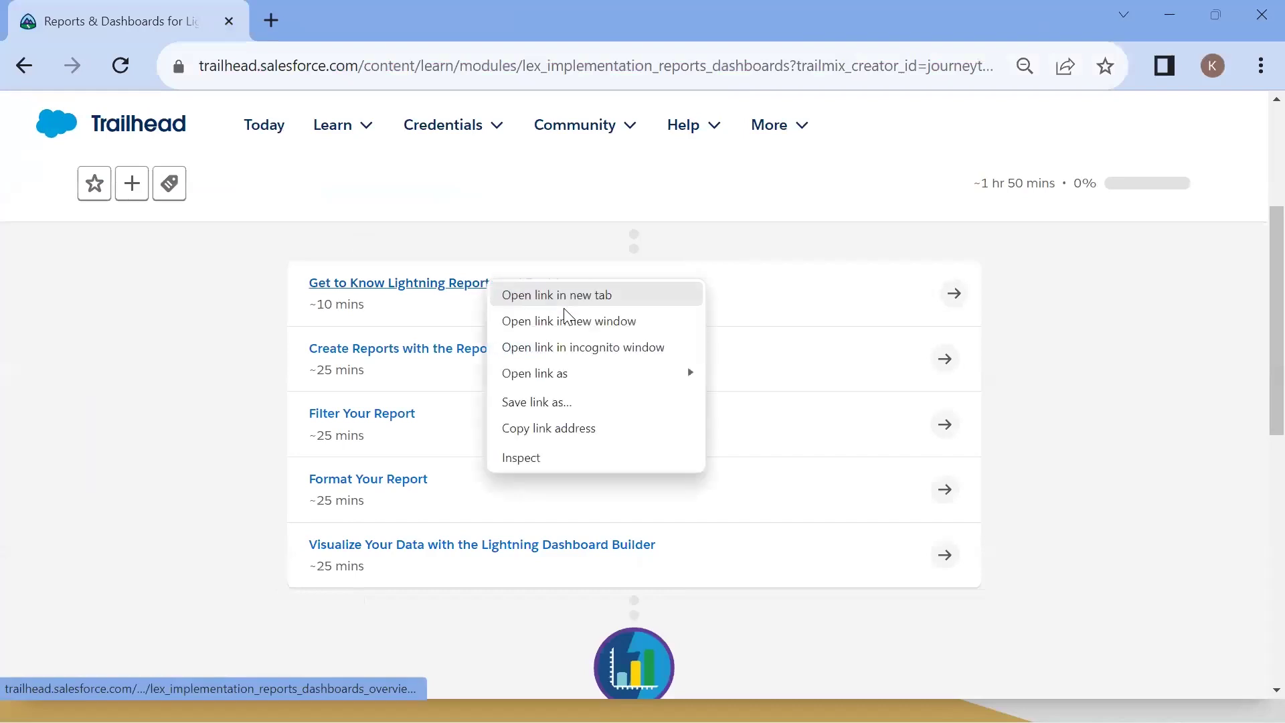
click(560, 294)
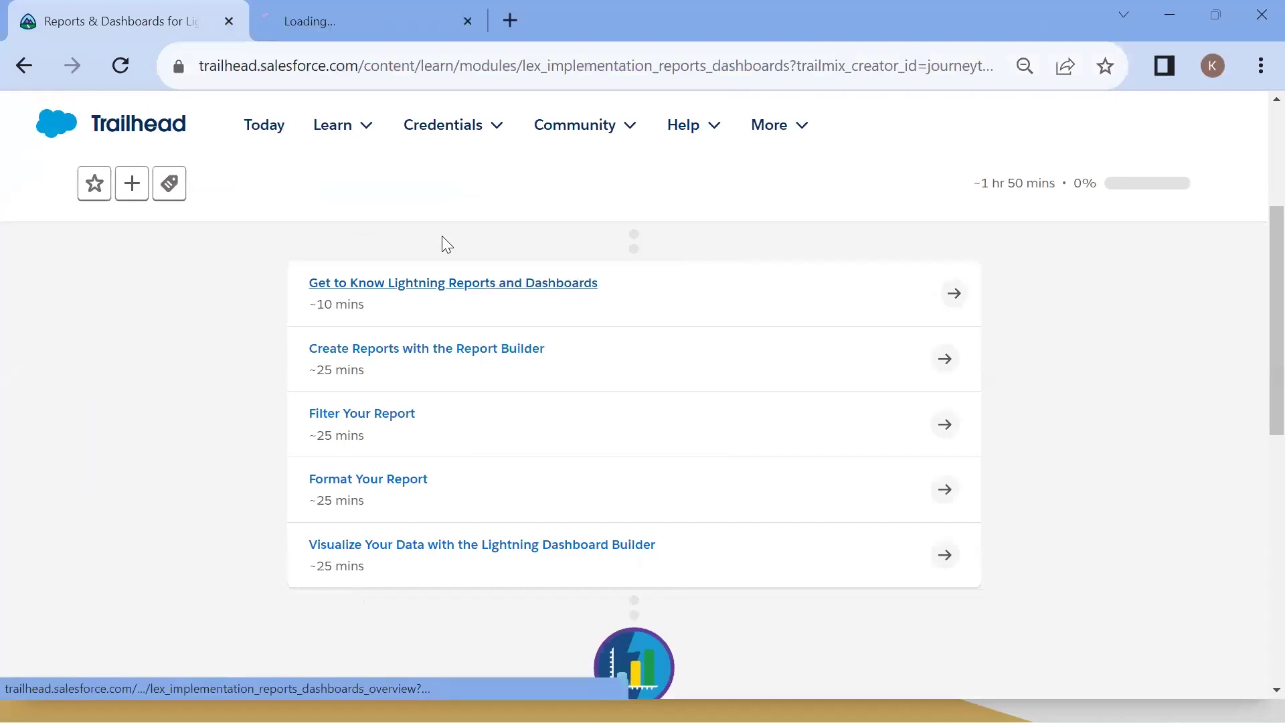
click(320, 27)
Skim the unit's sections on reports, report types and dashboards, ending at the What Is a Report Type? section
scroll(553, 421, down, 15)
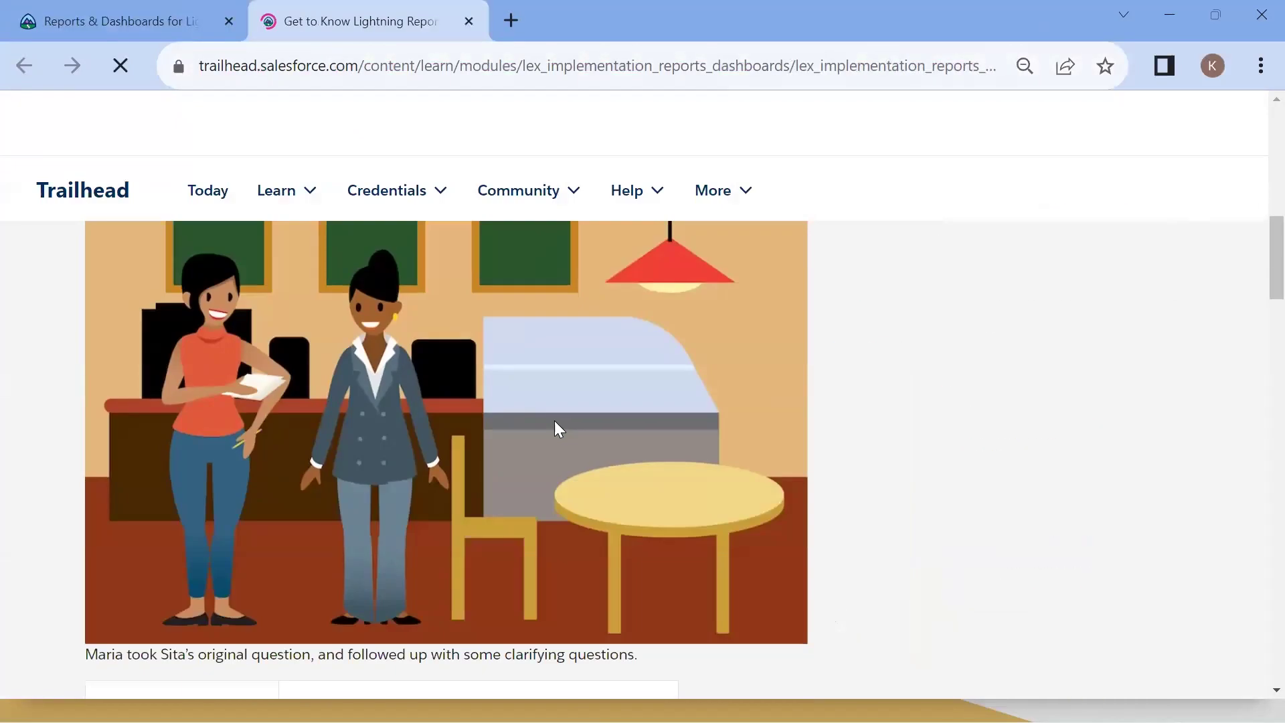
scroll(553, 421, down, 6)
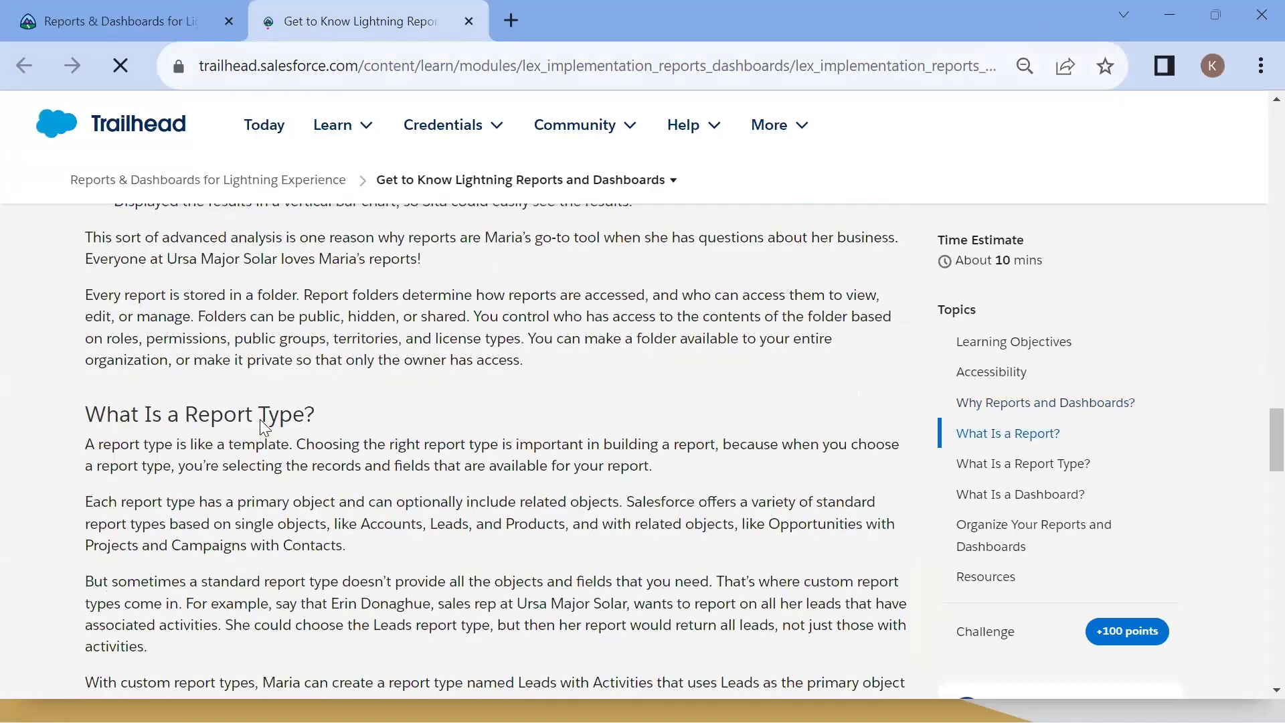
scroll(301, 408, down, 5)
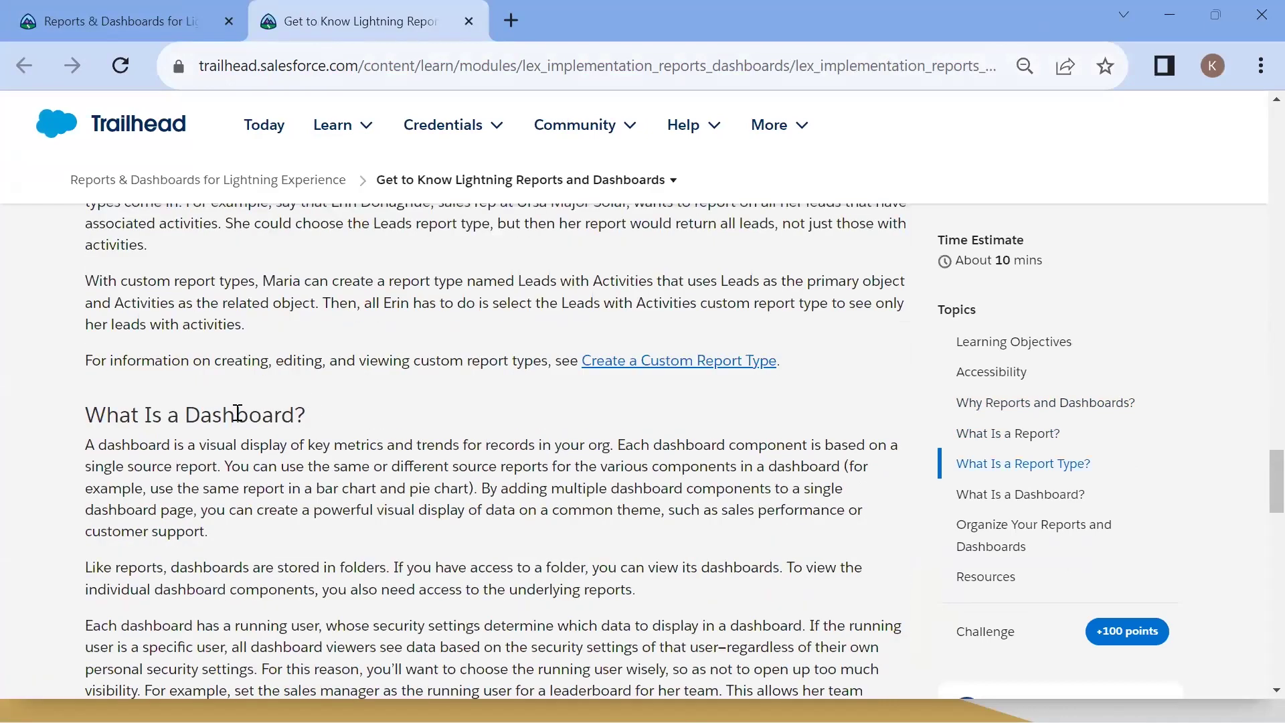
scroll(237, 413, down, 5)
scroll(355, 384, up, 18)
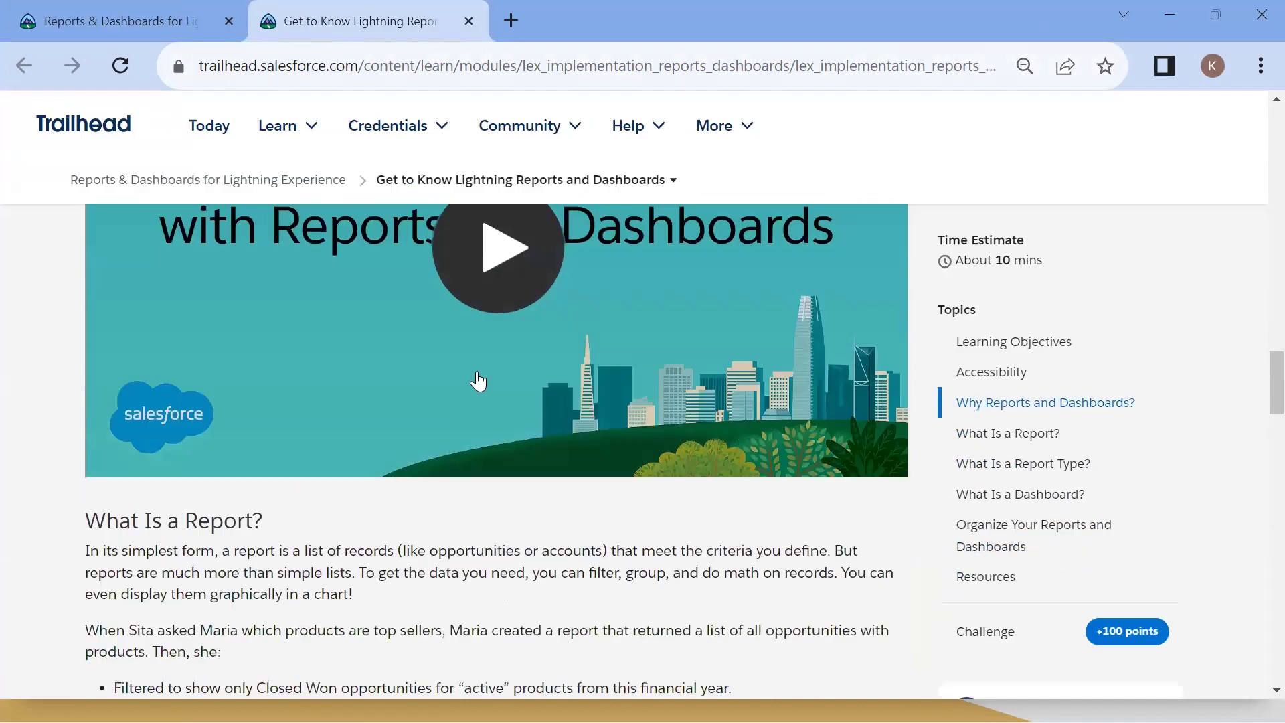
scroll(478, 381, down, 10)
scroll(511, 419, up, 10)
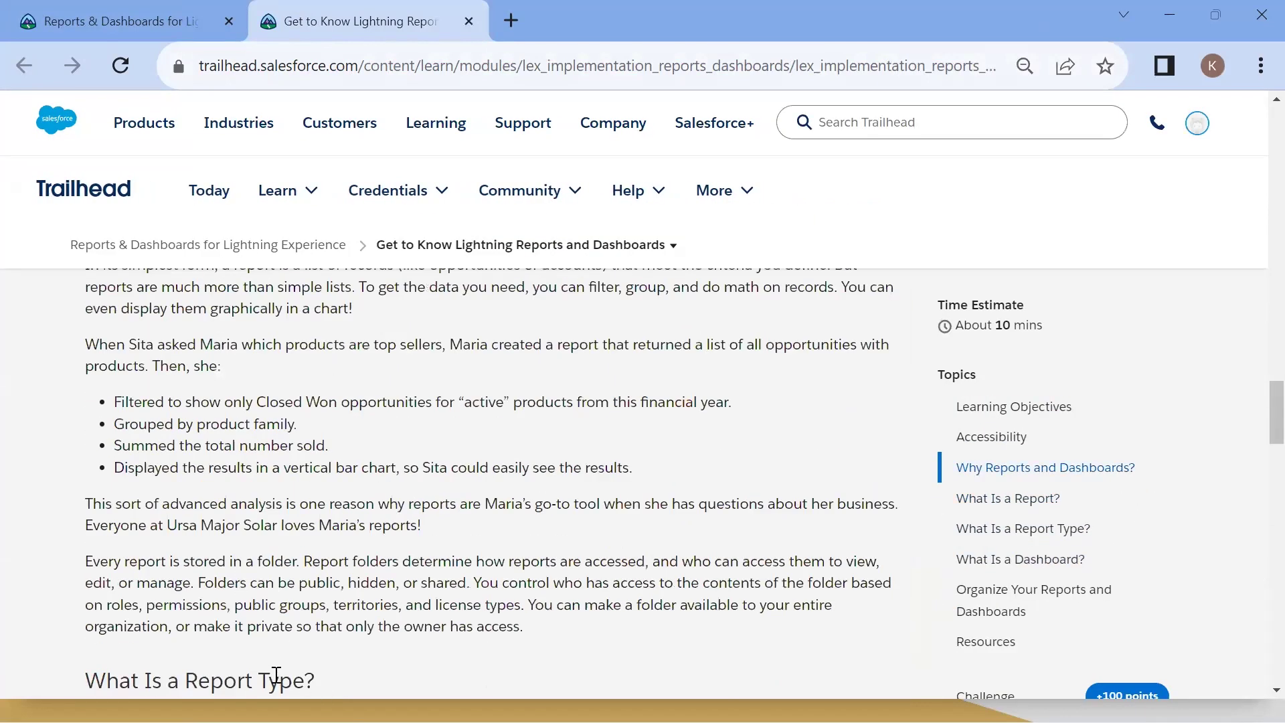
scroll(277, 676, down, 5)
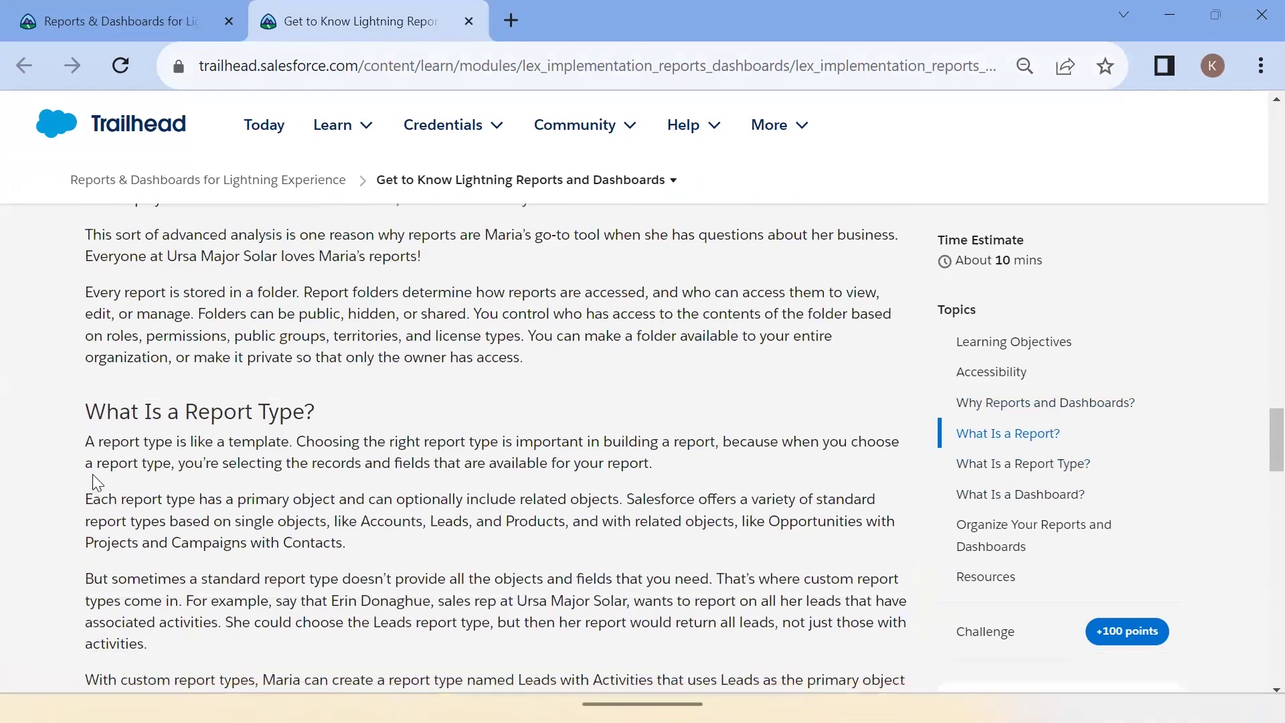
Read the What Is a Report Type? section, highlighting its template definition, the available records and fields, and the primary and related objects
drag(100, 444, 267, 454)
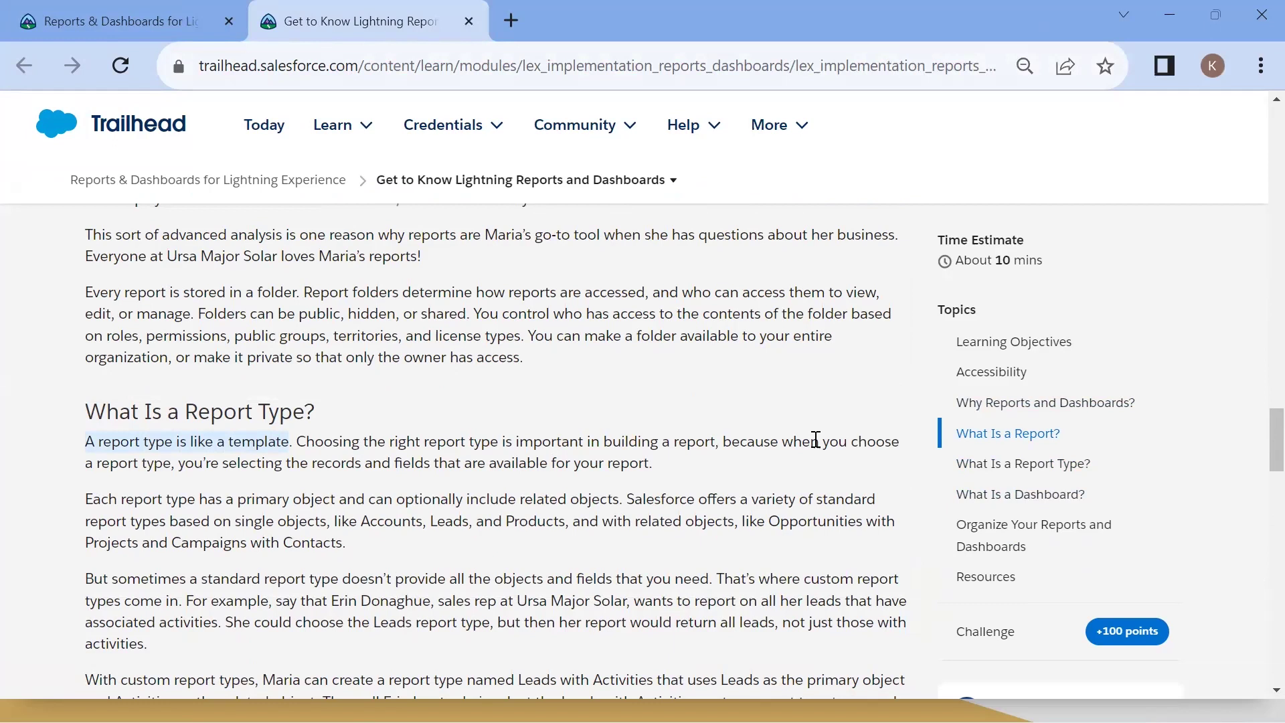
drag(728, 441, 890, 447)
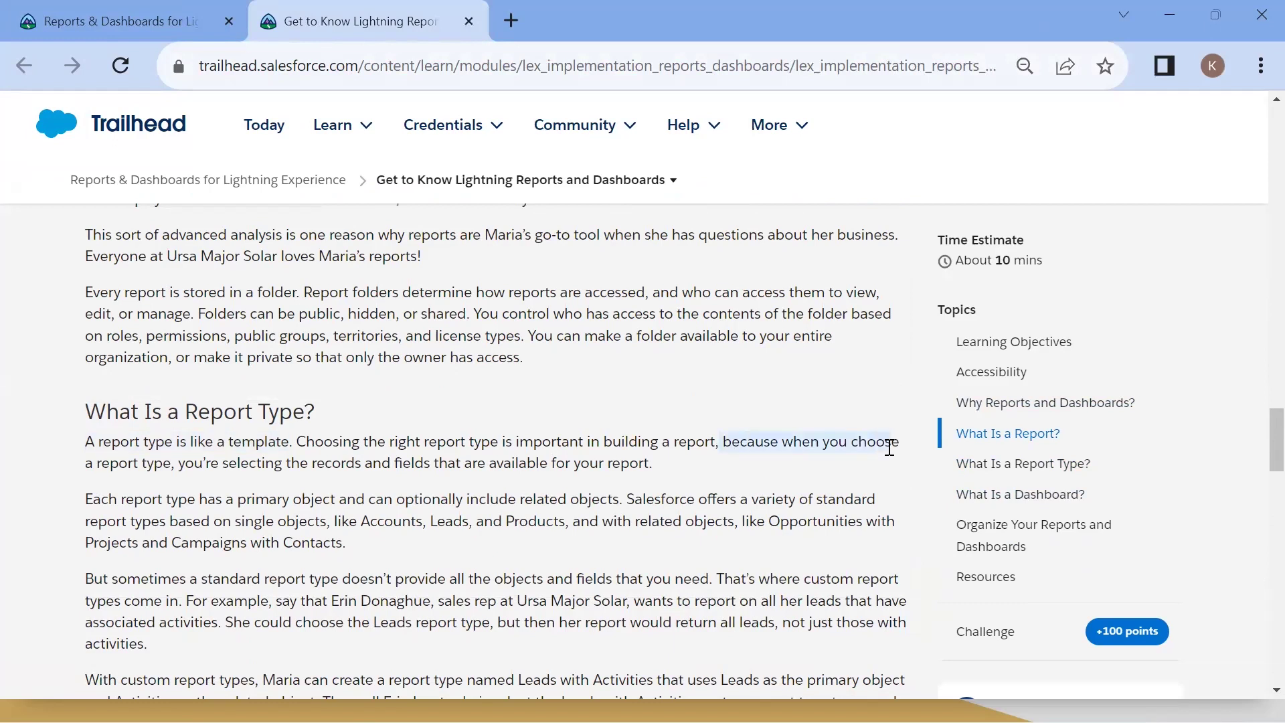
drag(184, 469, 592, 473)
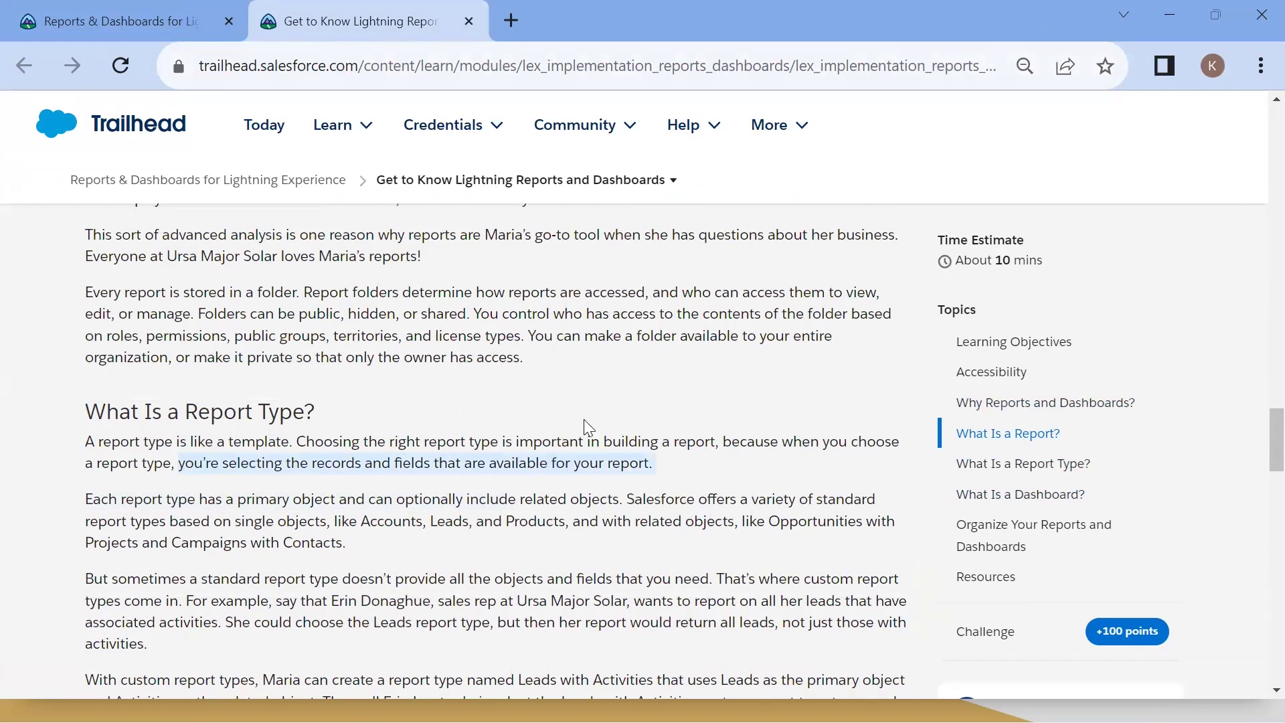
triple_click(341, 469)
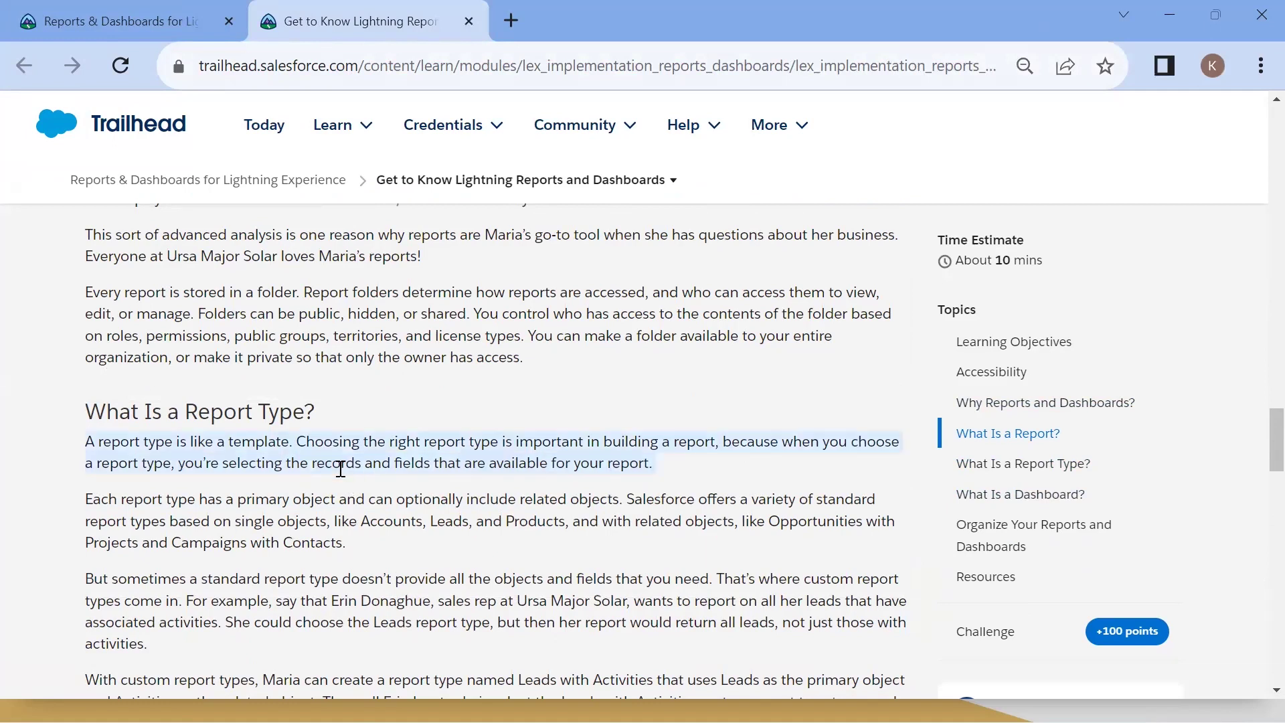
click(508, 373)
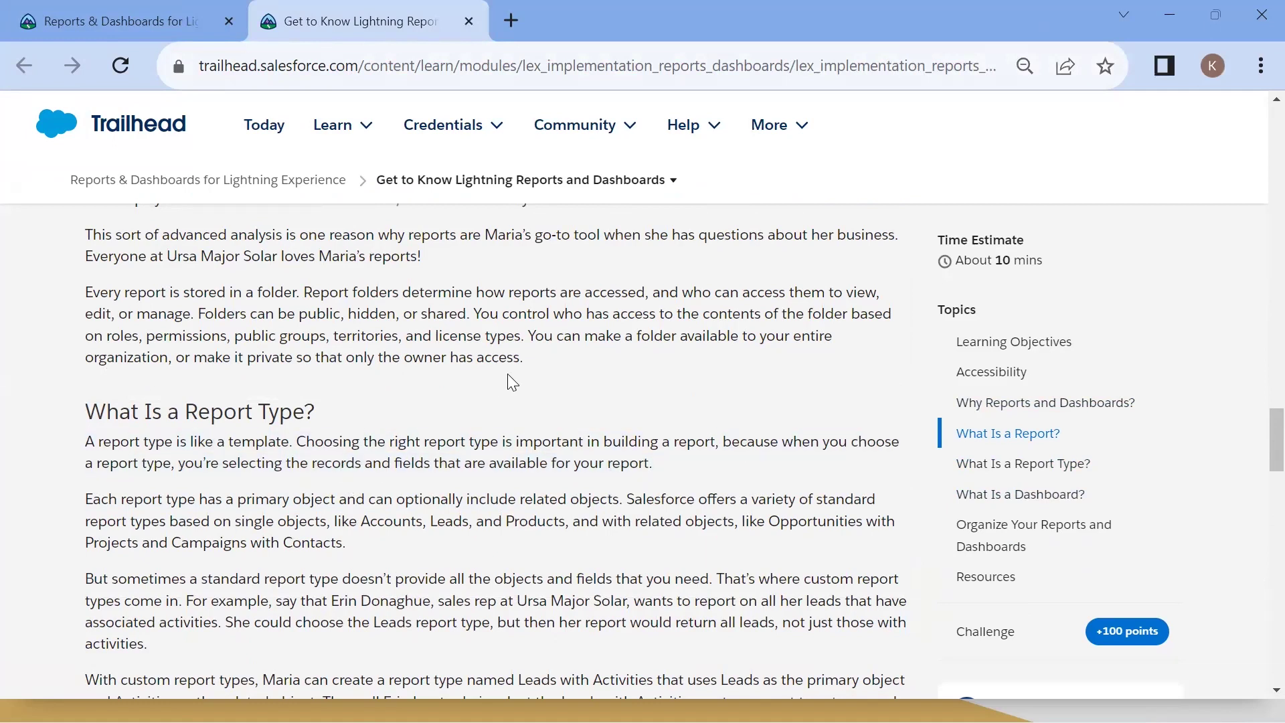
double_click(342, 462)
drag(193, 416, 310, 419)
click(359, 423)
scroll(359, 423, down, 3)
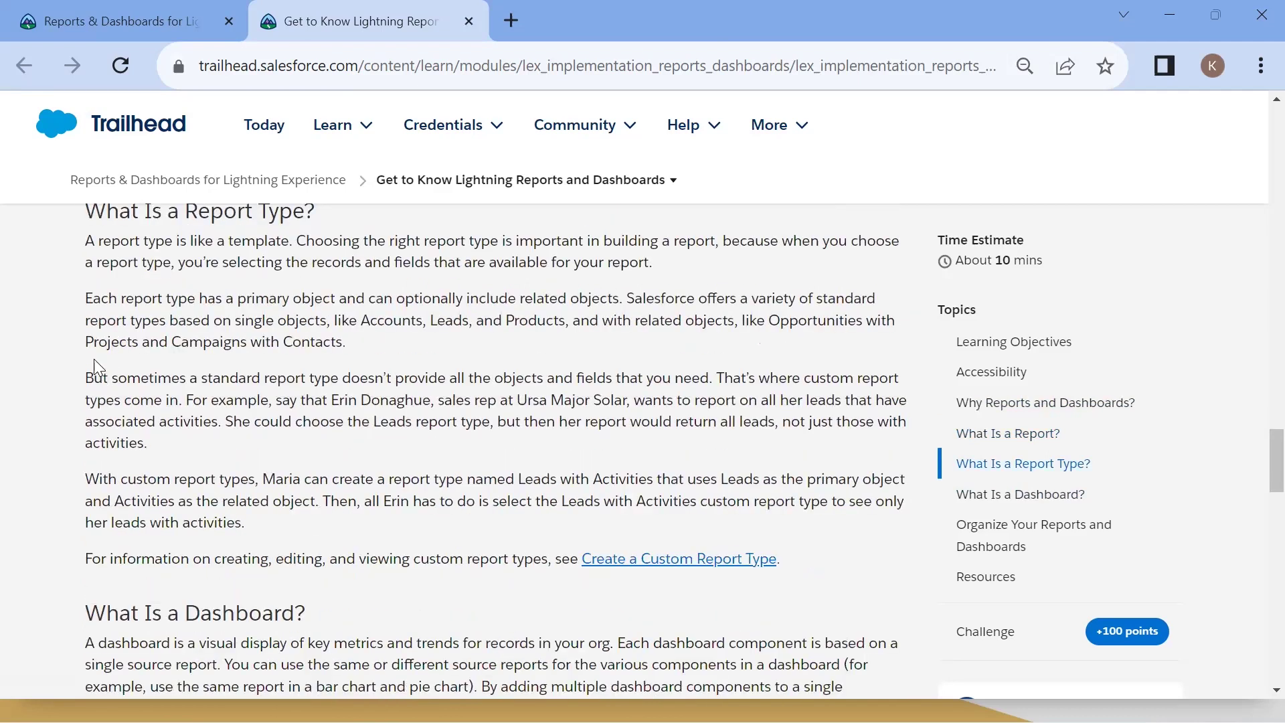
drag(80, 299, 638, 300)
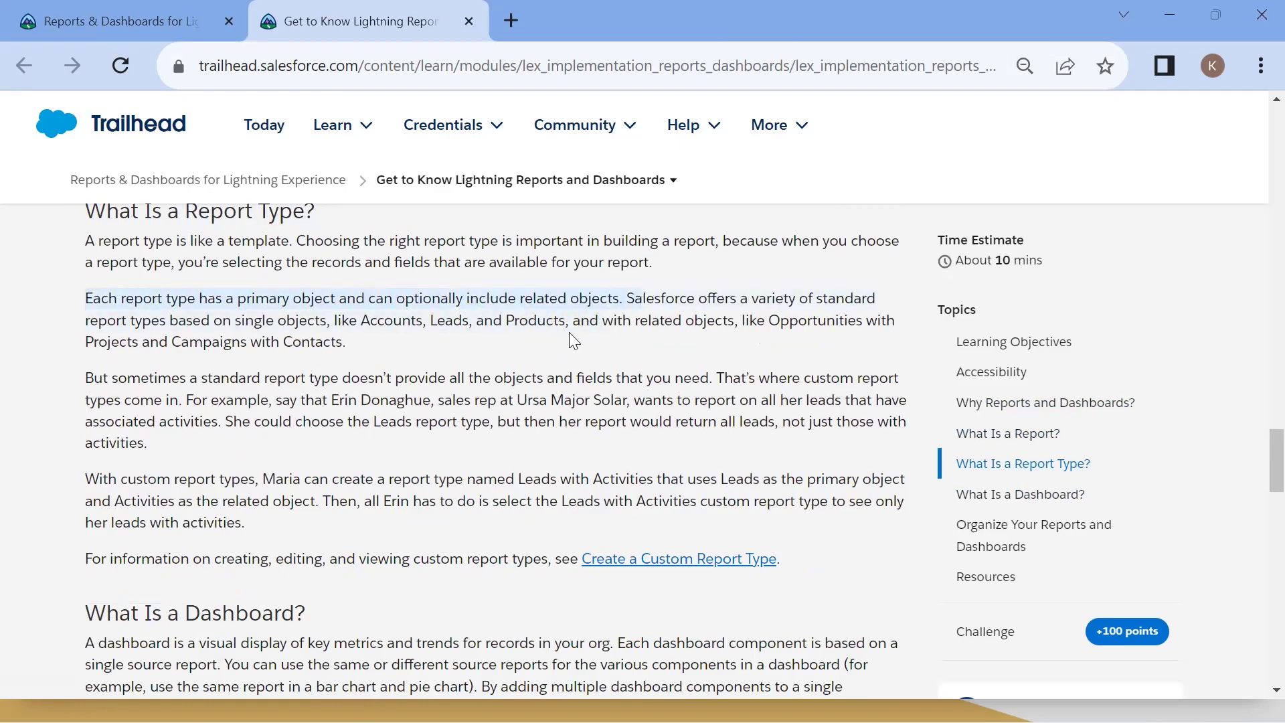
Review the What Is a Report? section, highlighting its heading and the example of filtering to Closed Won opportunities for active products
scroll(633, 324, up, 8)
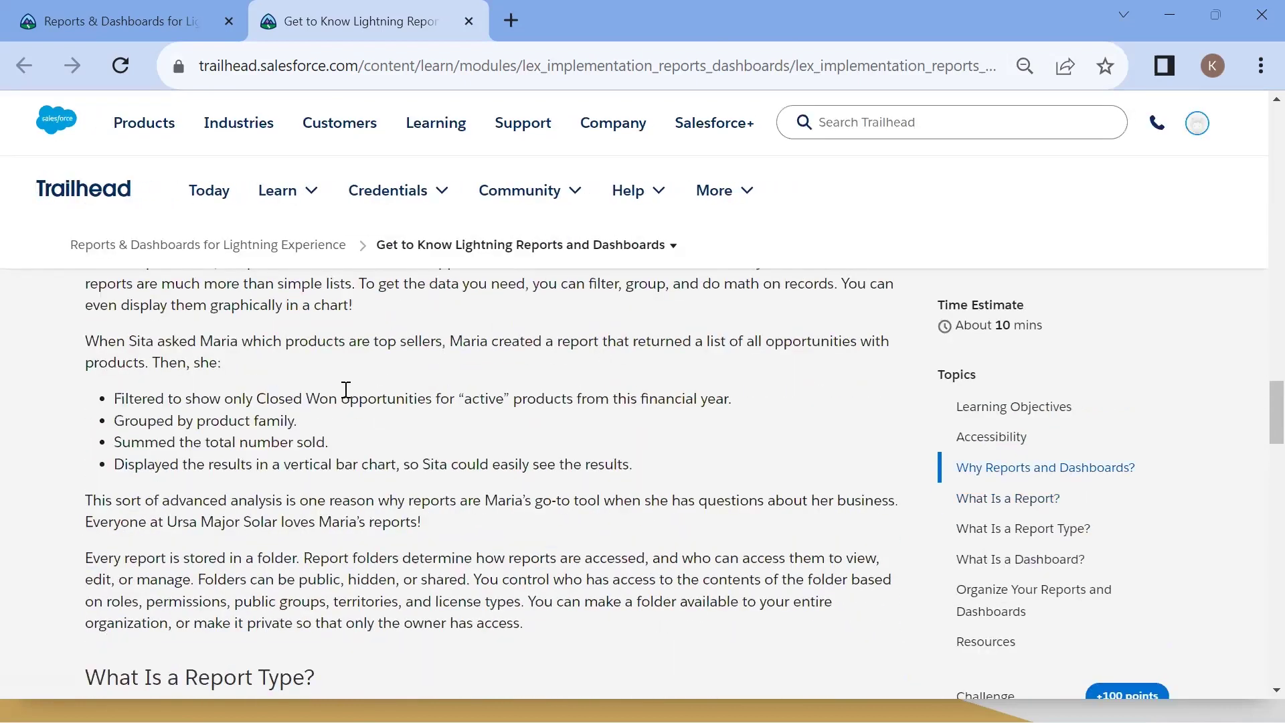
scroll(344, 393, up, 4)
drag(58, 436, 342, 439)
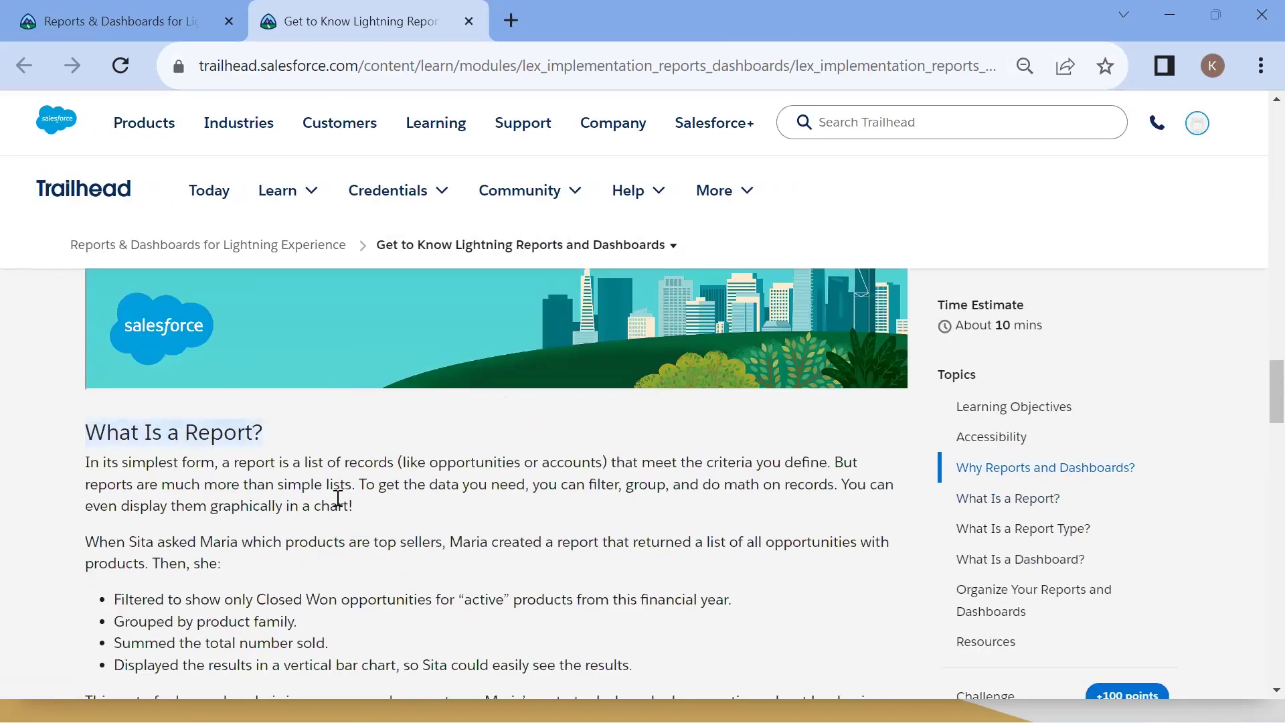
scroll(372, 468, down, 2)
scroll(374, 462, down, 2)
drag(107, 335, 727, 336)
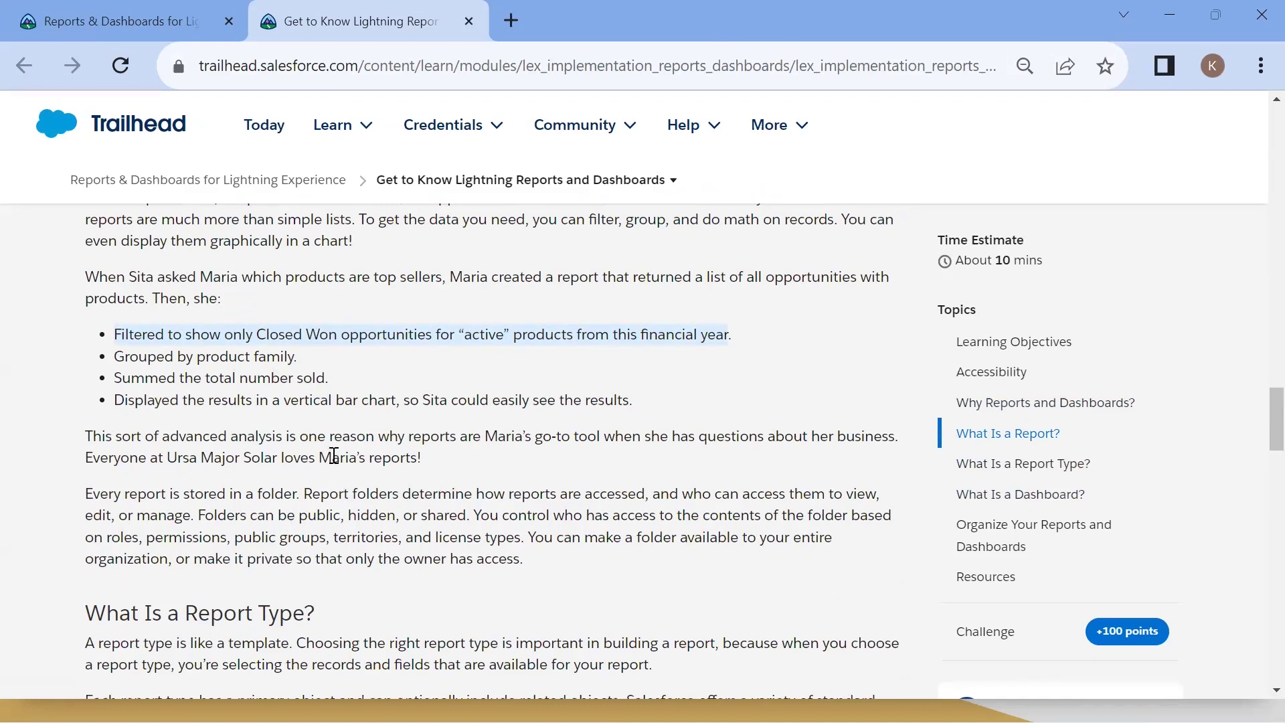
scroll(333, 454, down, 3)
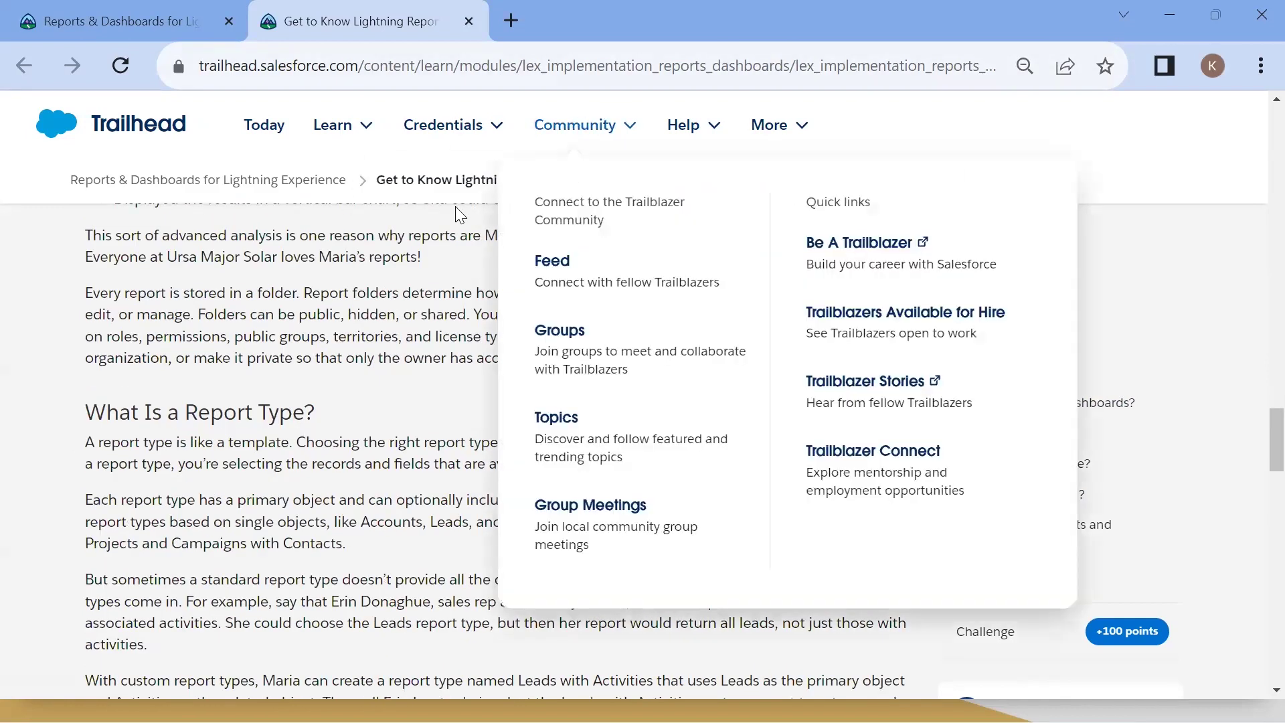
Return to the module overview and open the Create Reports with the Report Builder unit in a new tab
click(265, 189)
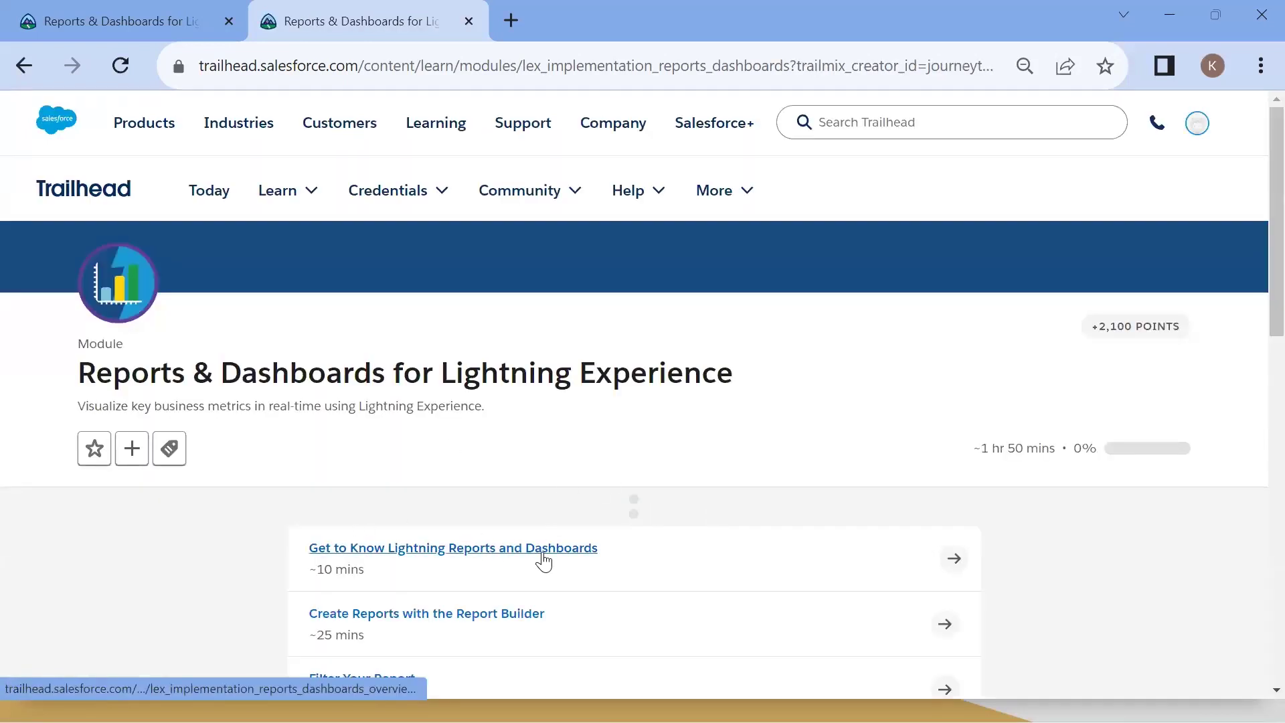
scroll(676, 374, down, 4)
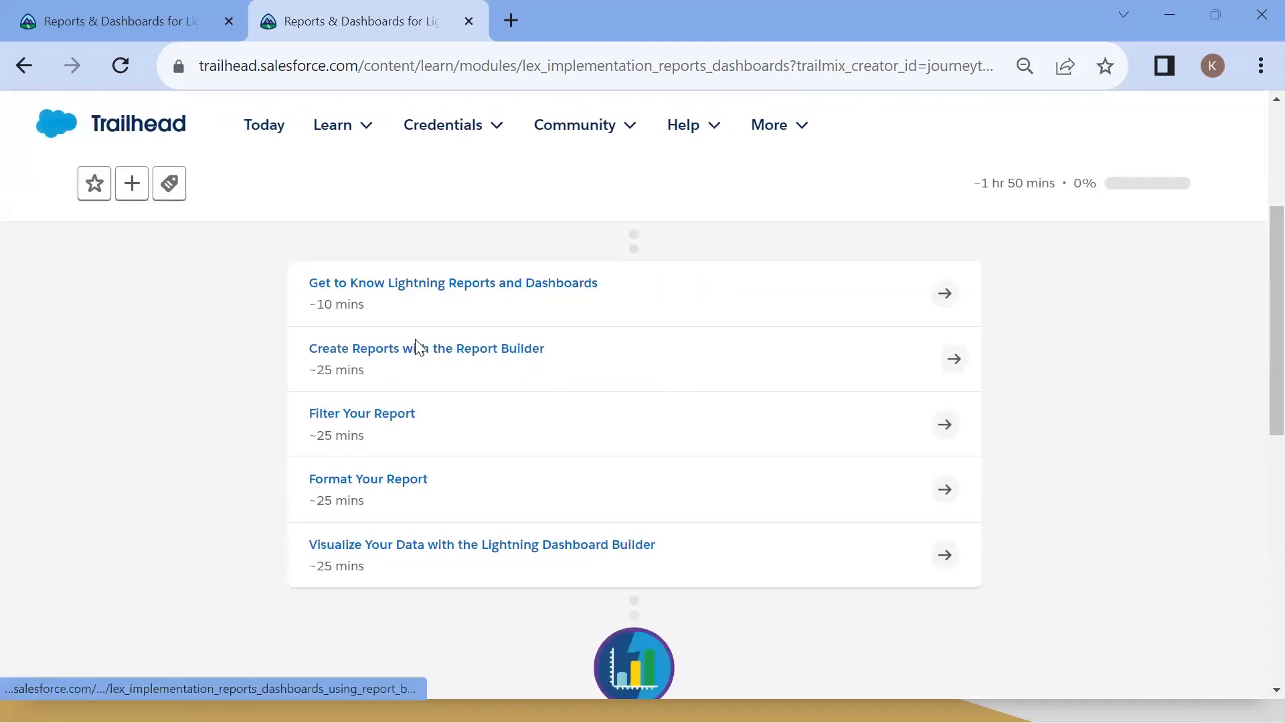
right_click(423, 361)
click(464, 370)
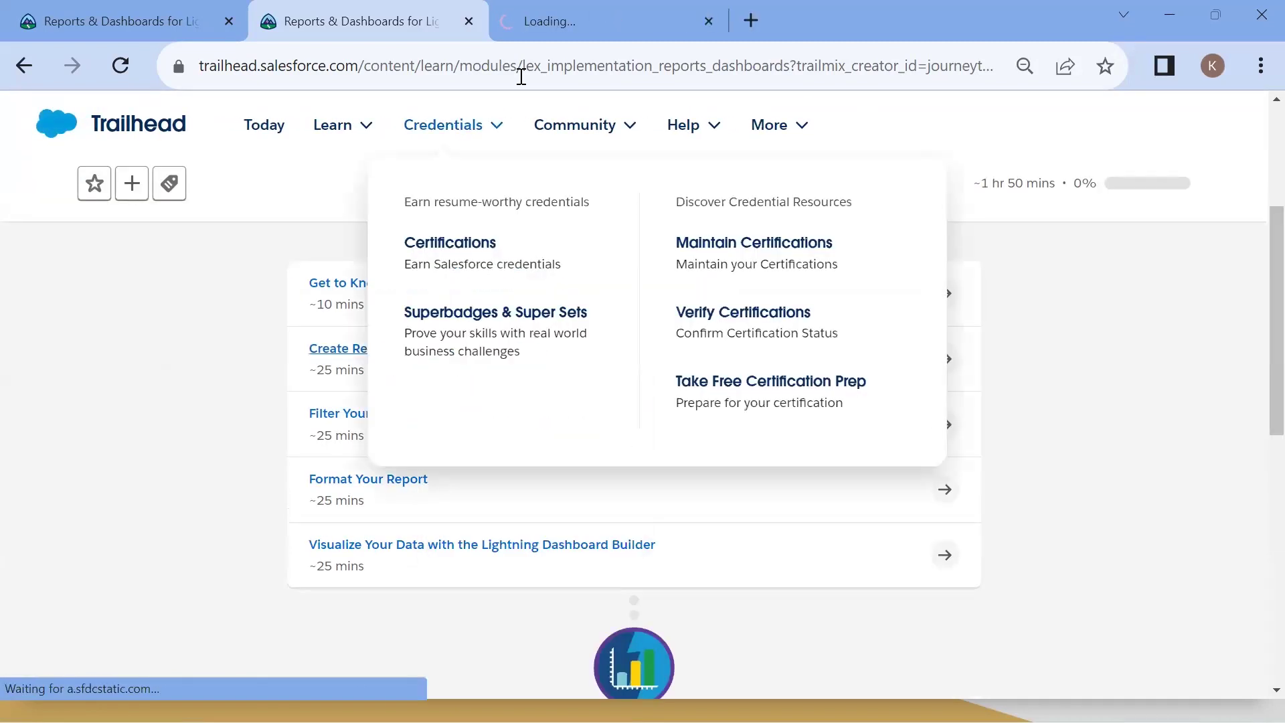
click(560, 32)
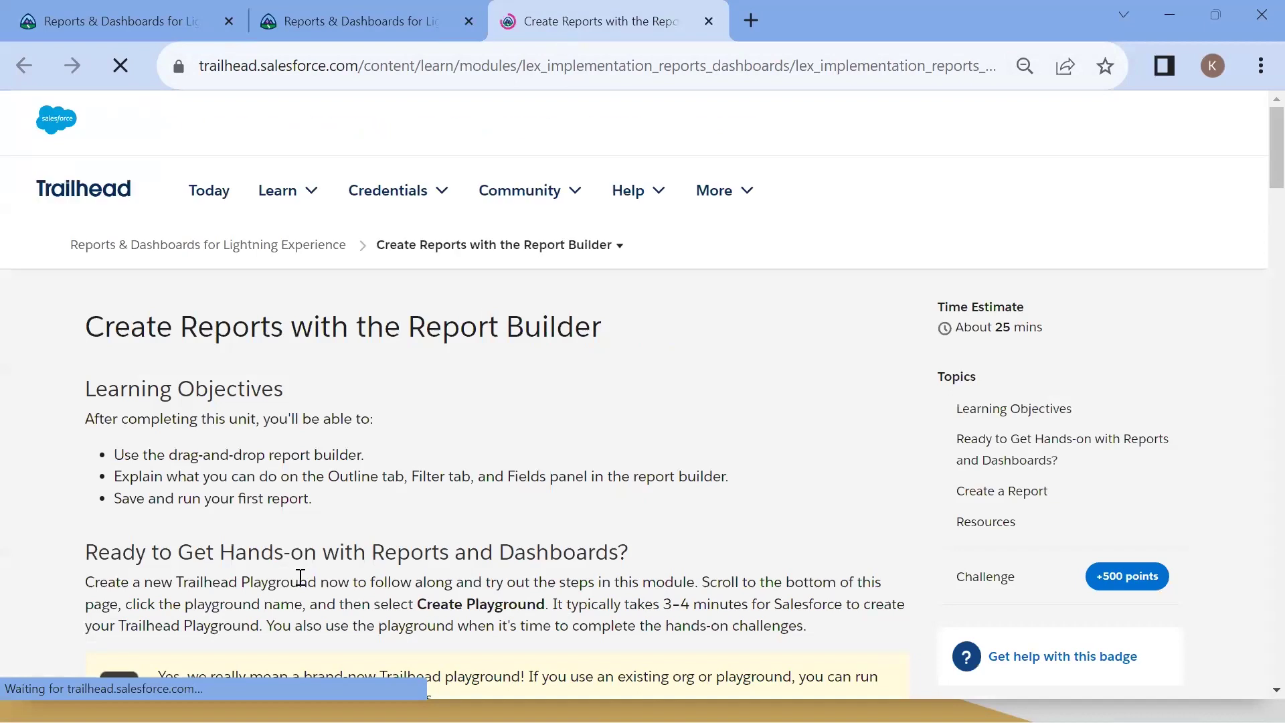
Look through the unit's Create a Report instructions and the report builder illustration for the Accounts report
scroll(298, 577, down, 10)
scroll(301, 586, down, 3)
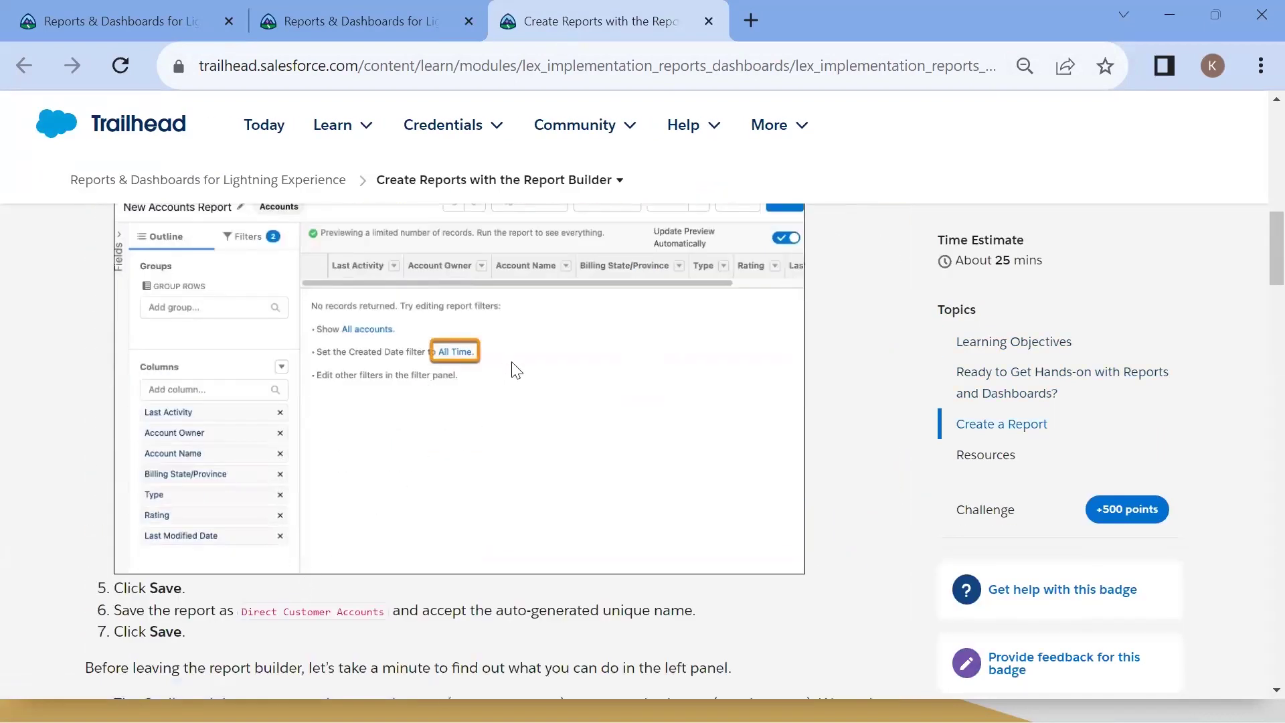
scroll(515, 370, up, 3)
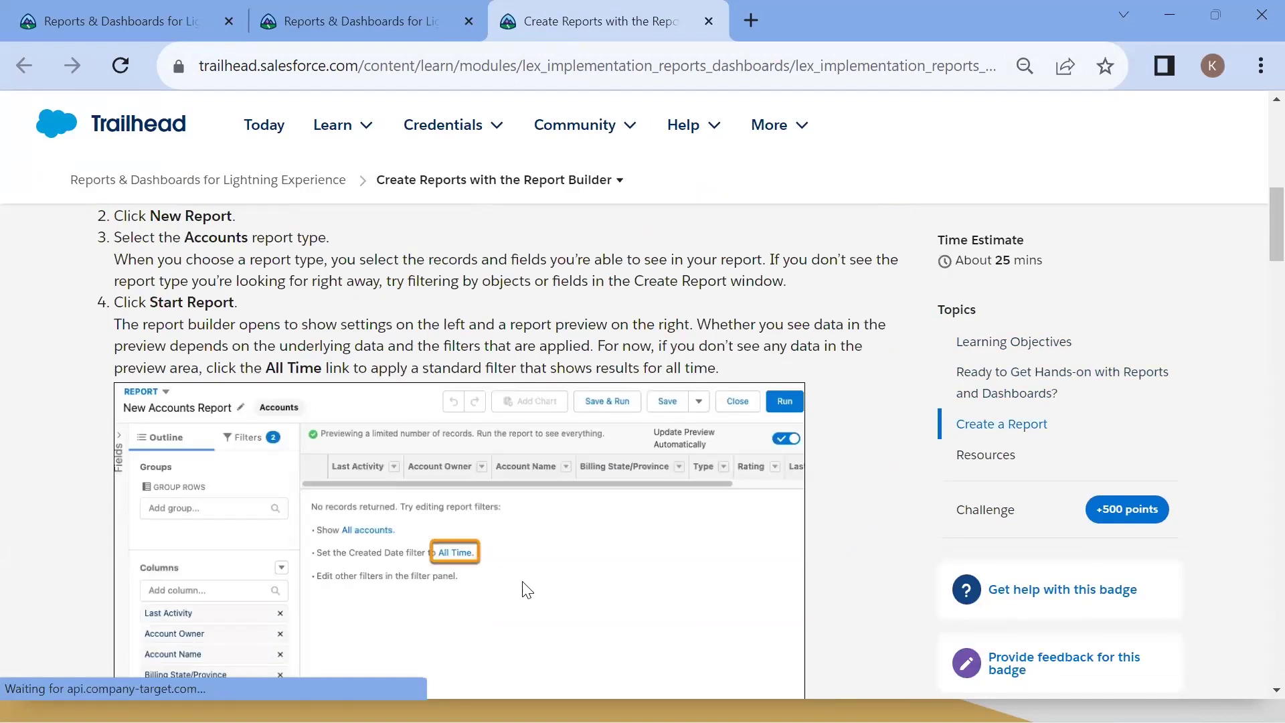
Read the unit's steps for starting and saving the Accounts report, plus the Outline and Filters tab descriptions, highlighting the report grouping text
scroll(422, 521, down, 3)
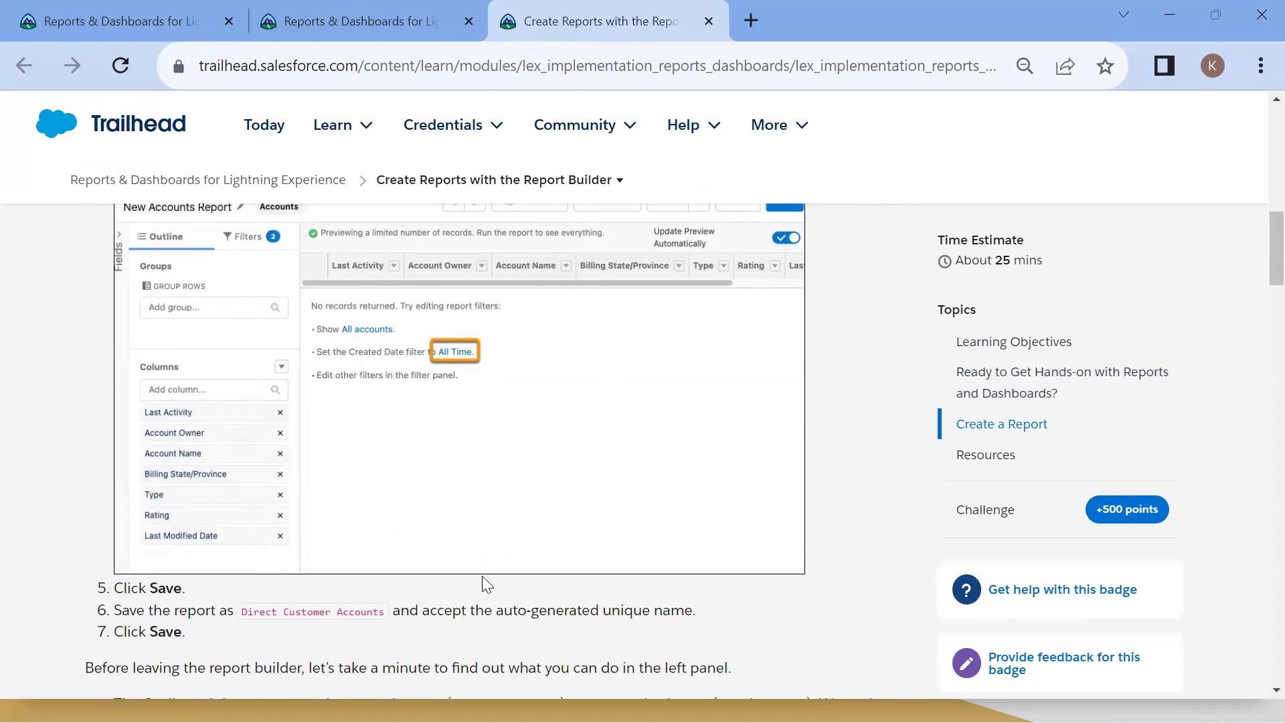
scroll(518, 520, up, 3)
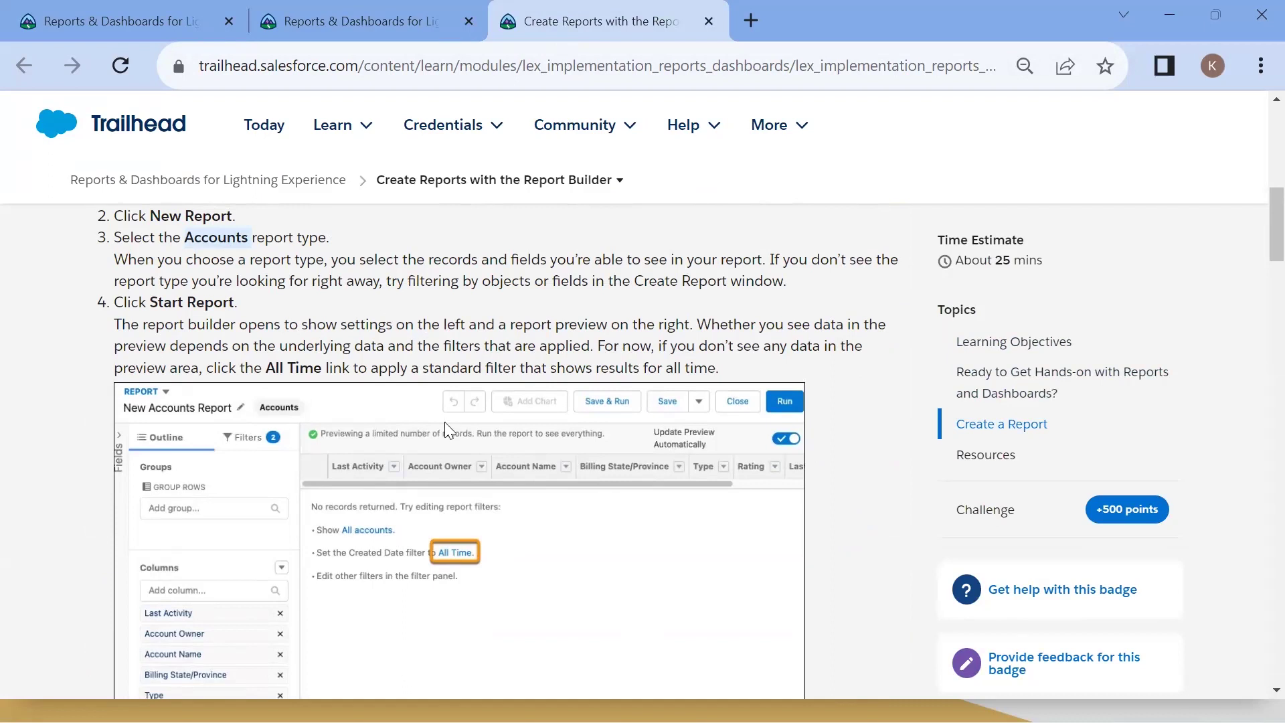
scroll(289, 316, down, 10)
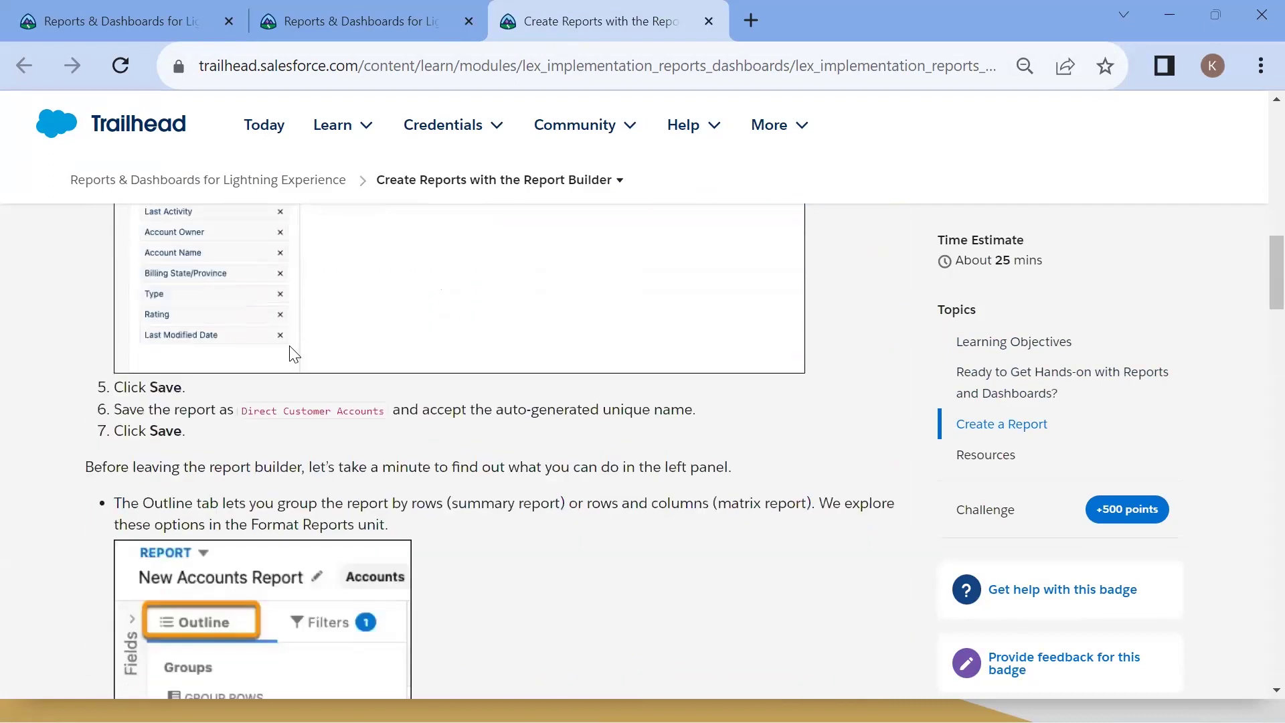
drag(228, 300, 387, 300)
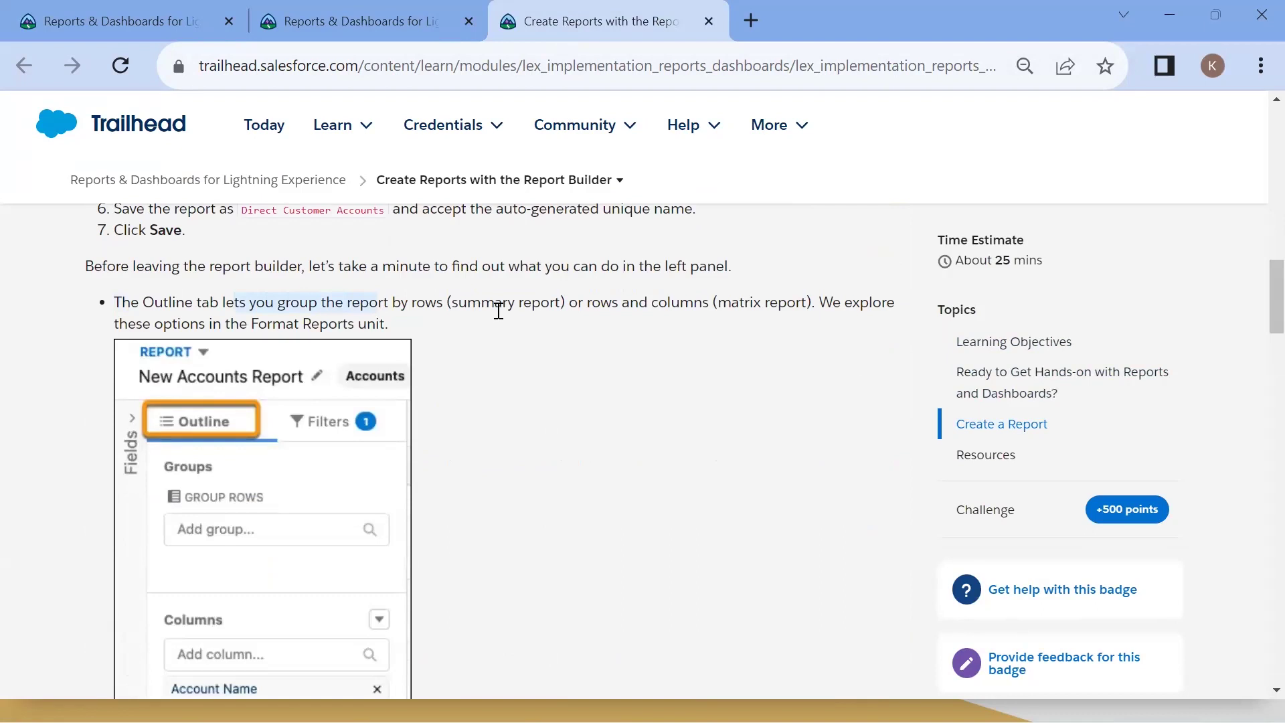
scroll(509, 320, down, 2)
scroll(258, 456, down, 3)
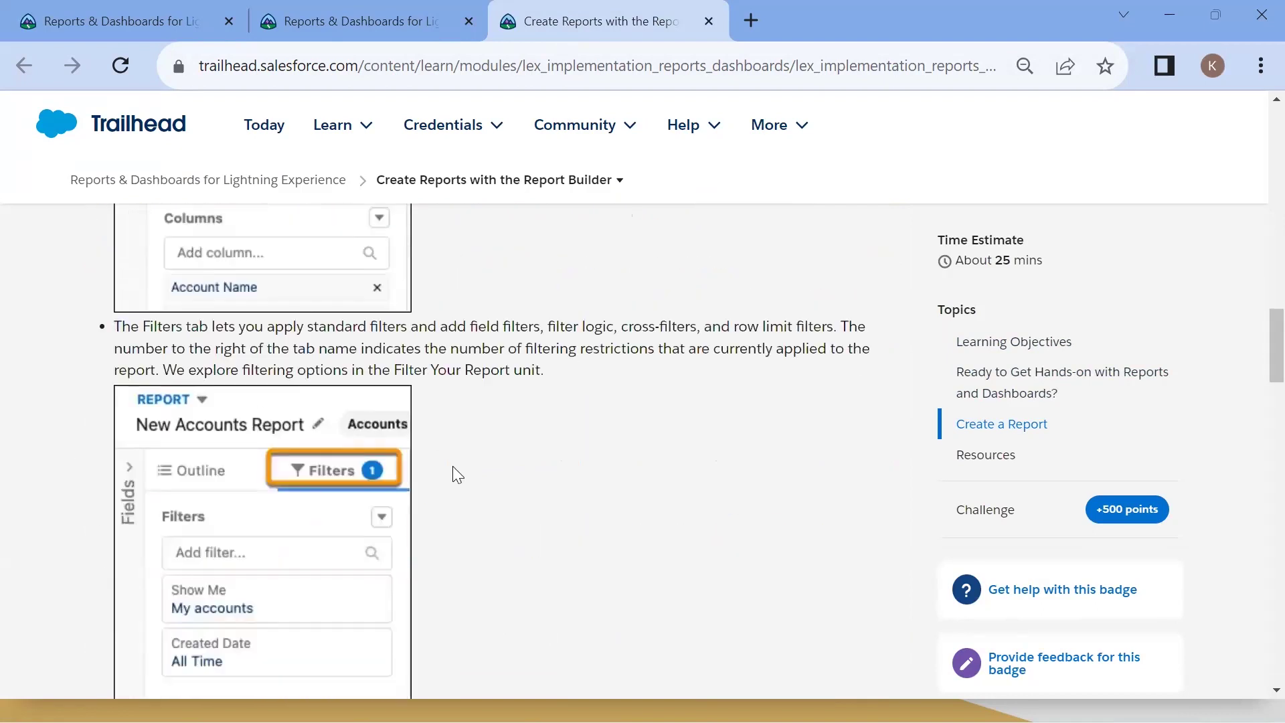
scroll(295, 496, down, 6)
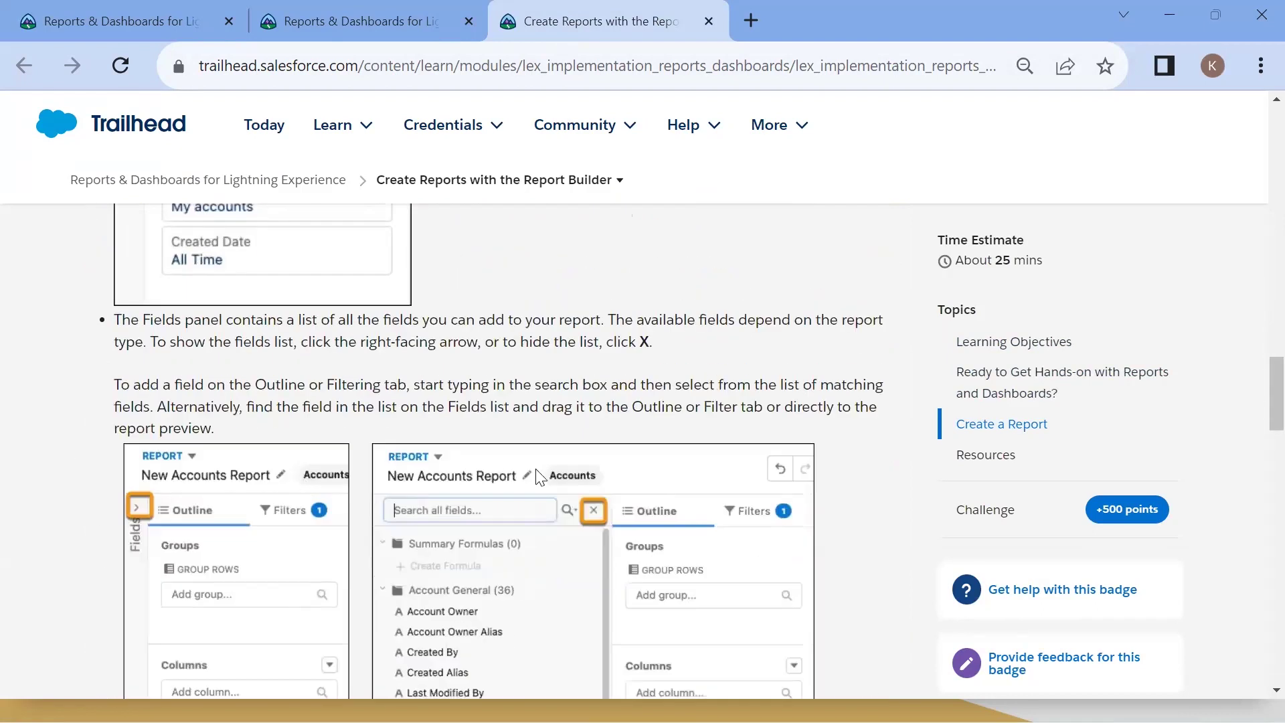
Review the Fields panel illustrations, the Direct Customer Accounts run page example and the Create a Report to Show Leads challenge
scroll(230, 404, down, 12)
scroll(230, 404, up, 5)
scroll(311, 474, down, 4)
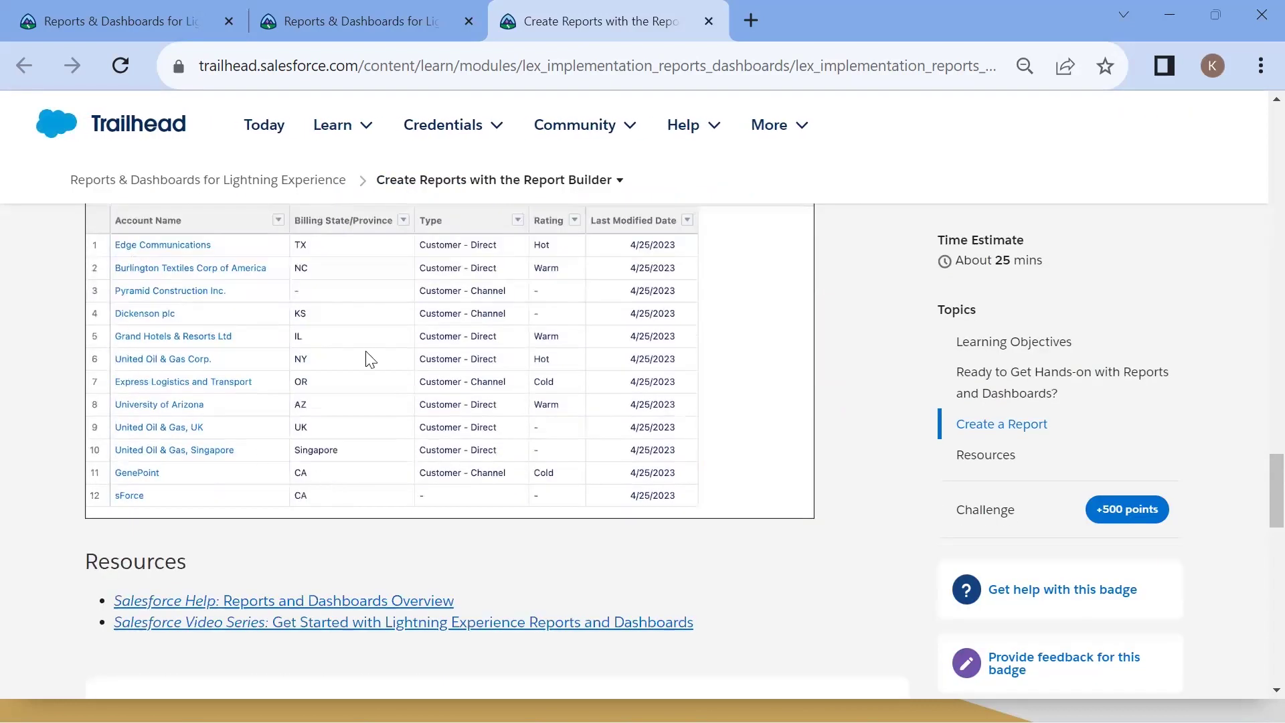
scroll(372, 359, up, 3)
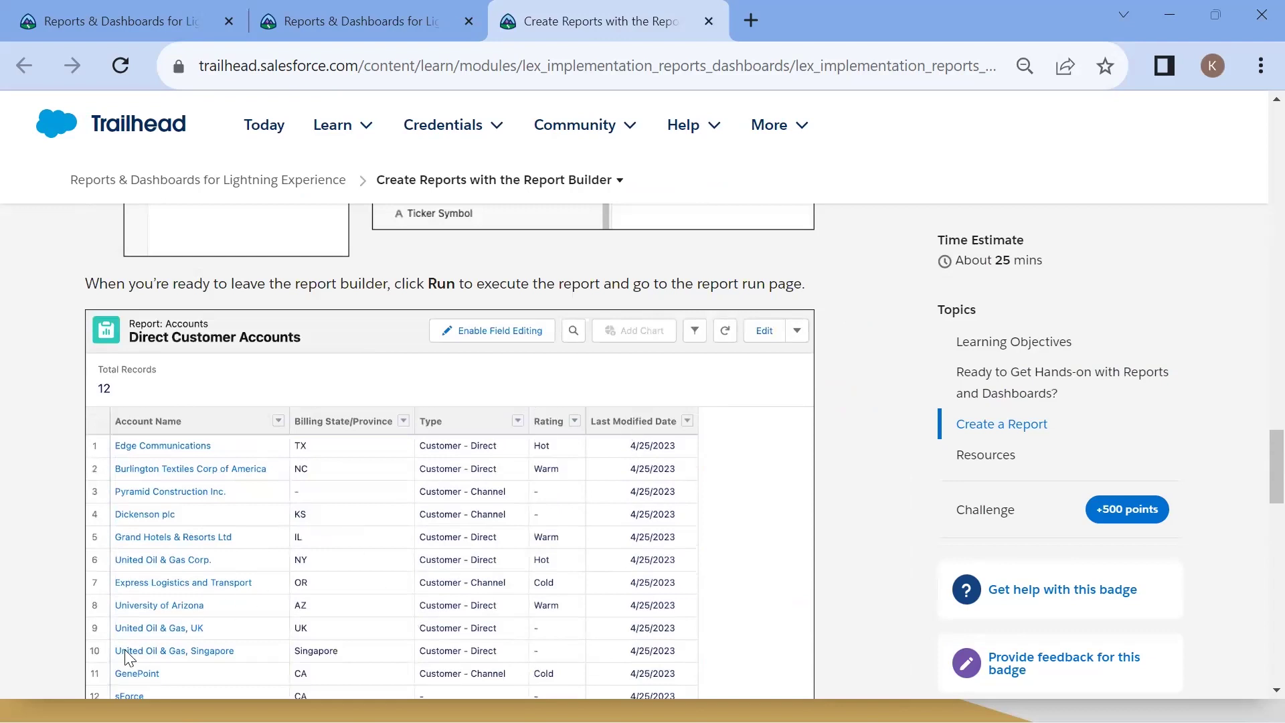
scroll(287, 542, down, 12)
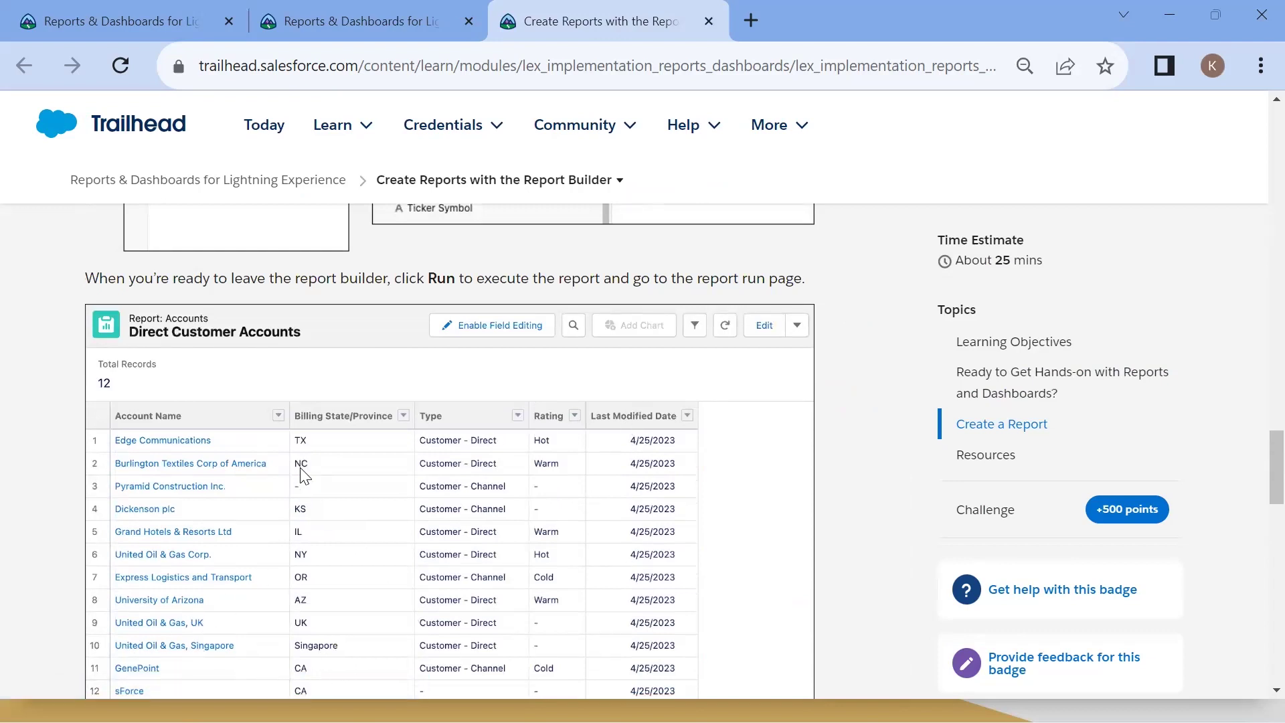
scroll(304, 478, up, 3)
scroll(304, 478, down, 3)
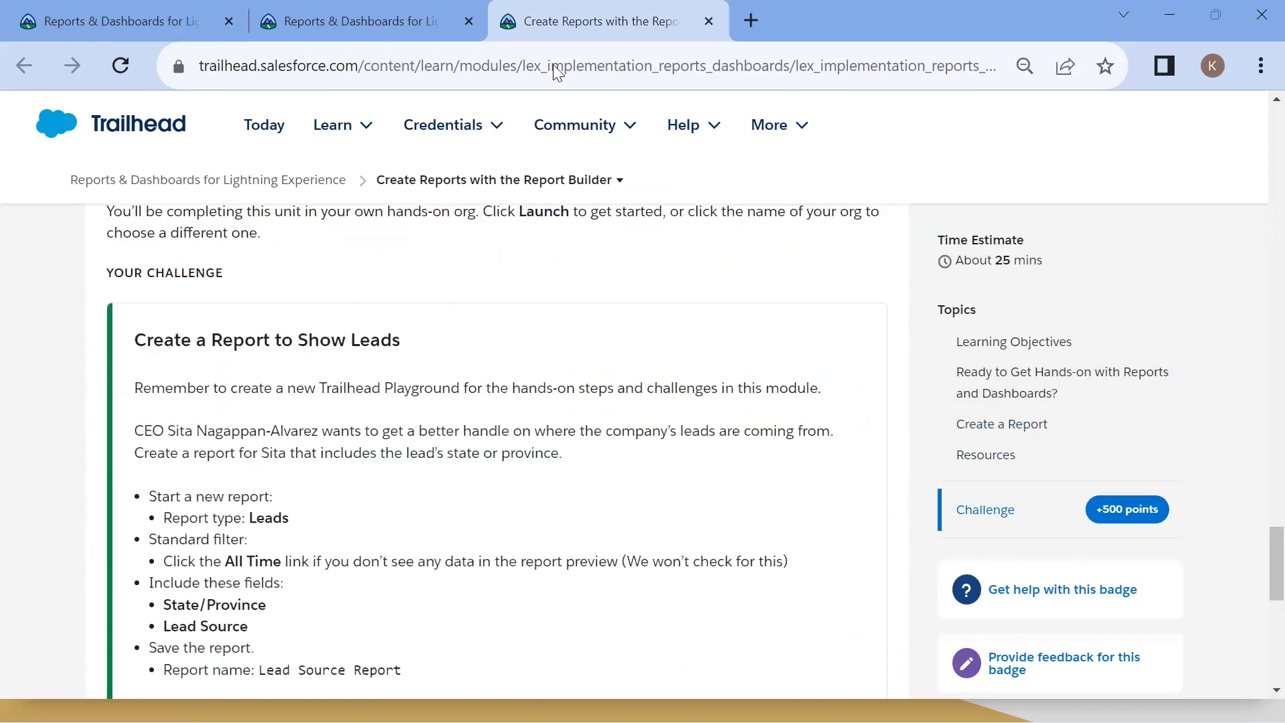
Switch to the browser window with the Salesforce org and view the All Opportunities list and New Opportunities Report 1
key(alt+Tab)
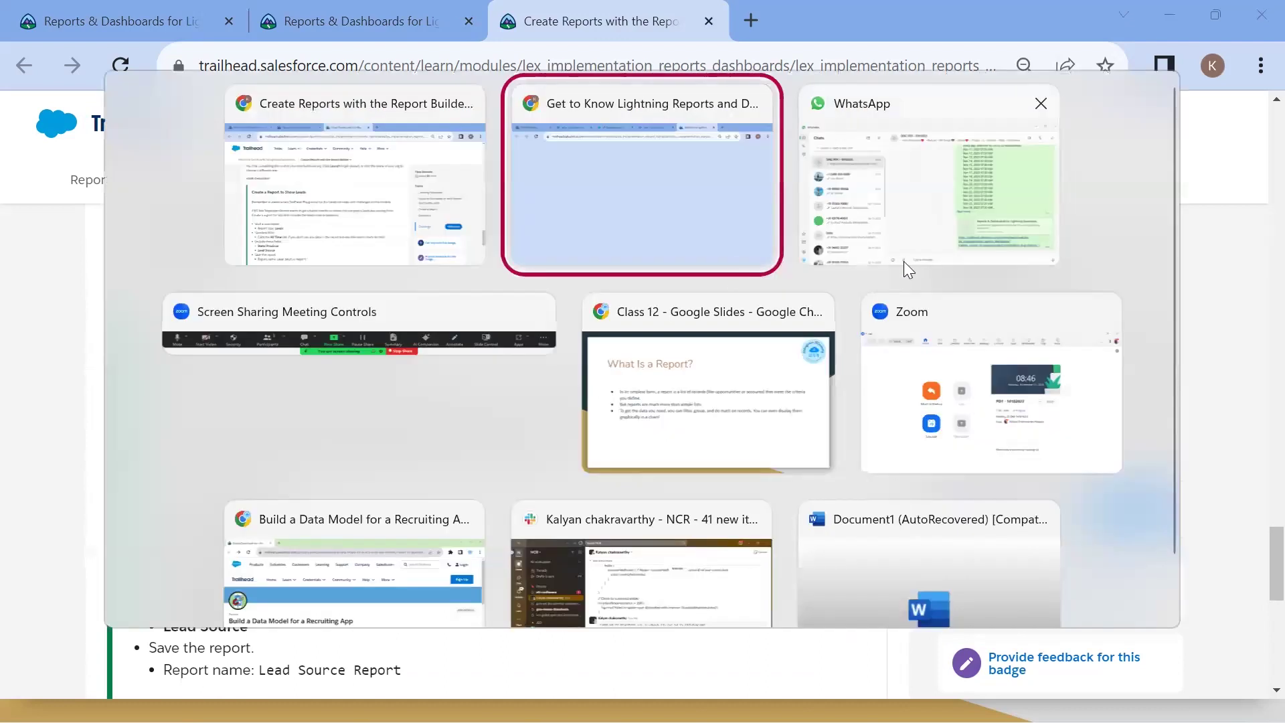
click(687, 188)
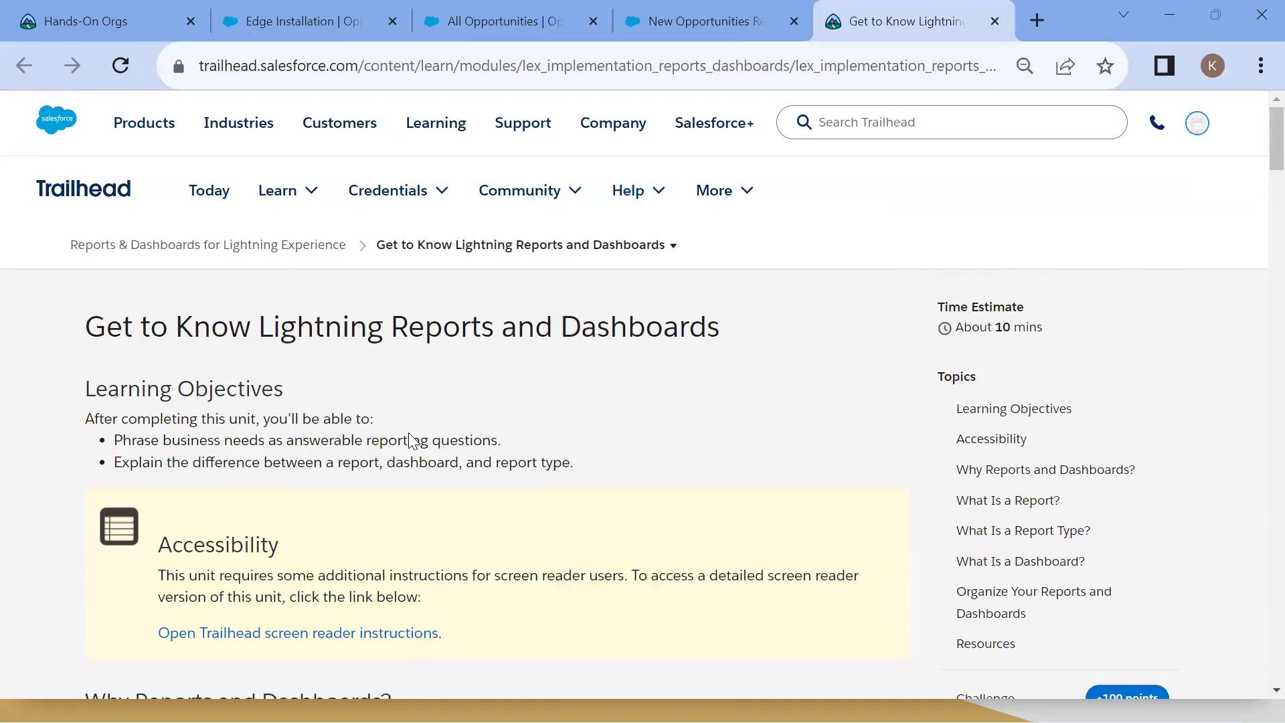
scroll(348, 417, down, 4)
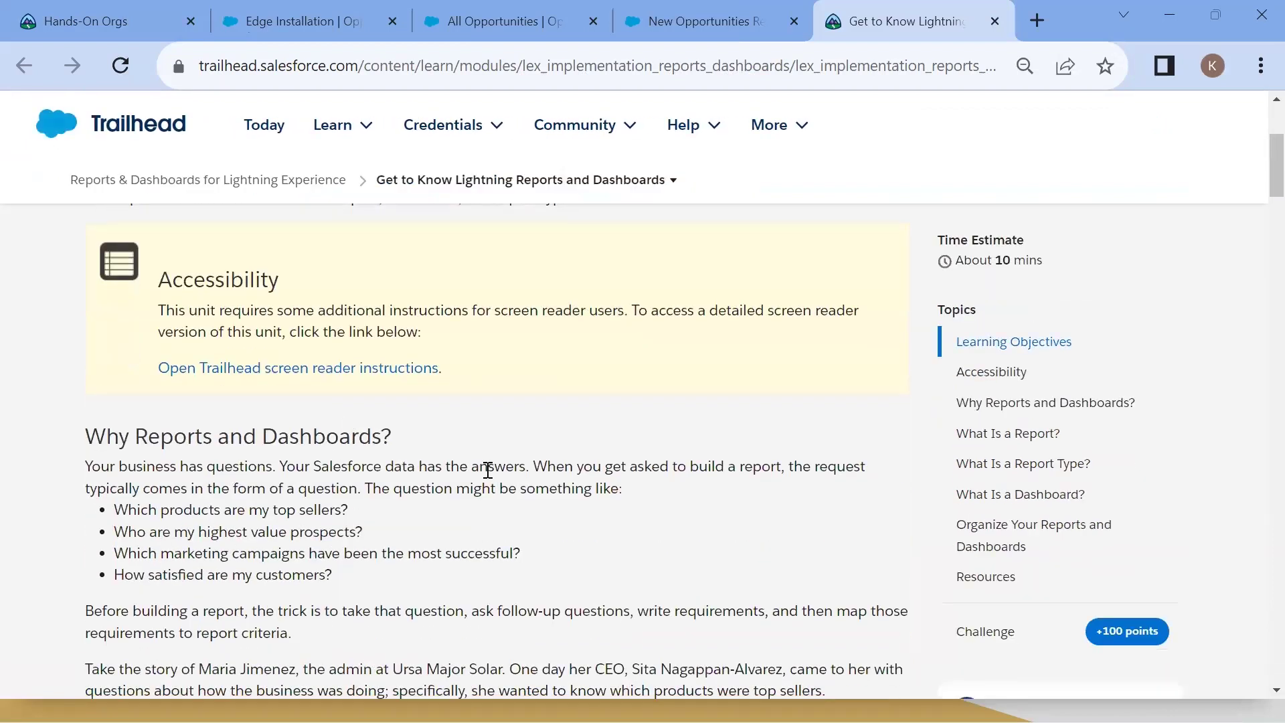
scroll(851, 436, up, 5)
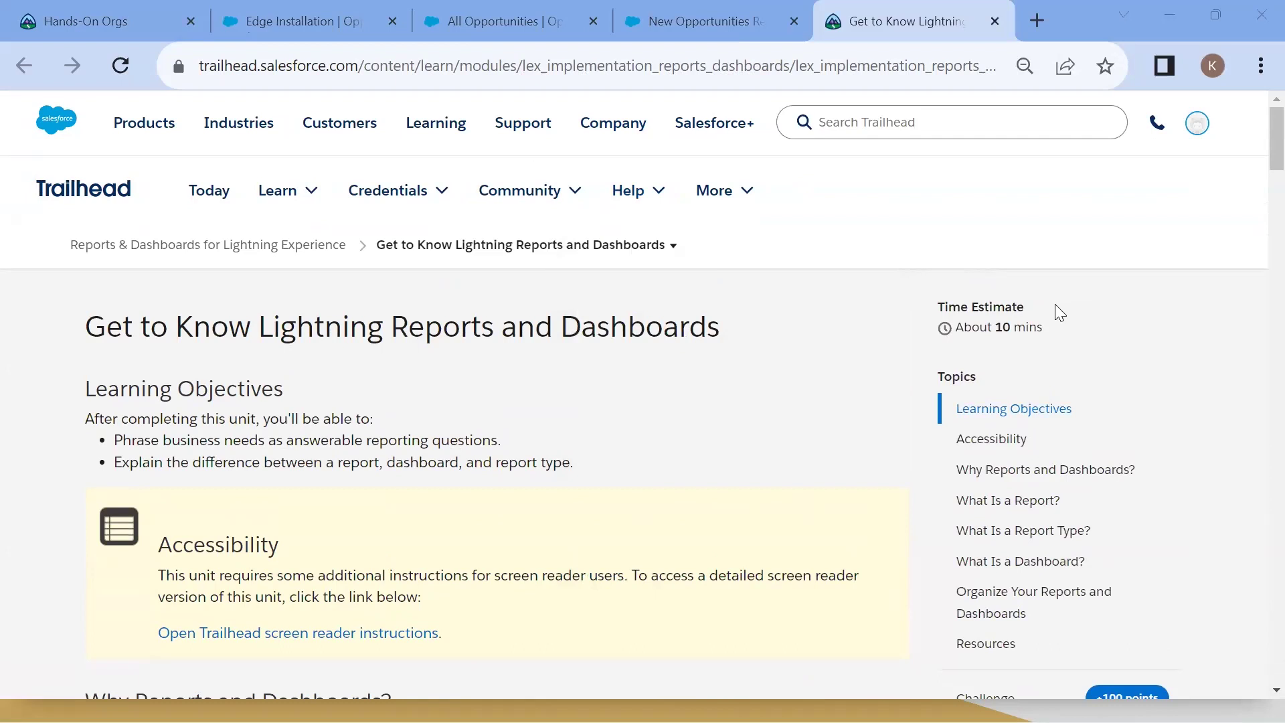
click(636, 18)
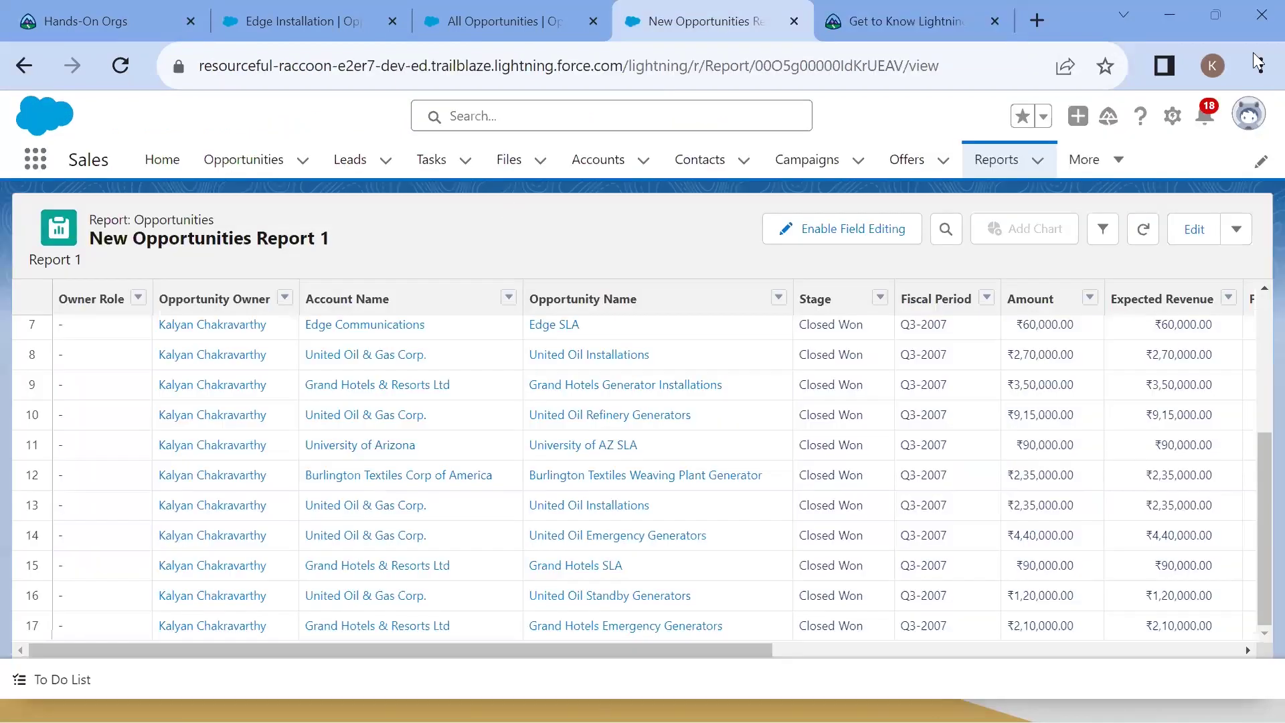
click(510, 20)
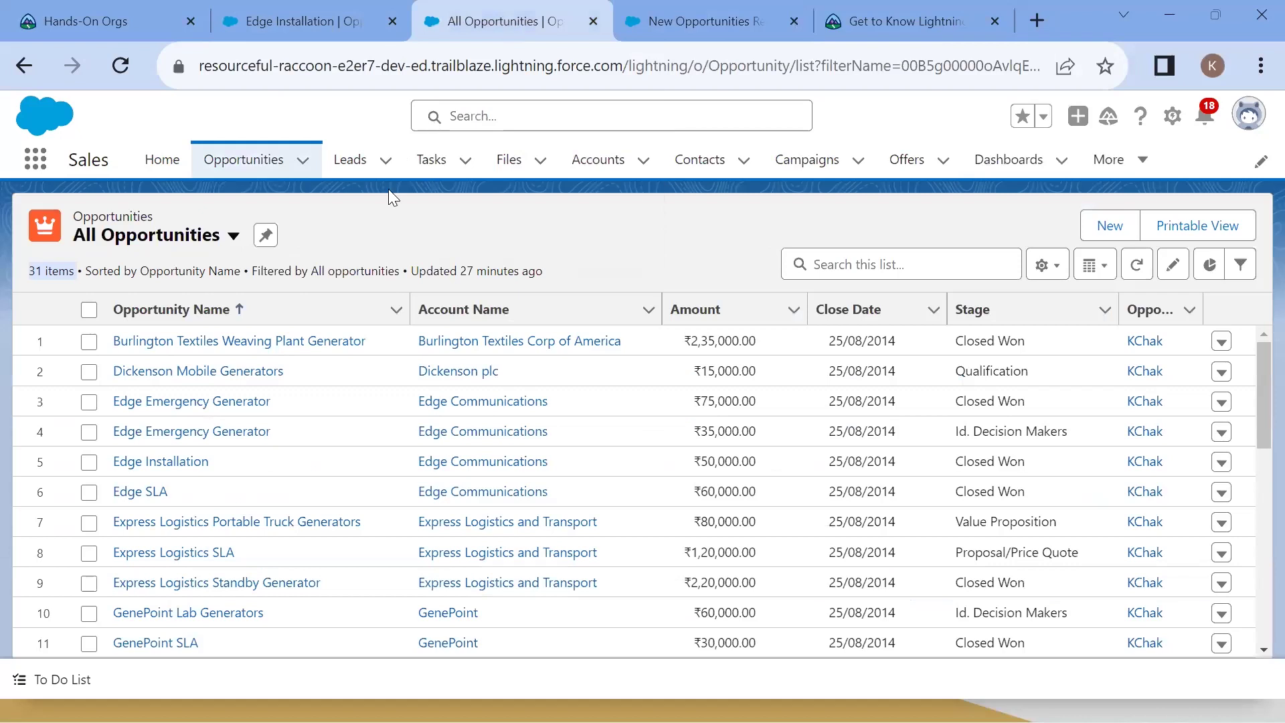
click(673, 19)
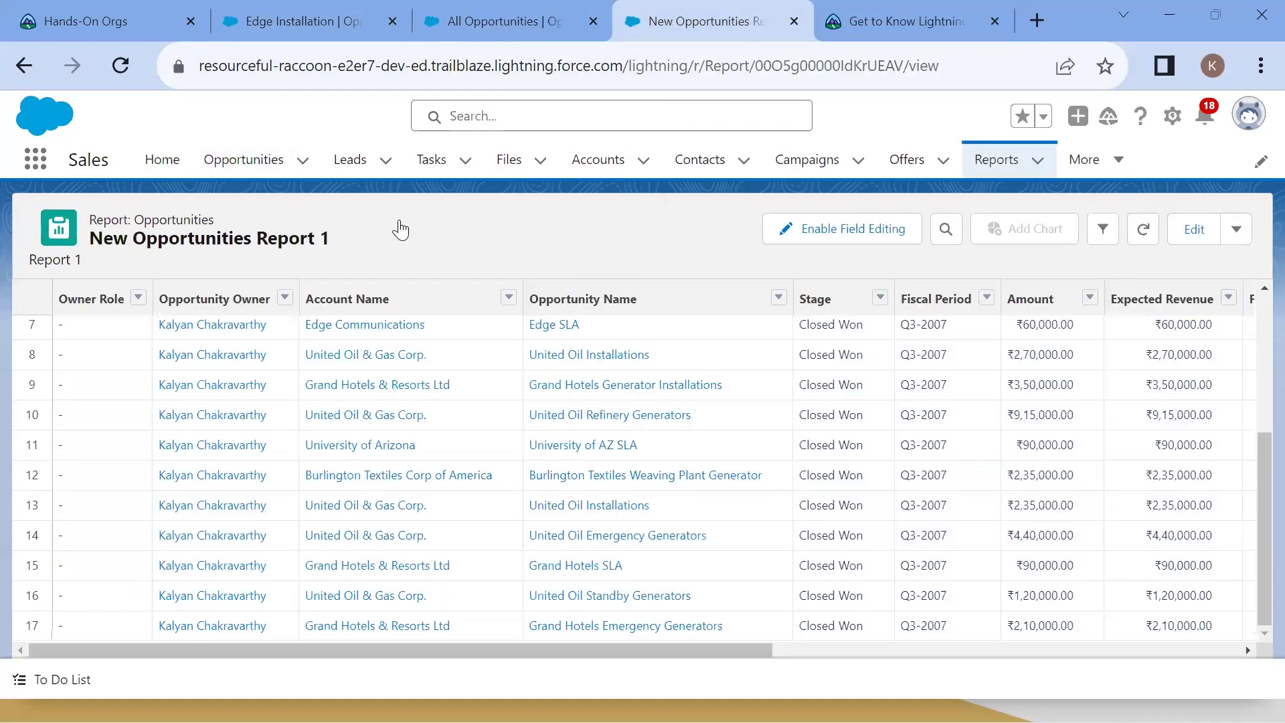
Begin a new report from the Reports home page and search all report types for "opp"
click(1002, 172)
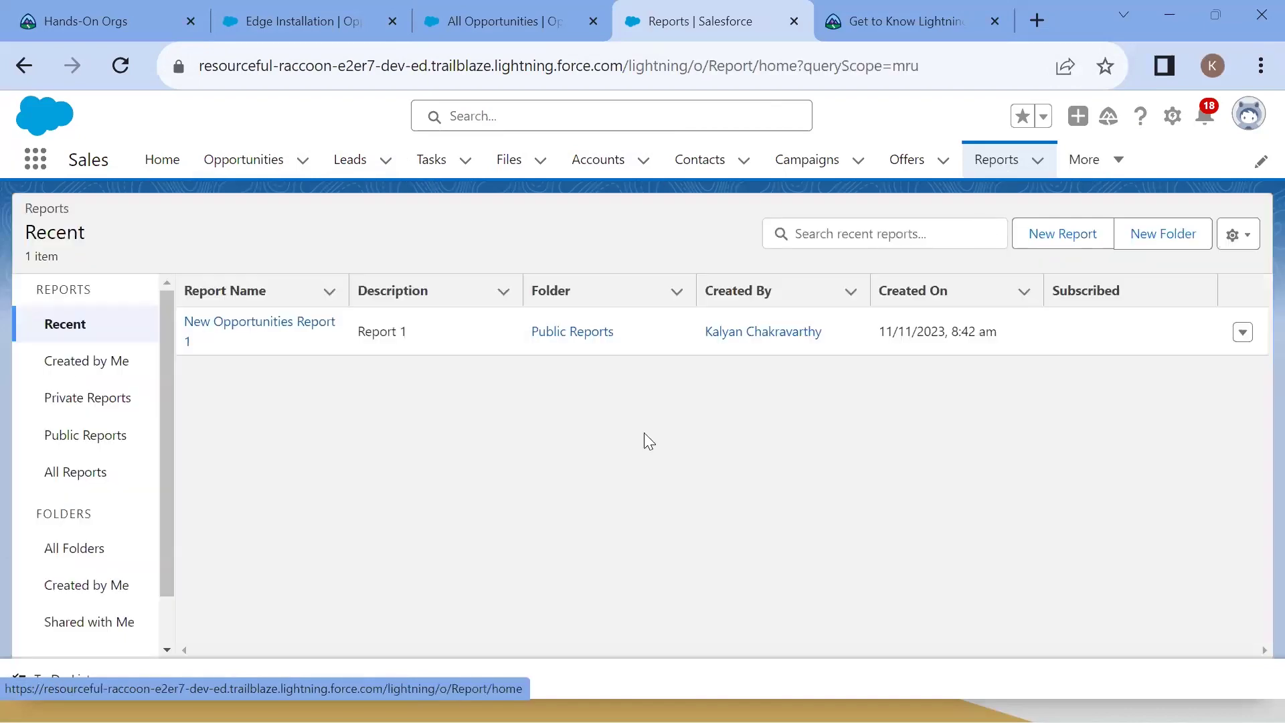
click(1059, 235)
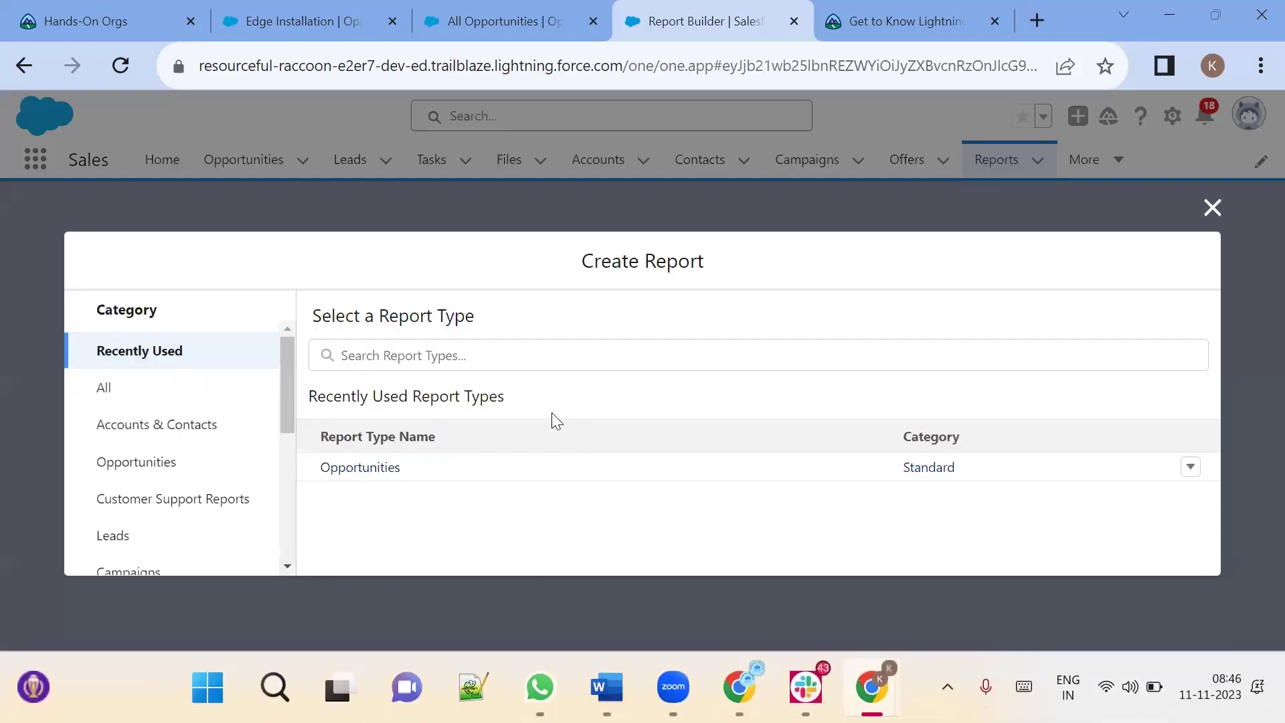
click(484, 357)
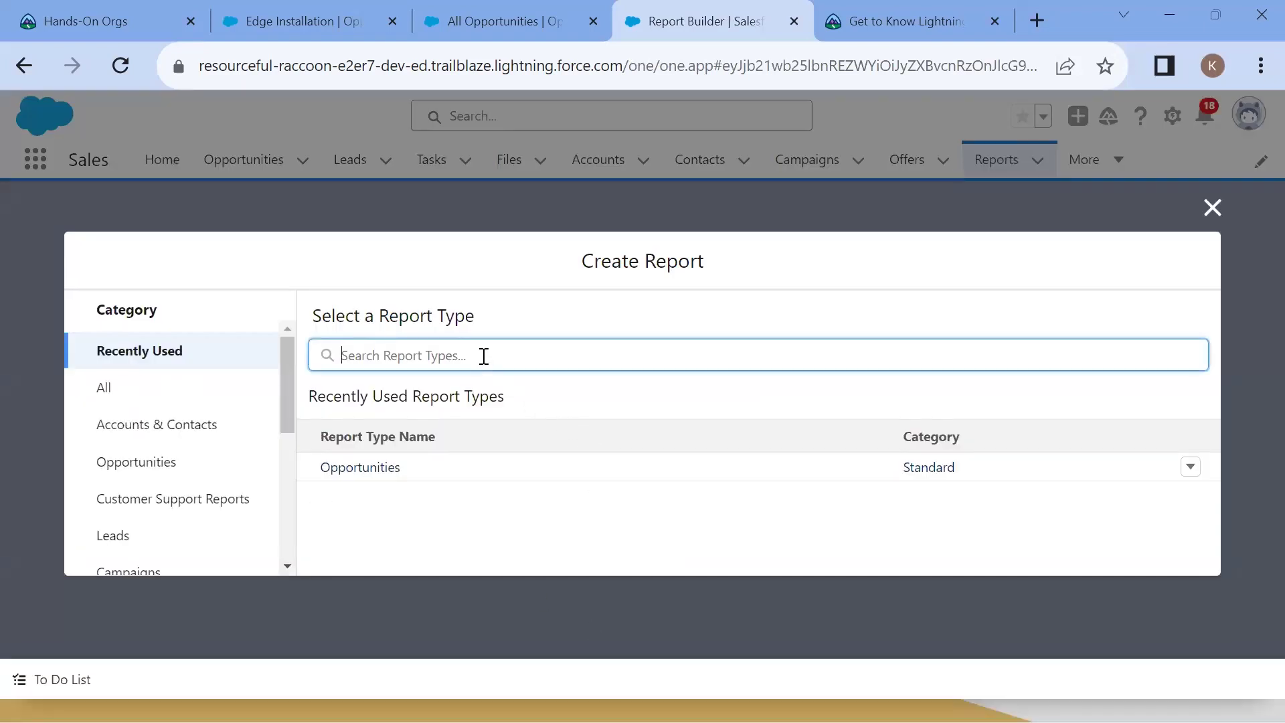
text(opp)
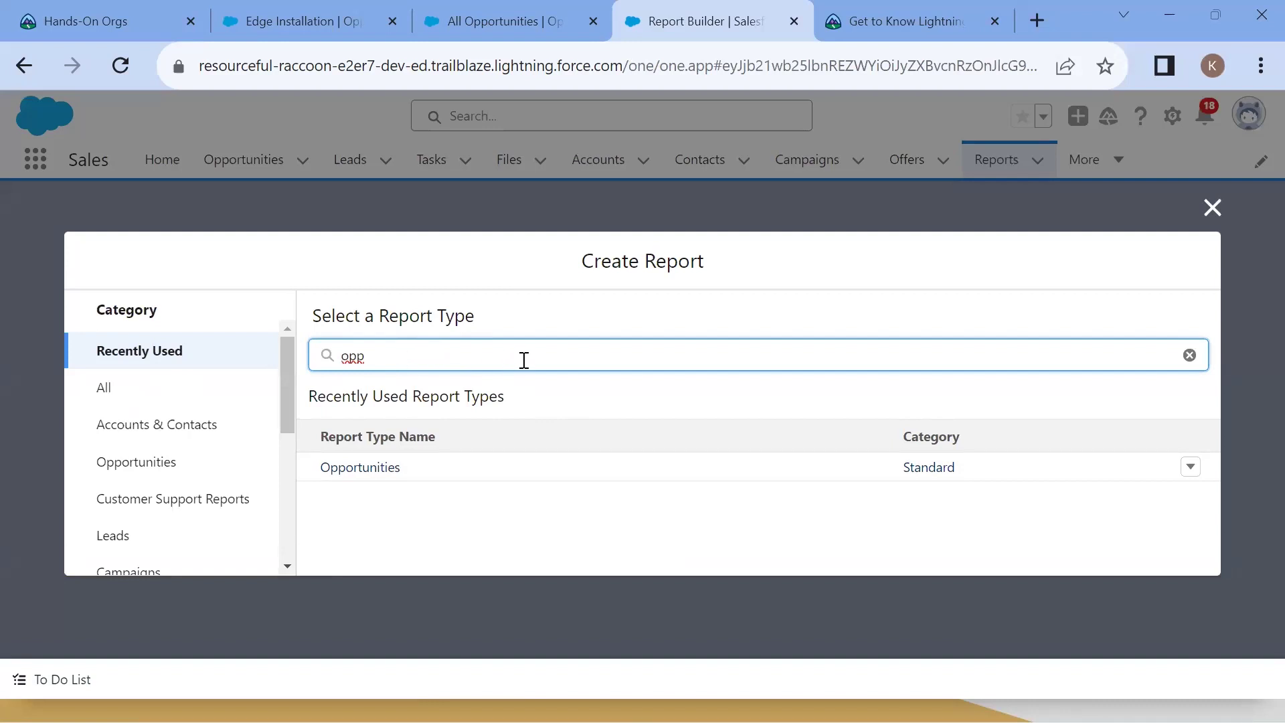
click(128, 405)
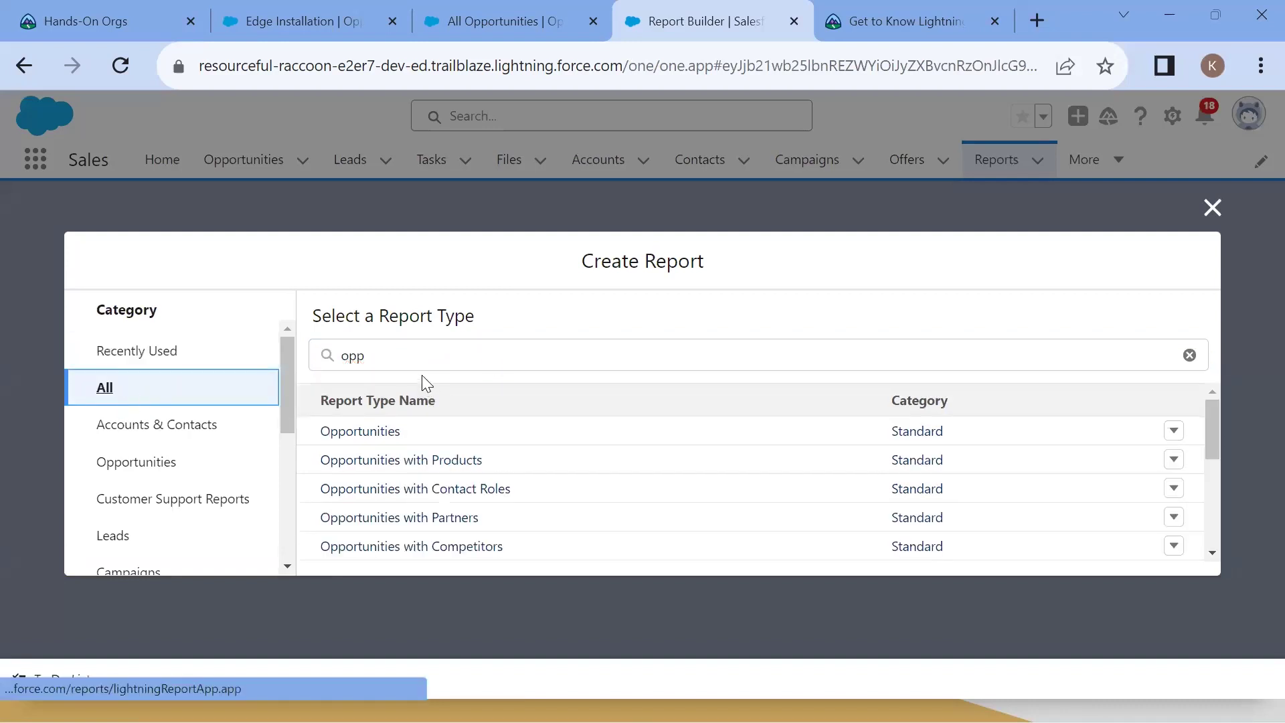
click(422, 361)
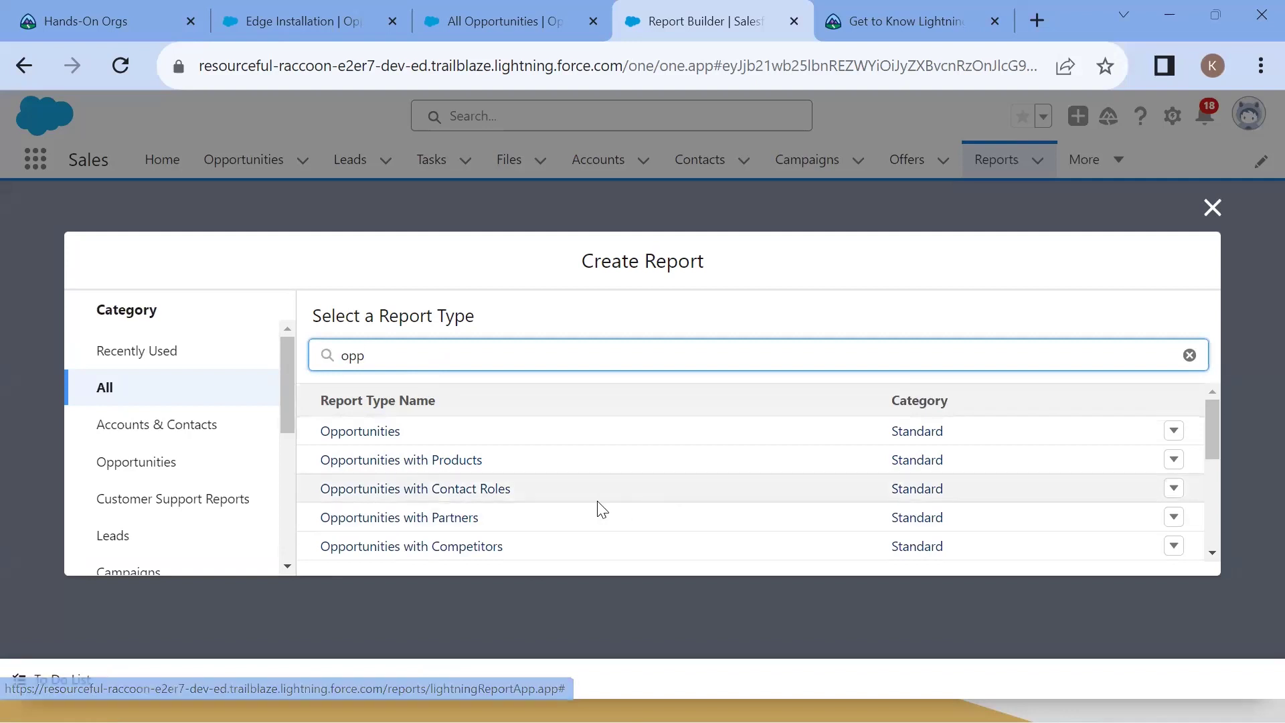
scroll(490, 496, down, 3)
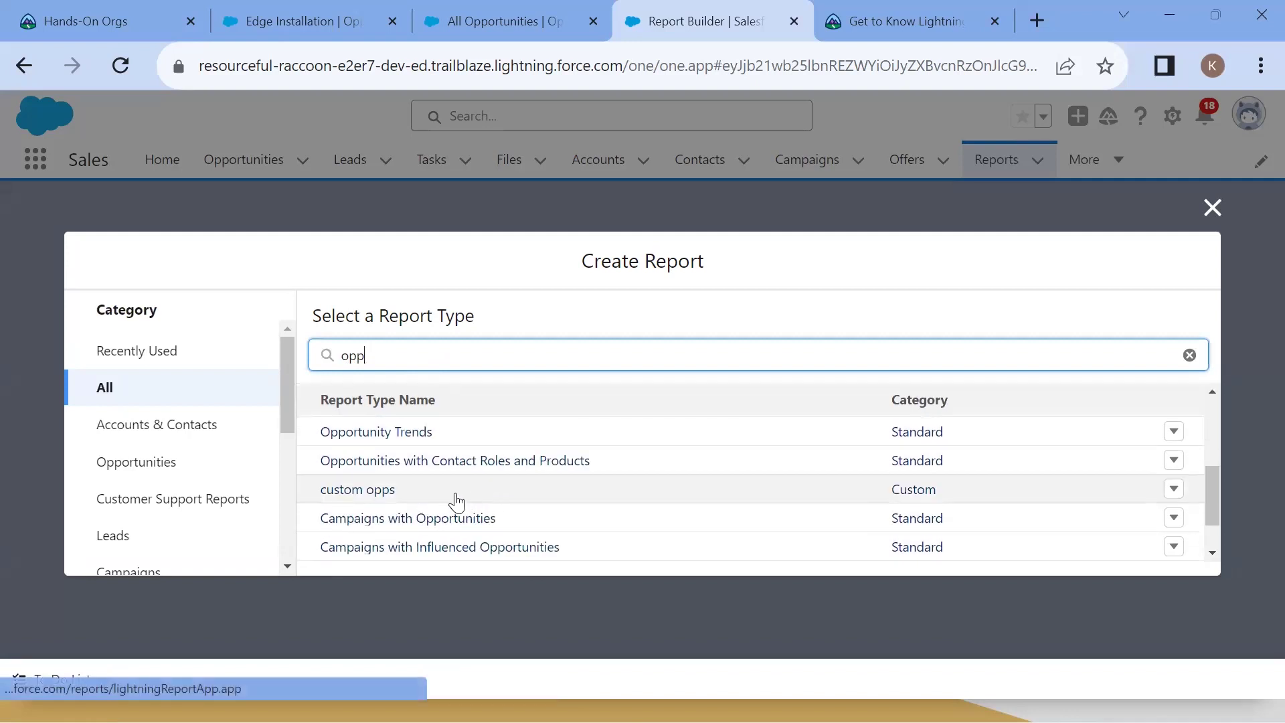
scroll(457, 502, up, 4)
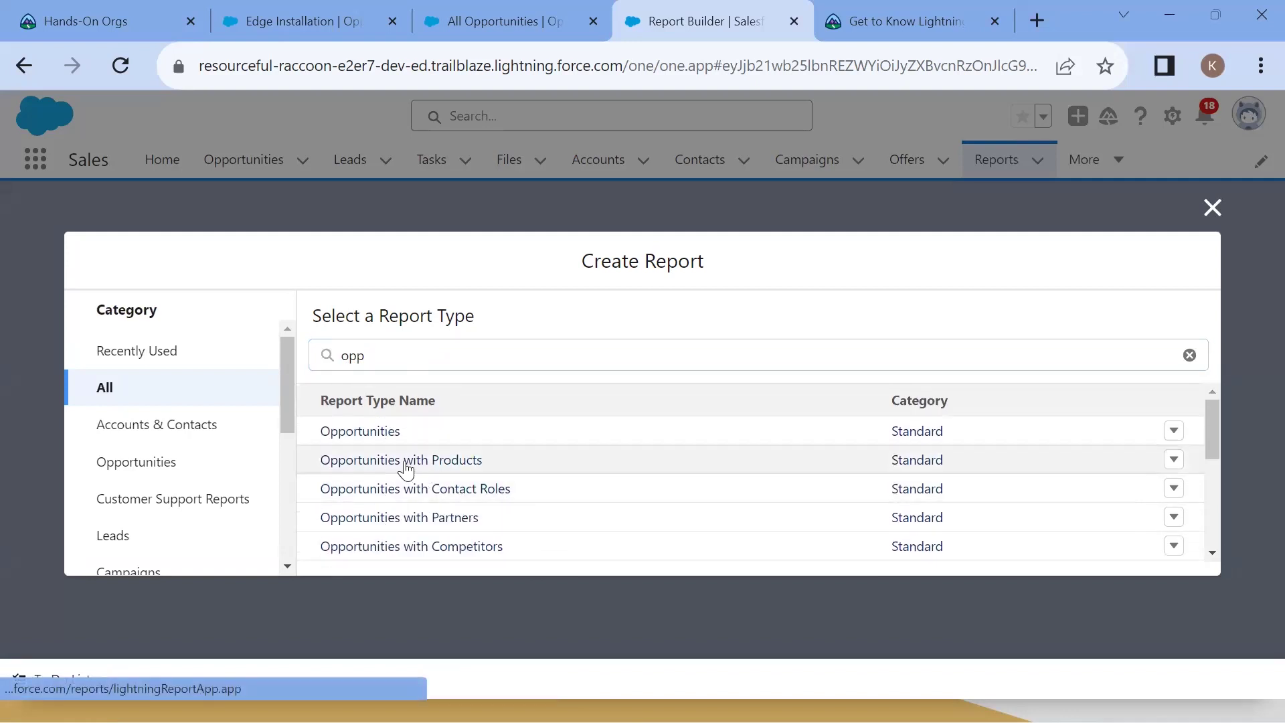
Choose the Opportunities with Products report type, check its details and start the report
click(407, 468)
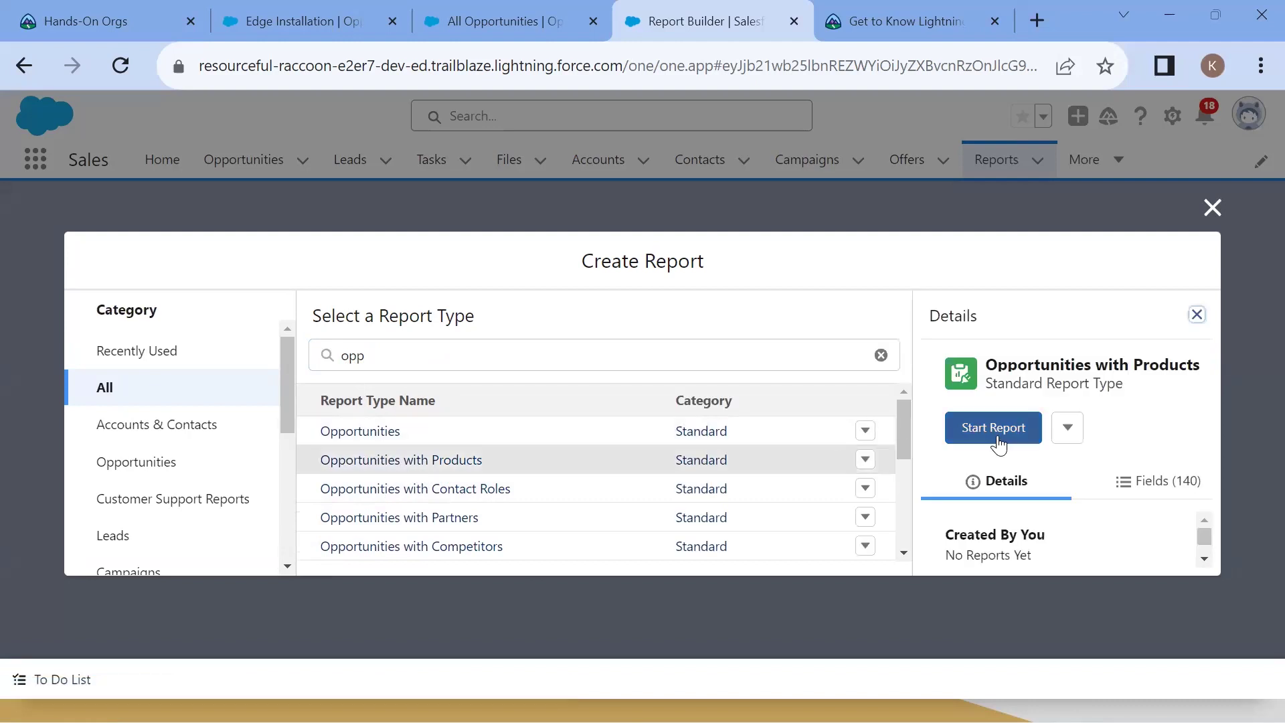
scroll(1024, 536, down, 2)
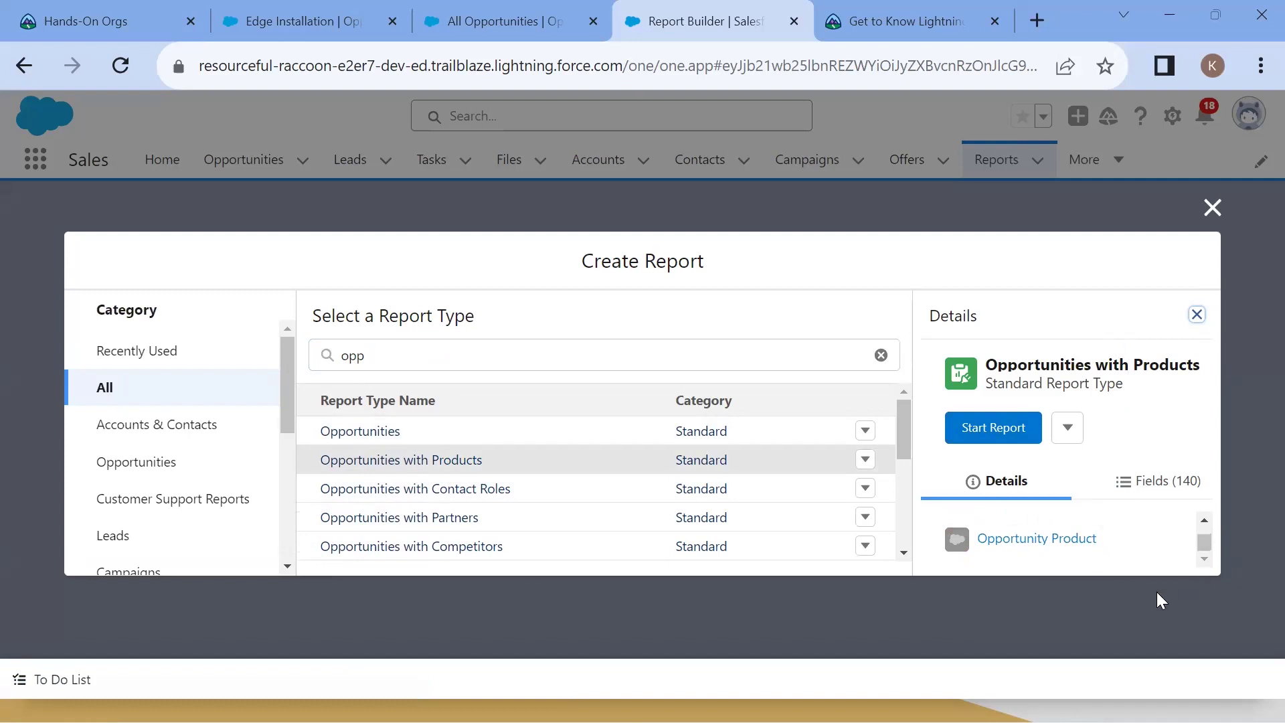
click(1006, 434)
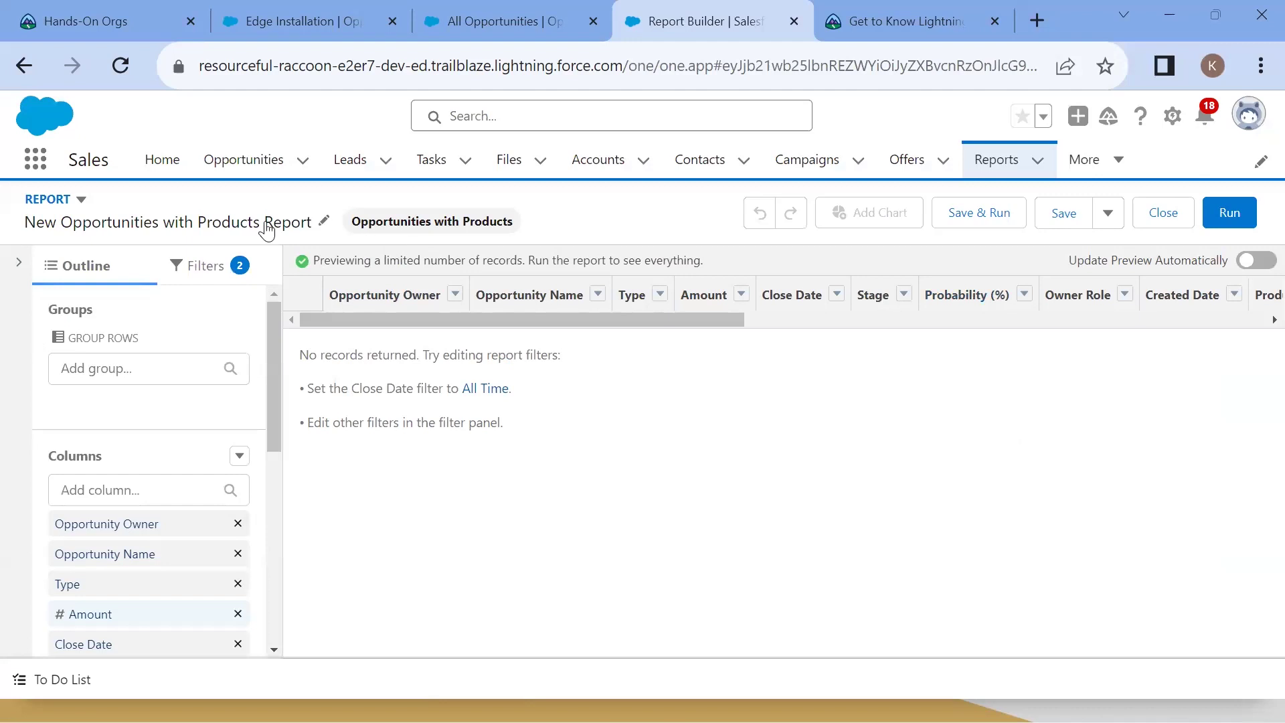
Examine the new report's default filters, row grouping option and list of included columns
click(203, 272)
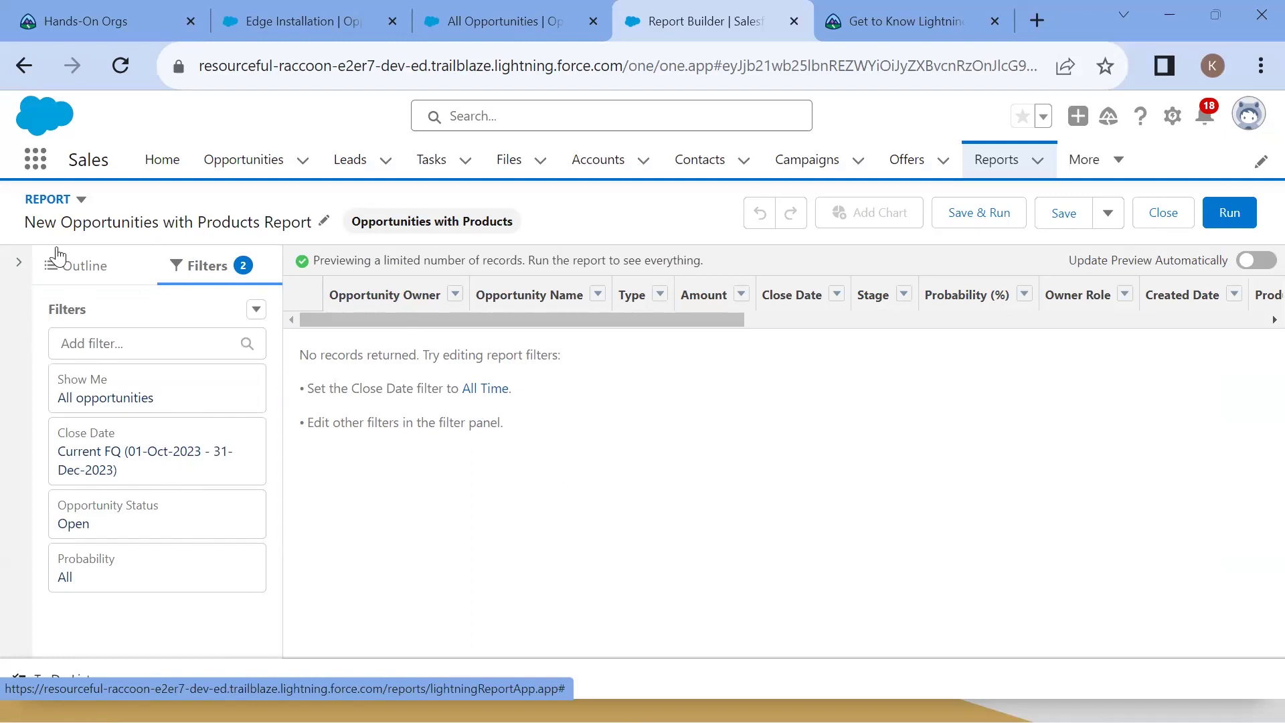
click(83, 274)
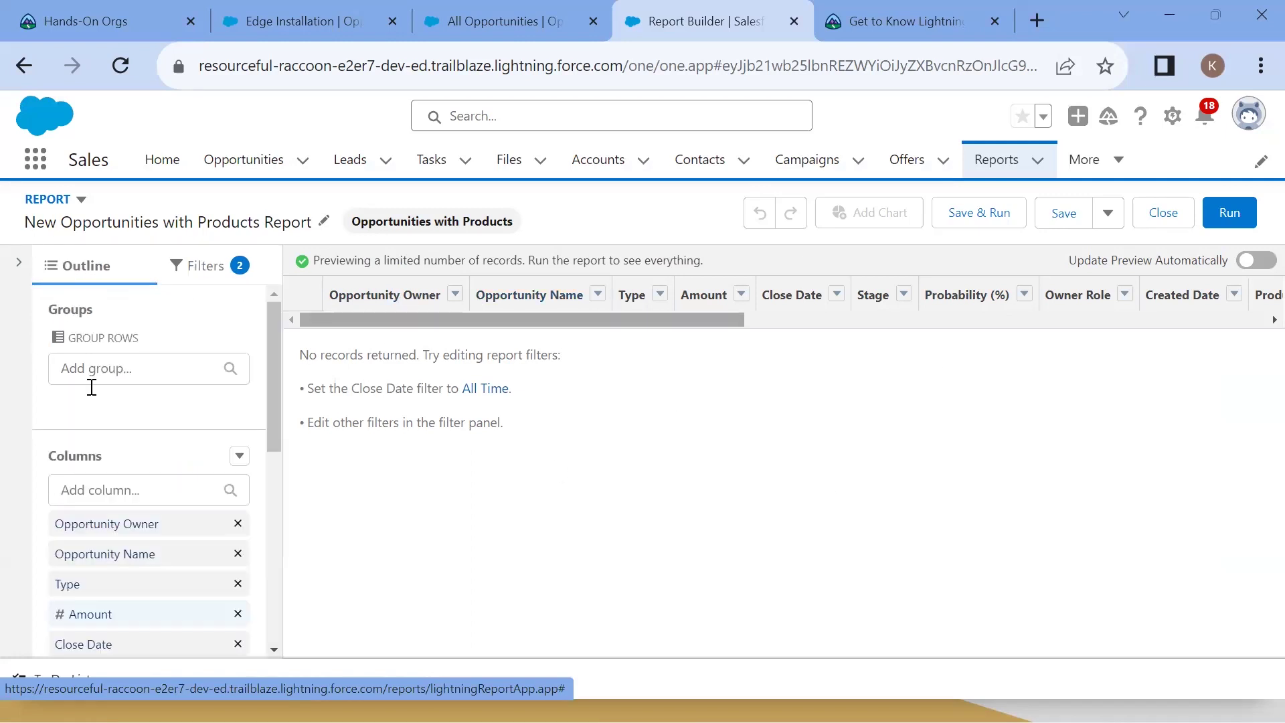
drag(67, 334, 169, 344)
scroll(181, 503, down, 3)
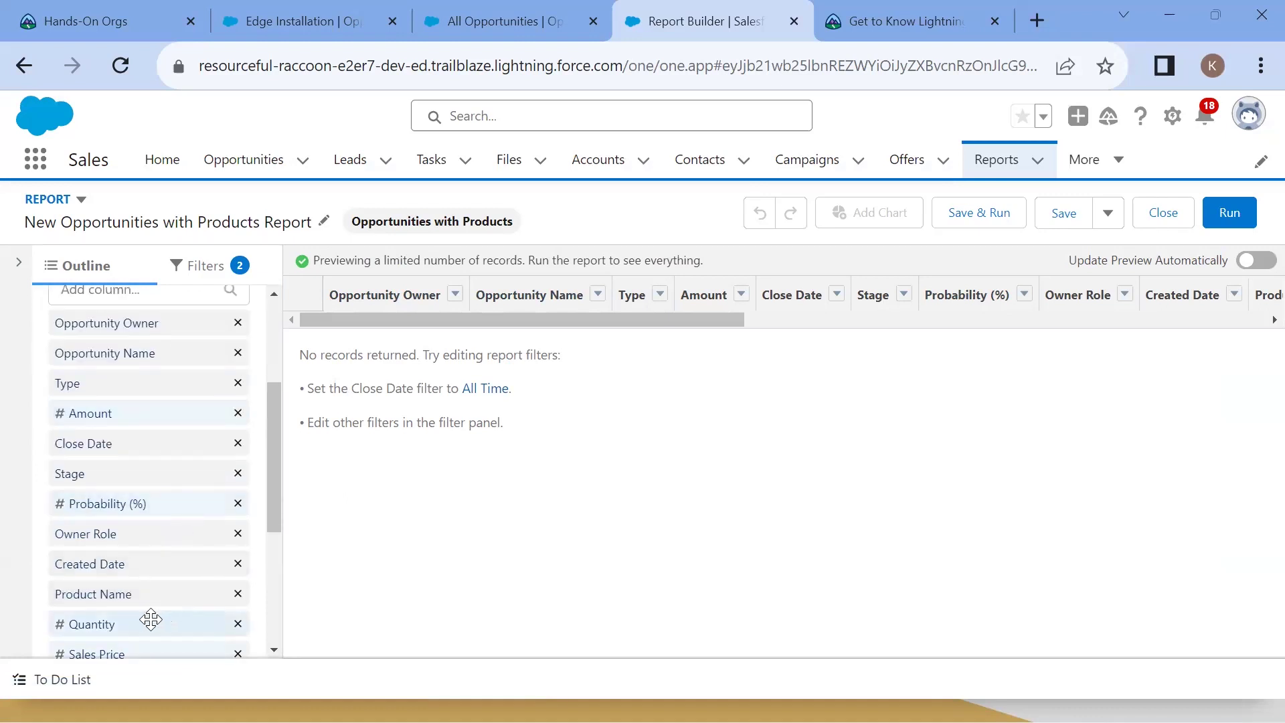
scroll(149, 616, down, 4)
scroll(167, 555, up, 7)
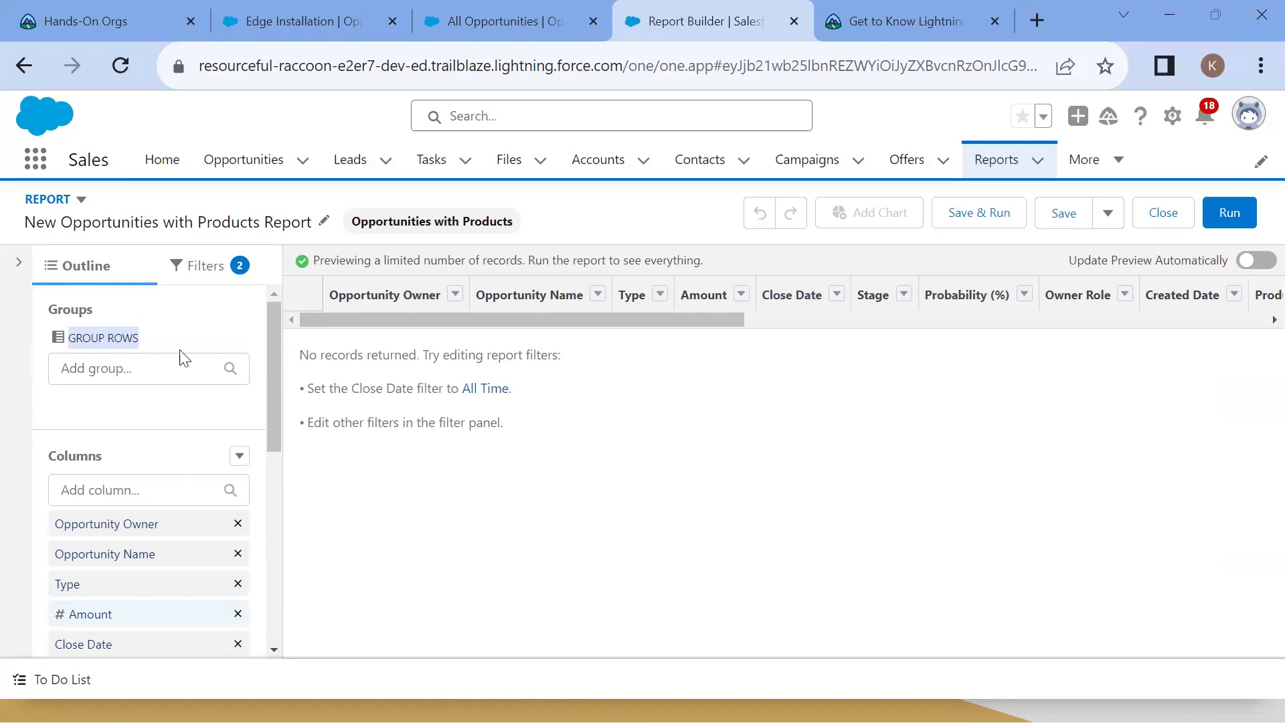
Set the Close Date filter range to All Time, refresh the report preview and look through its records and columns
click(226, 277)
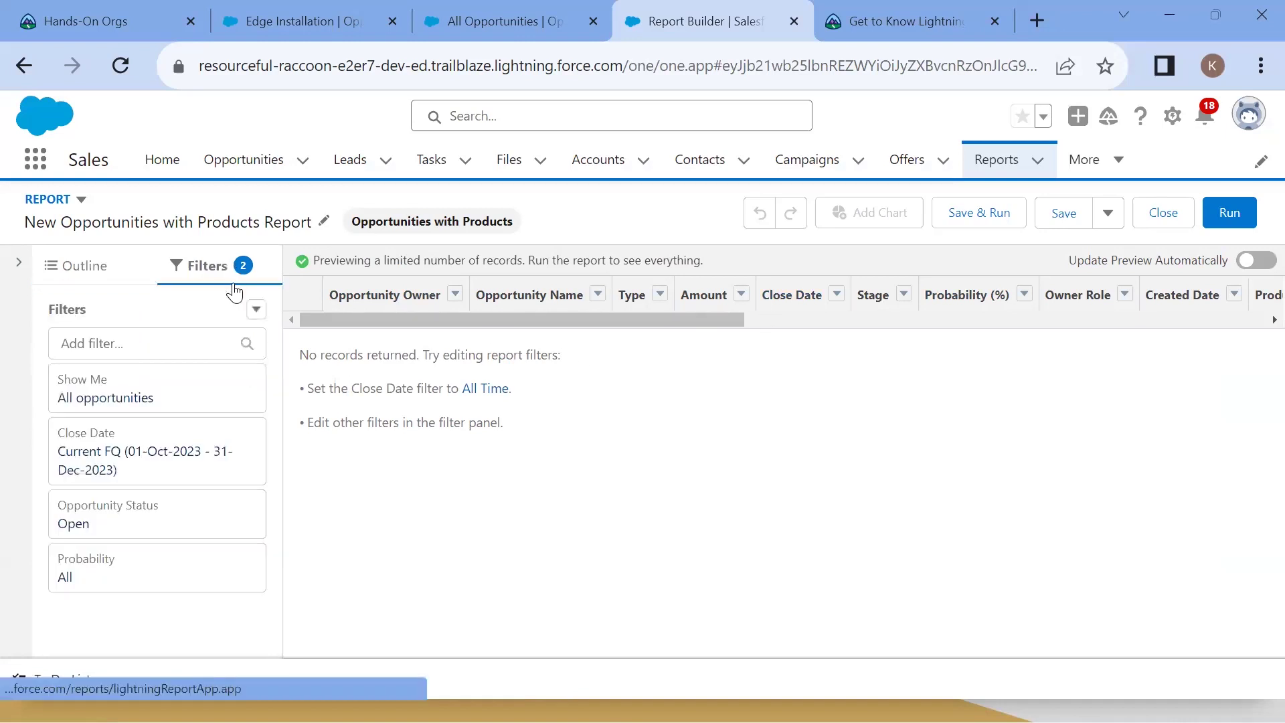
click(170, 458)
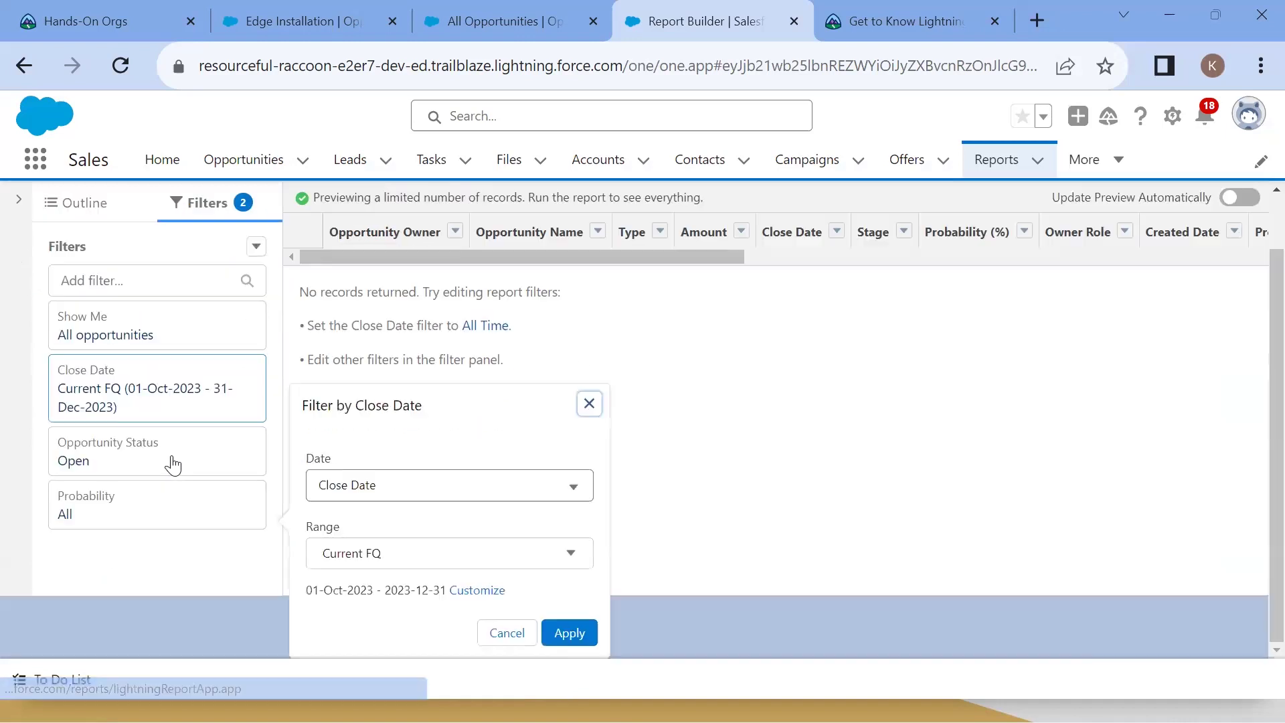
click(407, 557)
click(387, 596)
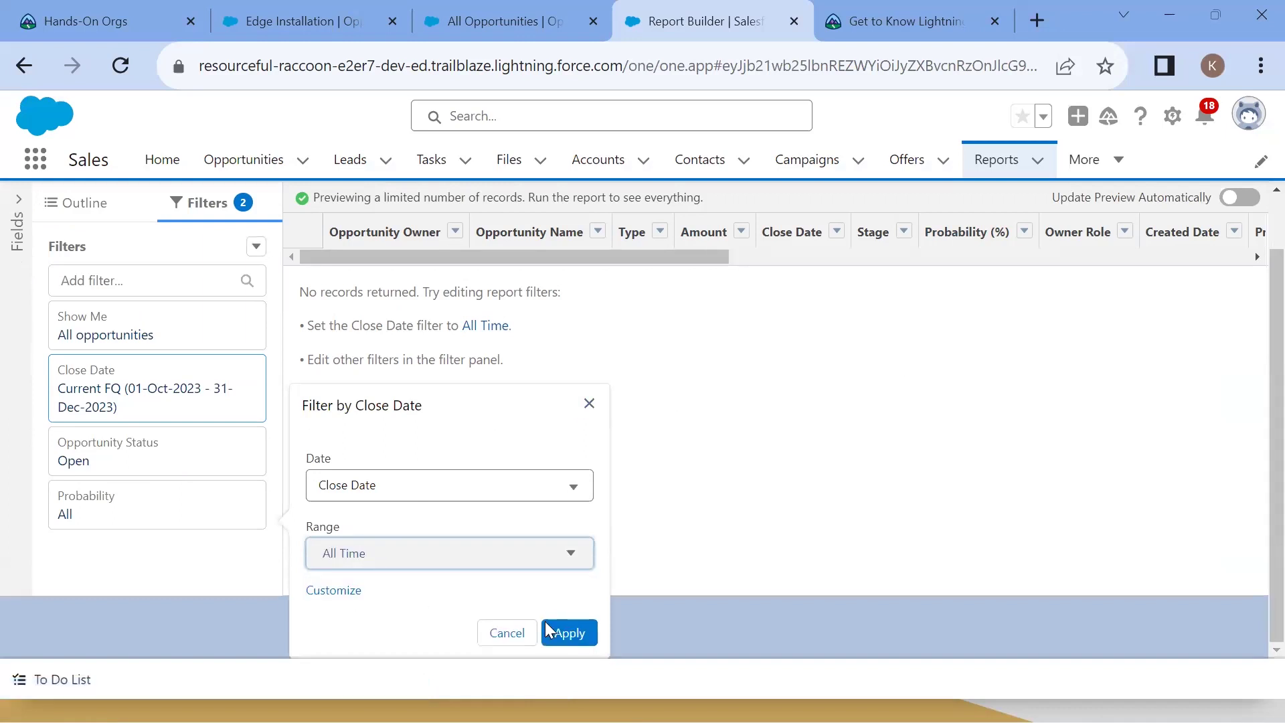
click(569, 634)
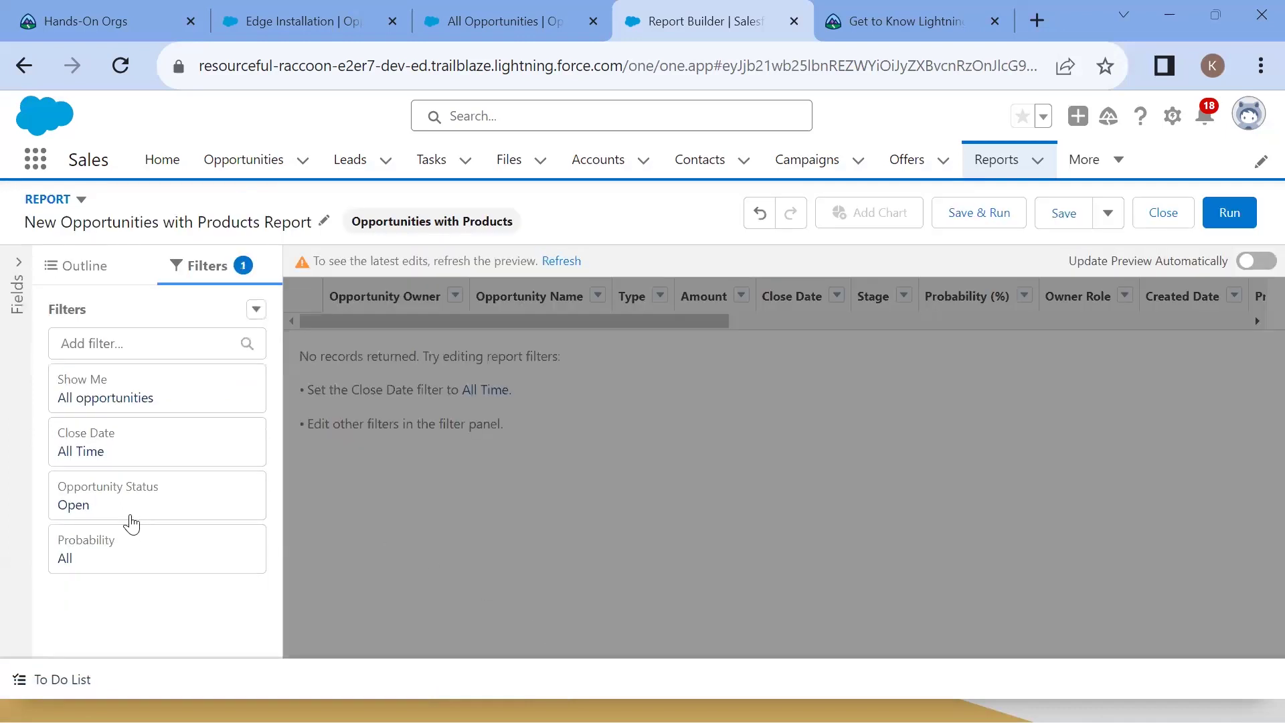
click(565, 261)
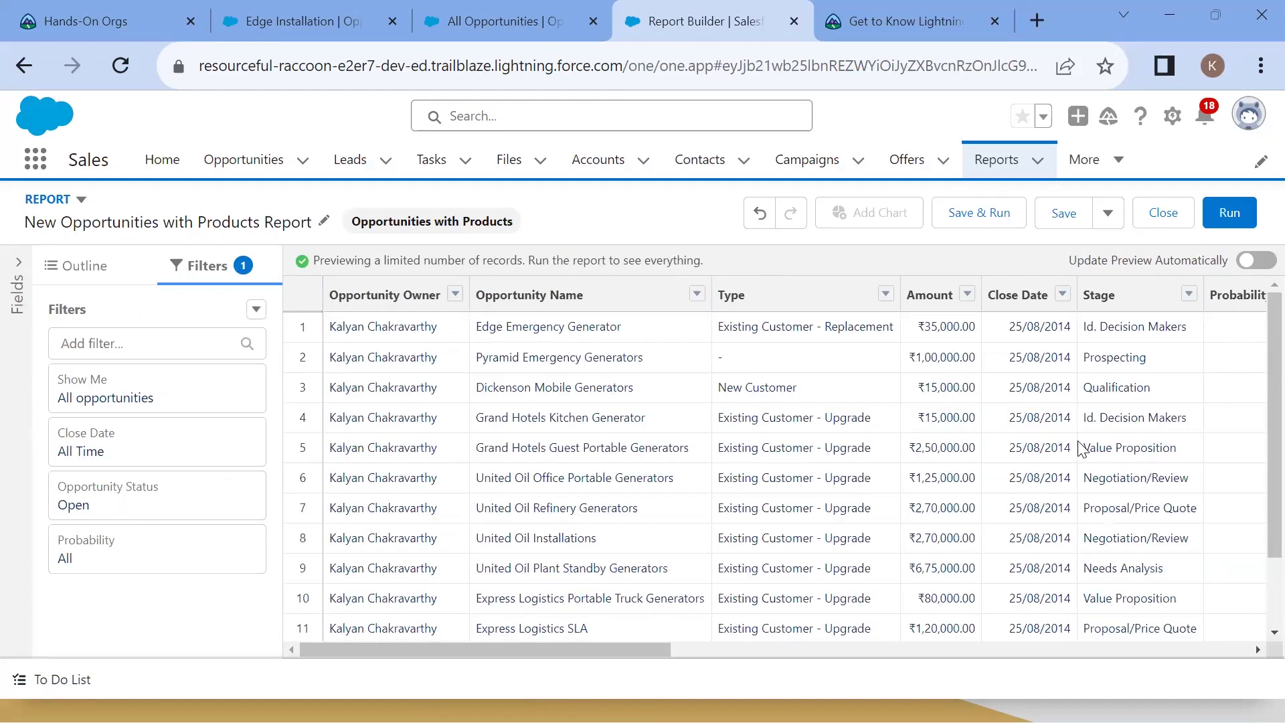
scroll(1105, 509, down, 2)
scroll(1131, 583, up, 2)
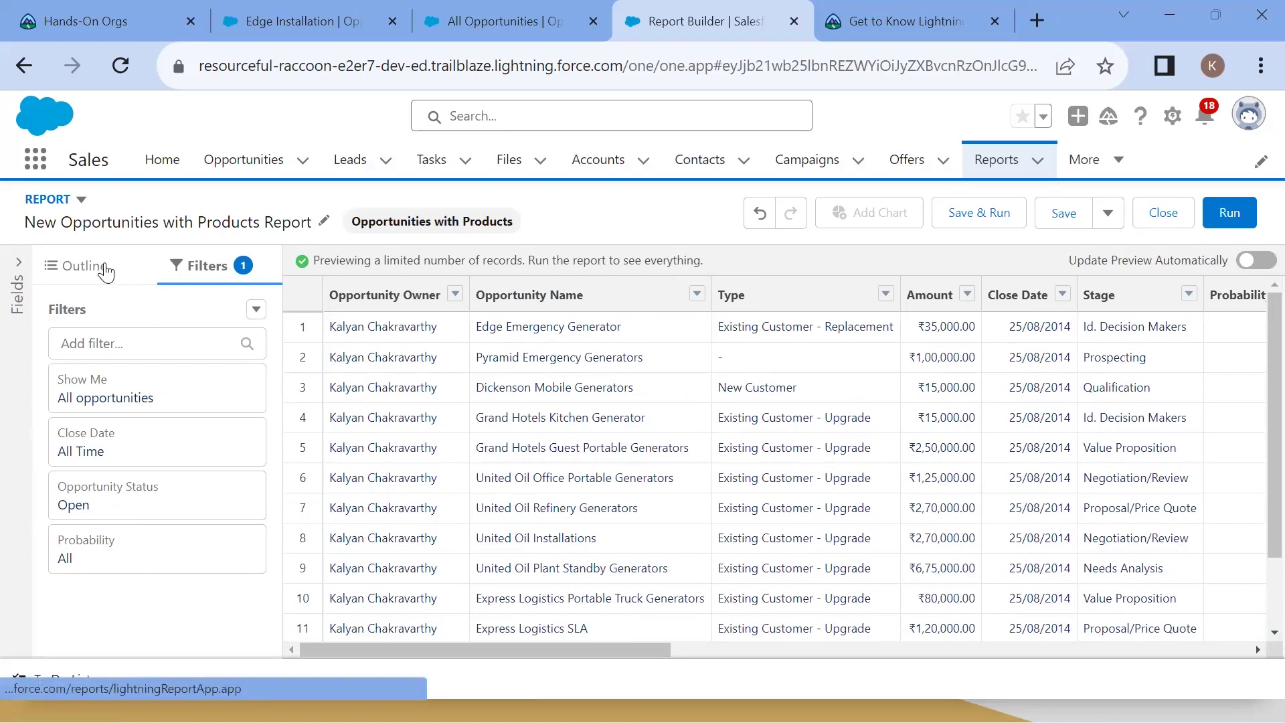
drag(502, 647, 1082, 648)
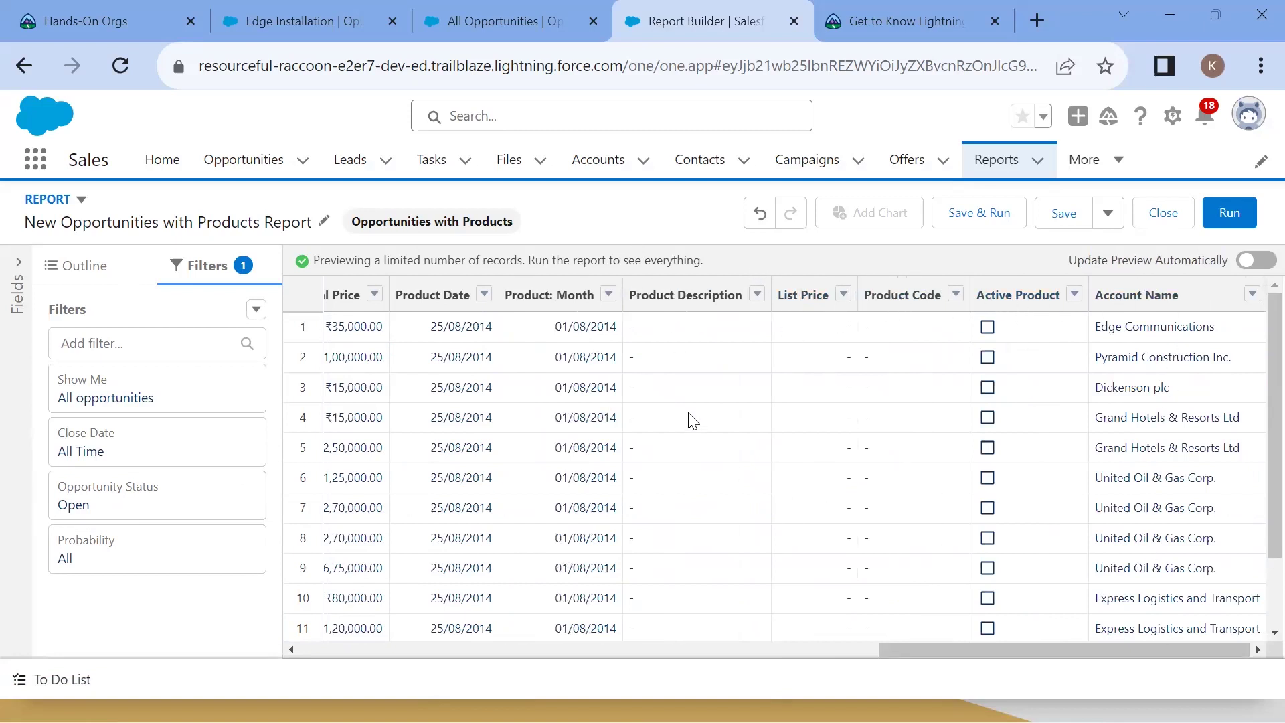
drag(943, 648, 604, 558)
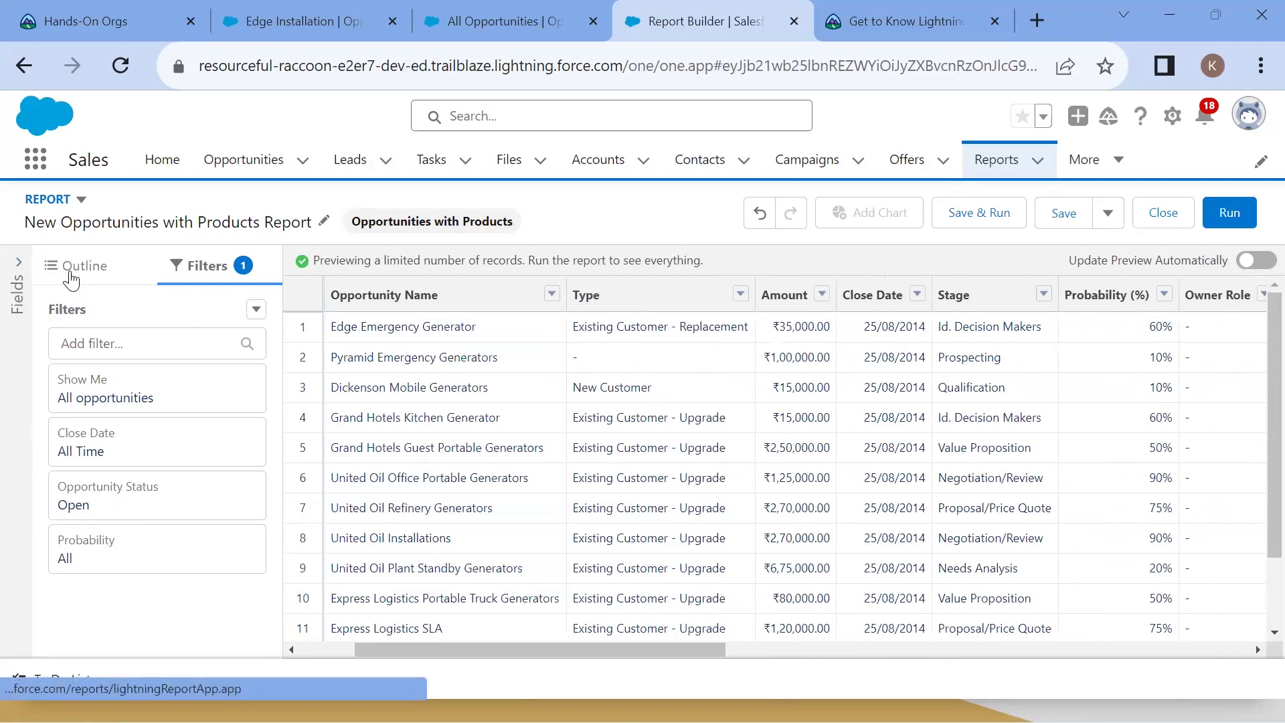
Remove the Total Price, Sales Price, Quantity, Type and Amount columns from the report
click(71, 278)
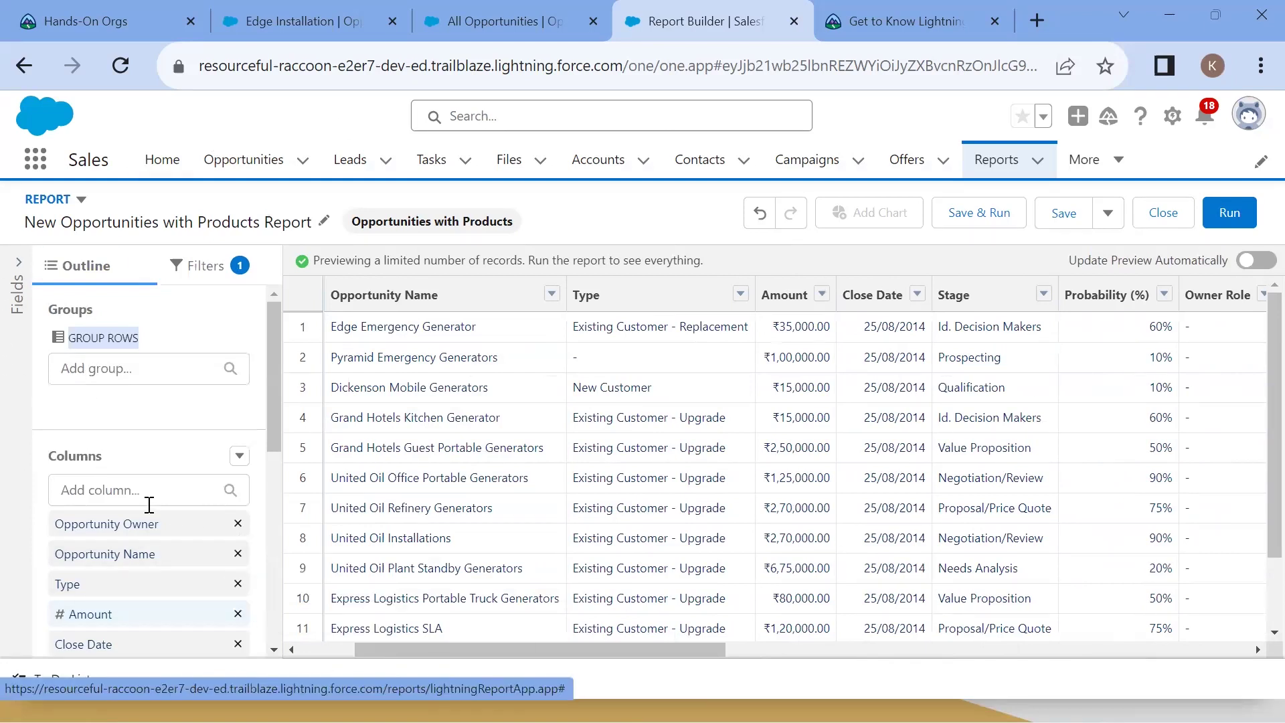
scroll(163, 445, down, 3)
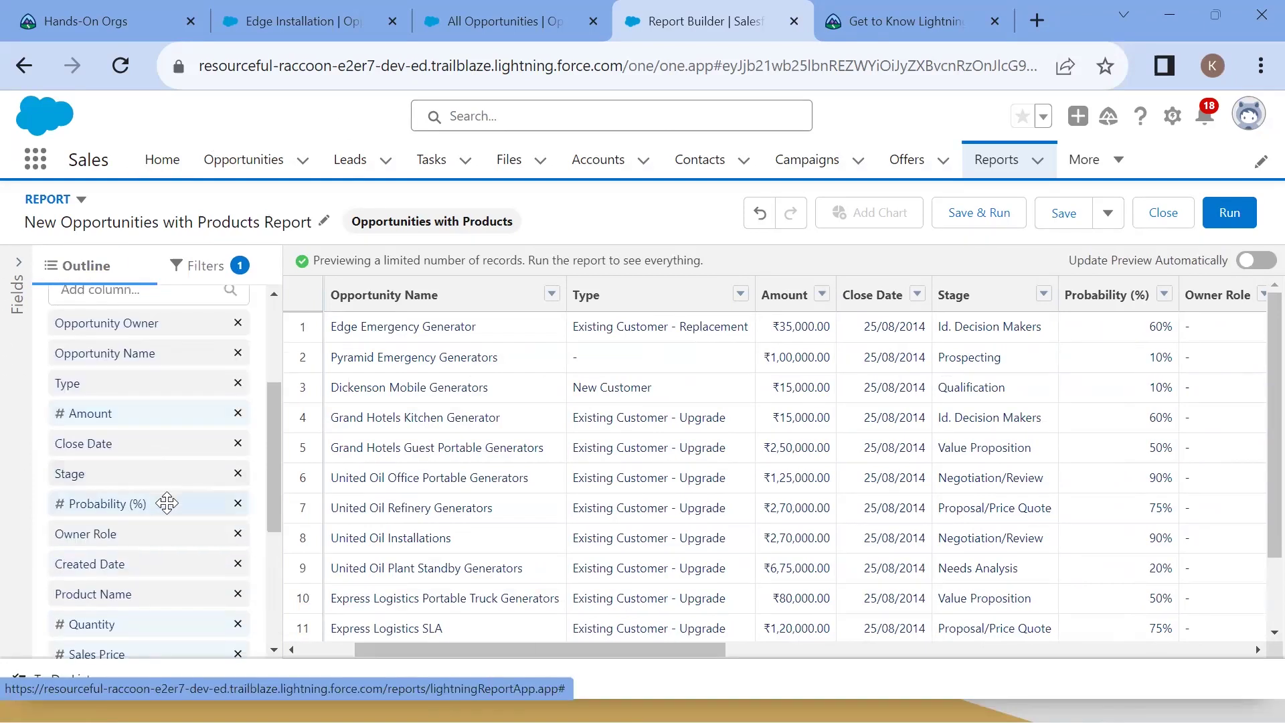
scroll(117, 506, down, 3)
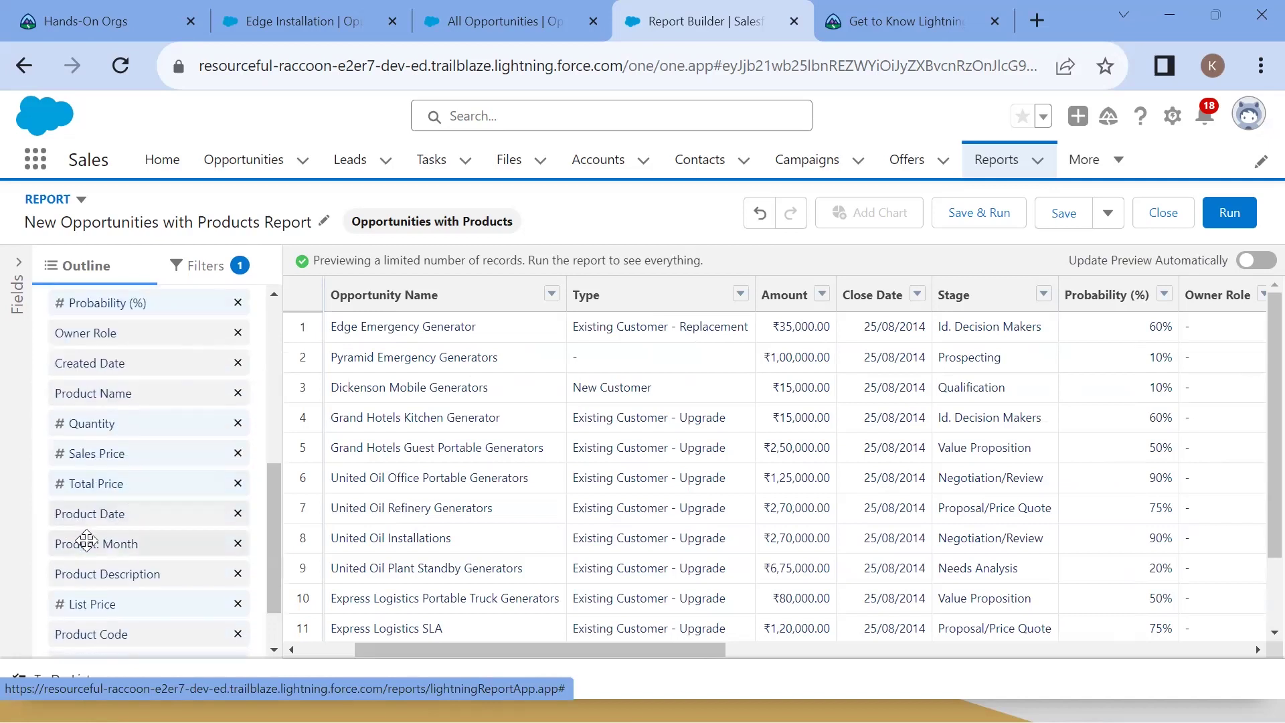
click(239, 487)
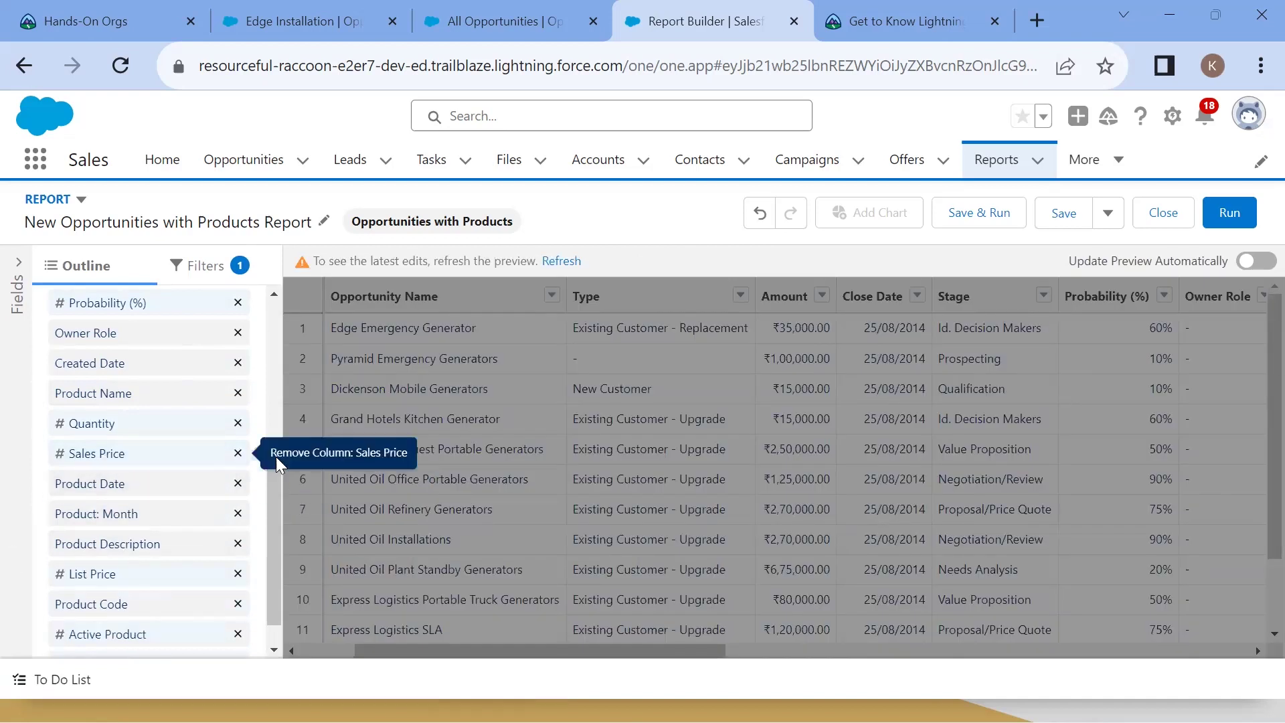
click(238, 453)
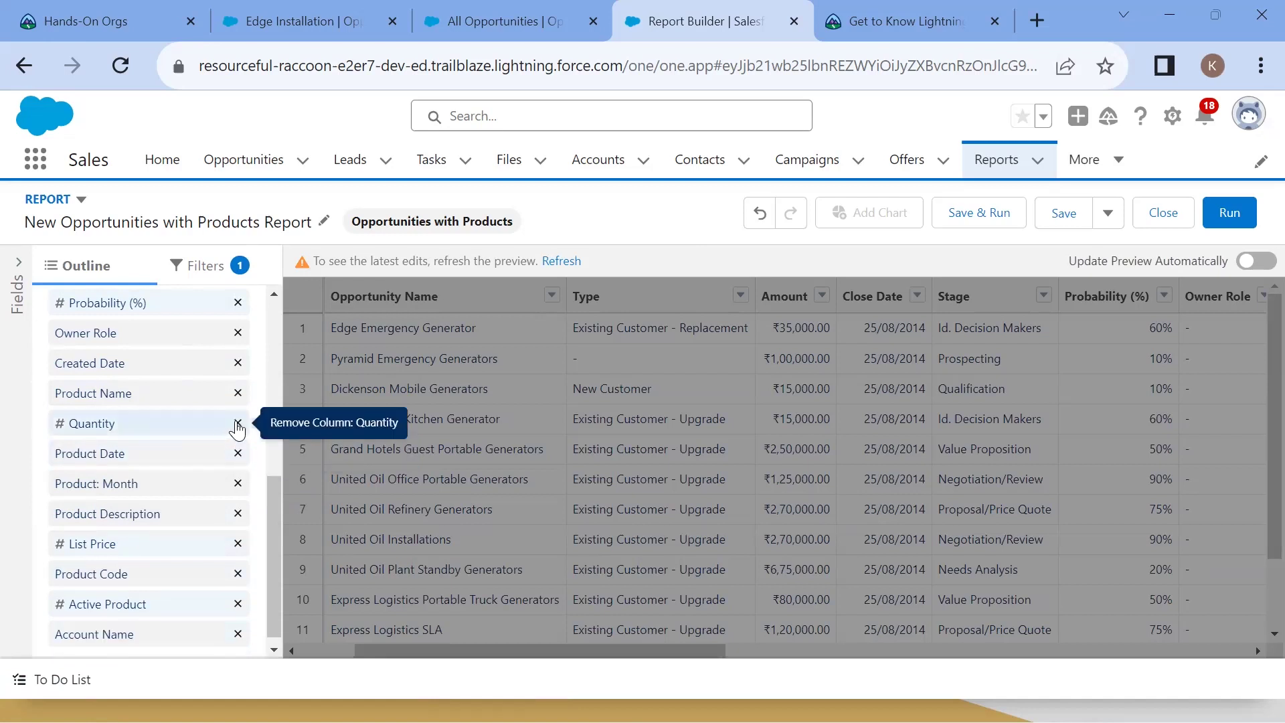
click(238, 425)
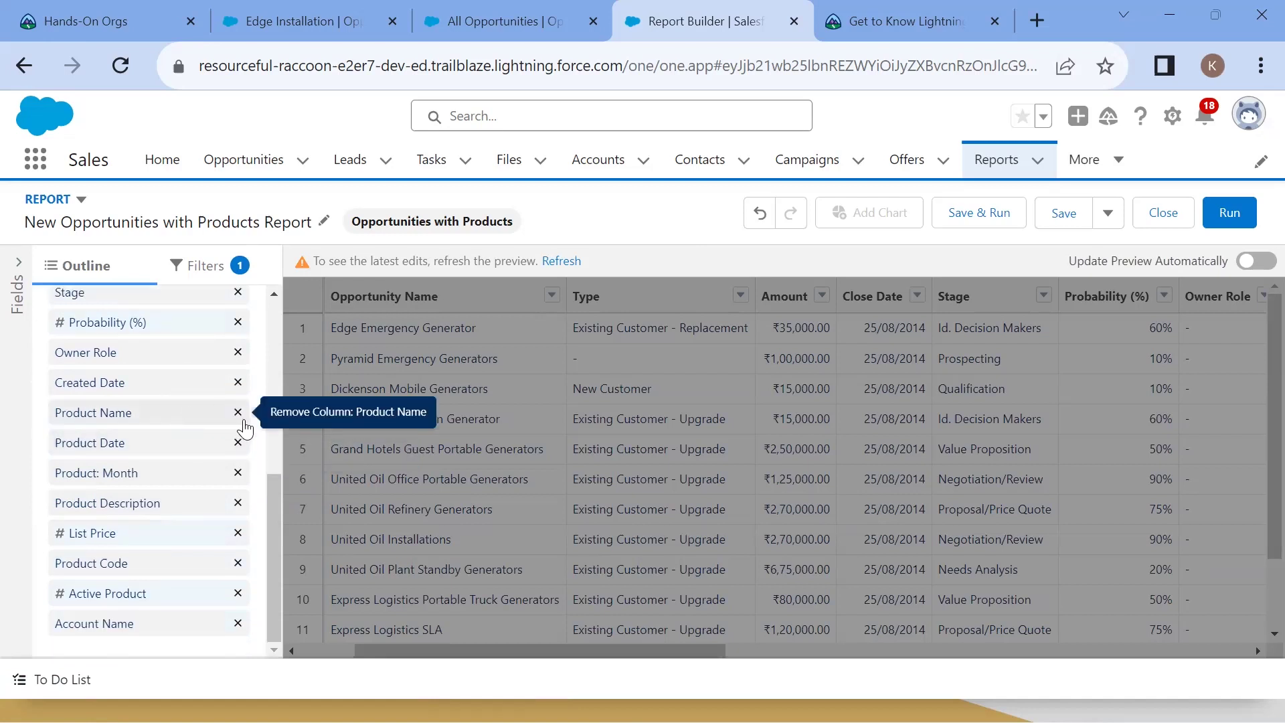
scroll(135, 465, up, 3)
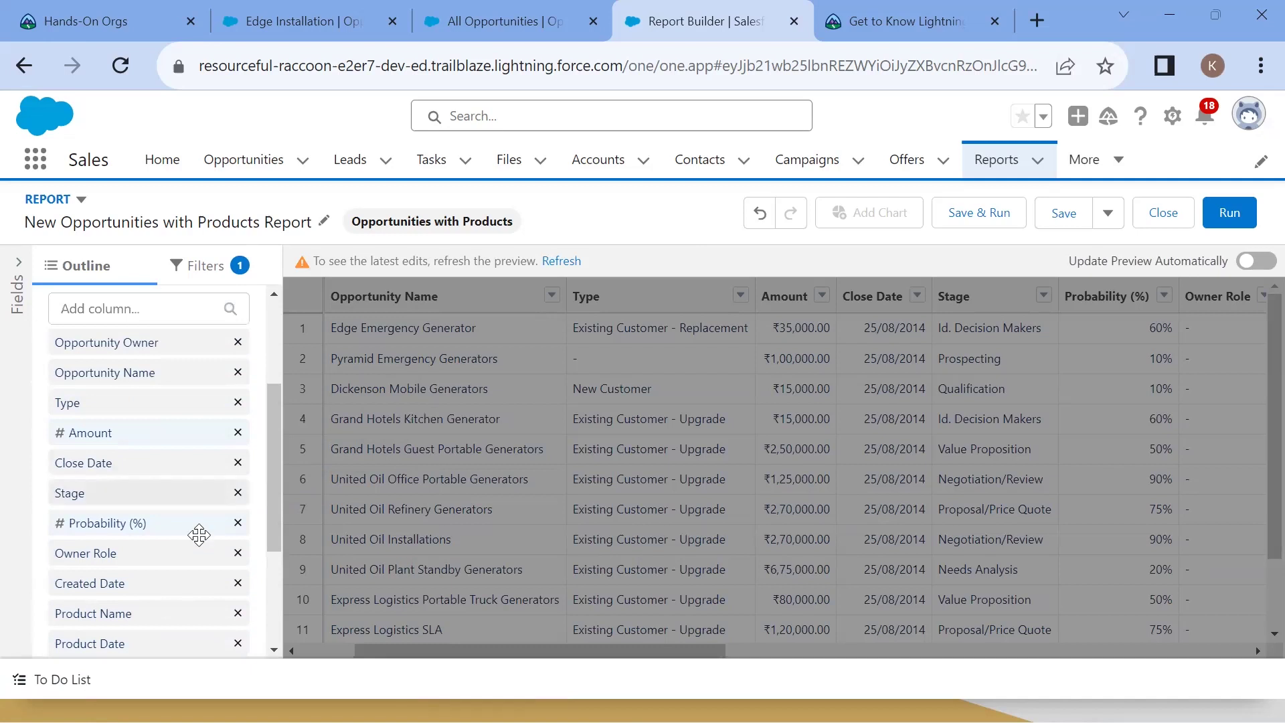
click(237, 404)
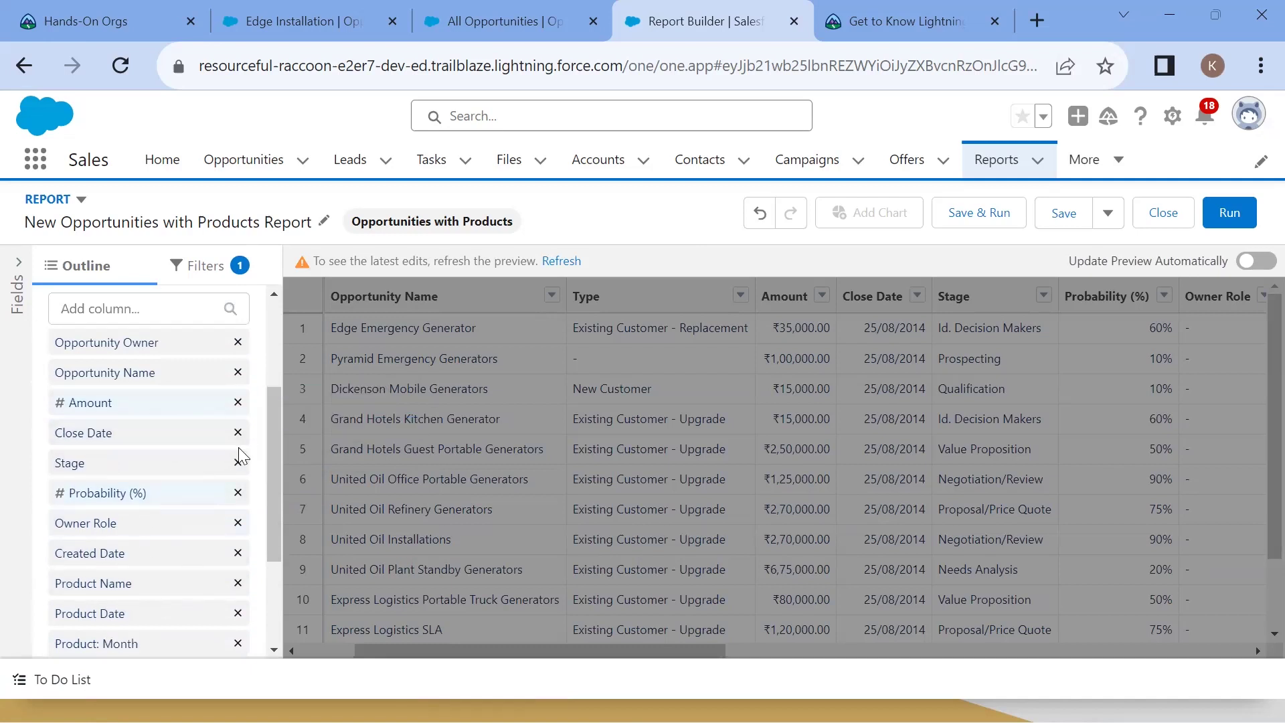
click(238, 404)
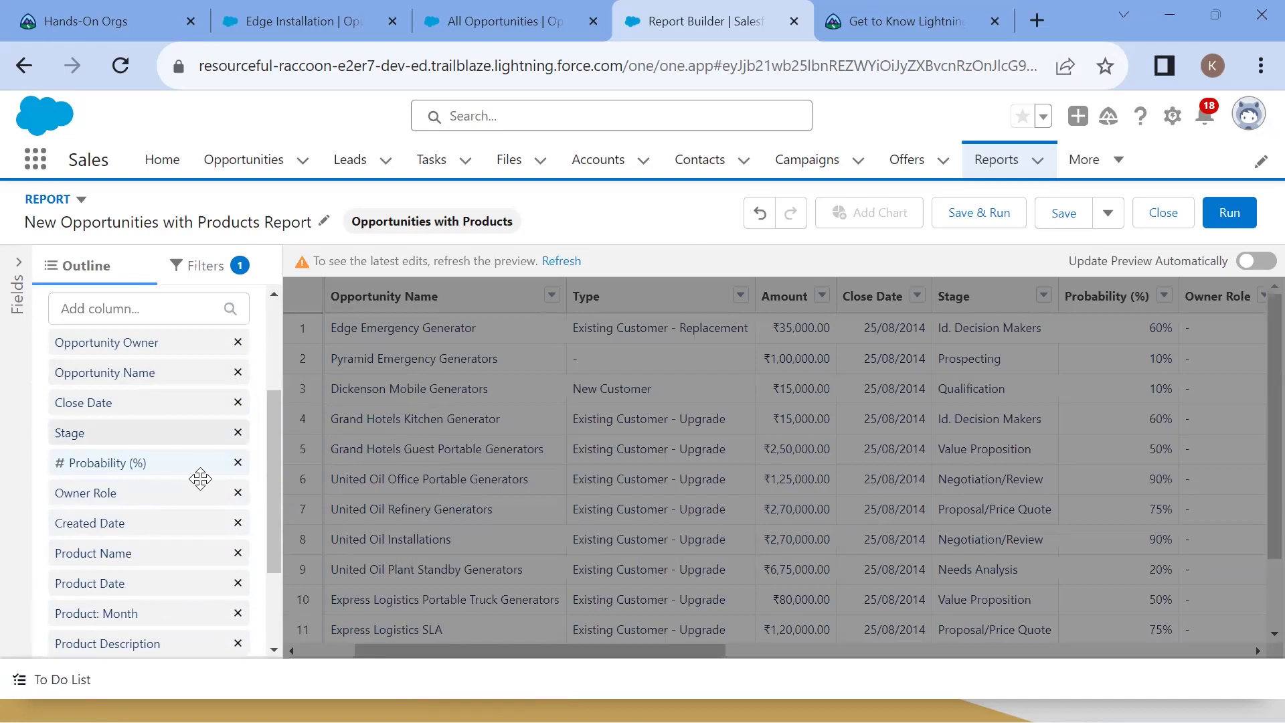
Remove the Account Name, Product Code, Product Description, Product: Month, Product Date and Created Date columns and refresh the preview
scroll(182, 607, down, 2)
scroll(183, 607, down, 1)
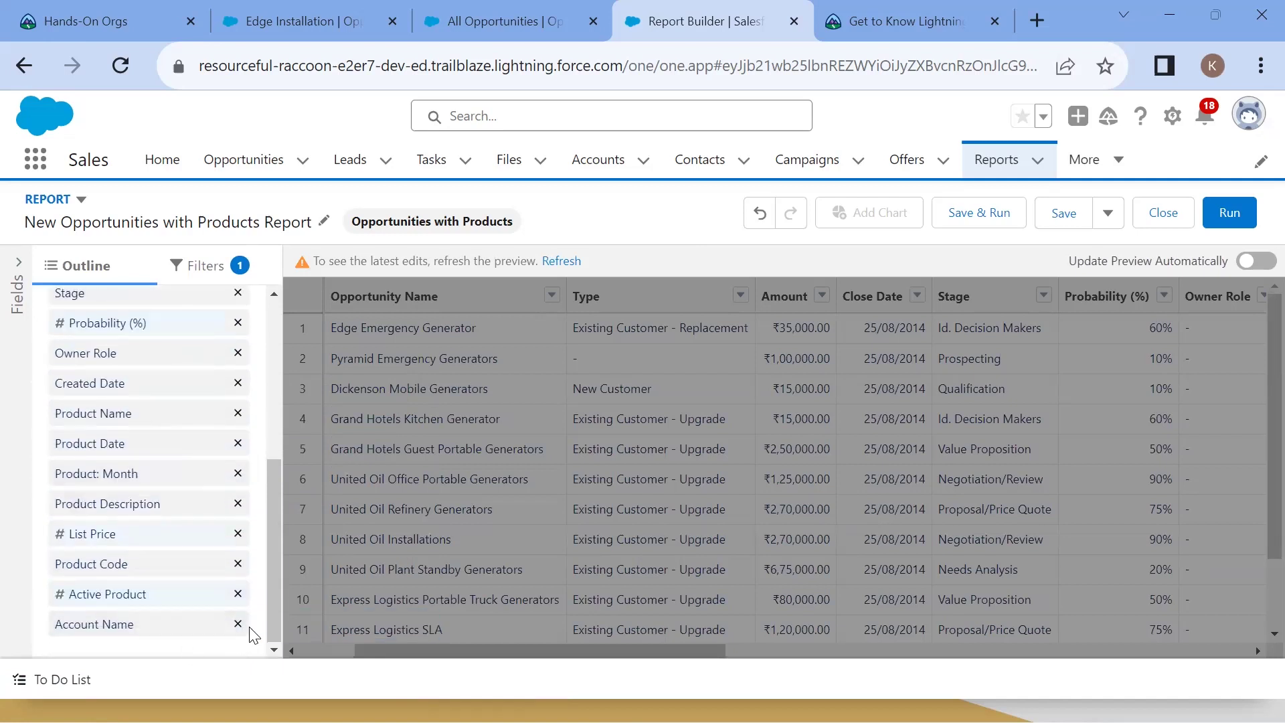
click(237, 622)
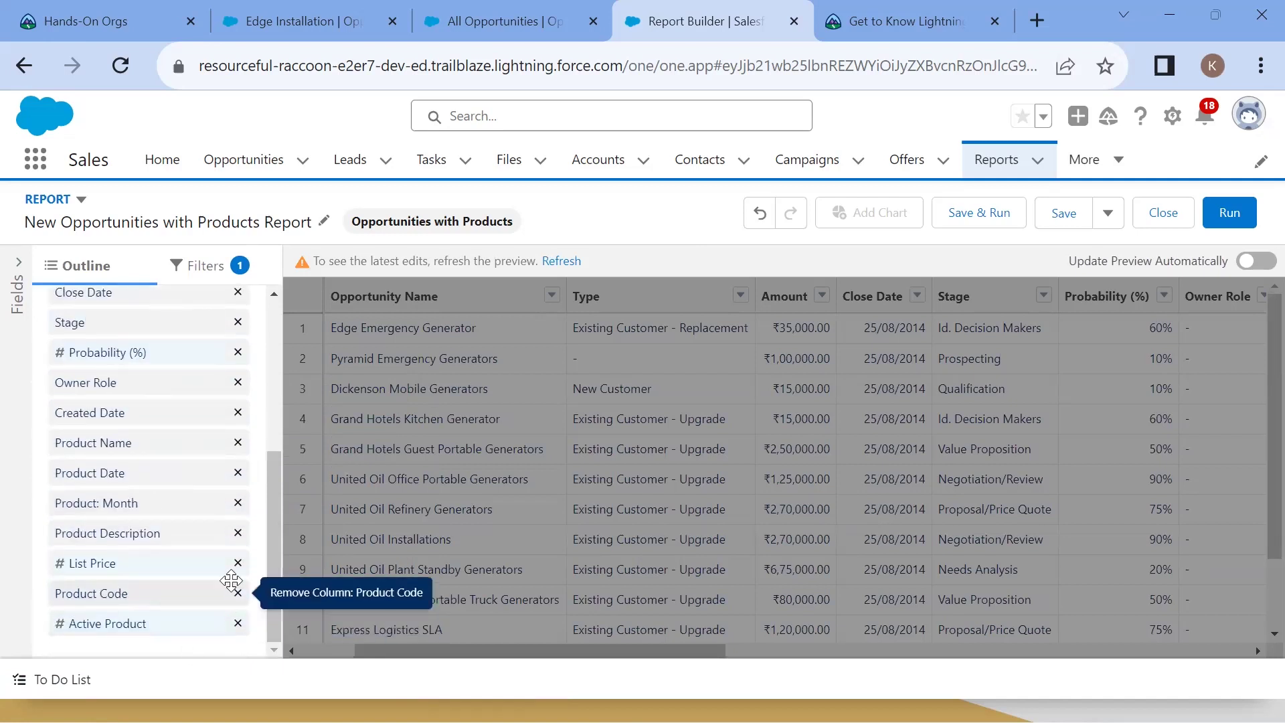
click(238, 594)
click(239, 564)
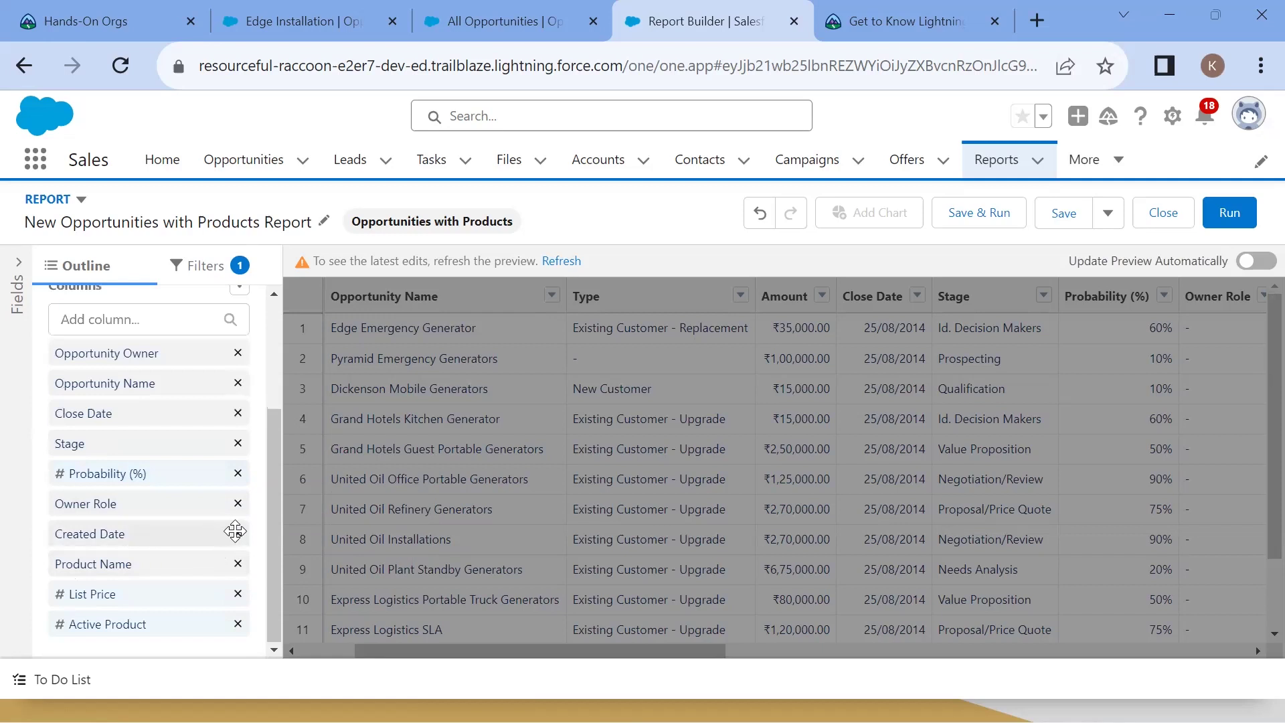
click(237, 534)
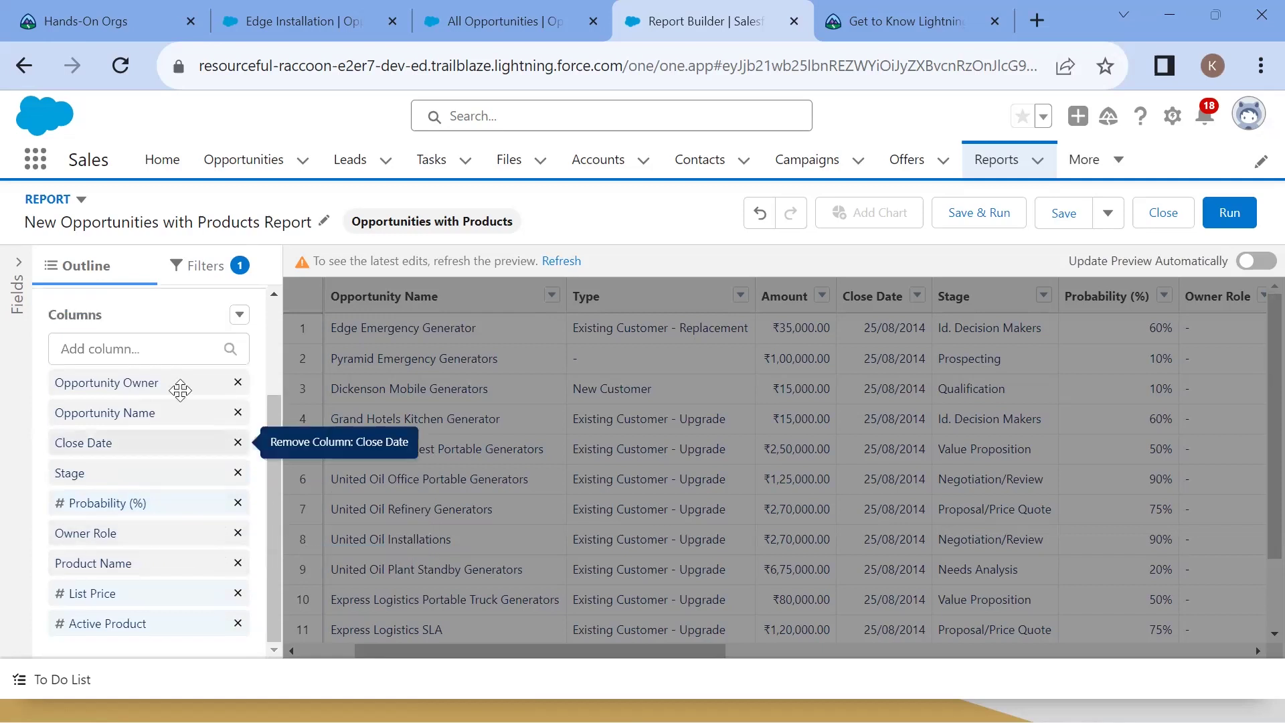
click(569, 262)
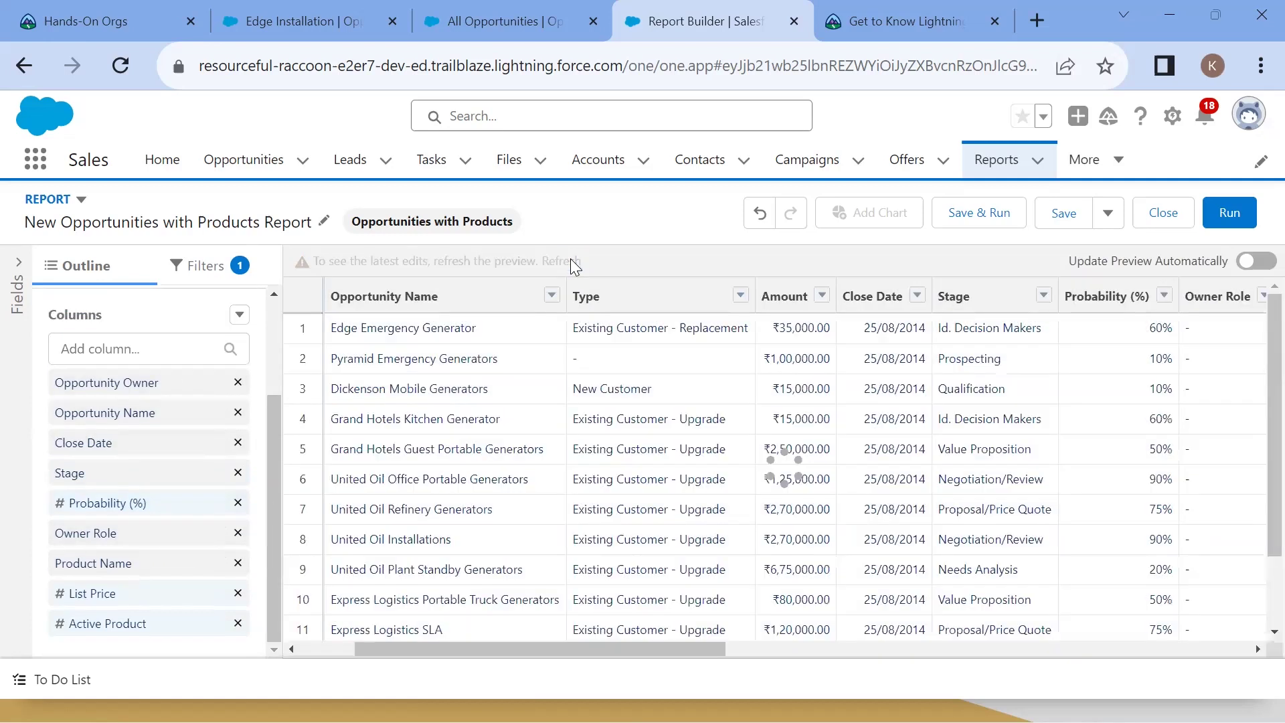
Examine the remaining columns in the preview, the additional filter options and the fields available as columns
drag(616, 640, 760, 665)
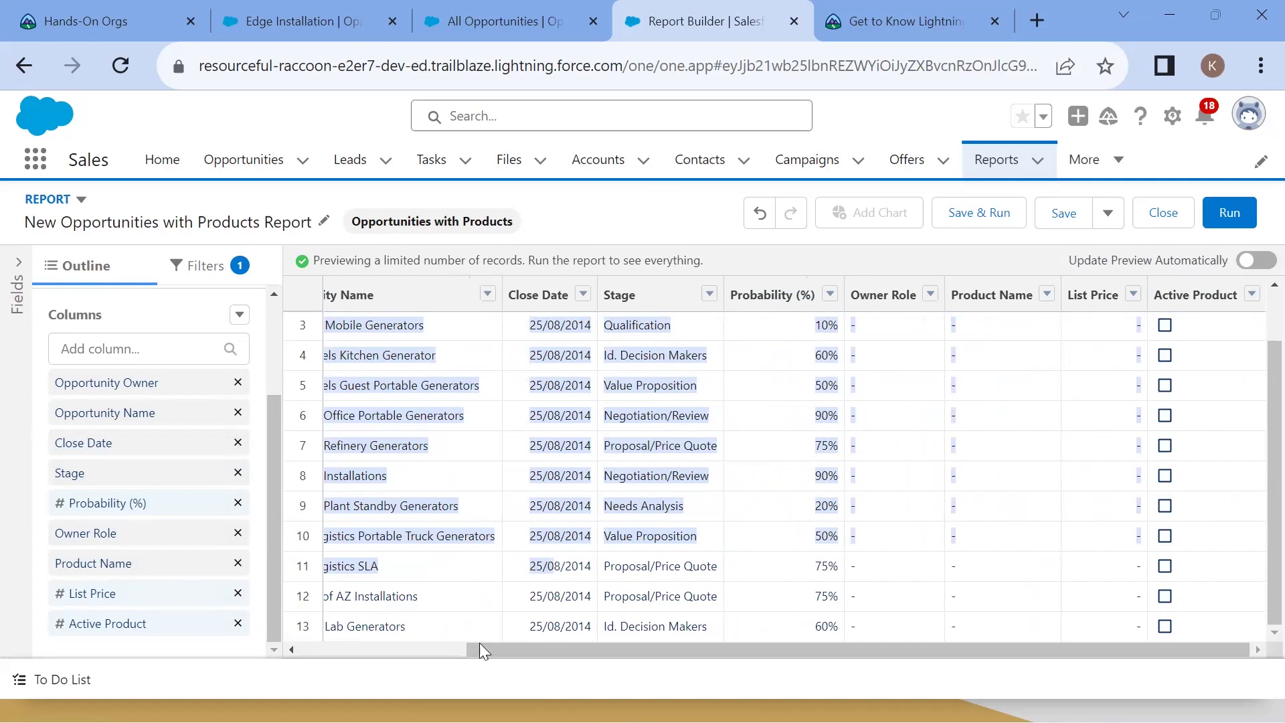
scroll(127, 495, up, 2)
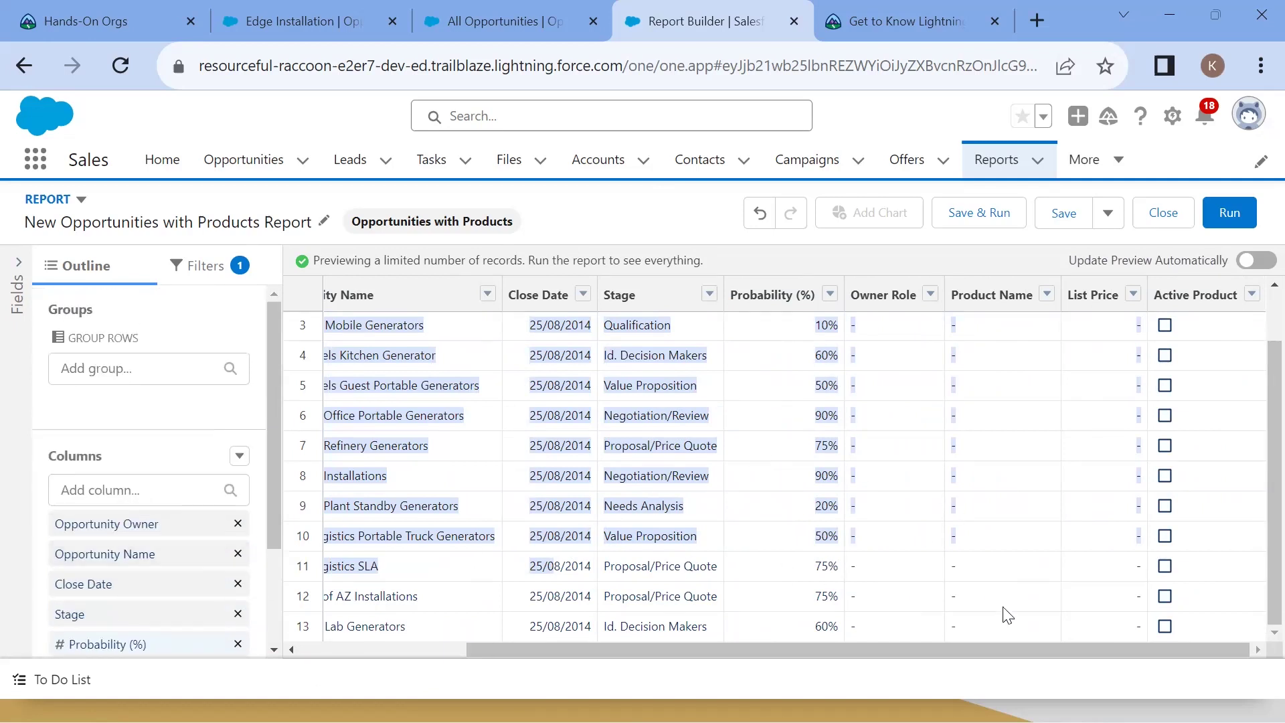
drag(753, 650, 514, 655)
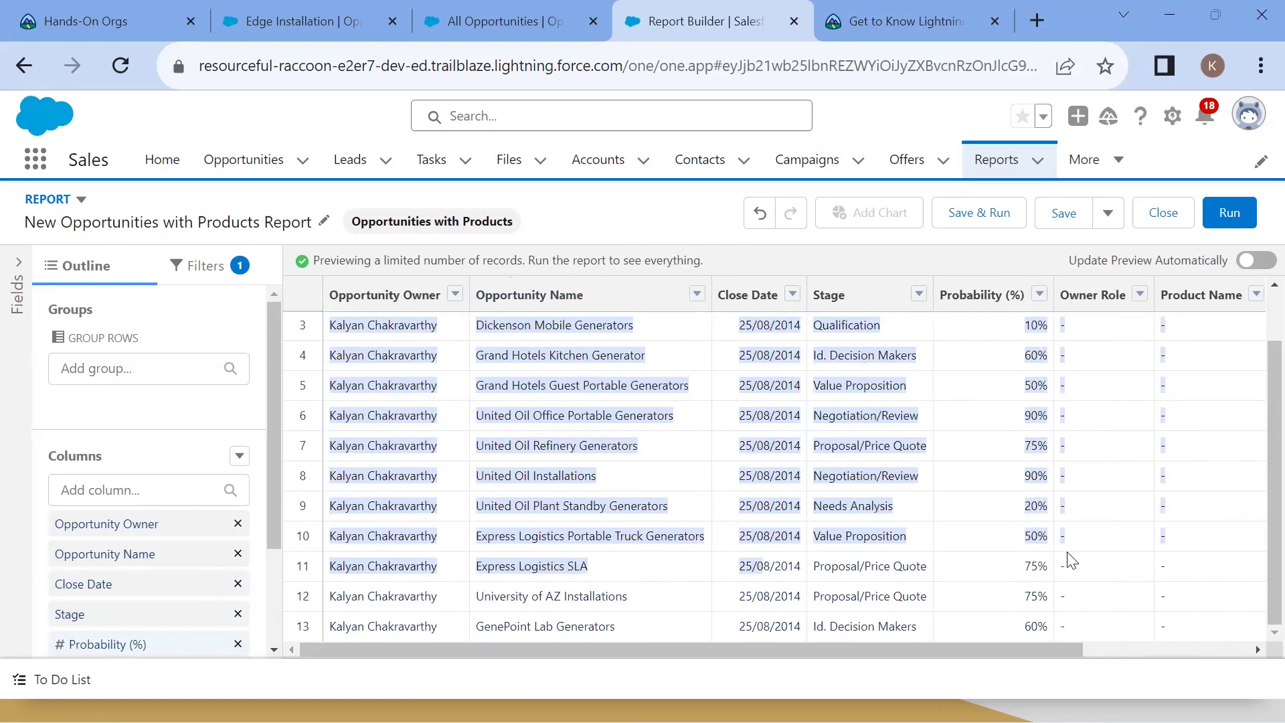
click(591, 566)
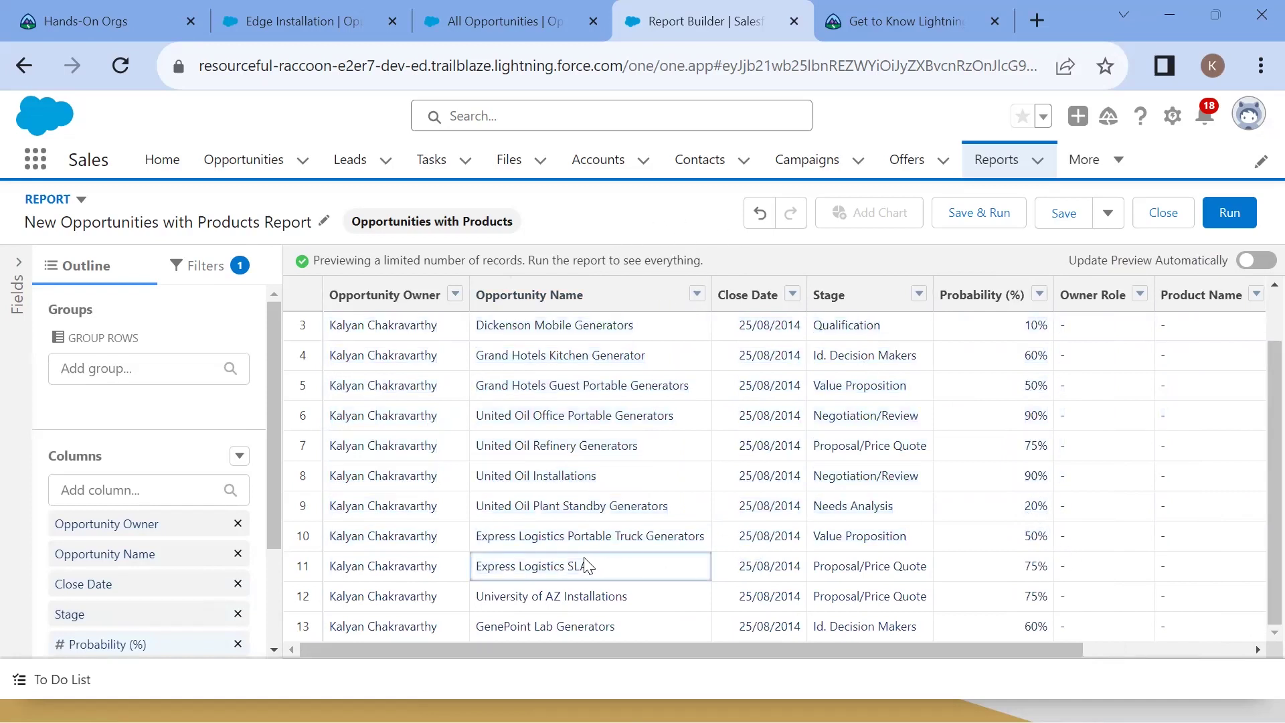
click(203, 274)
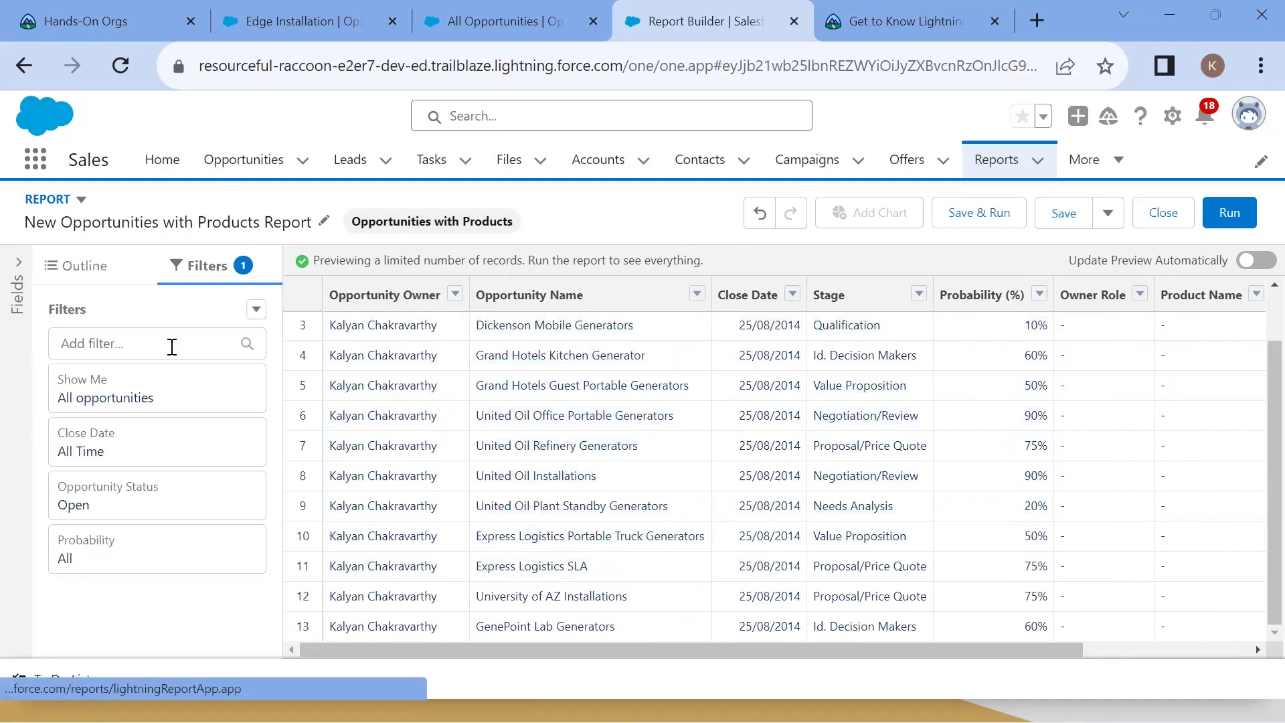
click(258, 309)
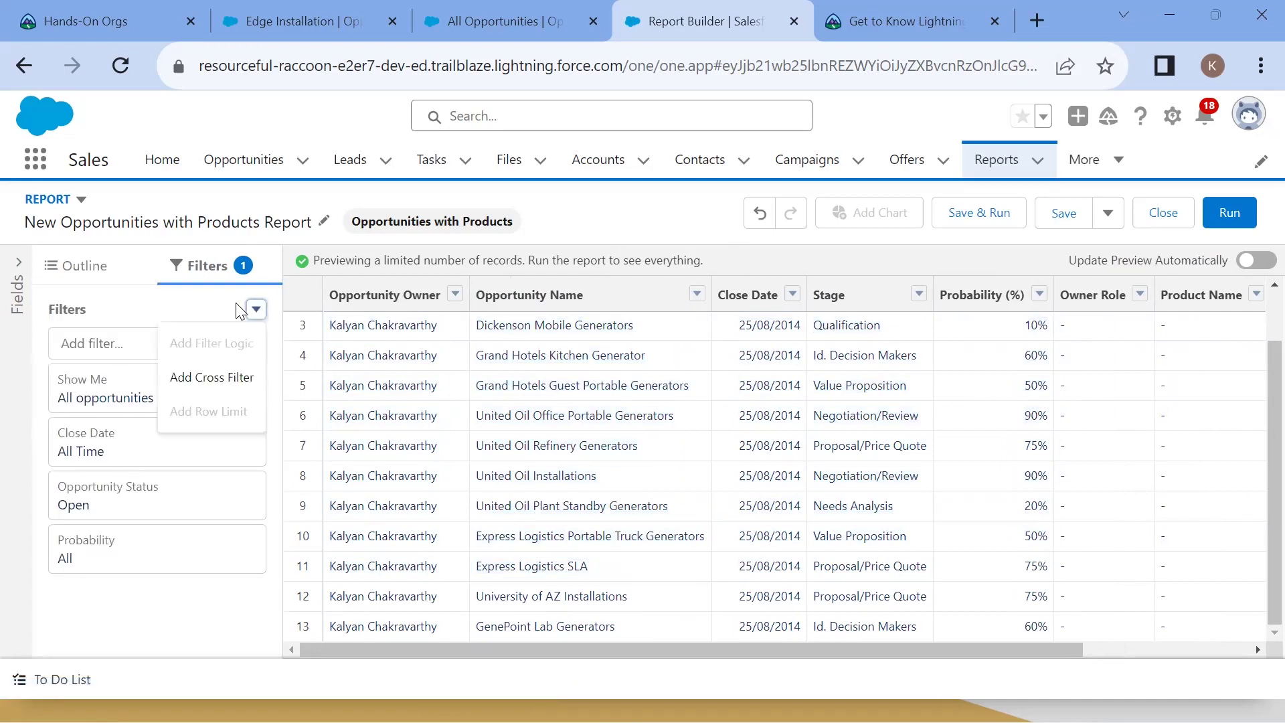
click(173, 309)
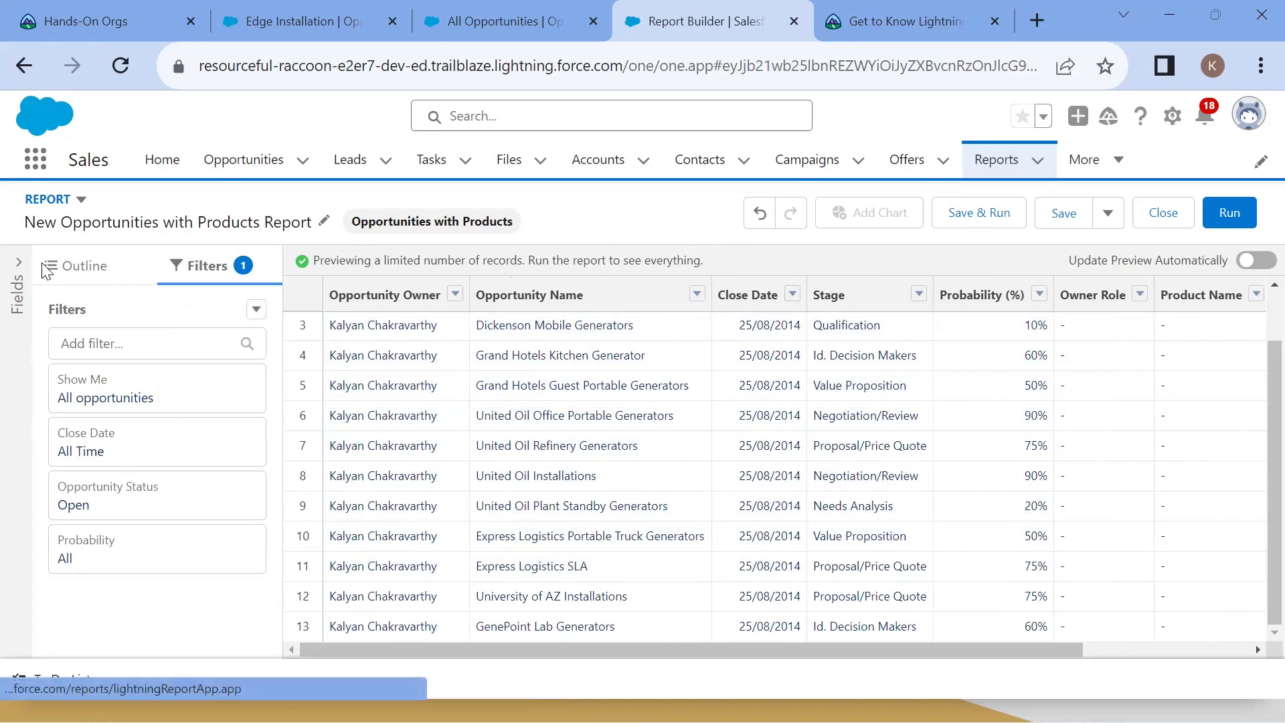
click(72, 288)
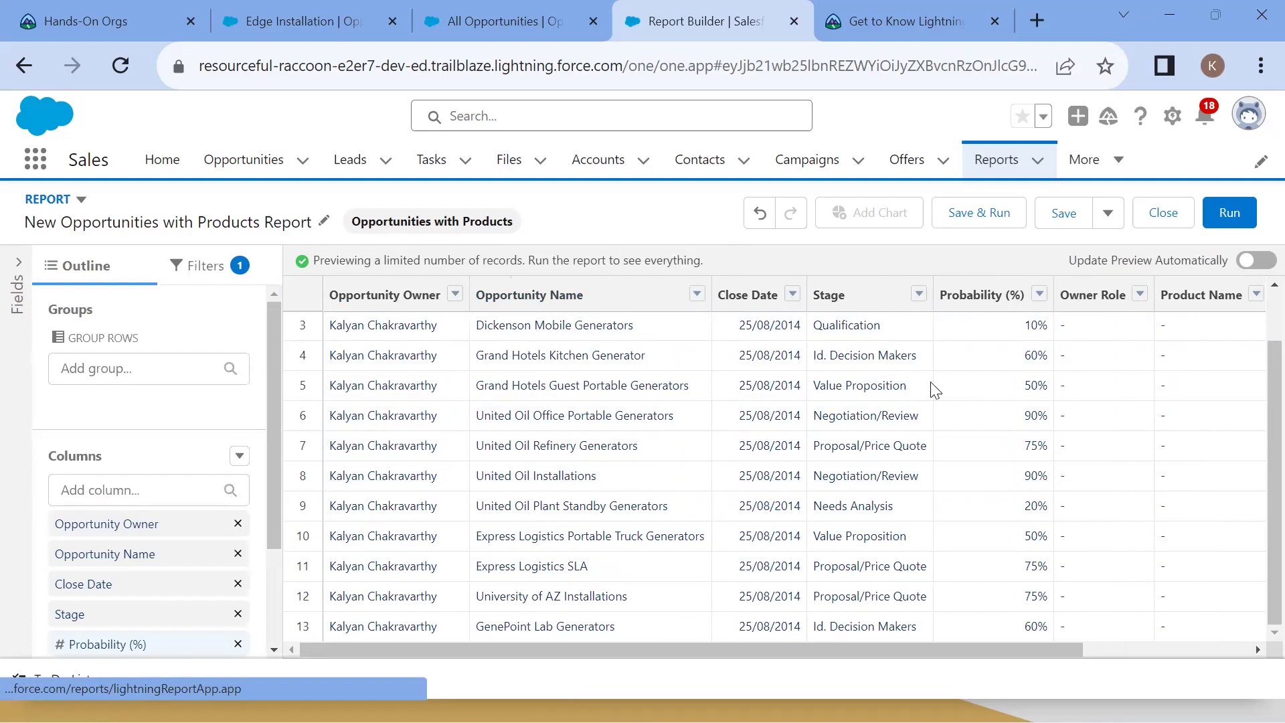
drag(758, 651, 1024, 663)
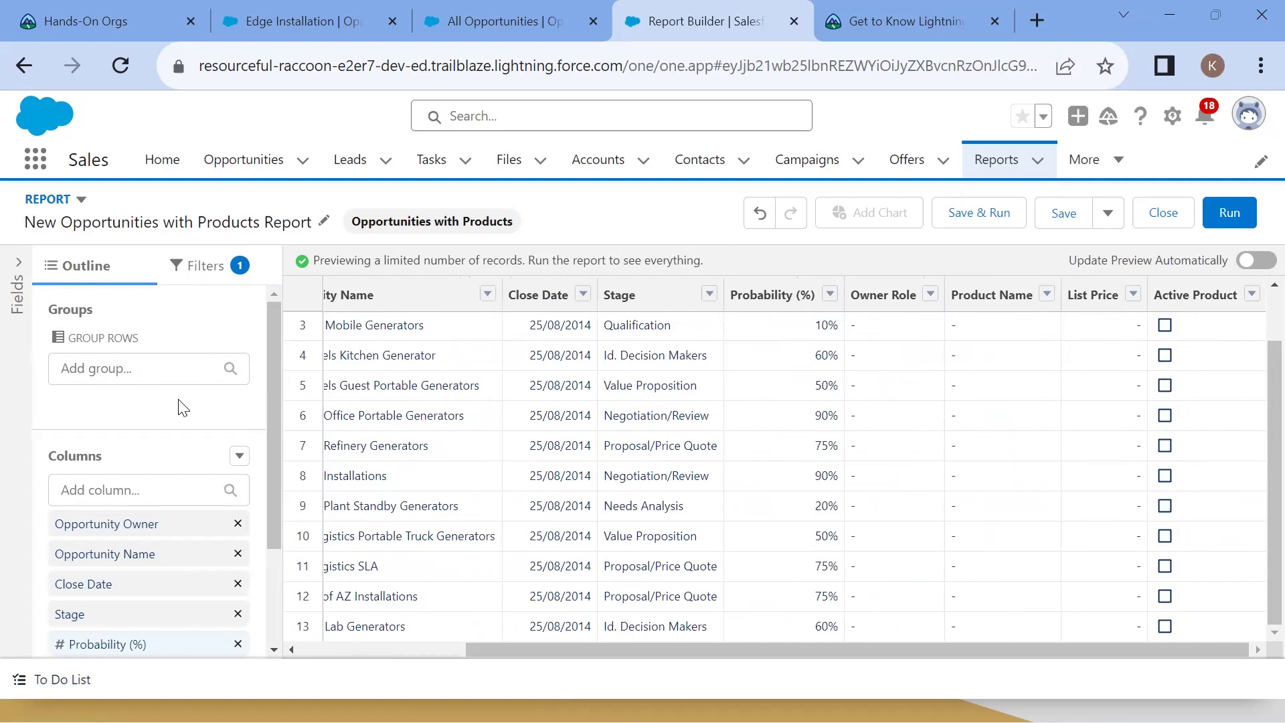
click(131, 492)
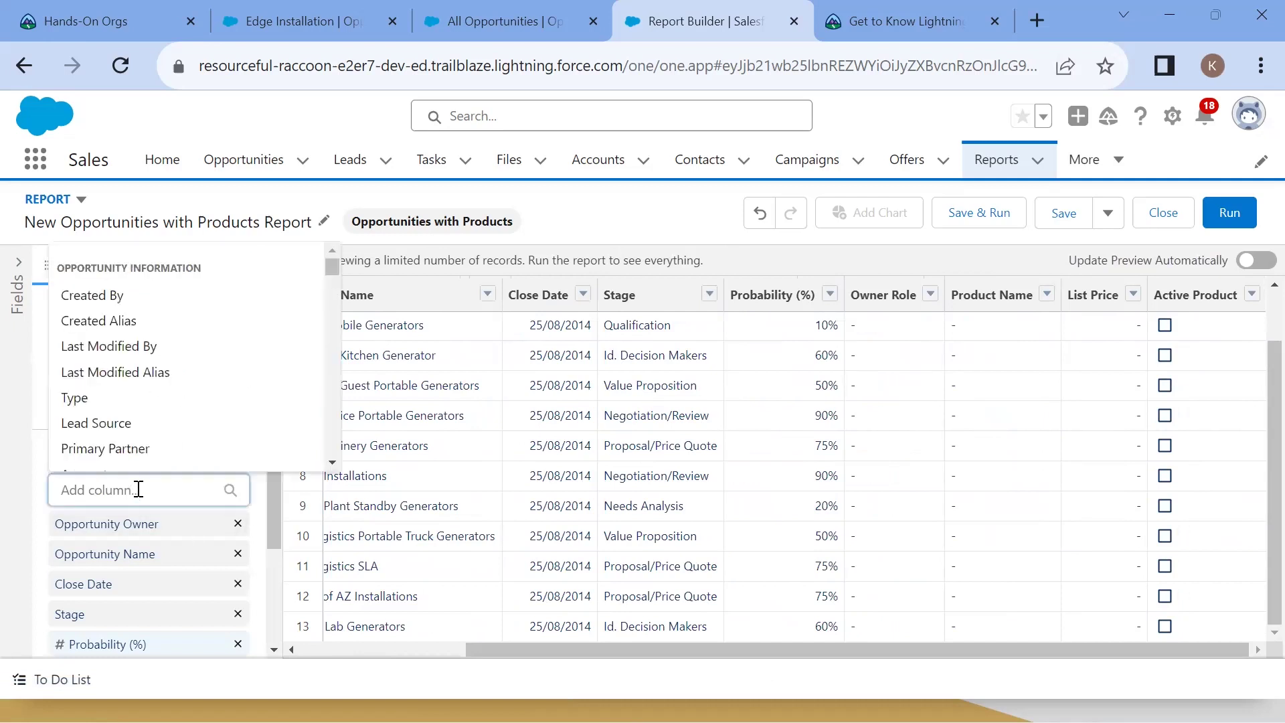
click(626, 226)
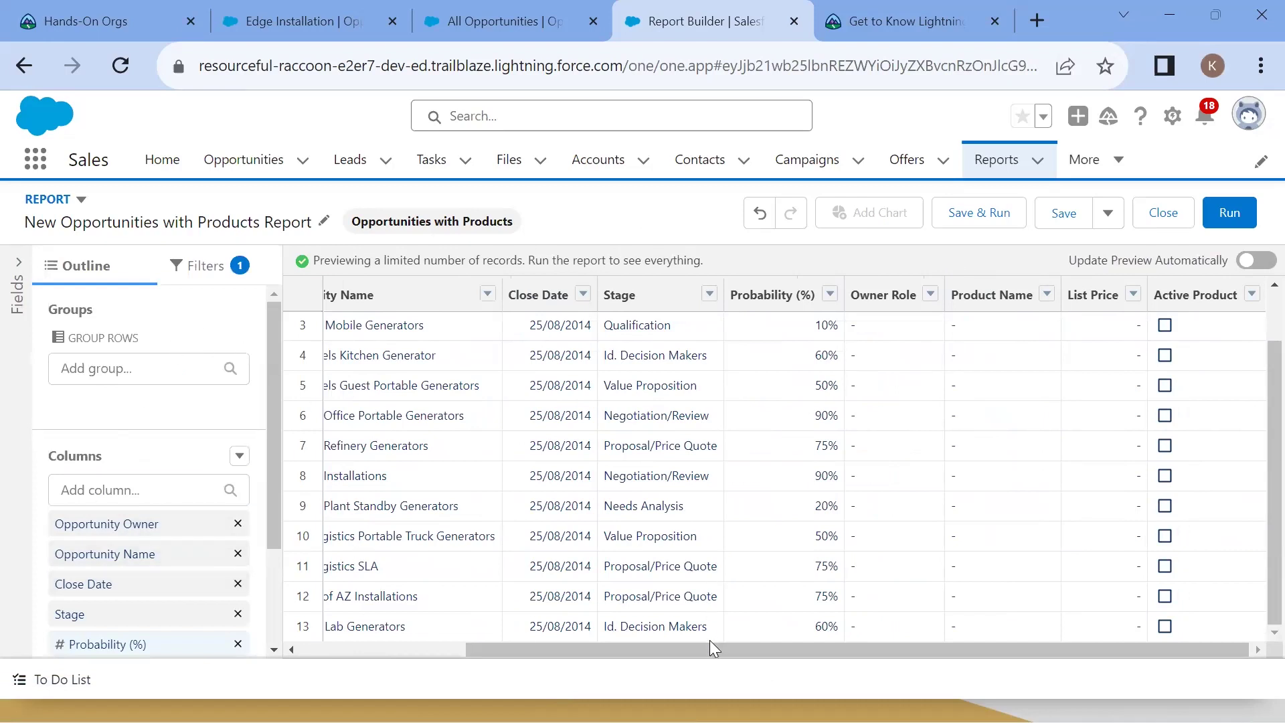
Group the report rows by Probability (%), refresh the preview and look through the grouped records down to the grand total
drag(708, 645, 487, 645)
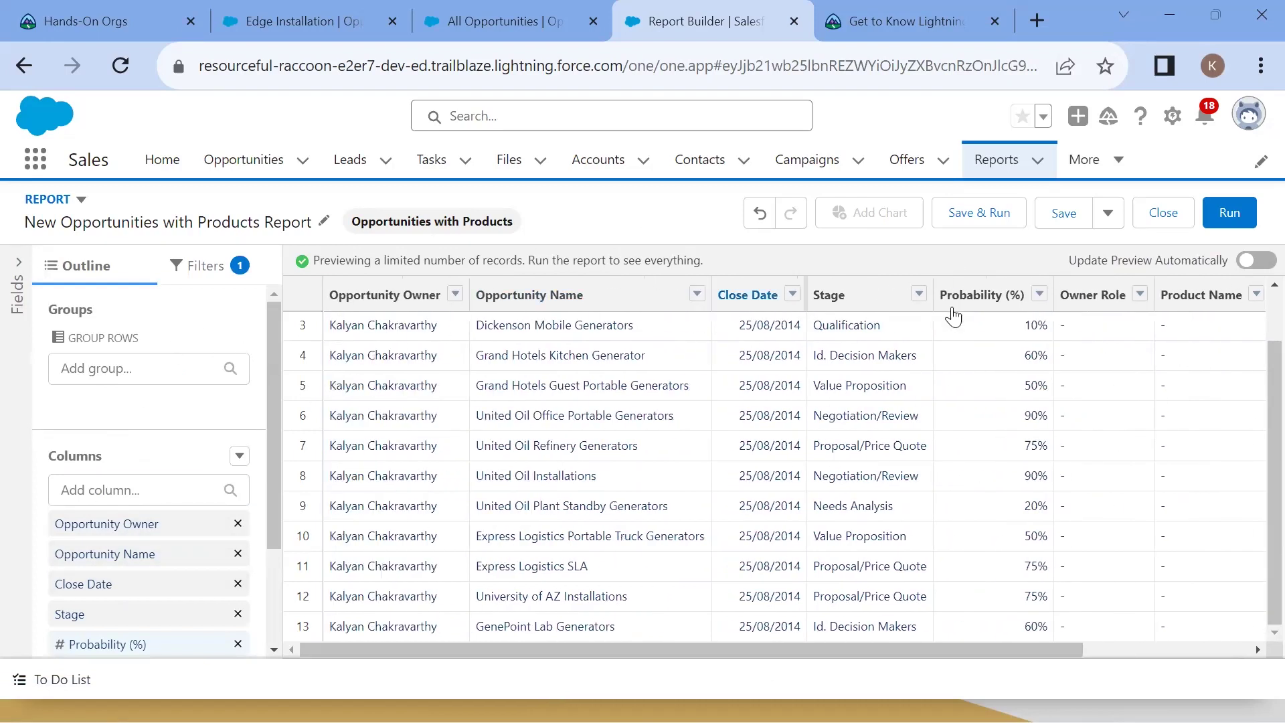
click(173, 361)
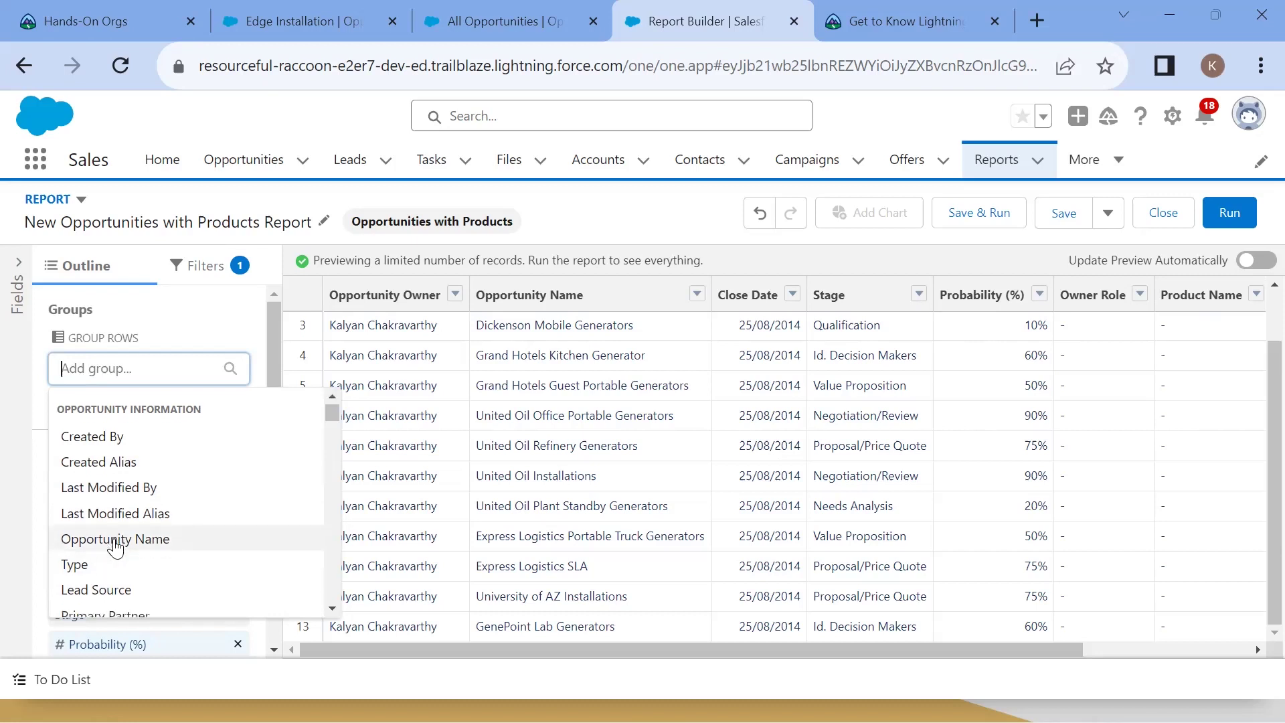
scroll(124, 545, down, 3)
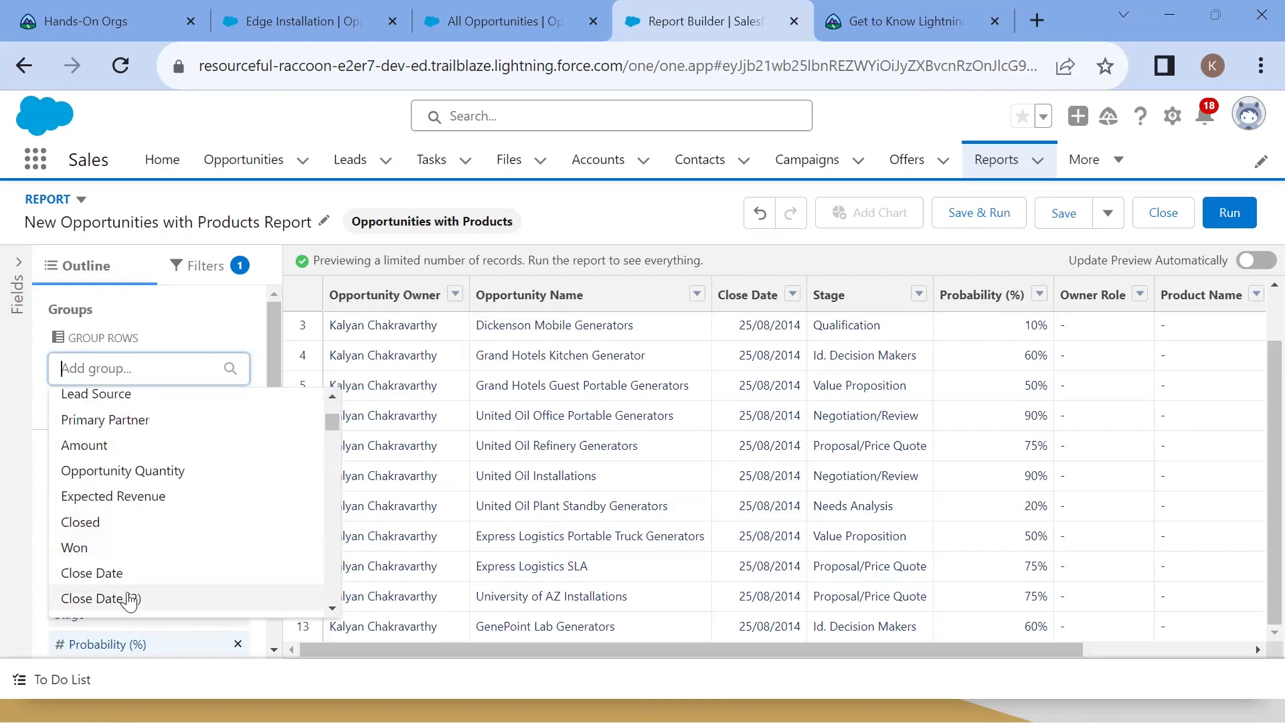
scroll(224, 533, up, 3)
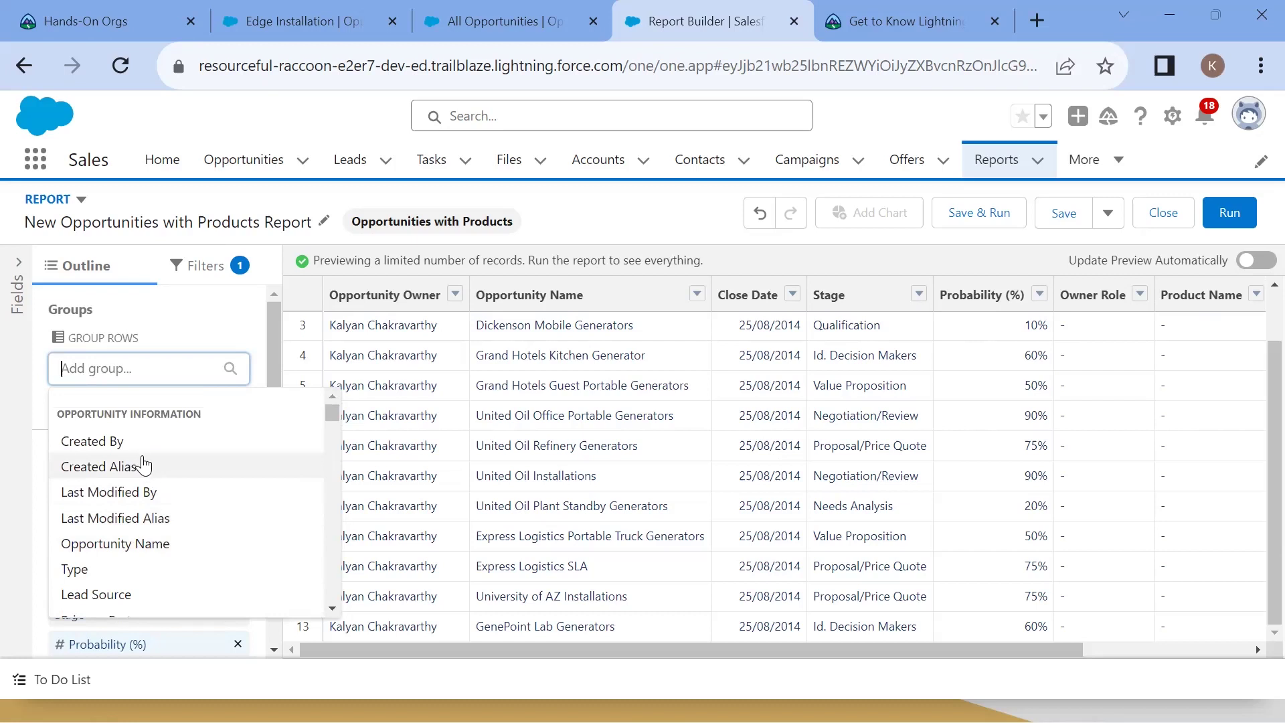
scroll(142, 464, down, 10)
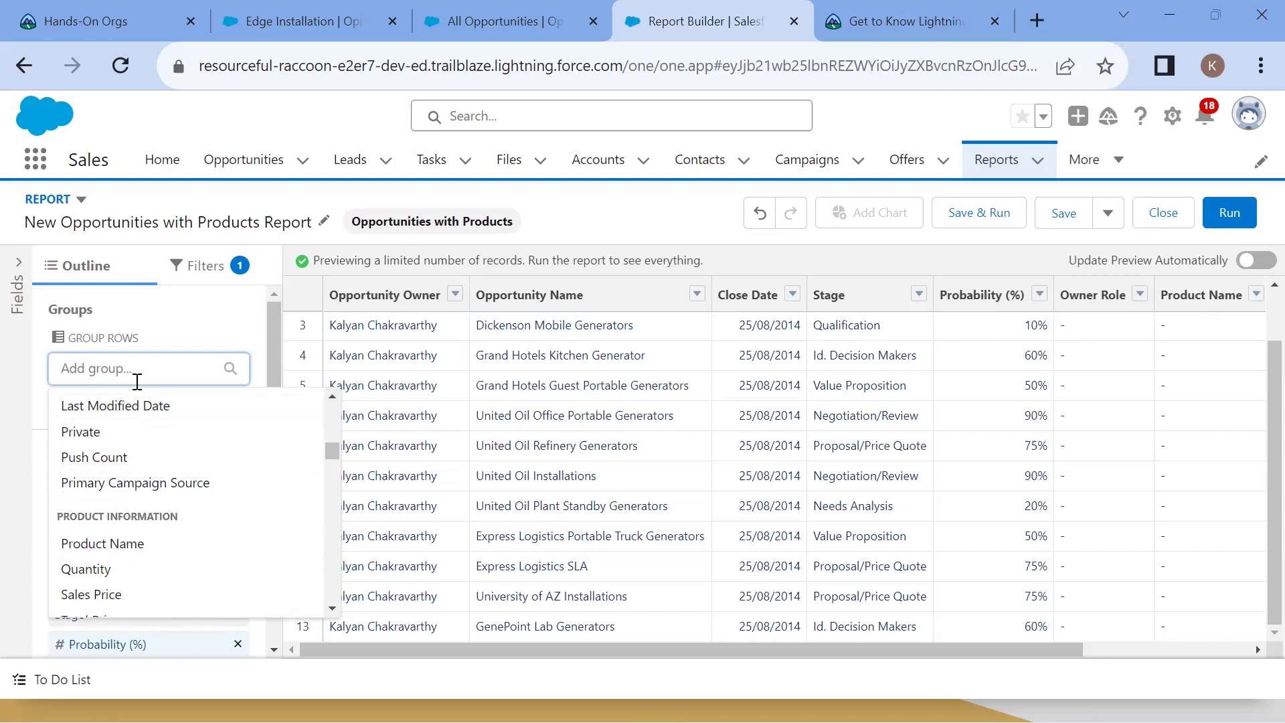
text(pr)
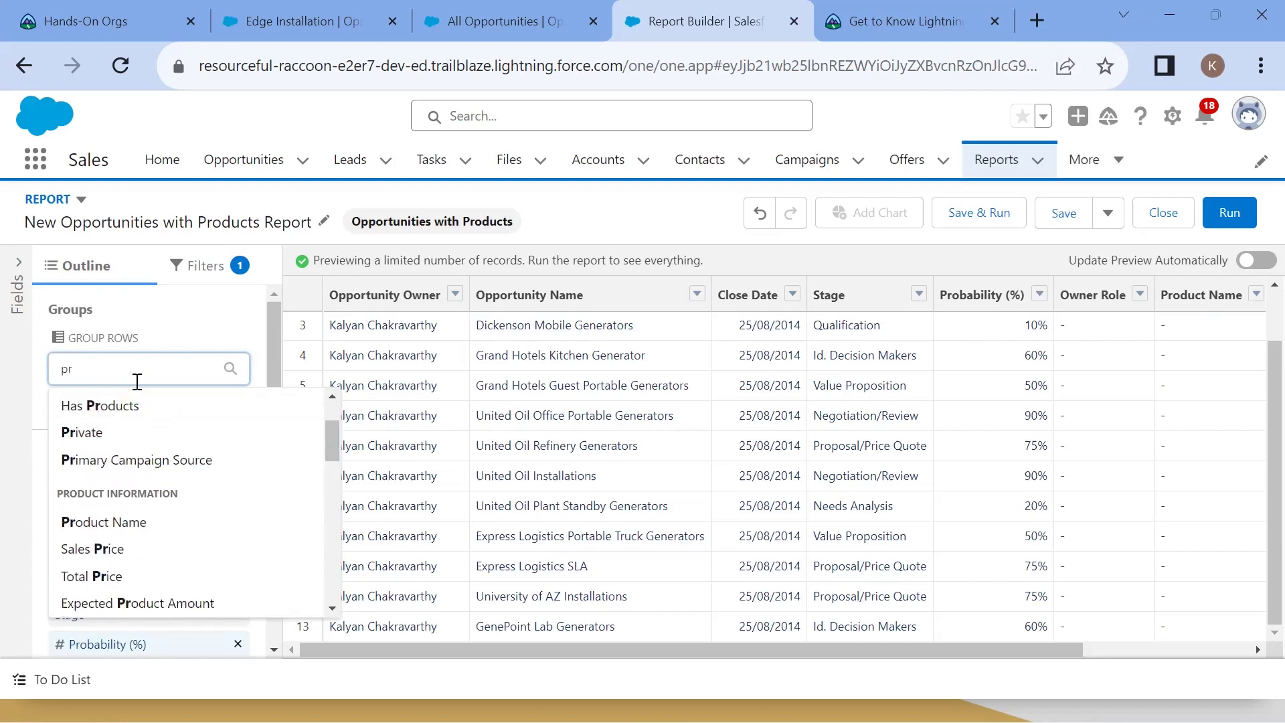
text(ob)
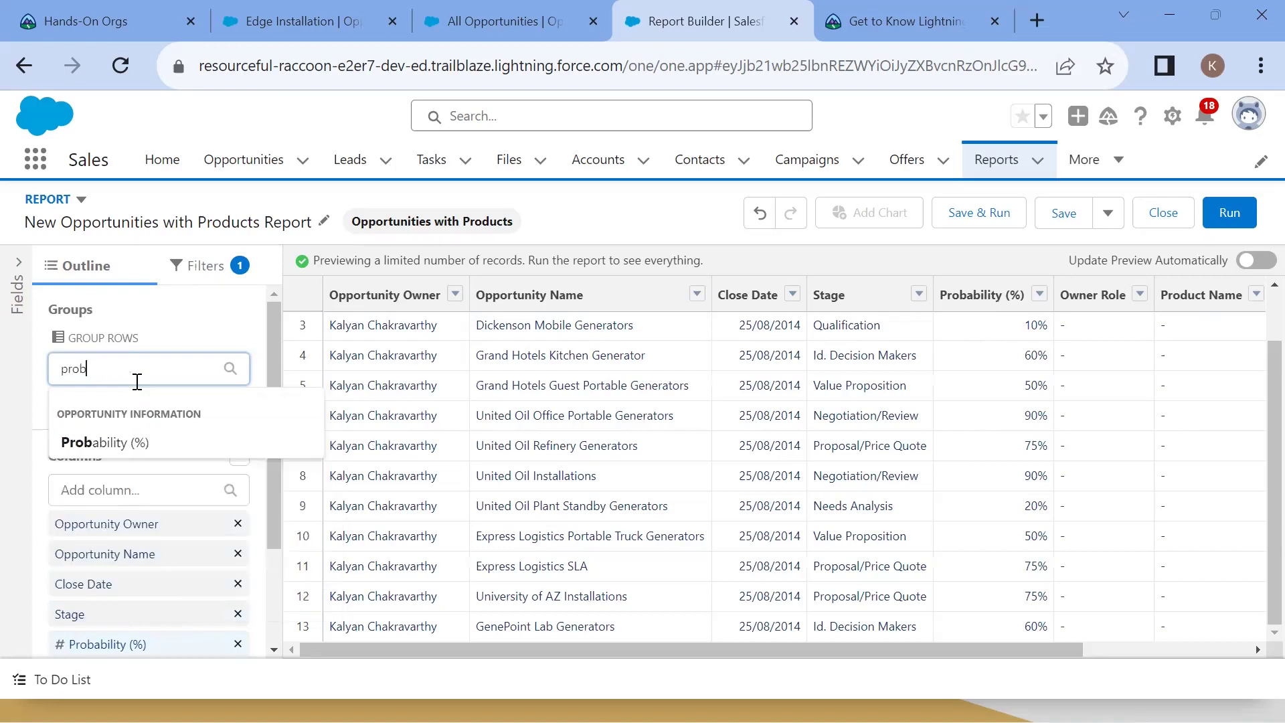
click(138, 440)
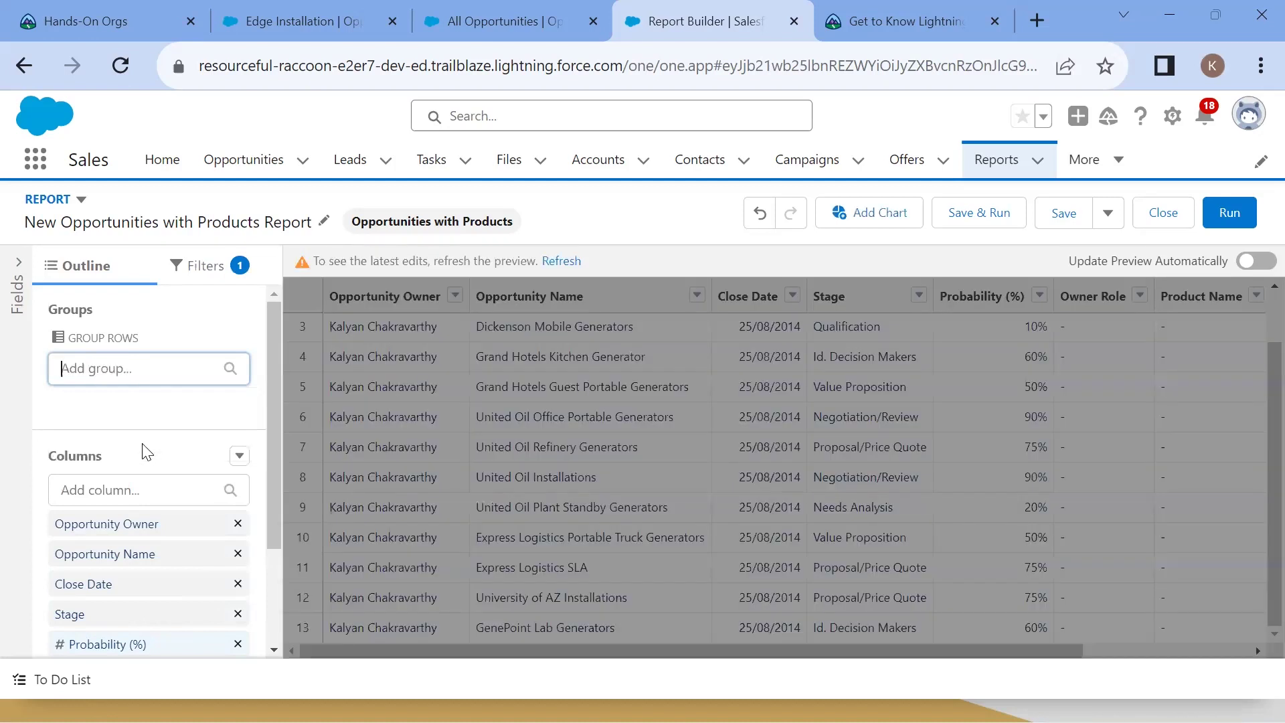
click(562, 262)
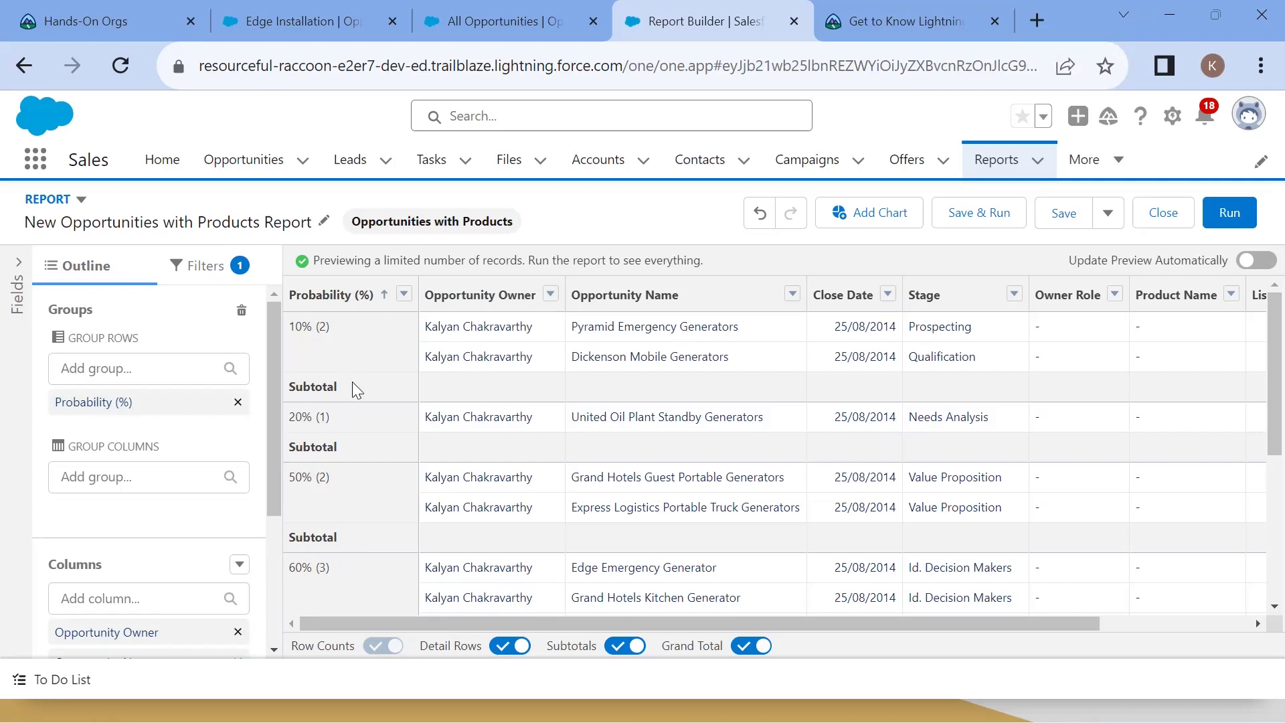
scroll(336, 421, down, 3)
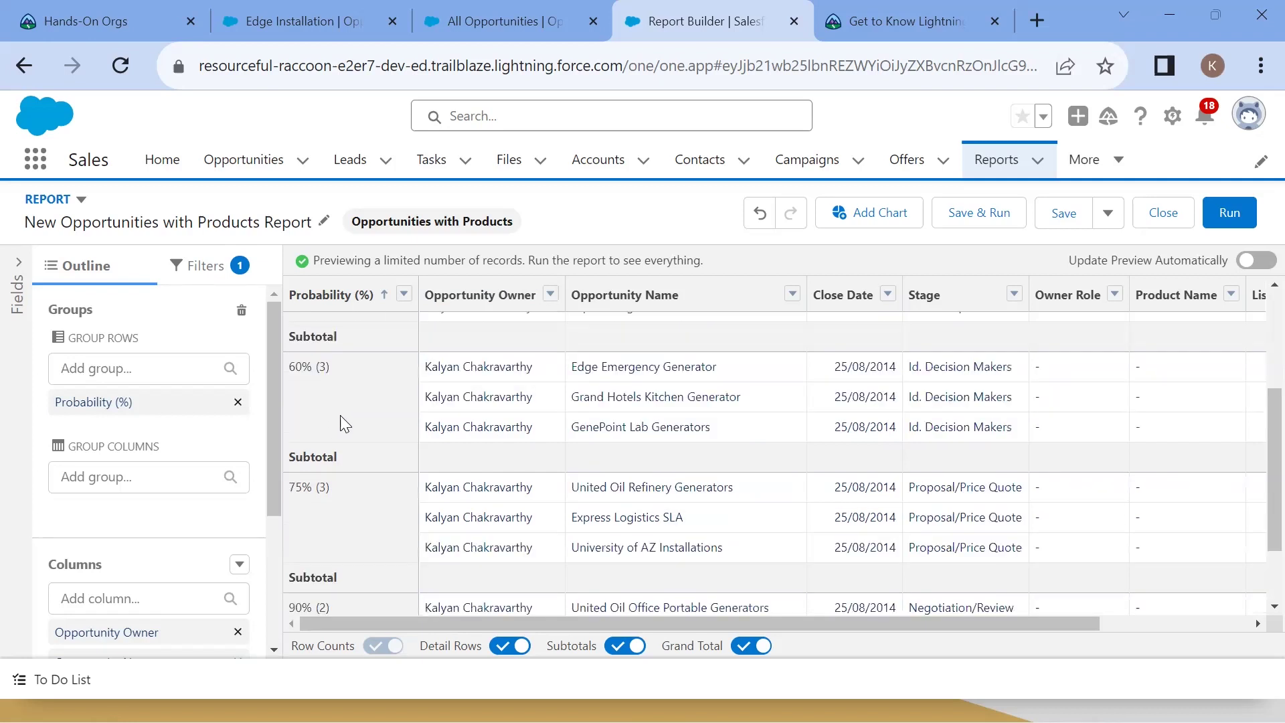
scroll(347, 449, down, 2)
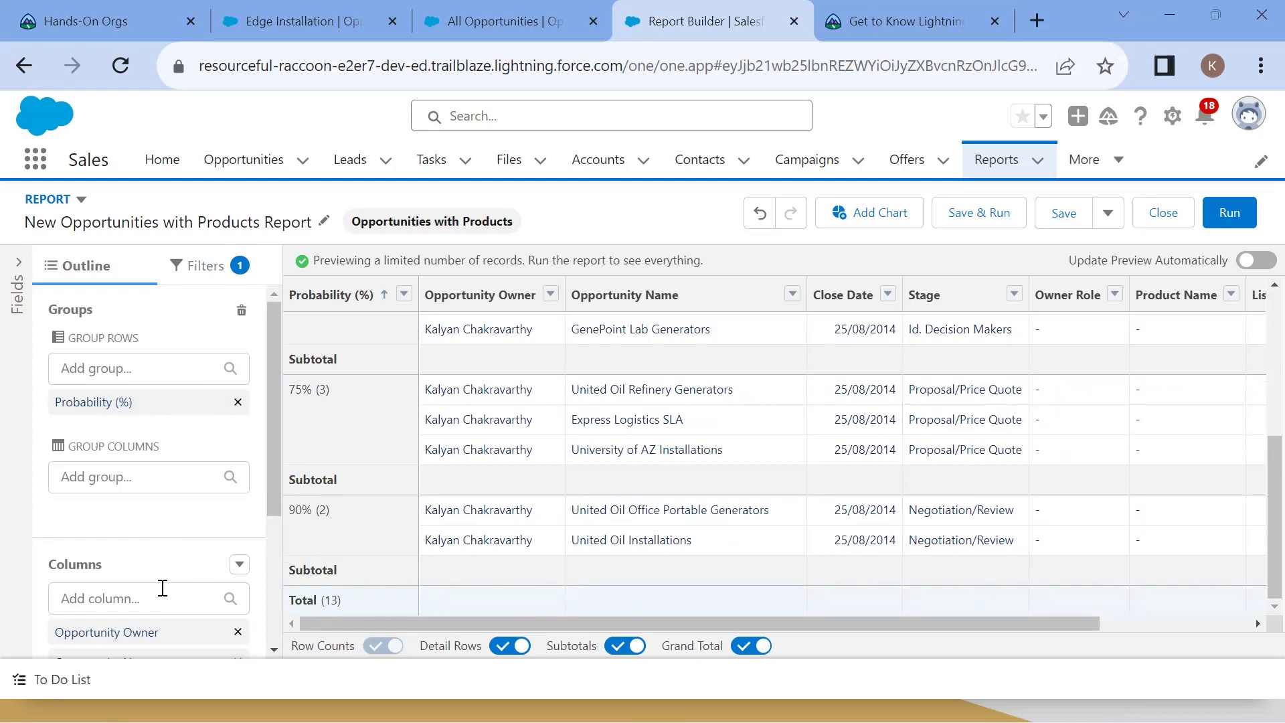
Examine the report's row and column groups, its column list, the preview records grouped by probability, and the filters
drag(519, 625, 445, 622)
scroll(152, 563, down, 3)
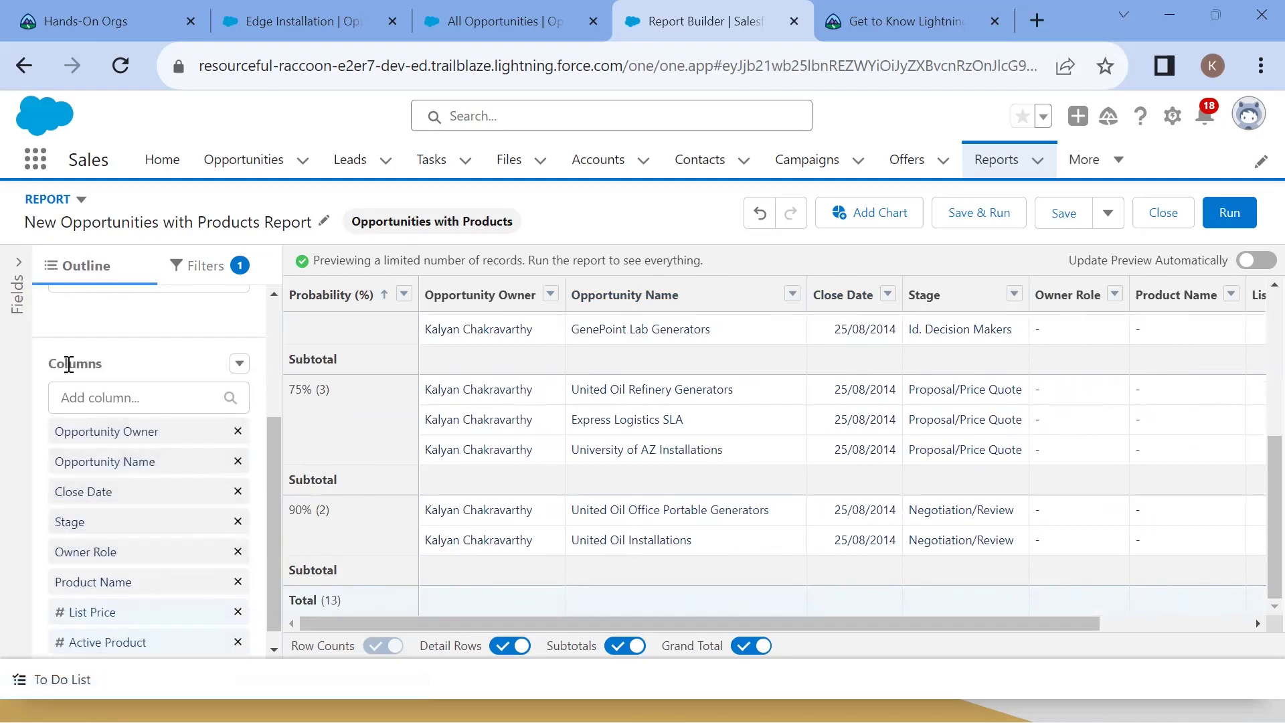
drag(69, 365, 115, 373)
click(137, 372)
scroll(135, 395, up, 3)
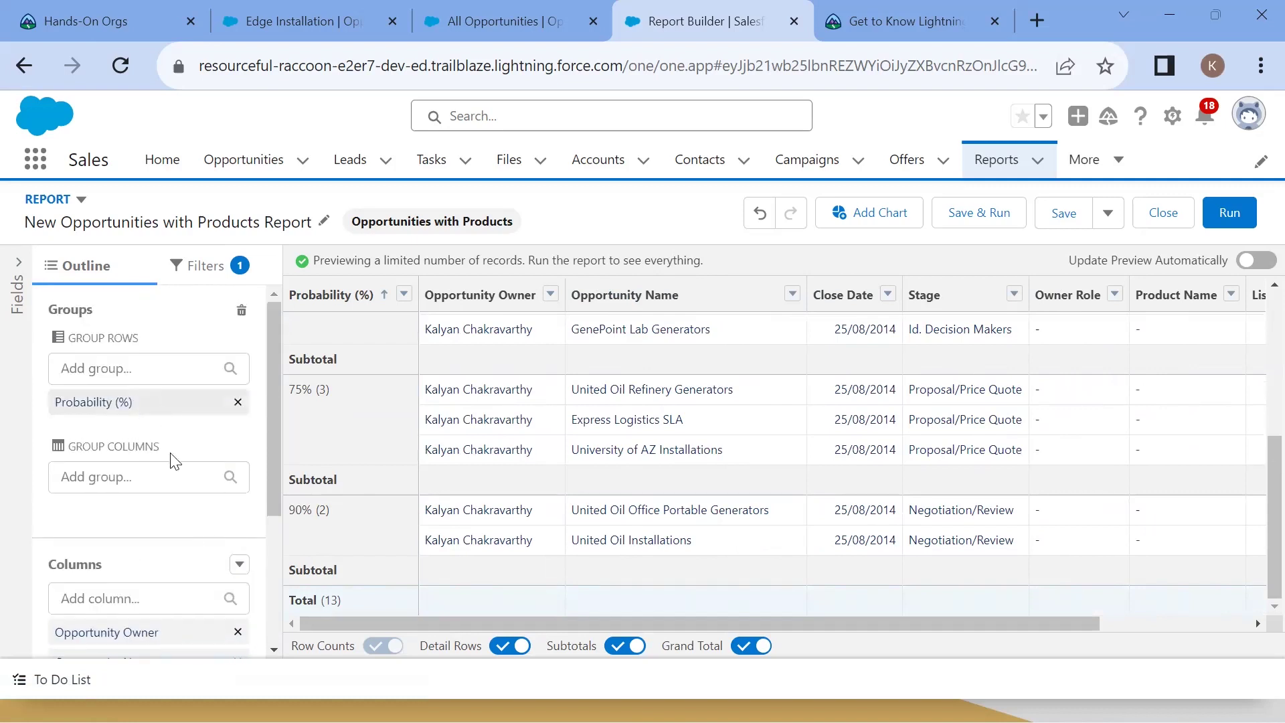
drag(51, 310, 111, 316)
drag(67, 338, 149, 344)
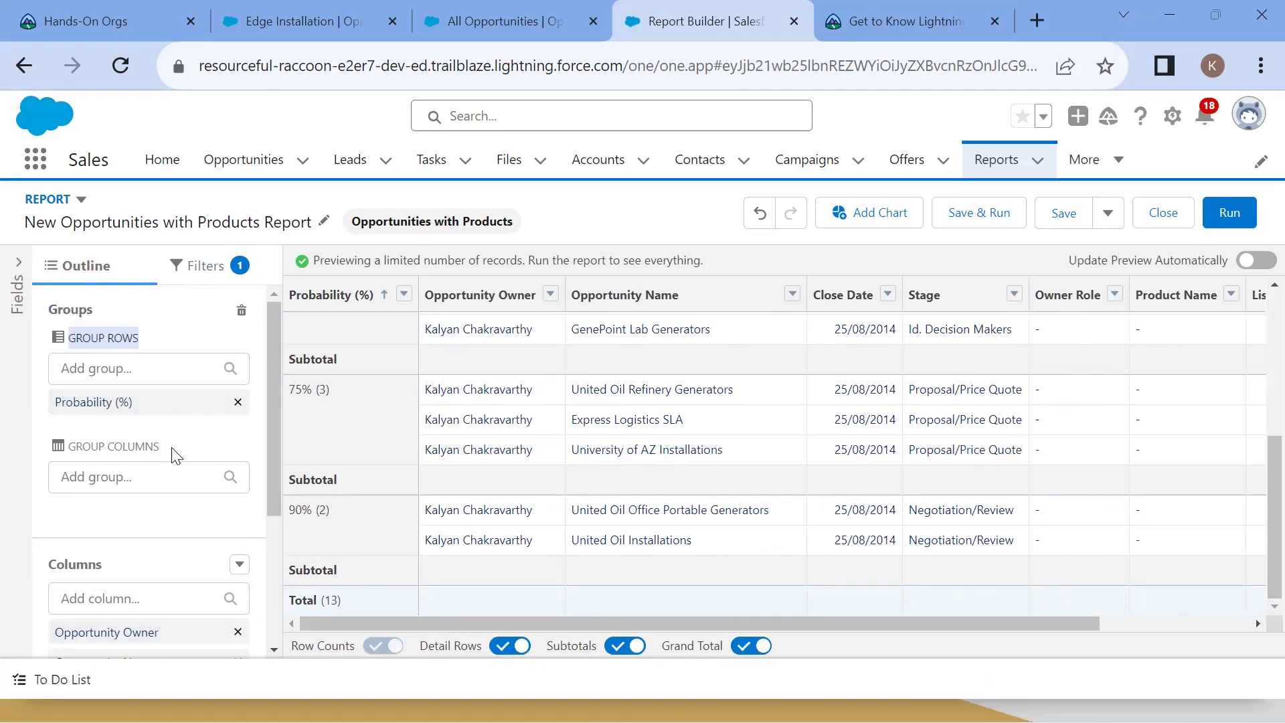
drag(172, 451, 78, 446)
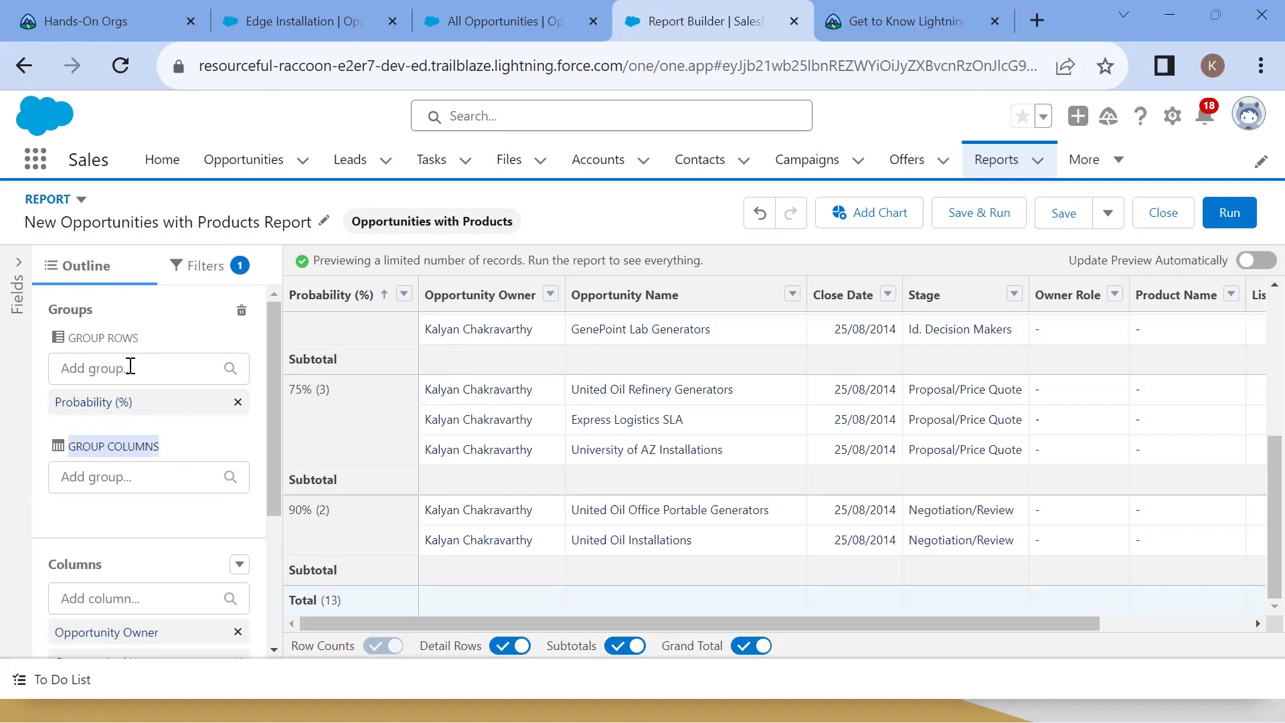
click(180, 331)
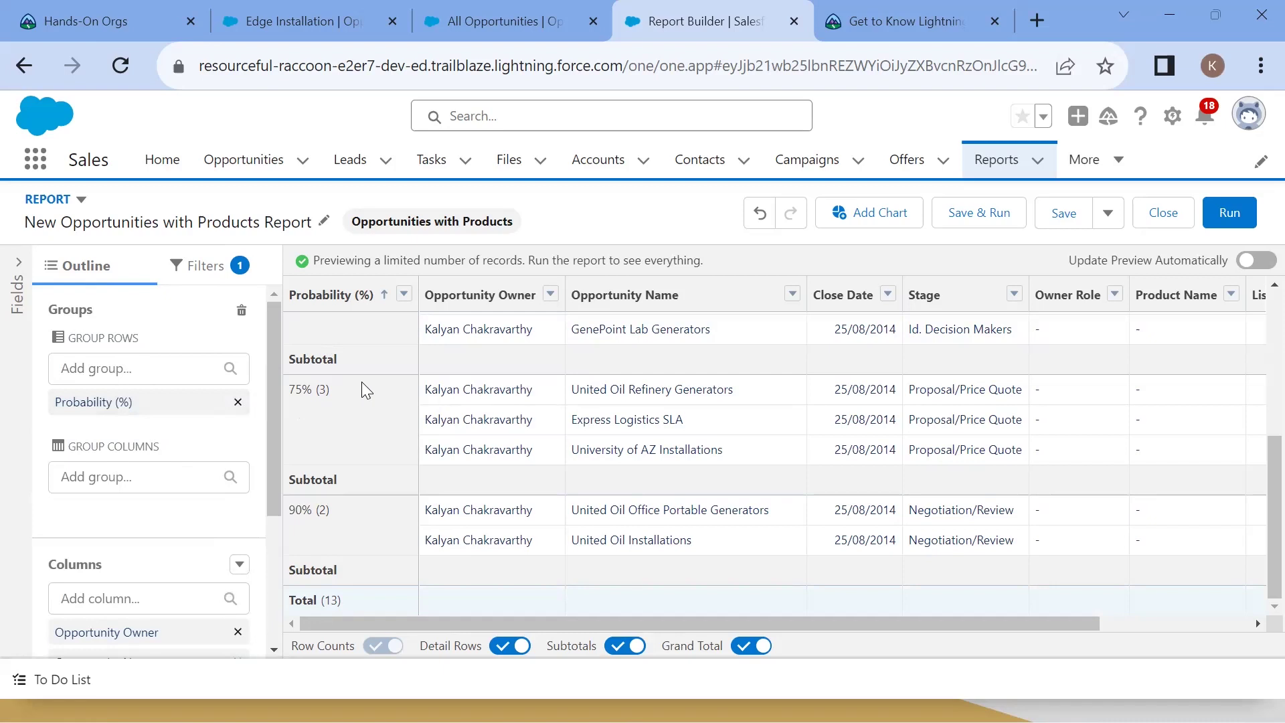
scroll(362, 385, up, 10)
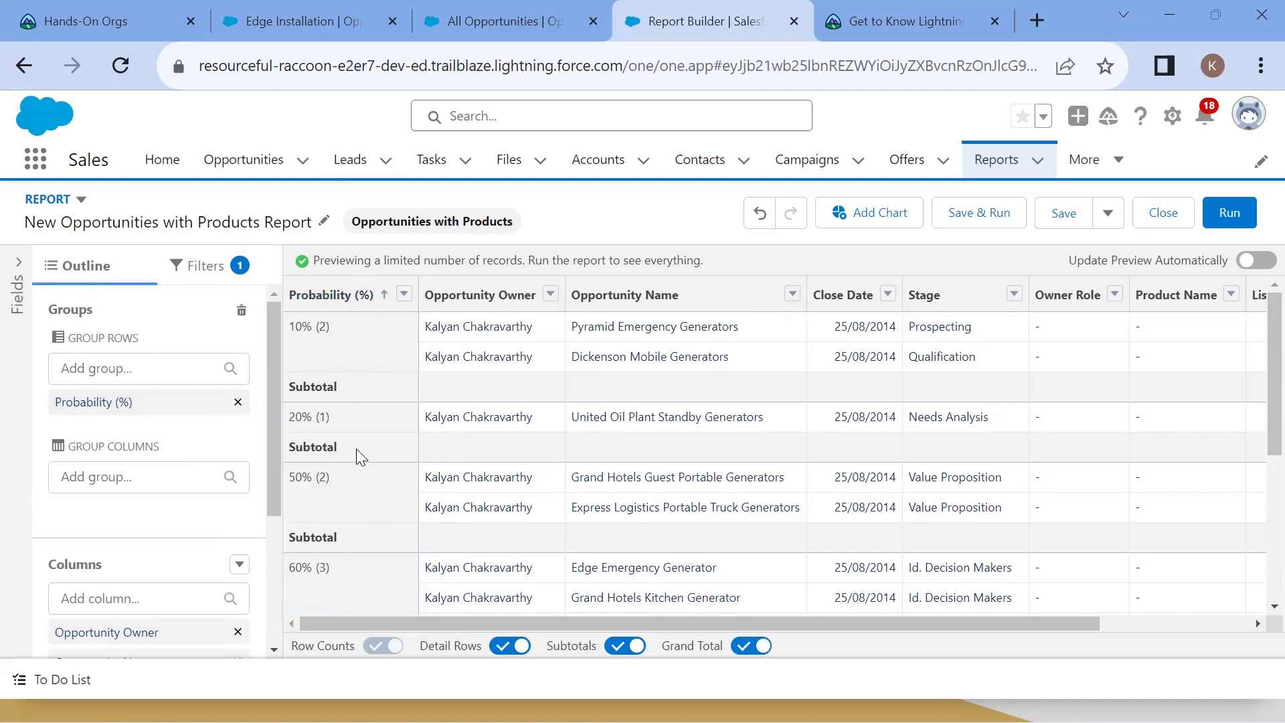
scroll(361, 462, down, 3)
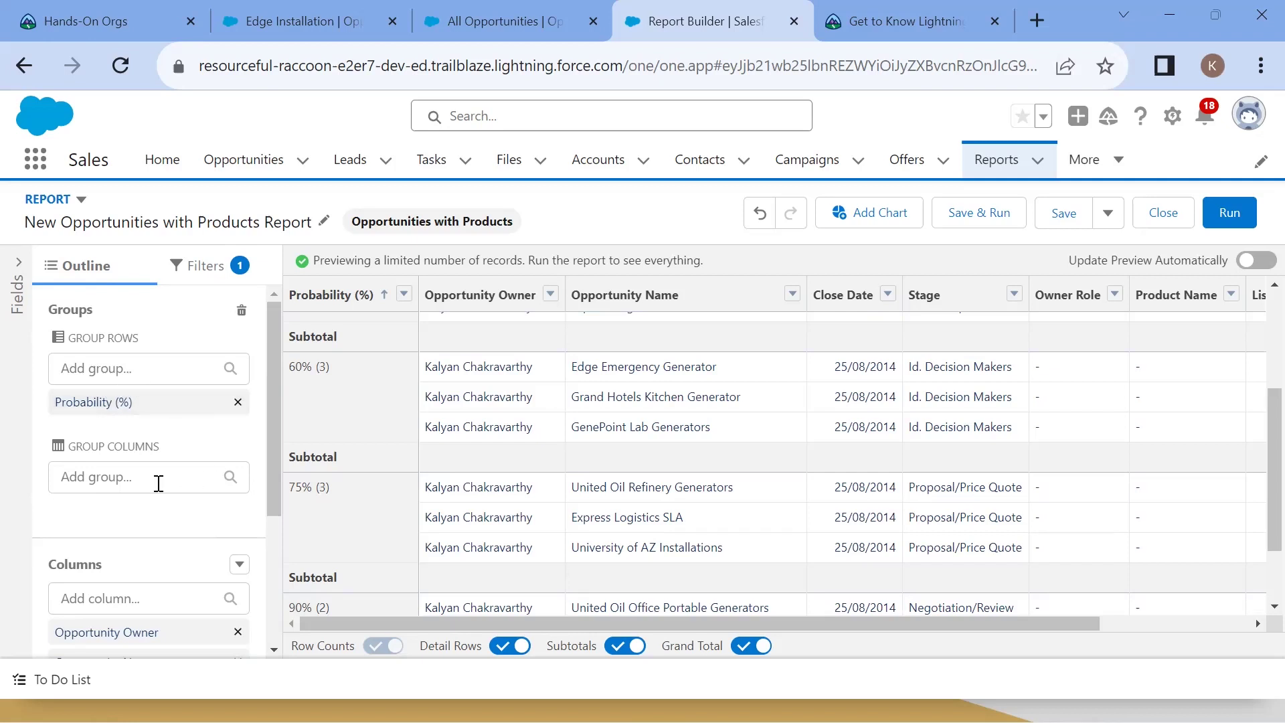
scroll(168, 515, down, 3)
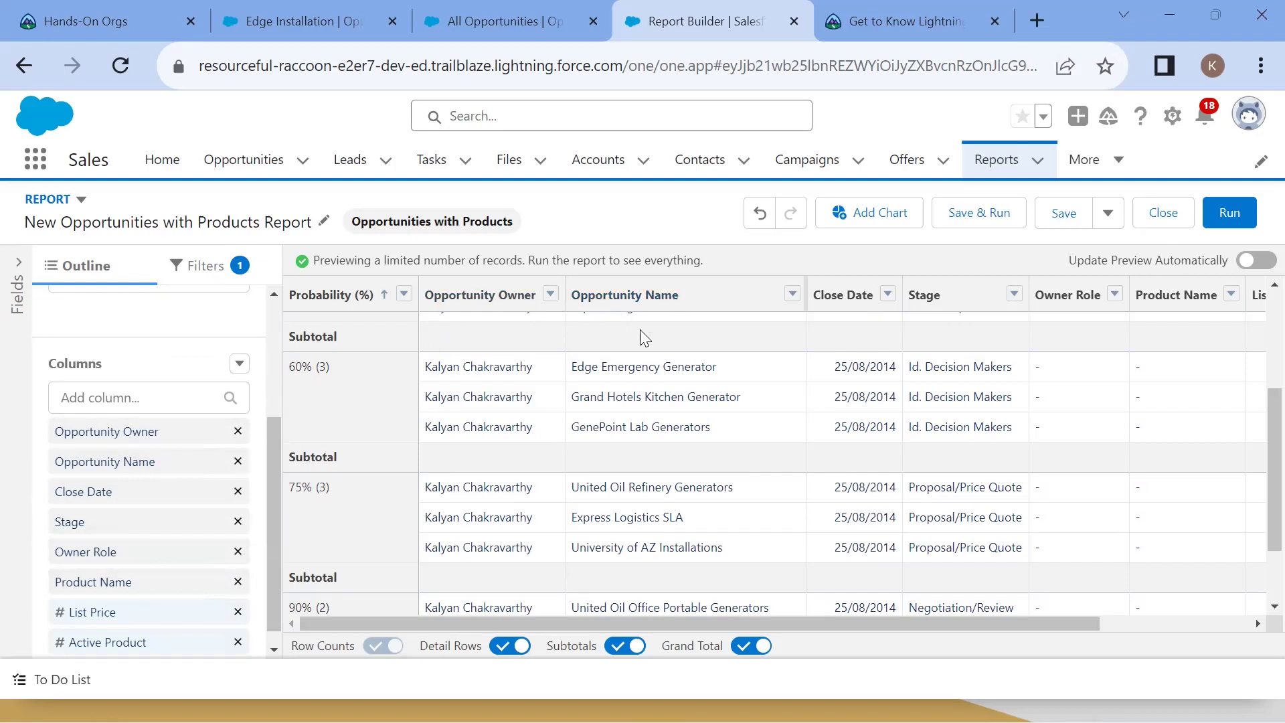
click(196, 265)
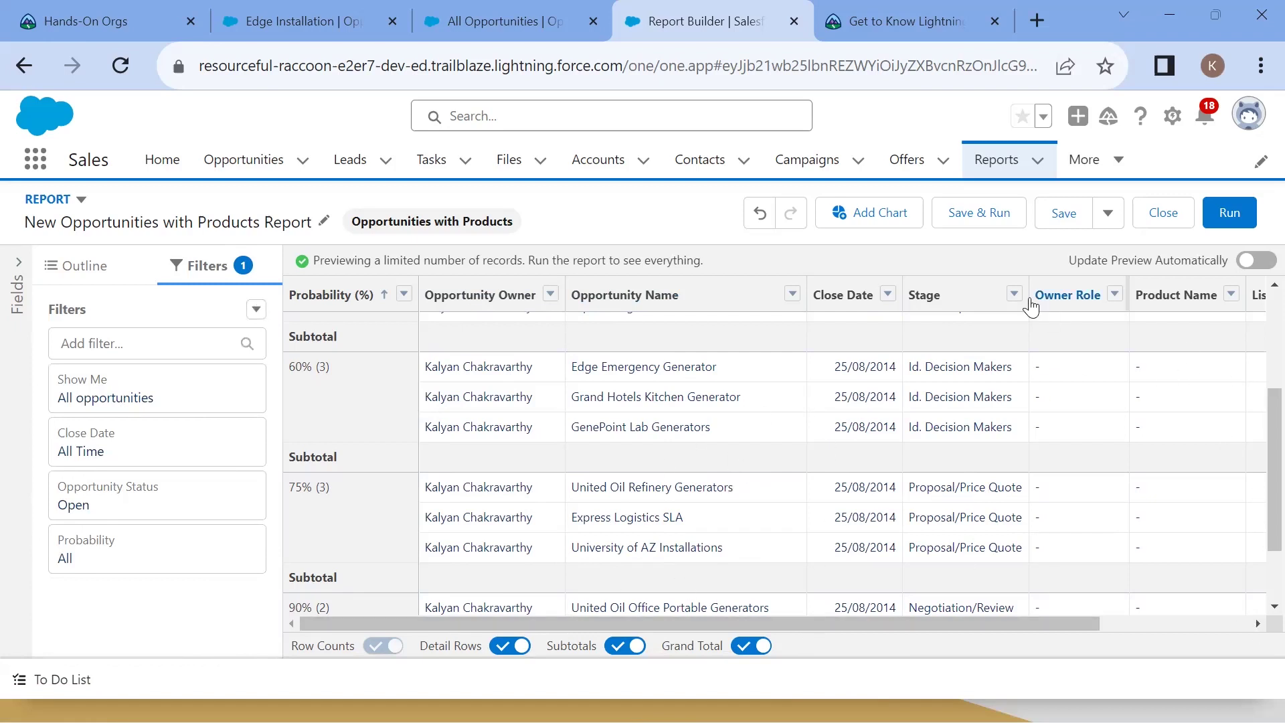
Start saving and running the report, name it "New Opportunities with Products Report 1" and describe it as "test report 2"
click(974, 213)
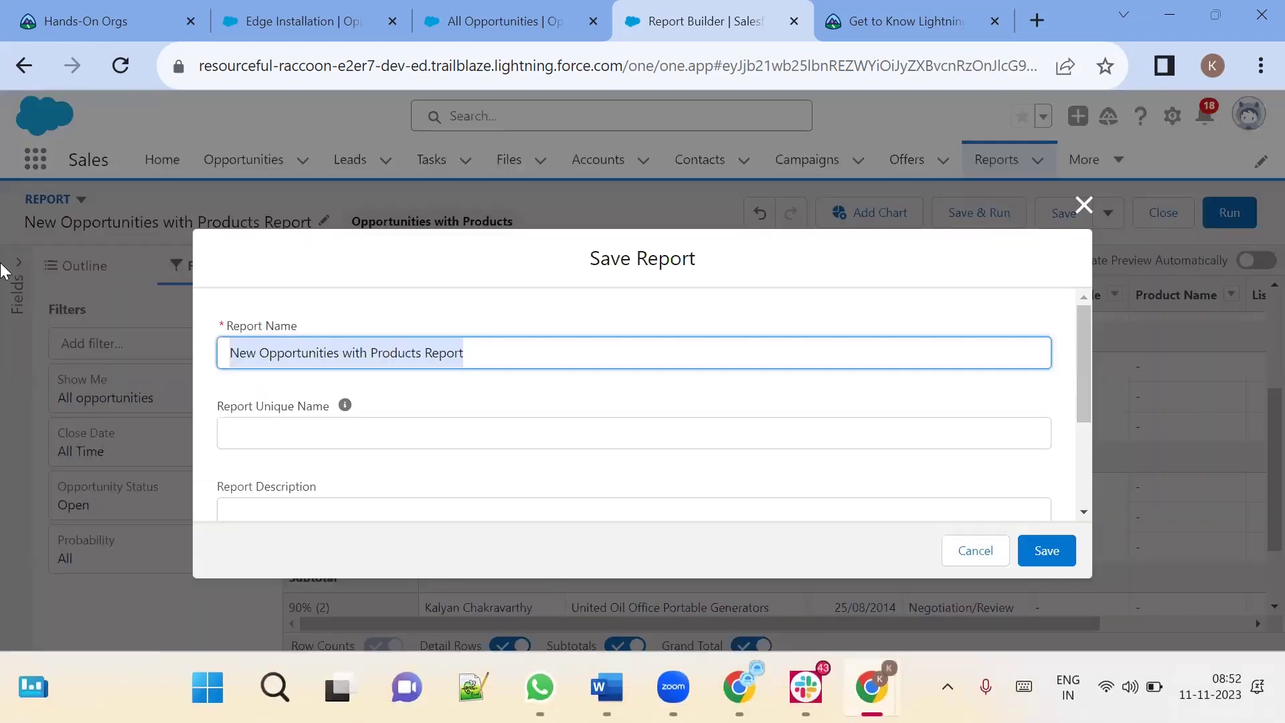
click(512, 352)
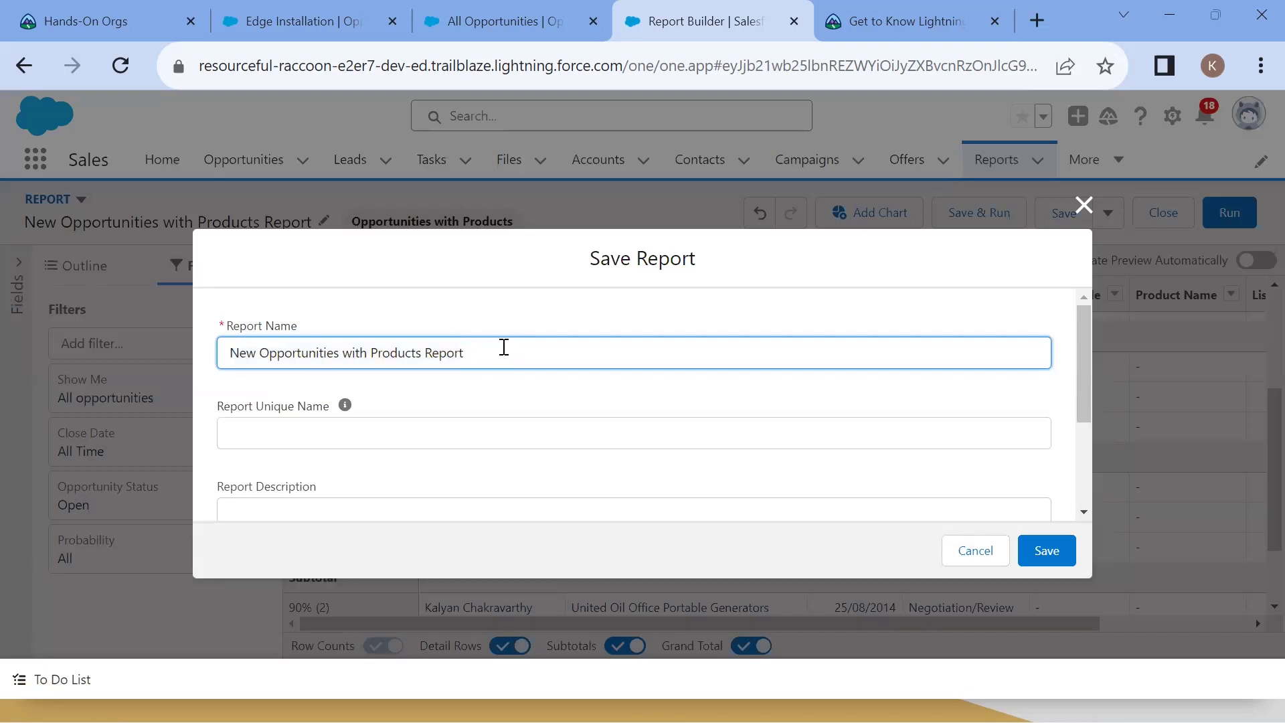
text(1)
click(347, 435)
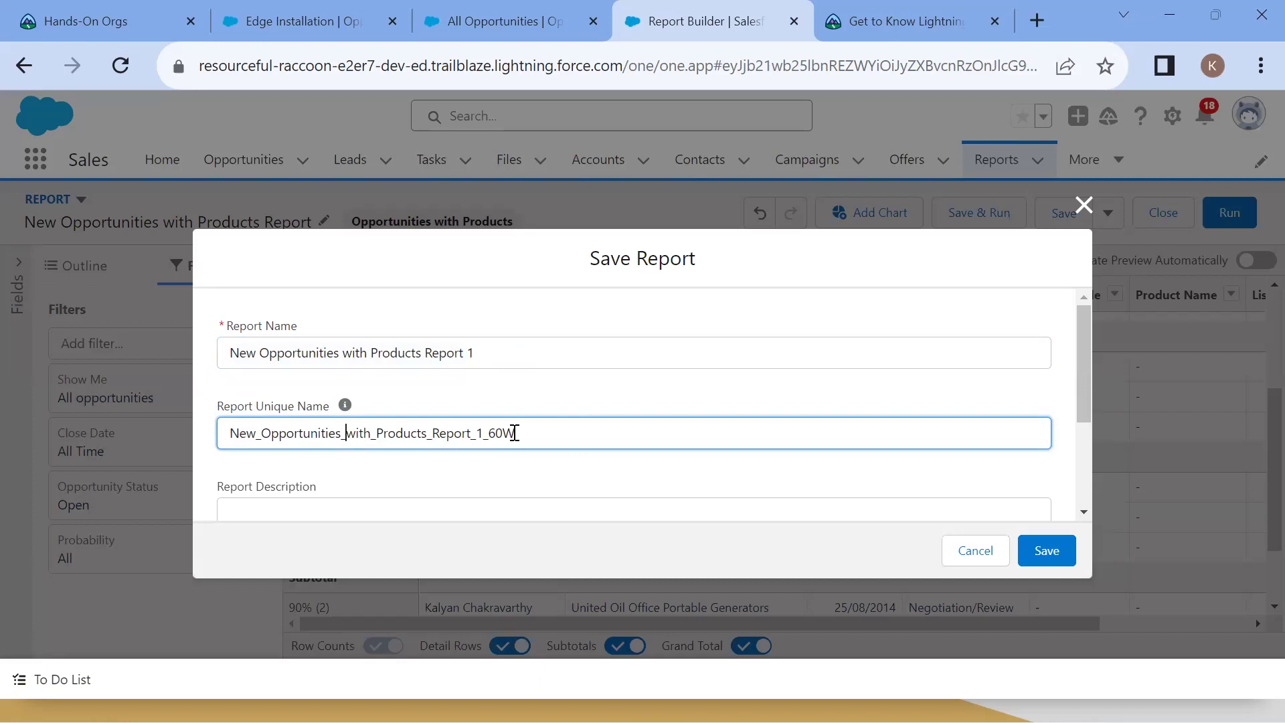
double_click(308, 433)
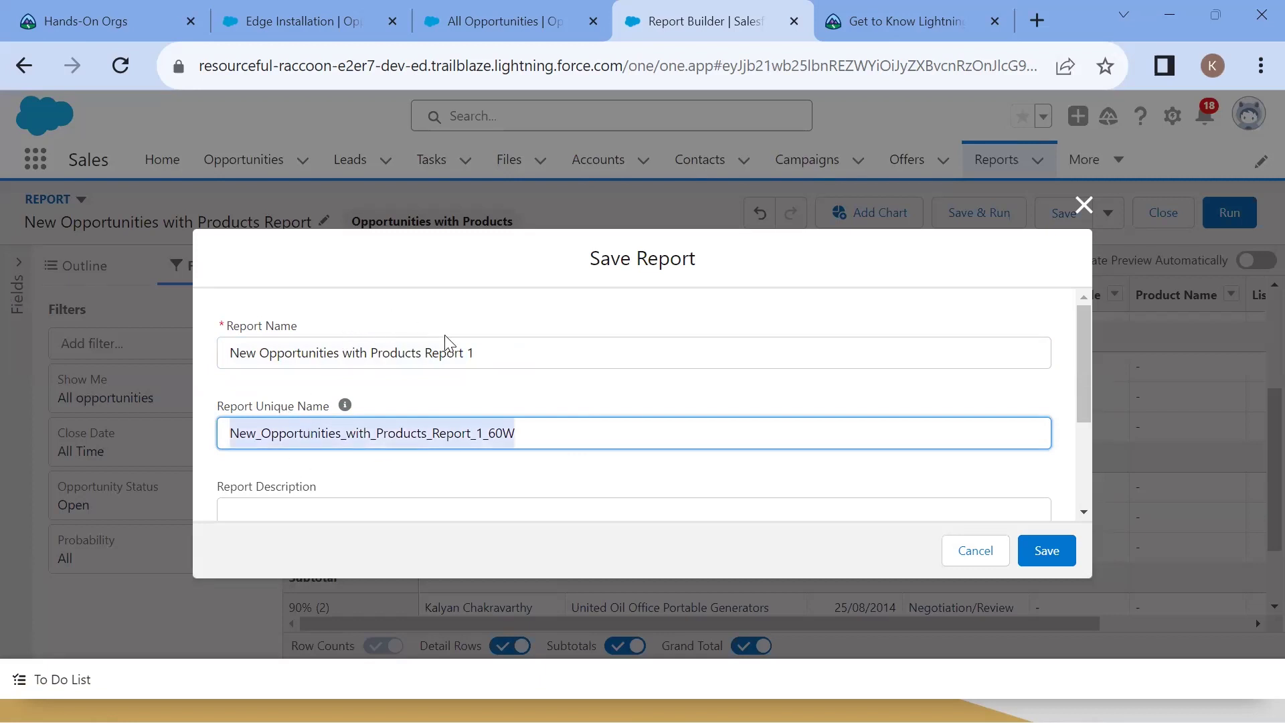
scroll(402, 368, down, 3)
click(373, 375)
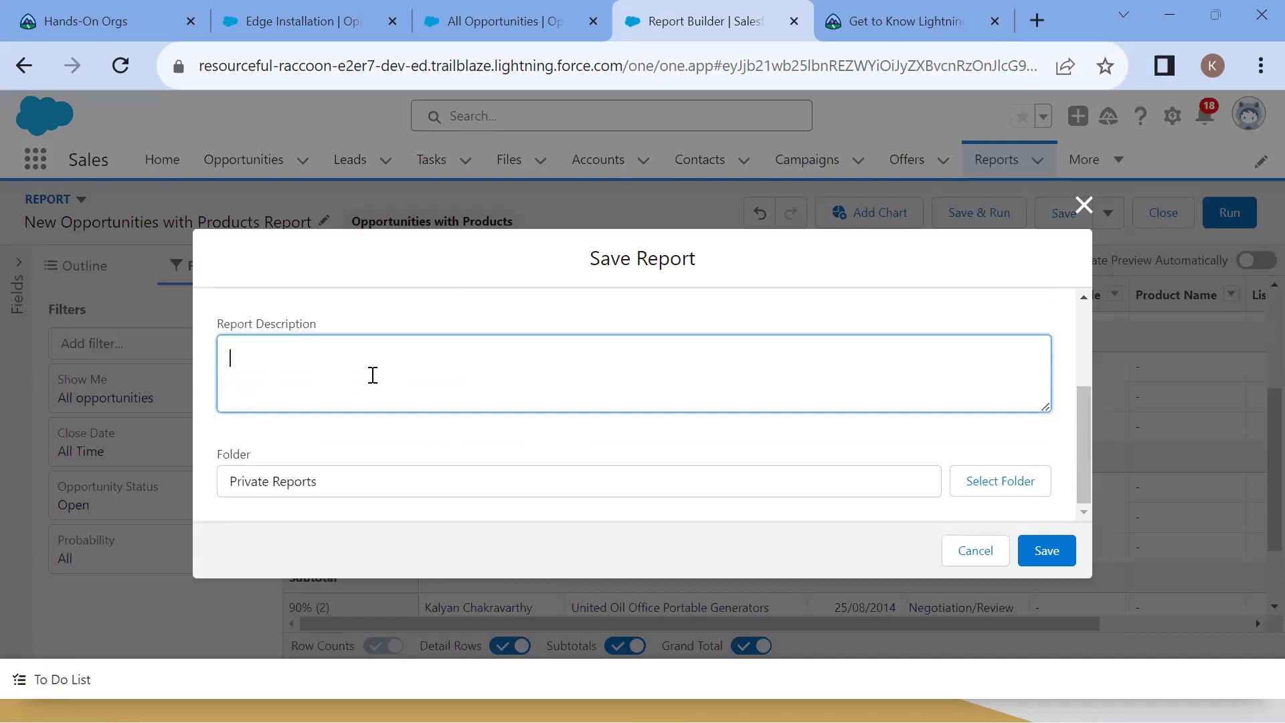
text(test report 2)
Choose the Public Reports folder for the report and save it
click(453, 477)
click(1004, 487)
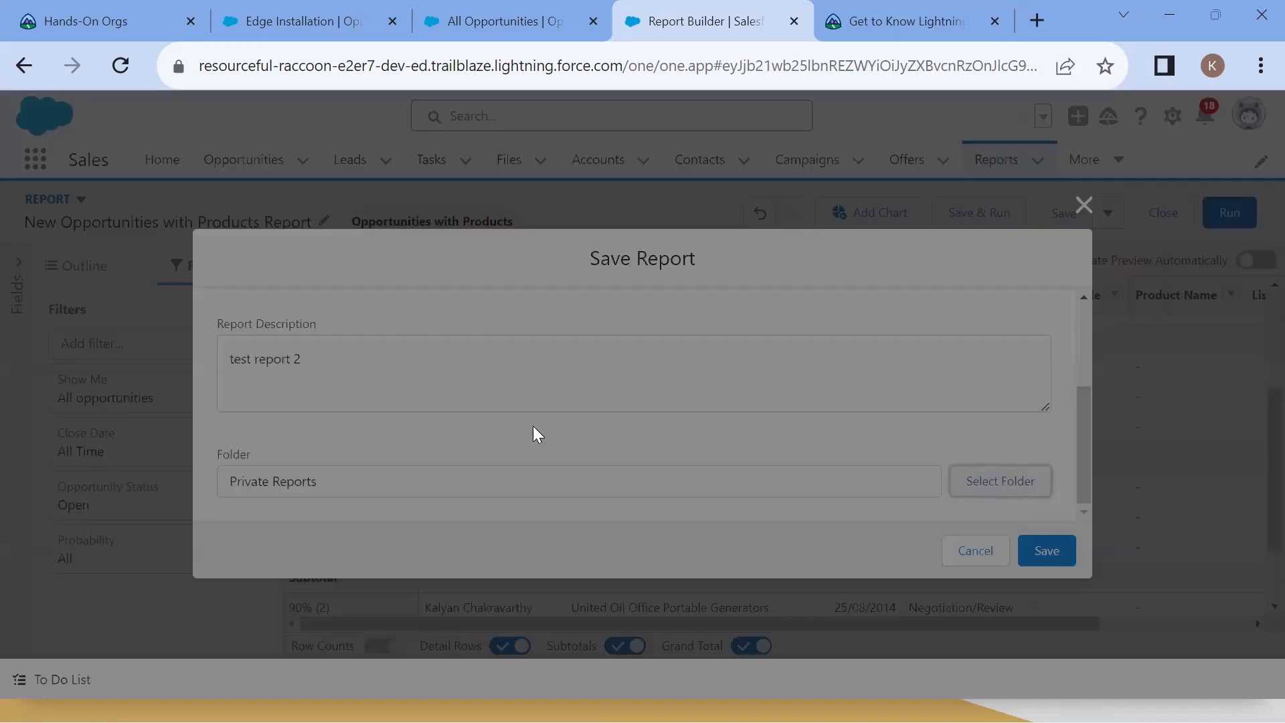
click(397, 481)
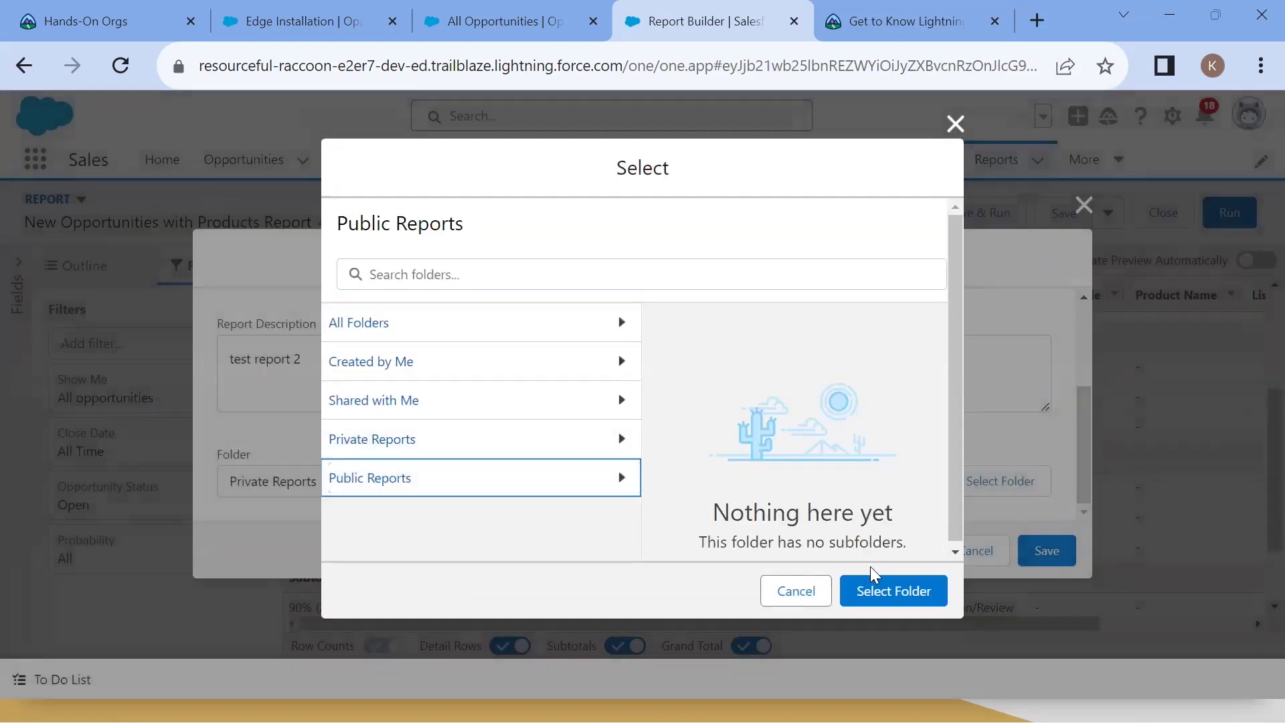
click(899, 592)
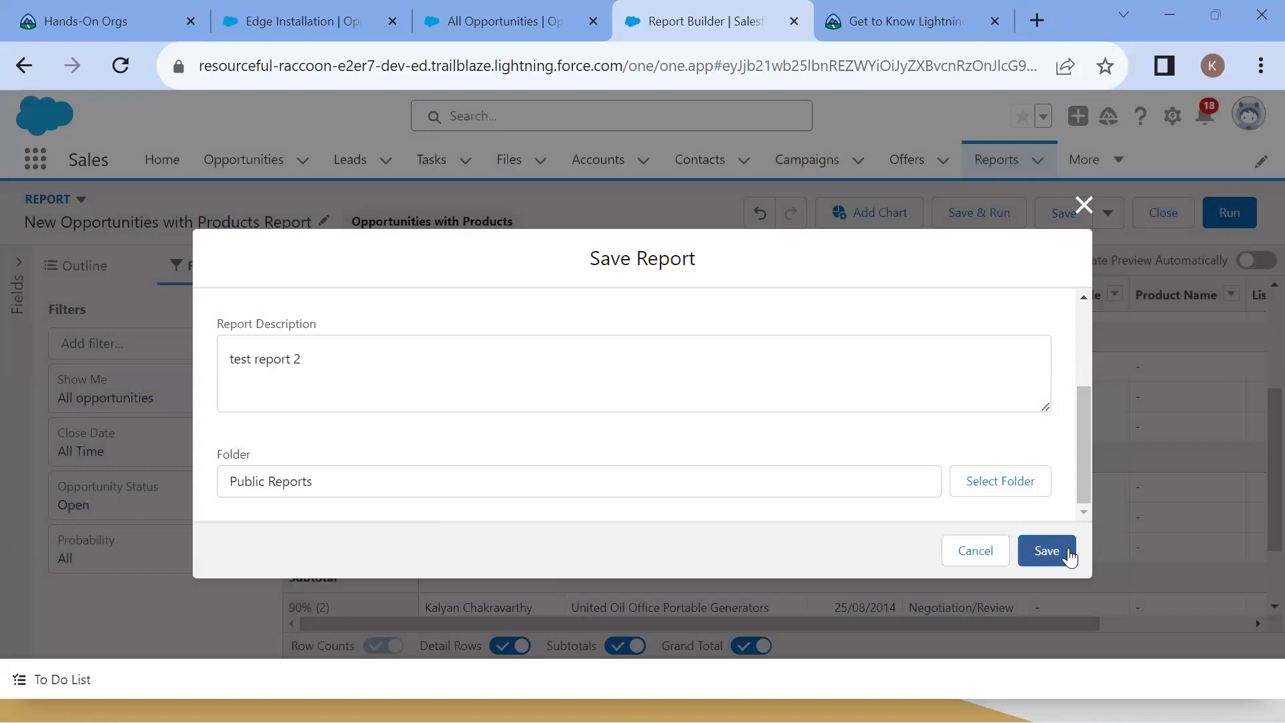
click(1068, 548)
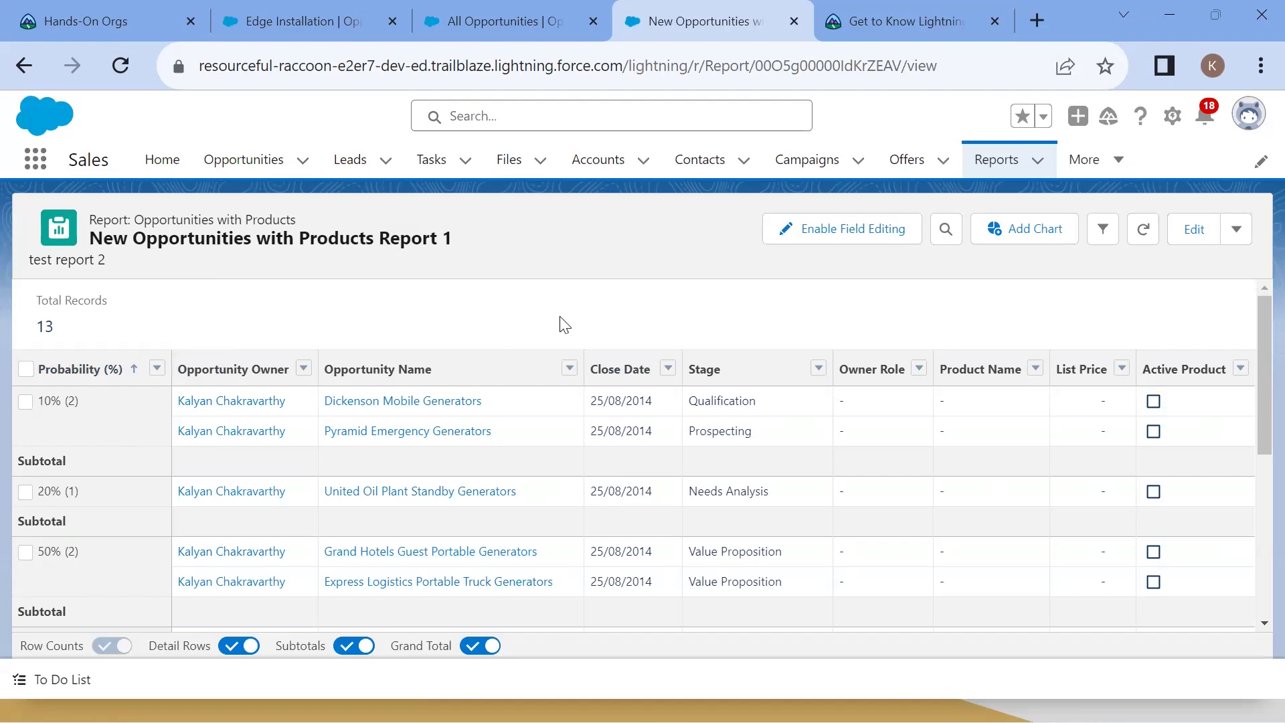
Review the saved report's title and all its opportunity records grouped by probability
scroll(169, 358, down, 5)
scroll(308, 298, up, 5)
double_click(164, 238)
triple_click(165, 238)
click(192, 244)
double_click(340, 239)
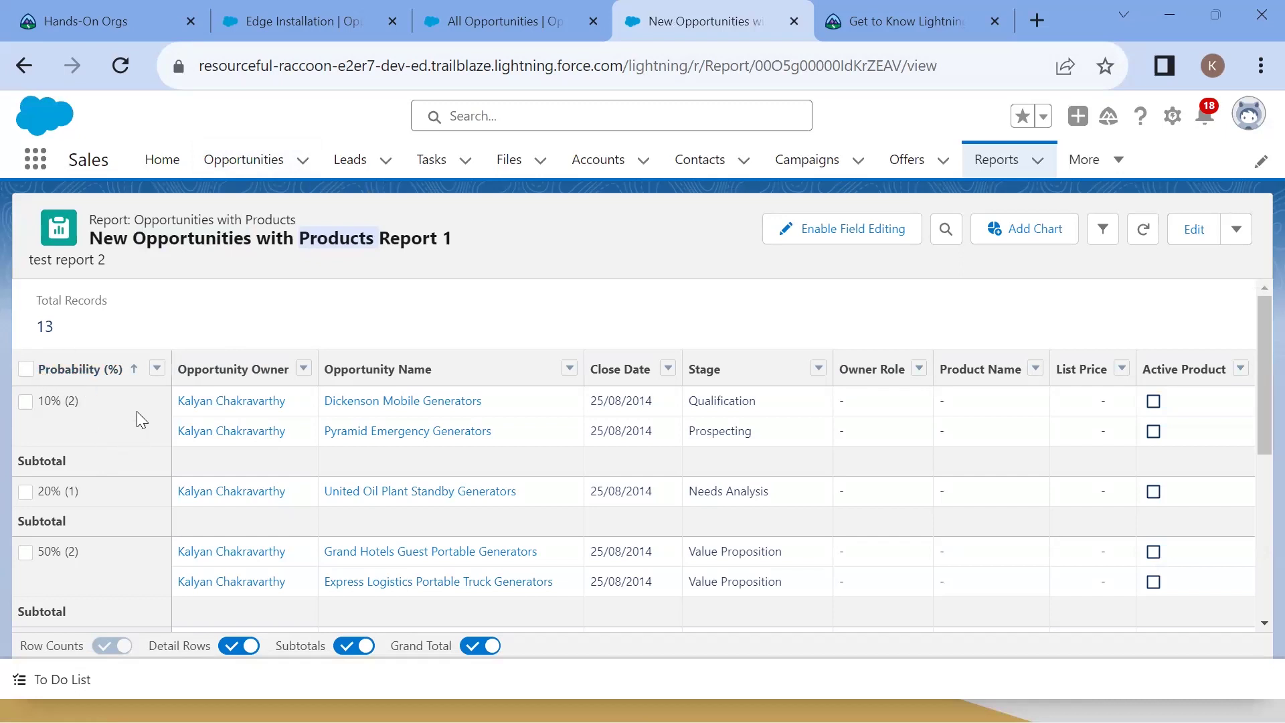
scroll(235, 562, down, 5)
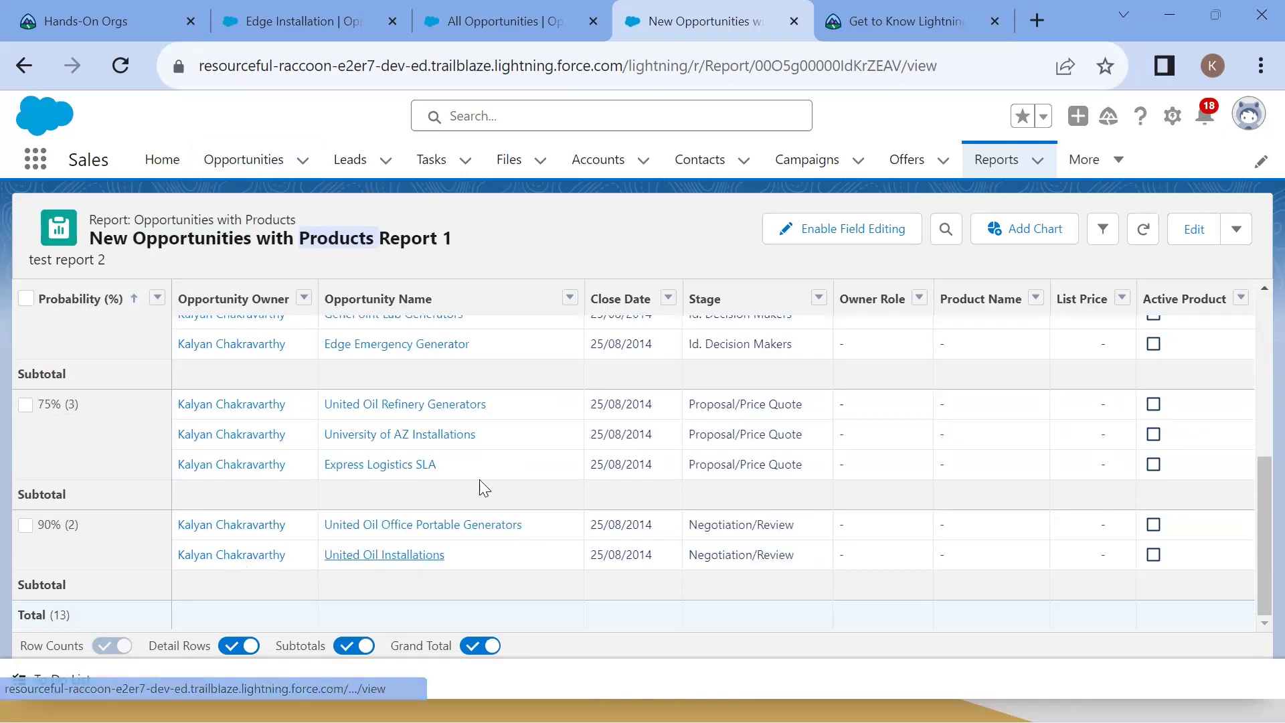
scroll(436, 334, up, 5)
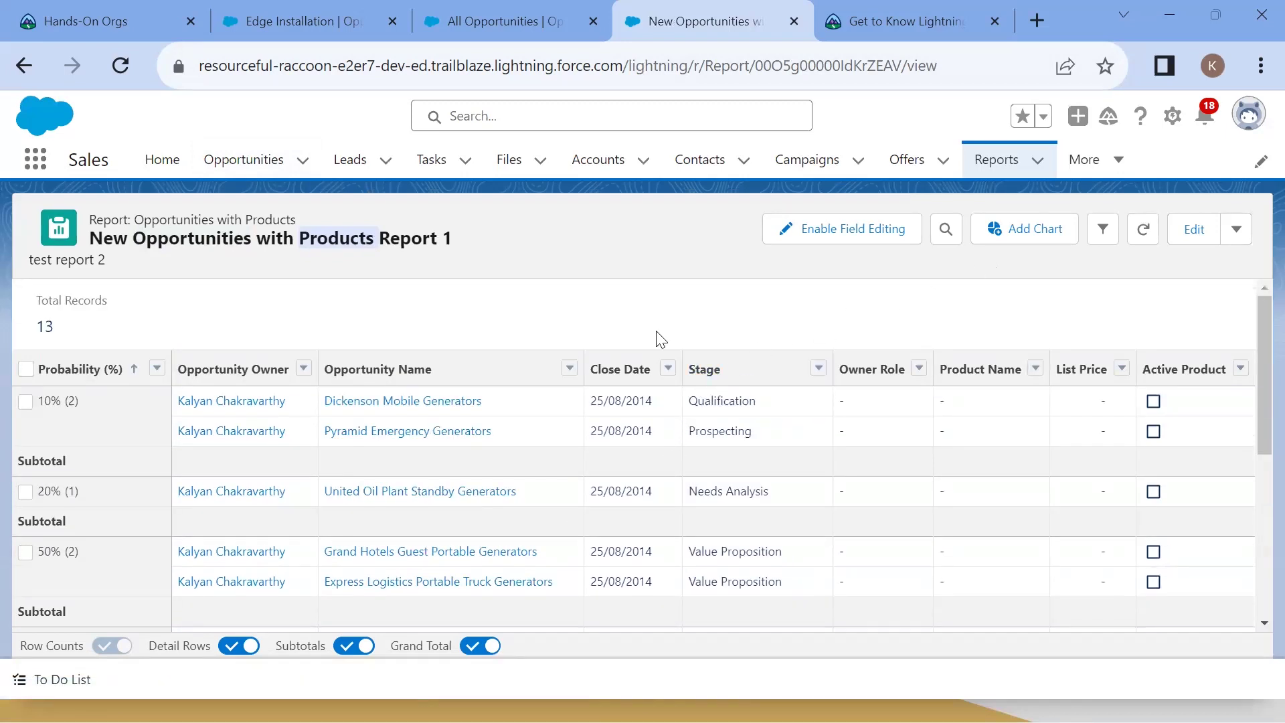
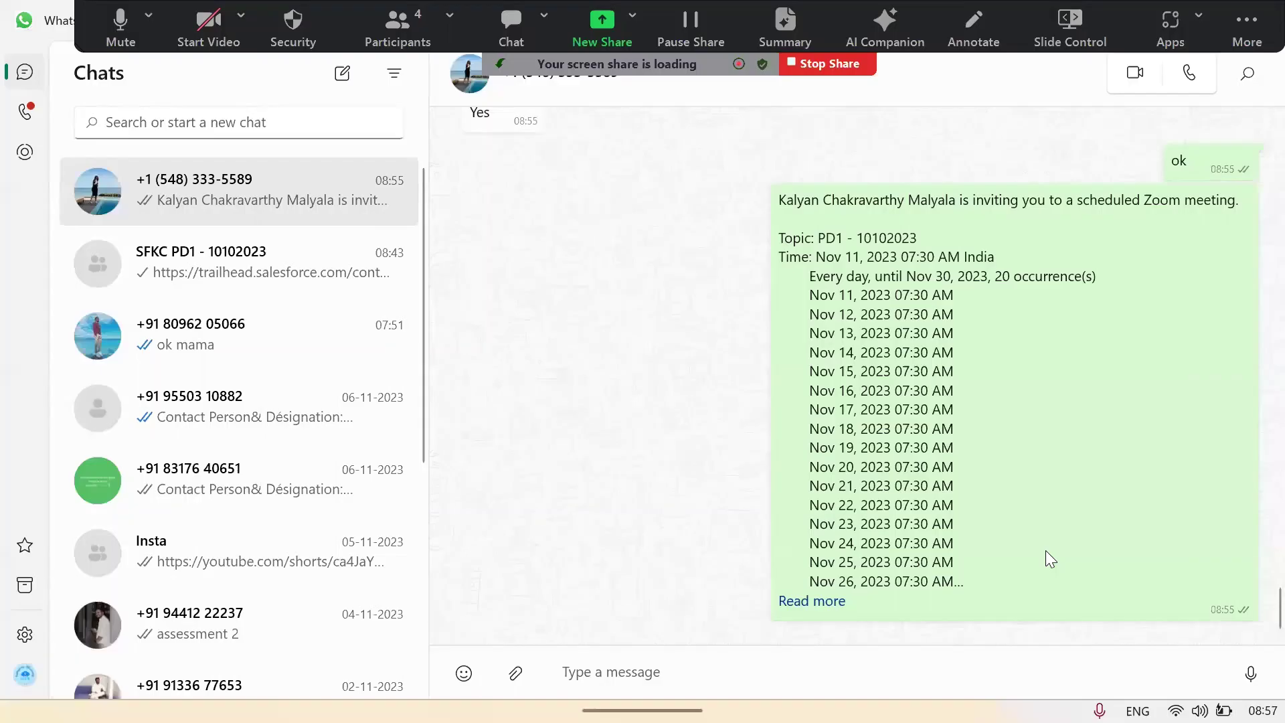
Switch from WhatsApp to the Chrome window showing the saved Salesforce opportunities report
key(alt+Tab)
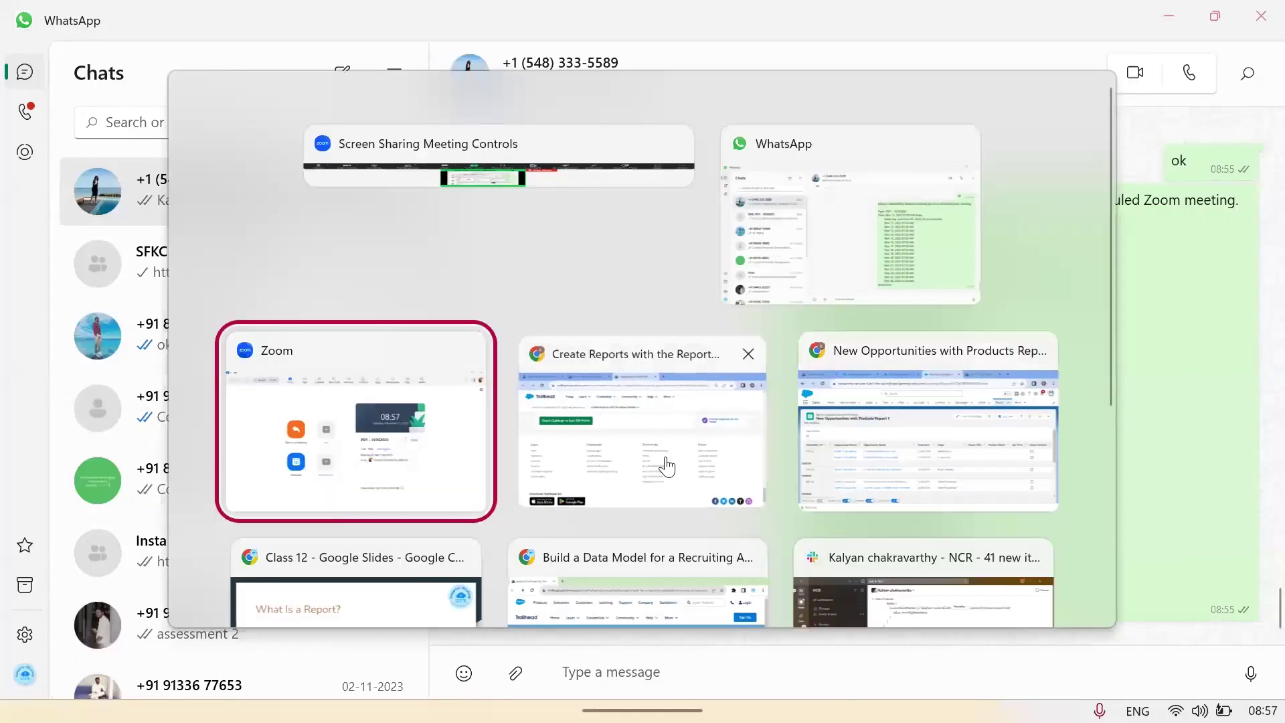
click(660, 462)
key(alt+Tab)
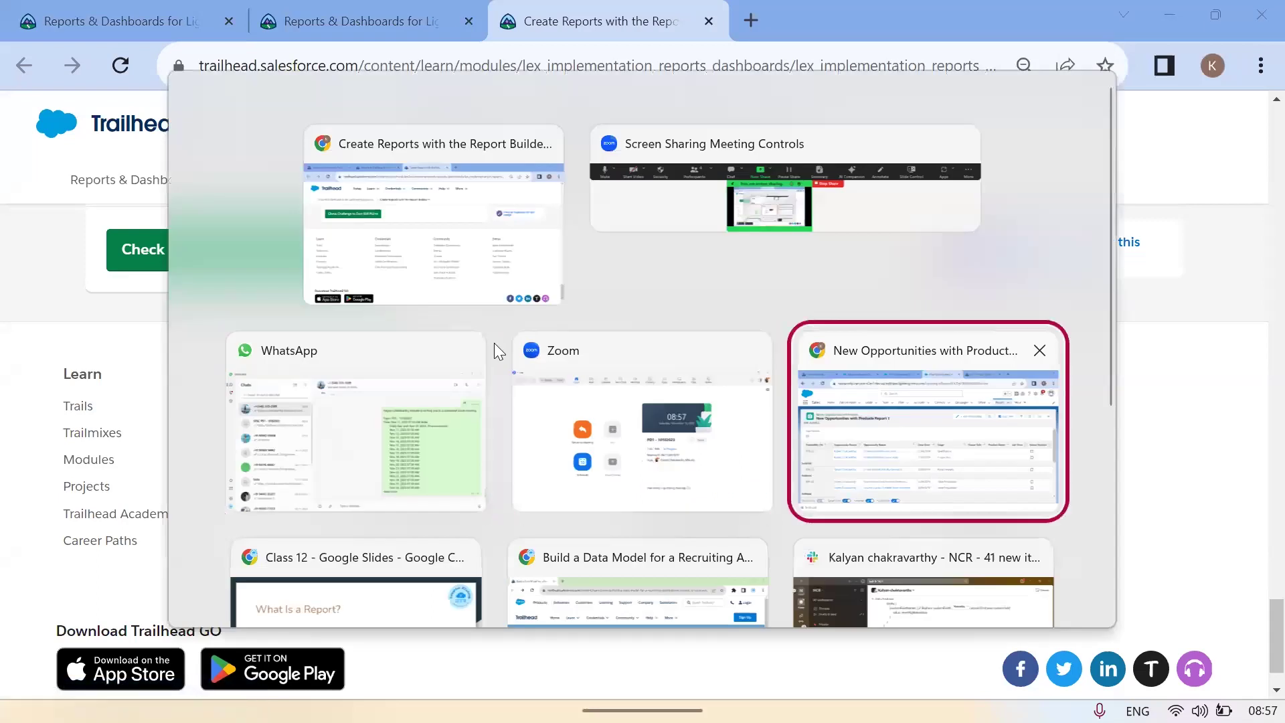
click(348, 265)
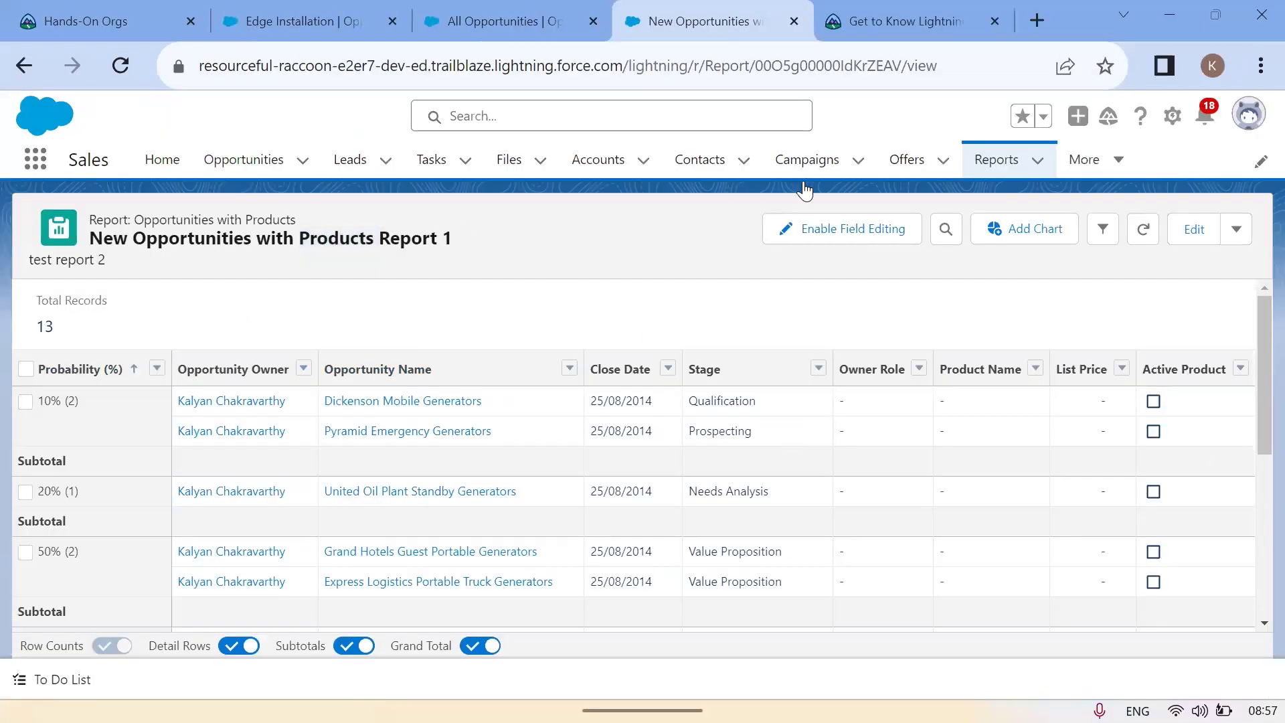
Open New Opportunities with Products Report 1 from the recent reports list for editing
click(1005, 168)
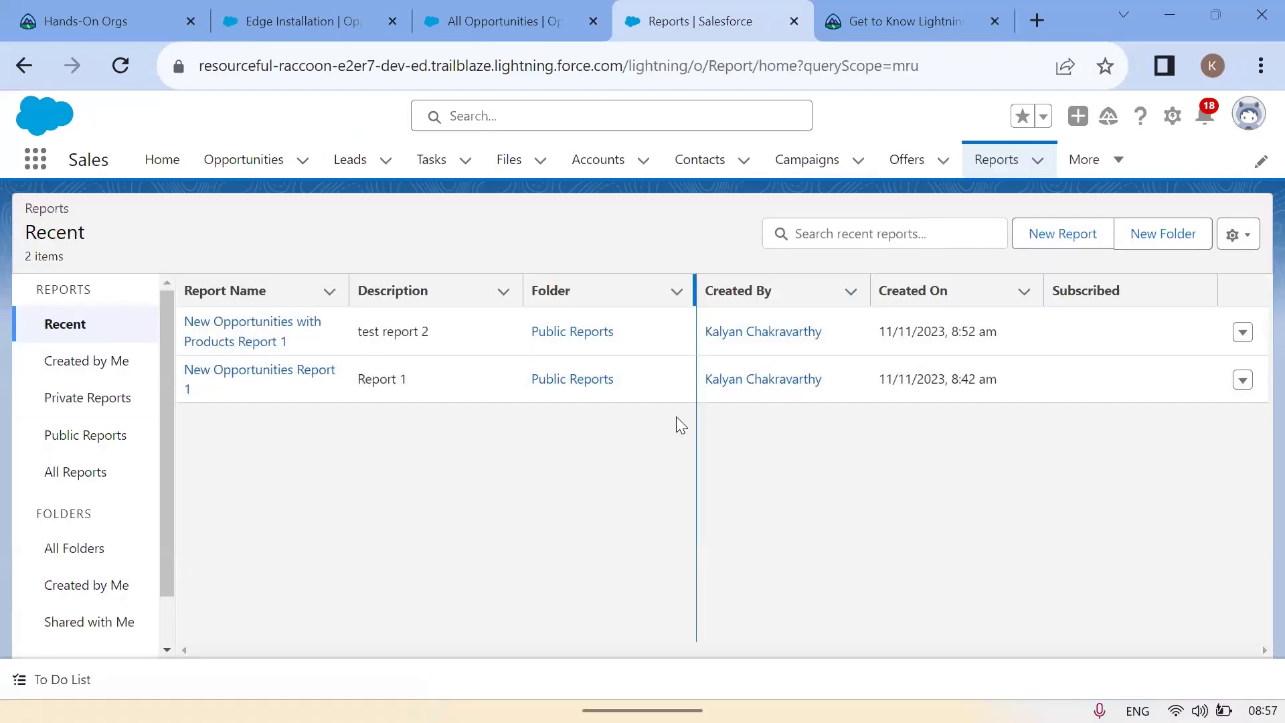
drag(441, 335, 355, 345)
click(242, 343)
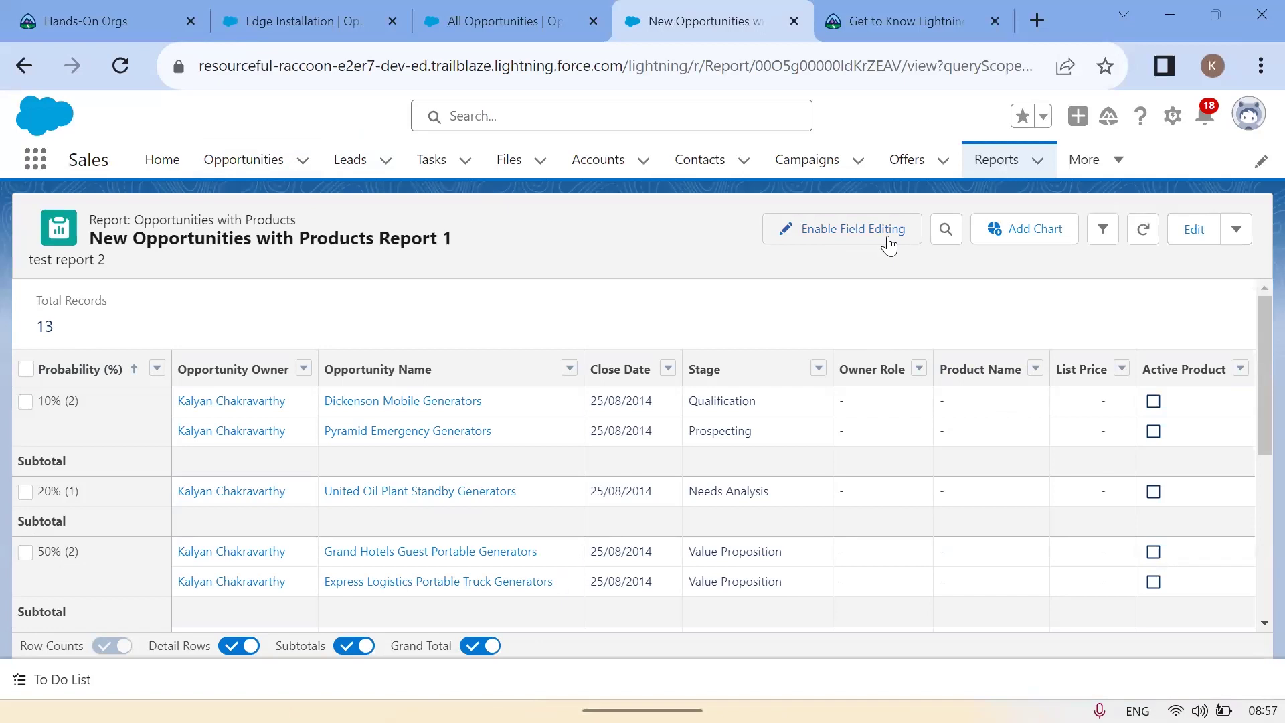
click(1193, 229)
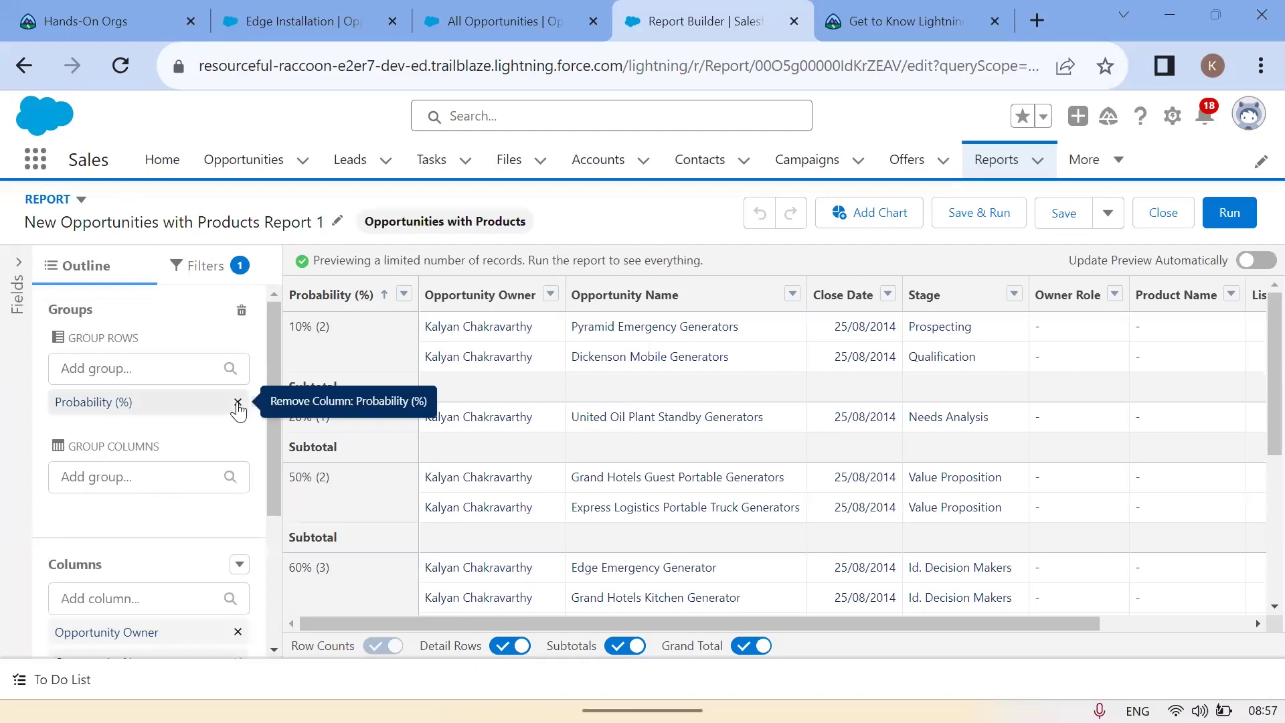
Look over the report's filters, outline columns and the full width of the preview table
click(220, 268)
click(53, 265)
scroll(178, 482, down, 3)
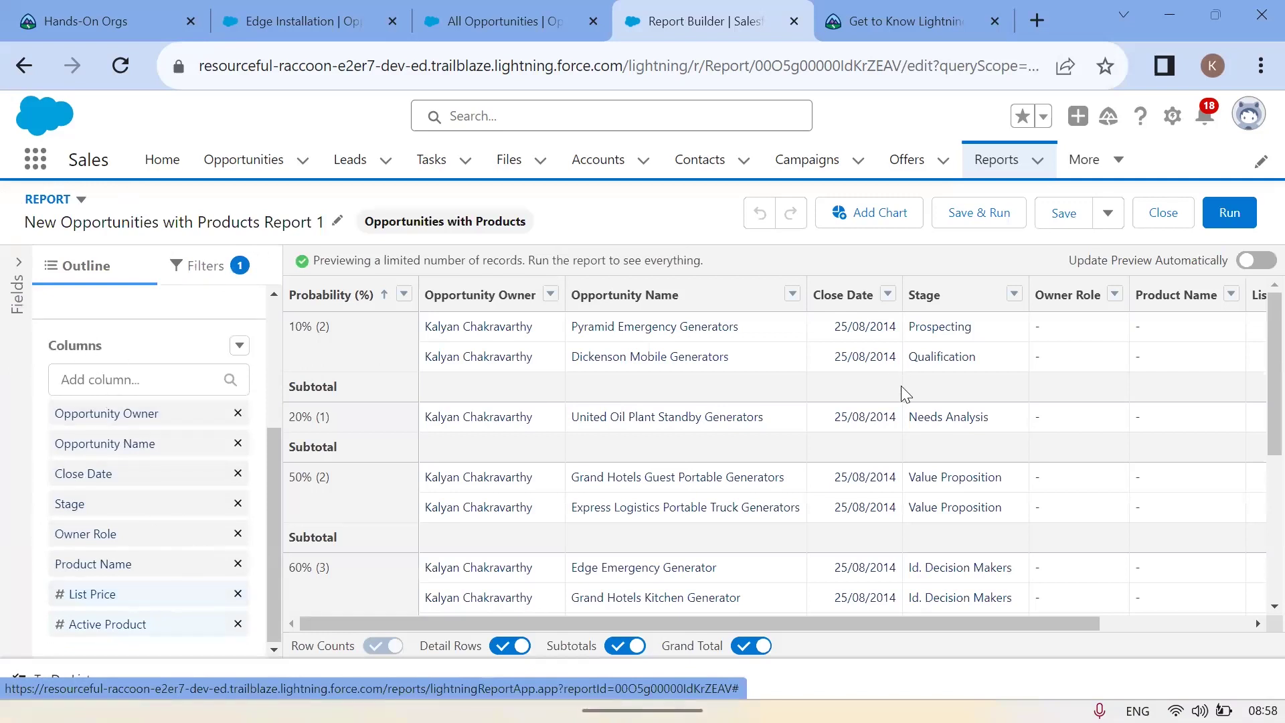
drag(679, 626, 938, 625)
scroll(636, 596, left, 5)
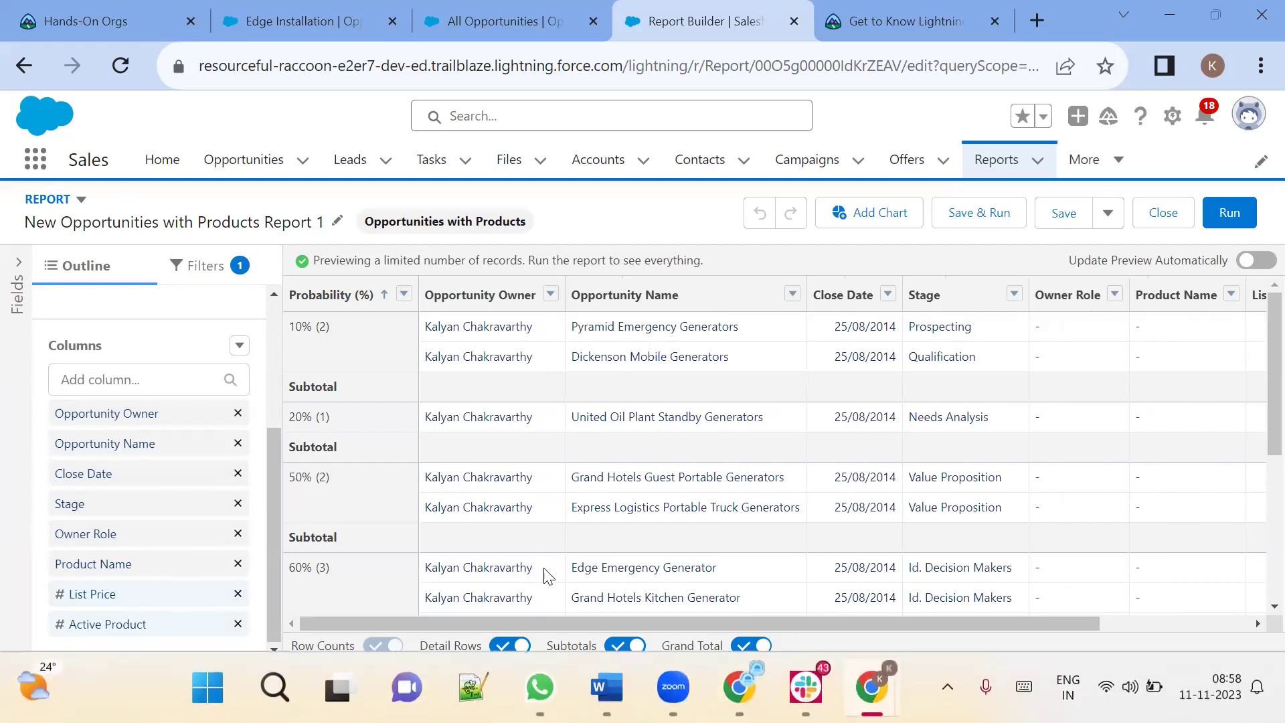
click(196, 266)
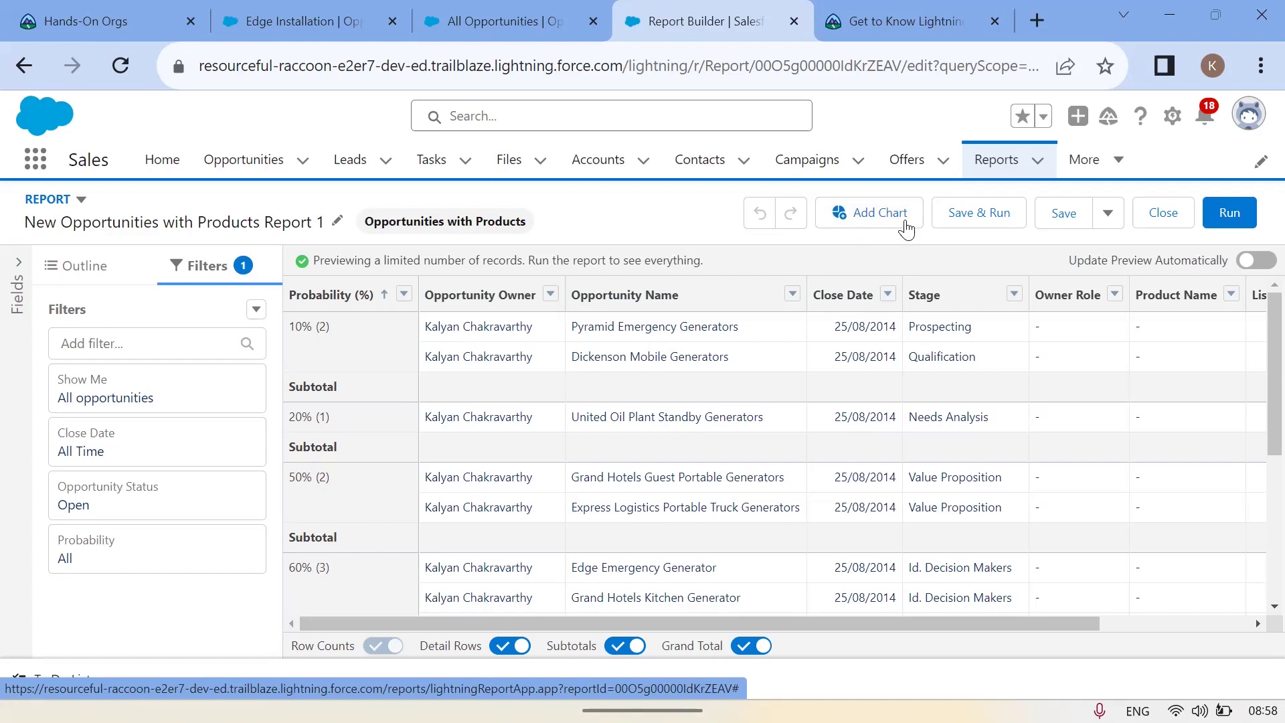
Add a chart to the report and refresh the preview
click(863, 213)
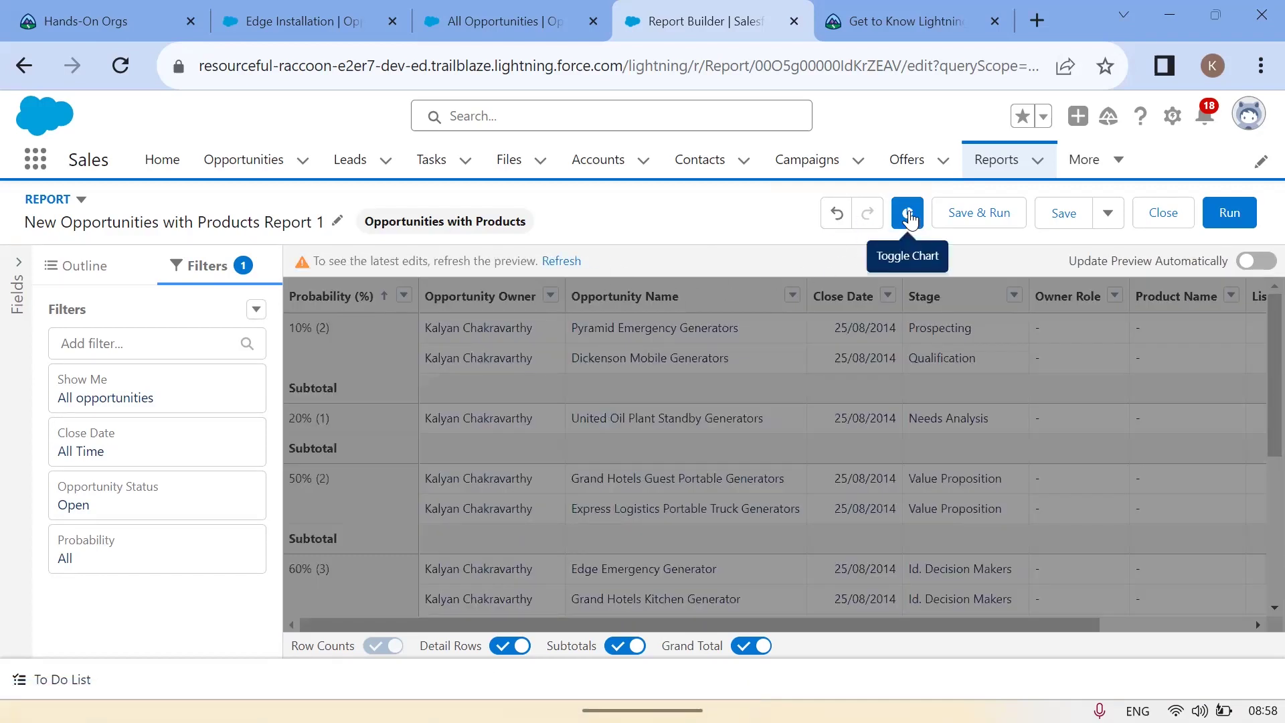
click(548, 262)
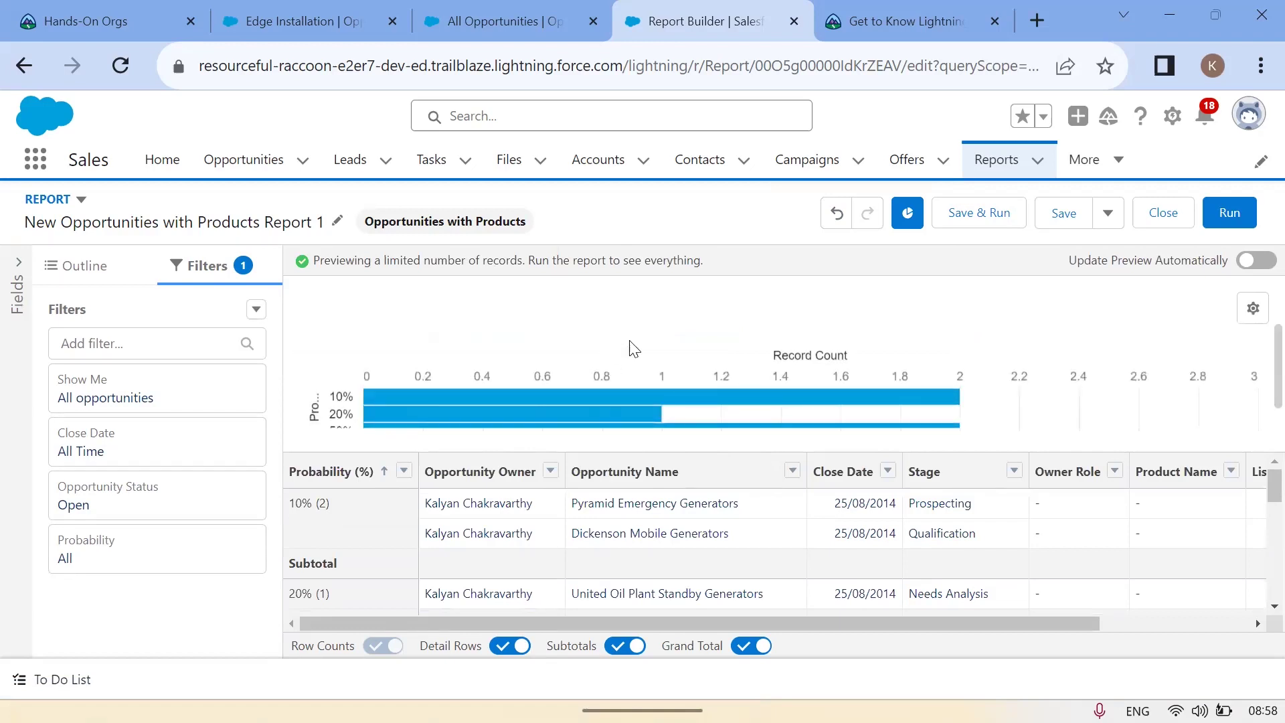
Reduce the browser zoom by one level below 90% so more of the report chart fits in the preview
scroll(631, 348, down, 5)
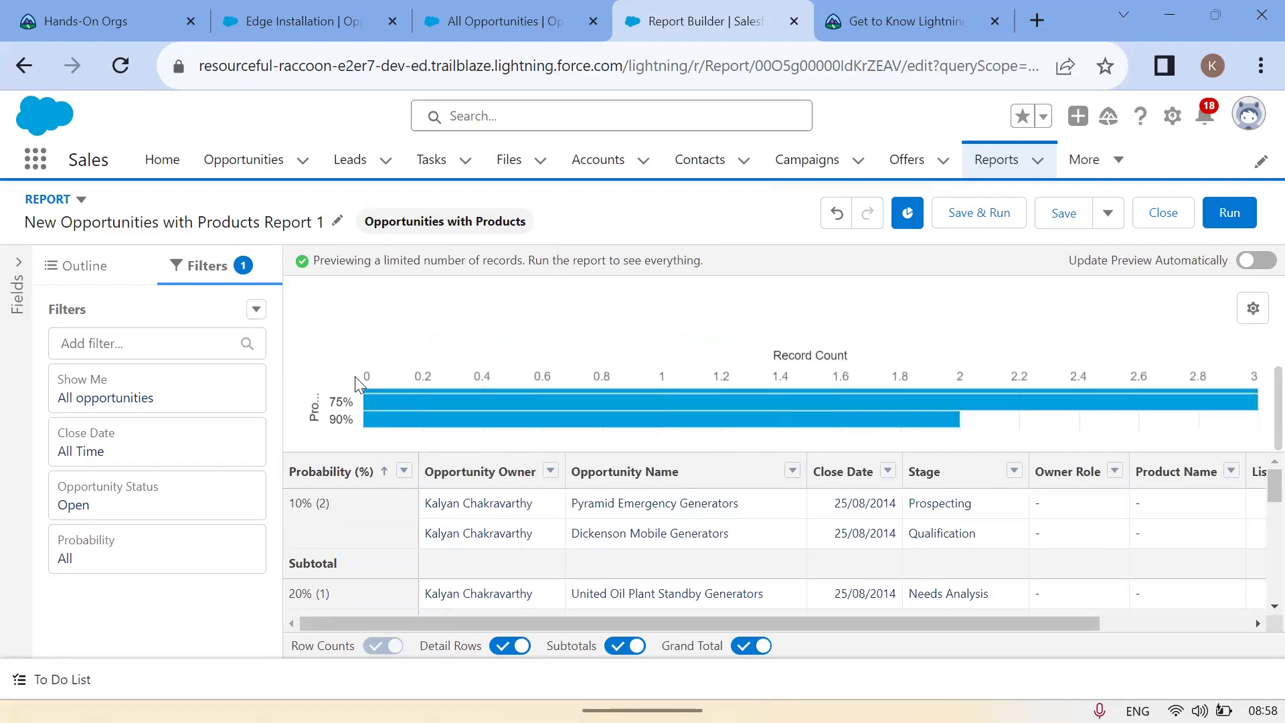
click(1259, 67)
click(1127, 312)
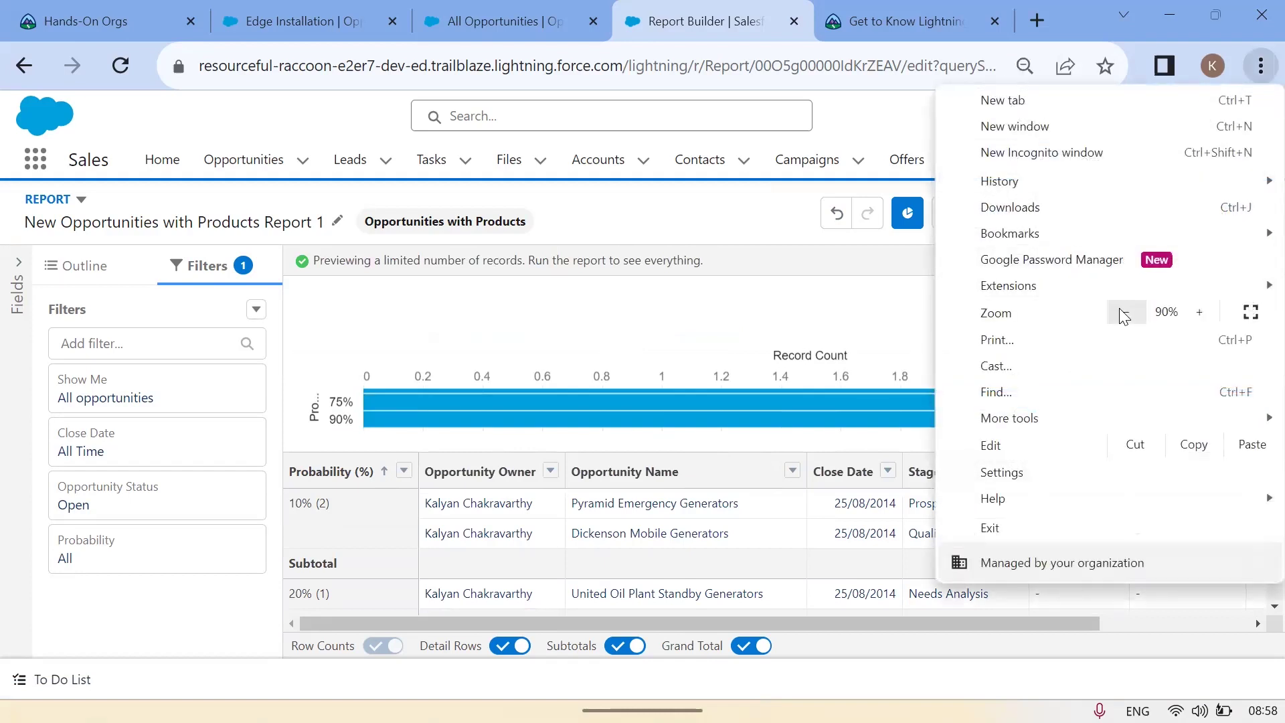
click(541, 309)
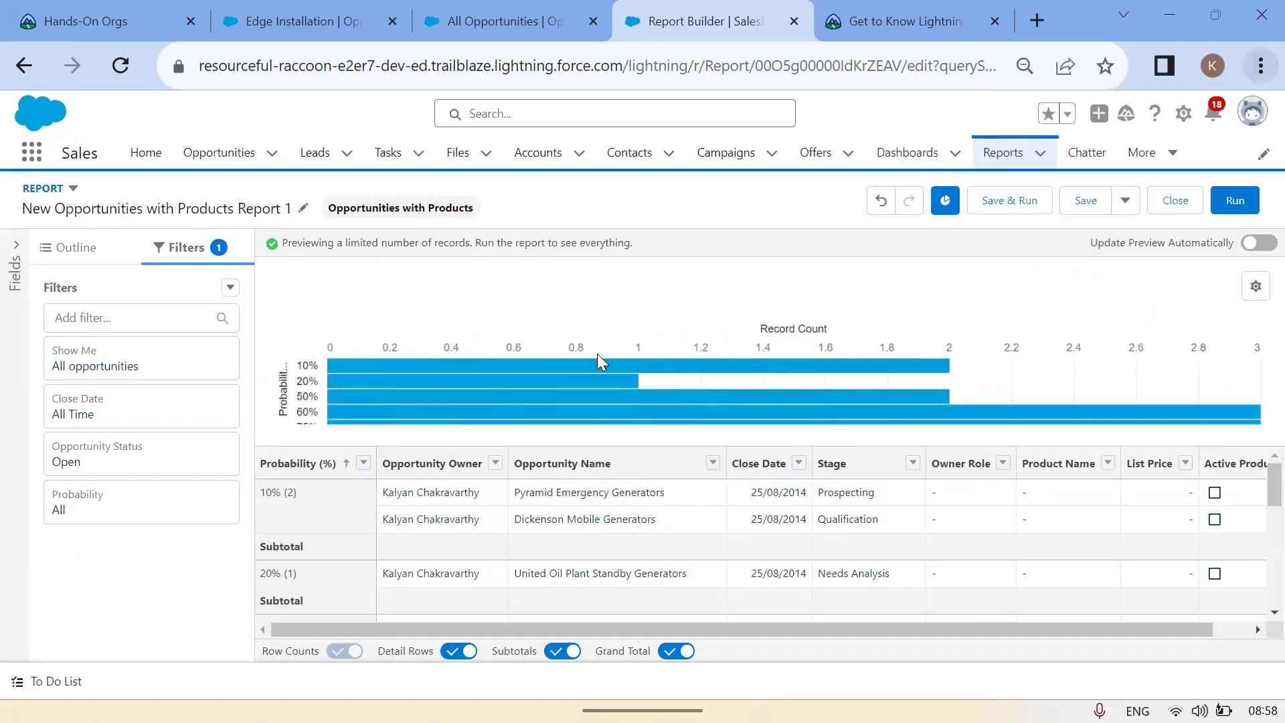
Examine the chart's record count bars for each probability percentage
scroll(560, 383, down, 1)
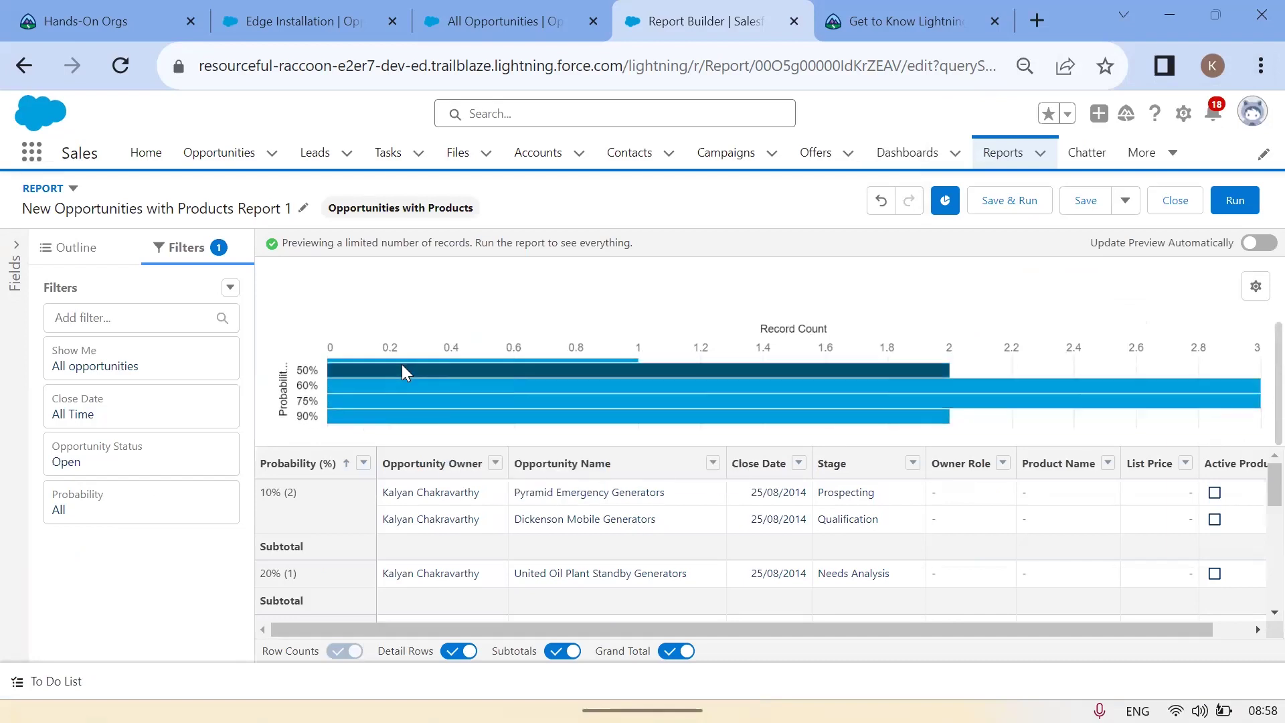
scroll(391, 370, up, 1)
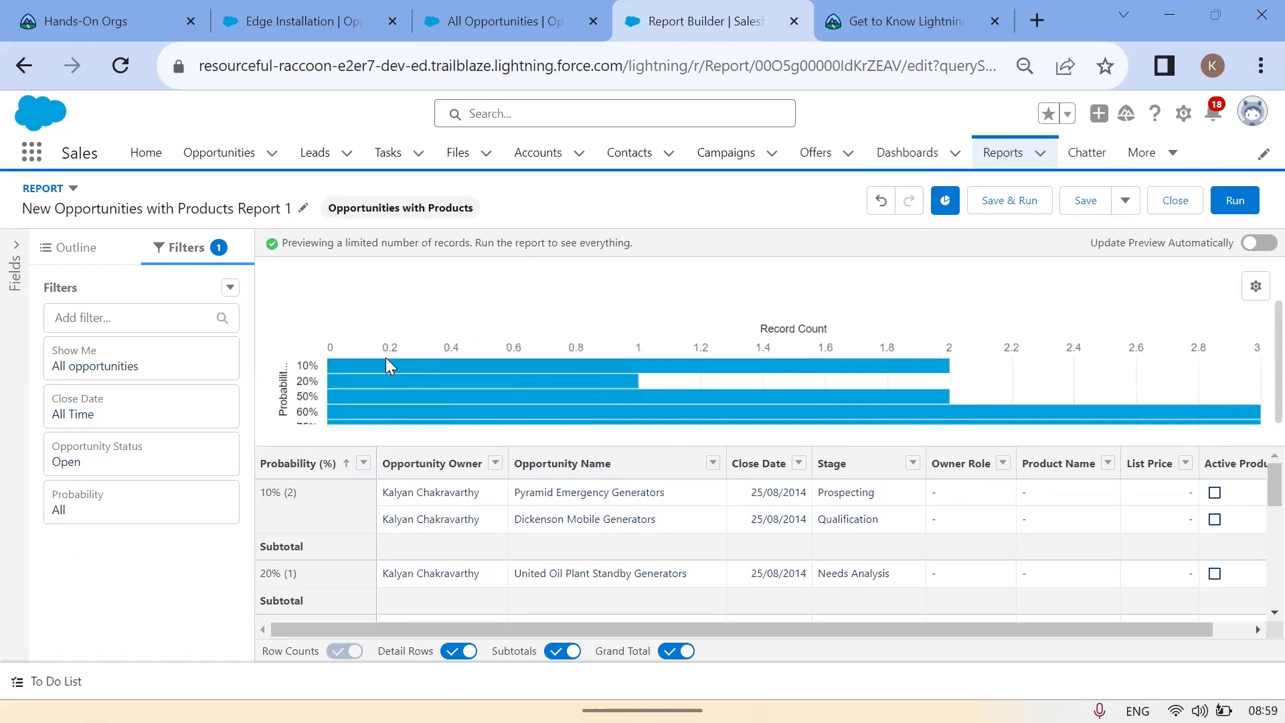
mouse_move(377, 365)
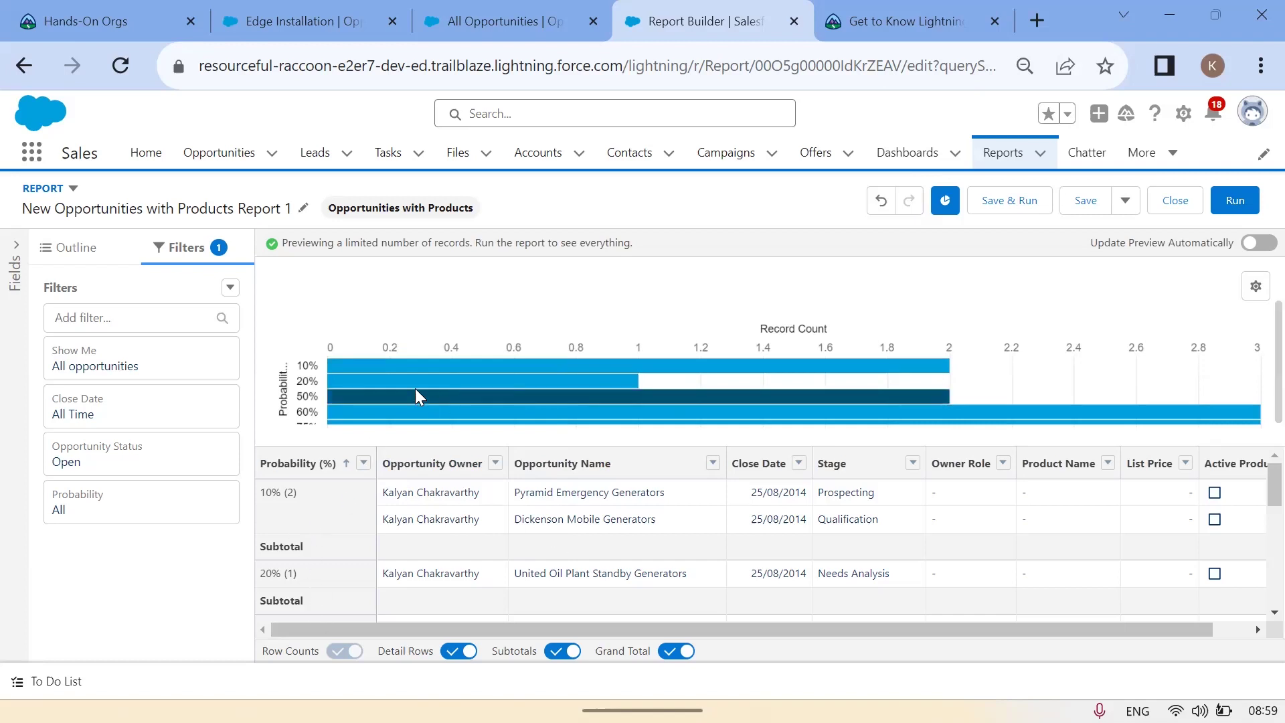
mouse_move(418, 388)
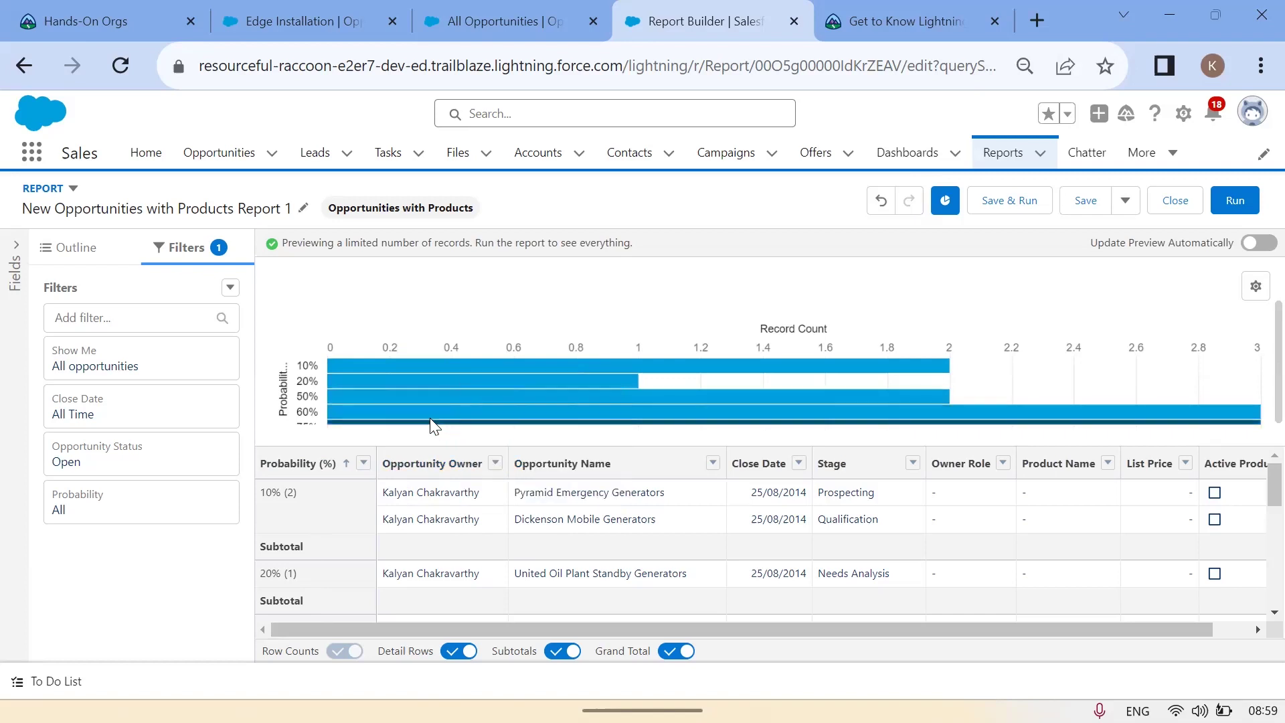
mouse_move(428, 421)
scroll(427, 402, down, 2)
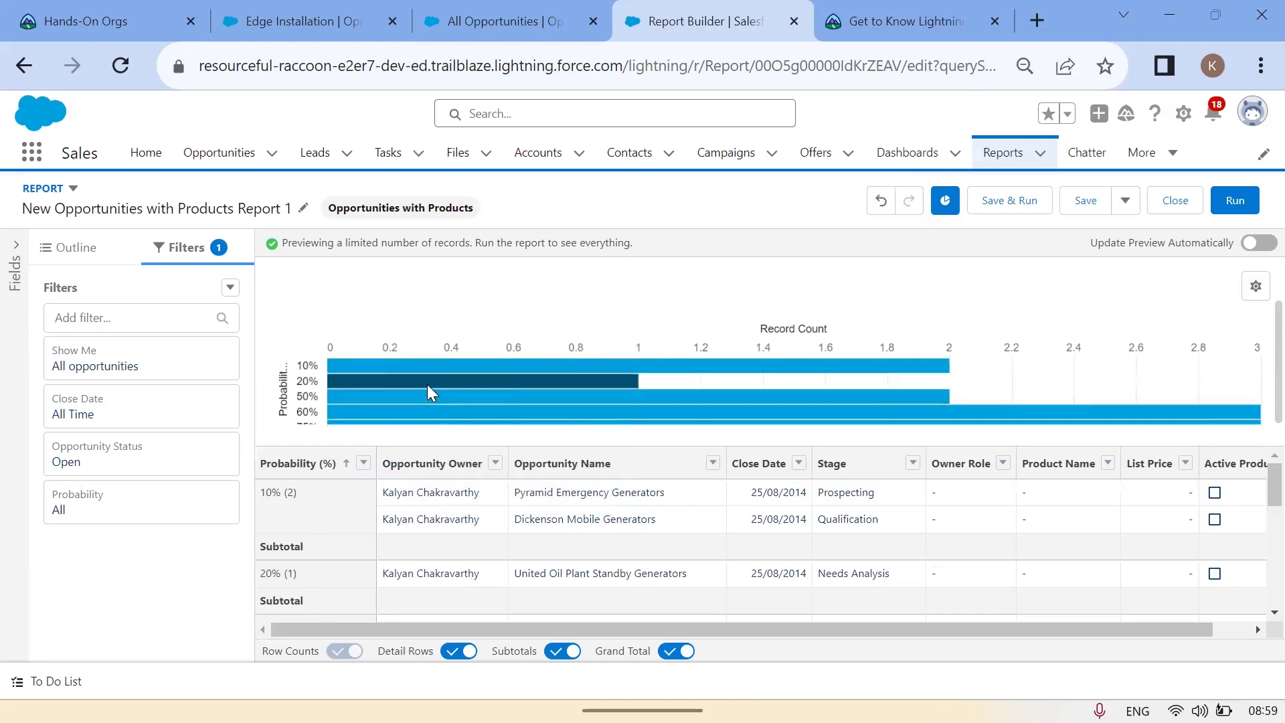
mouse_move(506, 401)
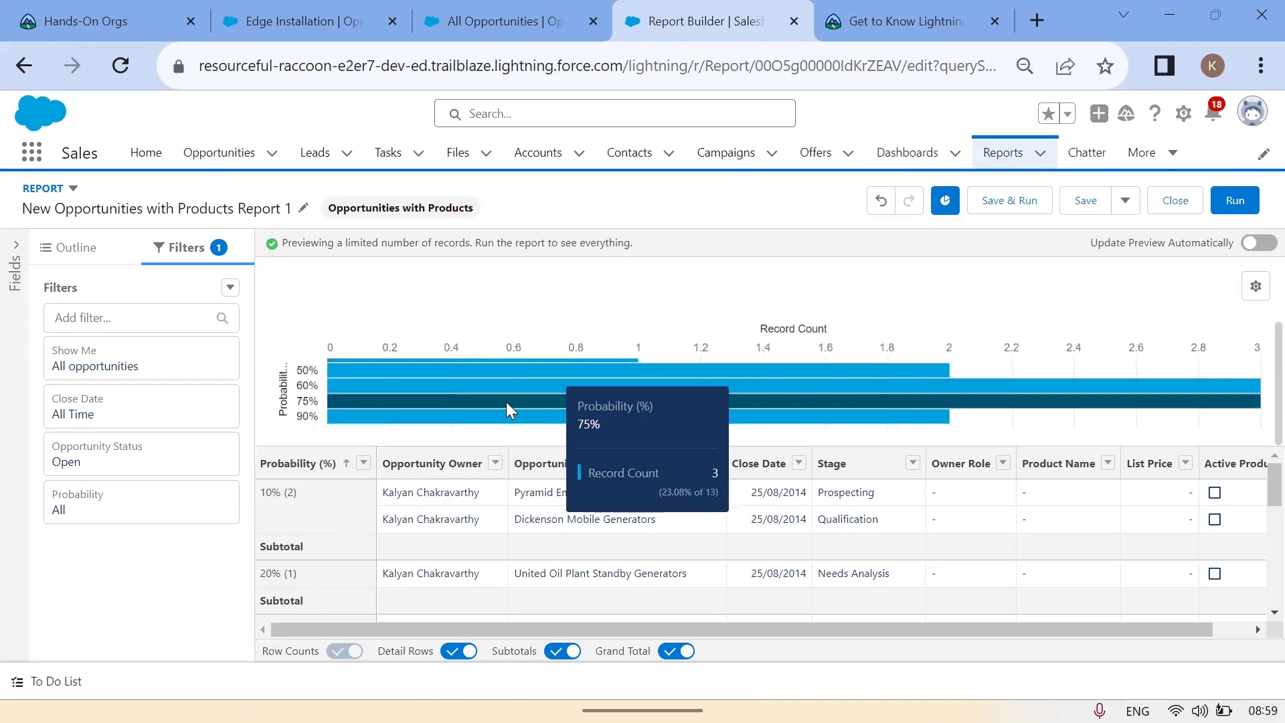
Toggle the report chart until it is hidden and refresh the preview
click(944, 201)
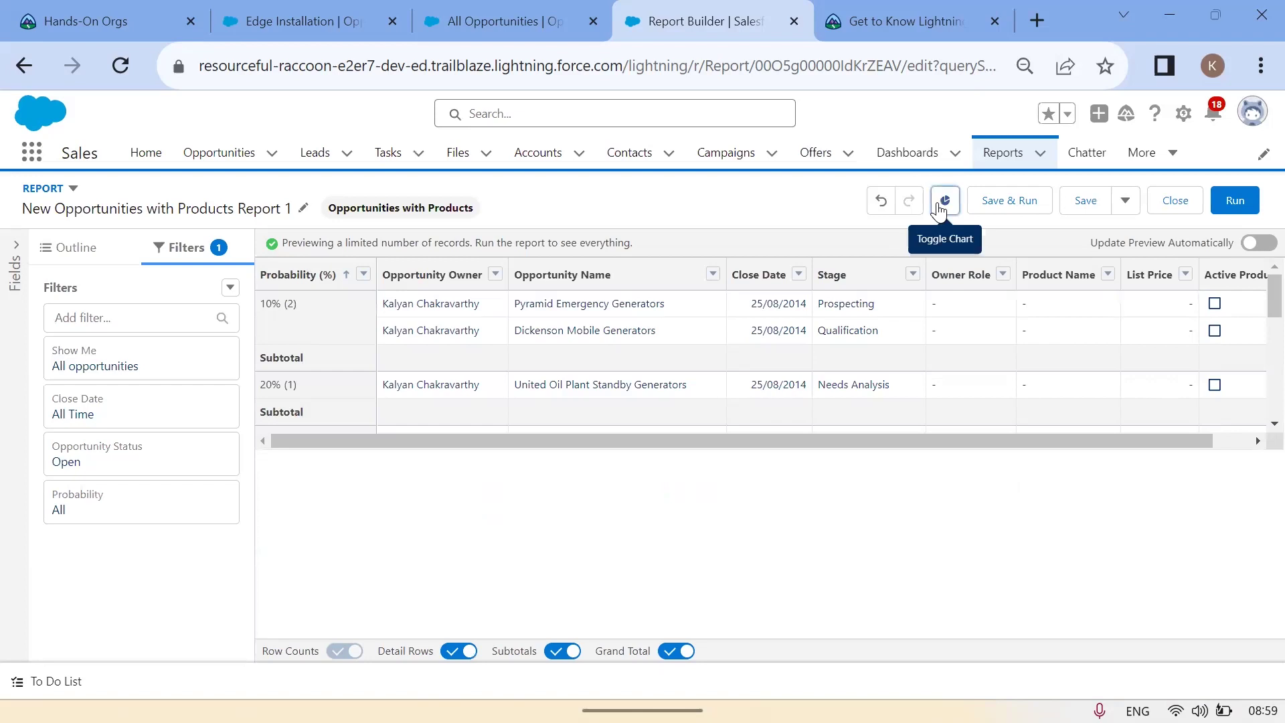
click(943, 202)
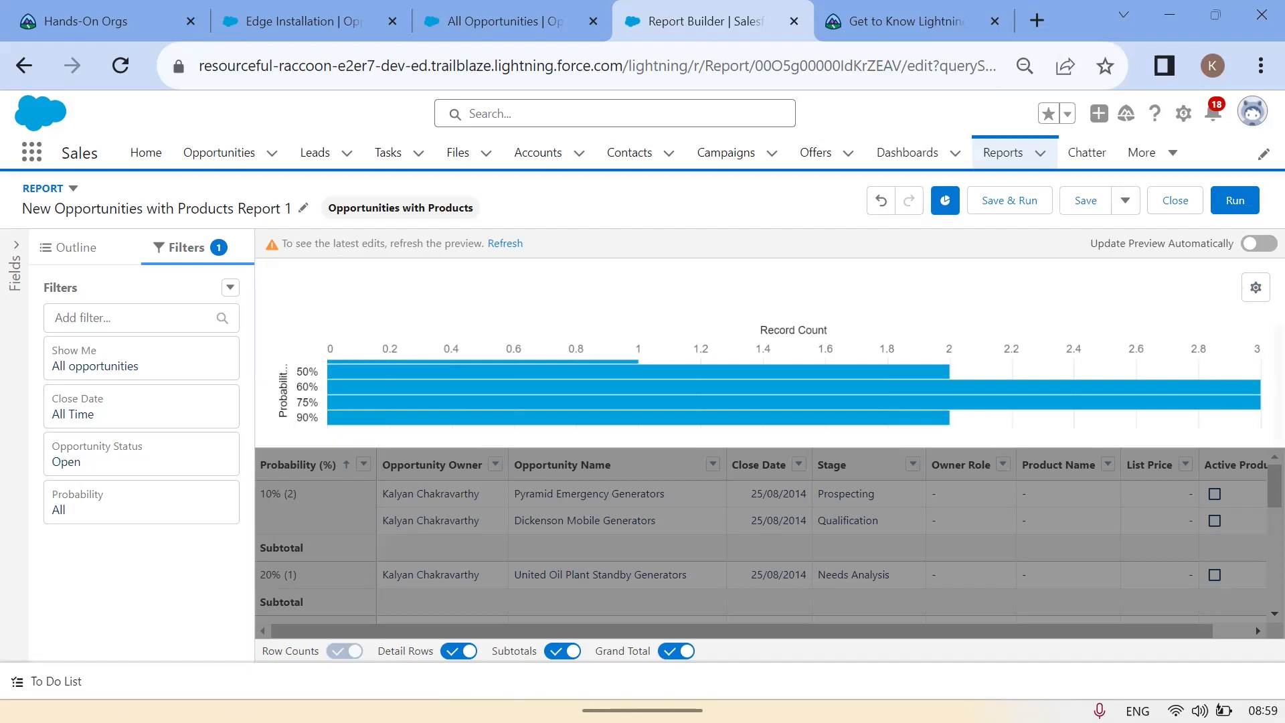
click(1156, 709)
click(945, 200)
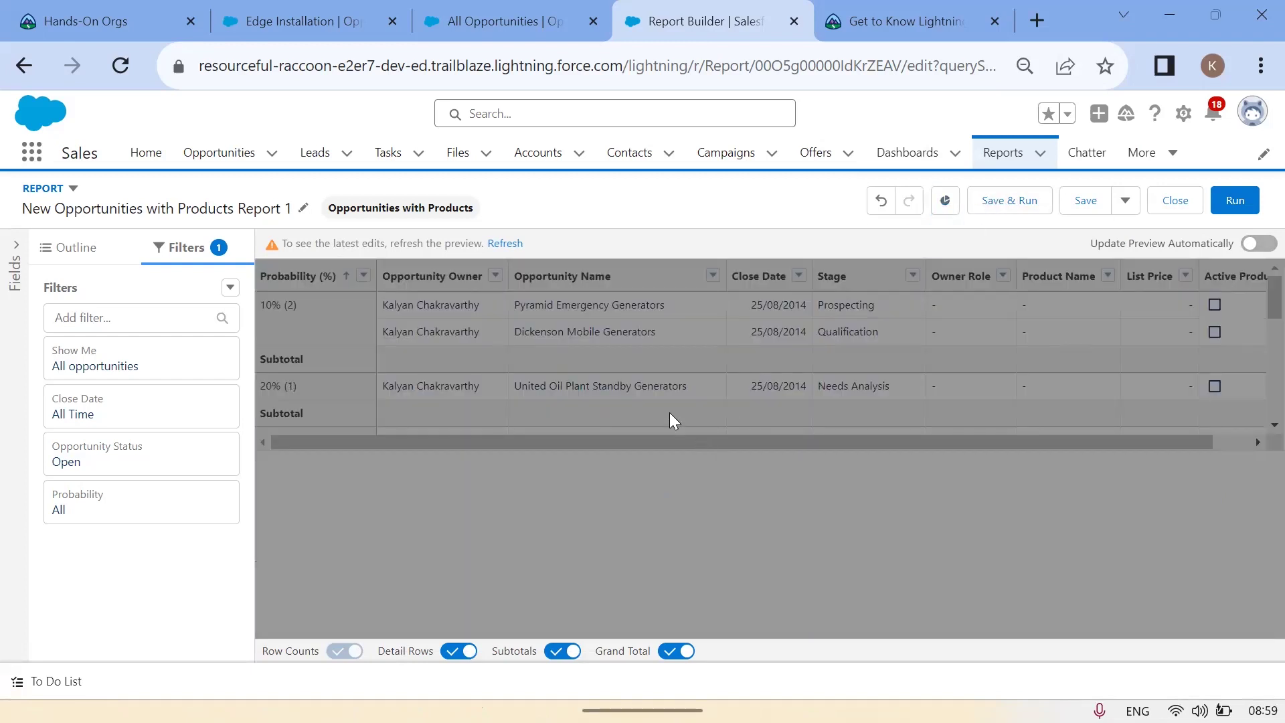
click(512, 244)
Look through the opportunity rows grouped by probability and show the chart above them again
scroll(619, 519, down, 5)
scroll(620, 519, up, 4)
scroll(609, 489, down, 4)
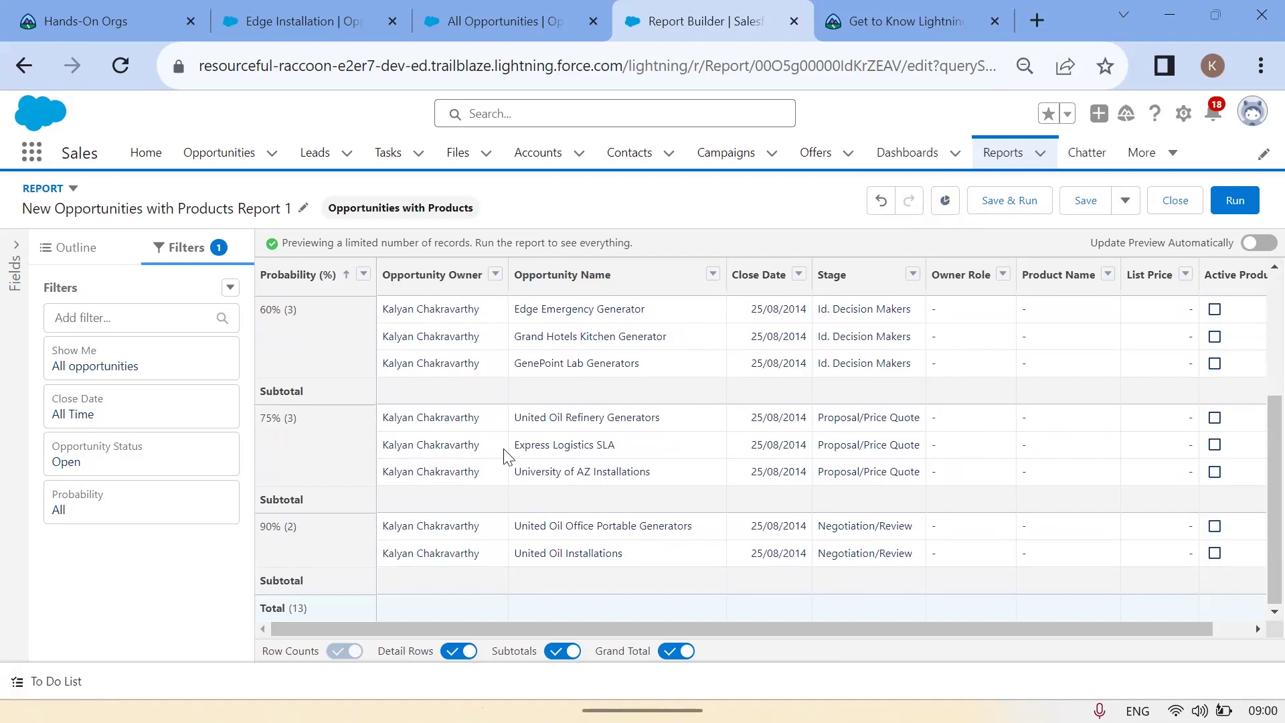
click(945, 201)
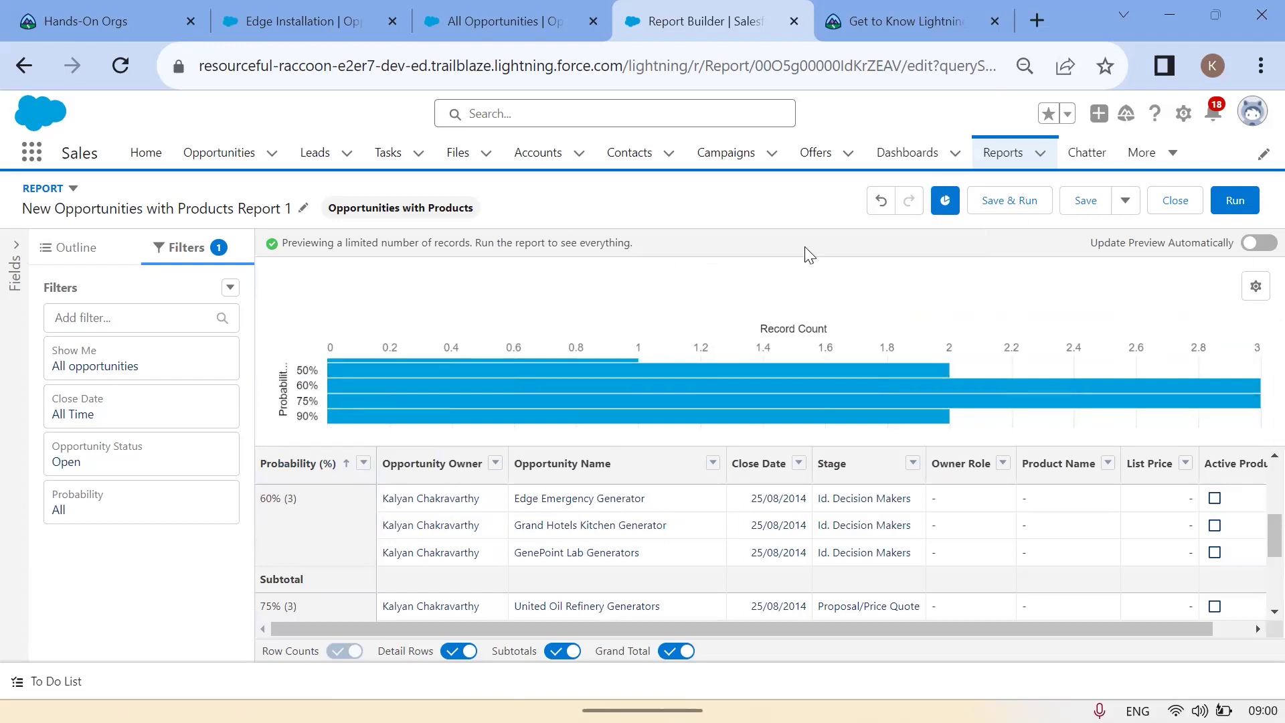
View the chart's available display types and examine the record count bars by probability
click(1256, 285)
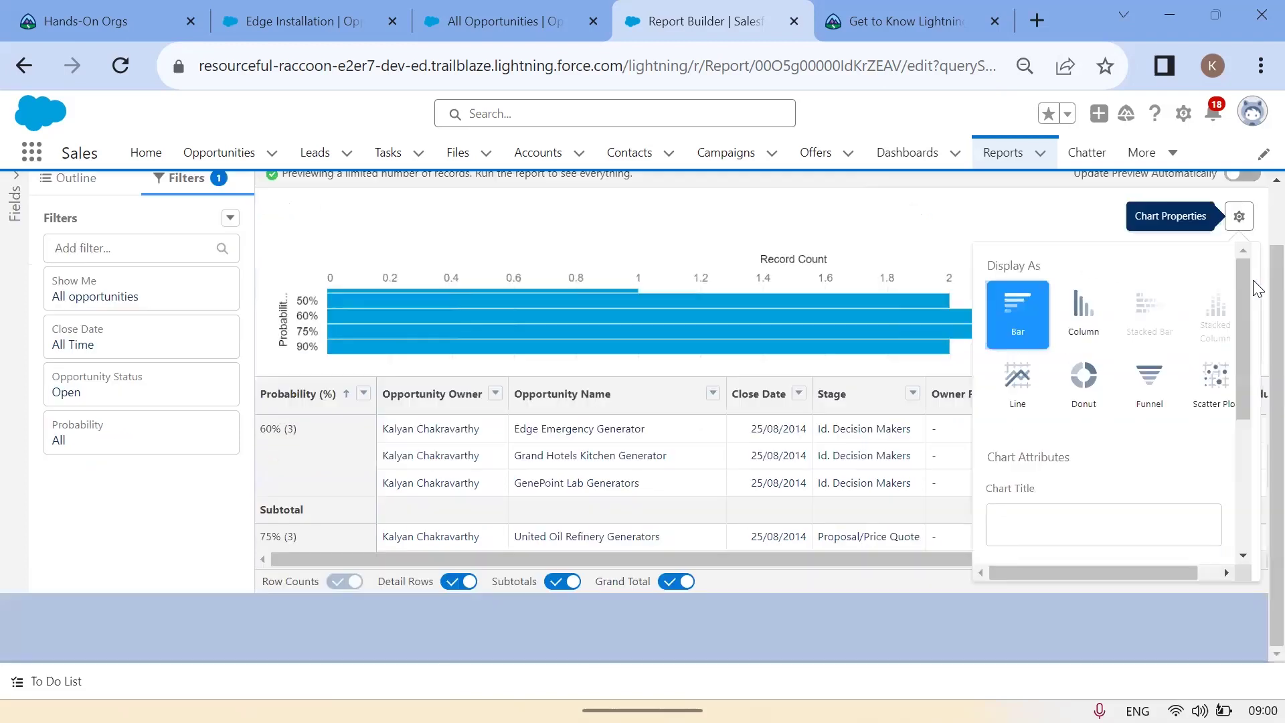
click(1239, 217)
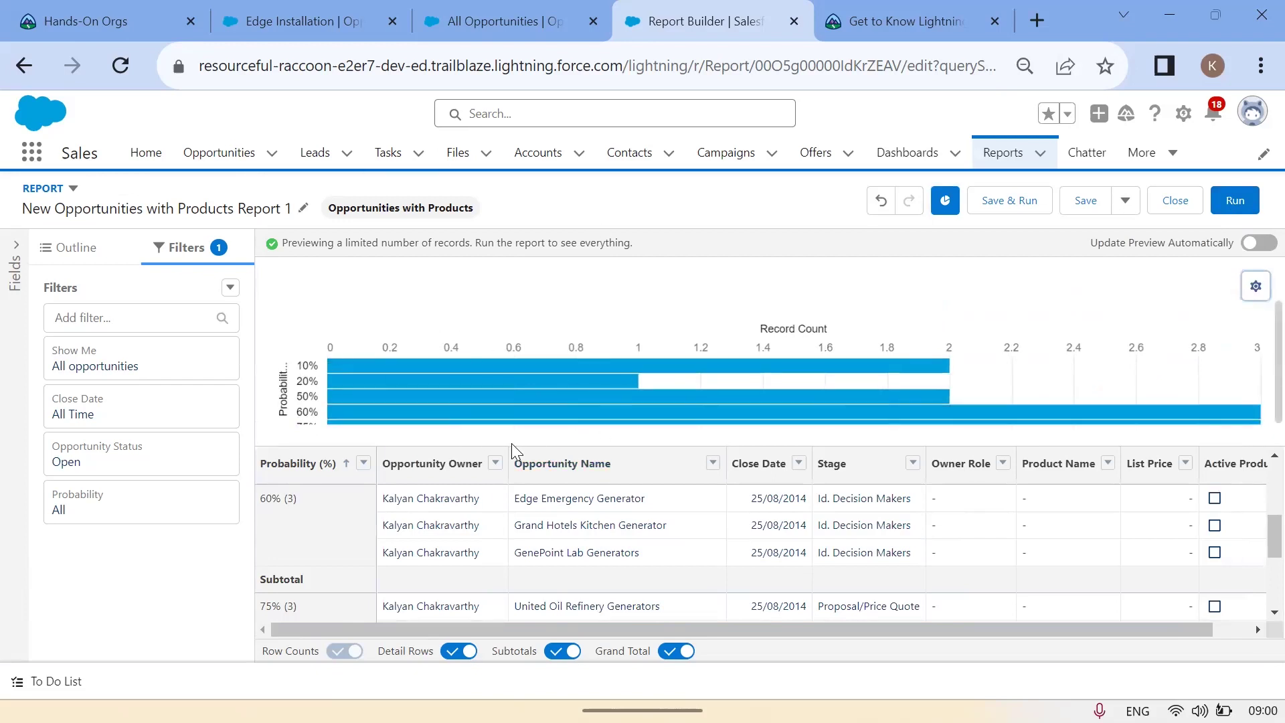
scroll(477, 395, down, 1)
scroll(457, 387, up, 1)
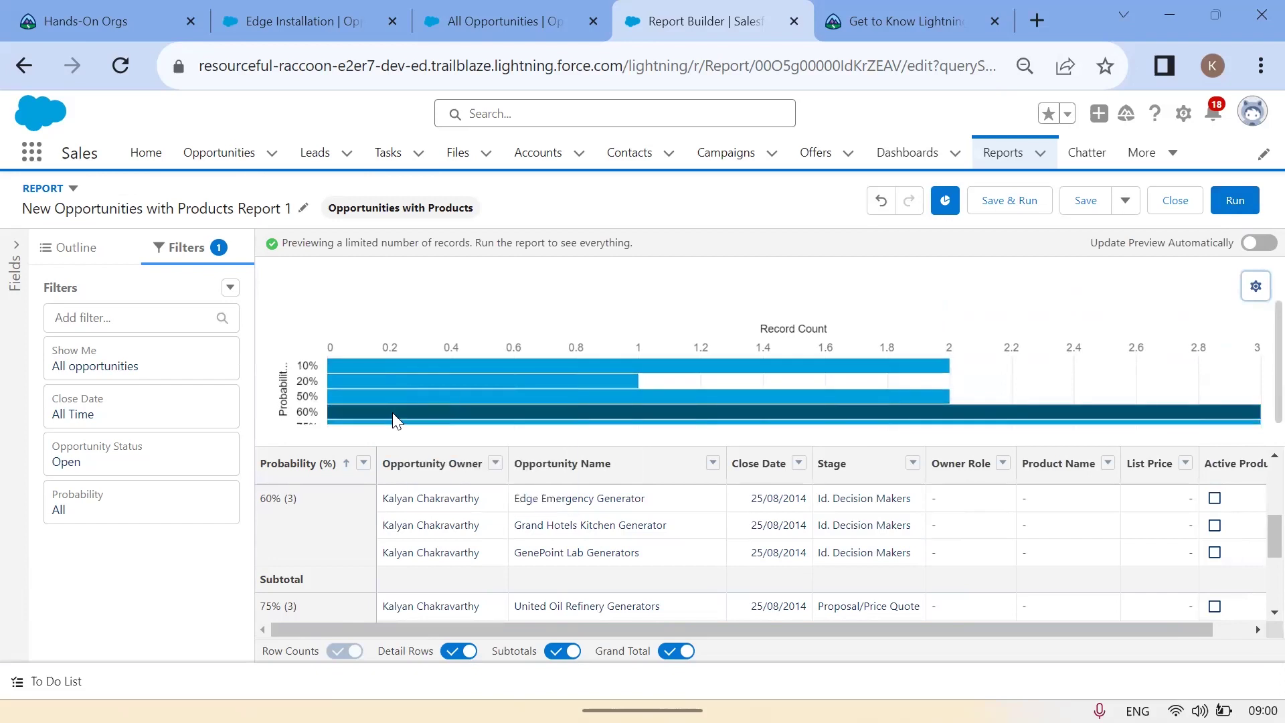
mouse_move(438, 389)
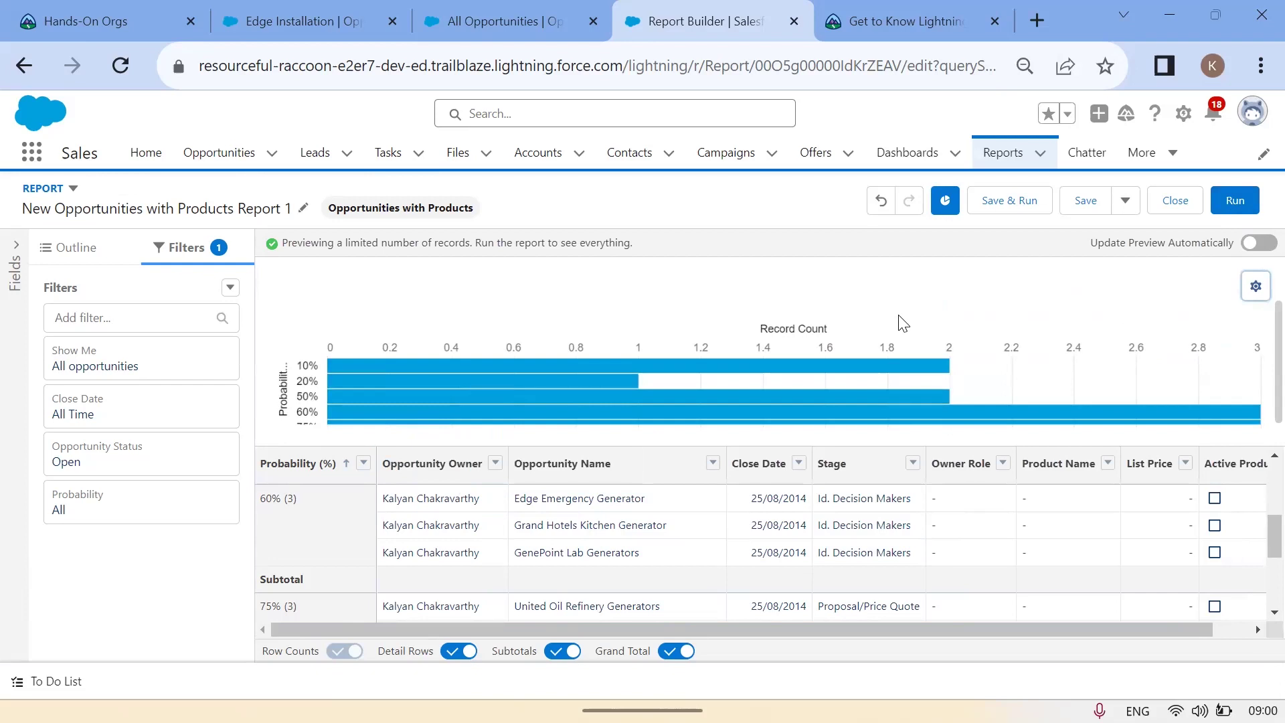
Change the chart's display type to Column and refresh the preview
click(1256, 287)
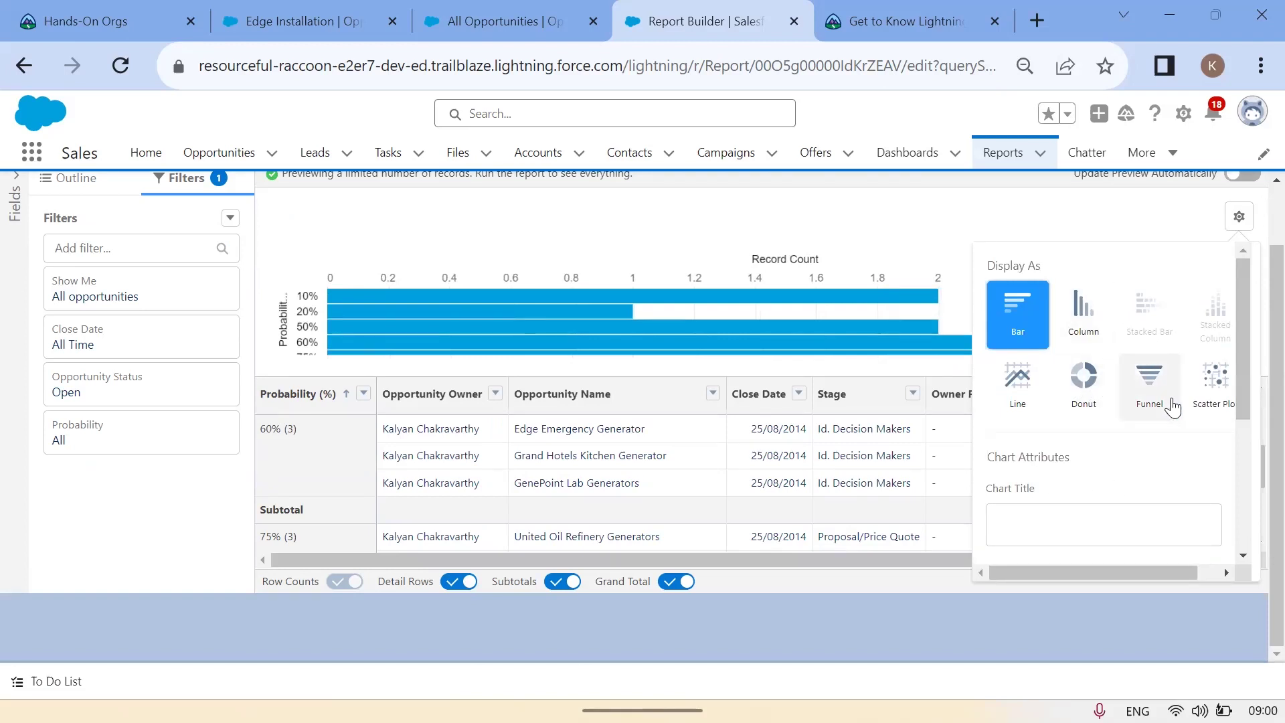
click(1088, 321)
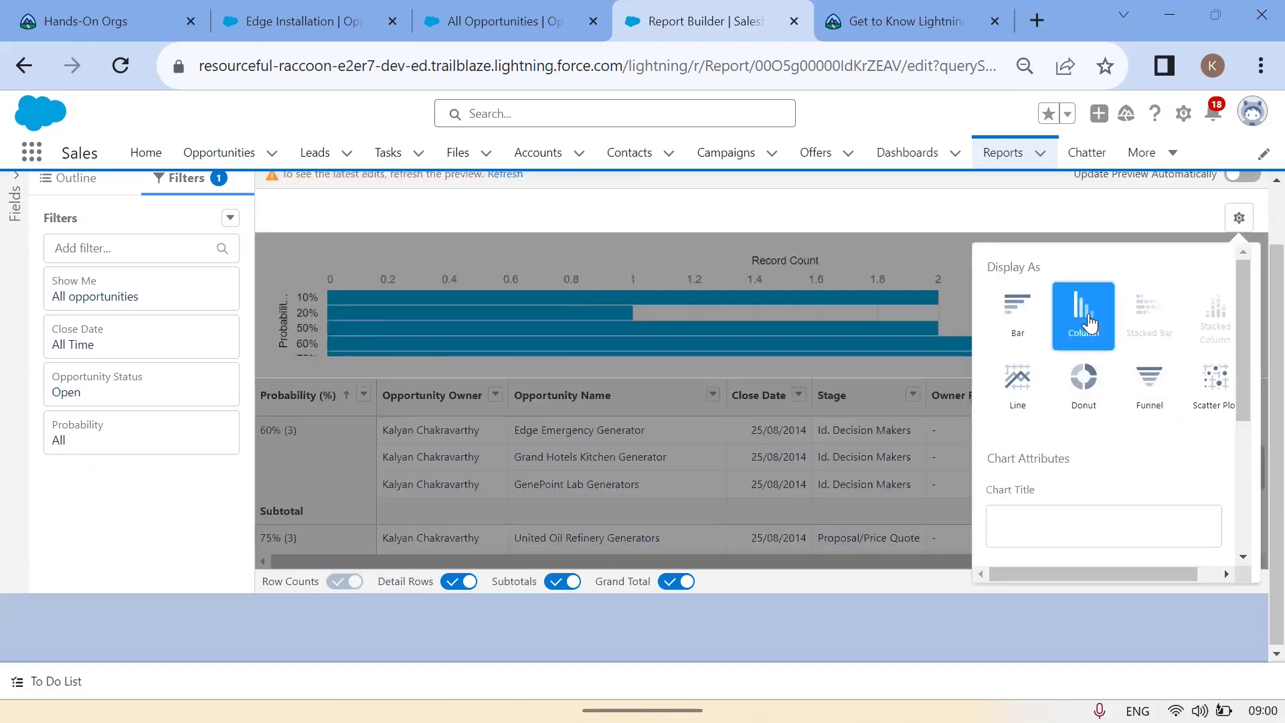
scroll(516, 279, up, 1)
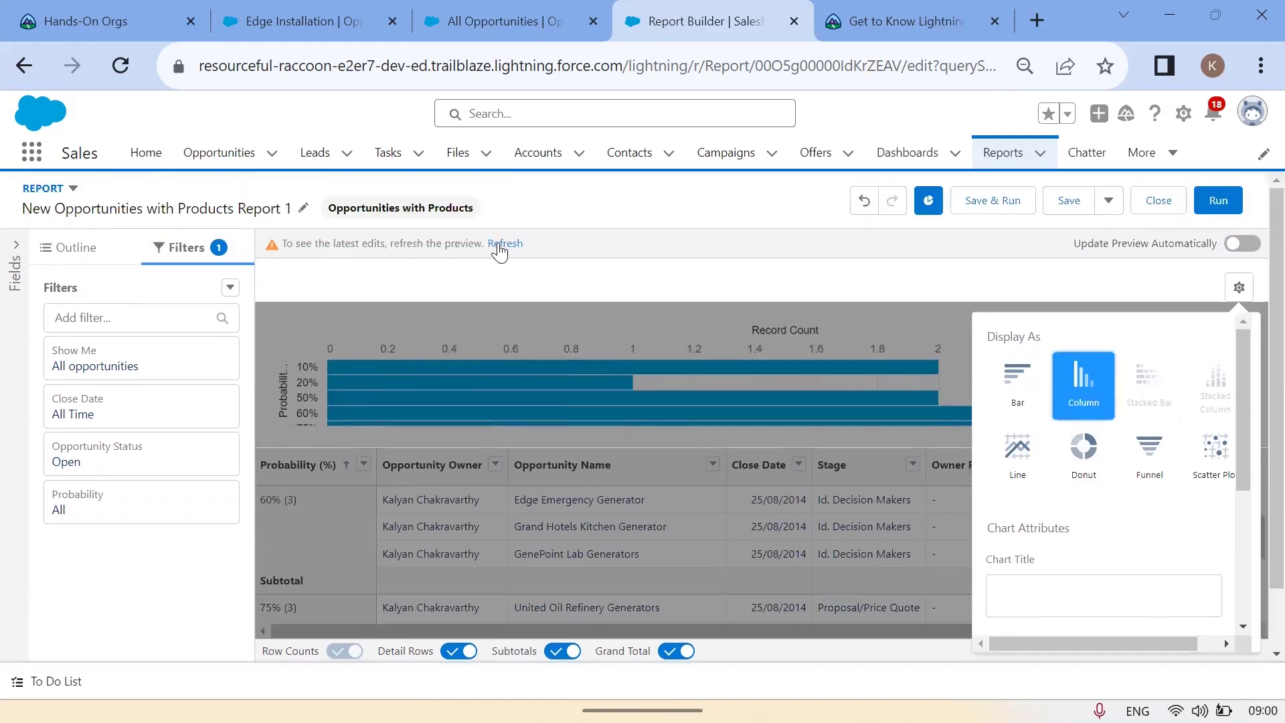
click(501, 244)
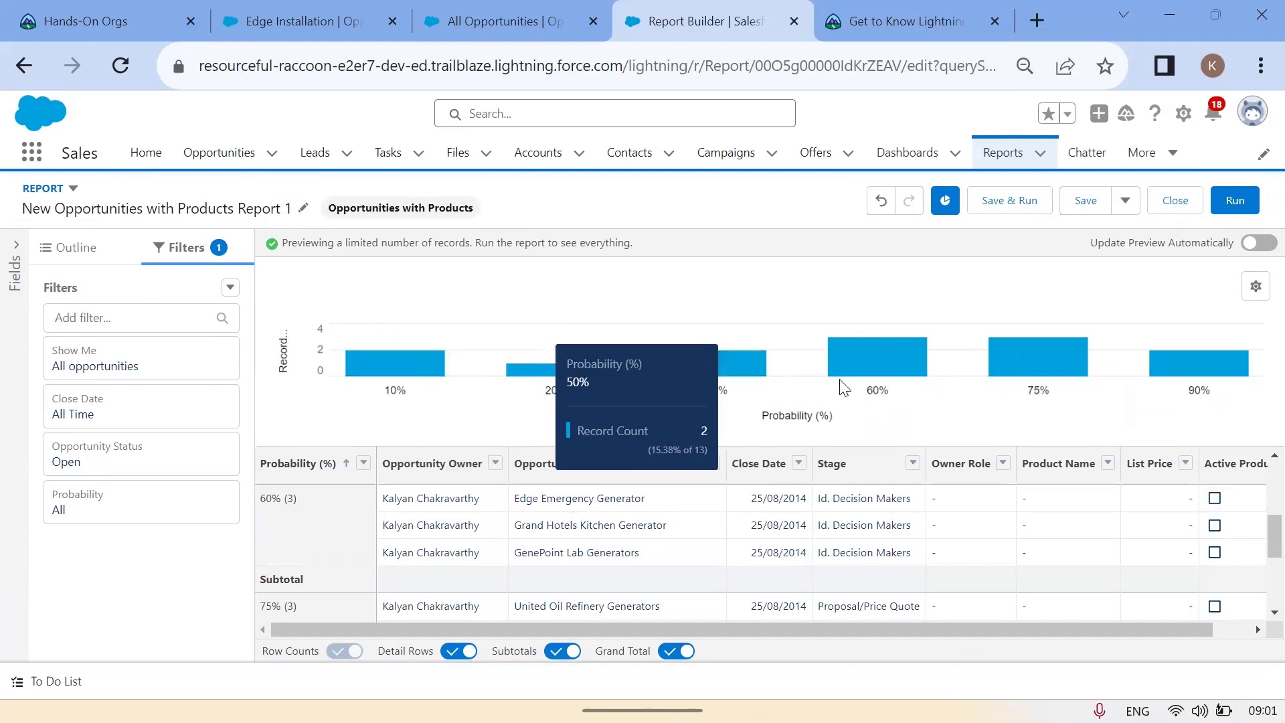
mouse_move(1228, 359)
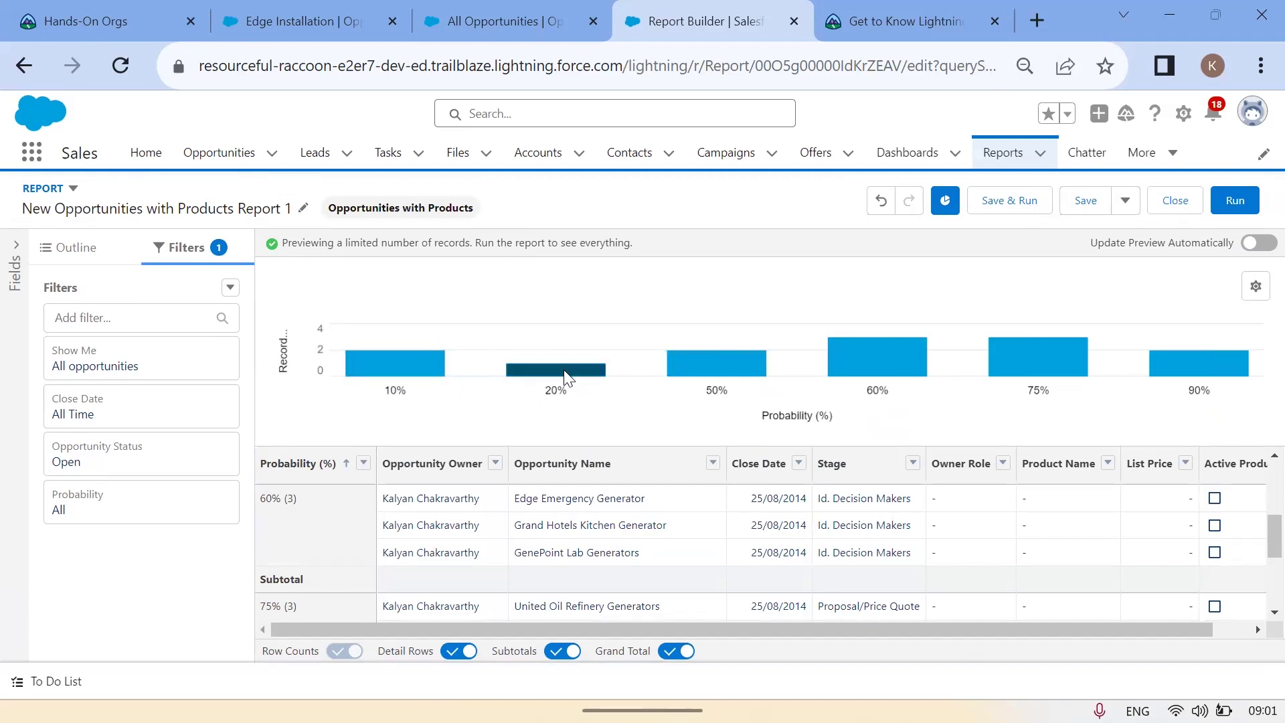
Change the chart's display type to Donut, check its other properties and refresh the preview
click(1256, 286)
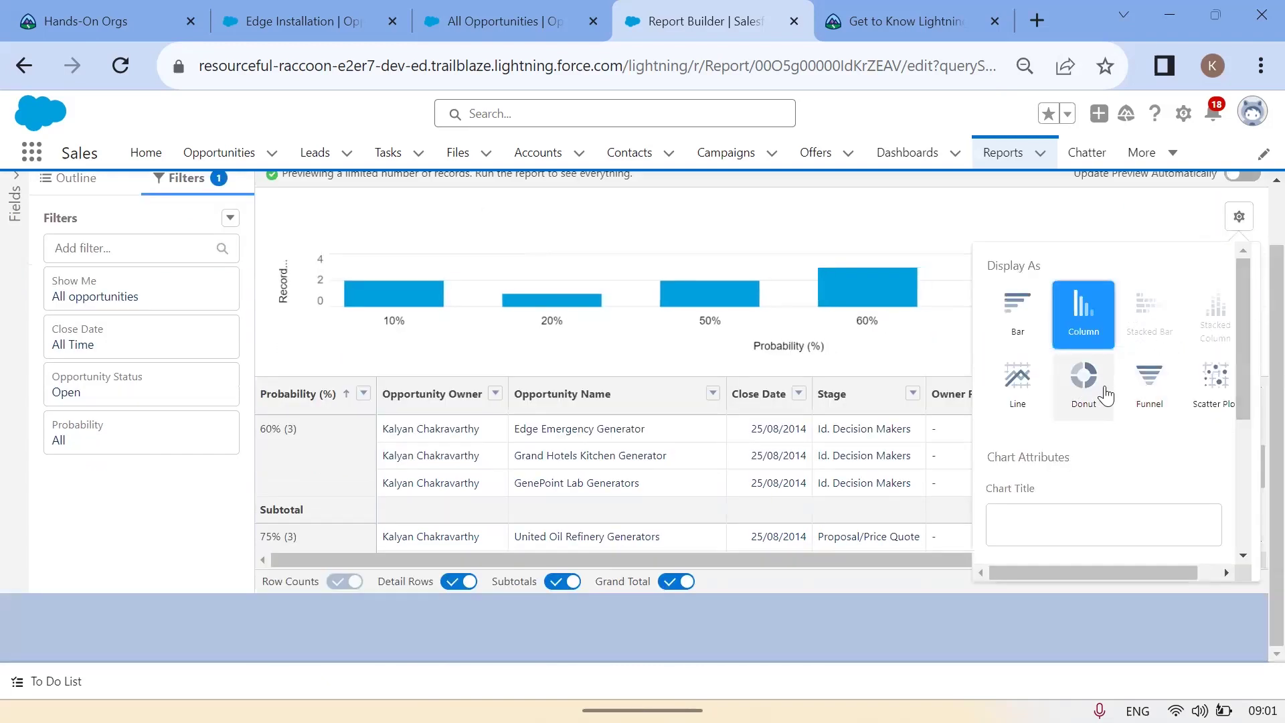
click(1084, 380)
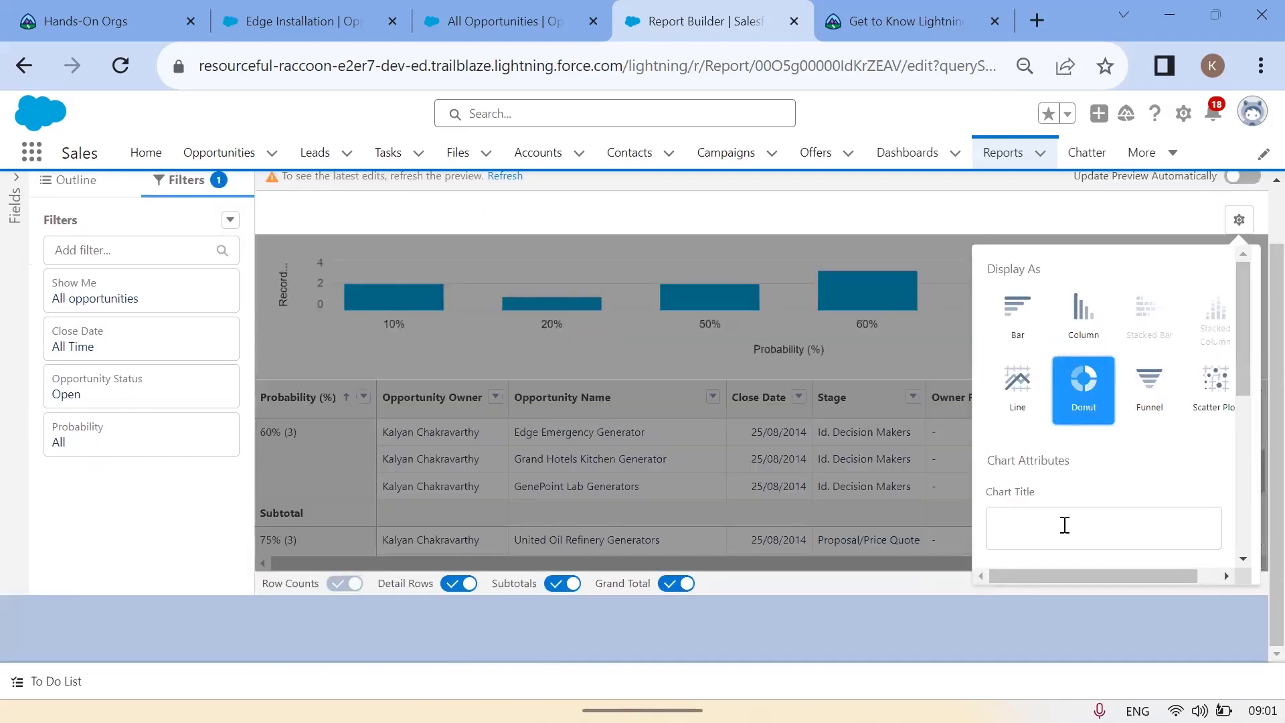
scroll(1101, 450, down, 5)
scroll(1111, 508, up, 5)
scroll(579, 274, up, 1)
click(502, 244)
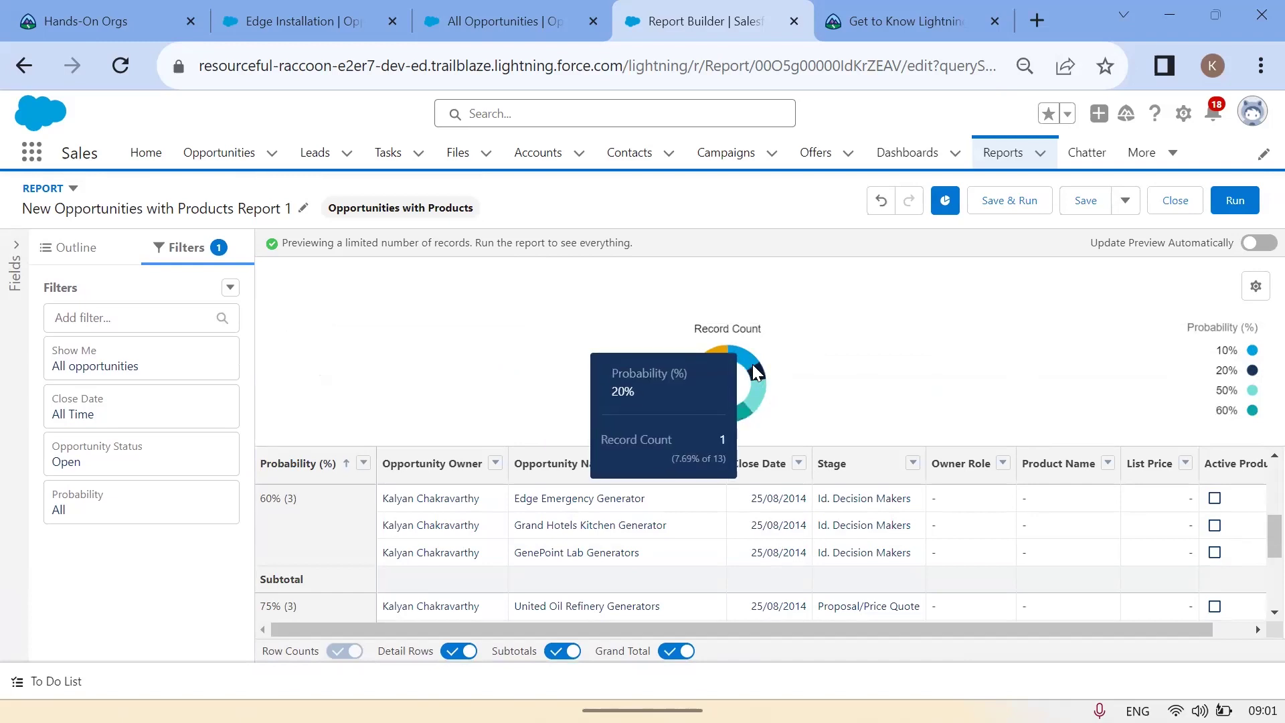
Examine the donut chart's segments and its probability legend
mouse_move(734, 363)
mouse_move(694, 393)
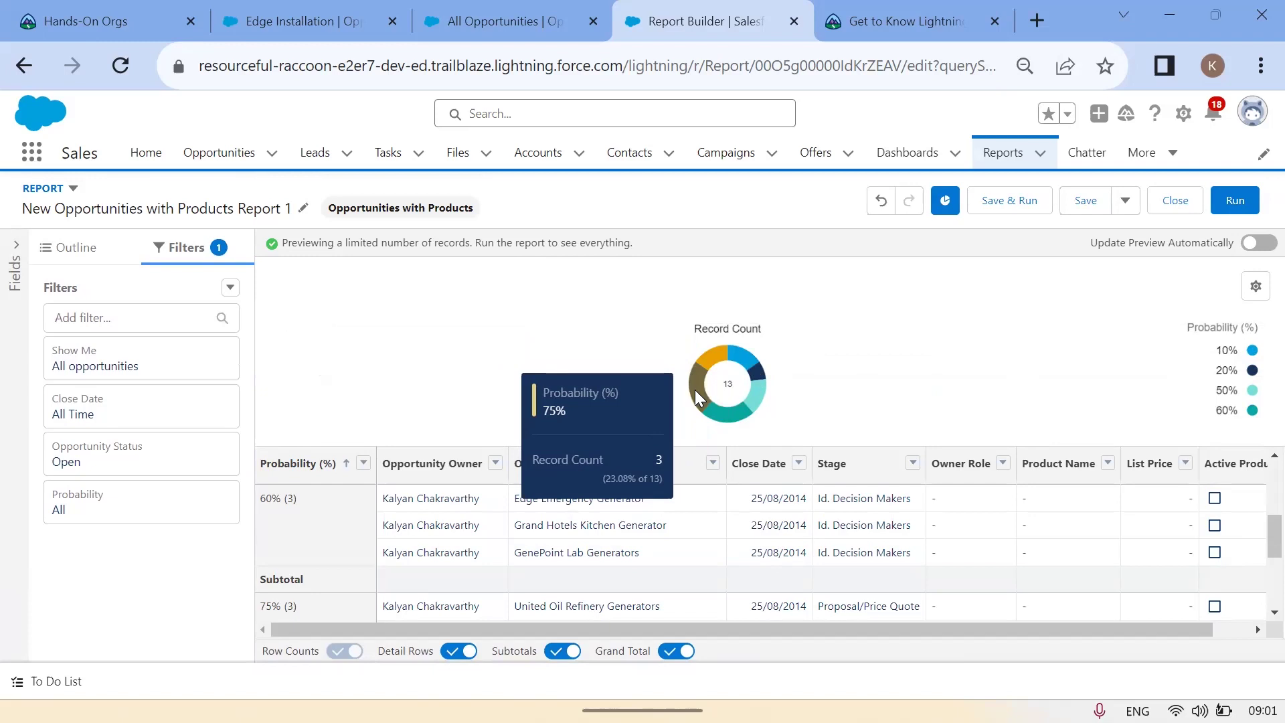
mouse_move(729, 416)
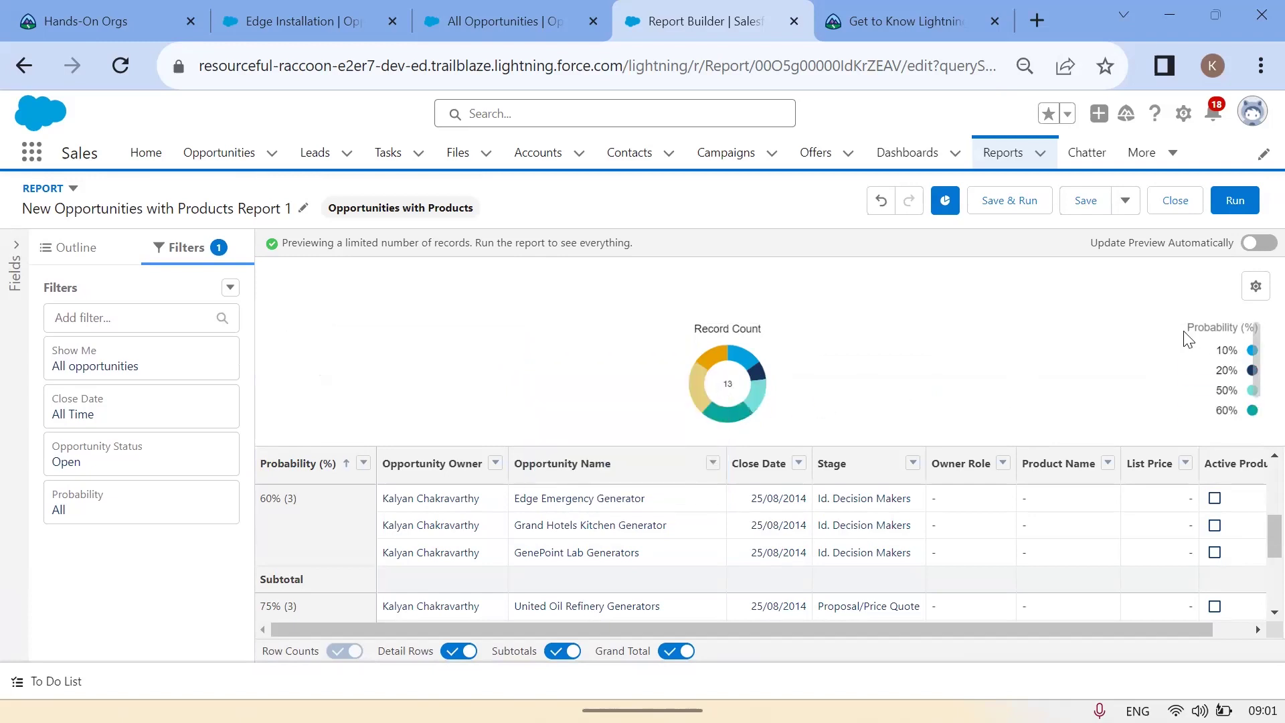
scroll(1236, 363, down, 1)
scroll(1236, 395, up, 1)
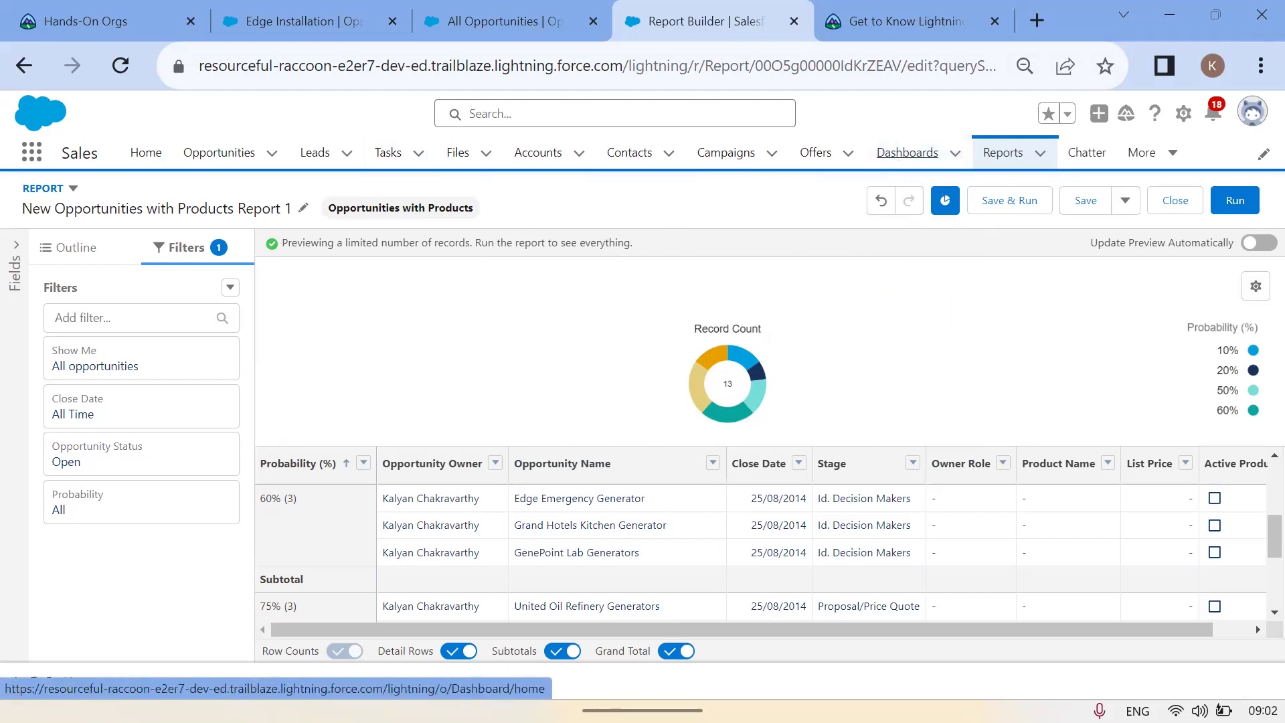
Search the available apps and items for "dashboards" and open the Dashboards page
click(30, 155)
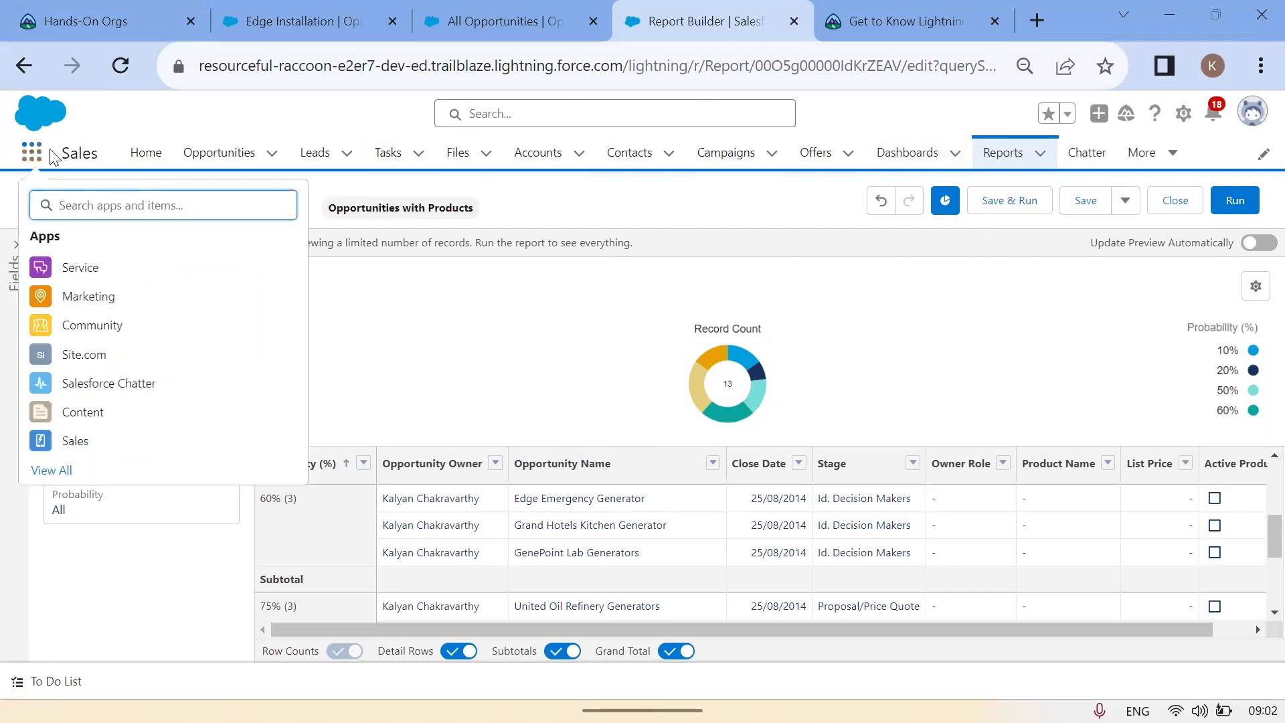
text(dashboards)
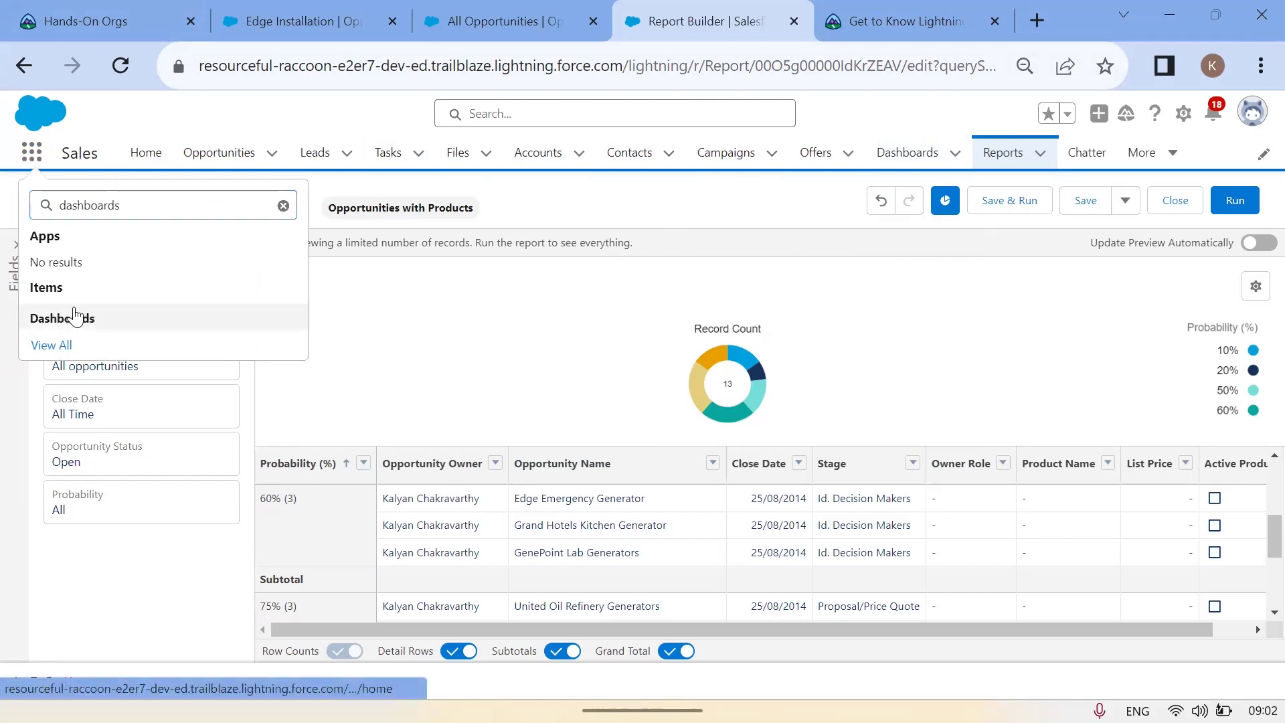
click(73, 318)
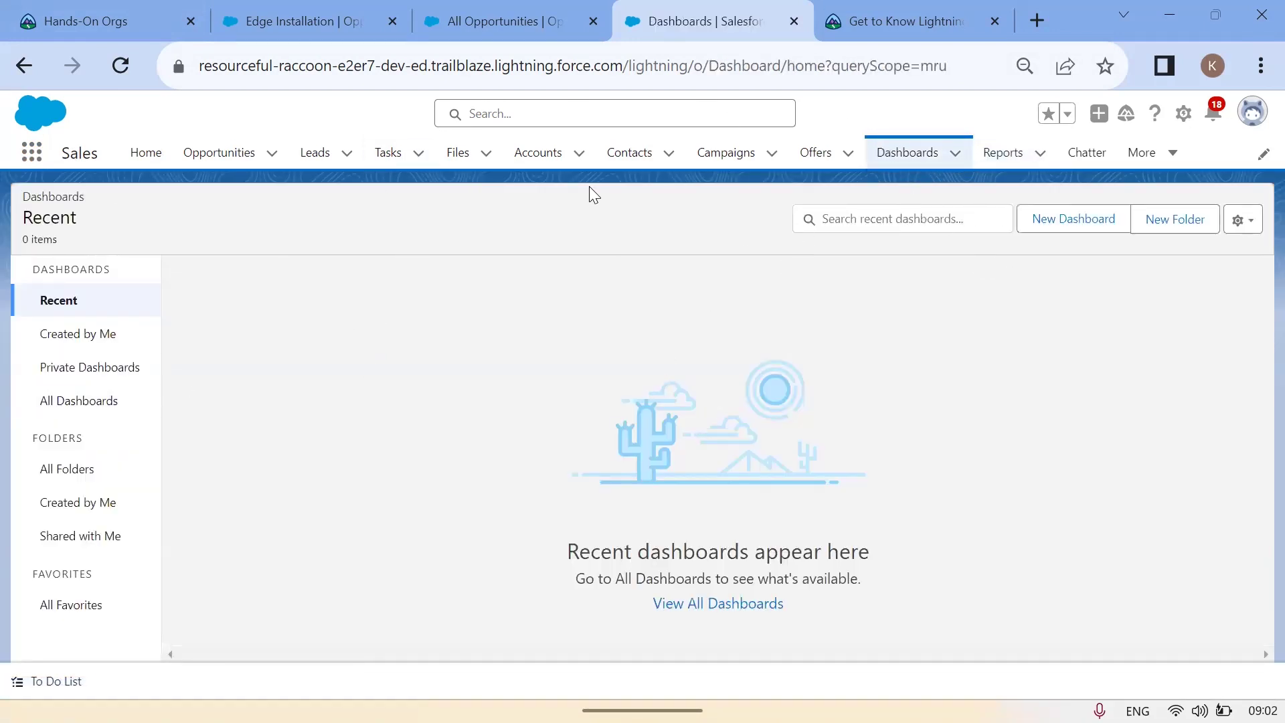
Start a new dashboard with "My Filtered Opps" as both its name and its description
click(1070, 221)
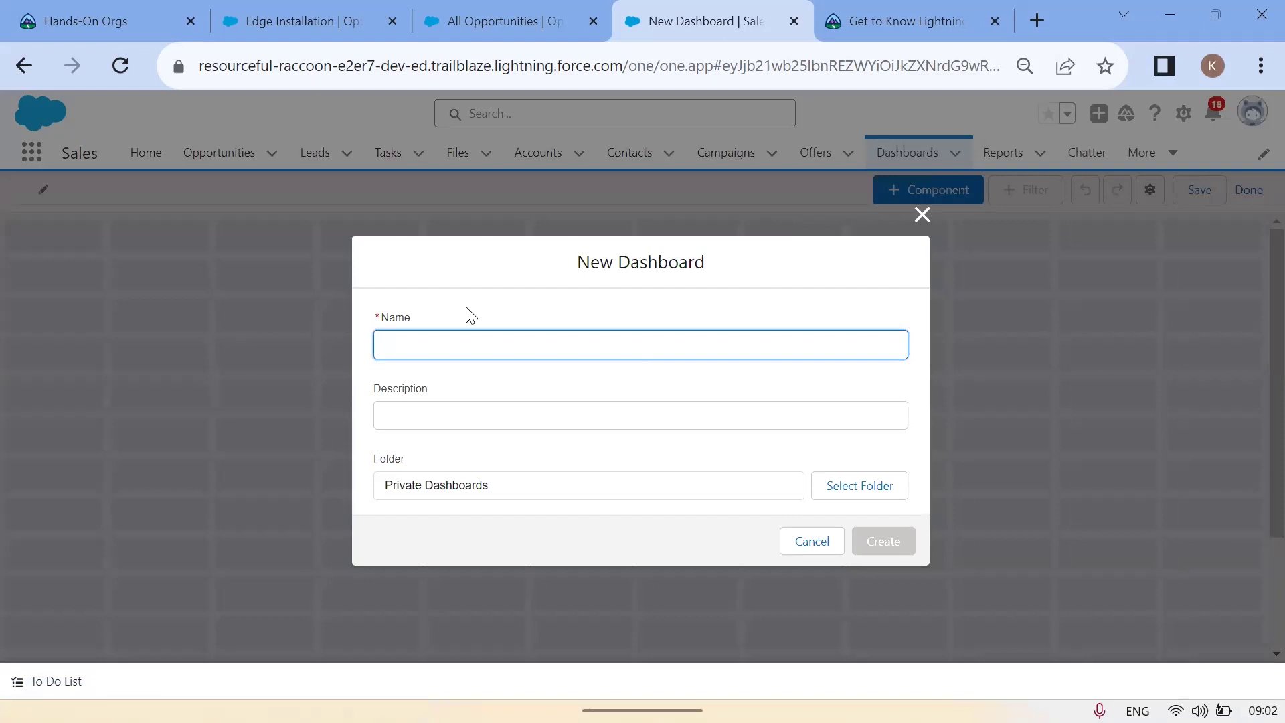
click(494, 342)
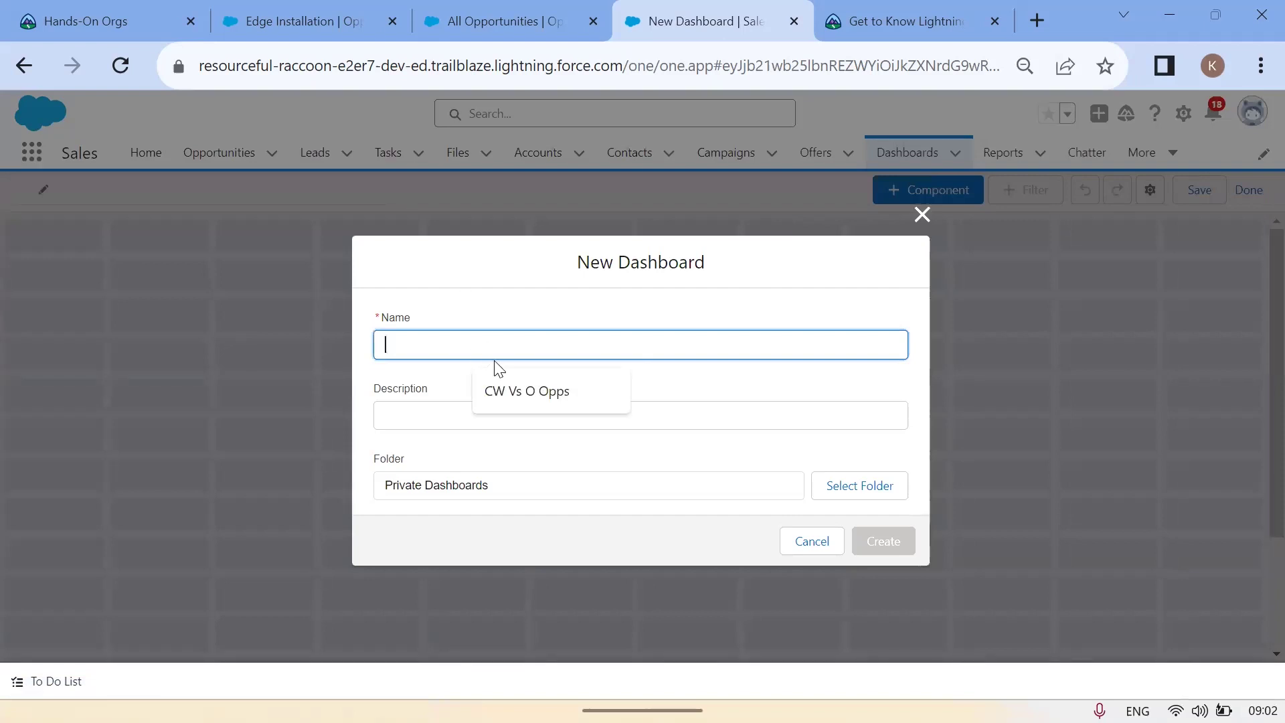
text(o)
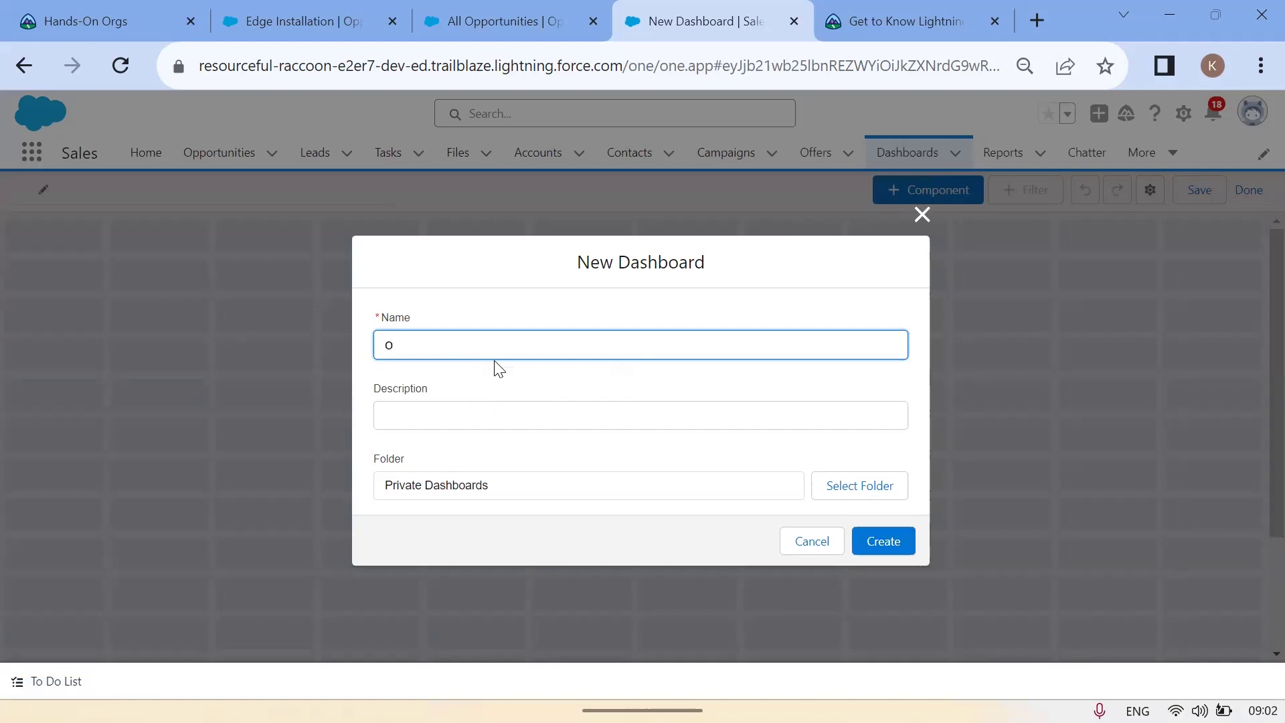
key(BackSpace)
text(My Fiu)
double_click(478, 345)
drag(548, 350, 301, 362)
key(ctrl+c)
click(552, 420)
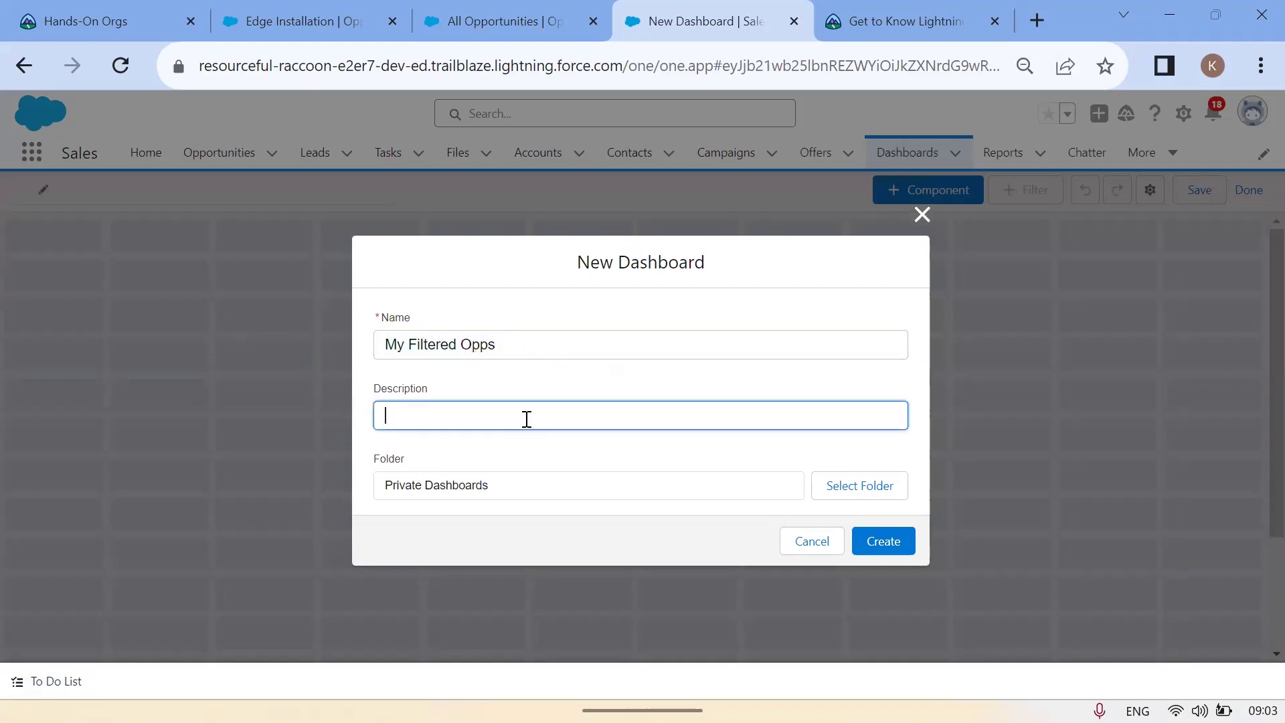
key(ctrl+v)
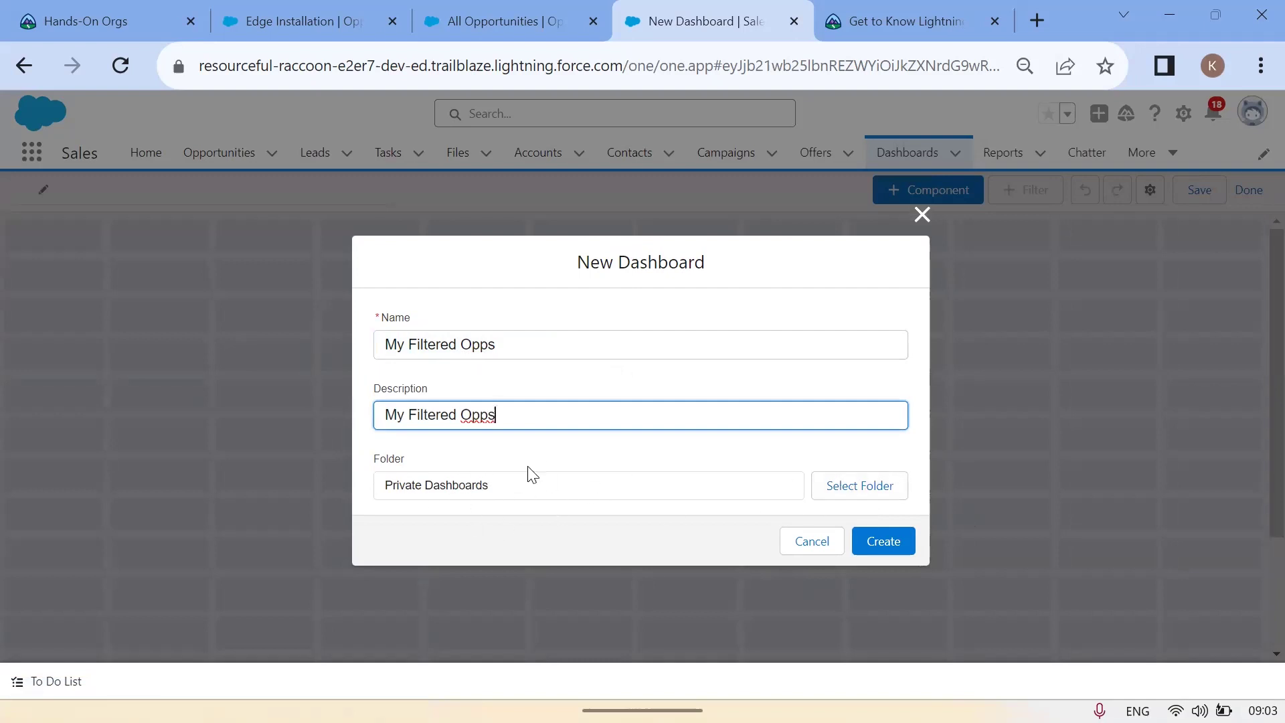
Choose Private Dashboards as the new dashboard's folder and create the dashboard
click(849, 491)
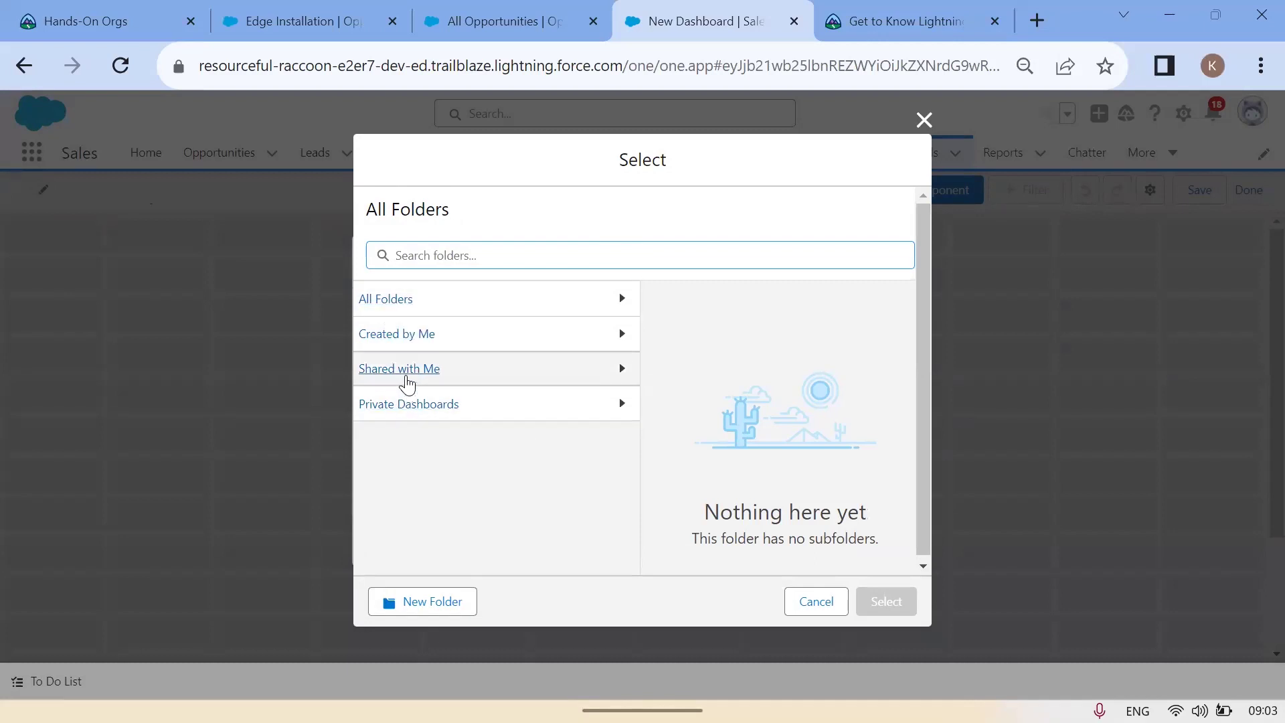
click(399, 343)
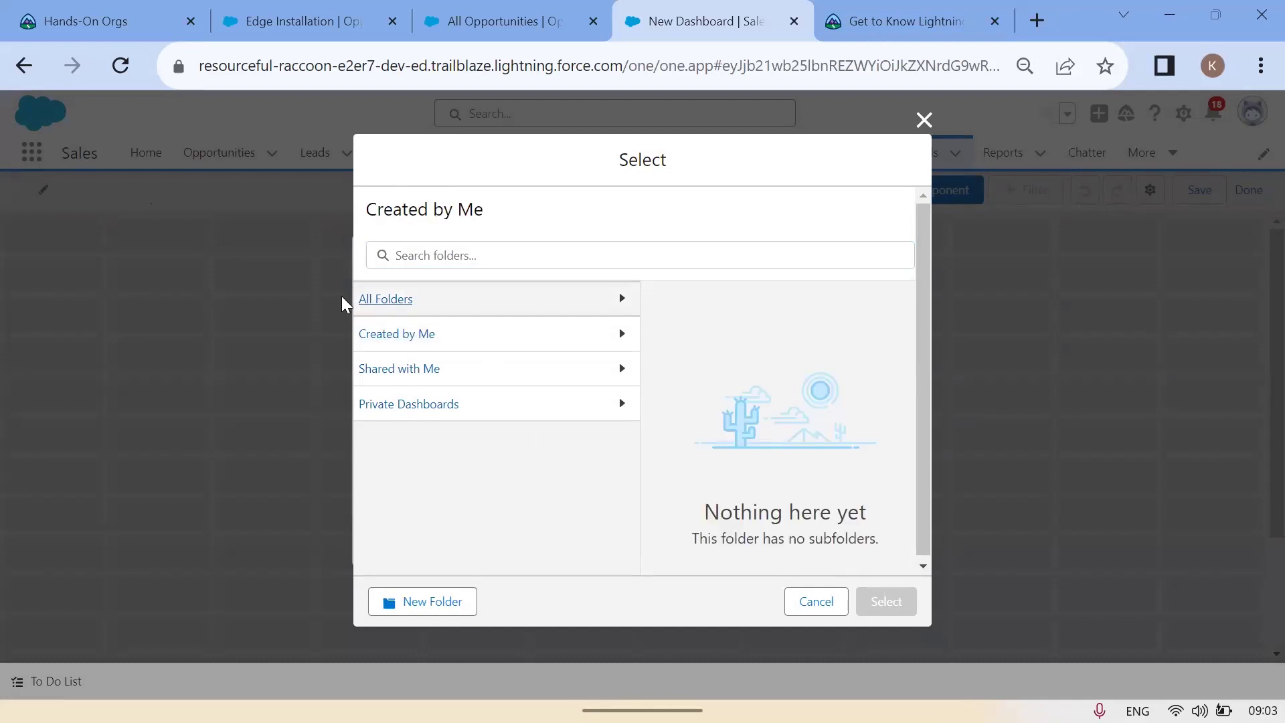
click(402, 312)
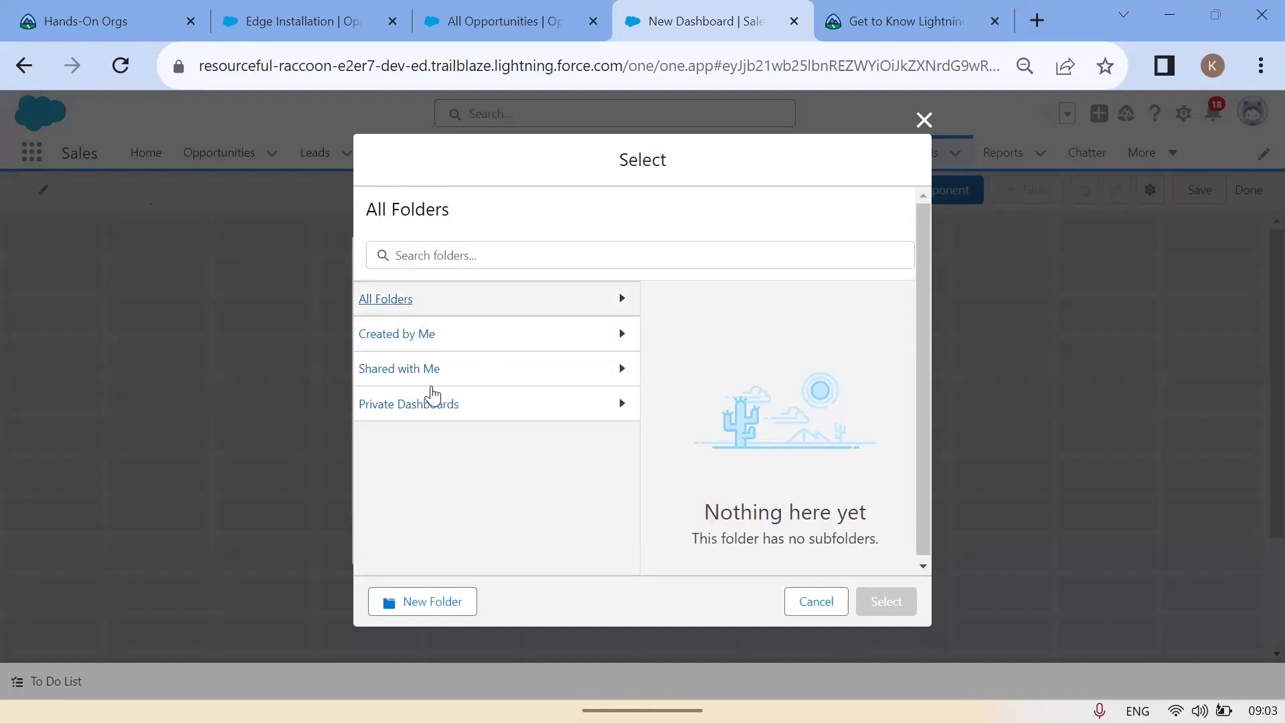
click(419, 405)
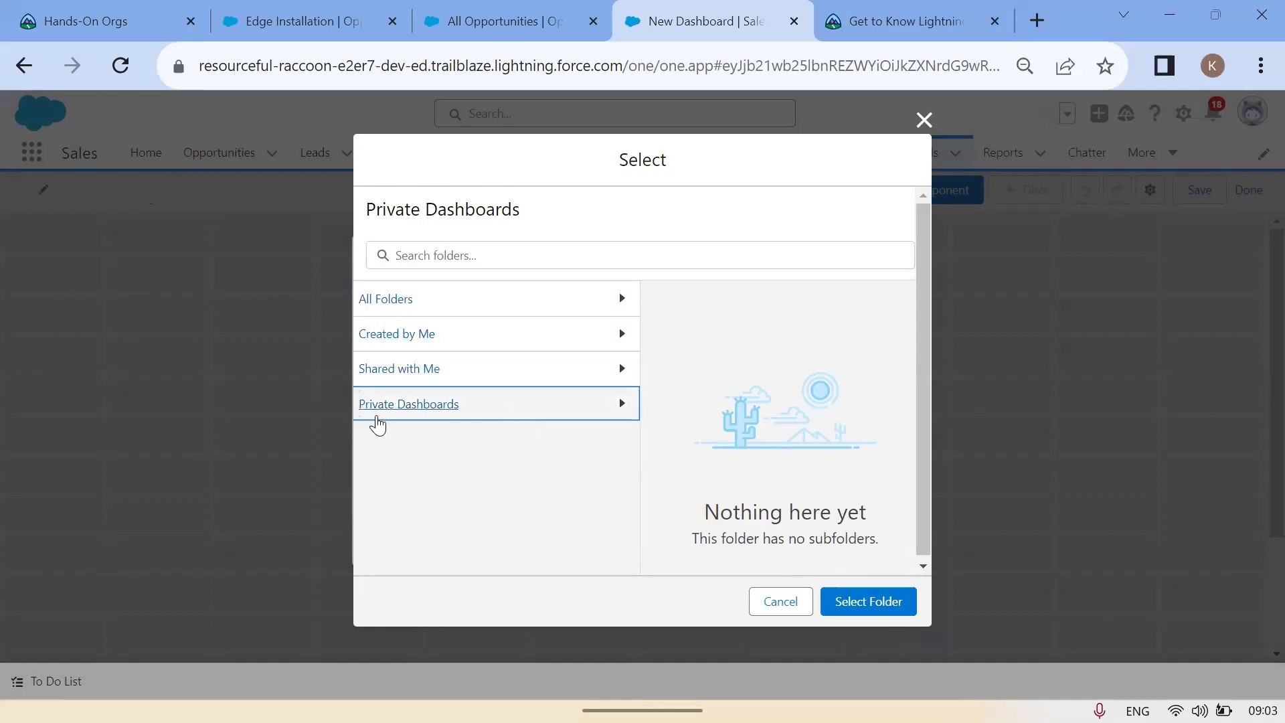
click(856, 604)
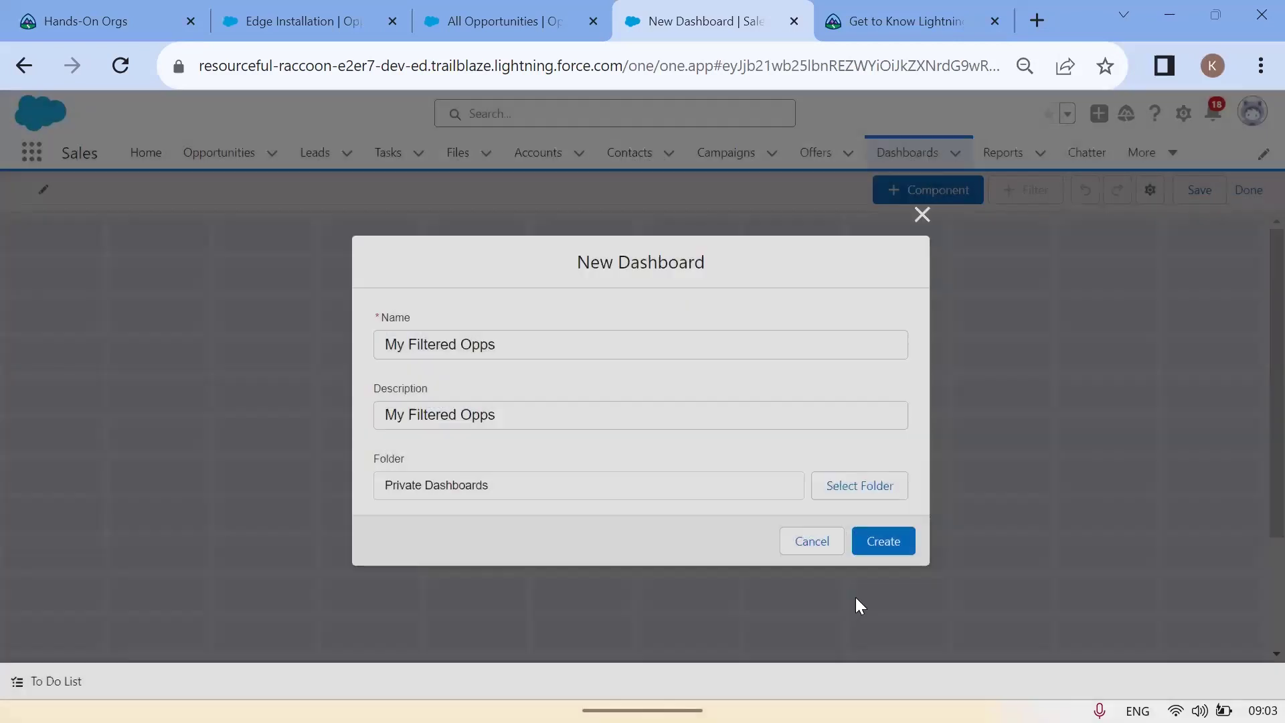
click(878, 548)
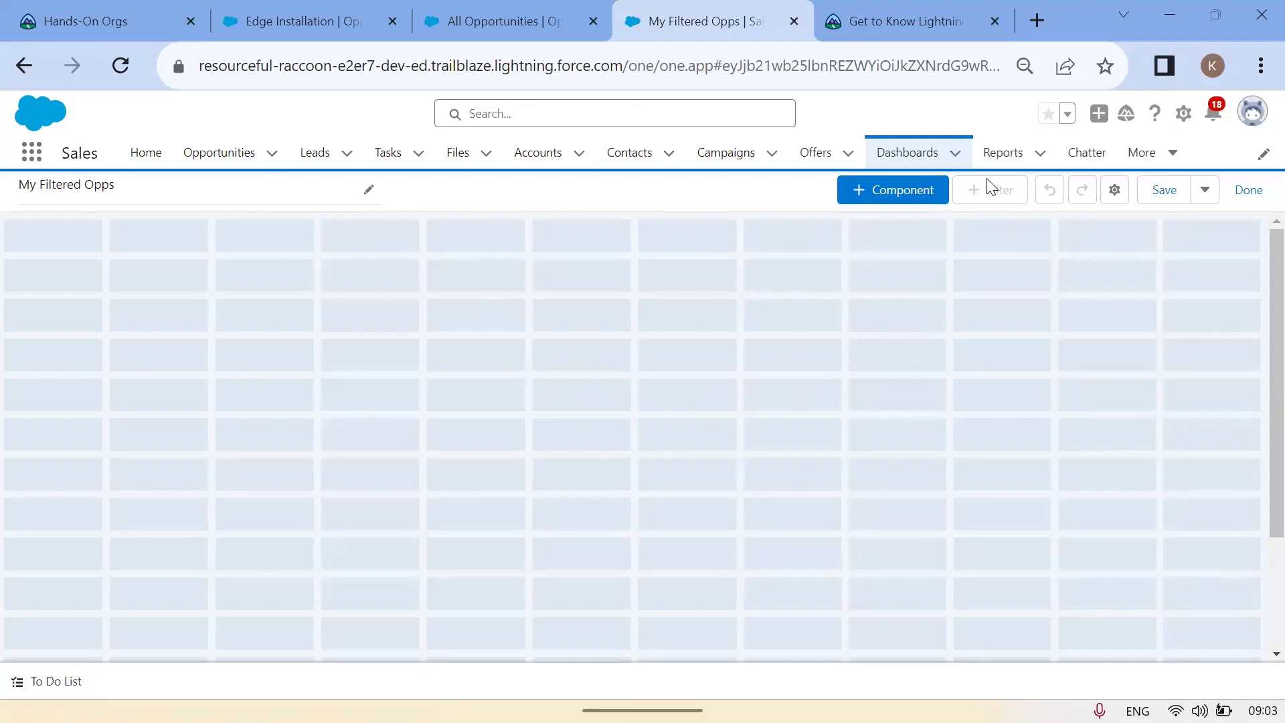
Check the recent reports list, and reopen the My Filtered Opps dashboard for editing
click(1002, 153)
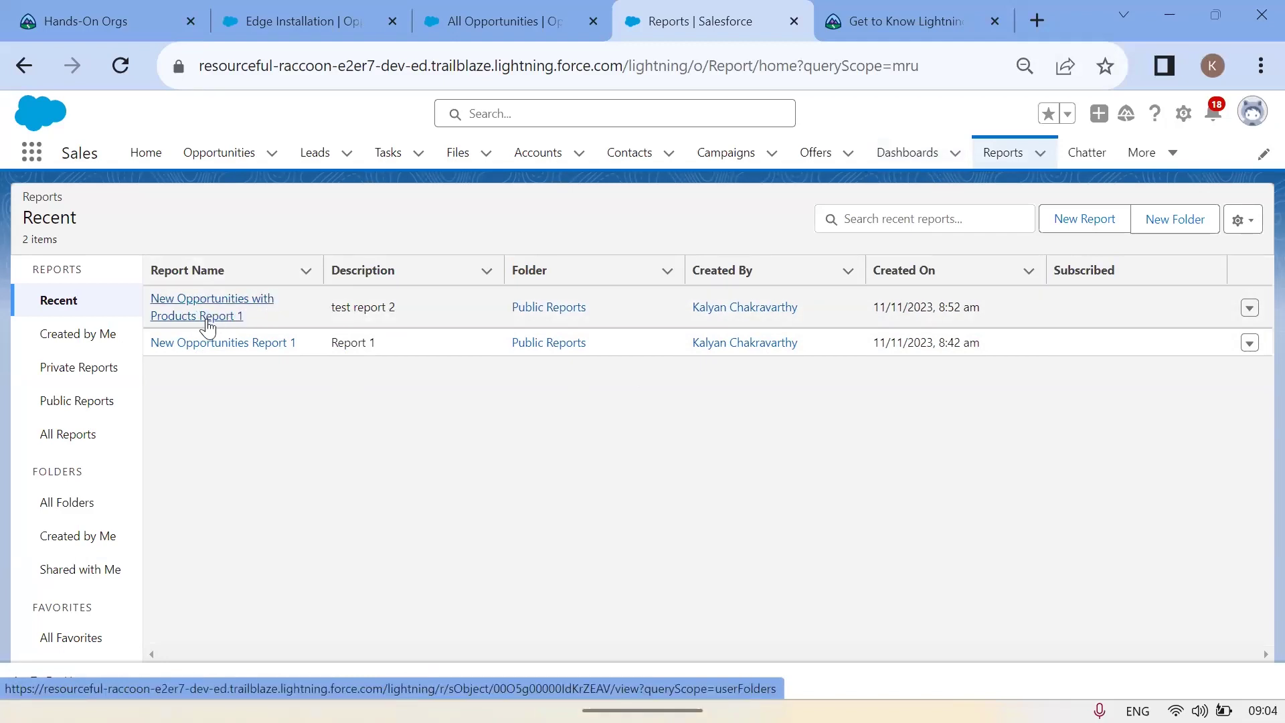
click(908, 154)
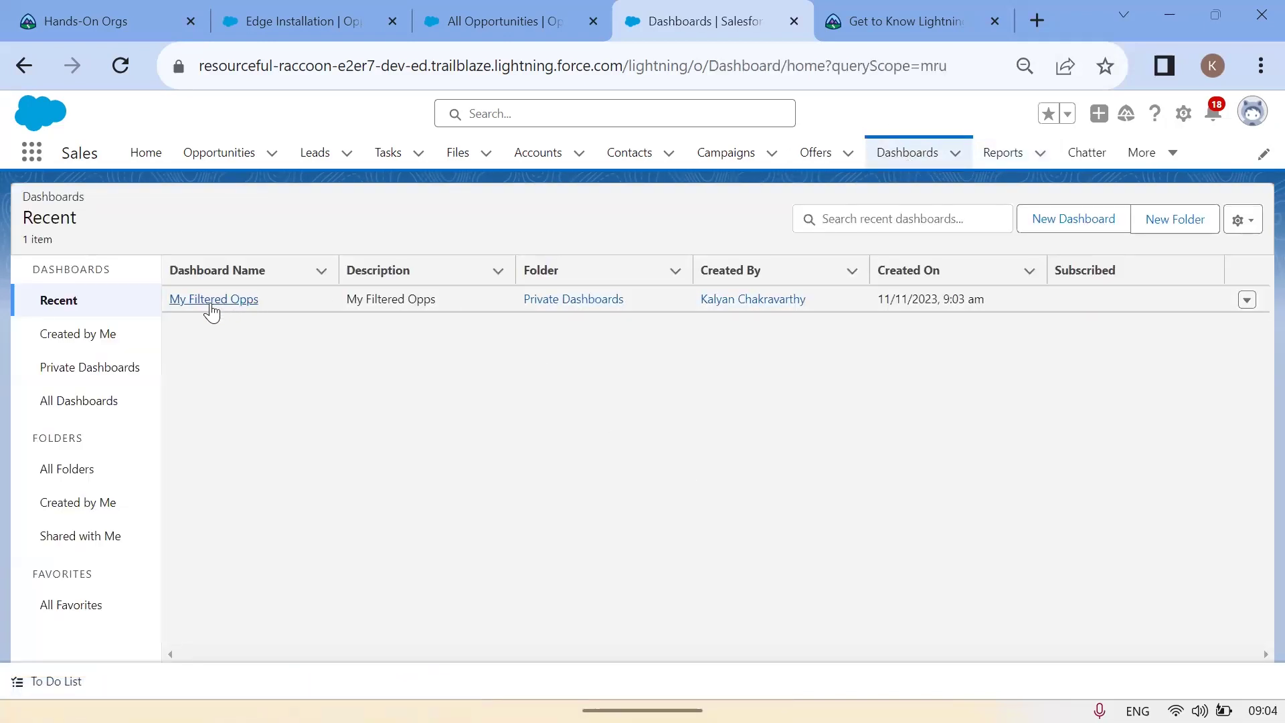
click(236, 307)
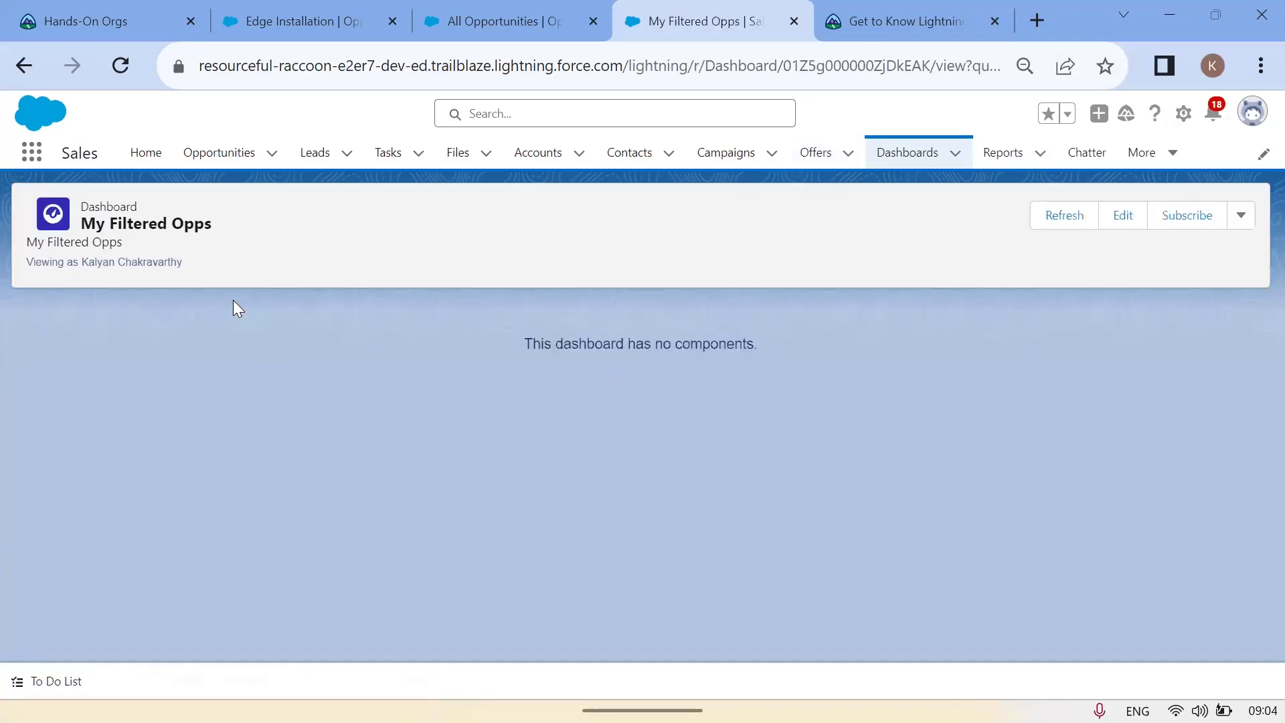
click(1135, 216)
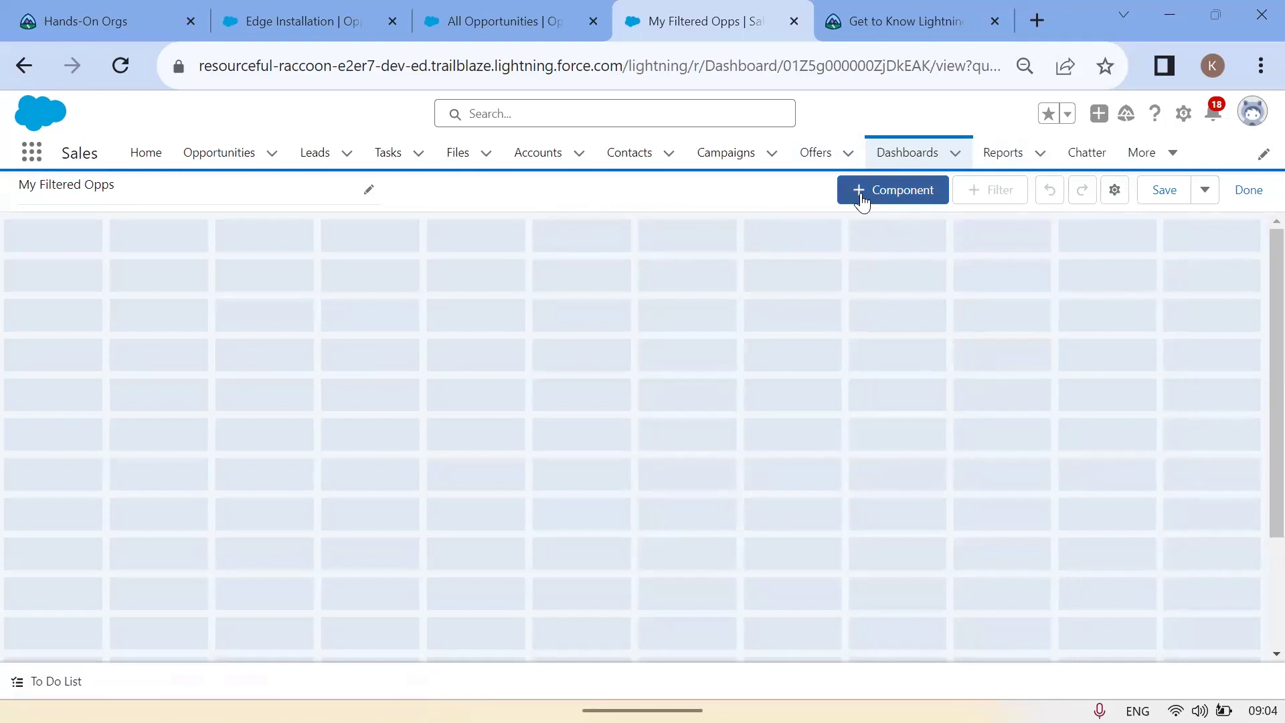
Add a horizontal bar chart component to the dashboard from New Opportunities with Products Report 1
click(870, 194)
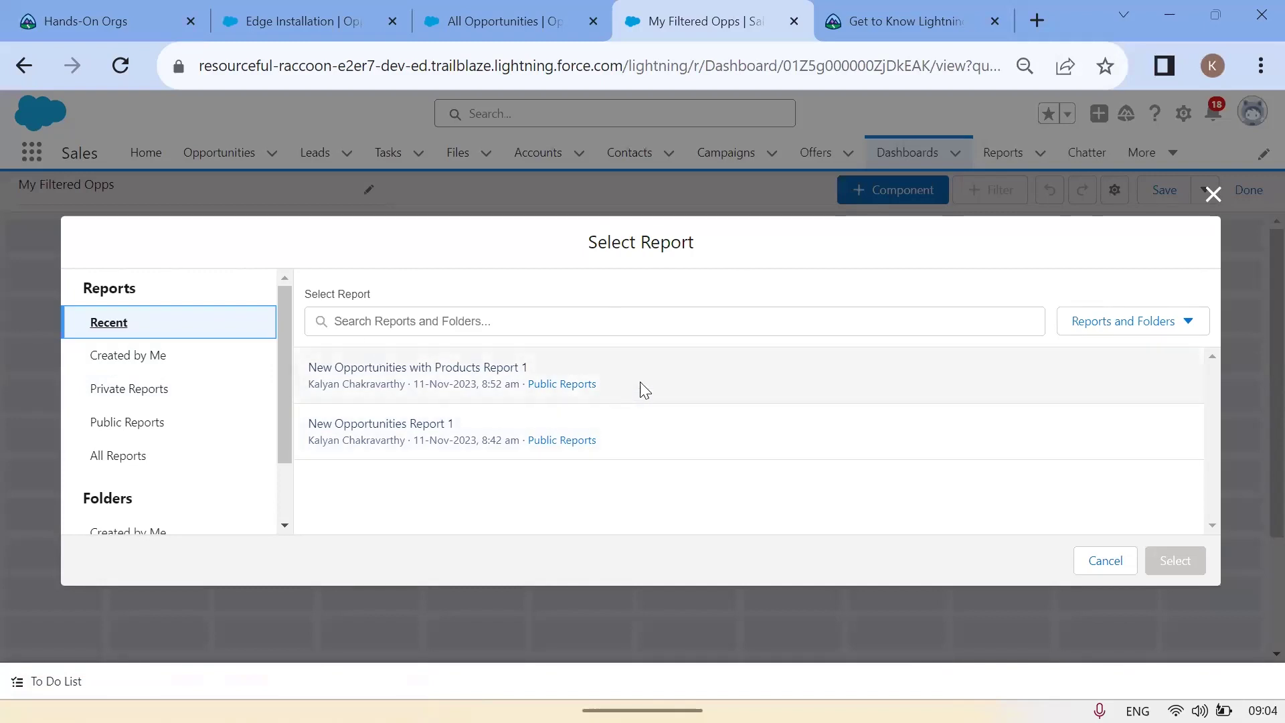
click(665, 387)
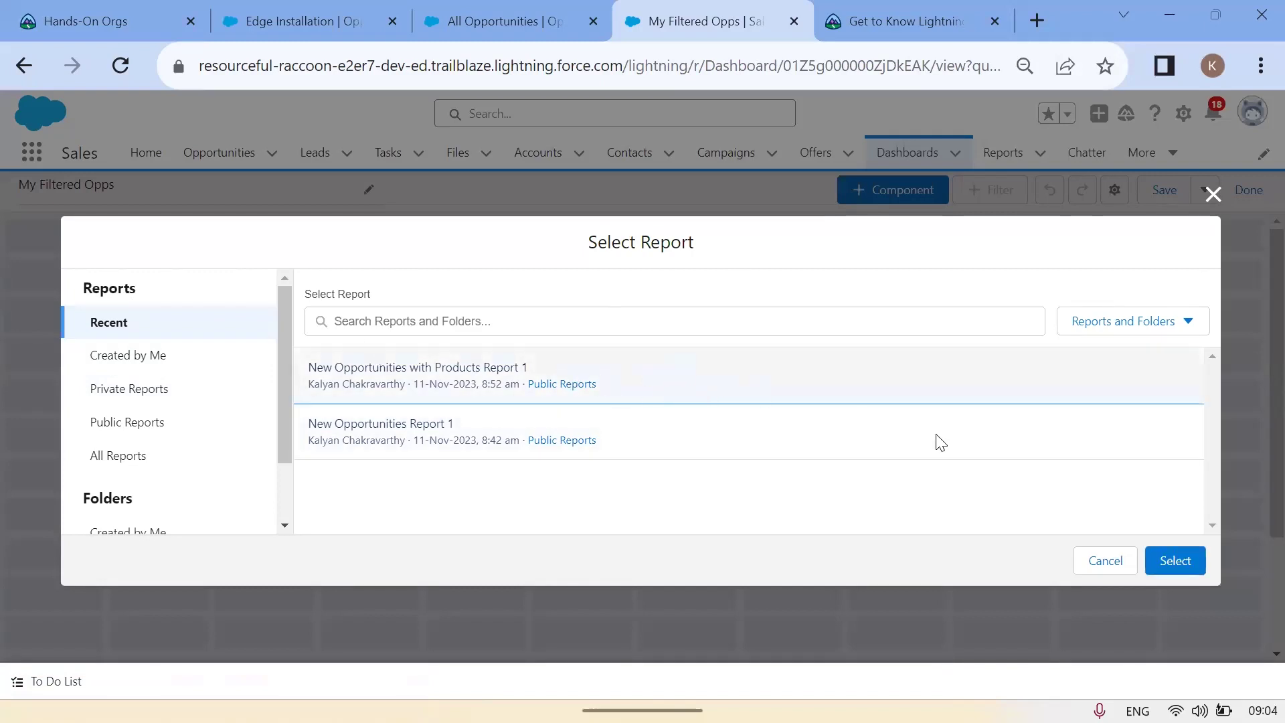
click(1176, 560)
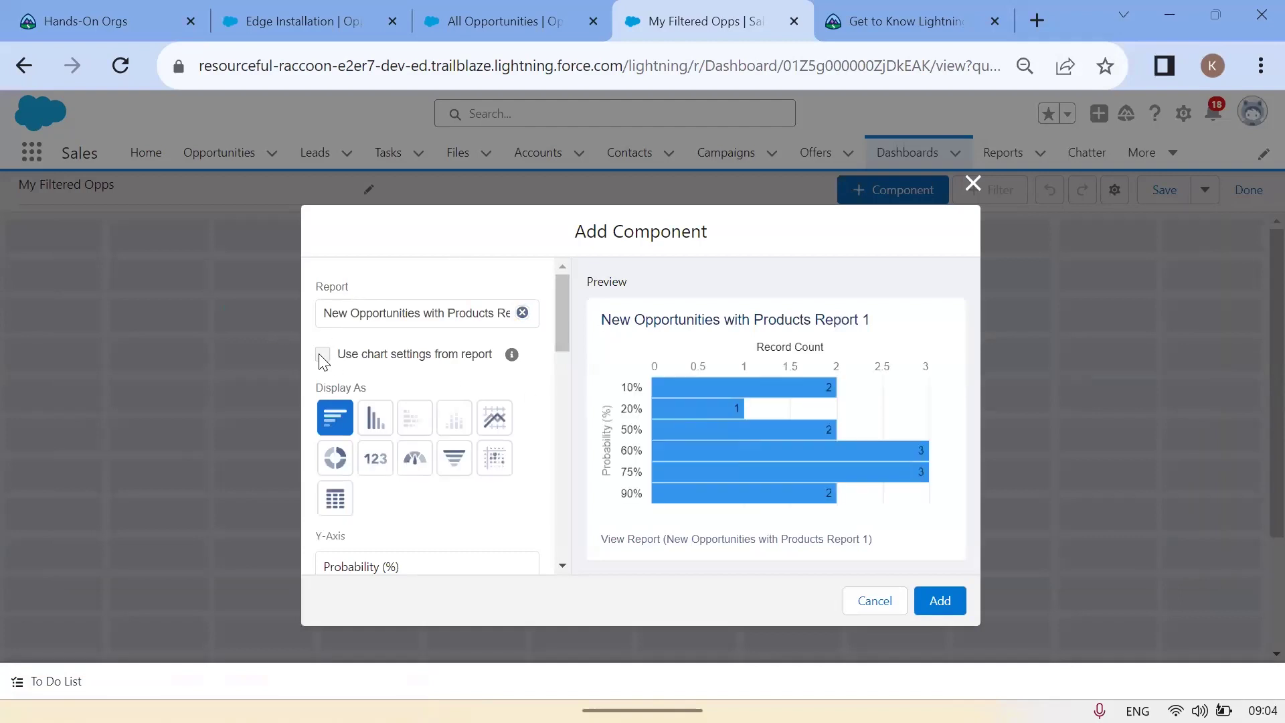
click(942, 601)
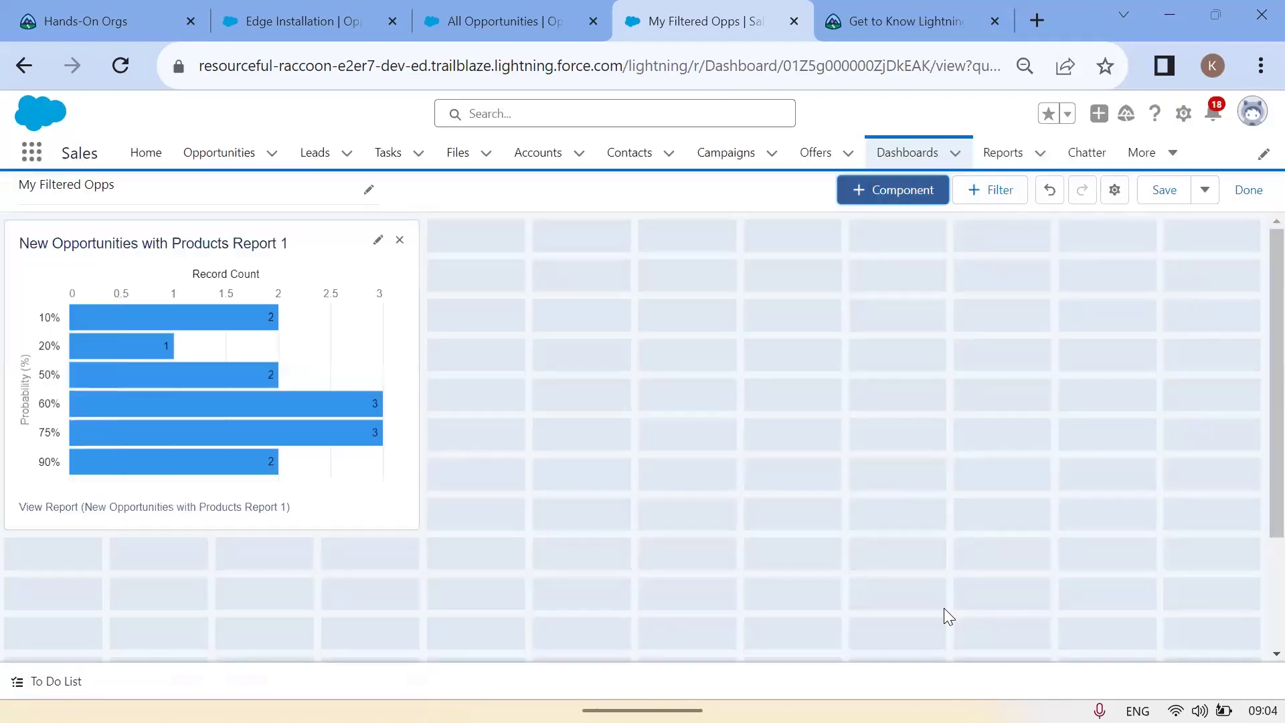
Add a table component to the dashboard from New Opportunities Report 1
click(900, 192)
click(436, 428)
click(1168, 572)
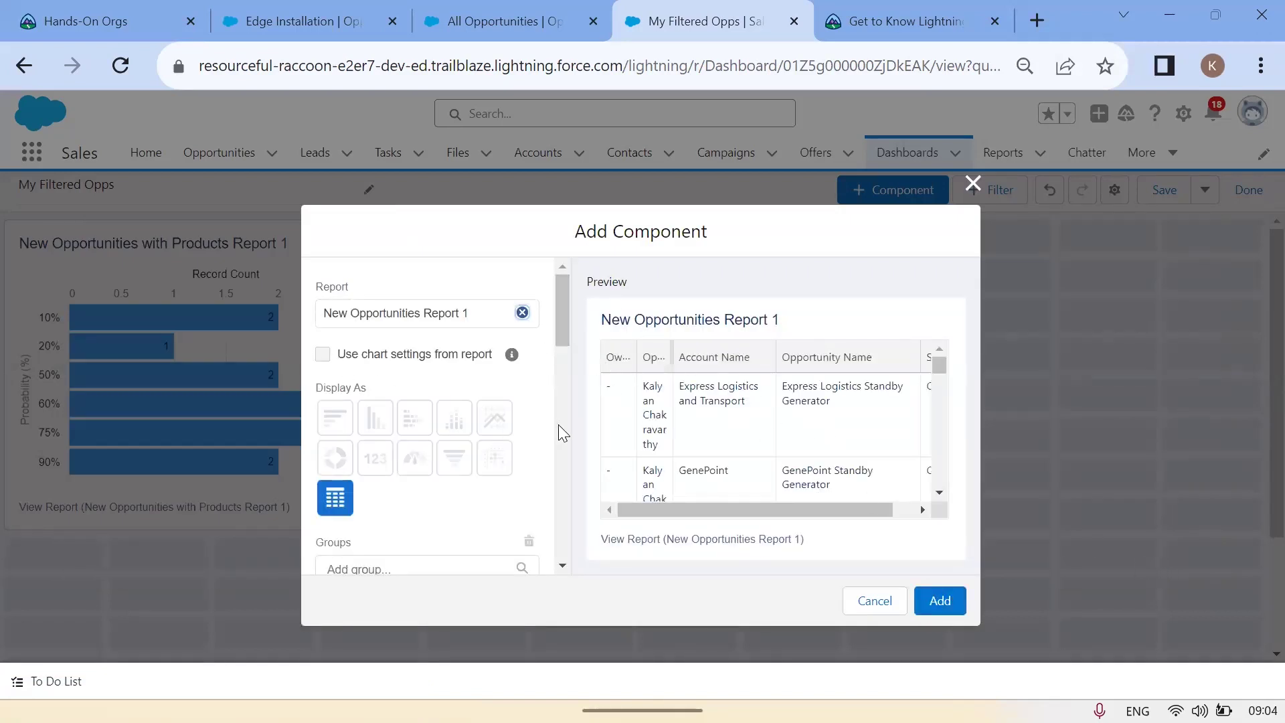
drag(758, 515, 871, 515)
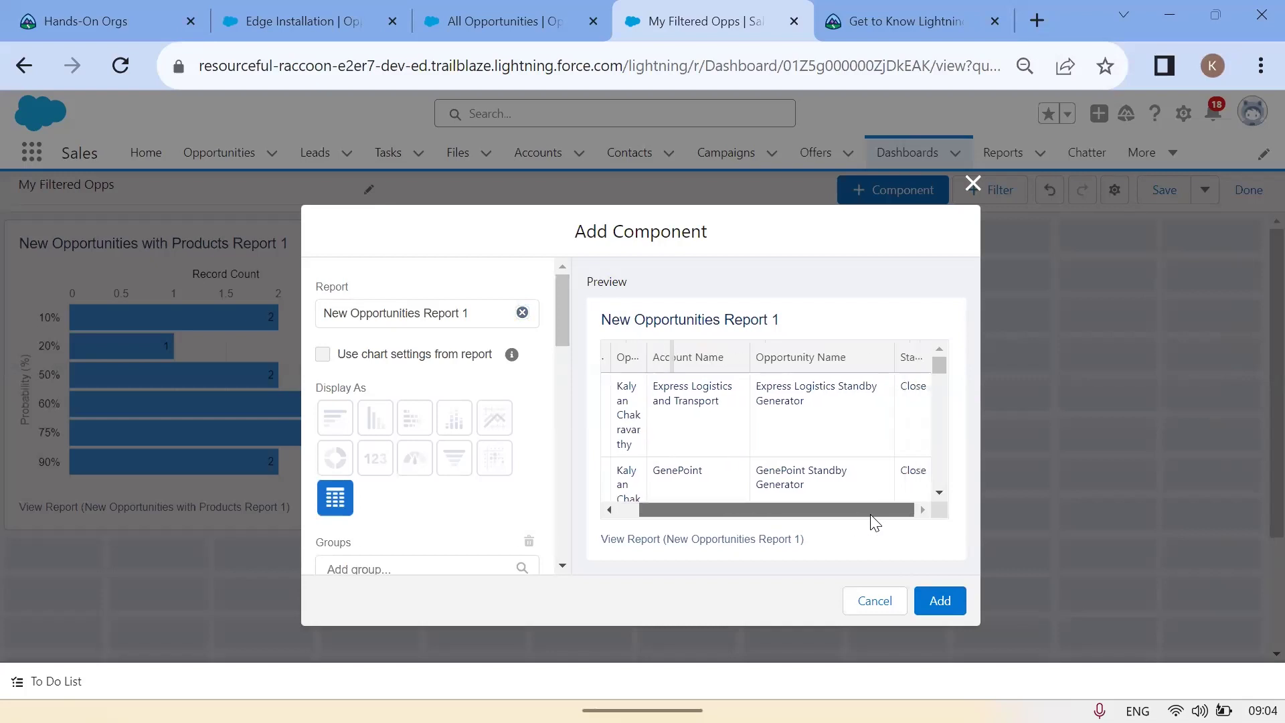
drag(750, 510, 736, 421)
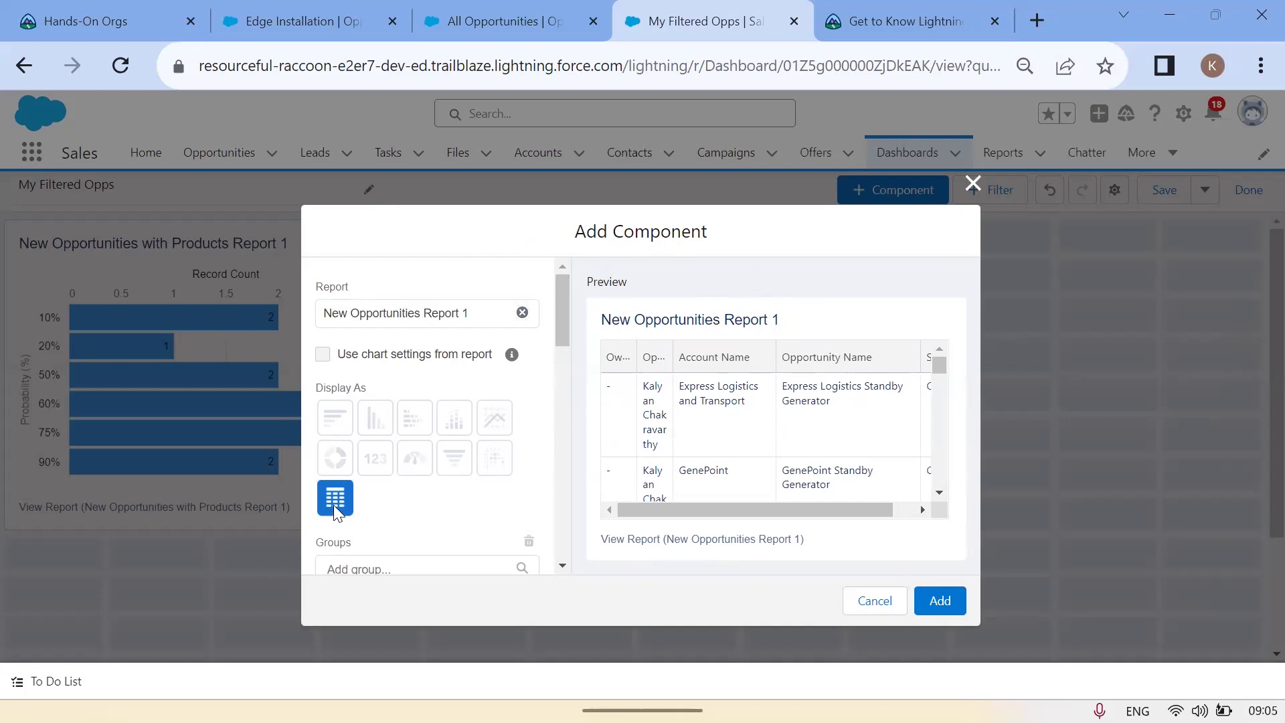
click(939, 602)
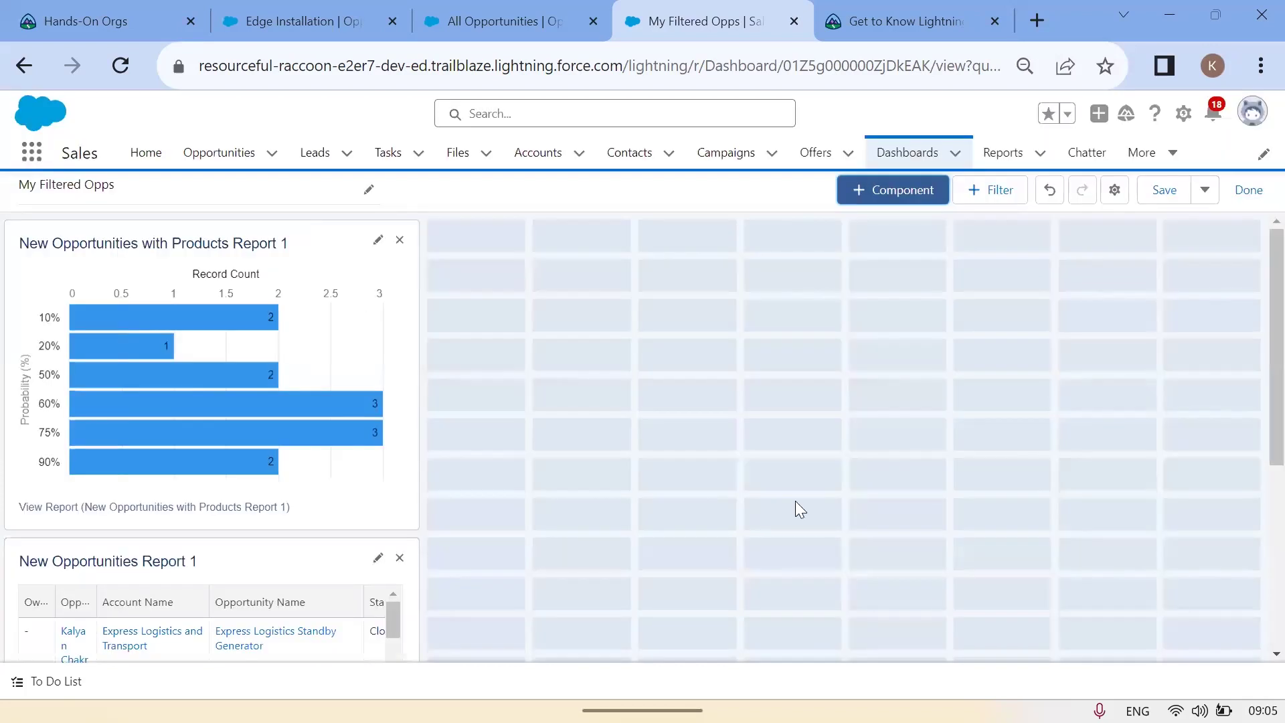
Move the New Opportunities Report 1 table up beside the bar chart in the dashboard's first row
scroll(599, 355, down, 4)
scroll(412, 397, up, 2)
drag(232, 411, 690, 294)
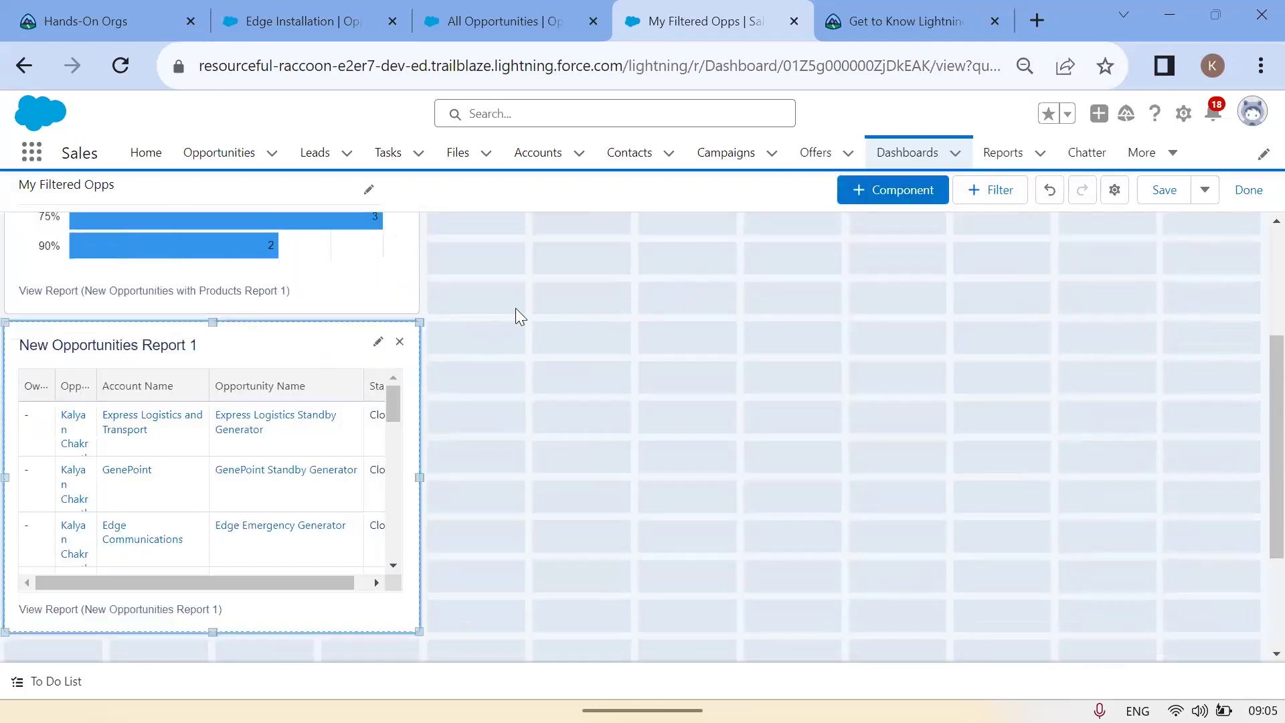
drag(300, 346, 770, 204)
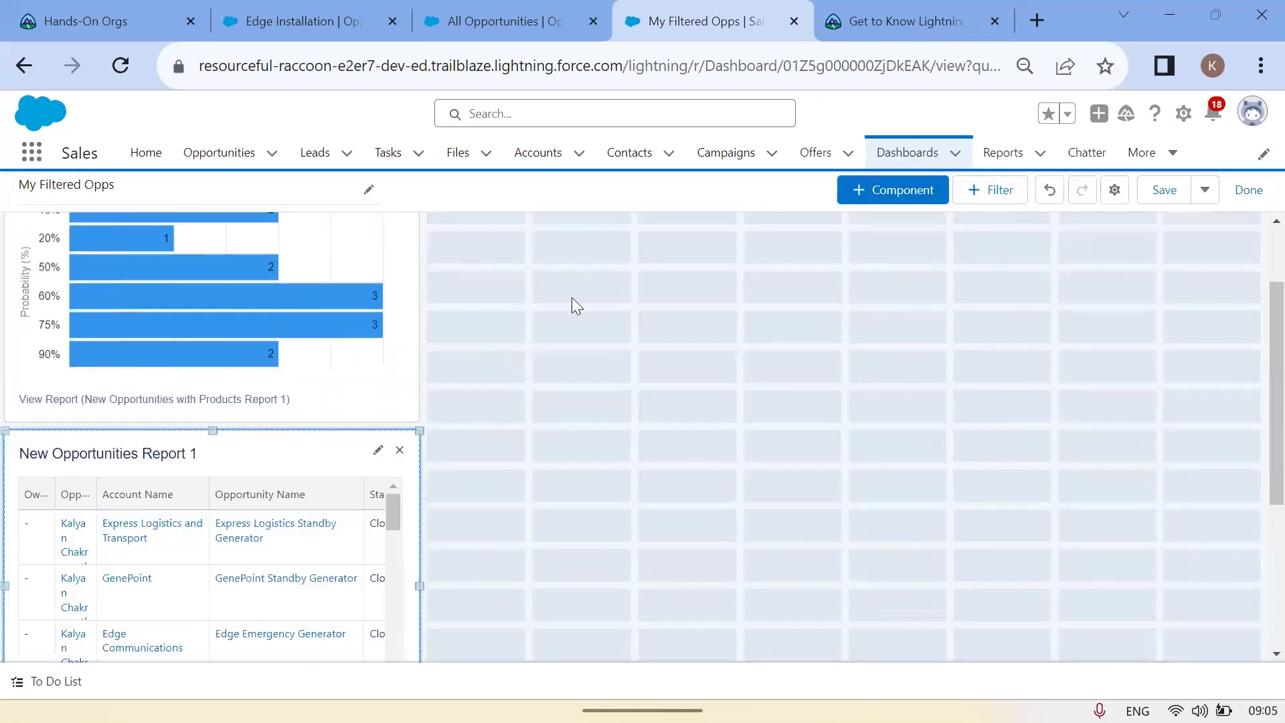
drag(304, 450, 761, 250)
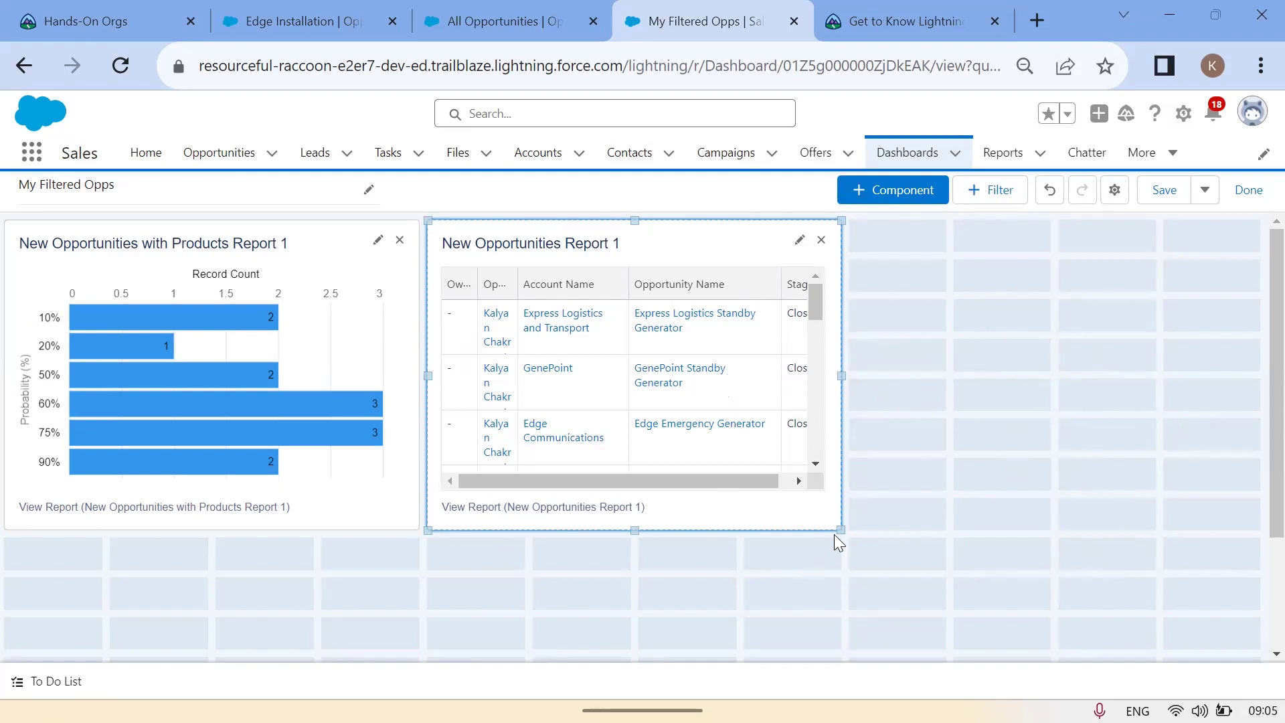
Shorten the New Opportunities Report 1 table component, and save the dashboard and finish editing
drag(841, 530, 757, 448)
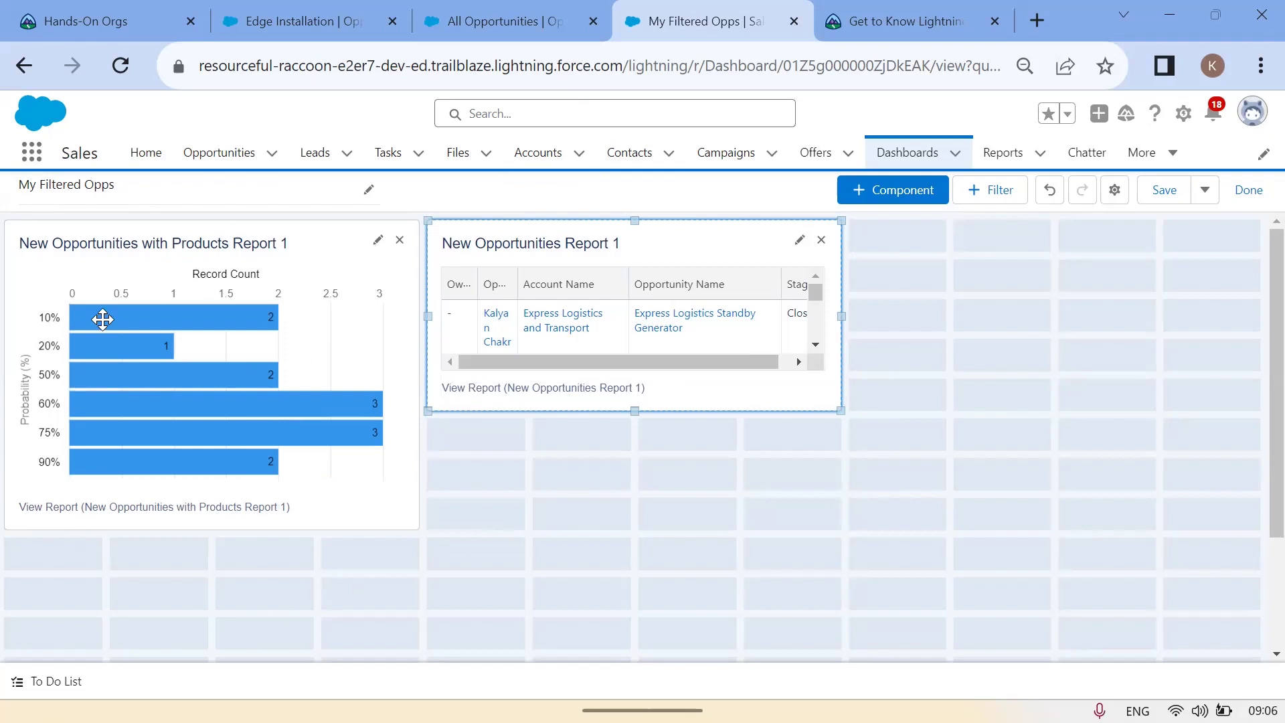
click(34, 282)
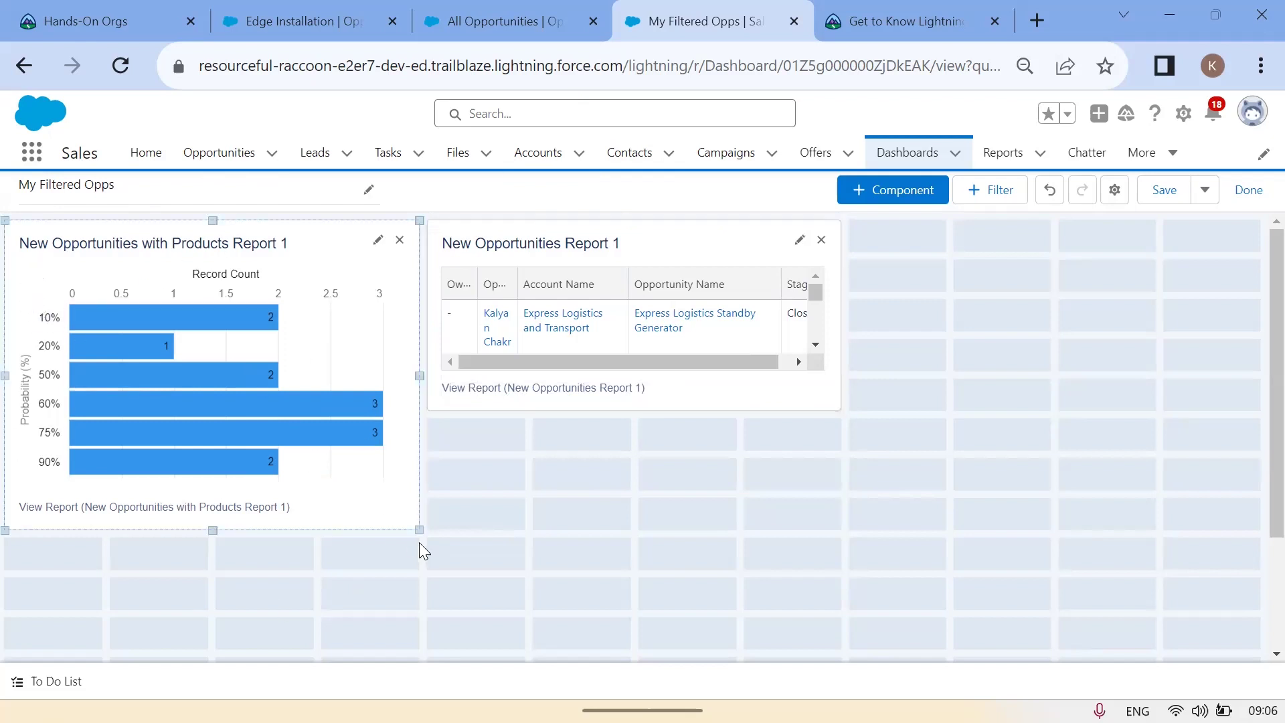
mouse_move(420, 530)
mouse_down()
mouse_move(360, 368)
mouse_move(436, 456)
mouse_move(413, 531)
mouse_up()
click(1174, 198)
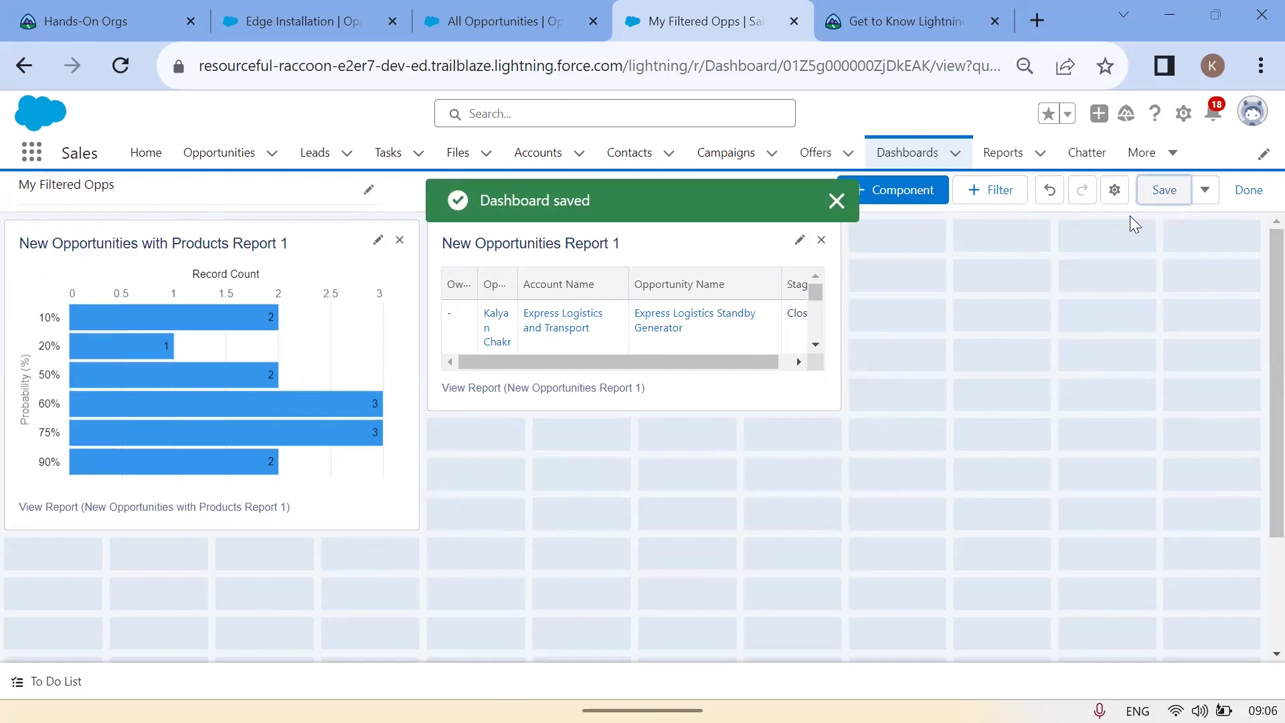
click(1249, 192)
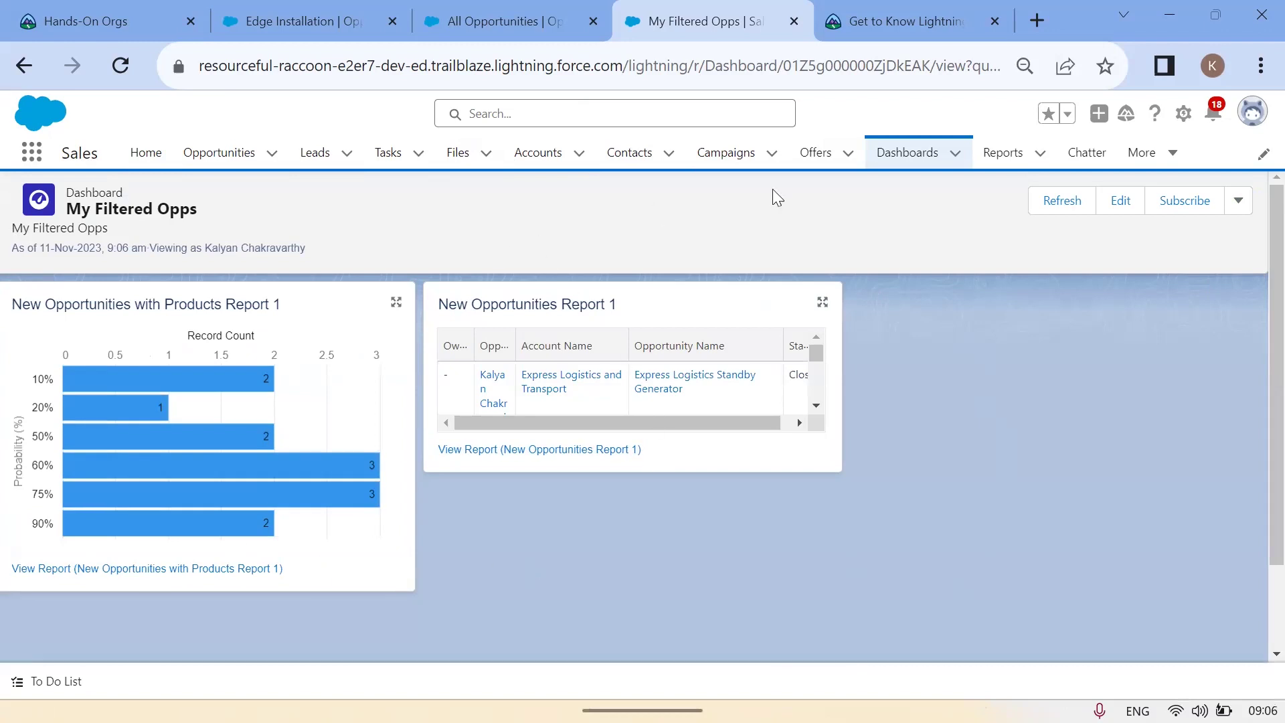
View New Opportunities with Products Report 1 from the recent reports, and reopen the My Filtered Opps dashboard
click(915, 160)
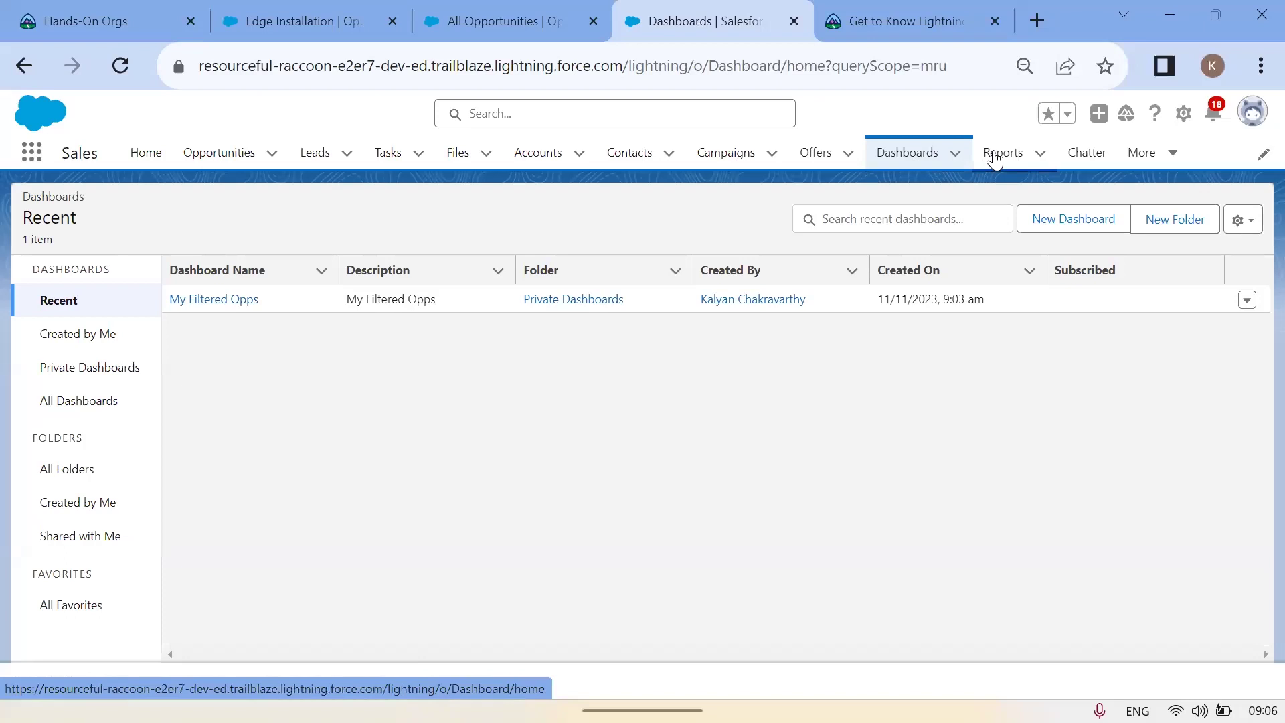
click(996, 160)
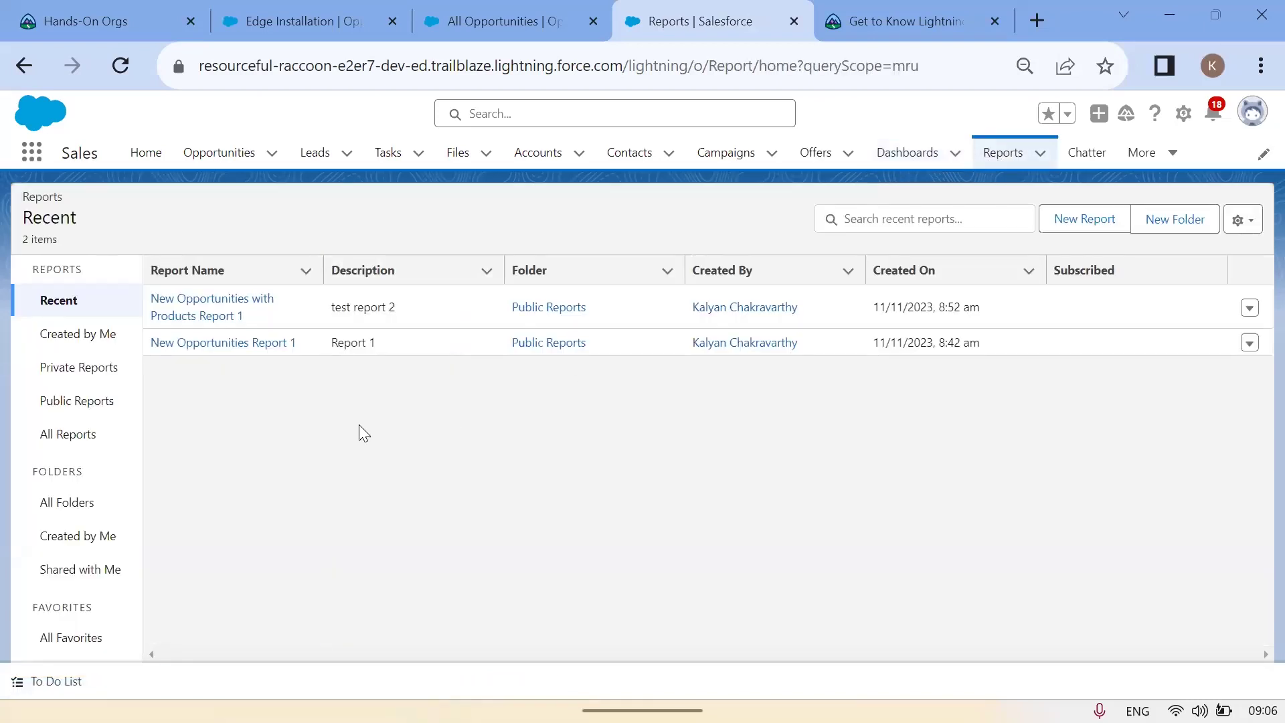
click(214, 320)
click(201, 316)
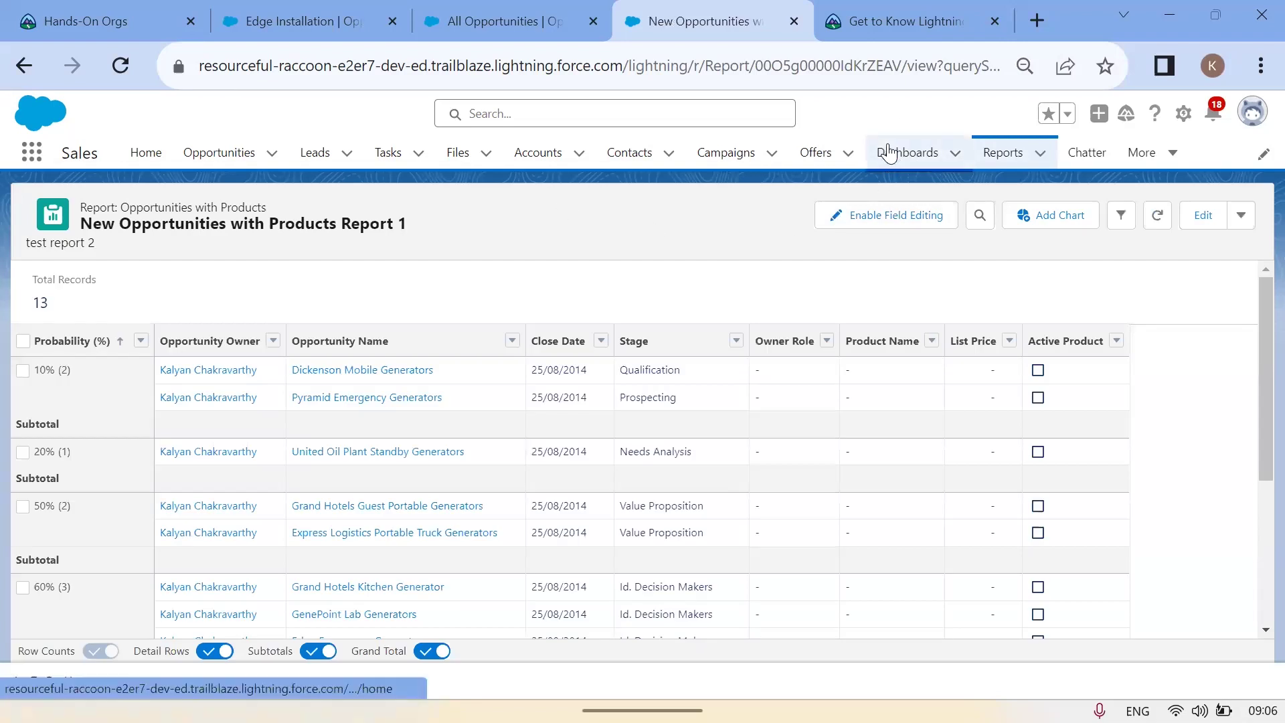
click(887, 154)
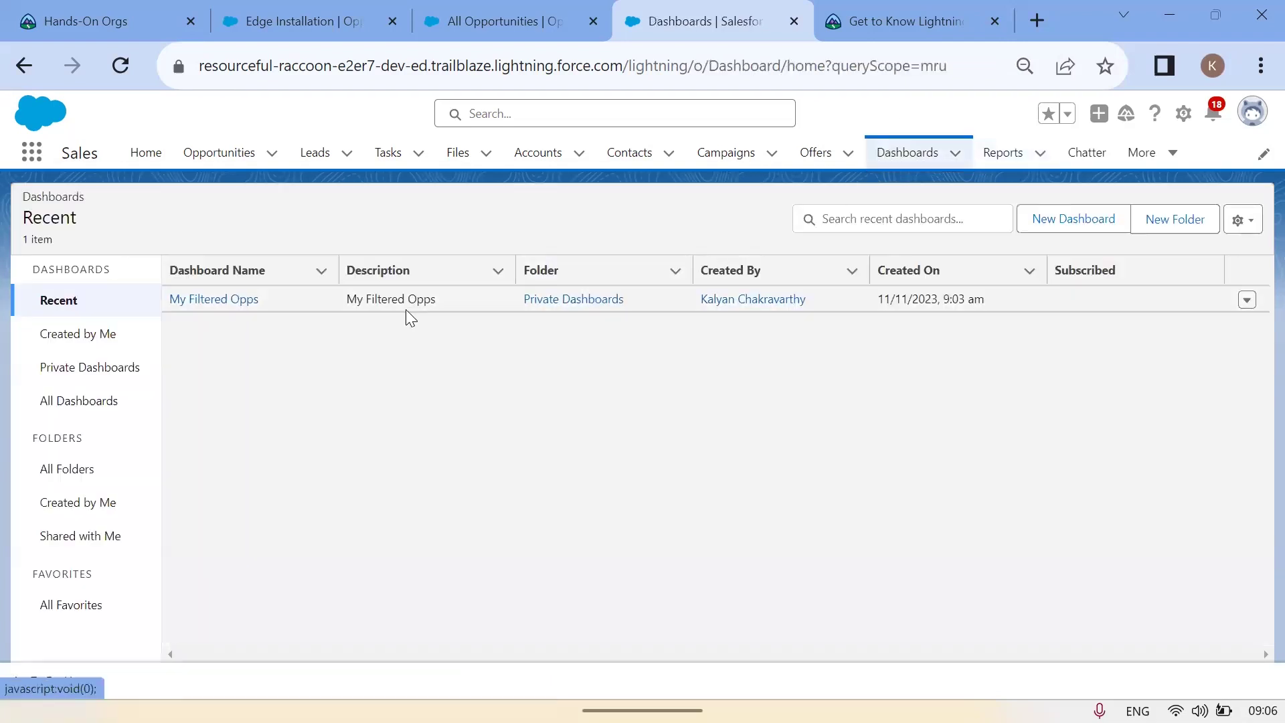
click(221, 307)
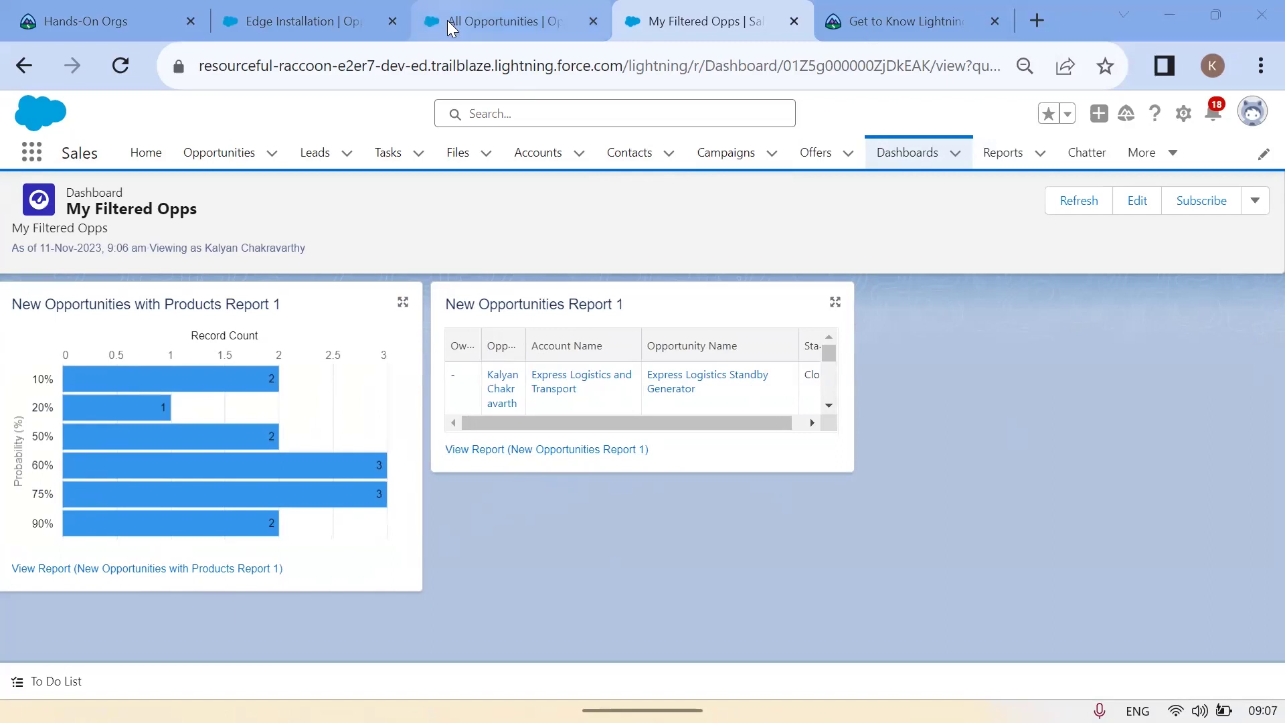
Read the "What Is a Dashboard?" section of the Trailhead unit, up to the sentence about each component's source report
click(865, 17)
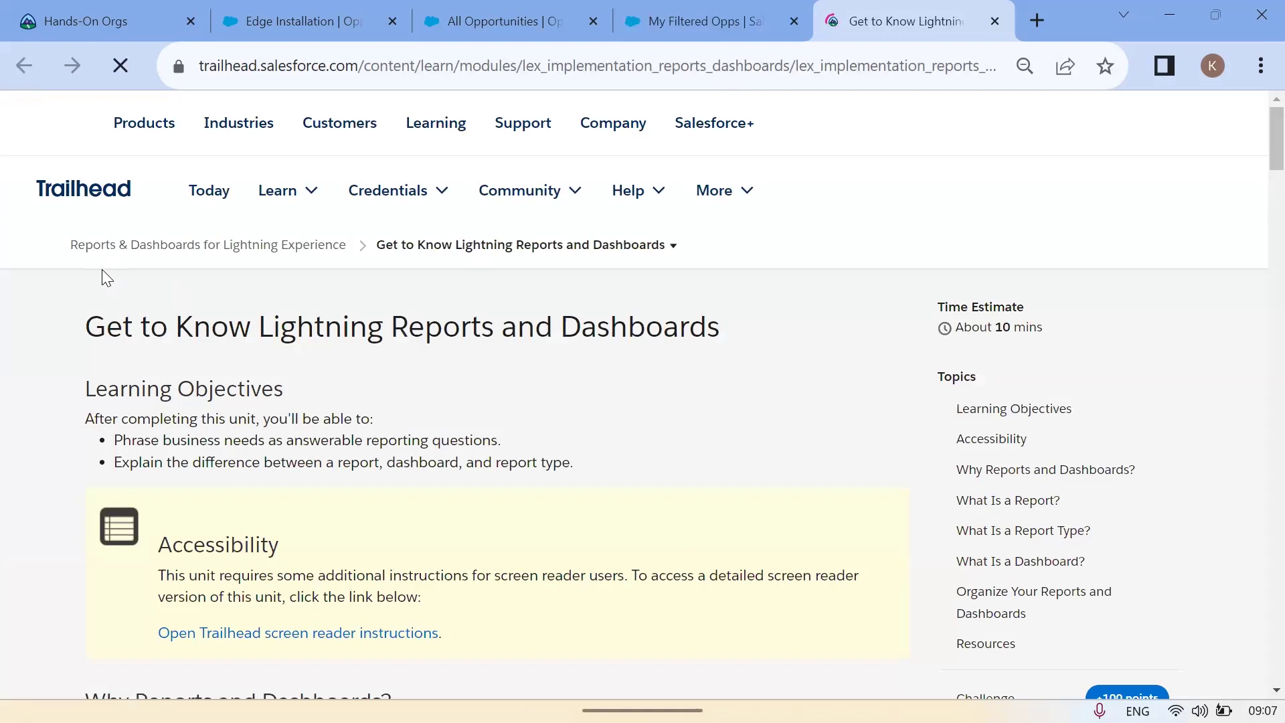
scroll(394, 395, down, 20)
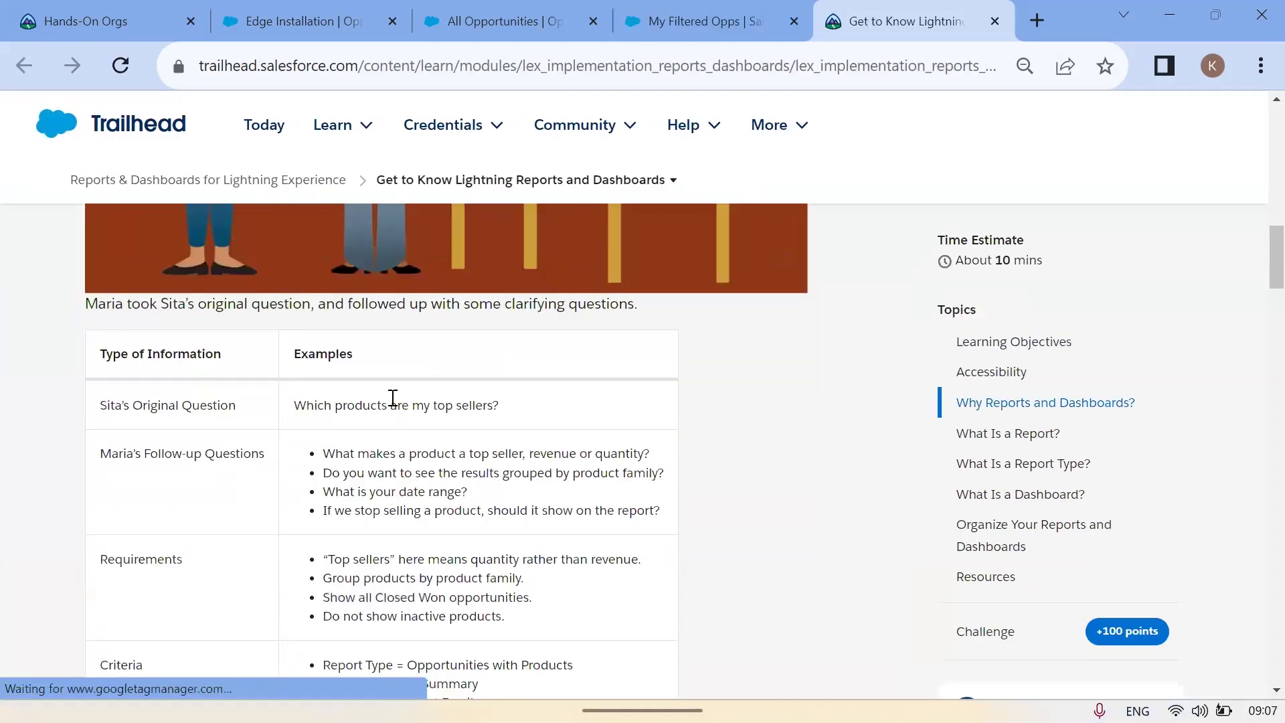
scroll(391, 396, down, 10)
scroll(386, 402, up, 12)
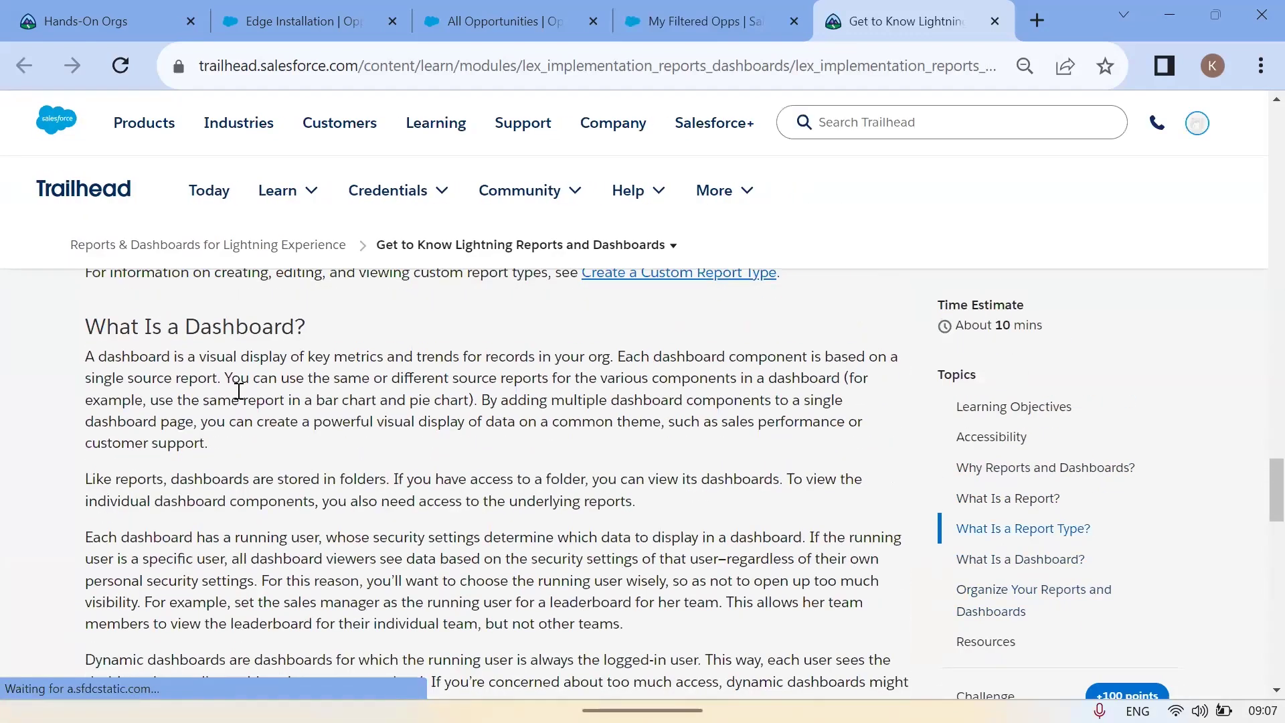
drag(94, 358, 569, 375)
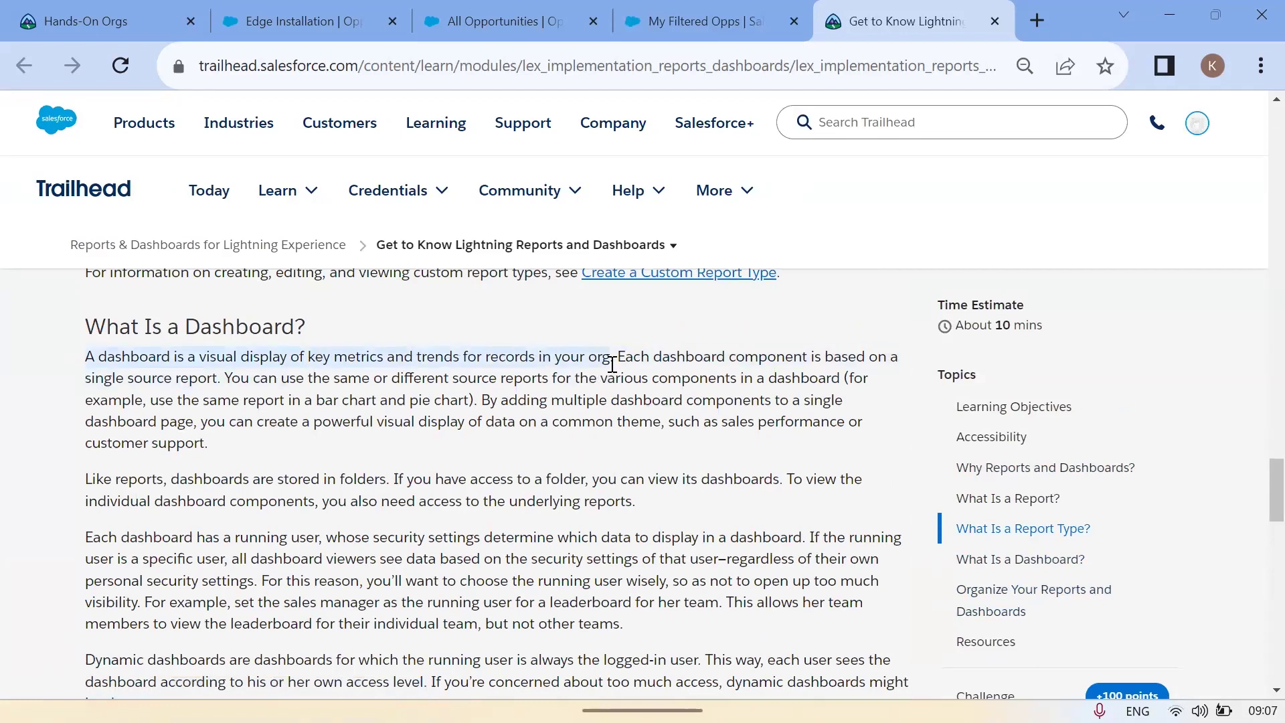
click(726, 379)
drag(620, 355, 899, 357)
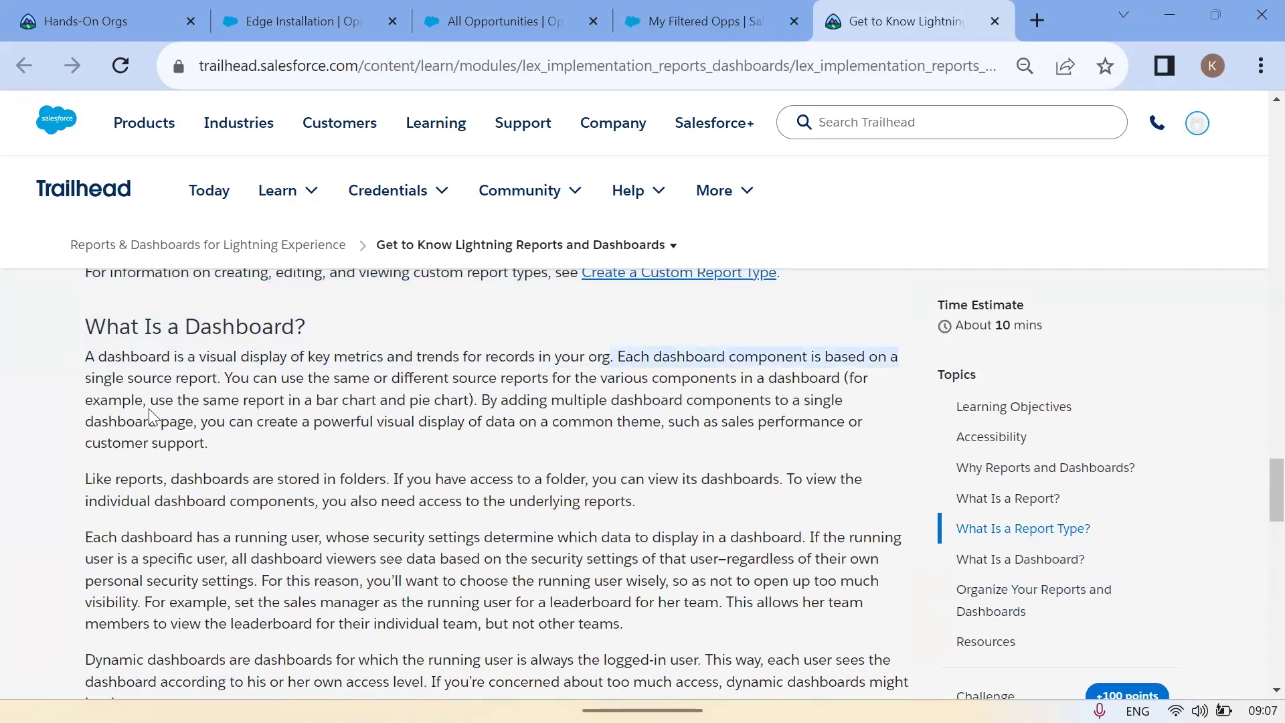
drag(87, 387, 208, 381)
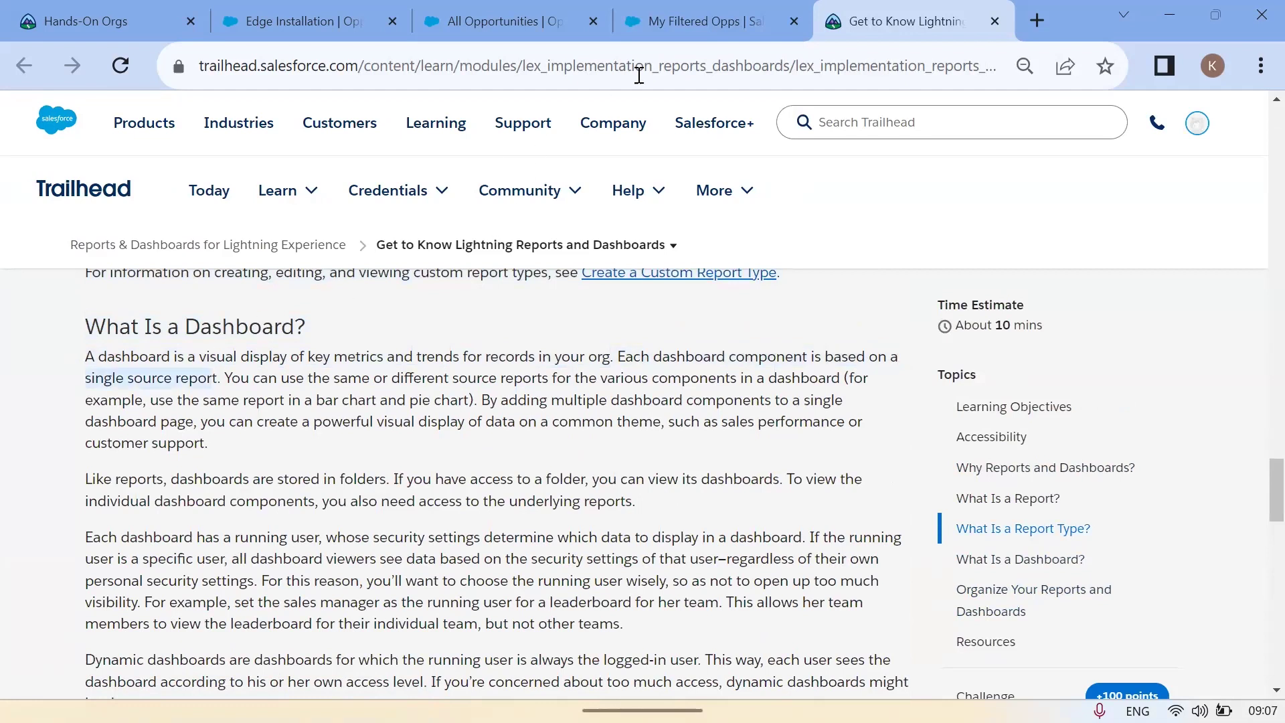
Examine the My Filtered Opps components, and read Trailhead's sentence on using the same or different source reports in a dashboard
click(703, 21)
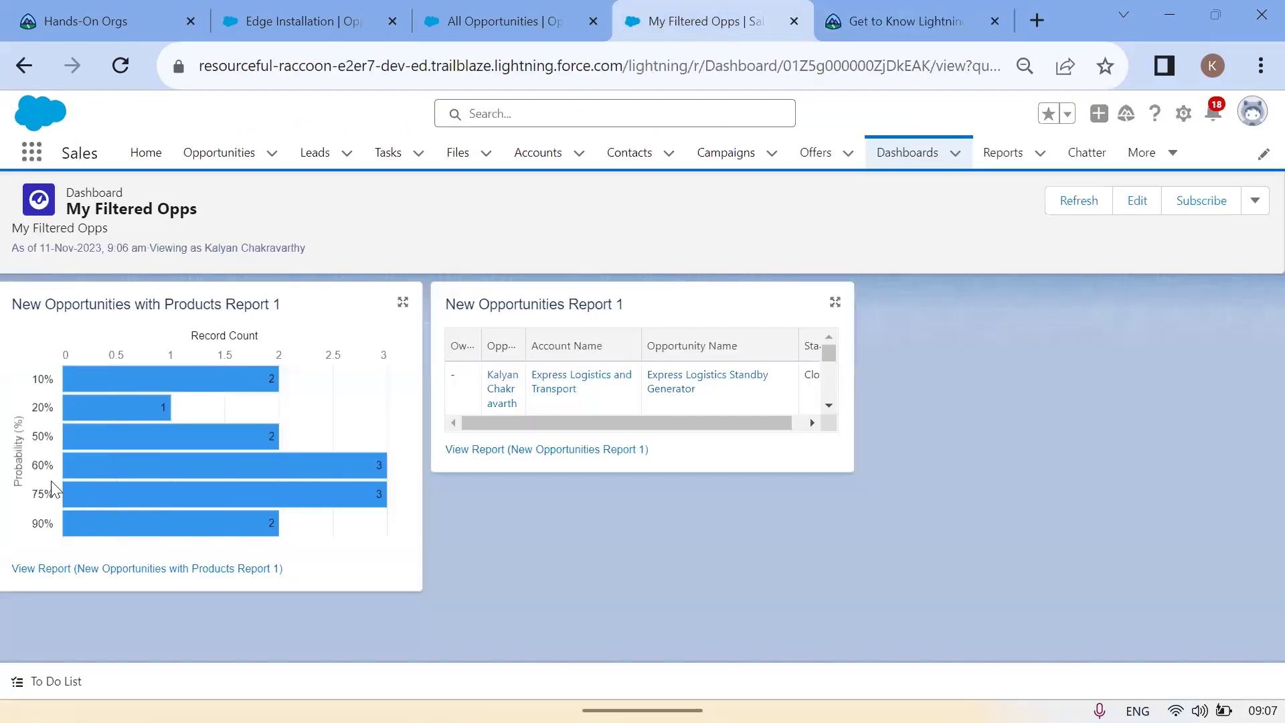
drag(520, 346, 537, 392)
drag(624, 304, 436, 304)
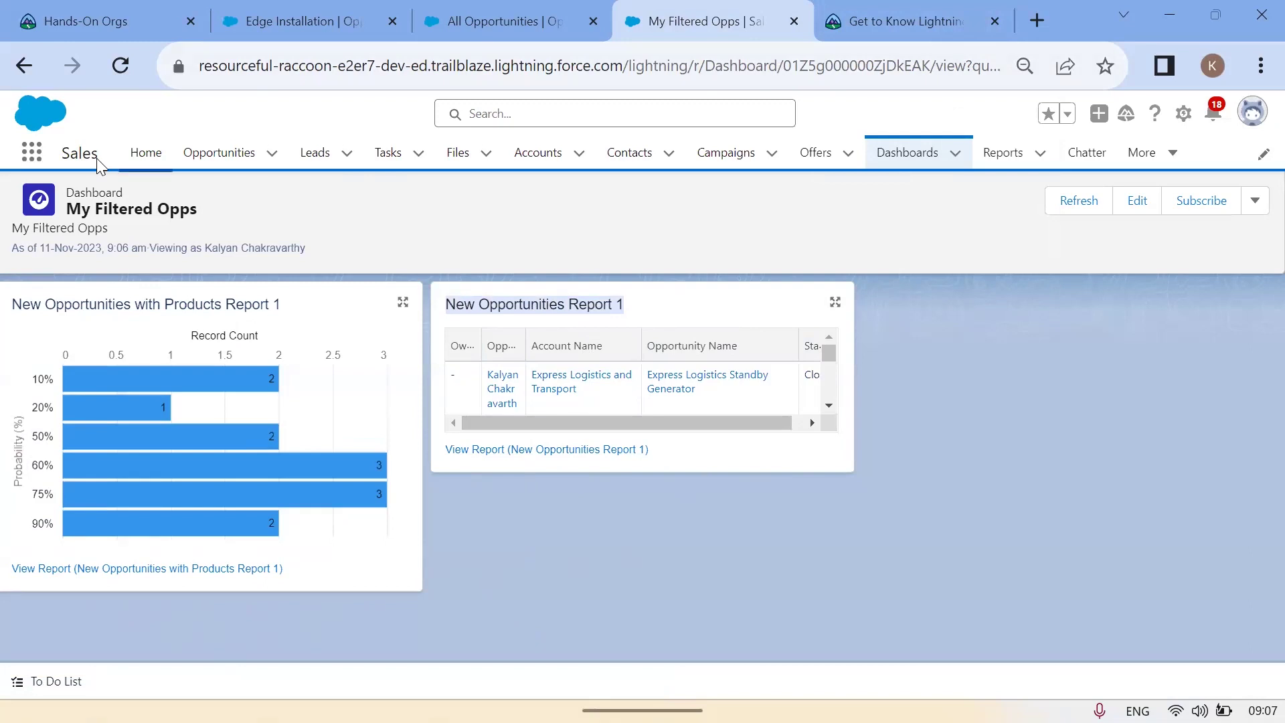
click(897, 8)
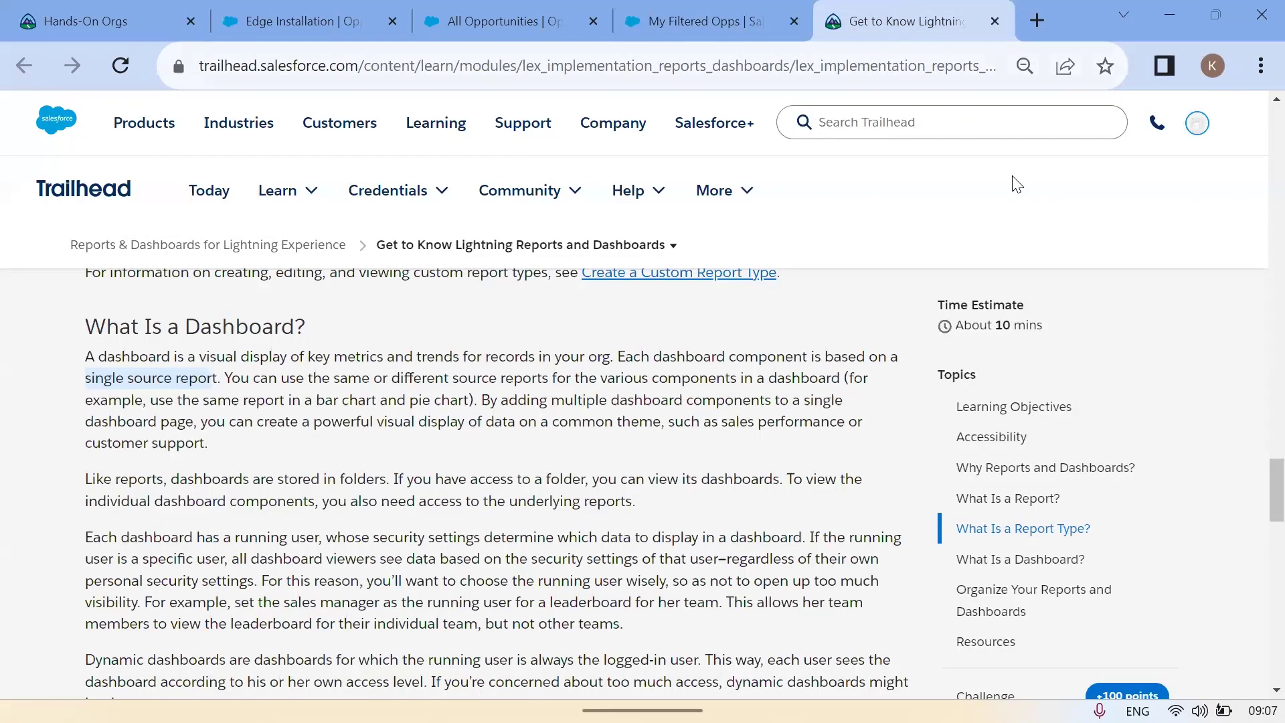
drag(227, 378, 847, 386)
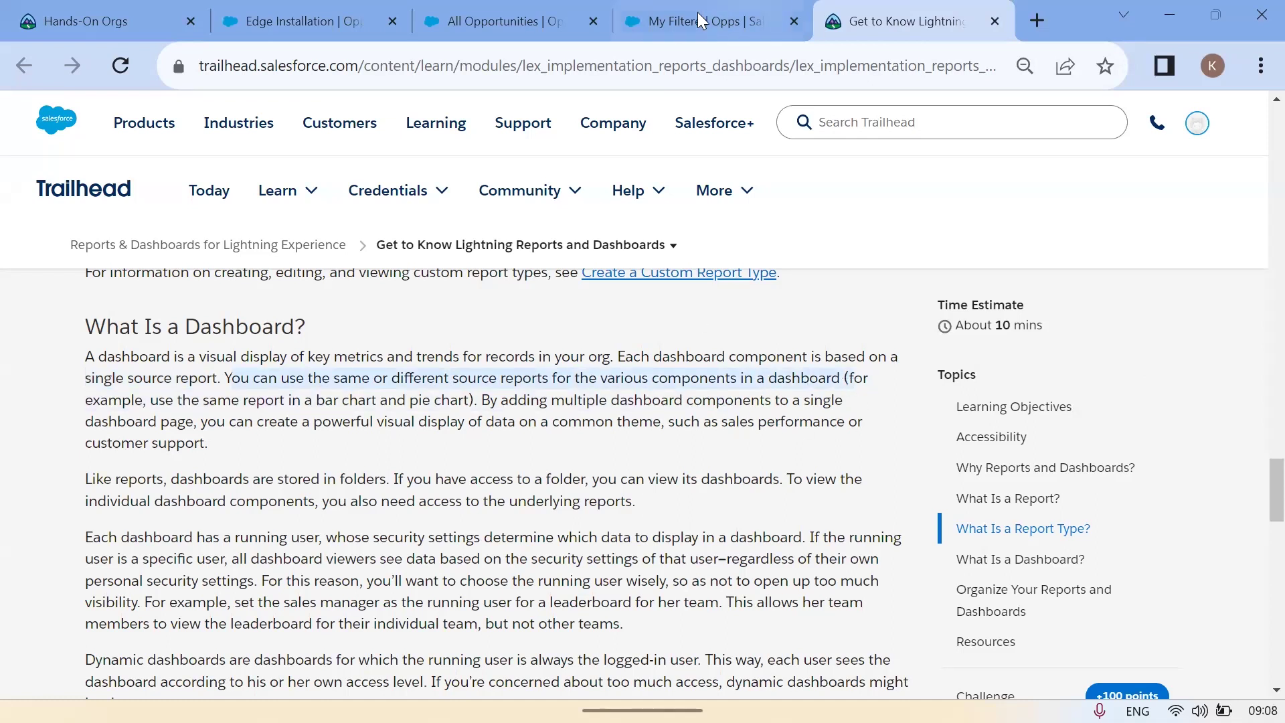
Add a donut chart of New Opportunities with Products Report 1 to the My Filtered Opps dashboard, save it and finish editing
click(639, 20)
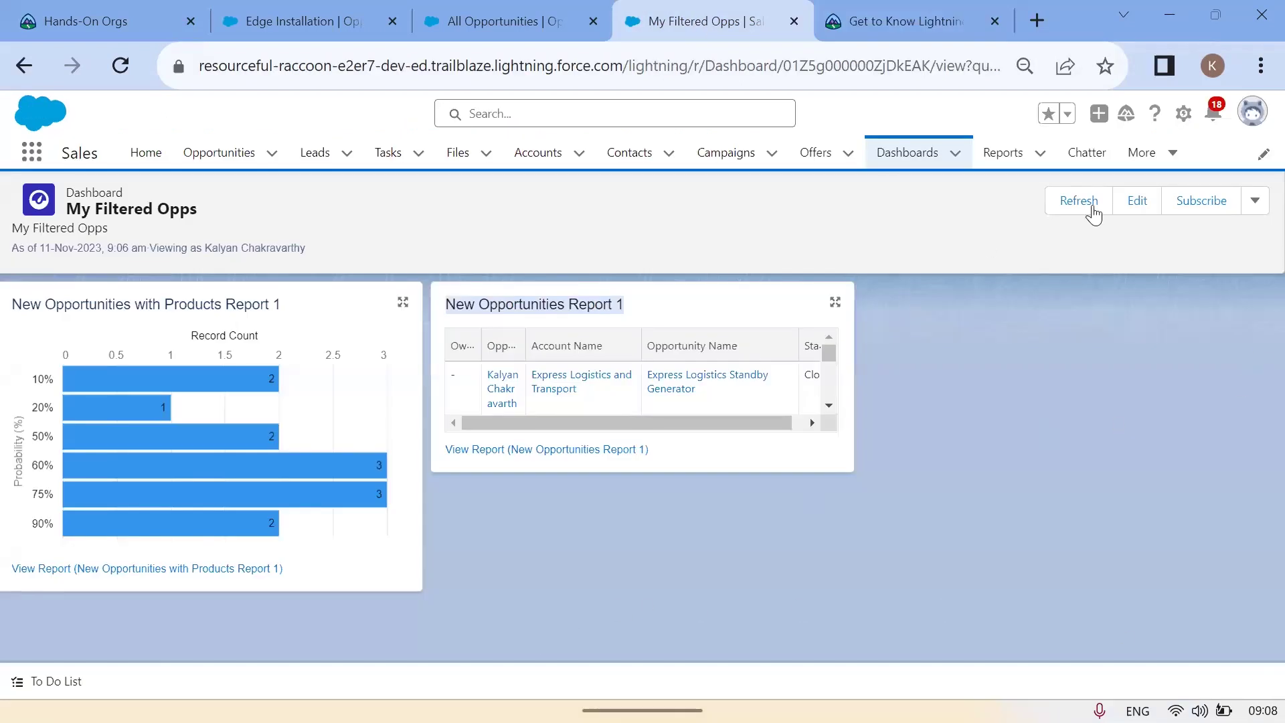
click(1142, 210)
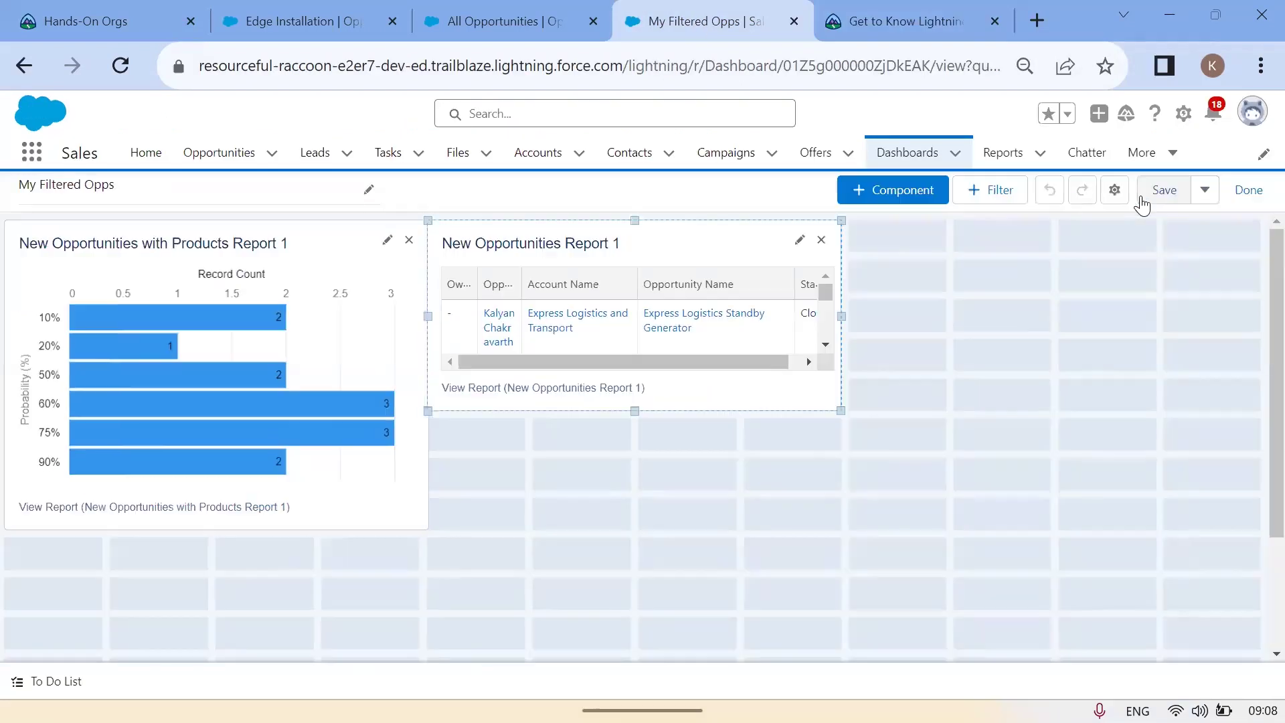
click(876, 191)
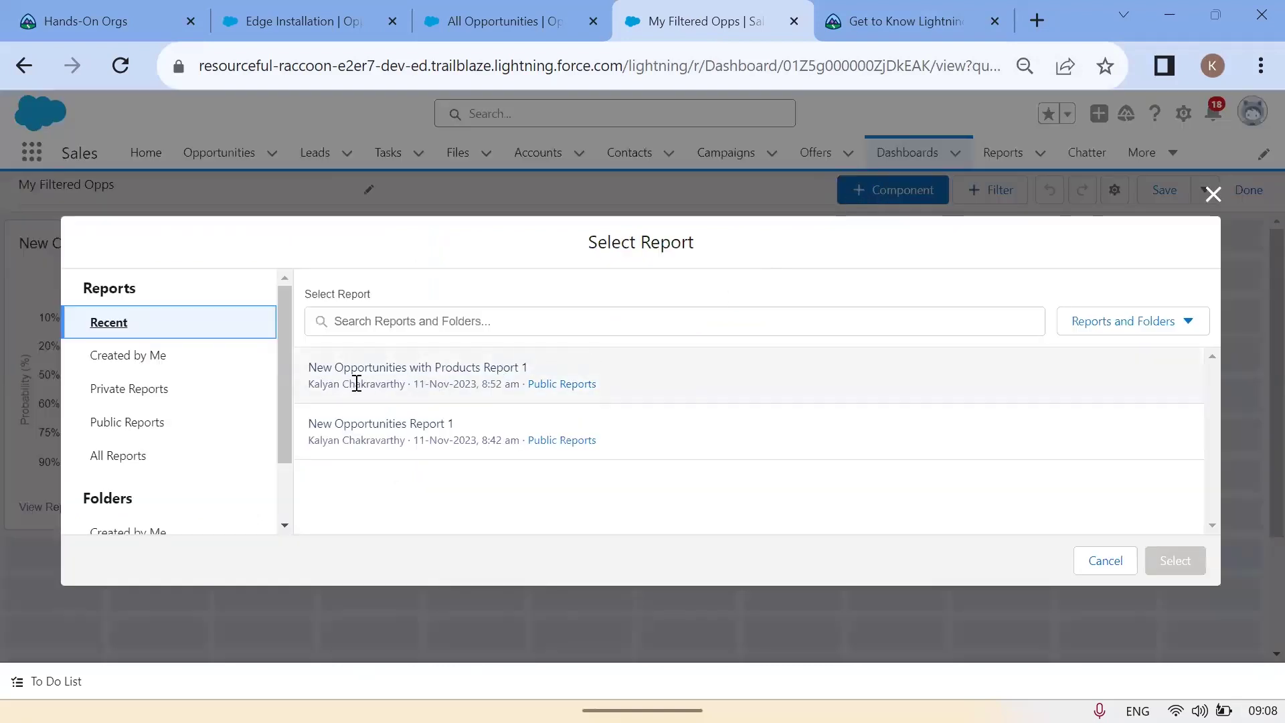
click(382, 375)
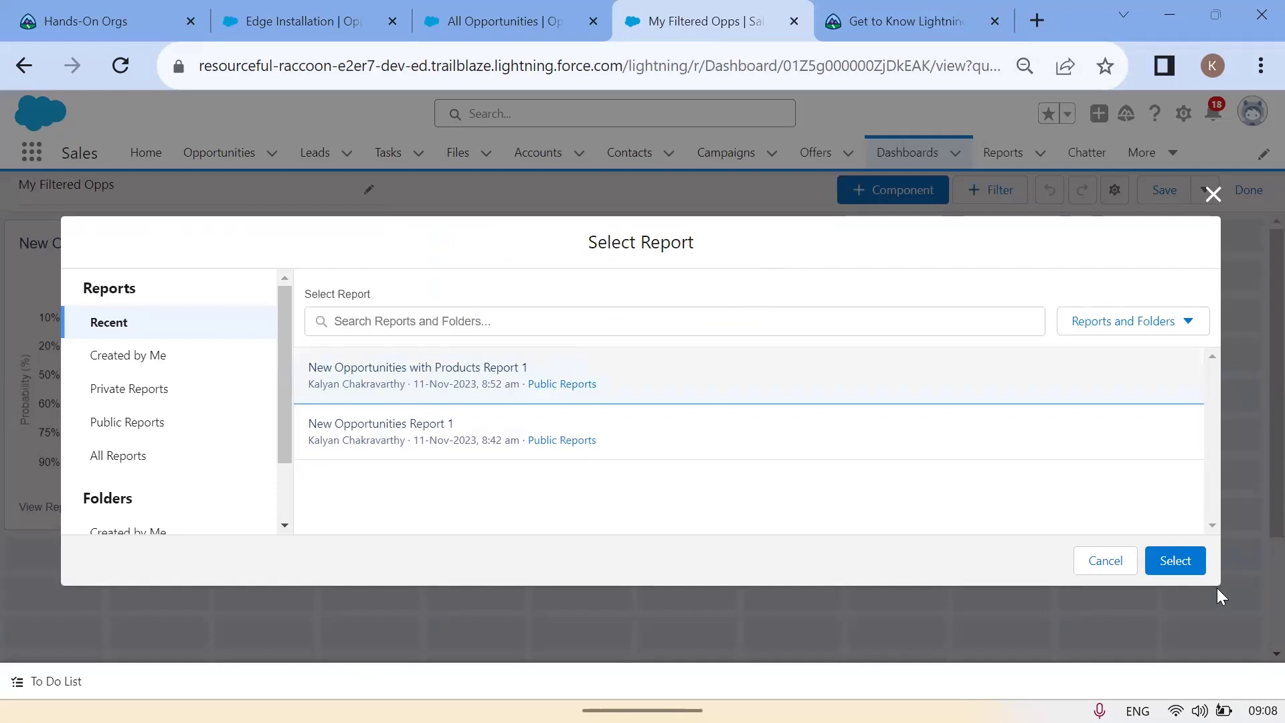
click(1177, 560)
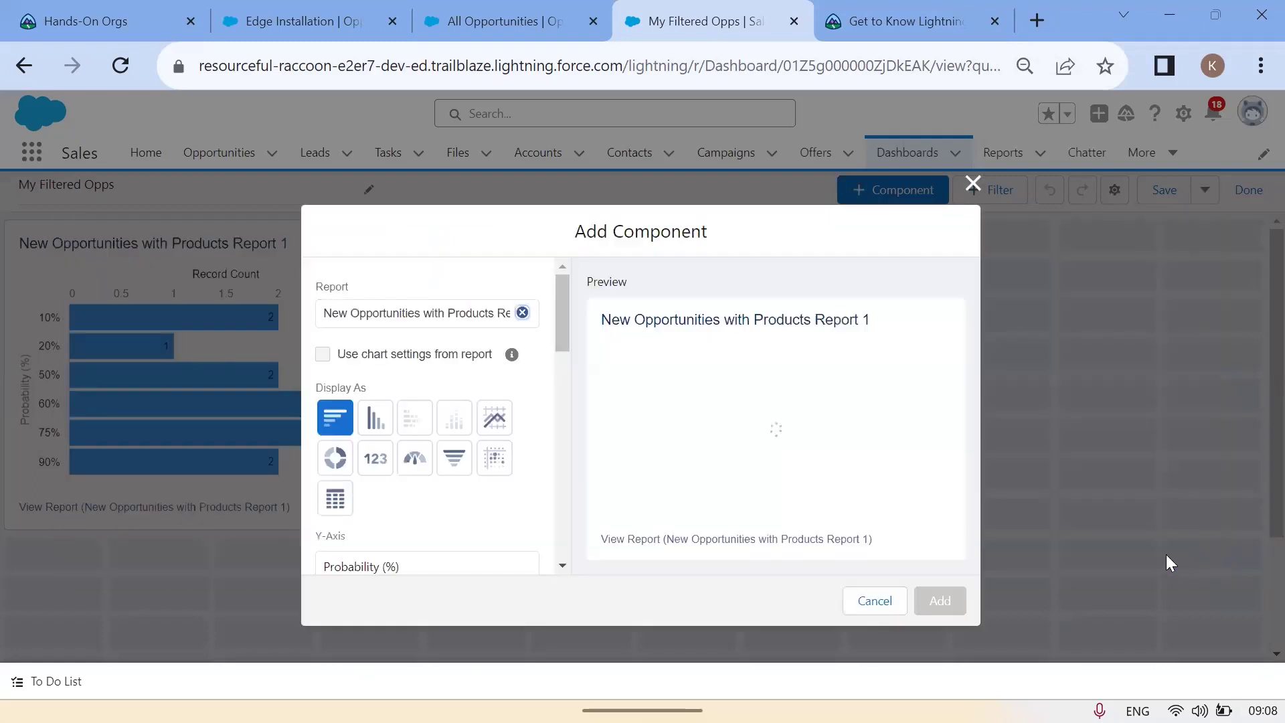
click(336, 458)
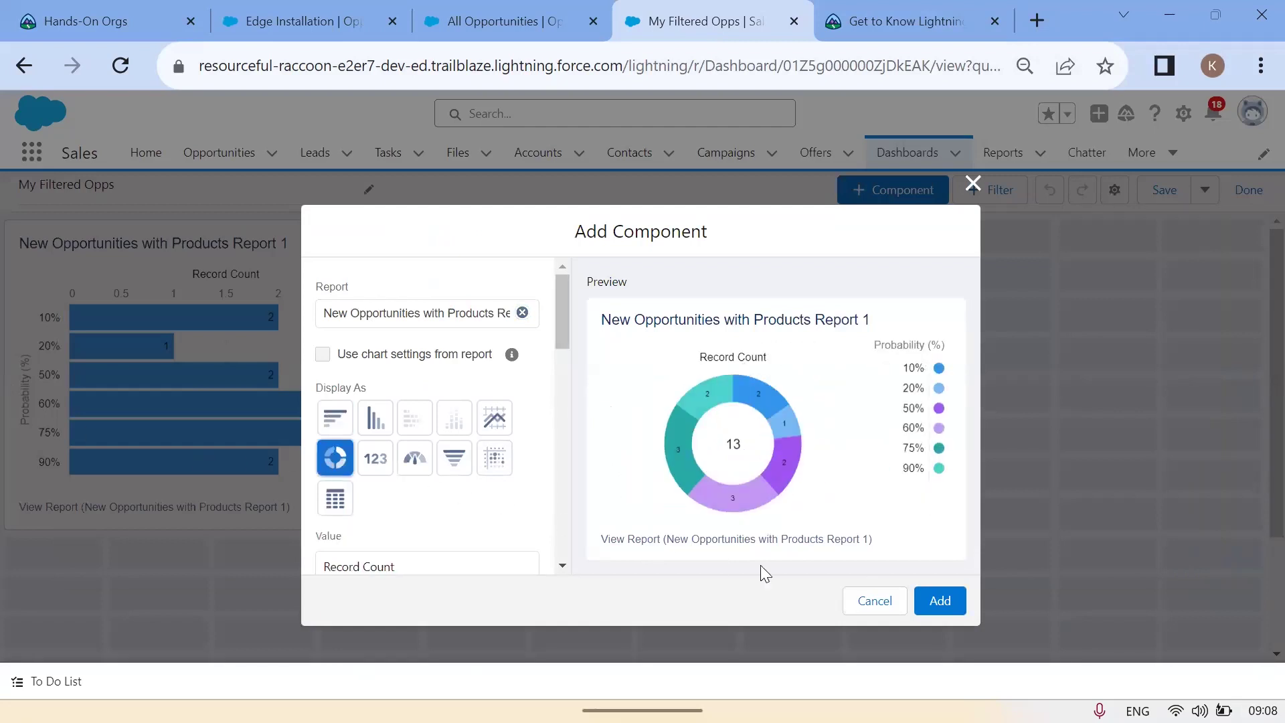
click(940, 602)
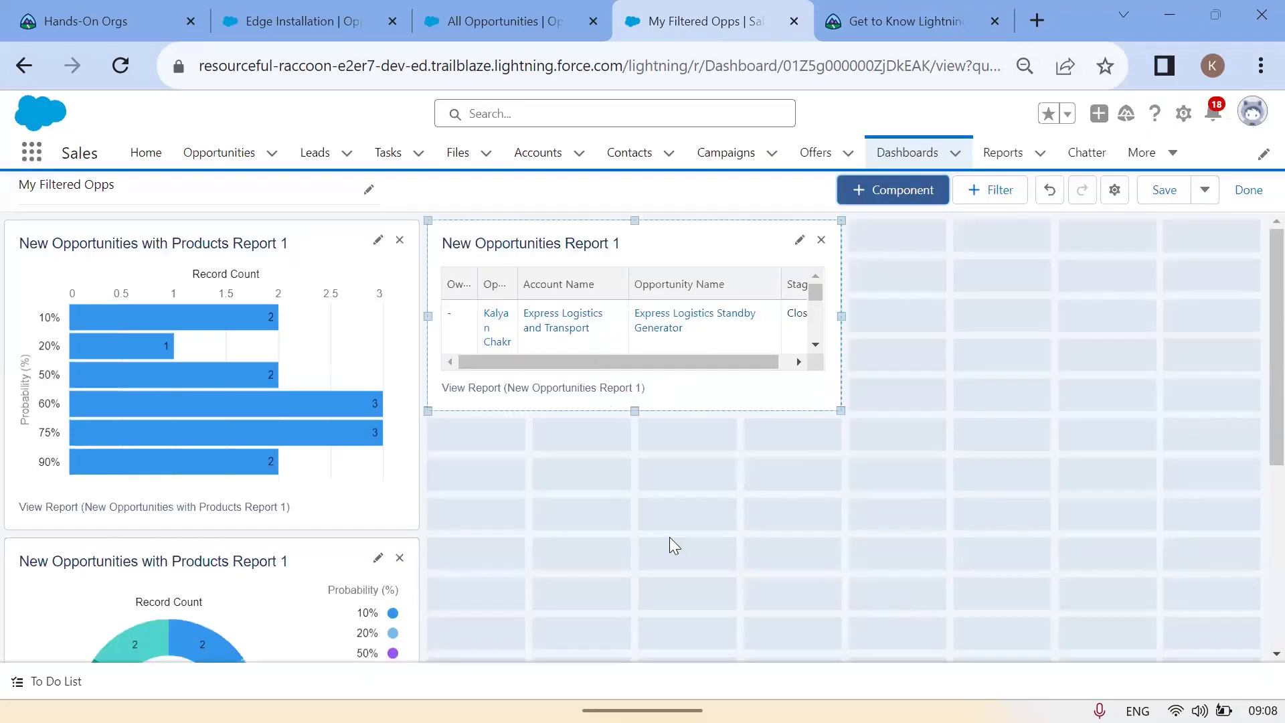
click(1146, 195)
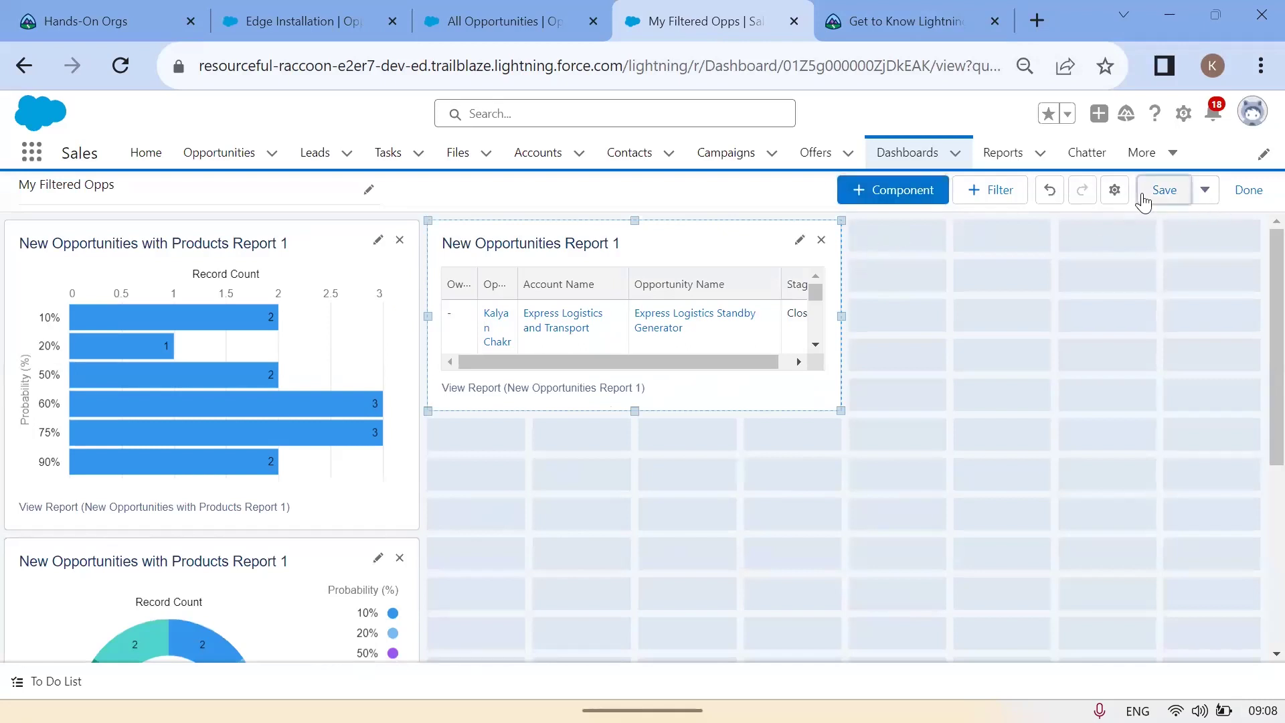
click(1249, 193)
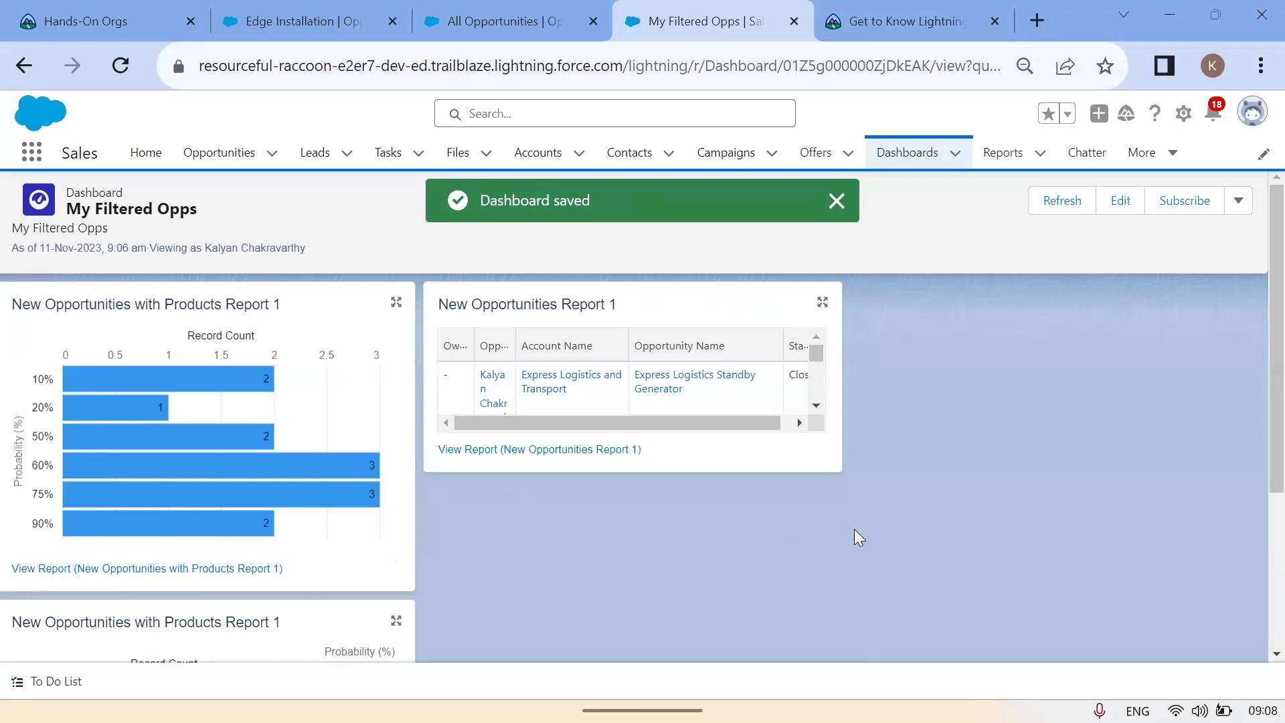
Open the Salesforce reports list in a separate browser tab and view the recent reports
click(887, 9)
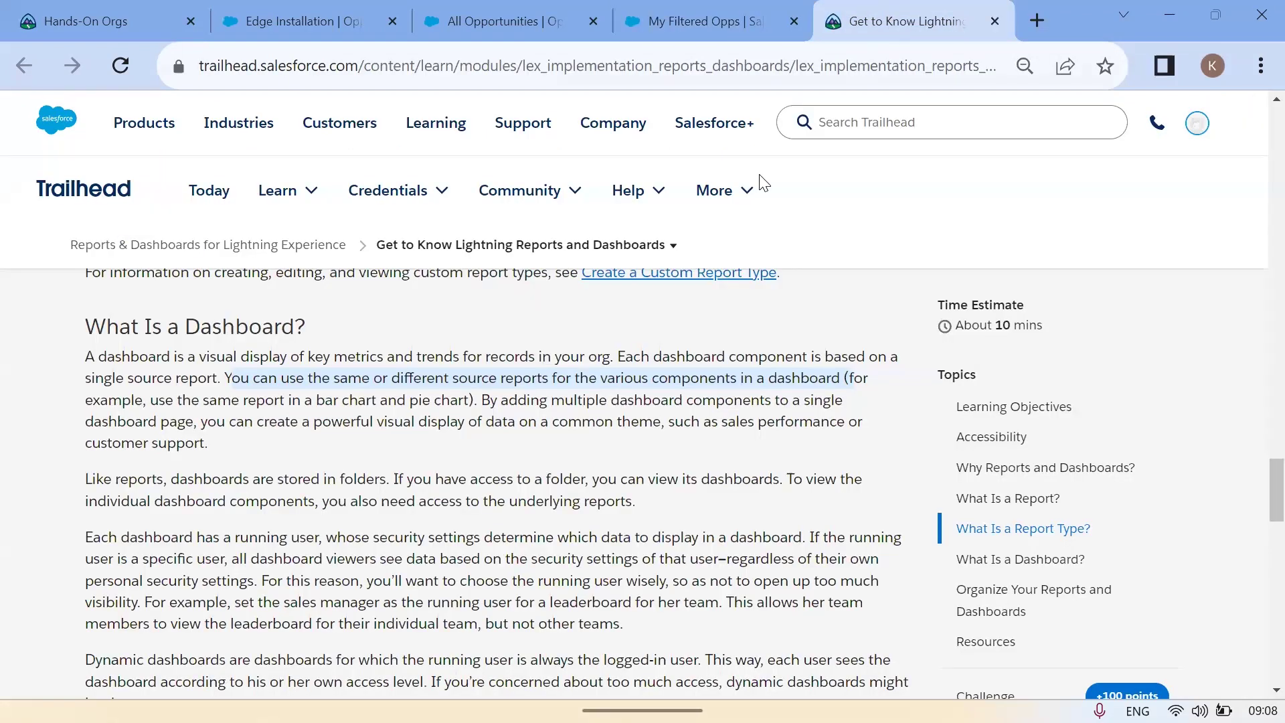
click(687, 17)
right_click(1003, 156)
click(1034, 163)
click(770, 17)
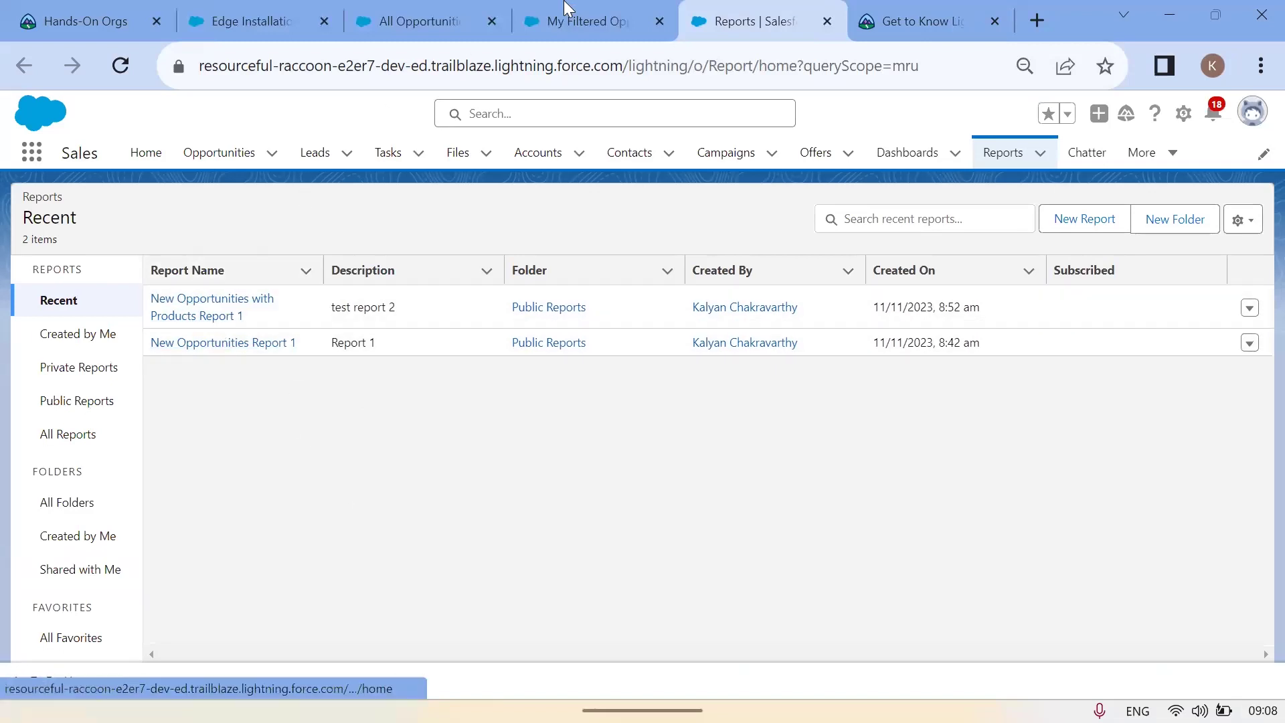
Return to the My Filtered Opps dashboard and examine its bar chart and donut chart
click(593, 20)
scroll(321, 415, down, 3)
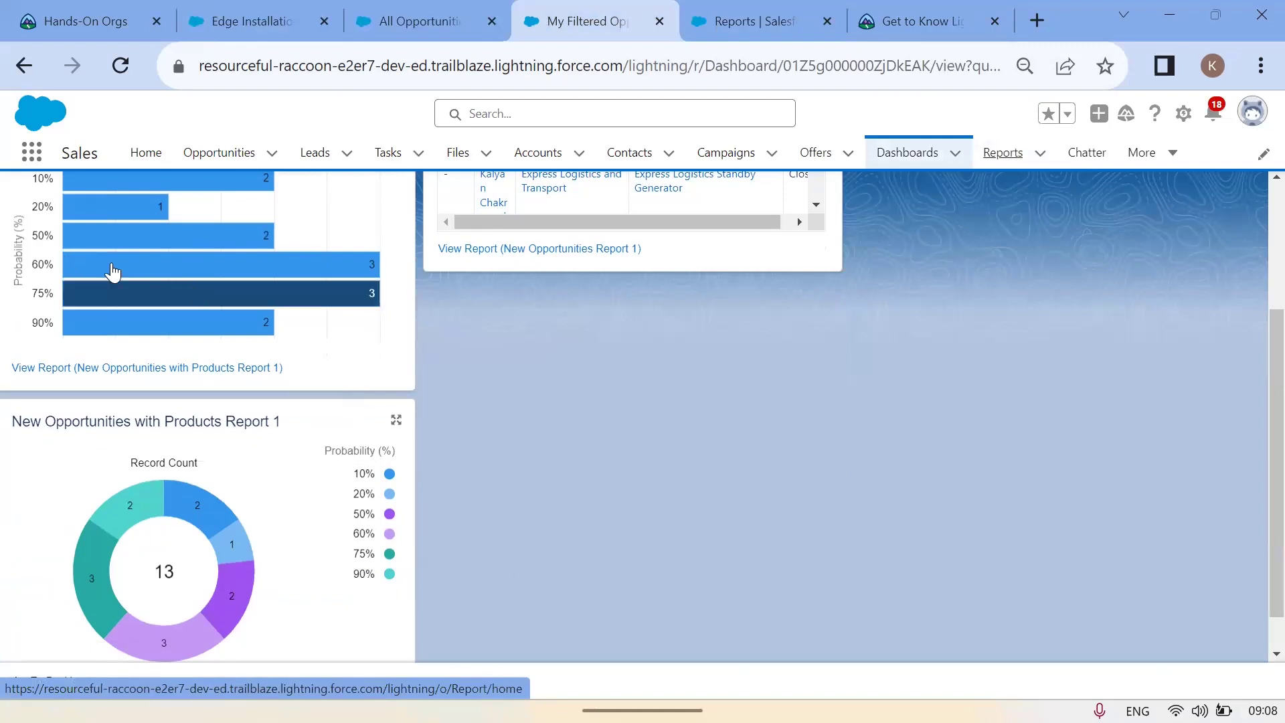
scroll(331, 395, up, 3)
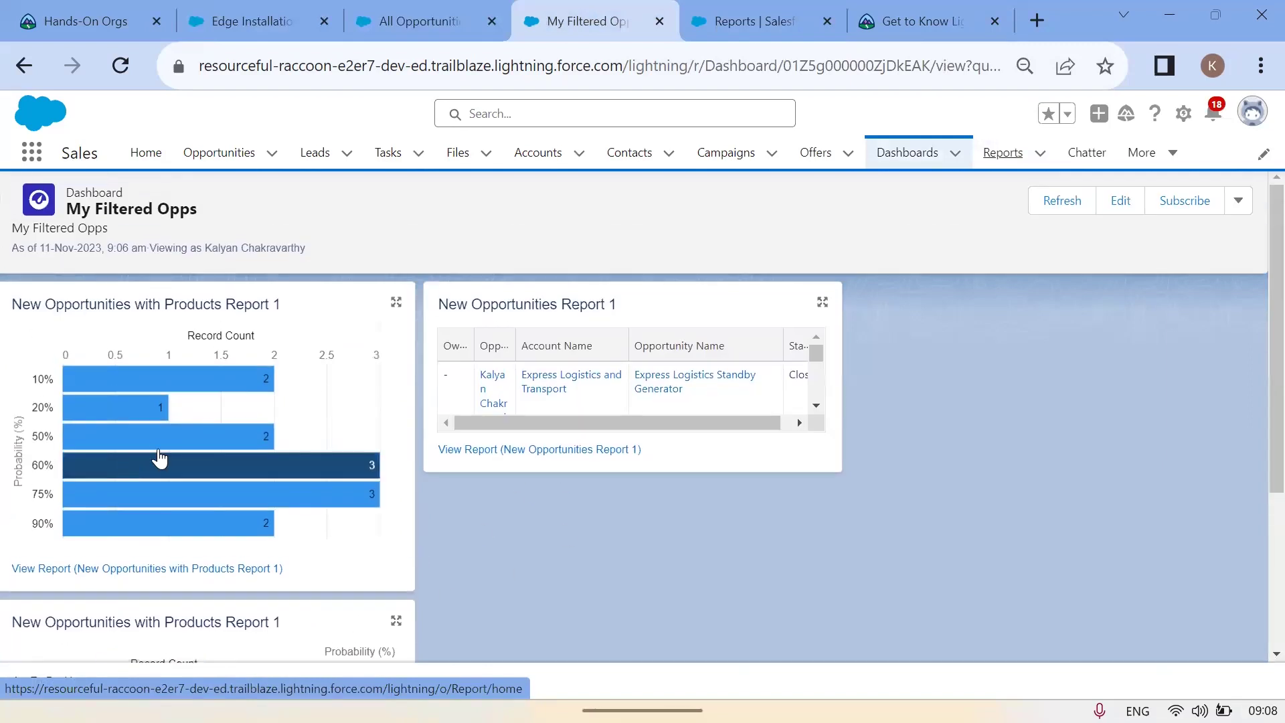
scroll(536, 489, down, 3)
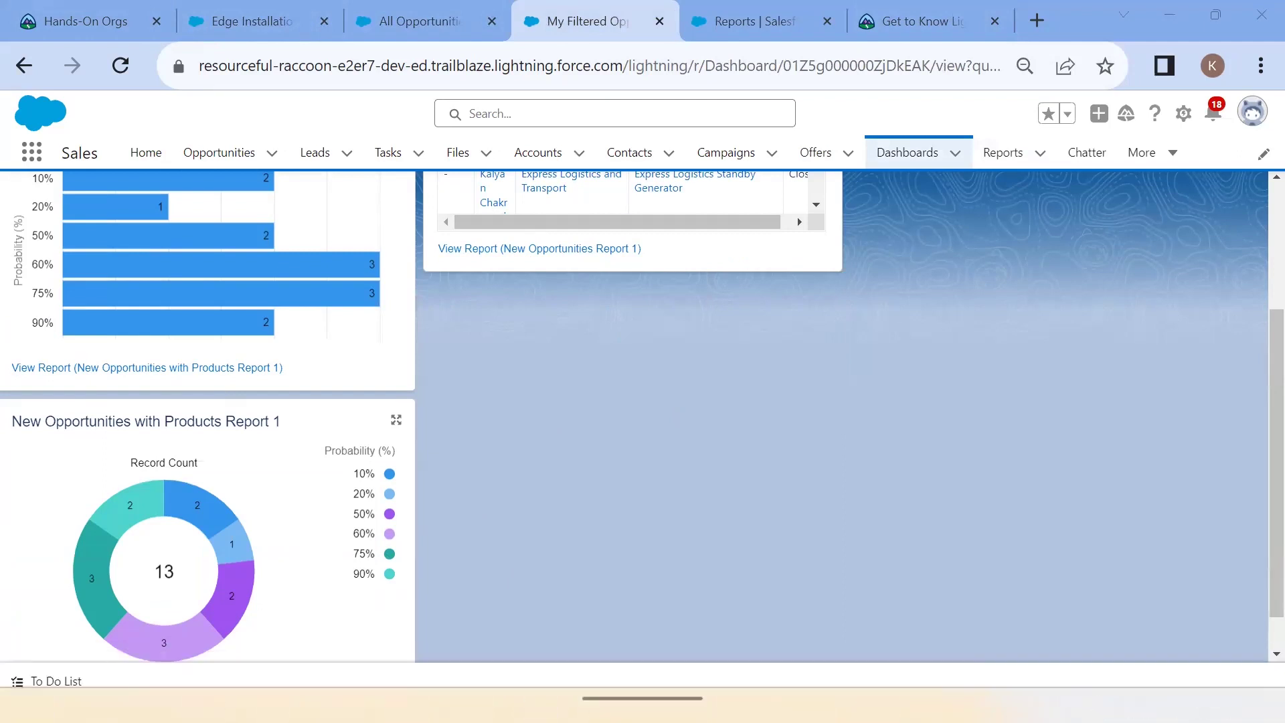
key(alt+Tab)
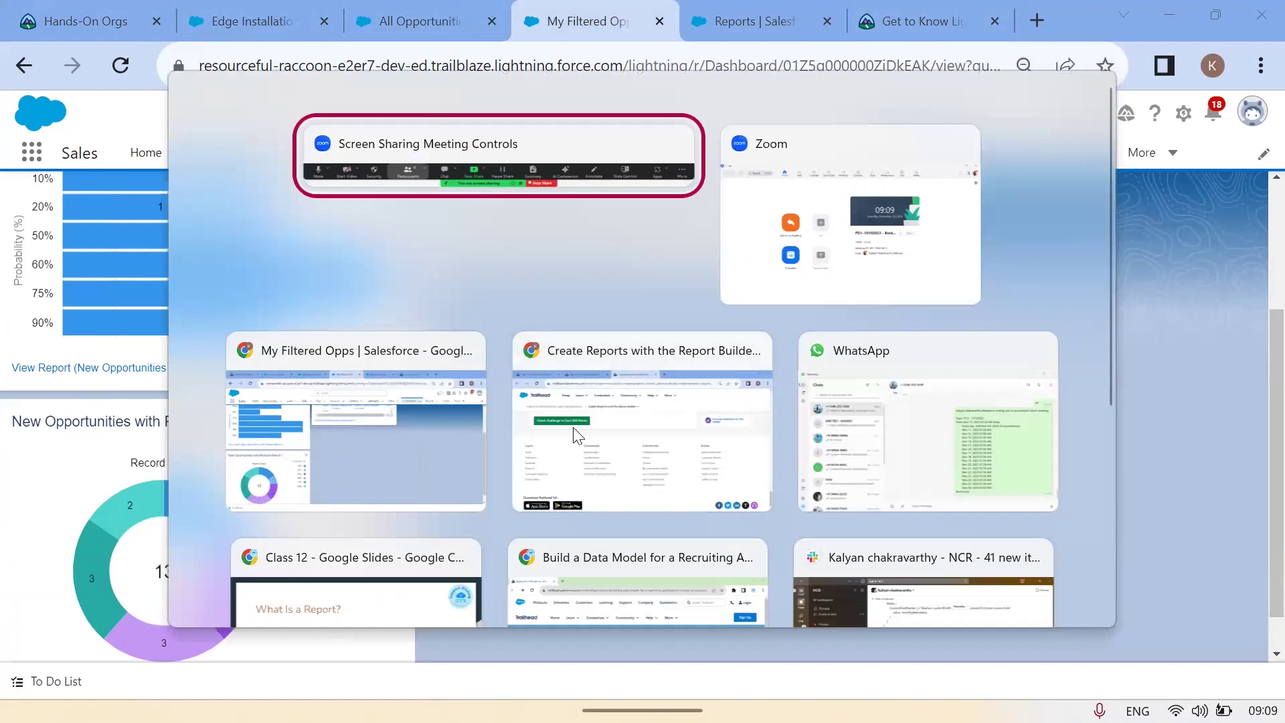
click(387, 453)
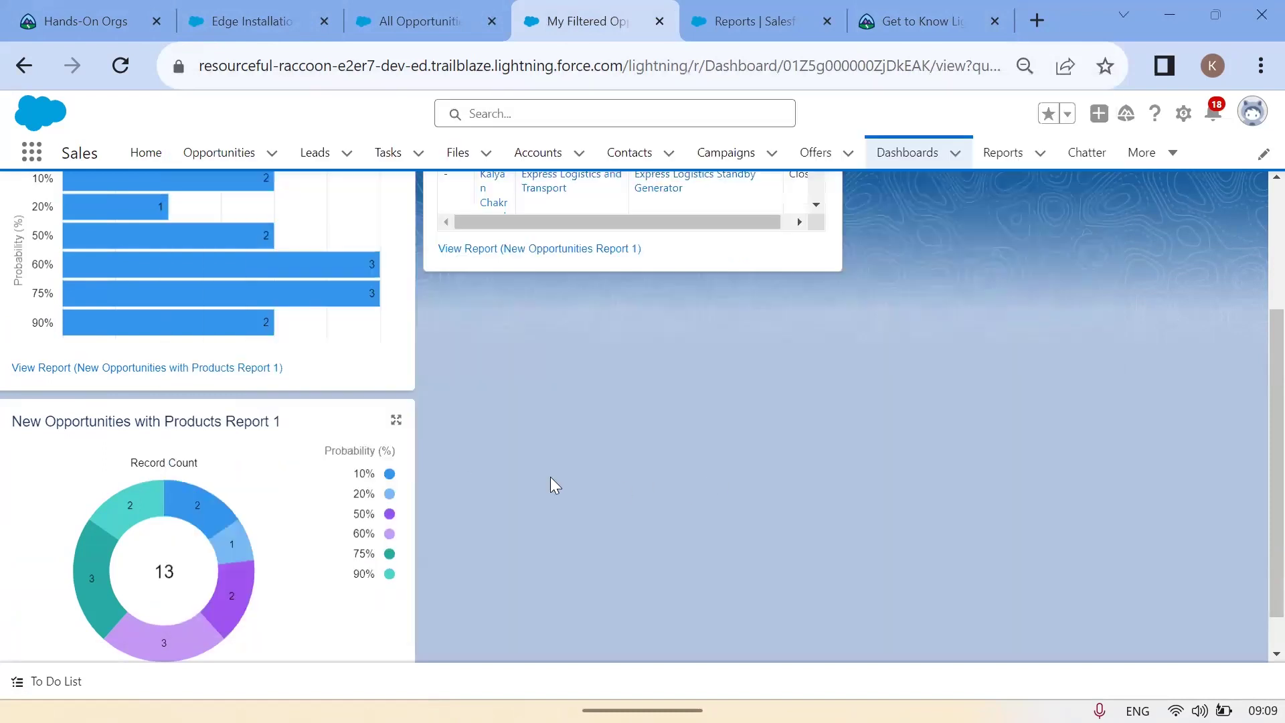
View the recent reports in the dashboard's browser tab, and reopen My Filtered Opps from the recent dashboards
click(1016, 159)
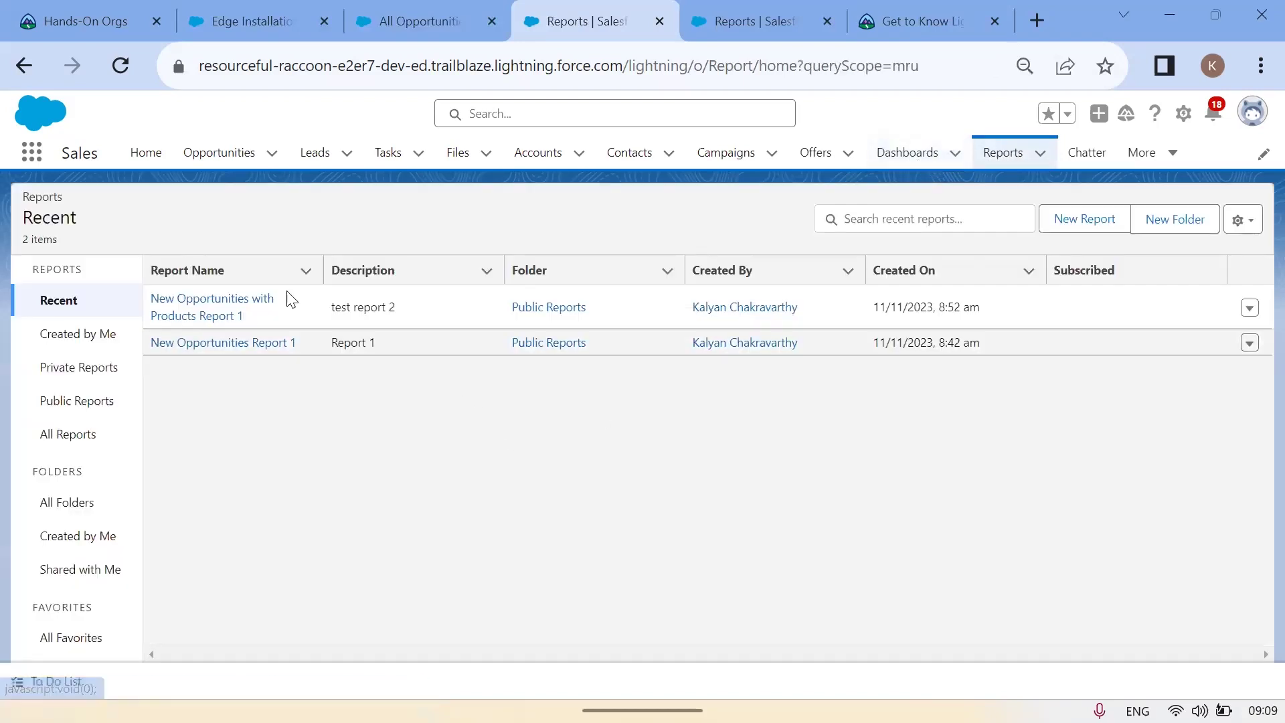
click(916, 163)
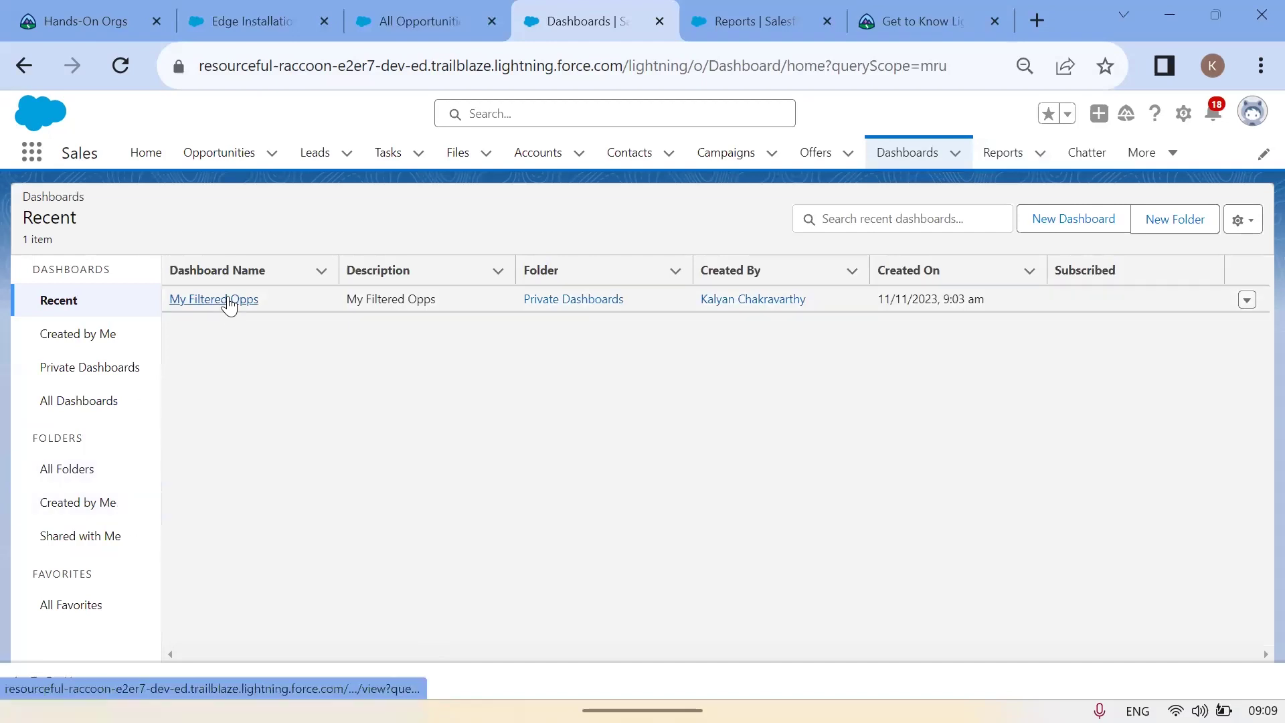
click(233, 295)
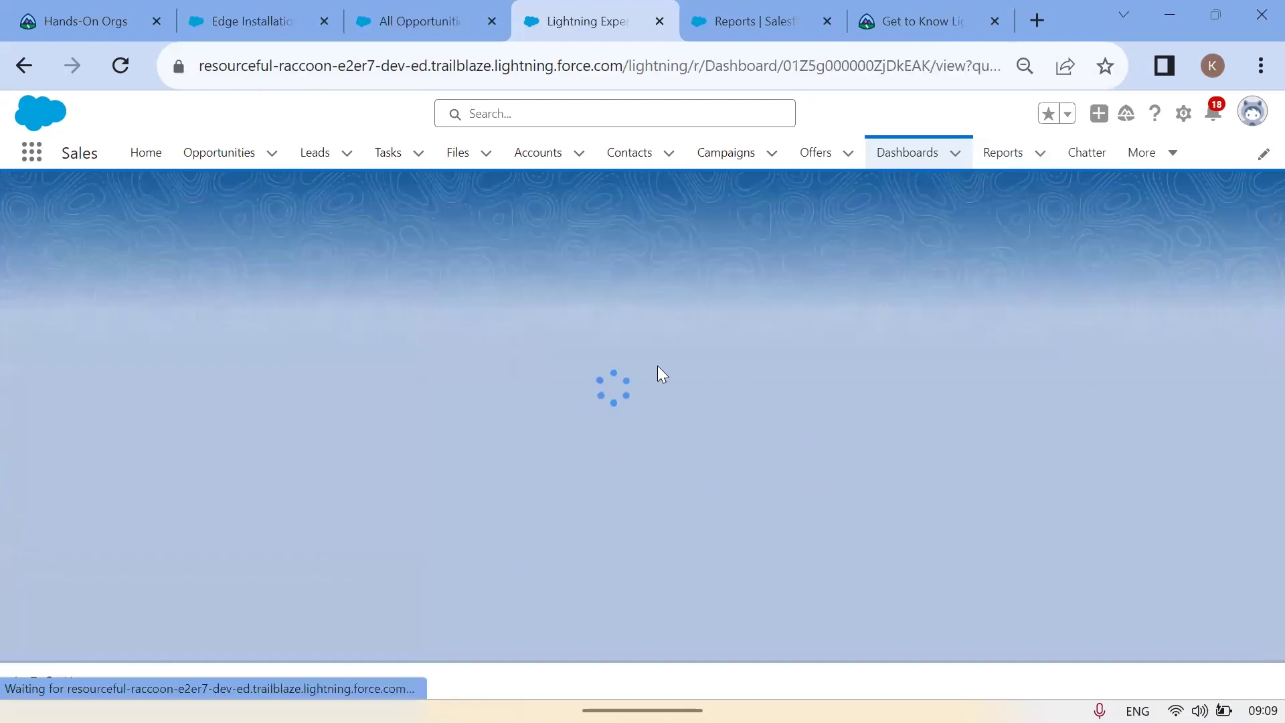
Compare the table, bar chart and donut chart on the reopened dashboard, checking which source report each chart's title names
scroll(592, 415, down, 2)
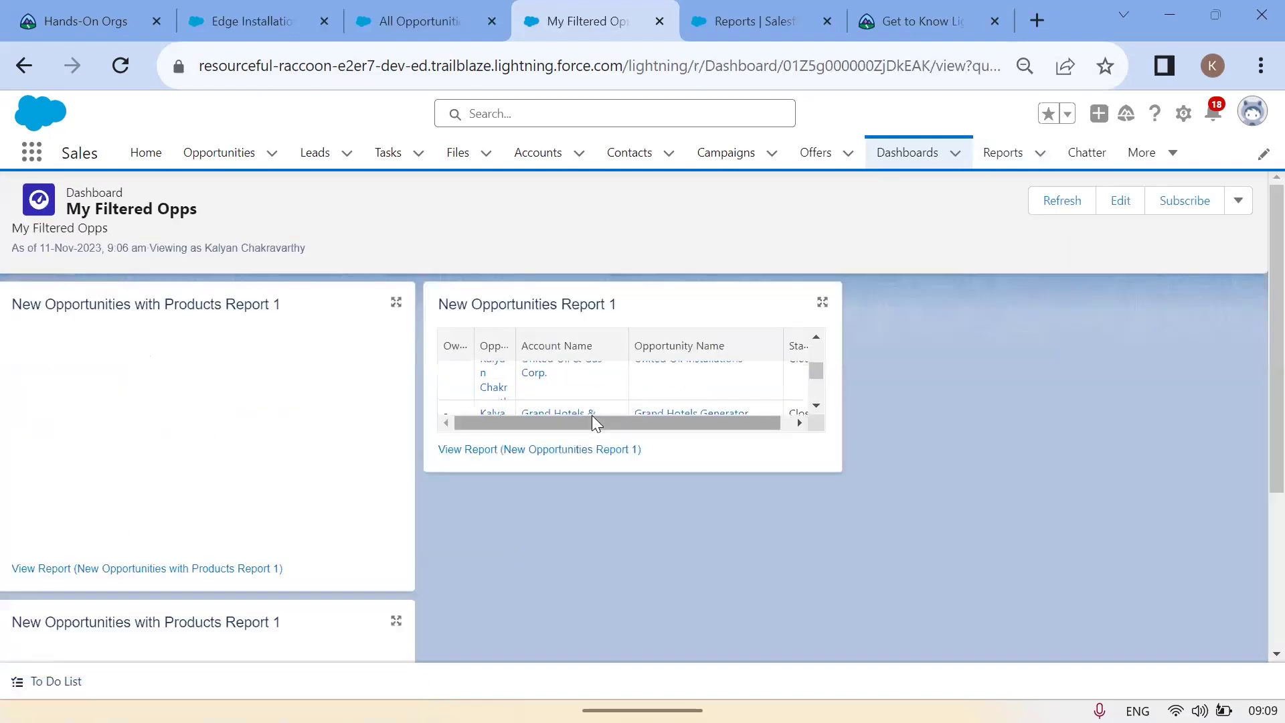
scroll(632, 526, down, 4)
scroll(632, 526, up, 3)
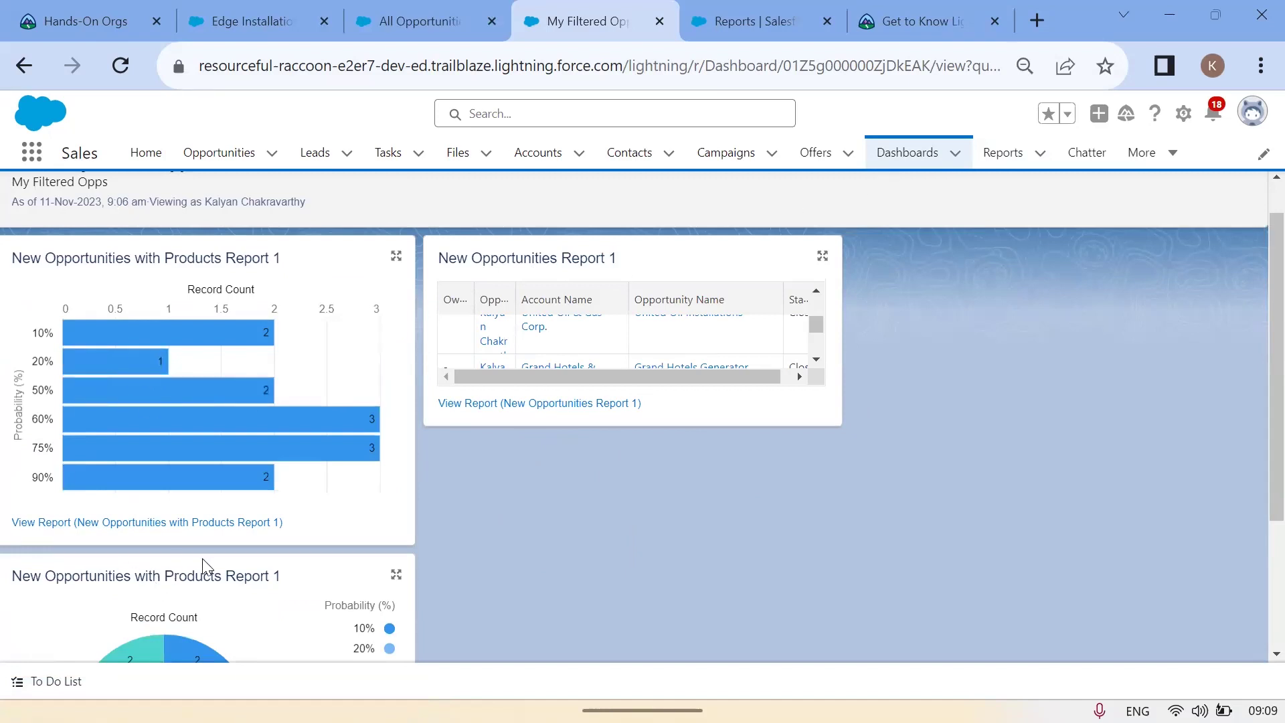
scroll(681, 507, down, 3)
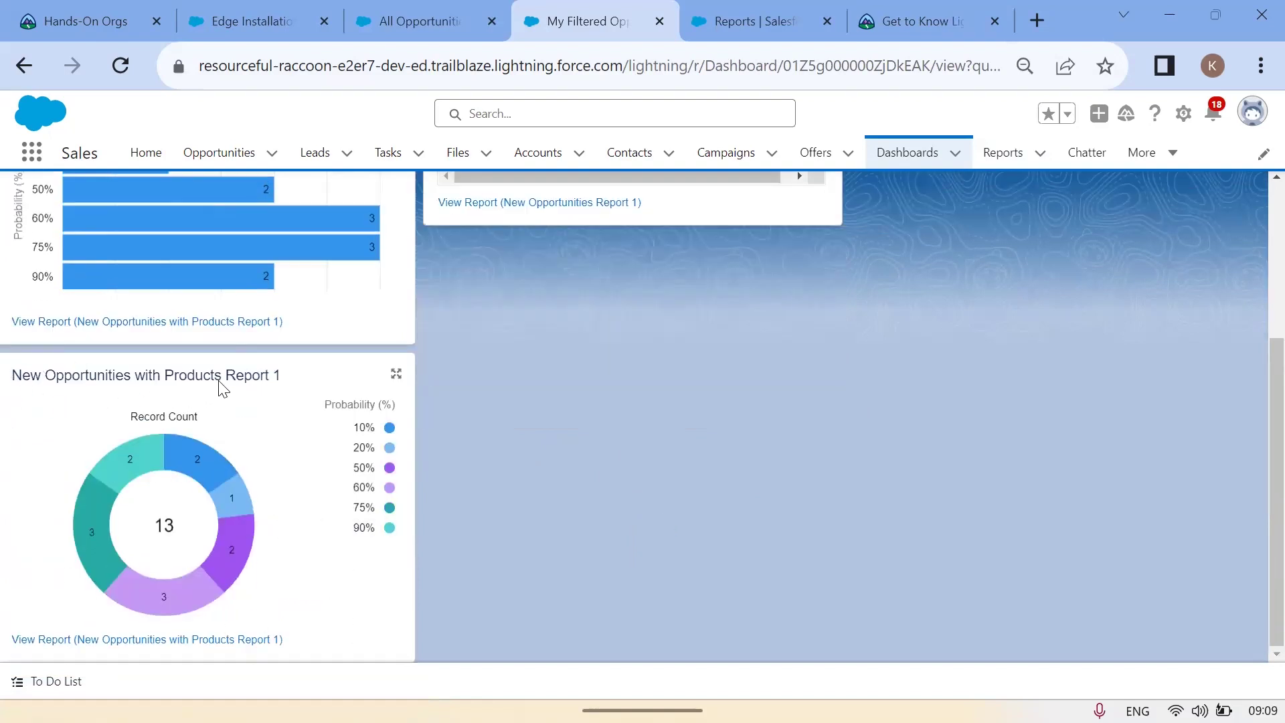
scroll(274, 390, up, 3)
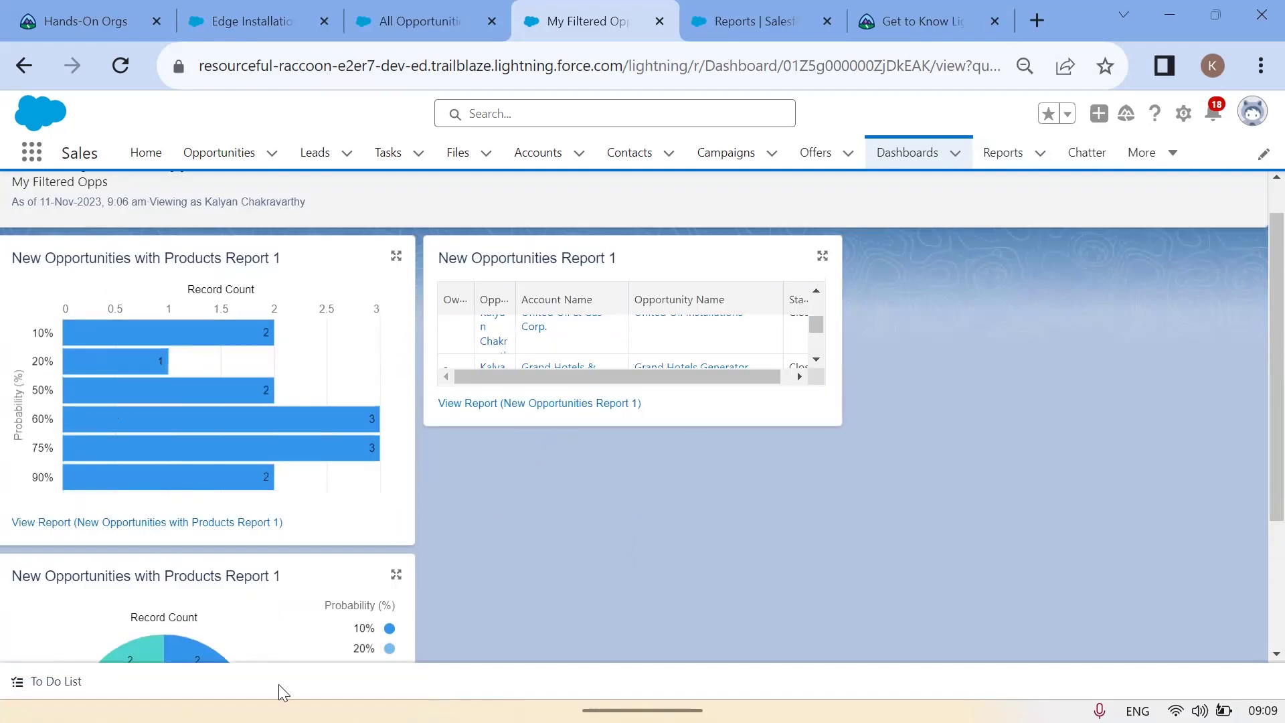
triple_click(118, 576)
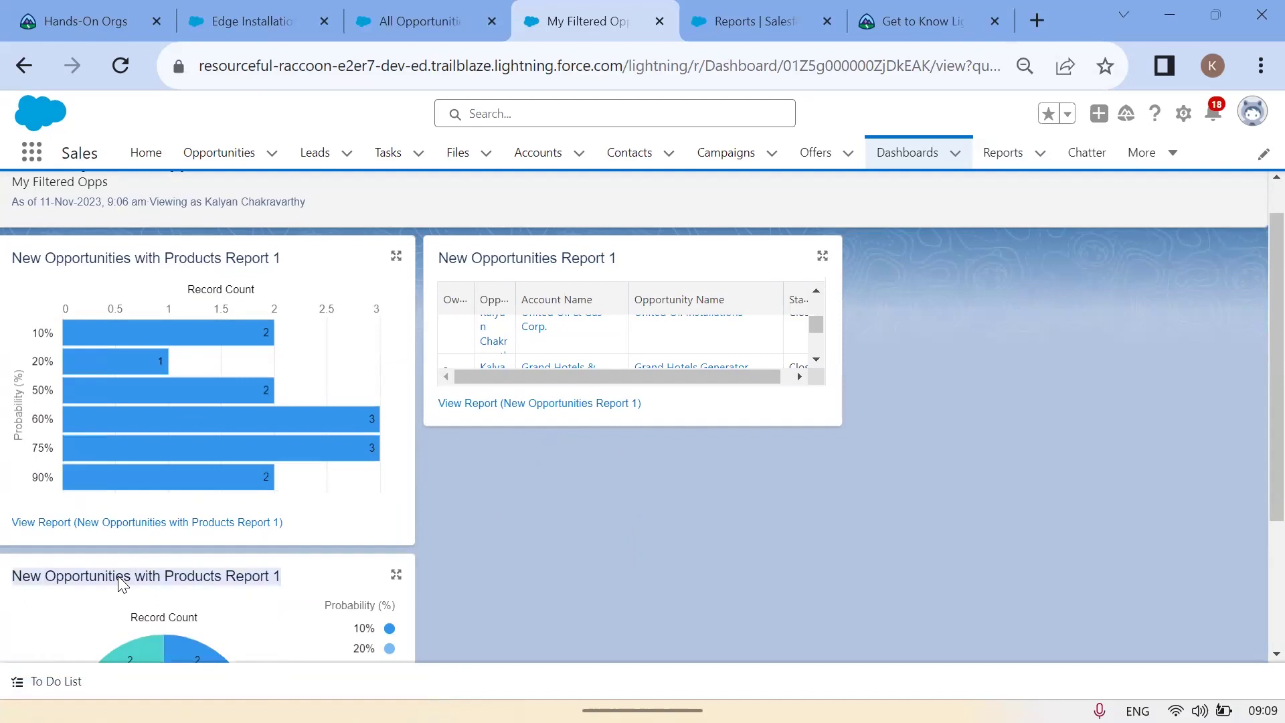
triple_click(98, 264)
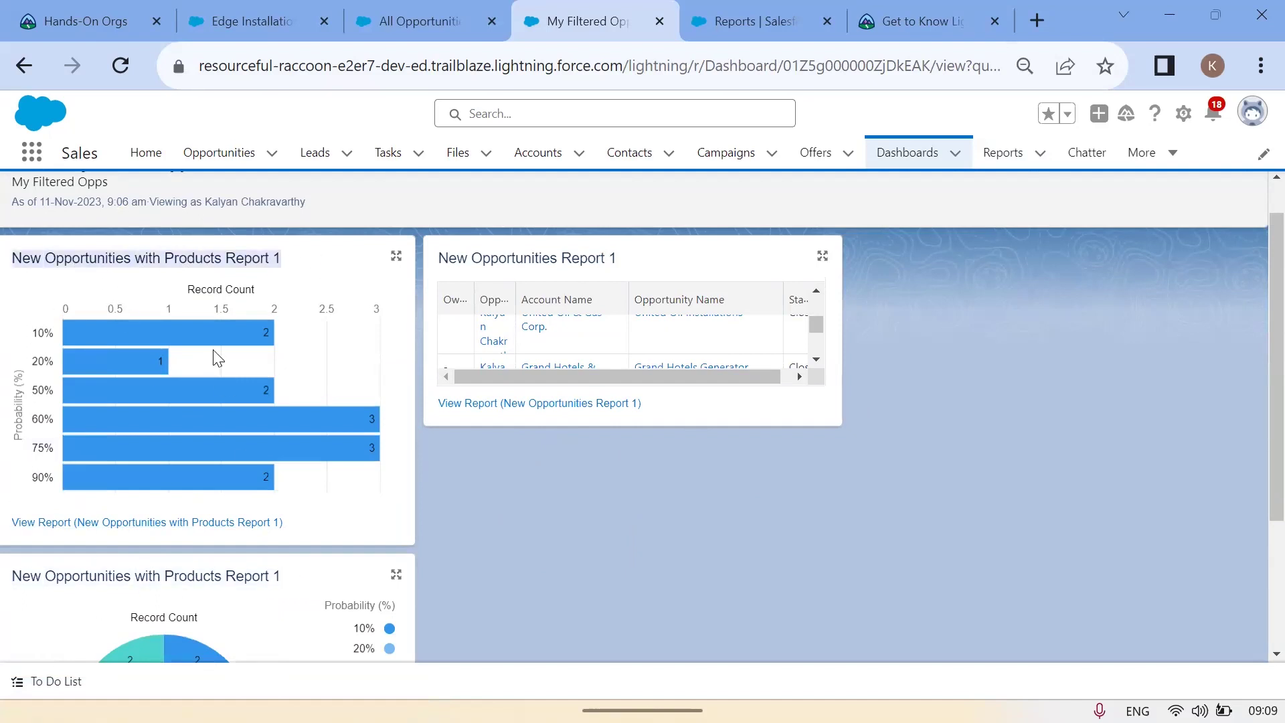
Compare the record counts per probability in the bar chart and donut chart on the My Filtered Opps dashboard
click(685, 566)
scroll(201, 455, down, 3)
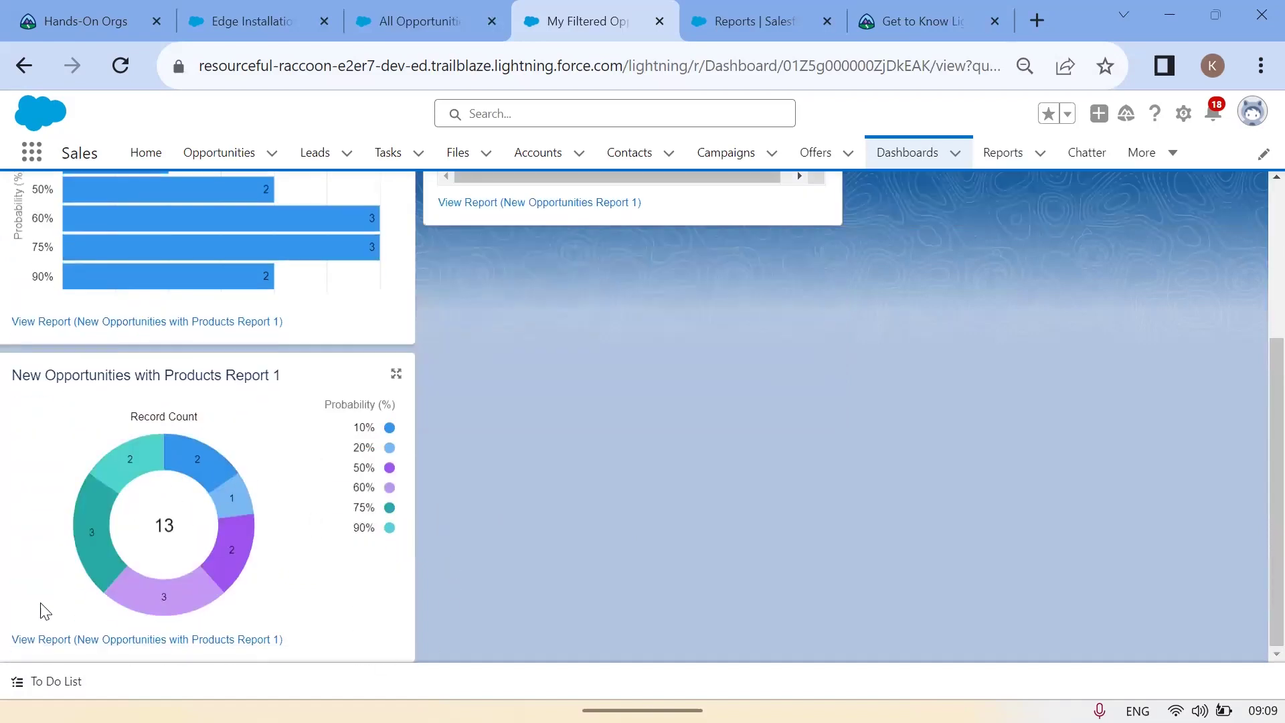
scroll(260, 582, up, 4)
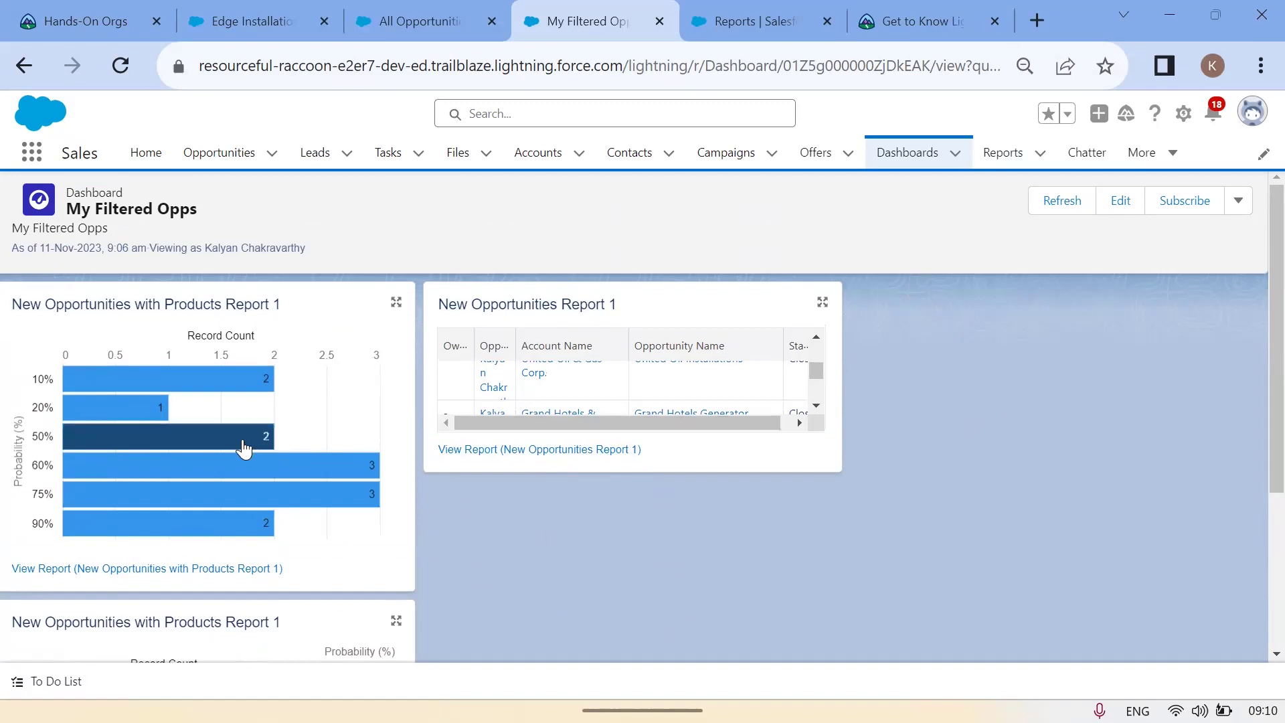
scroll(334, 435, down, 3)
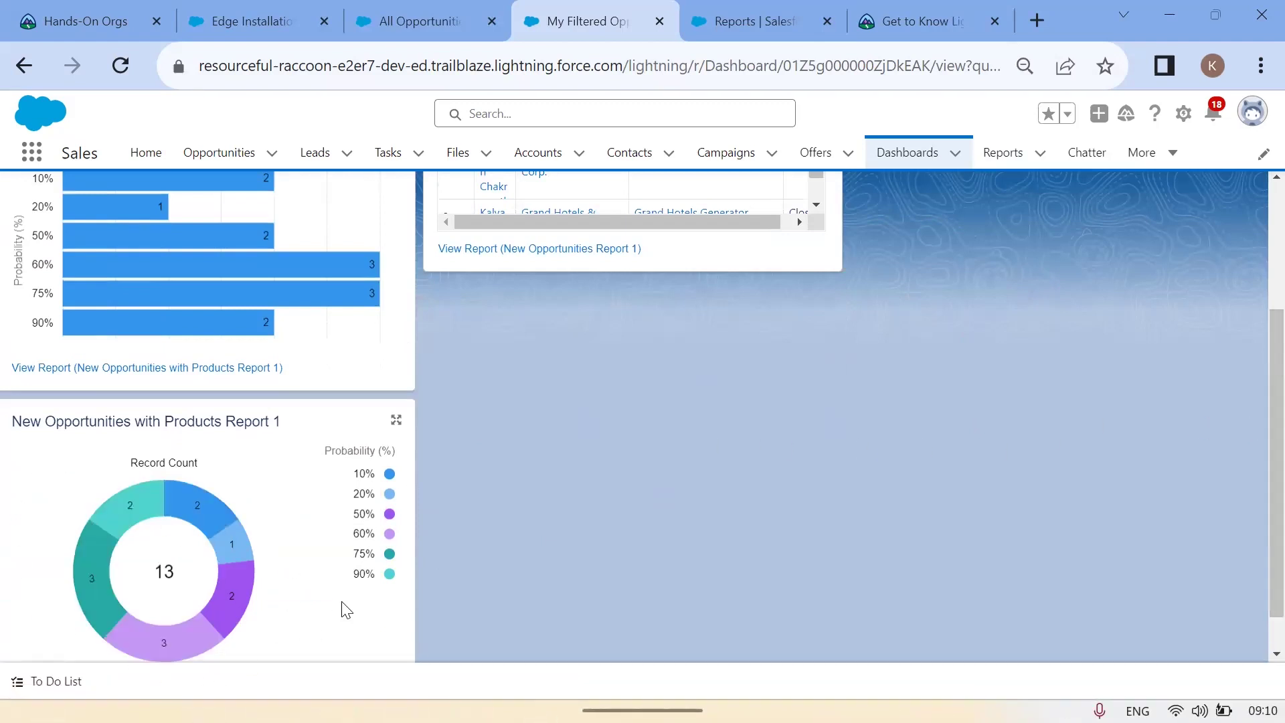
scroll(345, 572, up, 3)
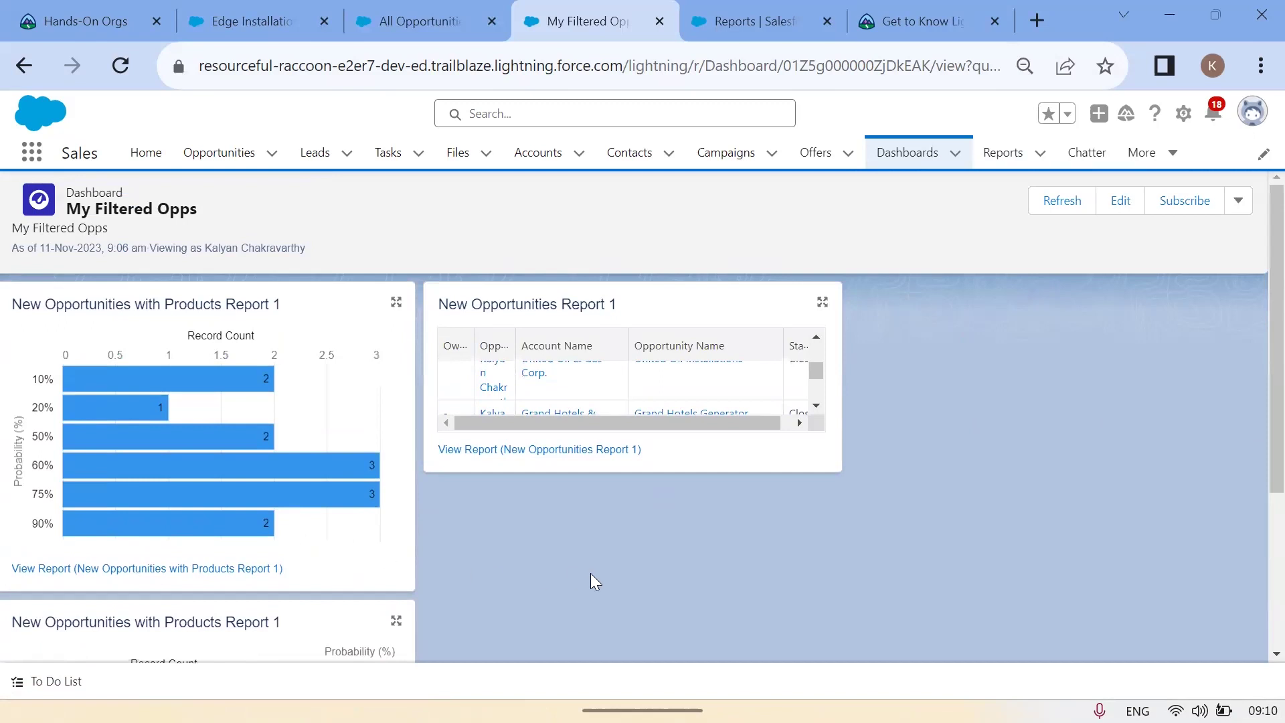
scroll(365, 592, down, 3)
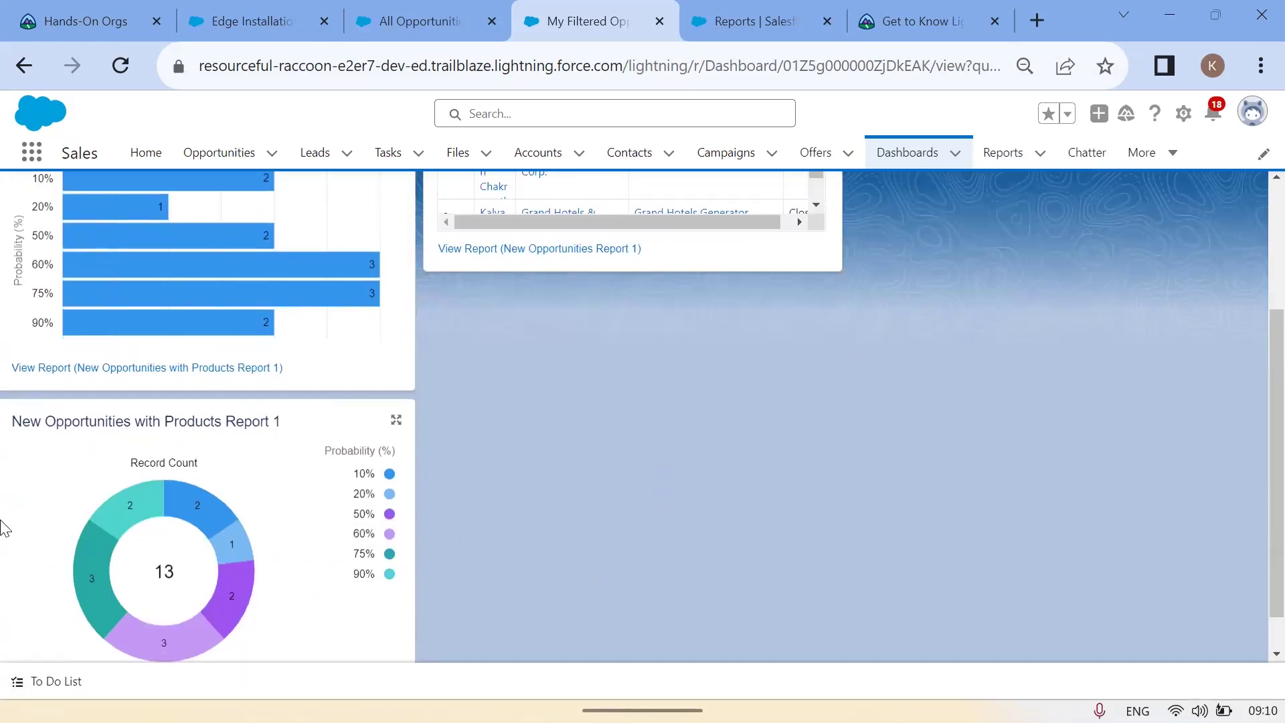
scroll(513, 473, up, 3)
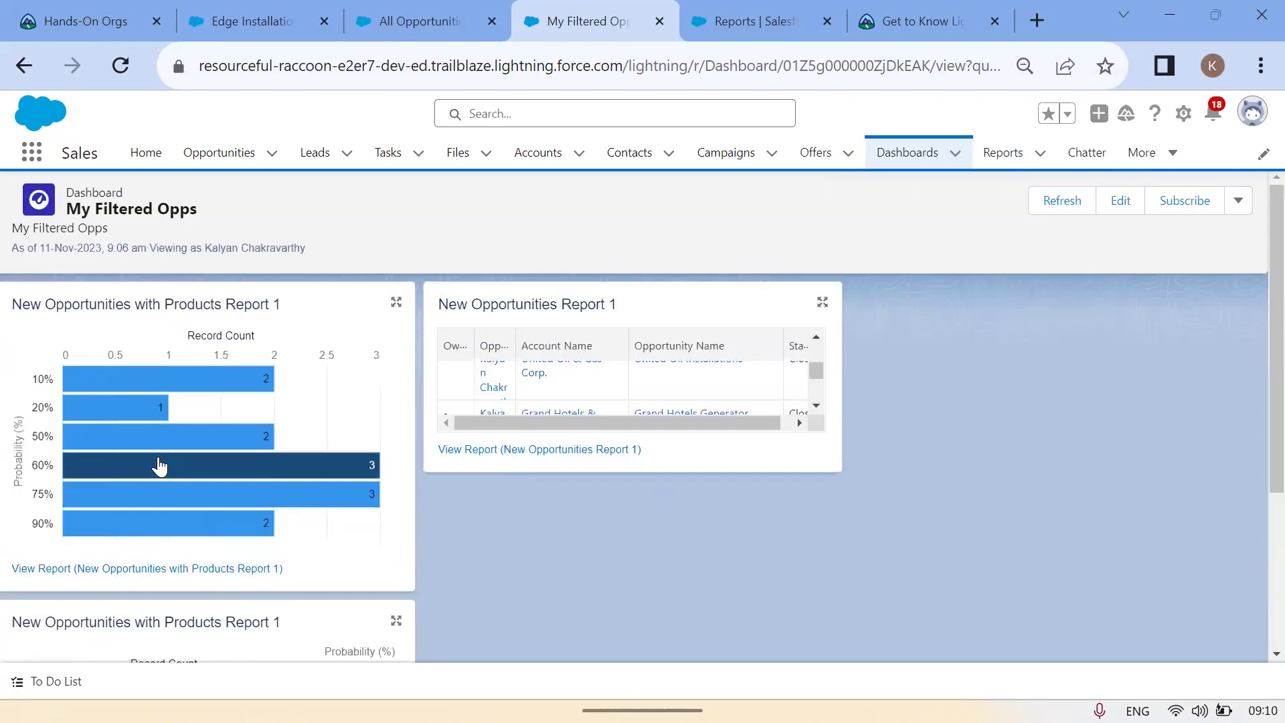
scroll(626, 503, down, 4)
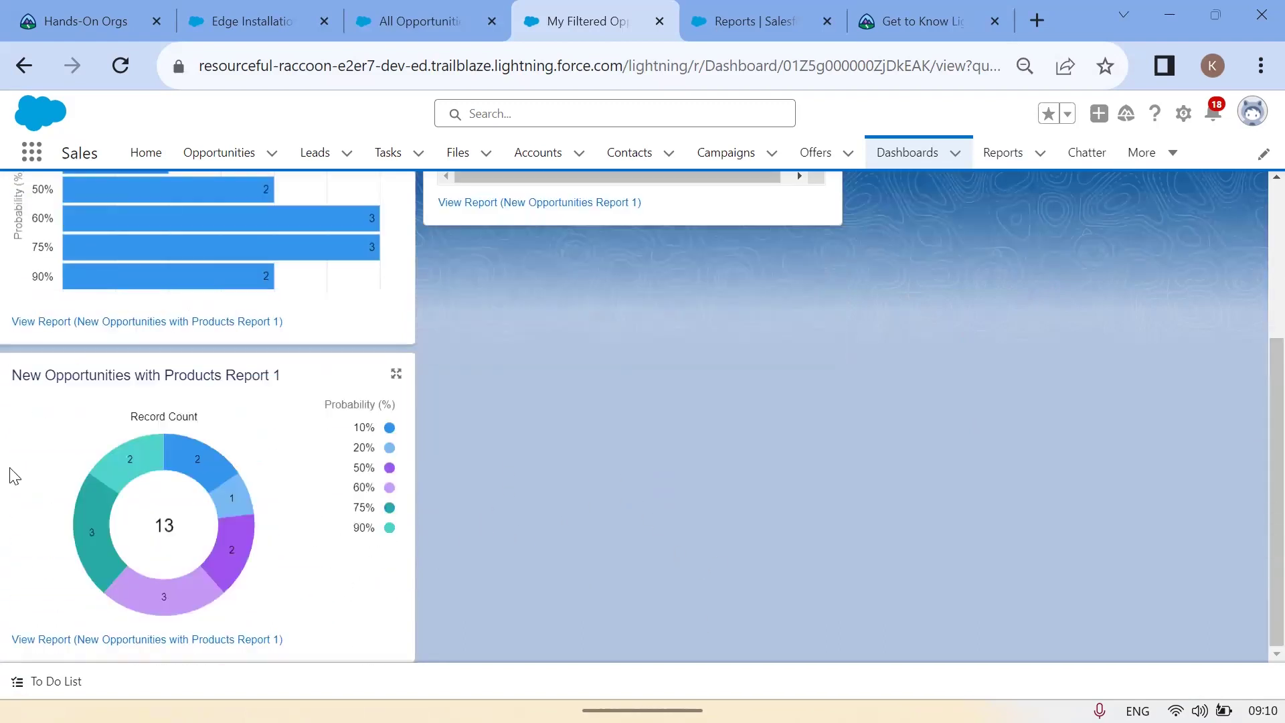
scroll(569, 499, up, 3)
scroll(569, 498, up, 1)
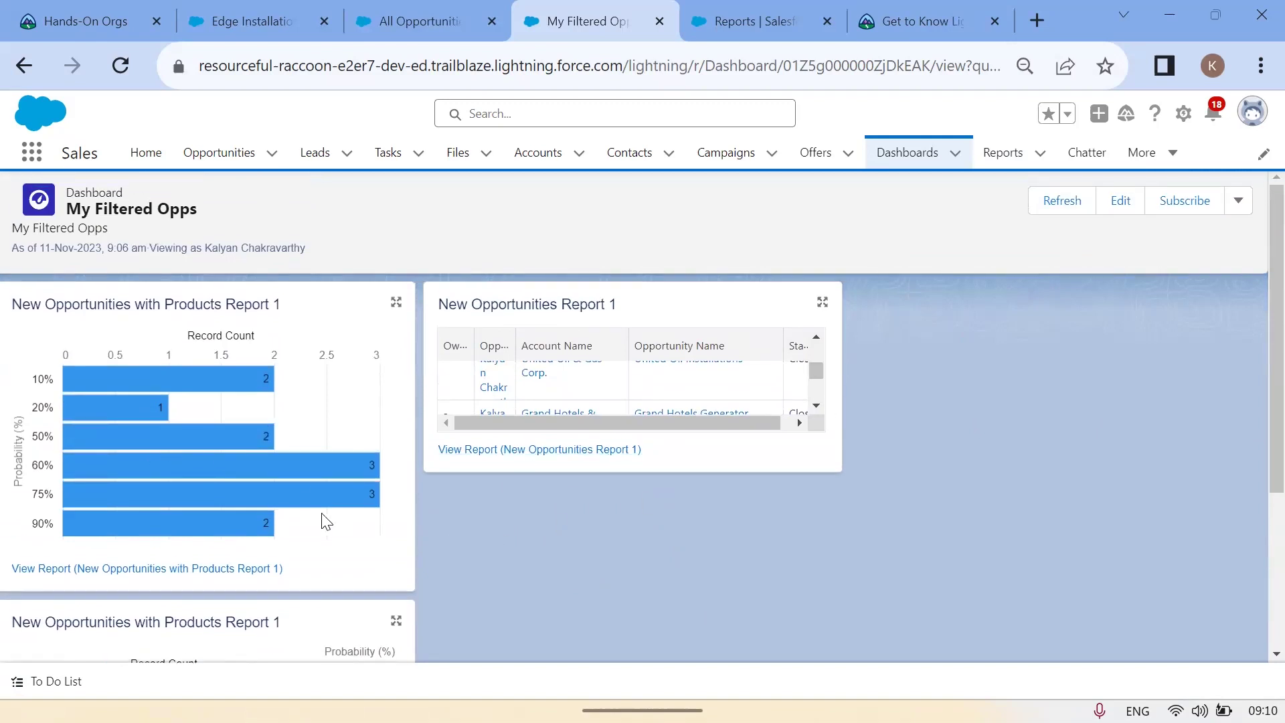
scroll(300, 518, down, 3)
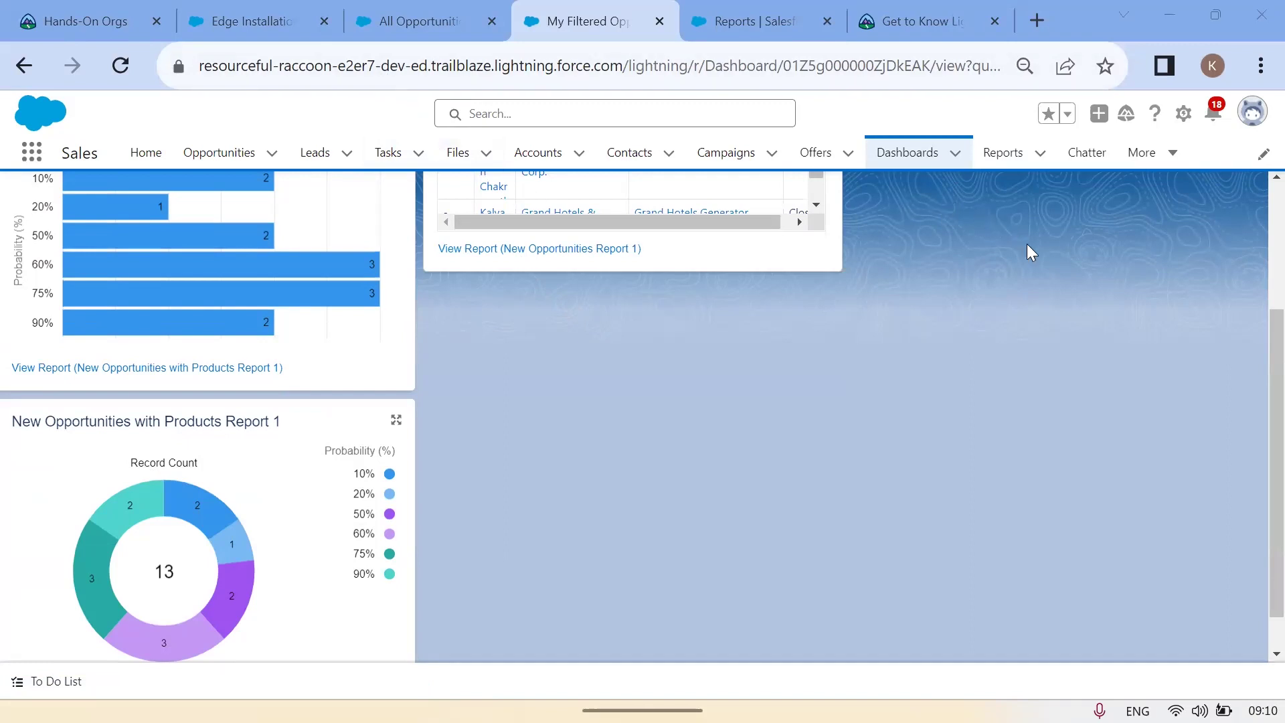
scroll(887, 500, up, 3)
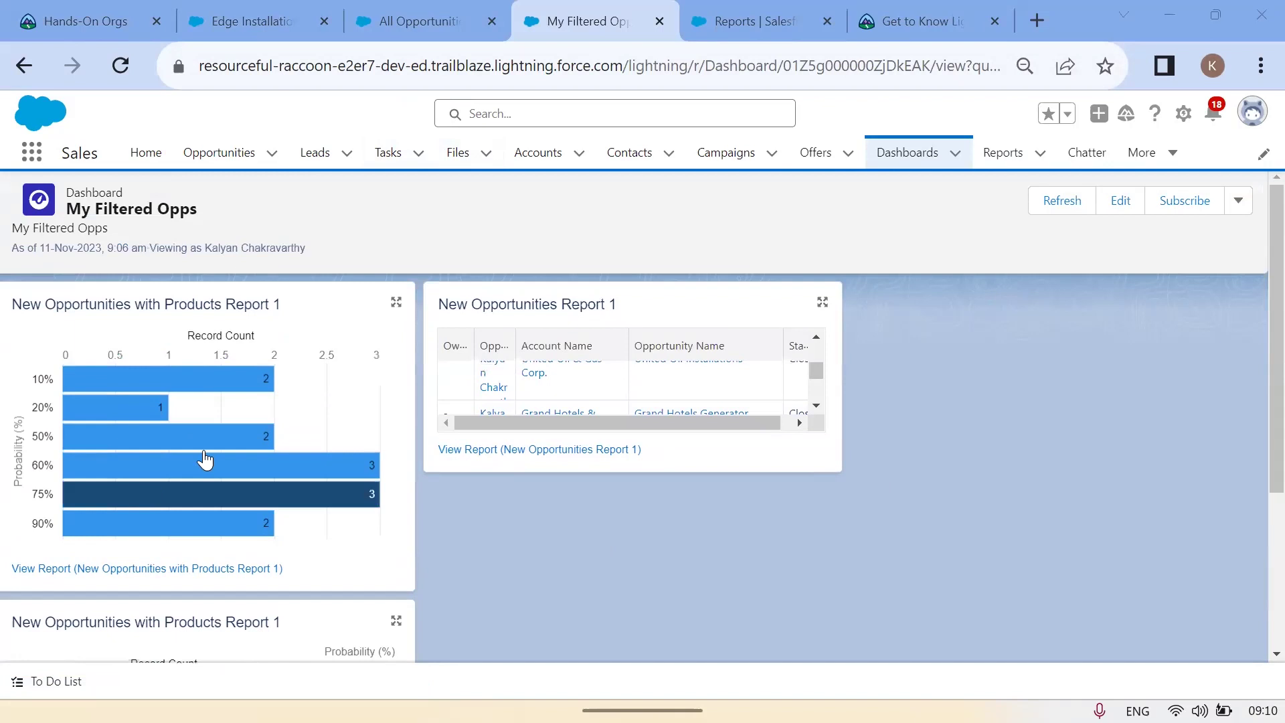
Create a new dashboard named dashboard 2 with the description My Filtered Opps 2
click(895, 156)
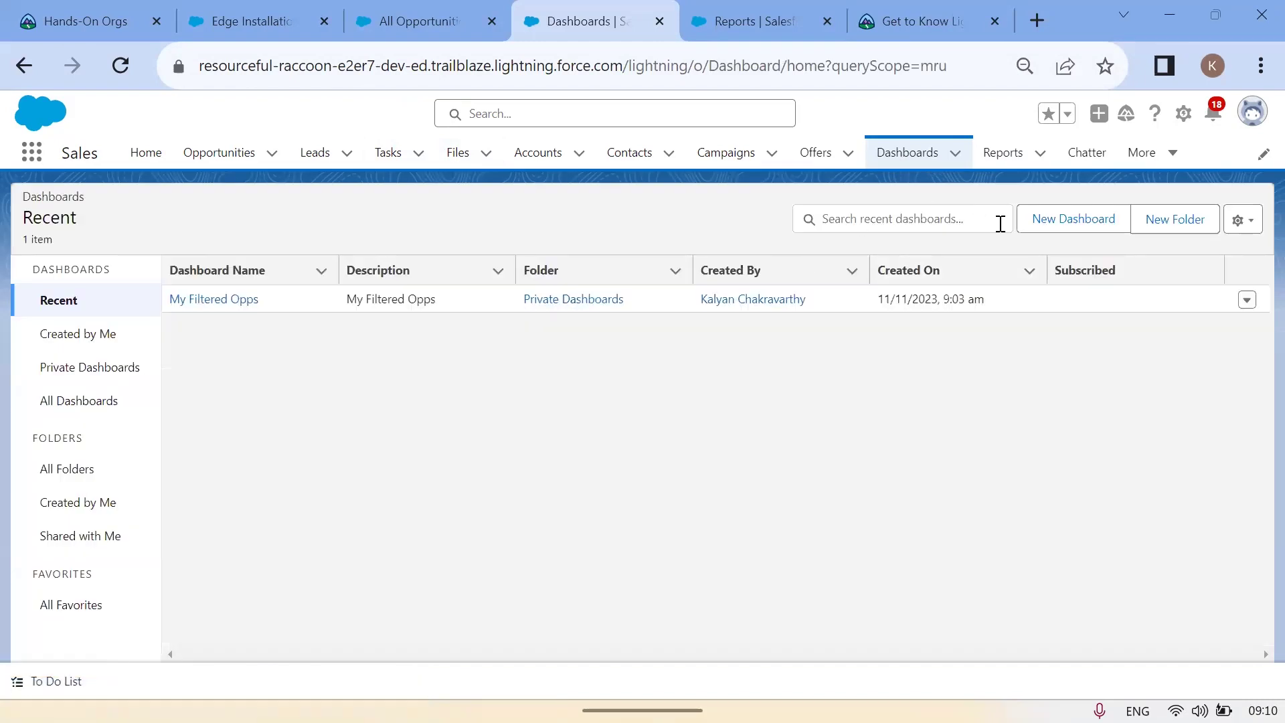
click(1088, 221)
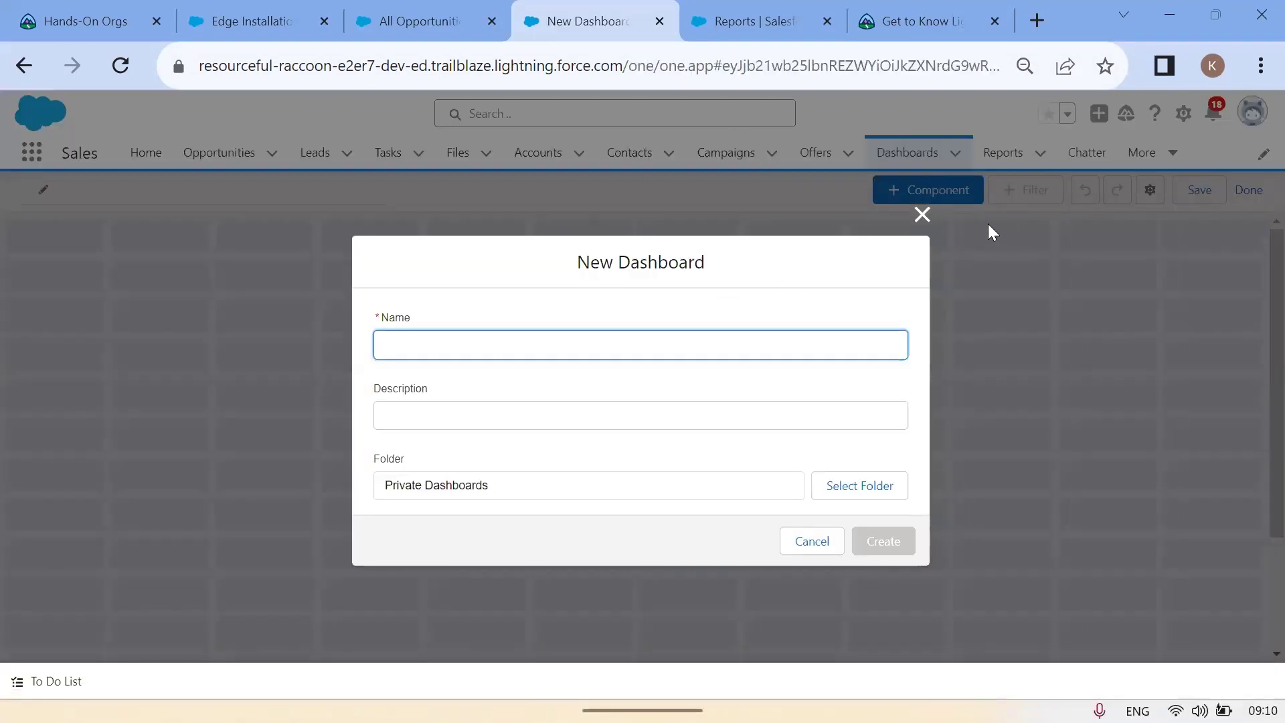
click(923, 214)
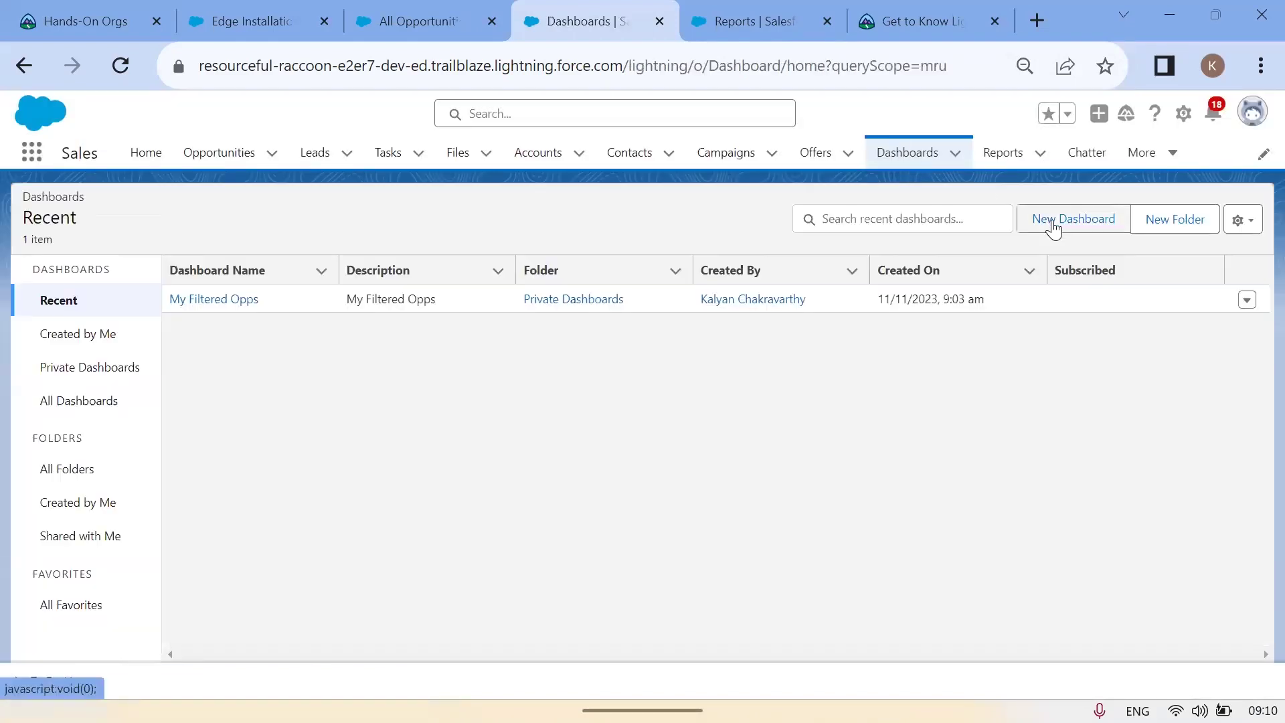
click(1053, 225)
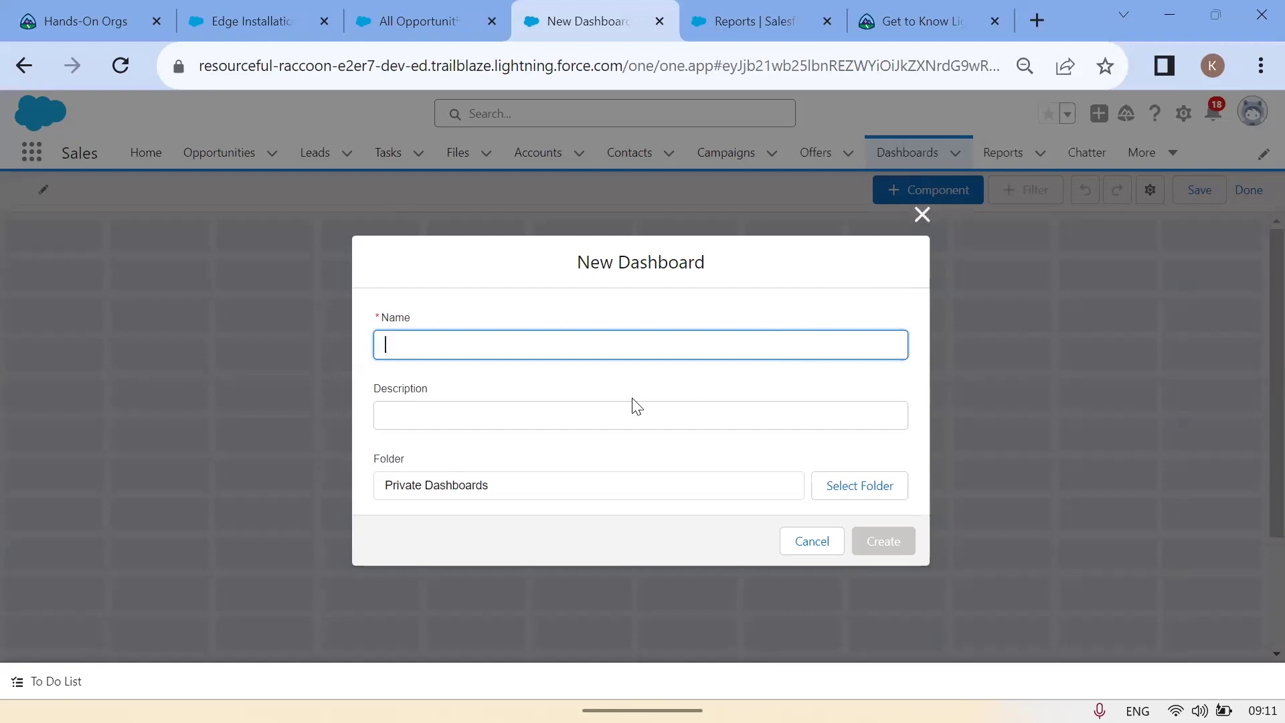
text(da)
key(BackSpace)
key(BackSpace)
text(dashboard 2)
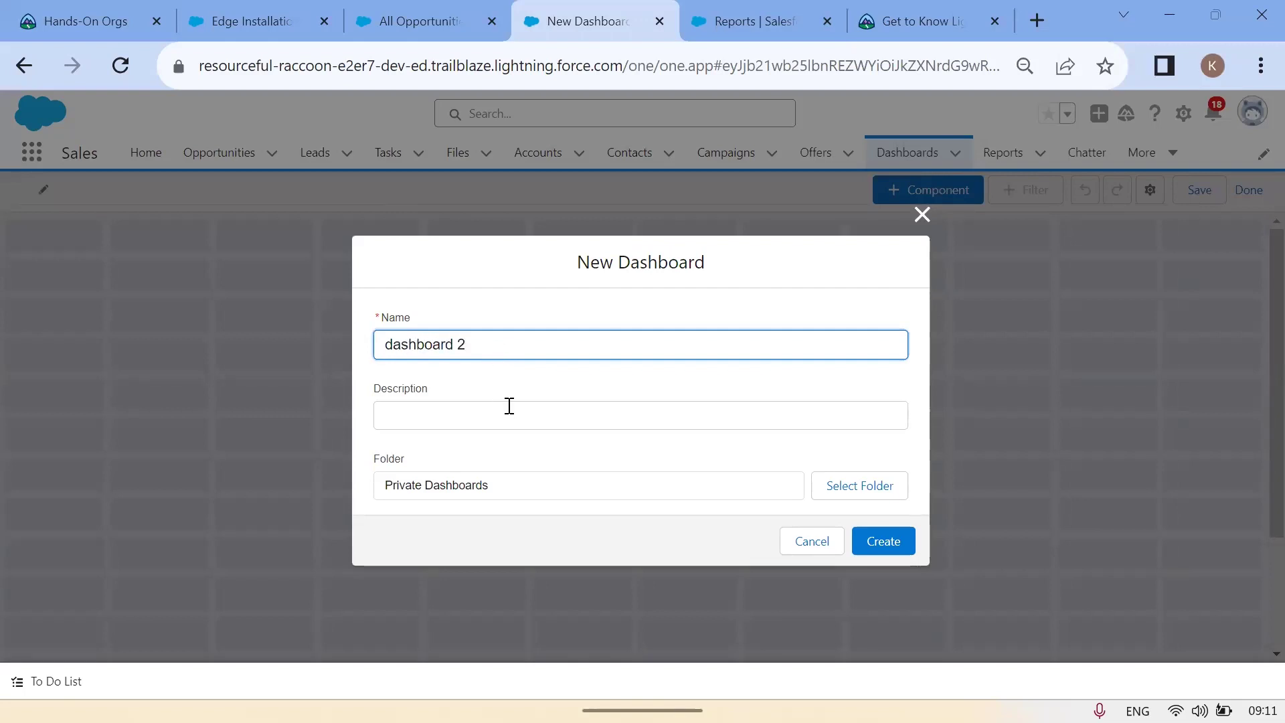
click(509, 406)
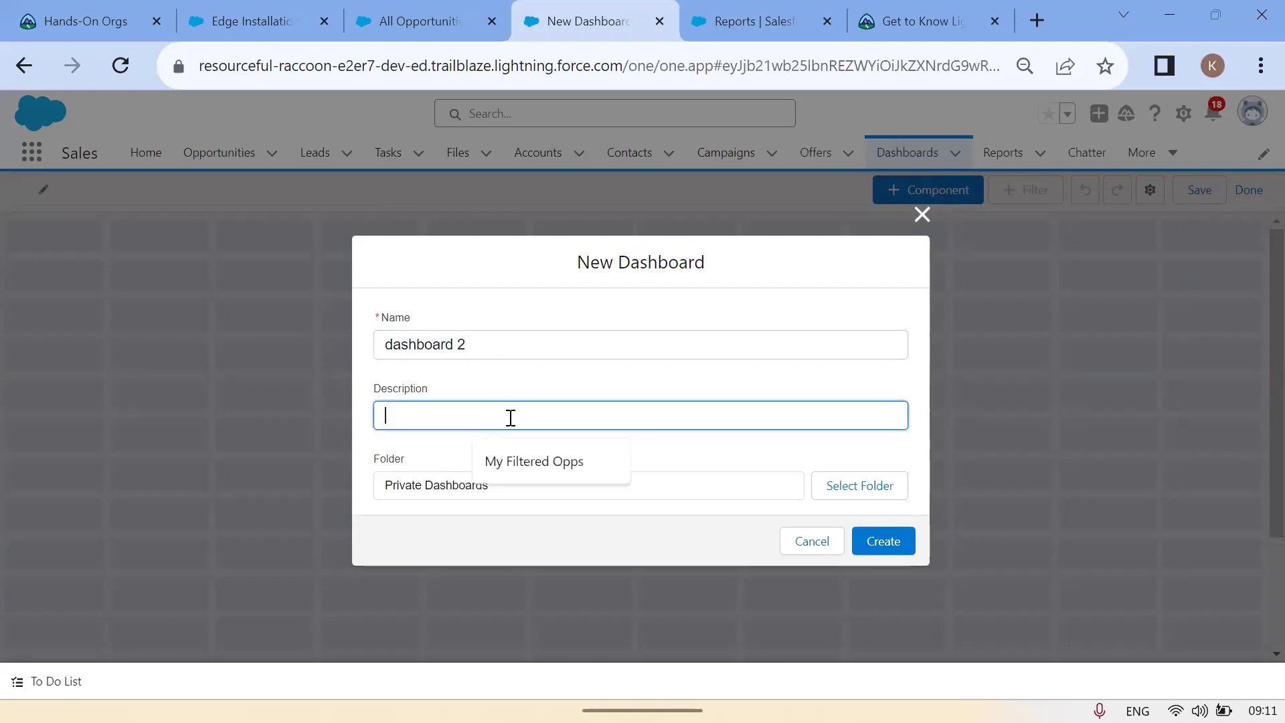
click(566, 451)
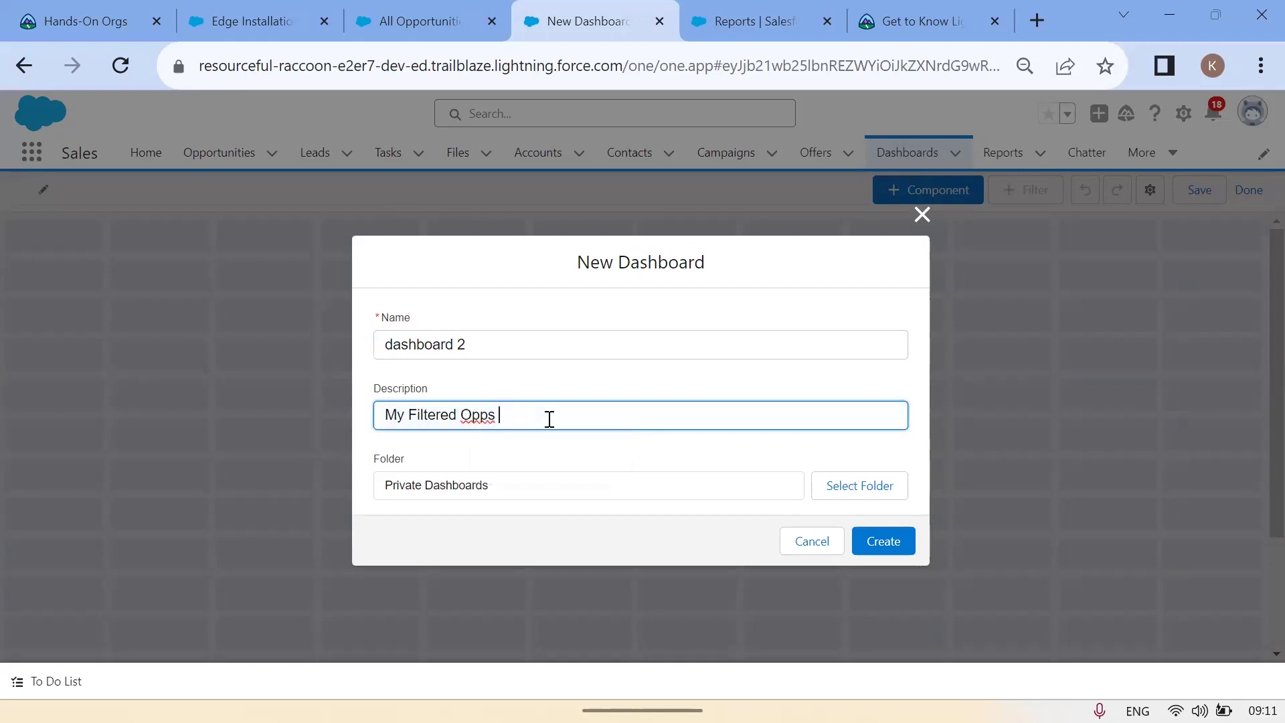
click(899, 542)
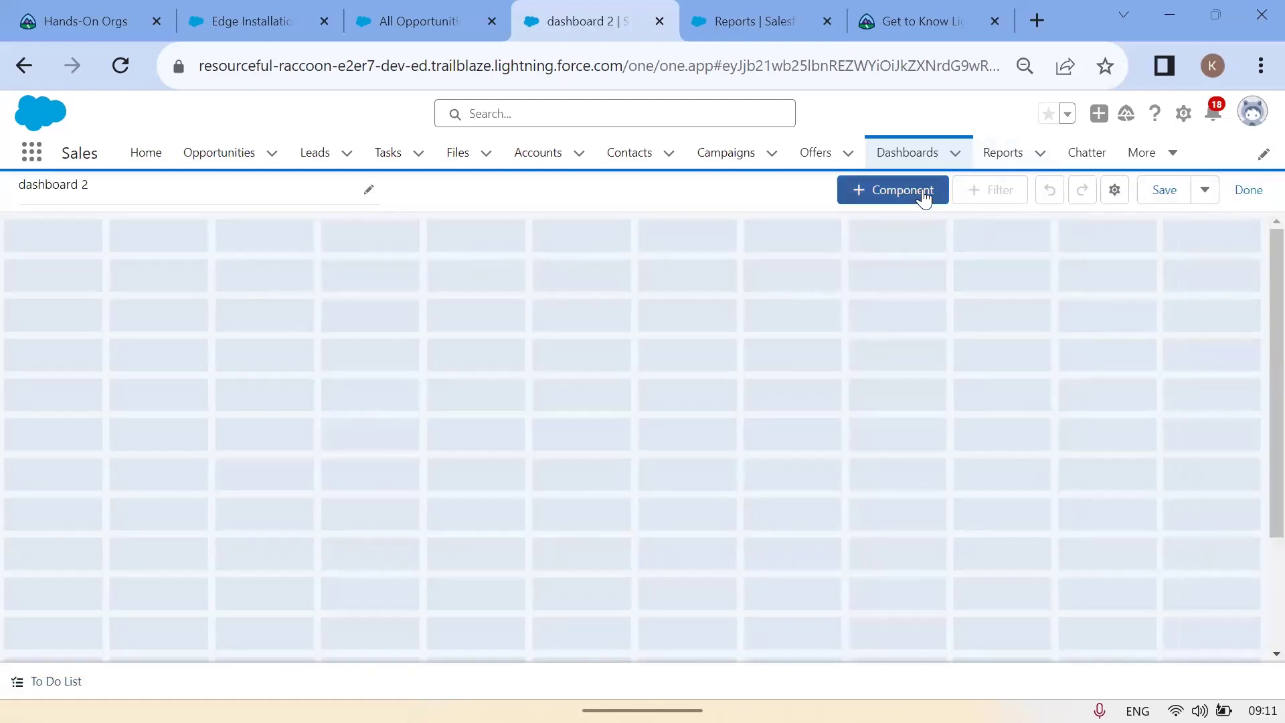
Add New Opportunities with Products Report 1 to dashboard 2 as a horizontal bar chart component
click(922, 190)
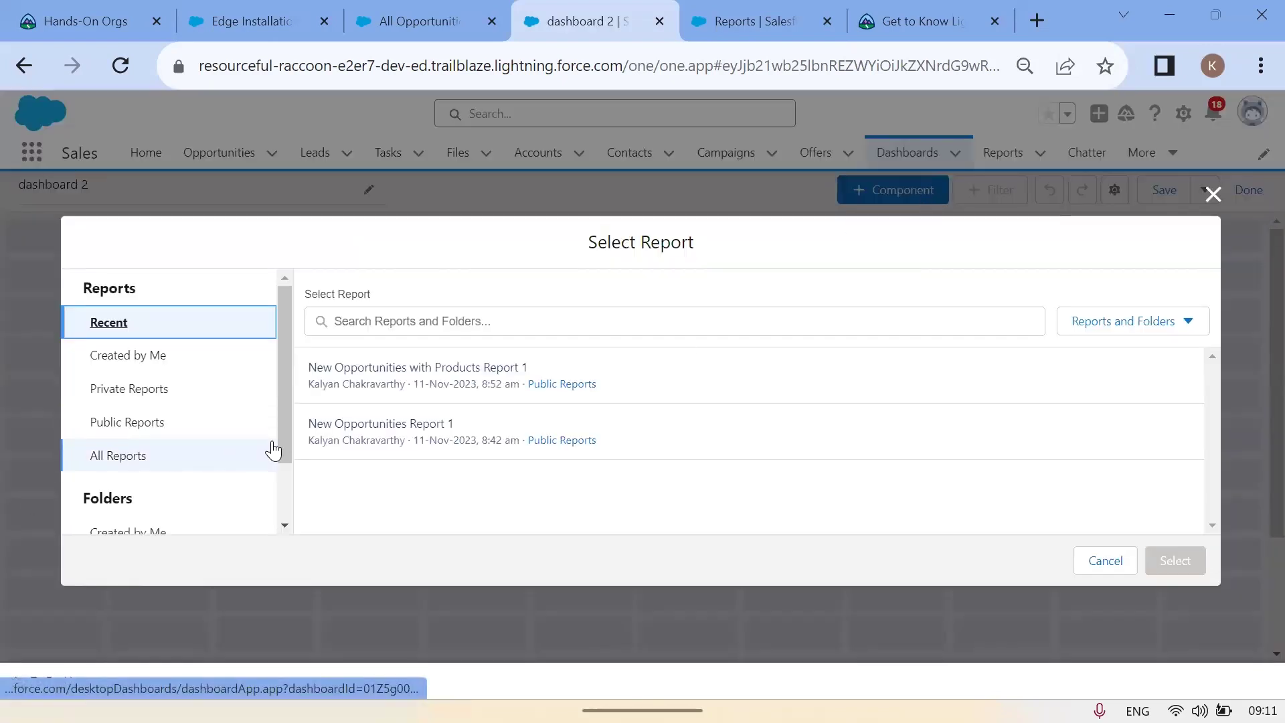
click(387, 381)
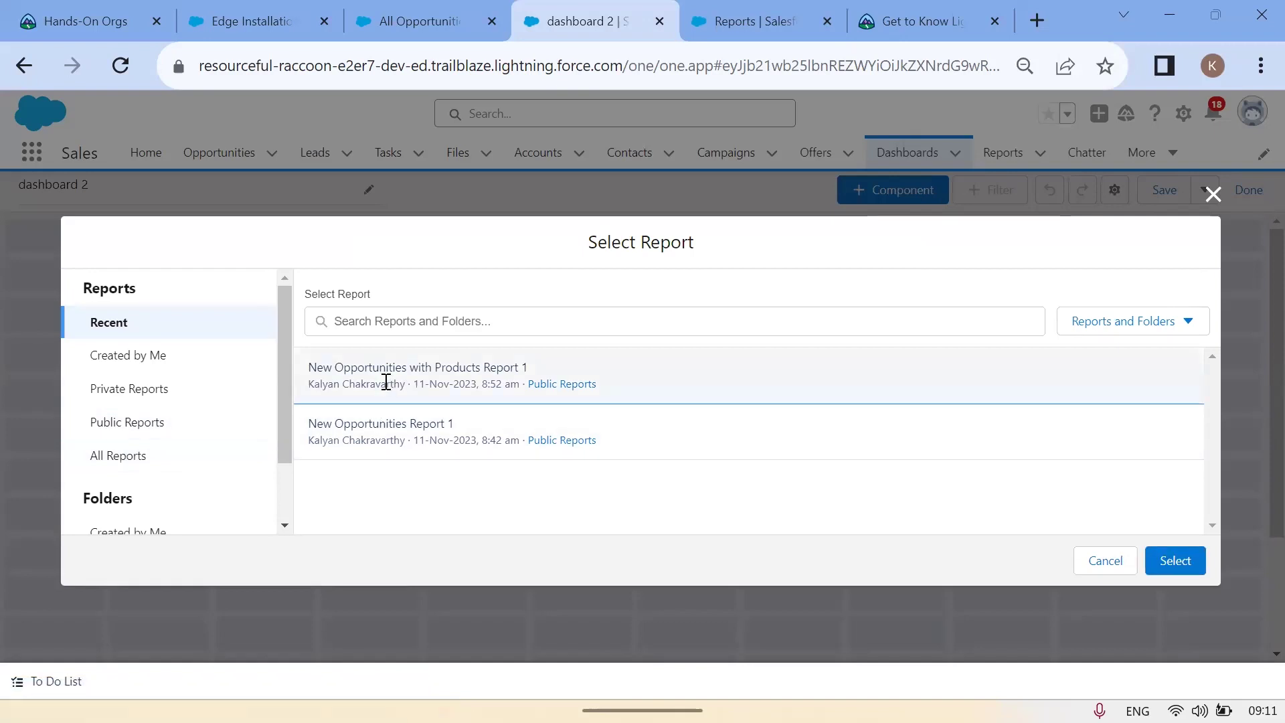
click(1179, 563)
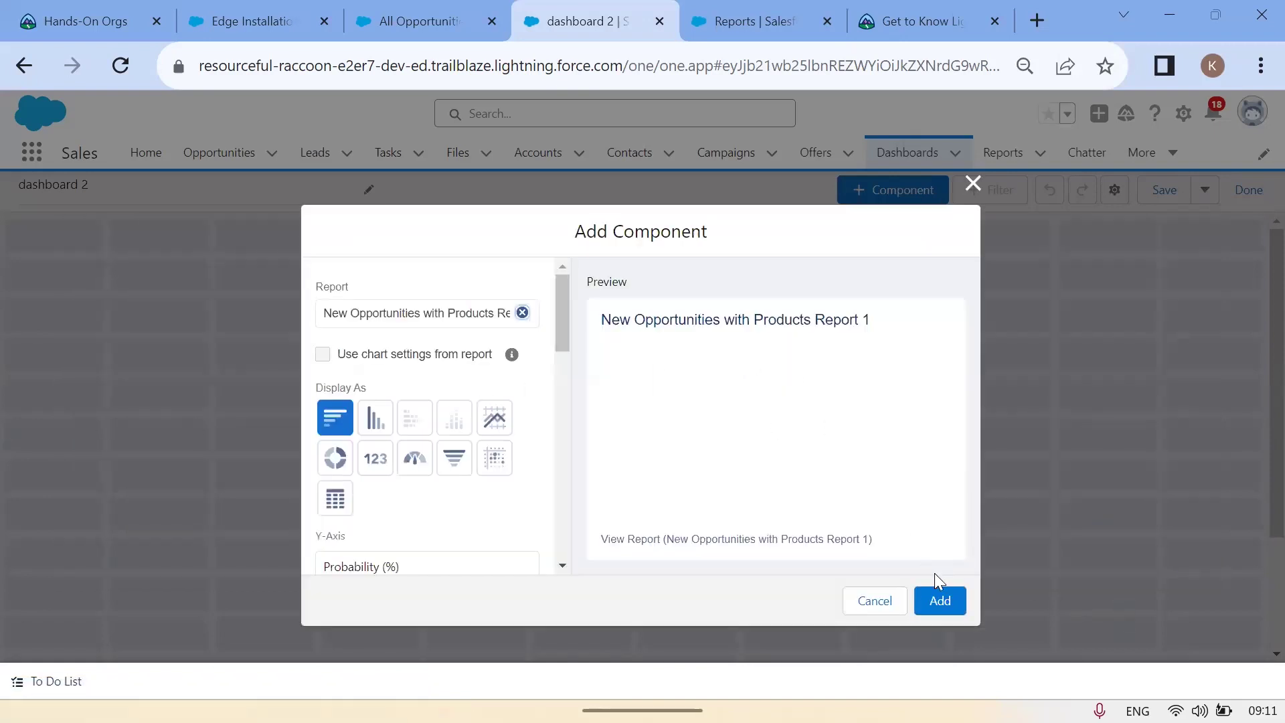
click(935, 602)
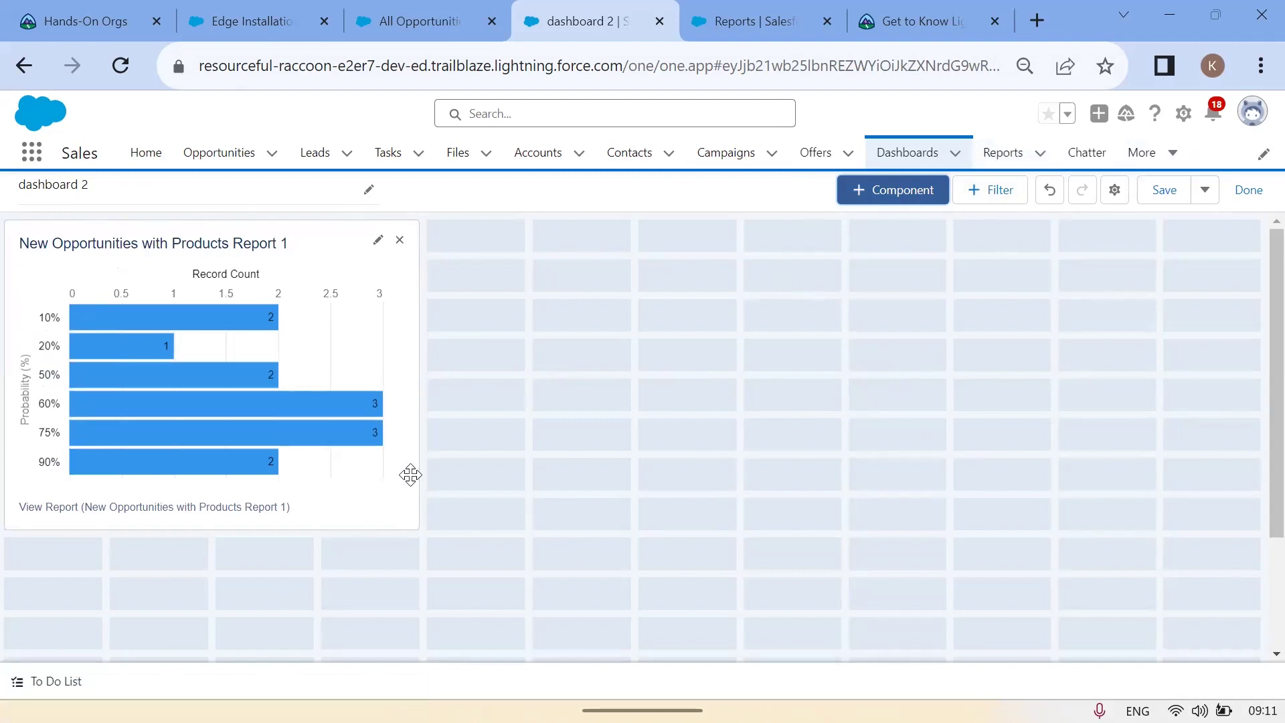
Open New Opportunities with Products Report 1 from the recent reports and add a chart to view its records by probability
click(1004, 151)
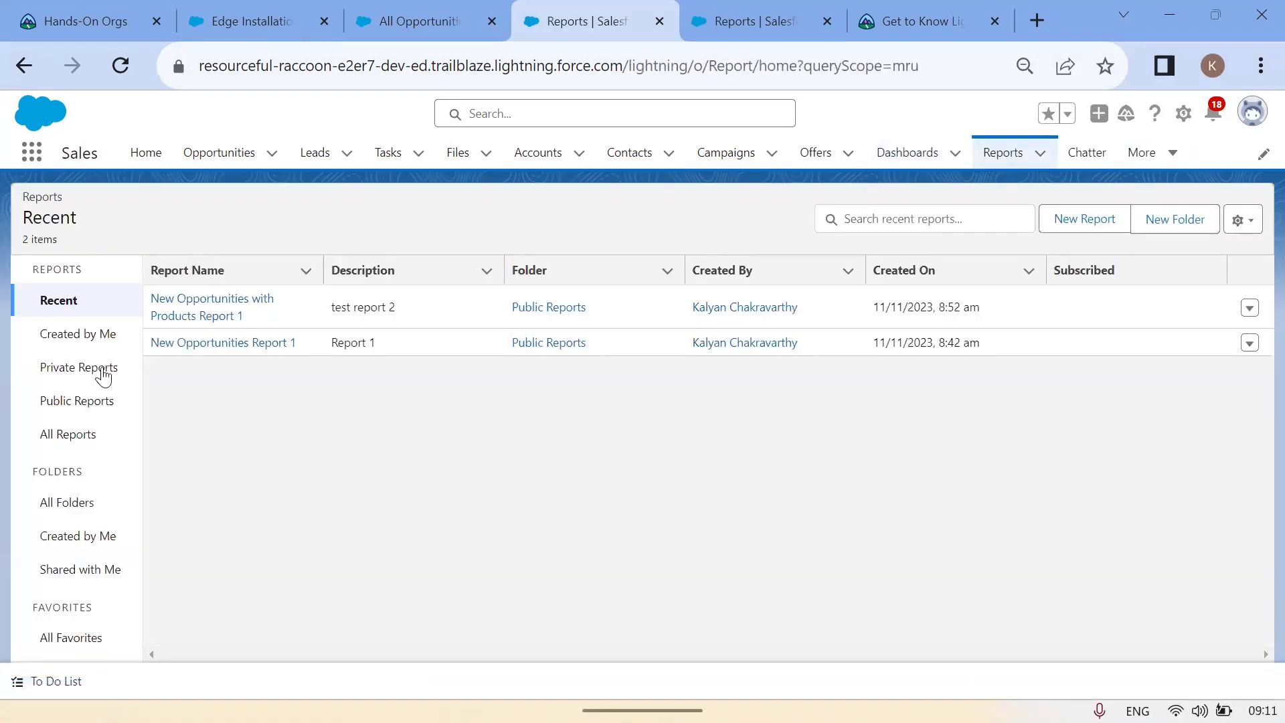
click(231, 312)
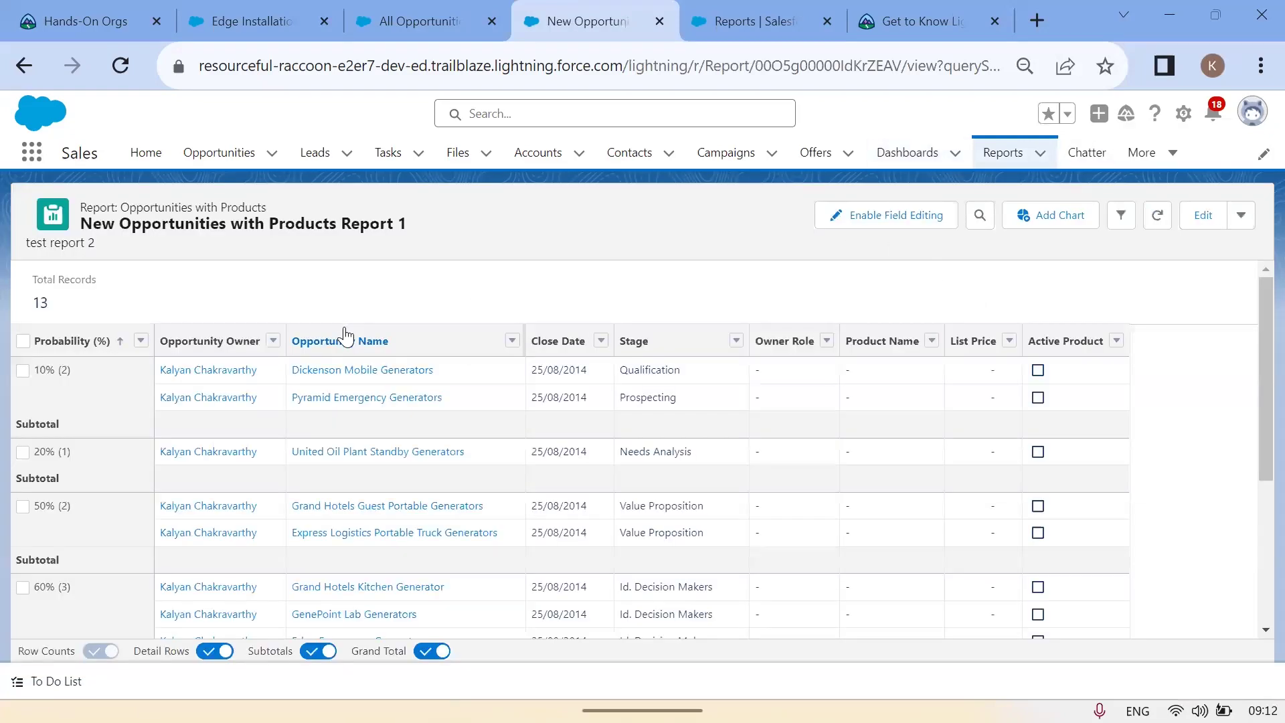
click(1042, 220)
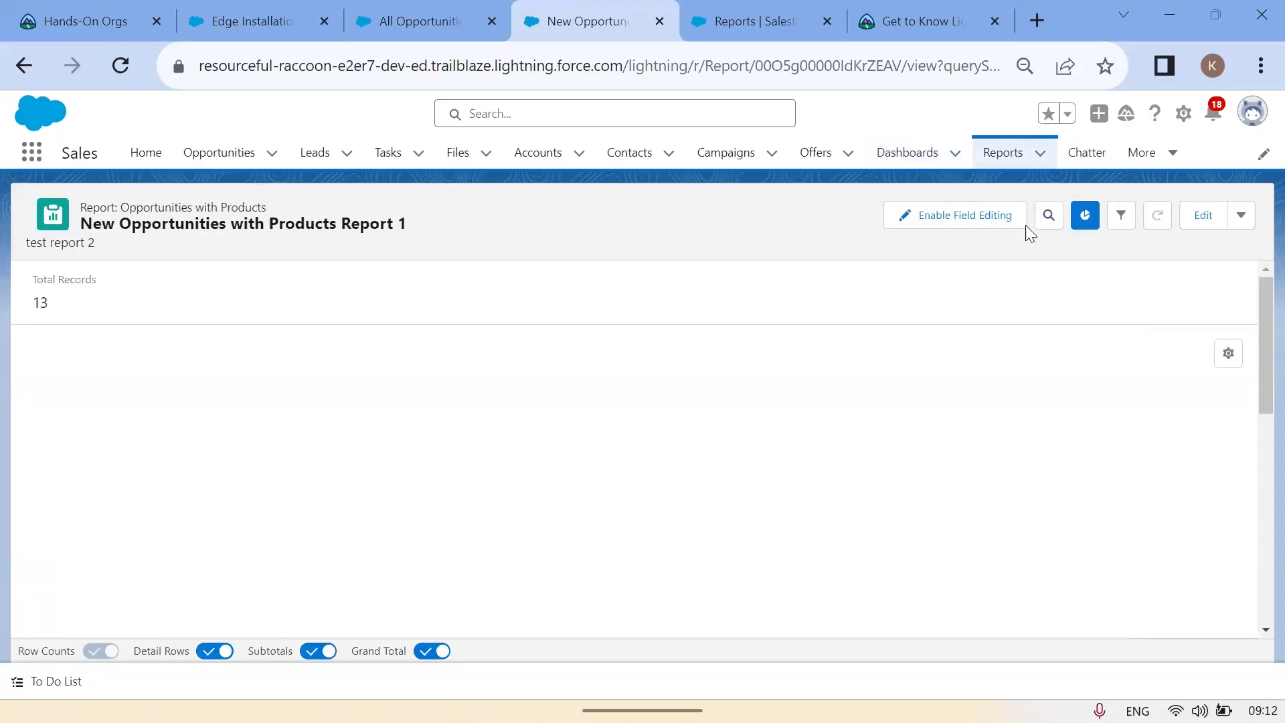
scroll(415, 475, down, 5)
scroll(368, 522, up, 5)
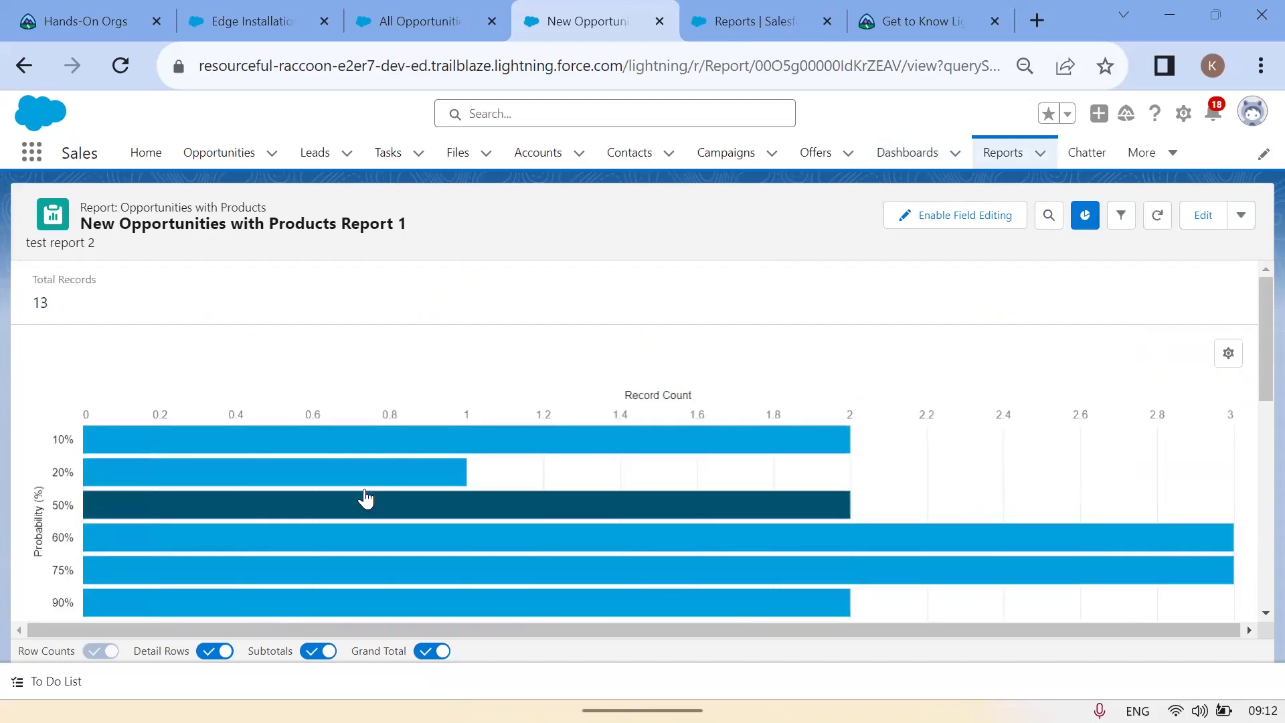
Reopen the My Filtered Opps dashboard and review its bar chart, table and donut chart components
click(901, 155)
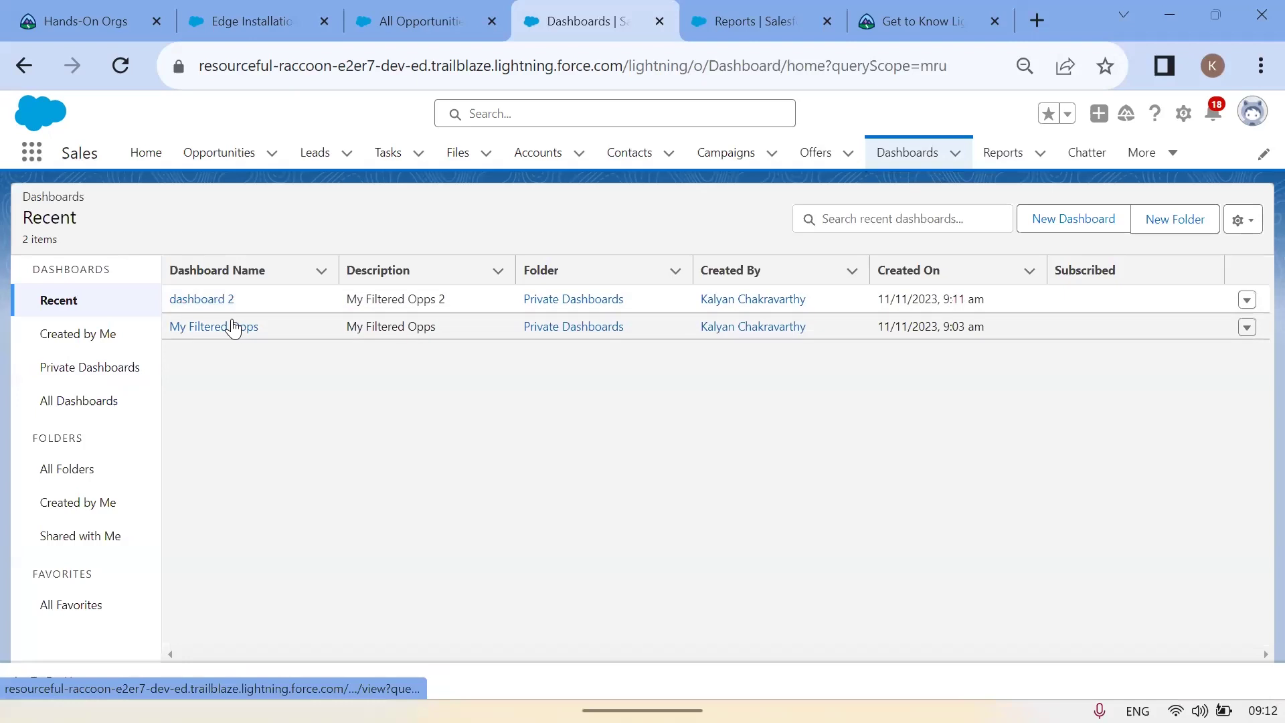
click(222, 327)
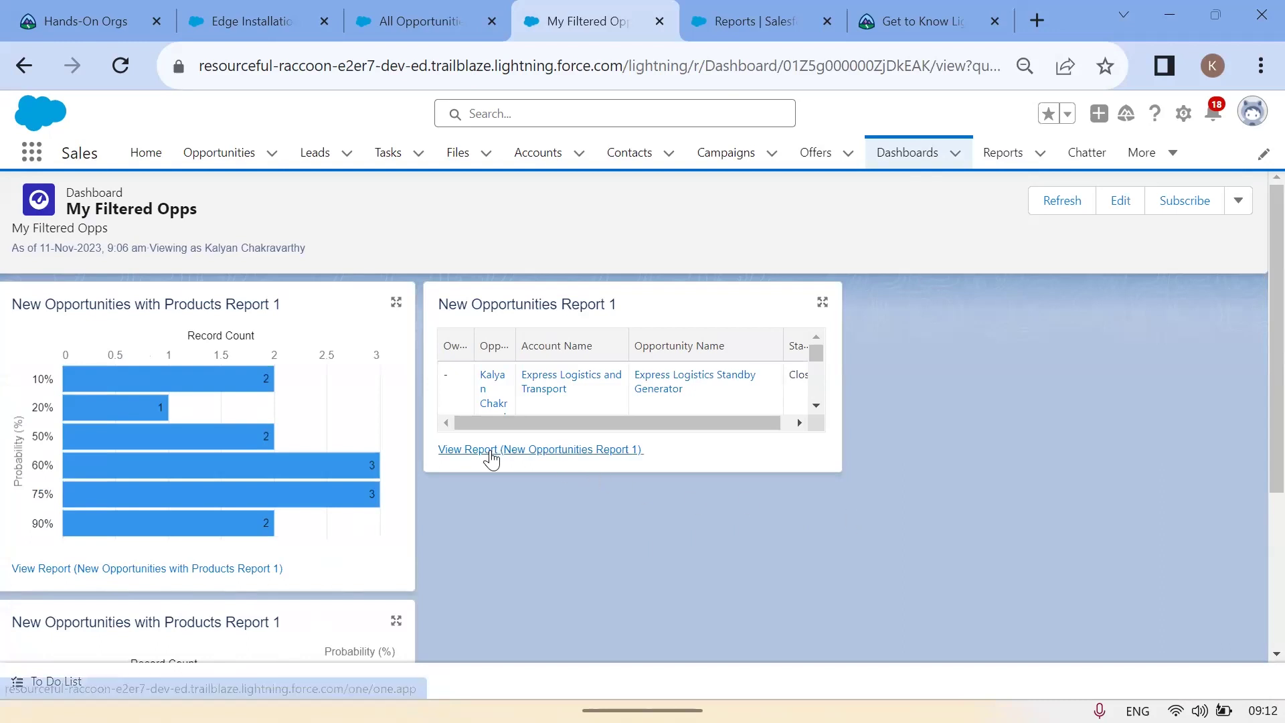
scroll(494, 459, down, 3)
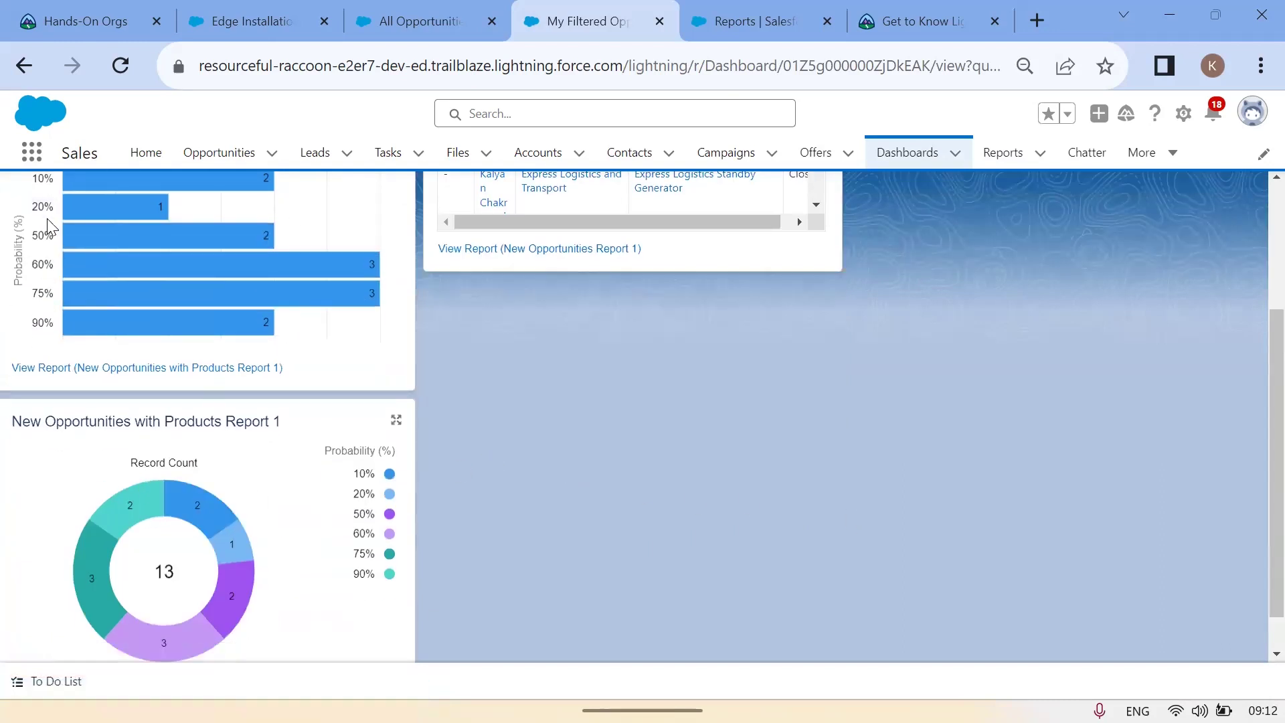
scroll(456, 476, up, 3)
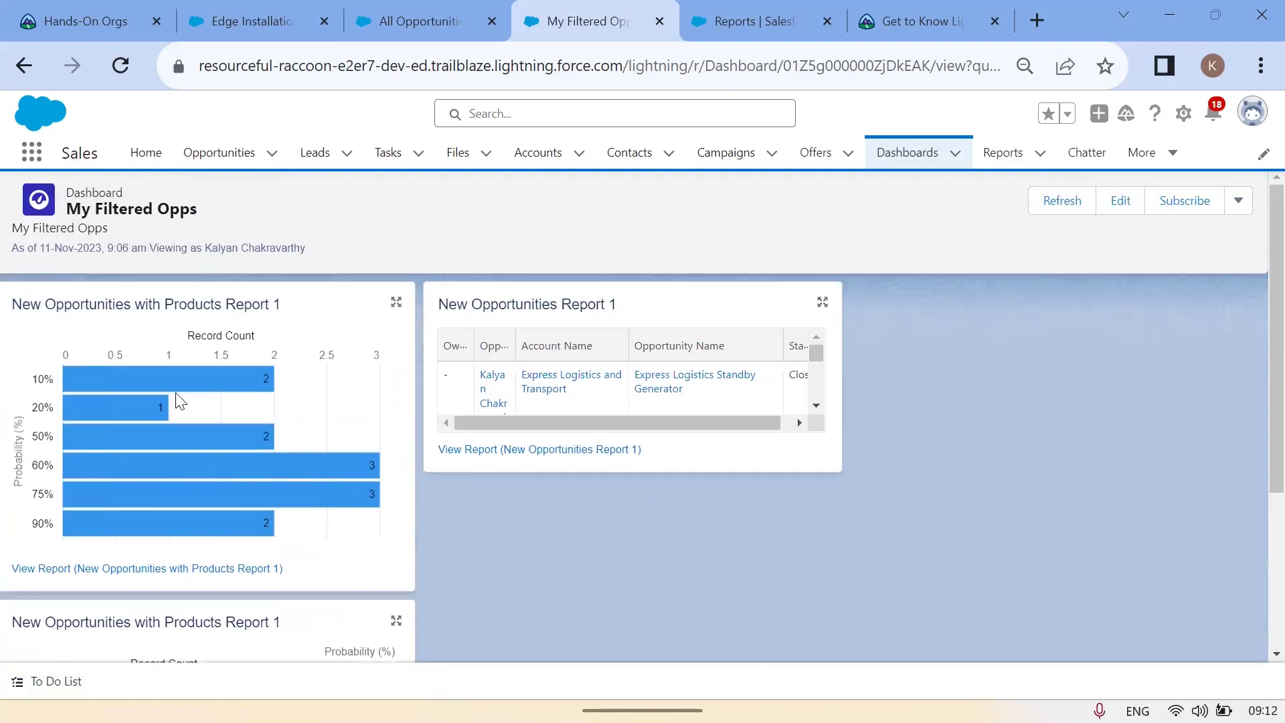
scroll(194, 469, down, 4)
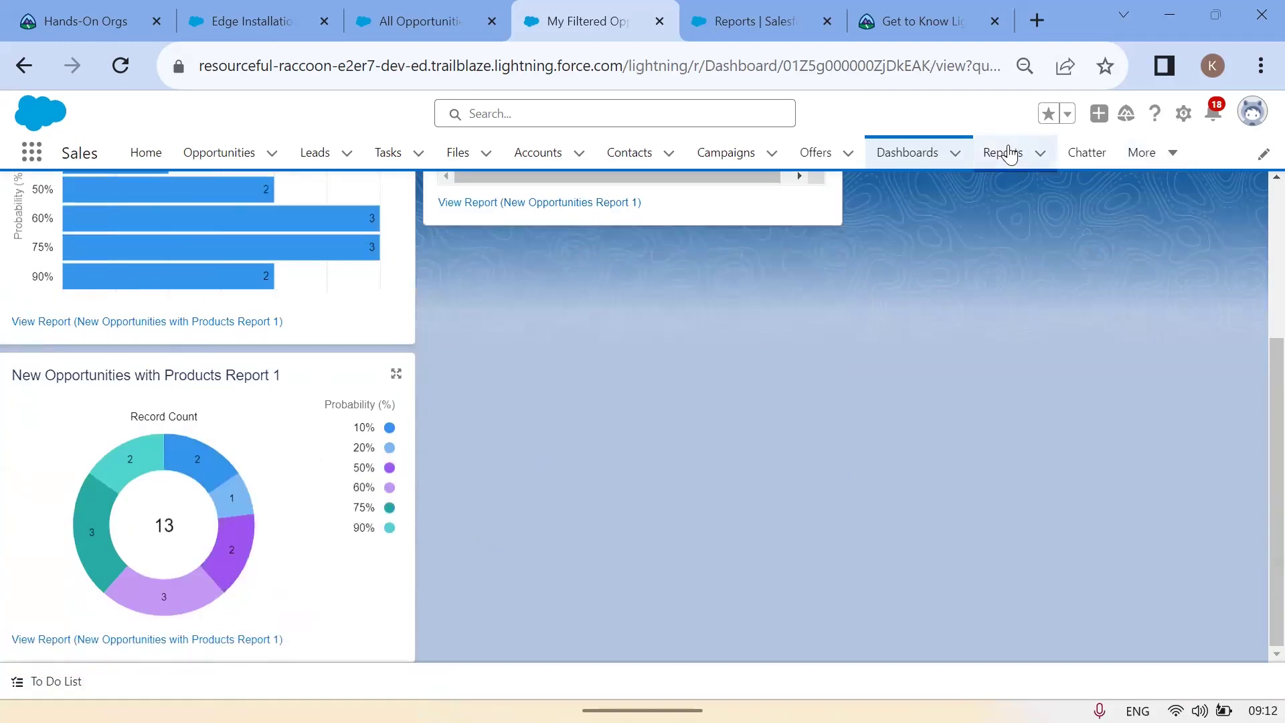
Show the chart in New Opportunities with Products Report 1 again, and return to the recent dashboards list
click(1006, 151)
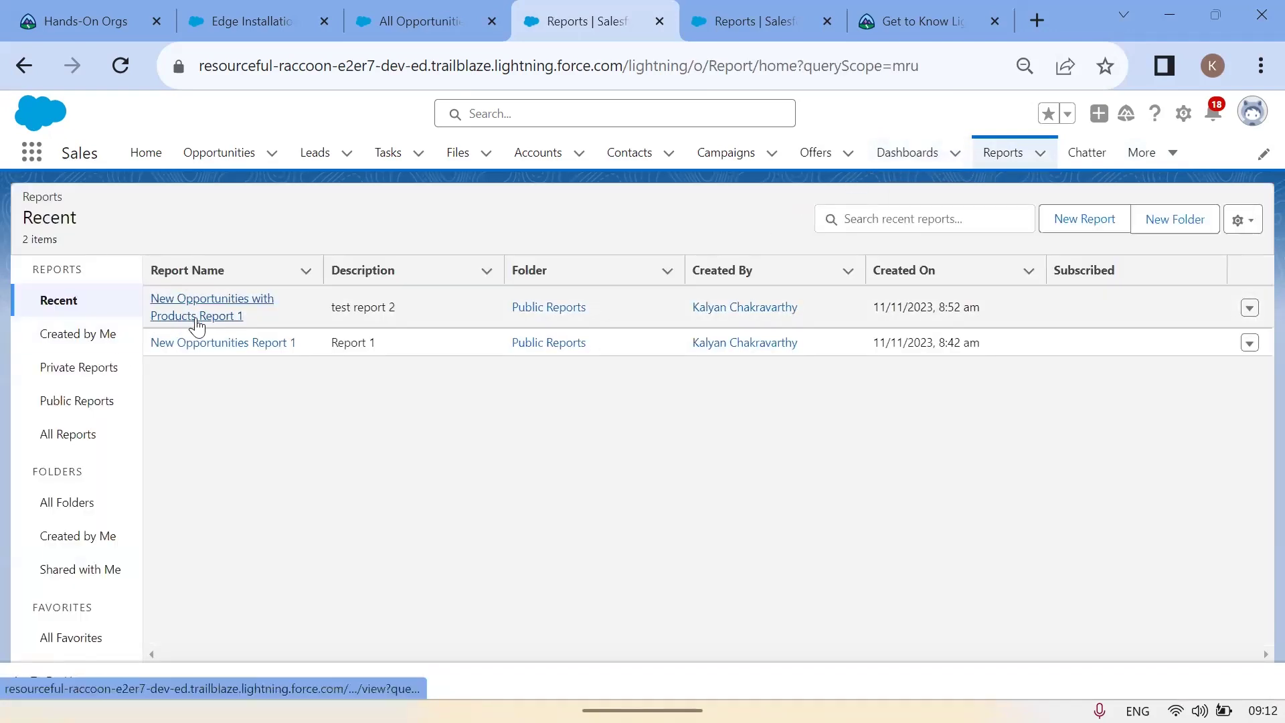
click(239, 312)
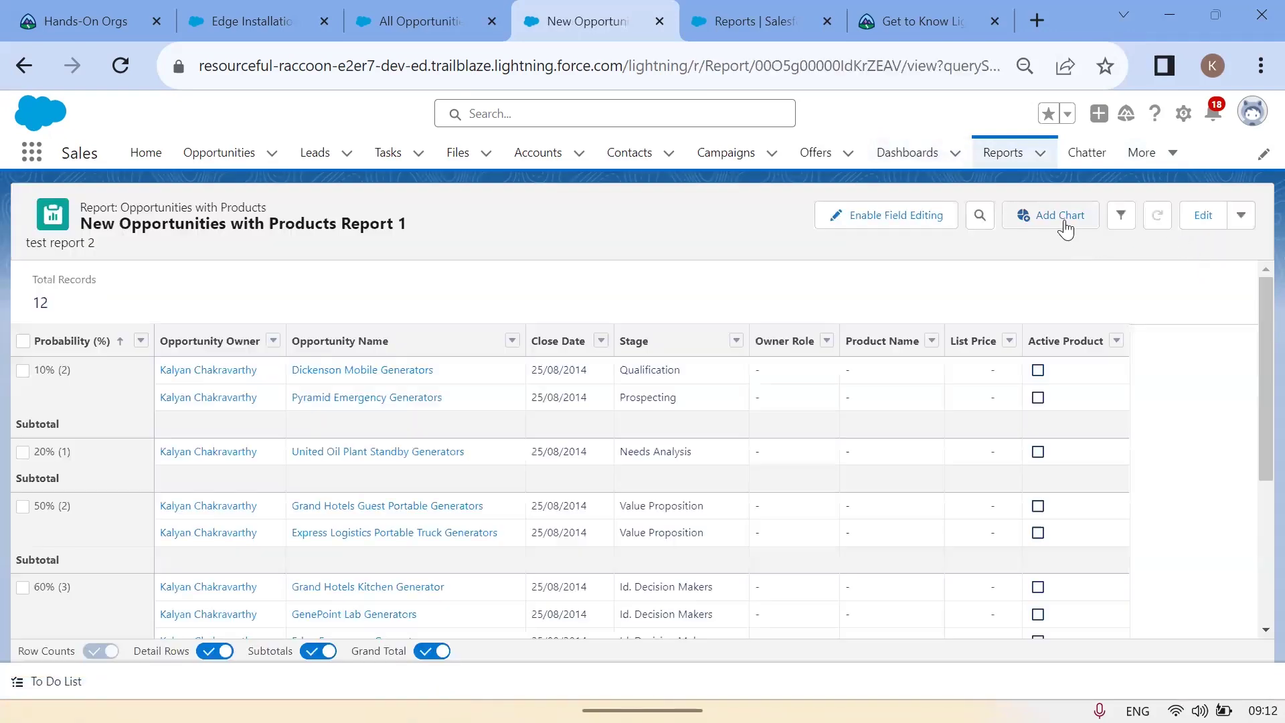
click(1055, 215)
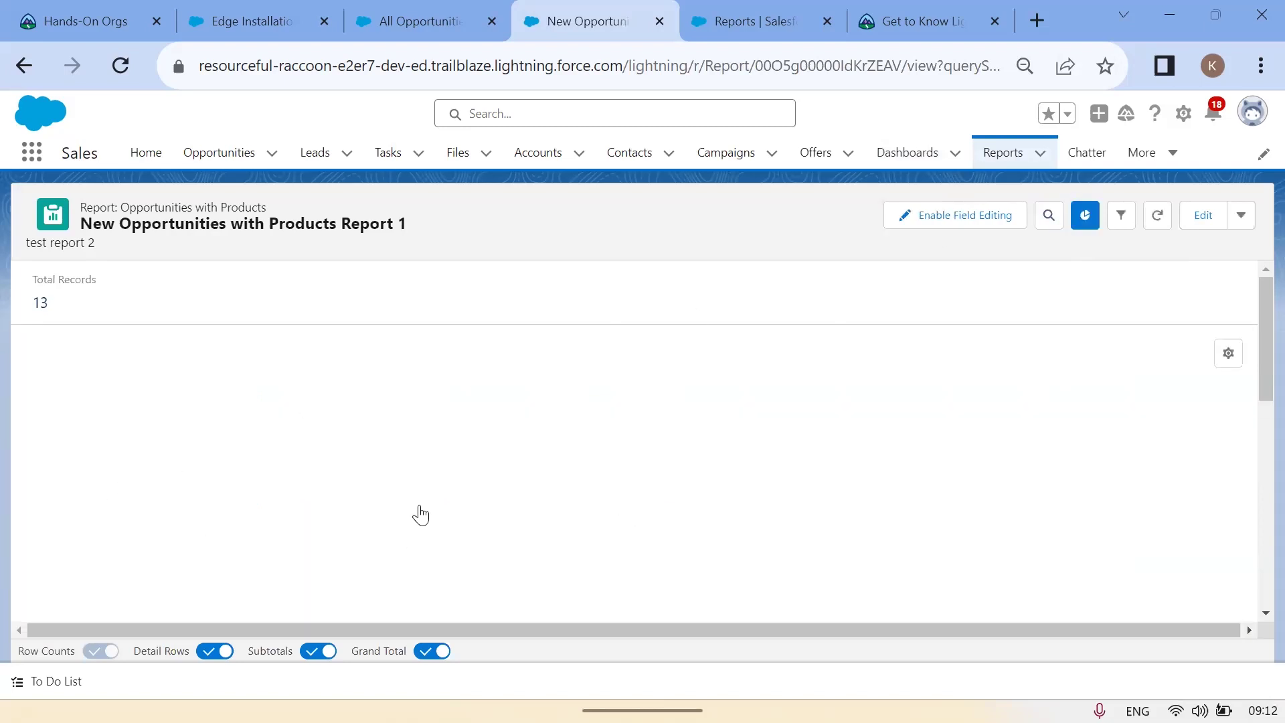
scroll(820, 175, down, 3)
click(909, 156)
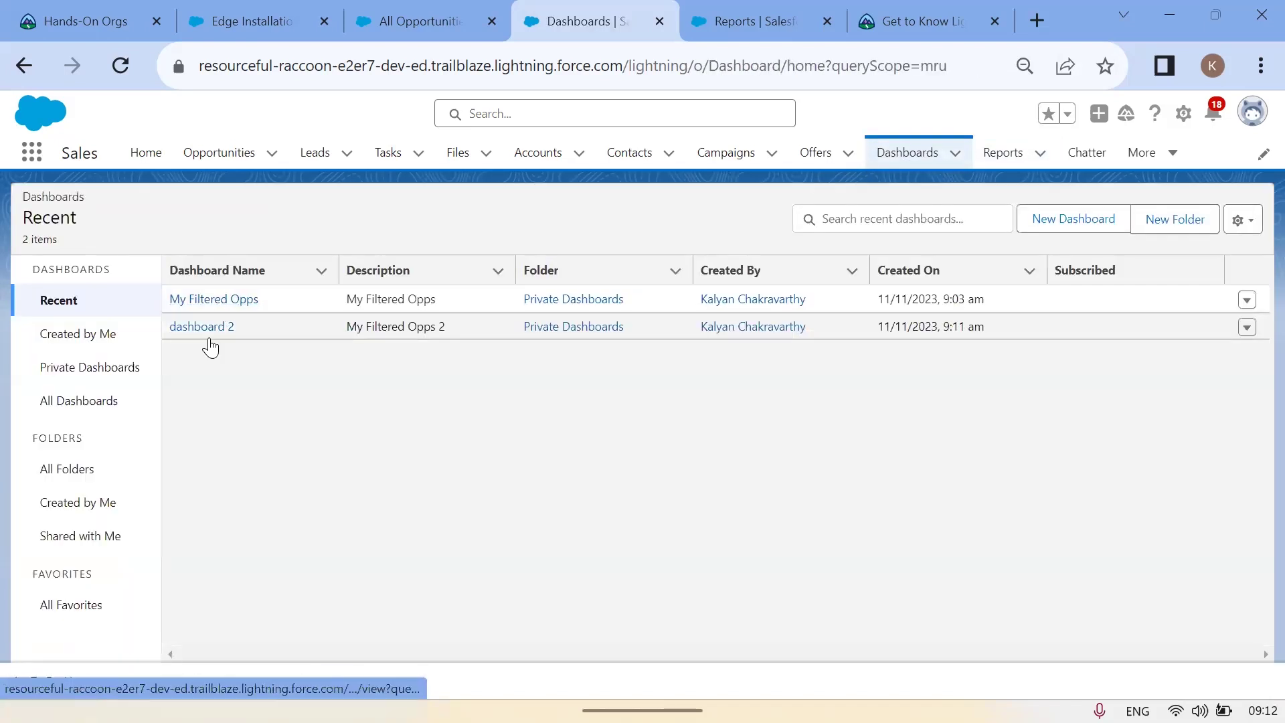
Open the My Filtered Opps dashboard and examine its bar chart, table and donut chart components with their source report names
click(195, 300)
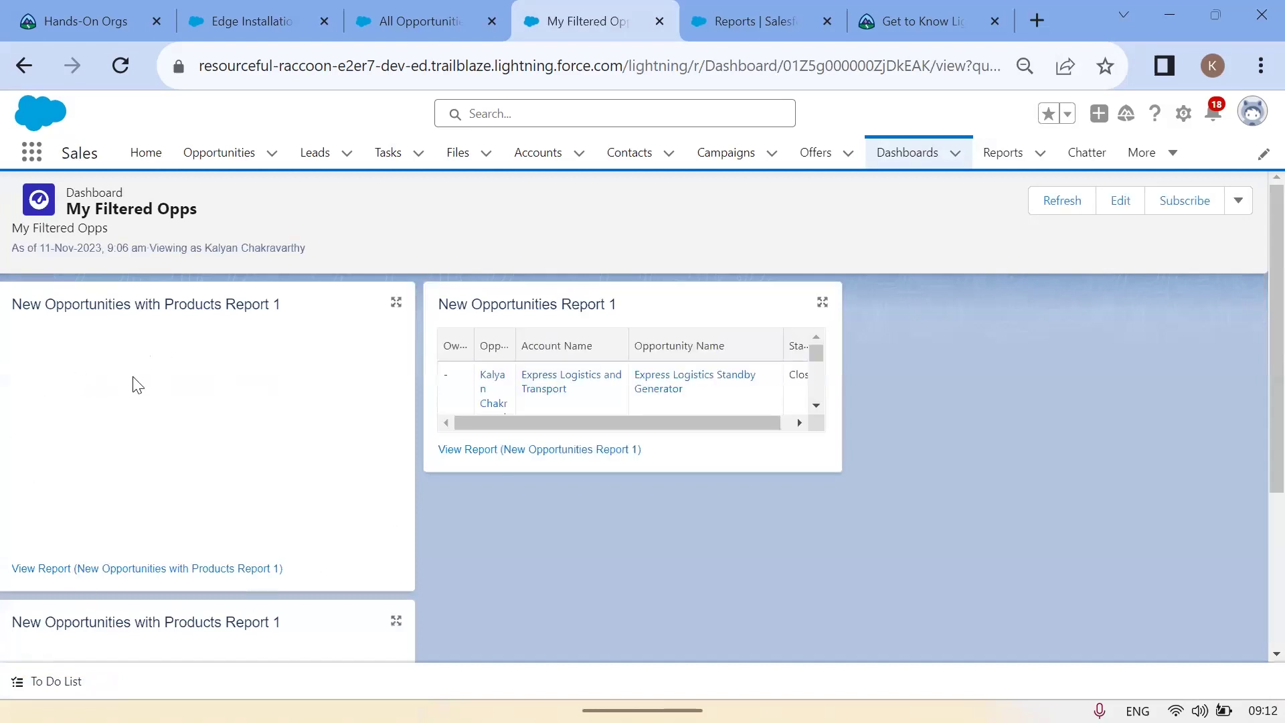
scroll(281, 427, down, 3)
scroll(280, 428, up, 3)
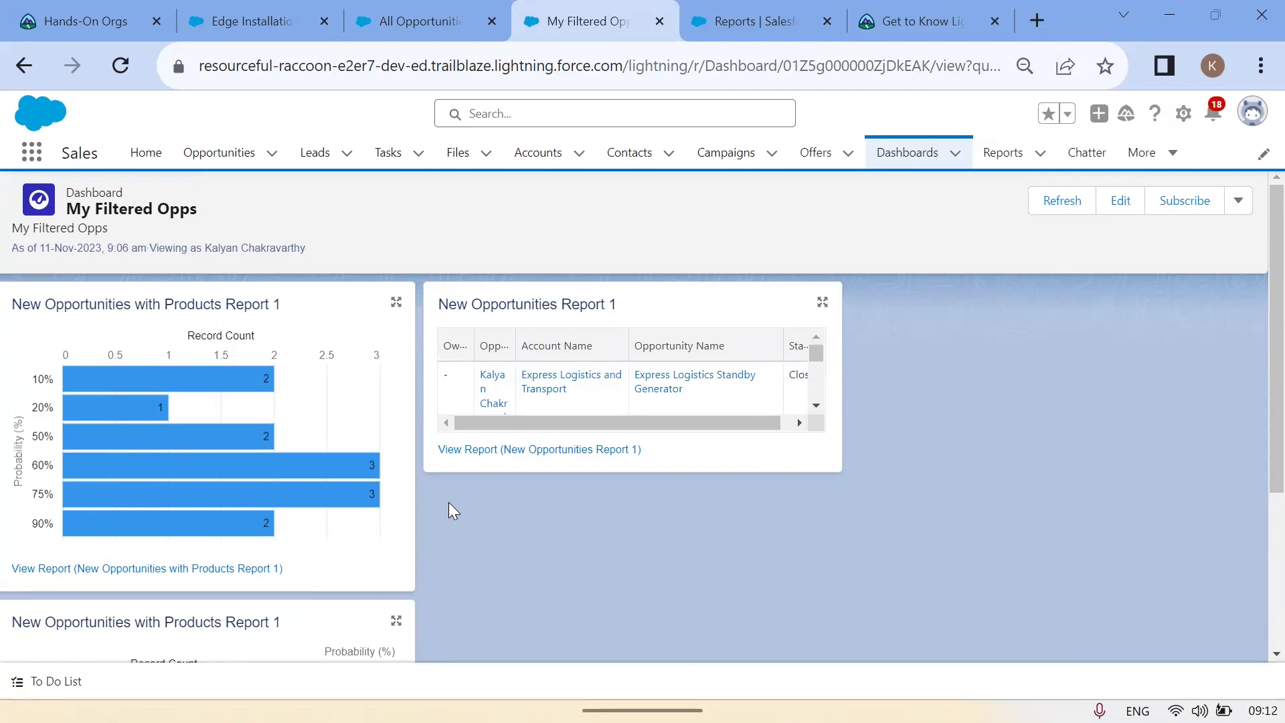
scroll(163, 499, down, 2)
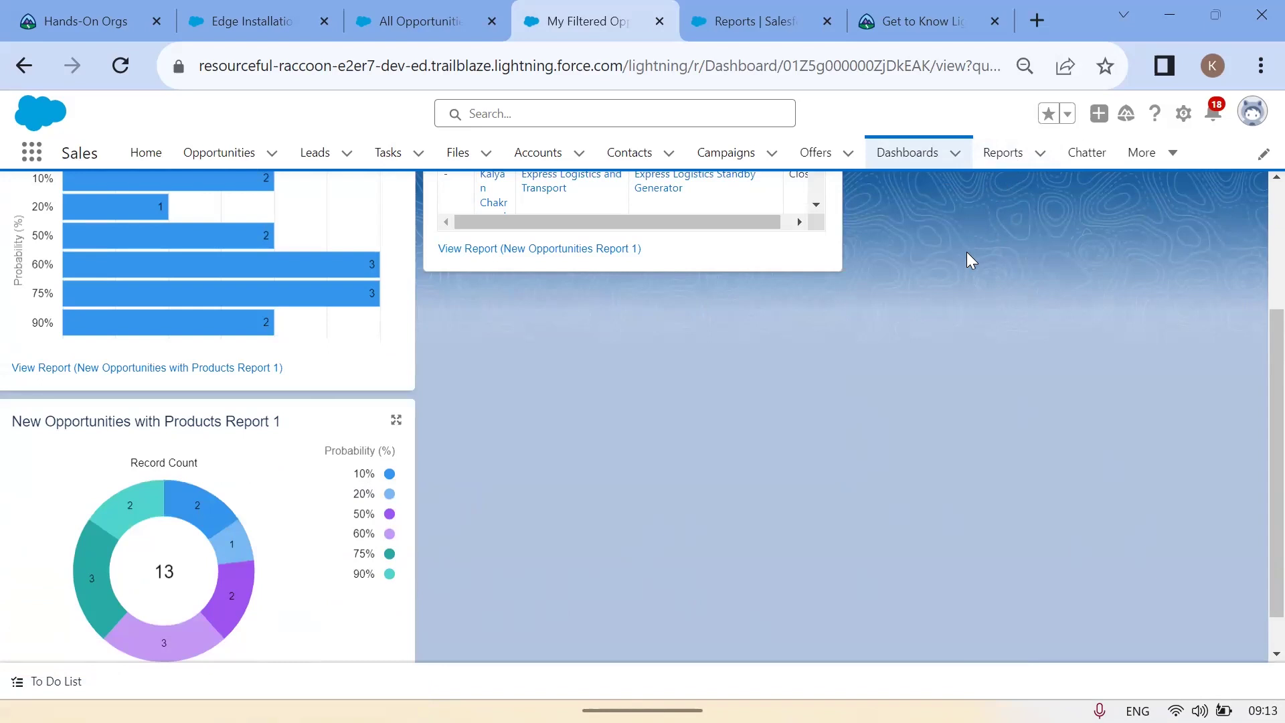
scroll(838, 505, up, 3)
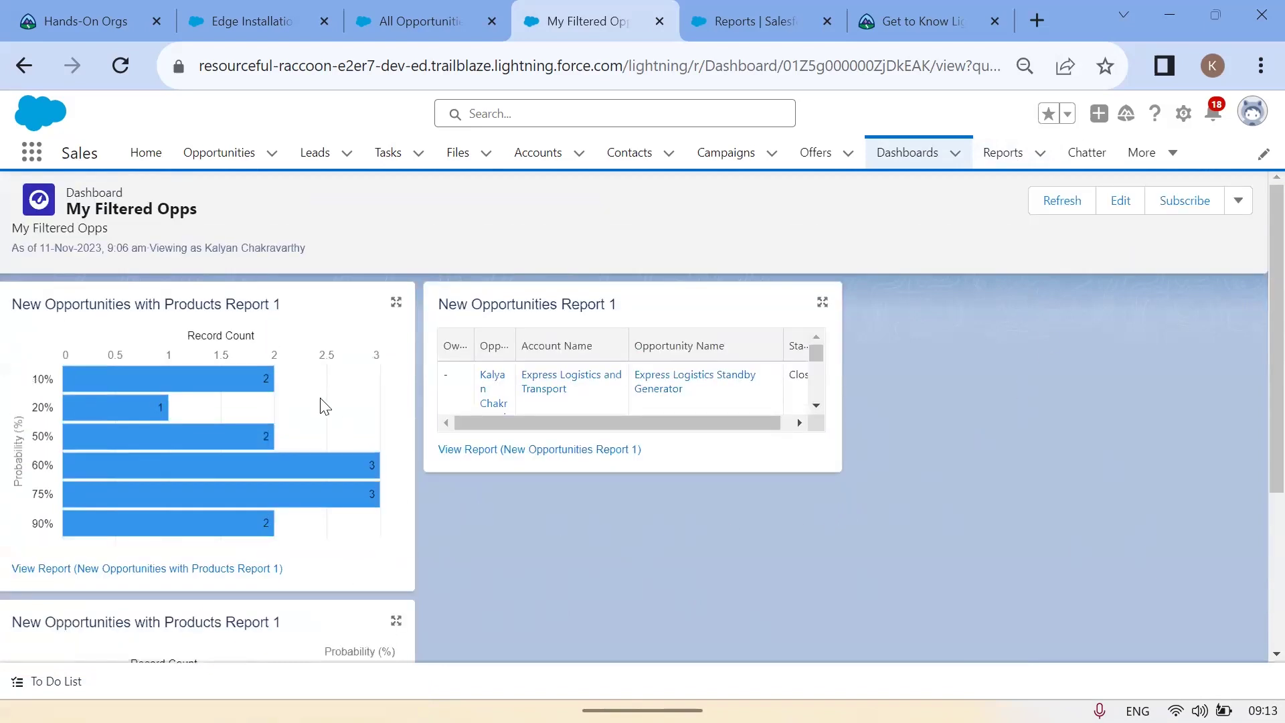
drag(2, 304, 408, 300)
scroll(592, 484, down, 3)
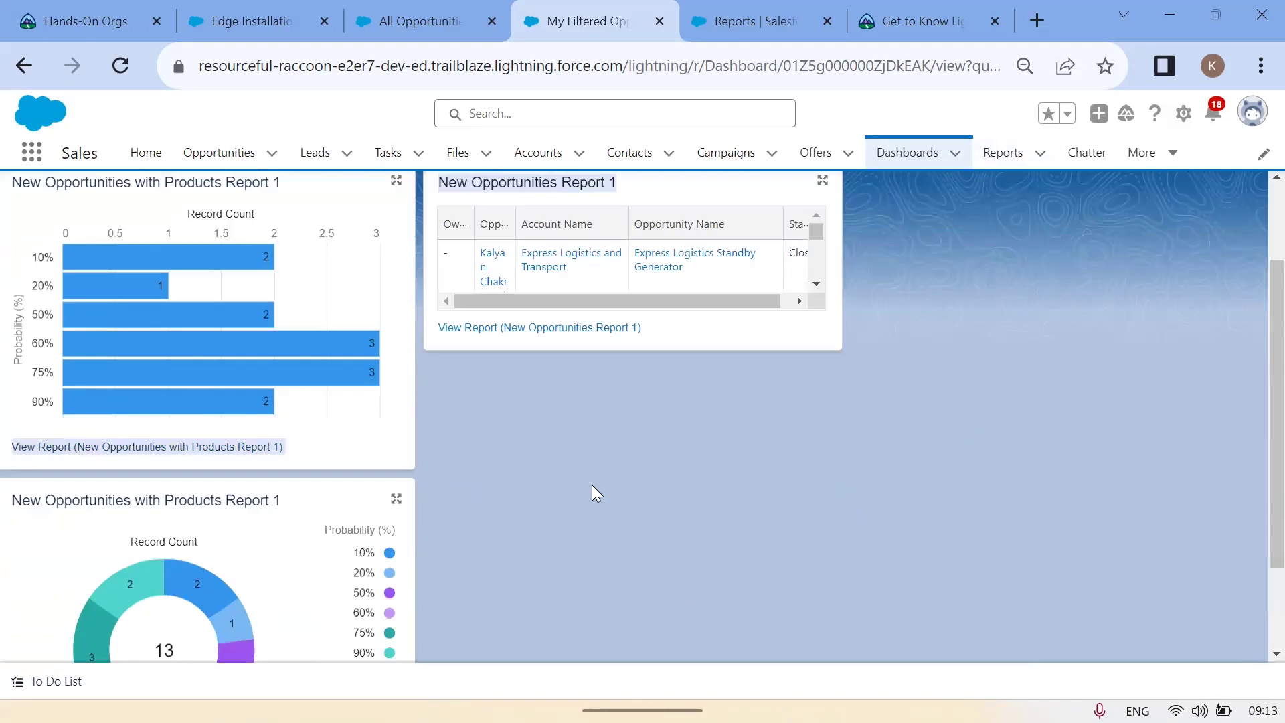
drag(15, 426, 319, 446)
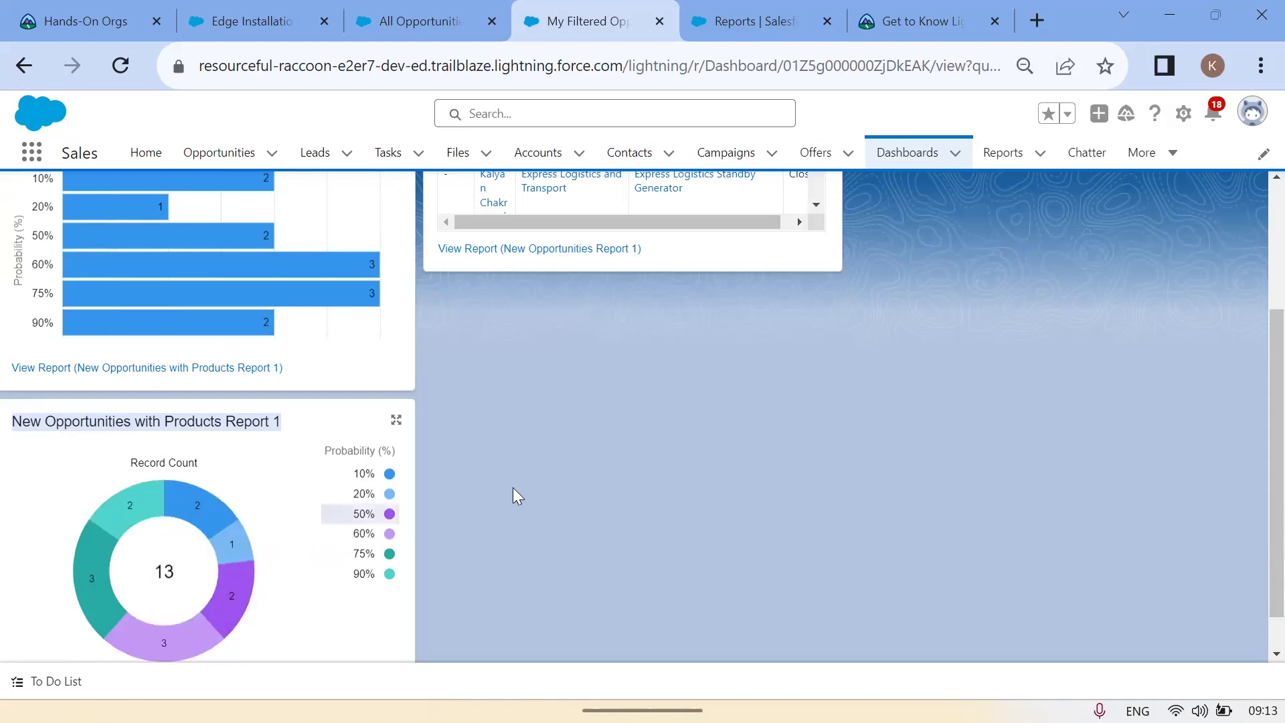
scroll(841, 520, up, 3)
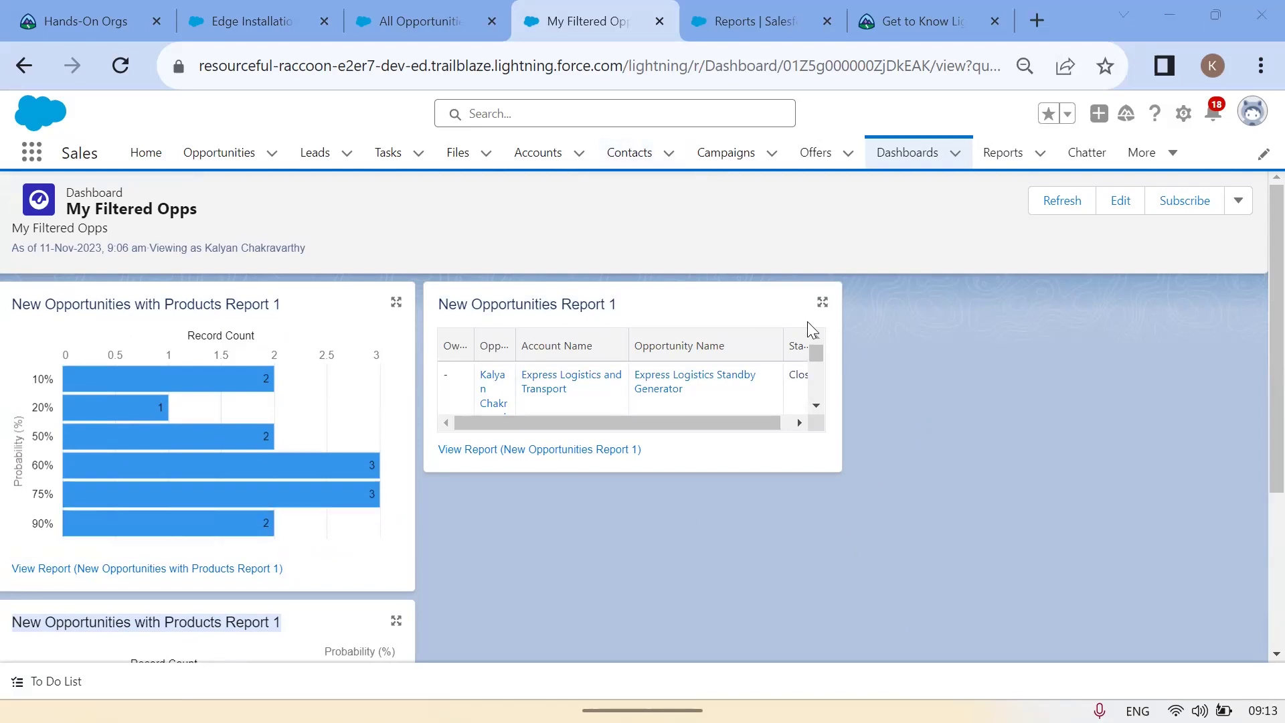
key(alt+Tab)
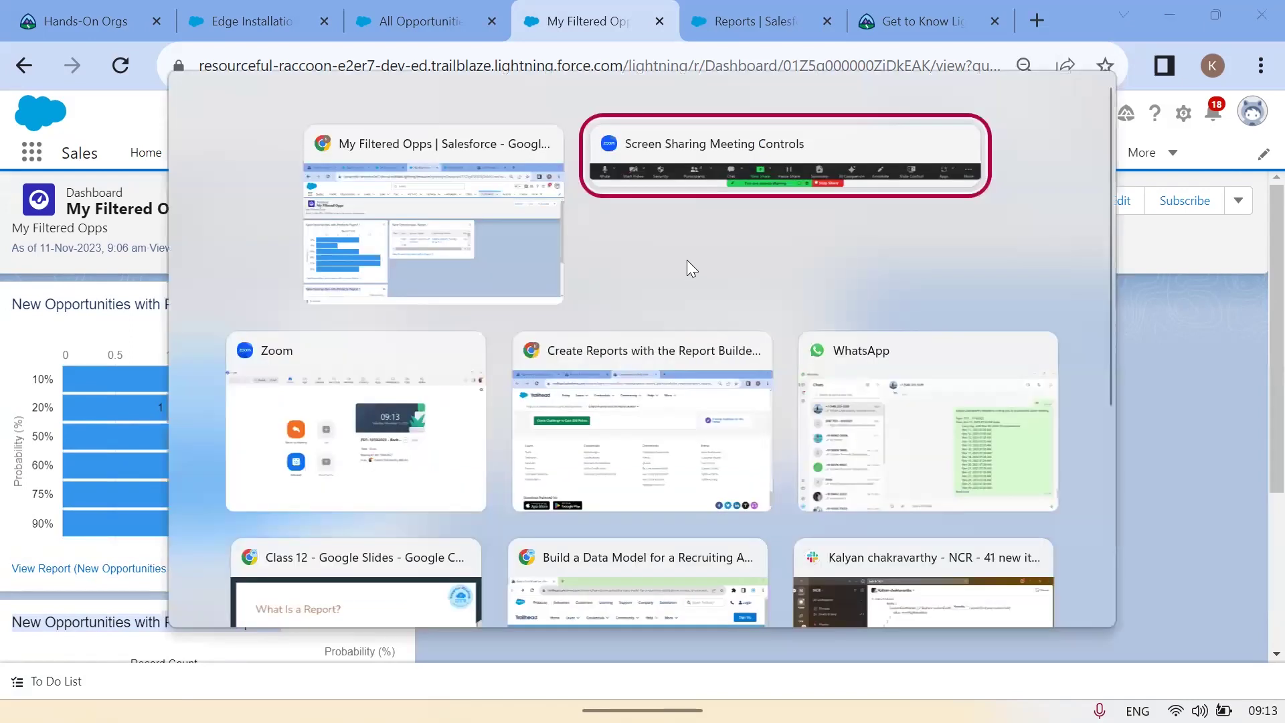
click(557, 458)
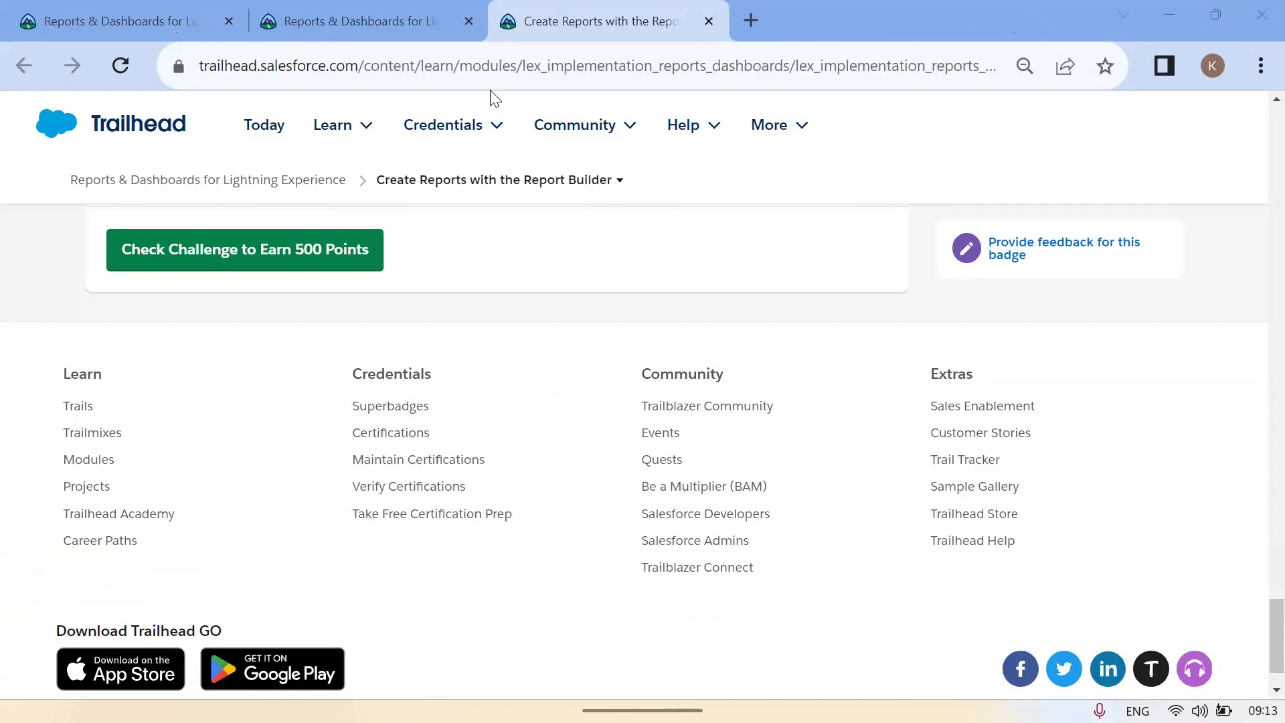
key(alt+Tab)
click(693, 299)
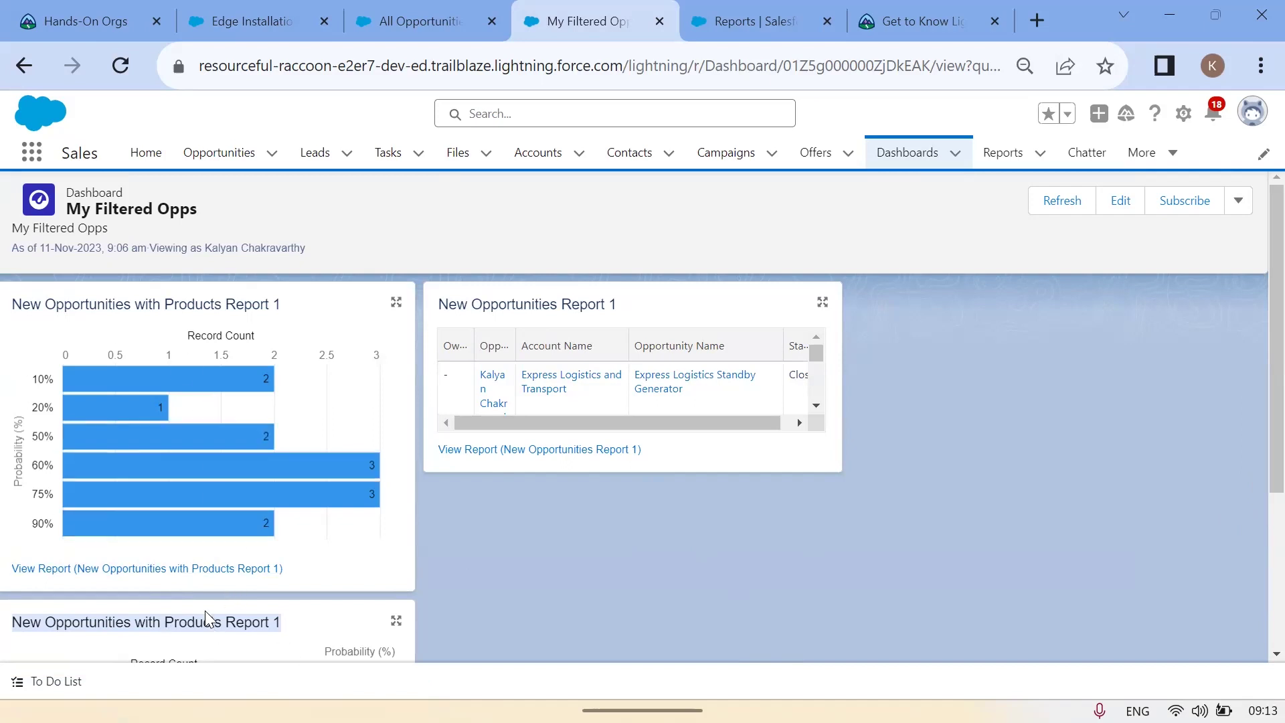
Review the dashboard's donut chart, then open New Opportunities with Products Report 1 from the recent reports
mouse_move(273, 378)
scroll(189, 393, down, 3)
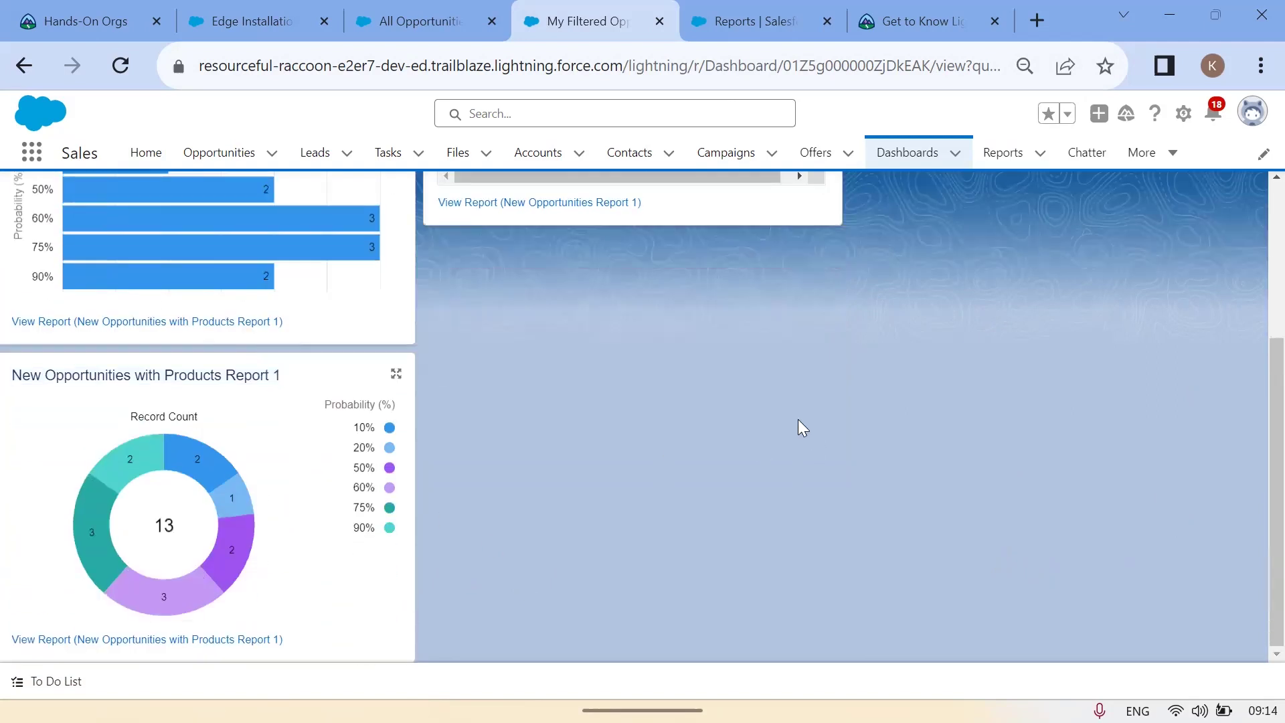
click(1012, 161)
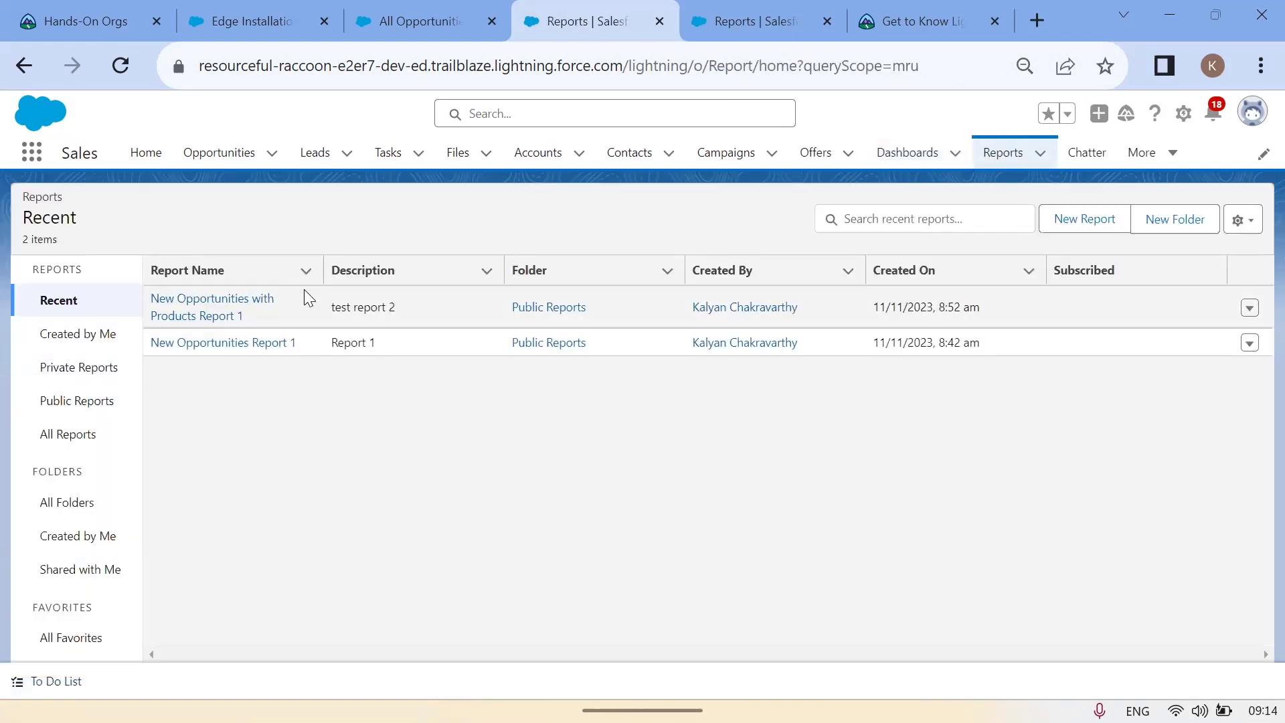
click(192, 307)
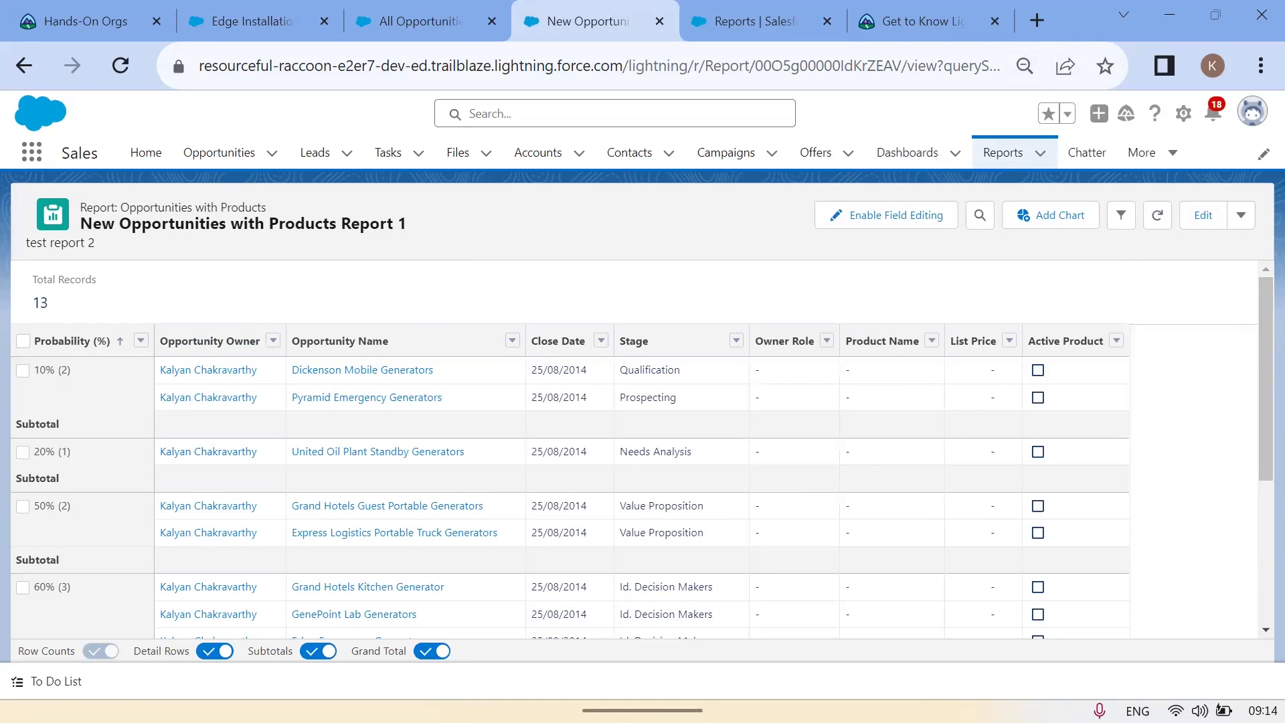
mouse_move(948, 720)
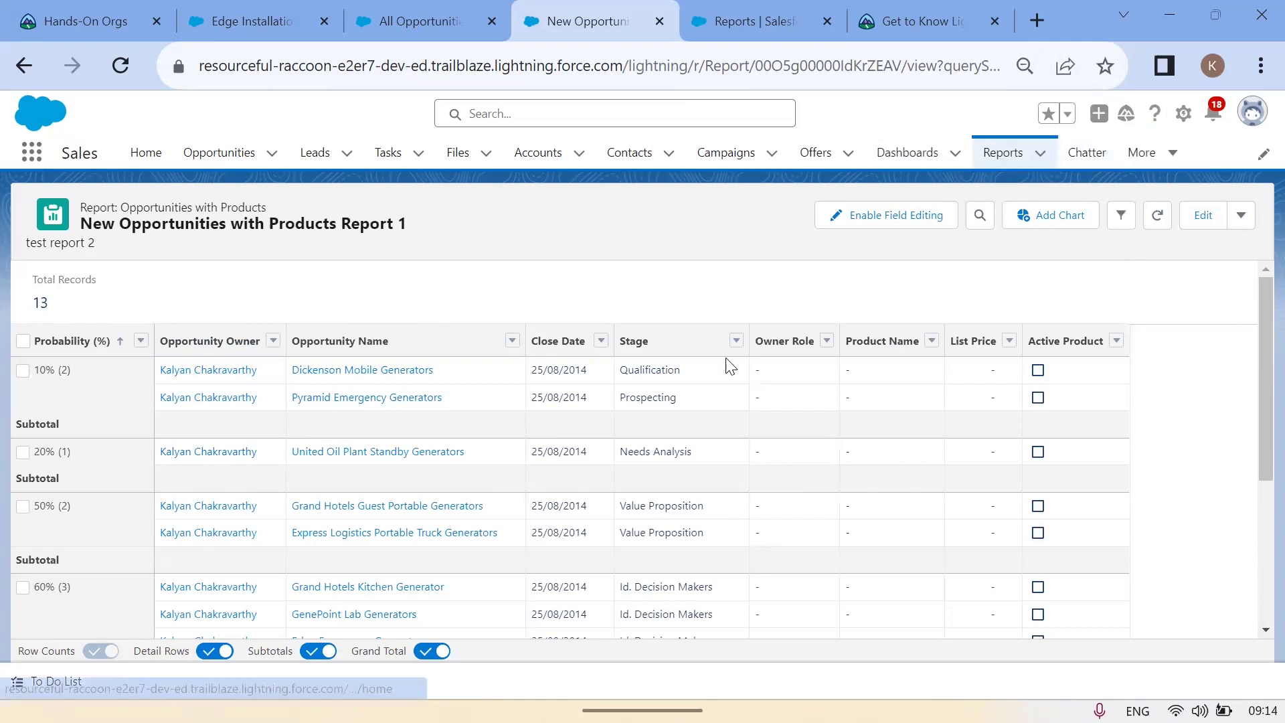
Switch to Trailhead, open the Filter Your Report unit in a new tab, and close the Create Reports with the Report Builder tab
key(alt+Tab)
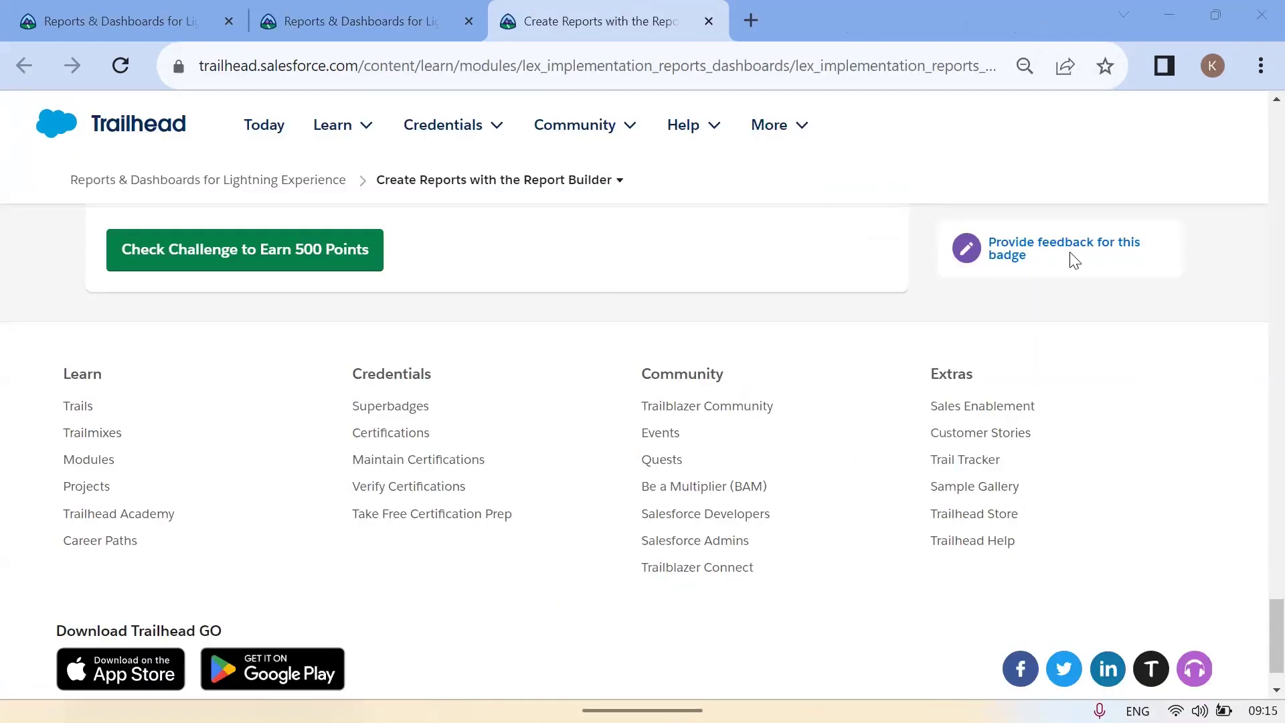
click(356, 15)
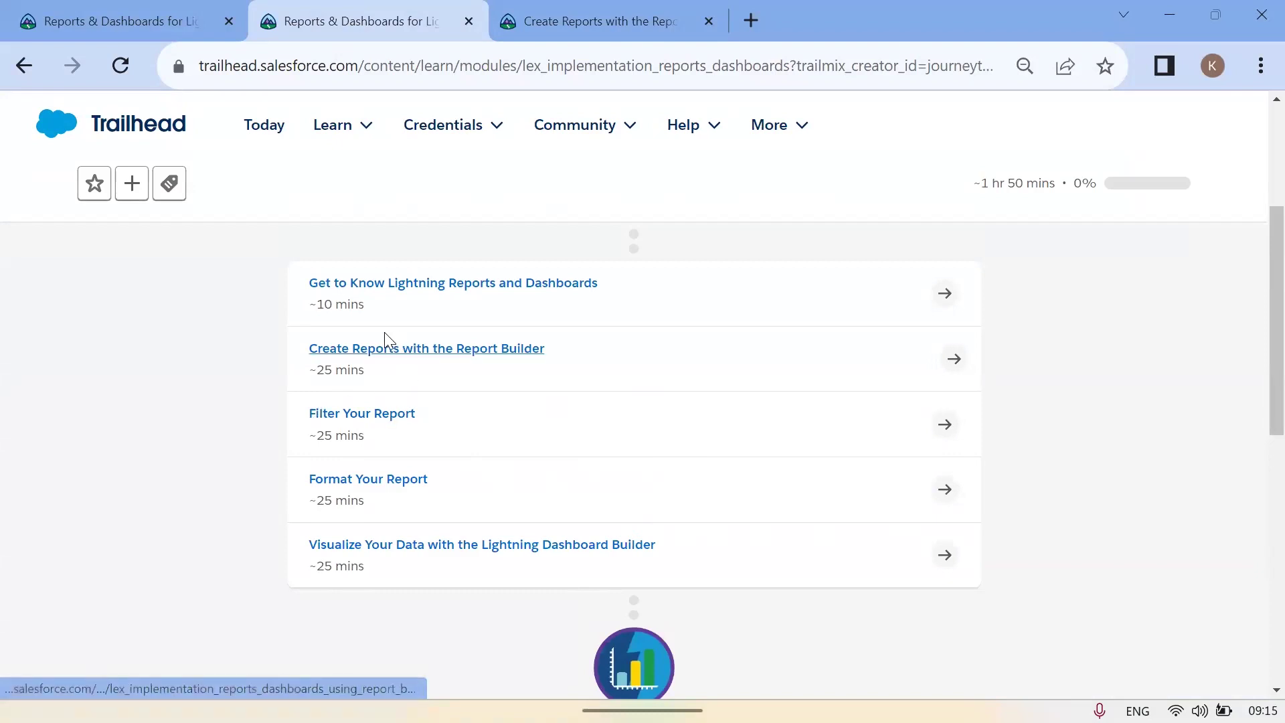
right_click(362, 423)
click(401, 432)
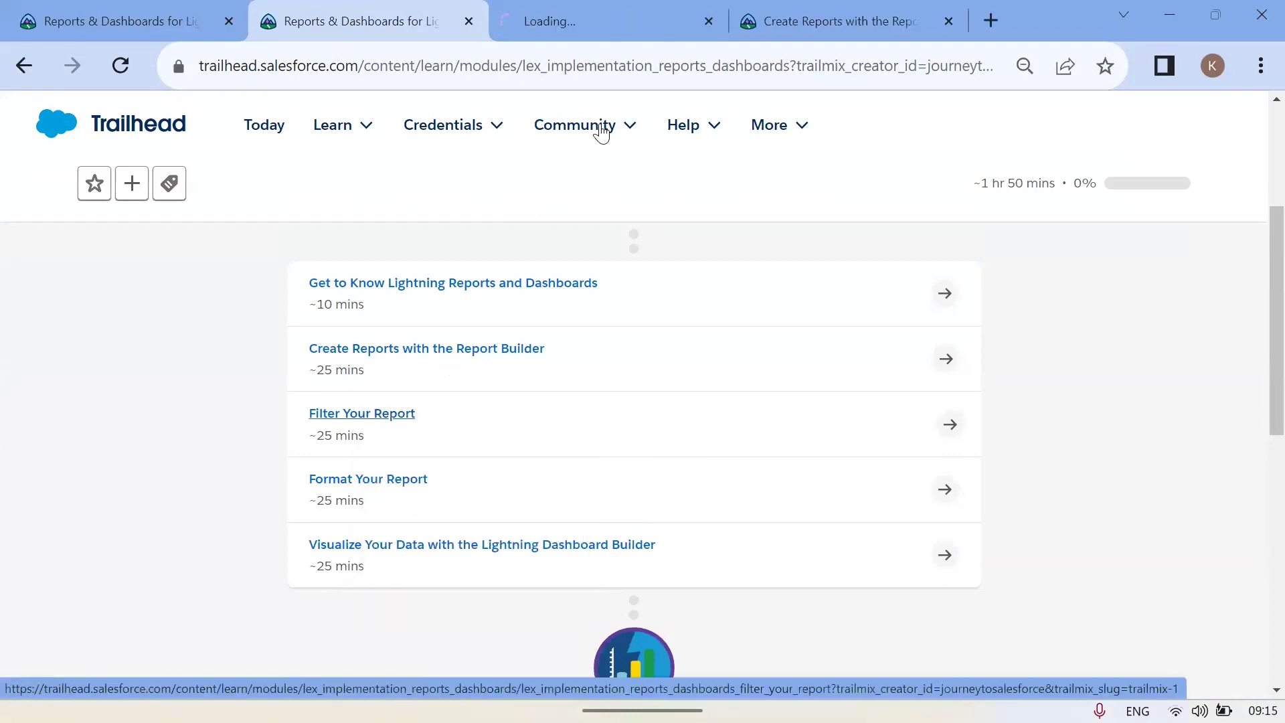
click(584, 28)
click(899, 16)
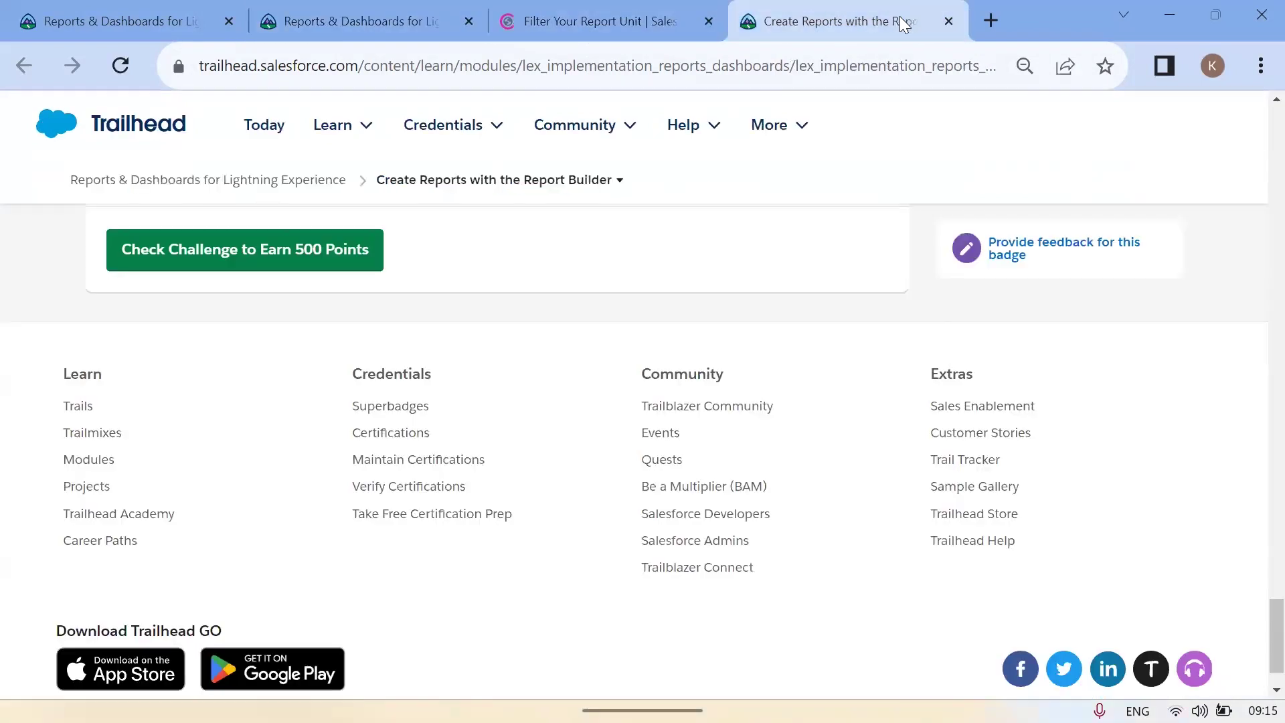
click(949, 21)
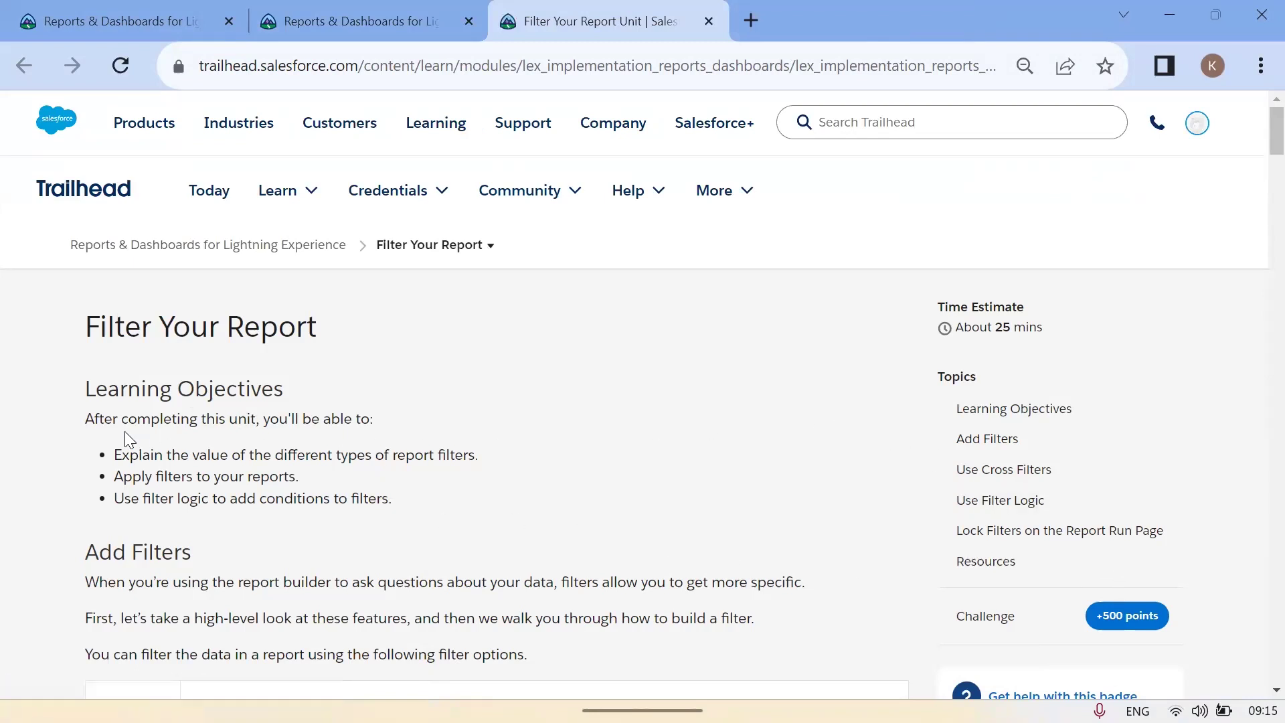
drag(87, 326, 360, 342)
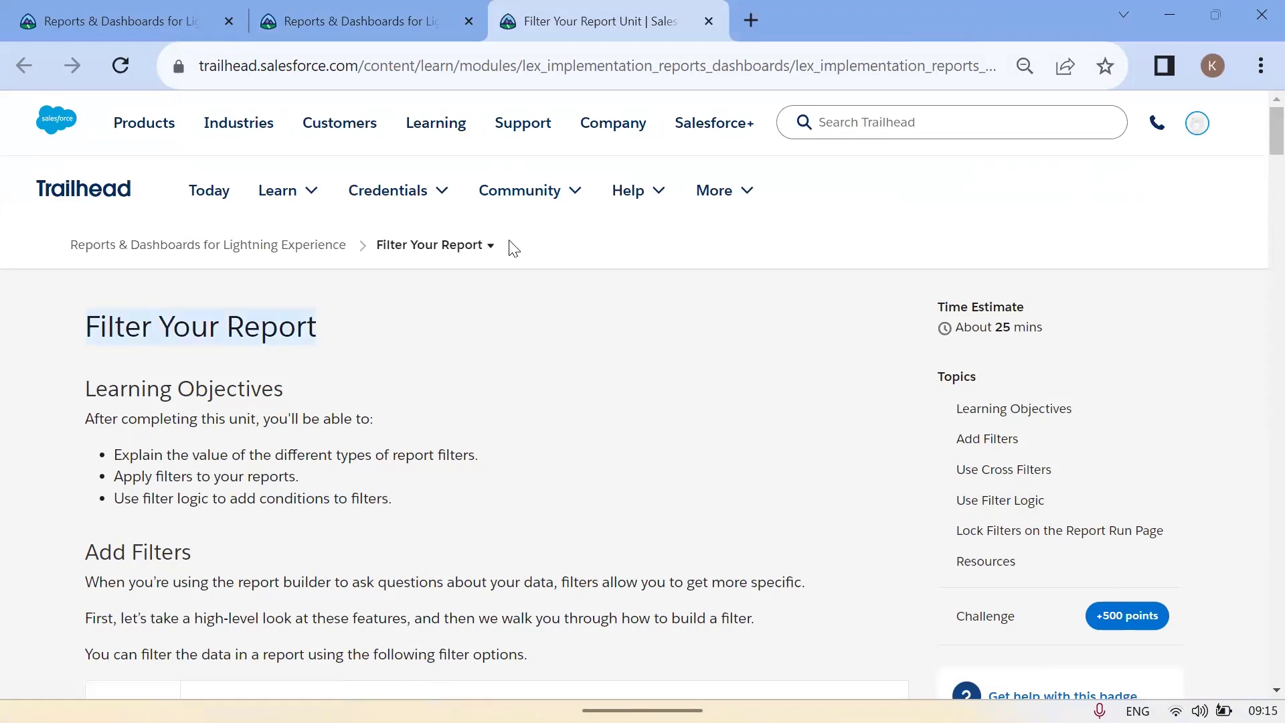
click(339, 21)
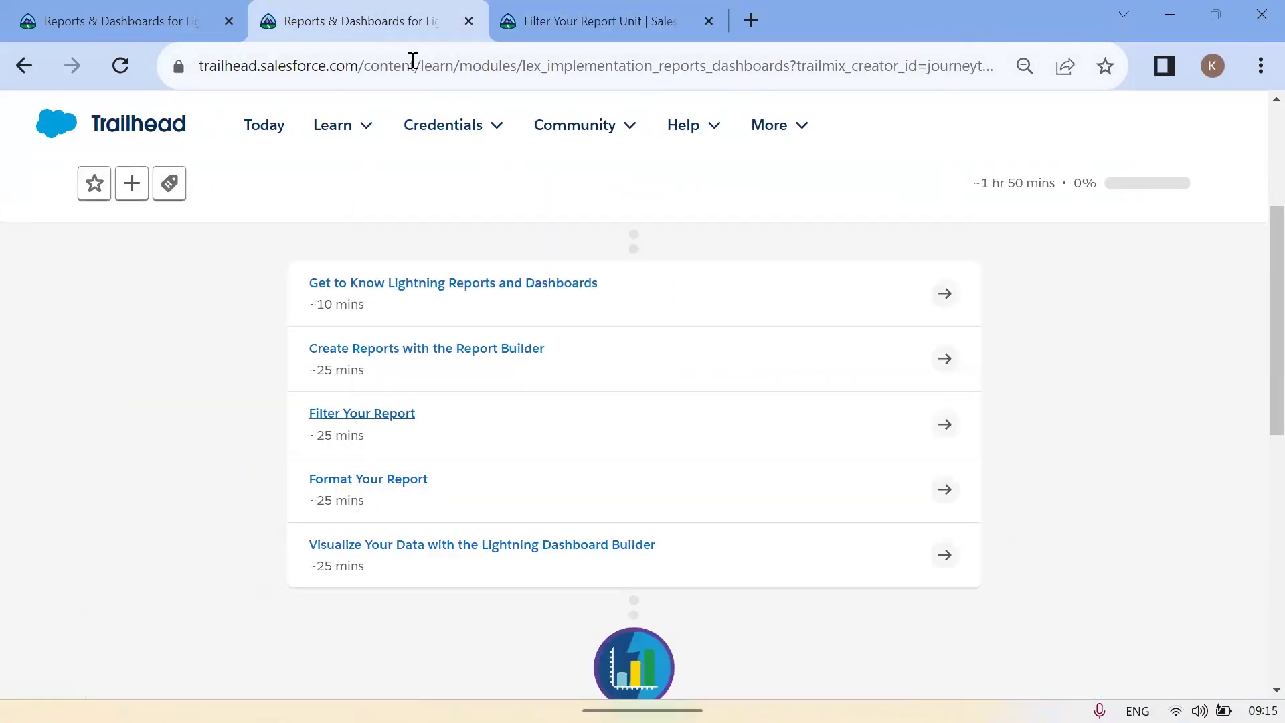
Switch back to Salesforce and open New Opportunities with Products Report 1 for editing with its filters shown
key(alt+Tab)
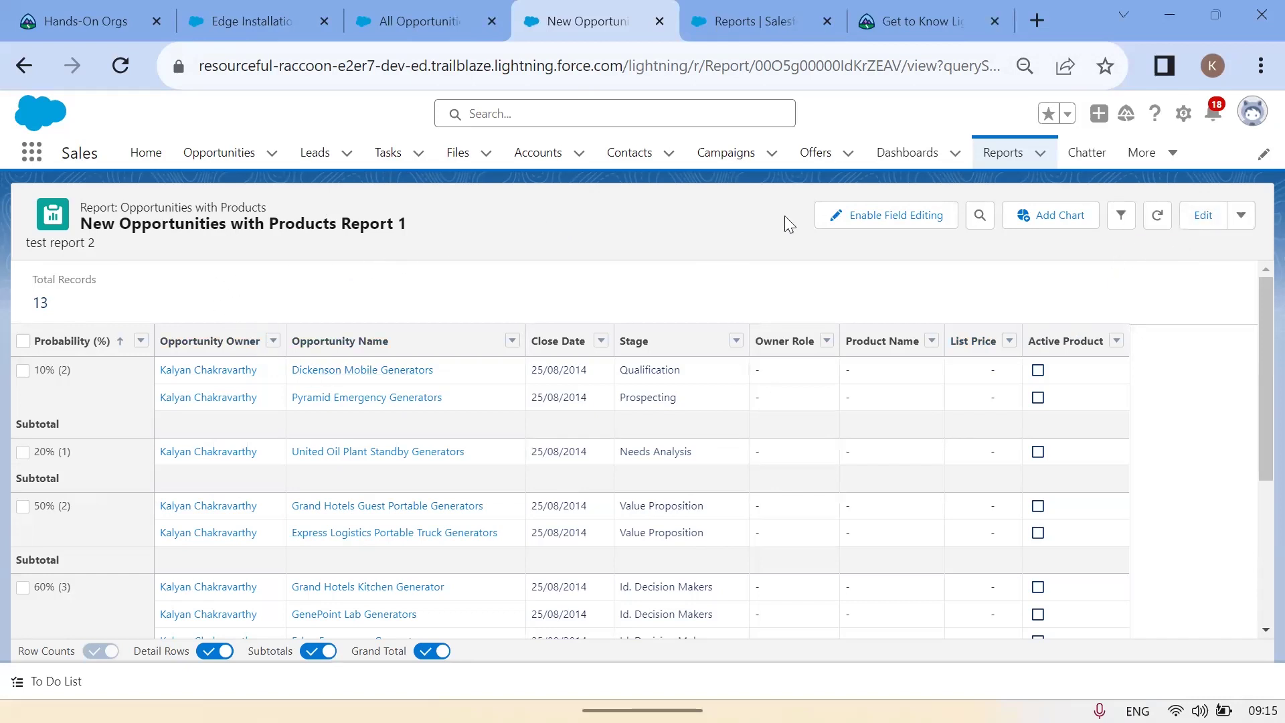
click(1203, 215)
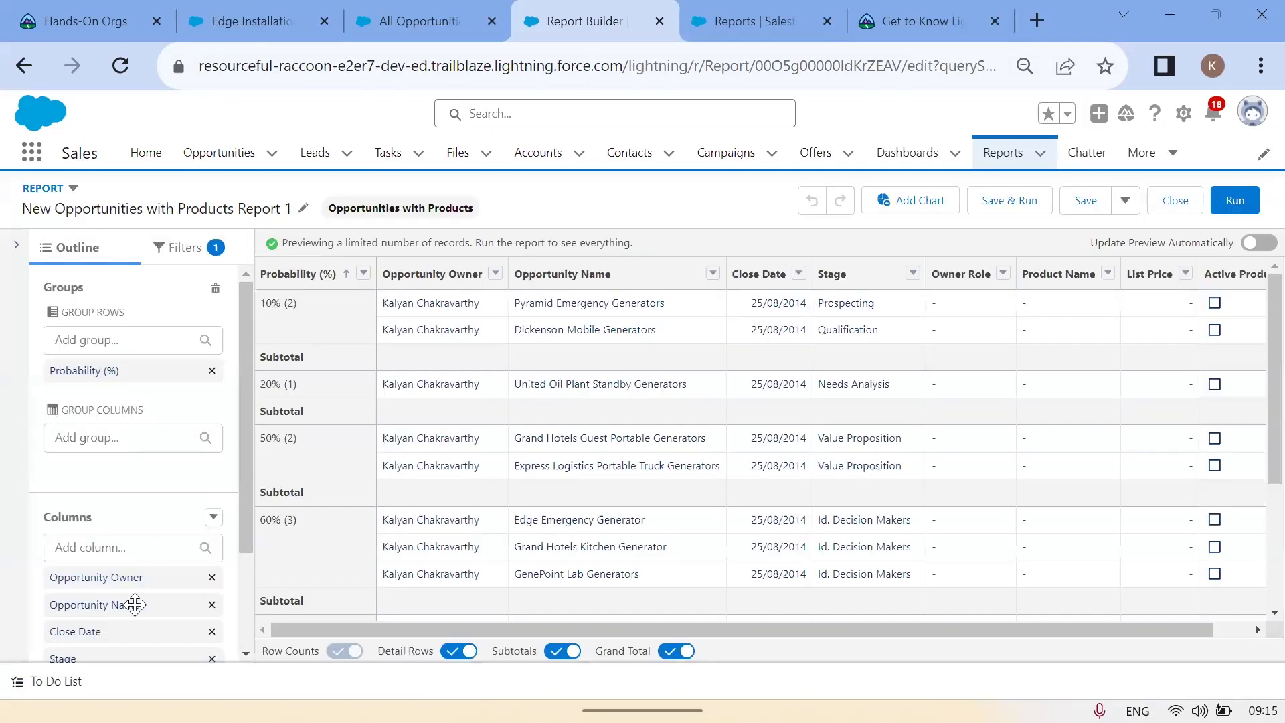
click(200, 251)
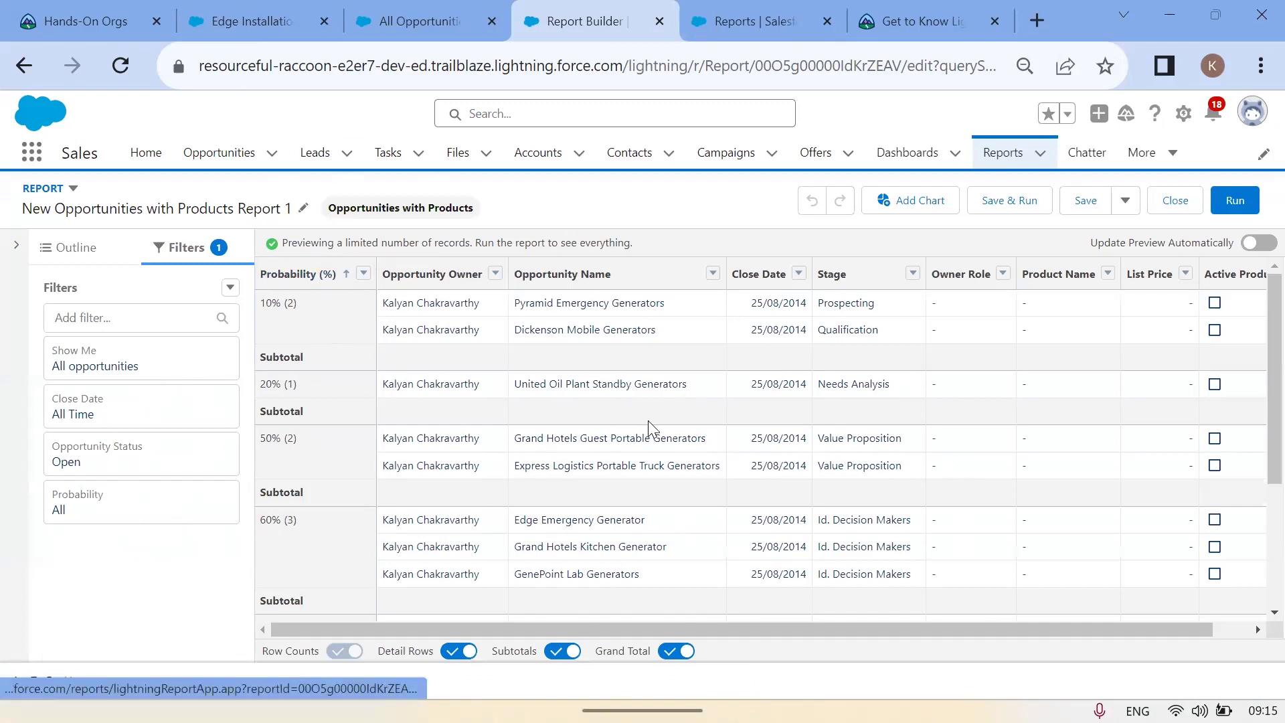
click(104, 319)
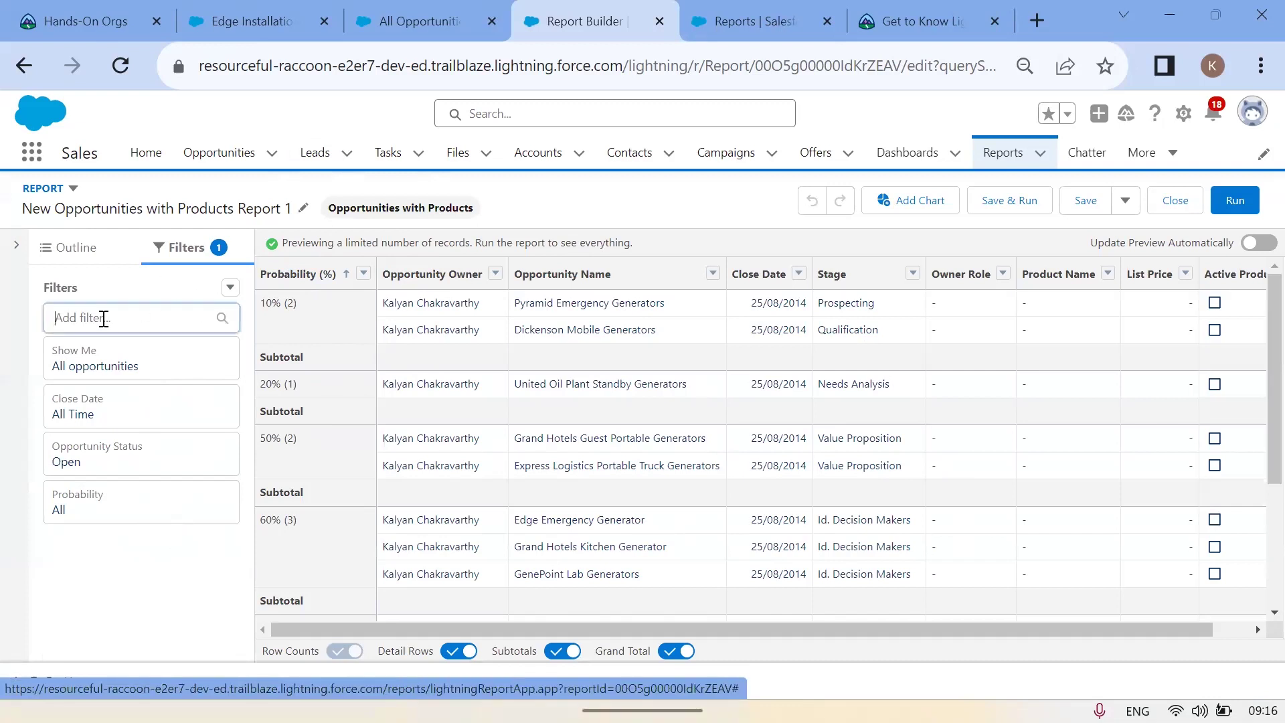
click(137, 288)
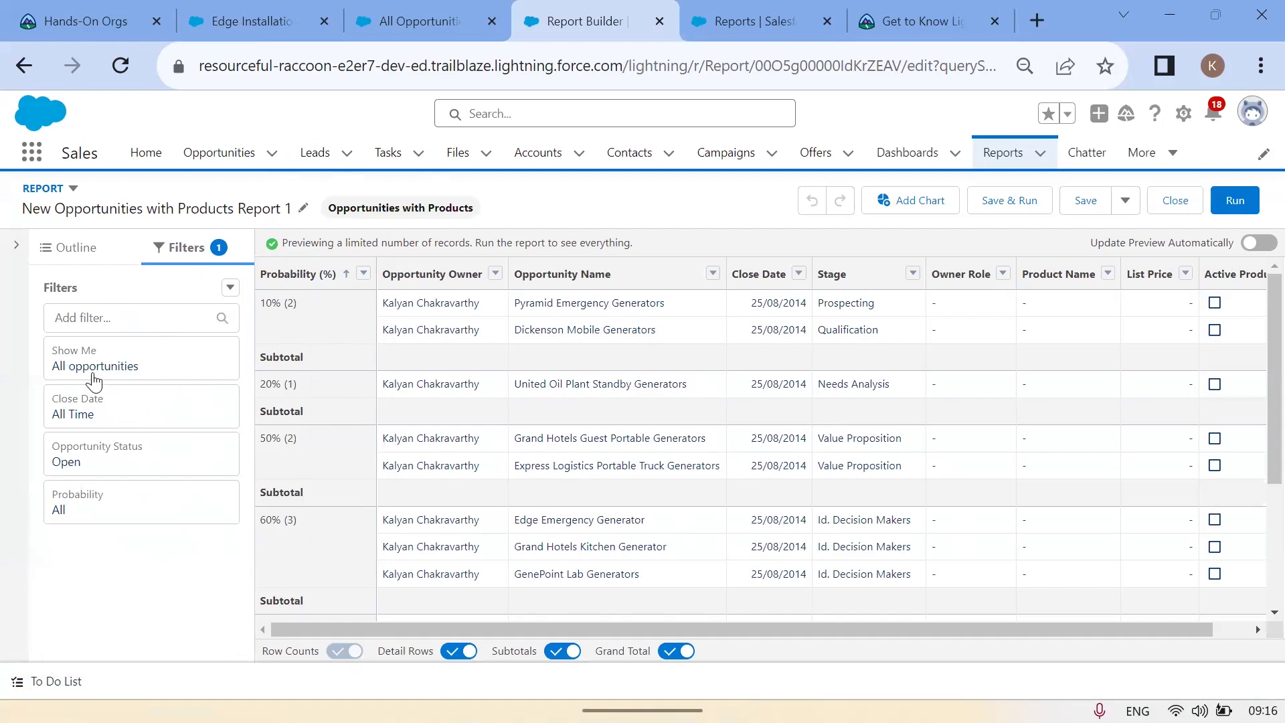
Browse the opportunity, product and owner fields available for a new report filter
click(123, 312)
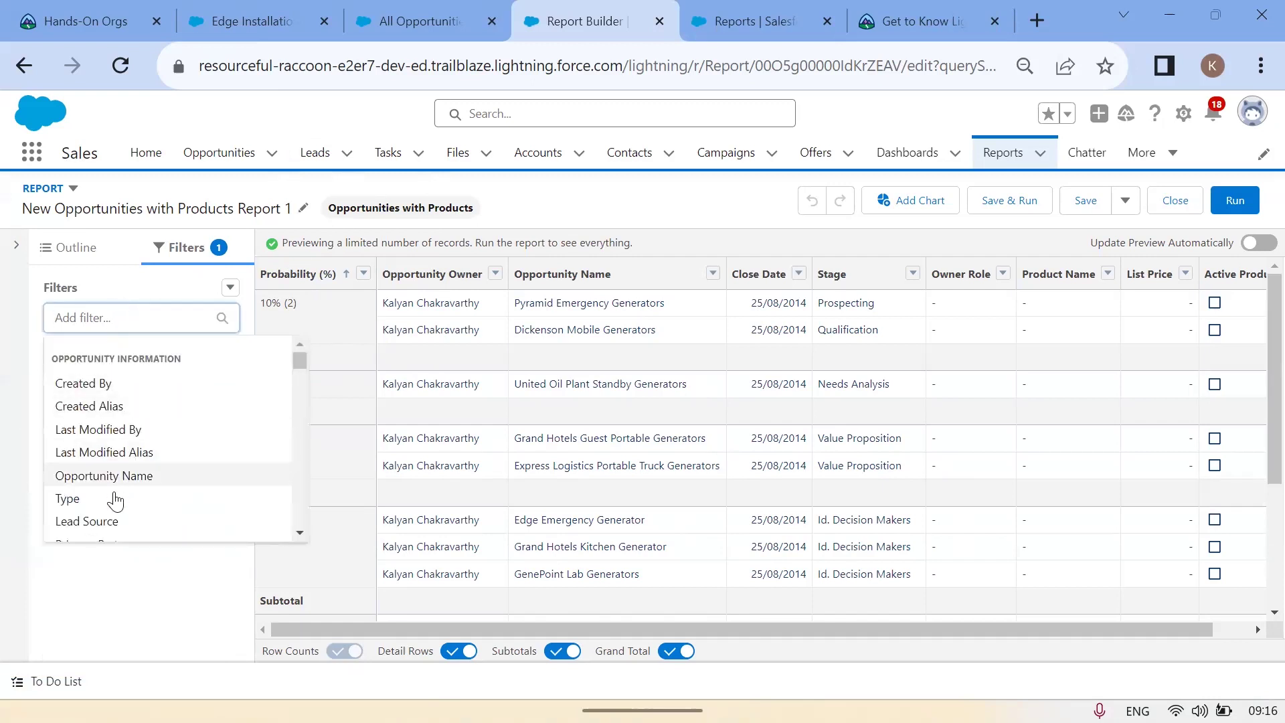
scroll(129, 501, down, 3)
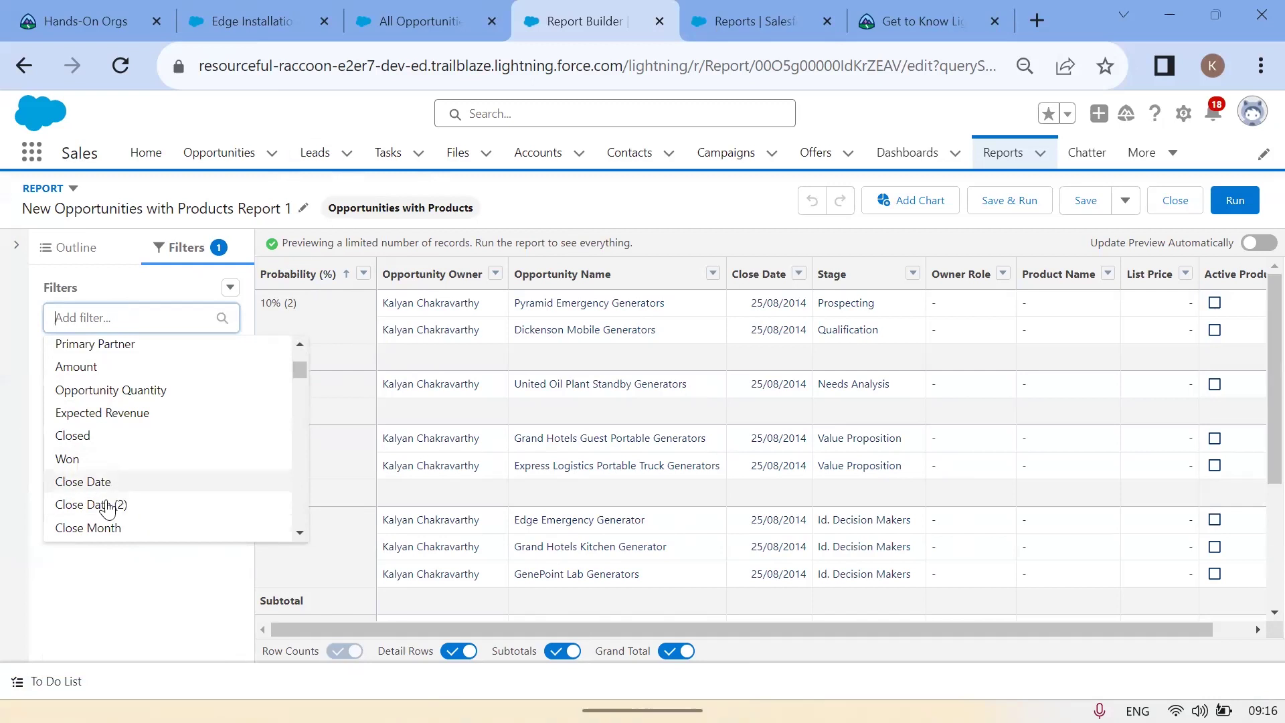
scroll(154, 512, down, 3)
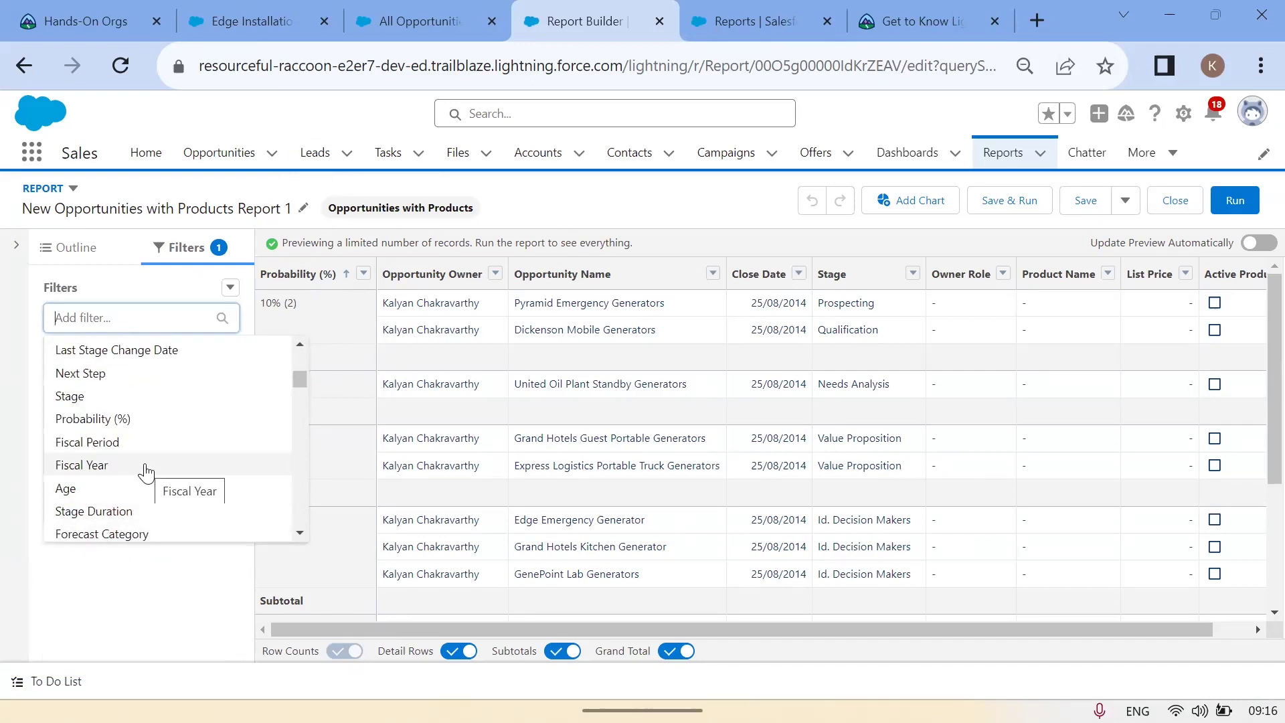
scroll(117, 455, down, 6)
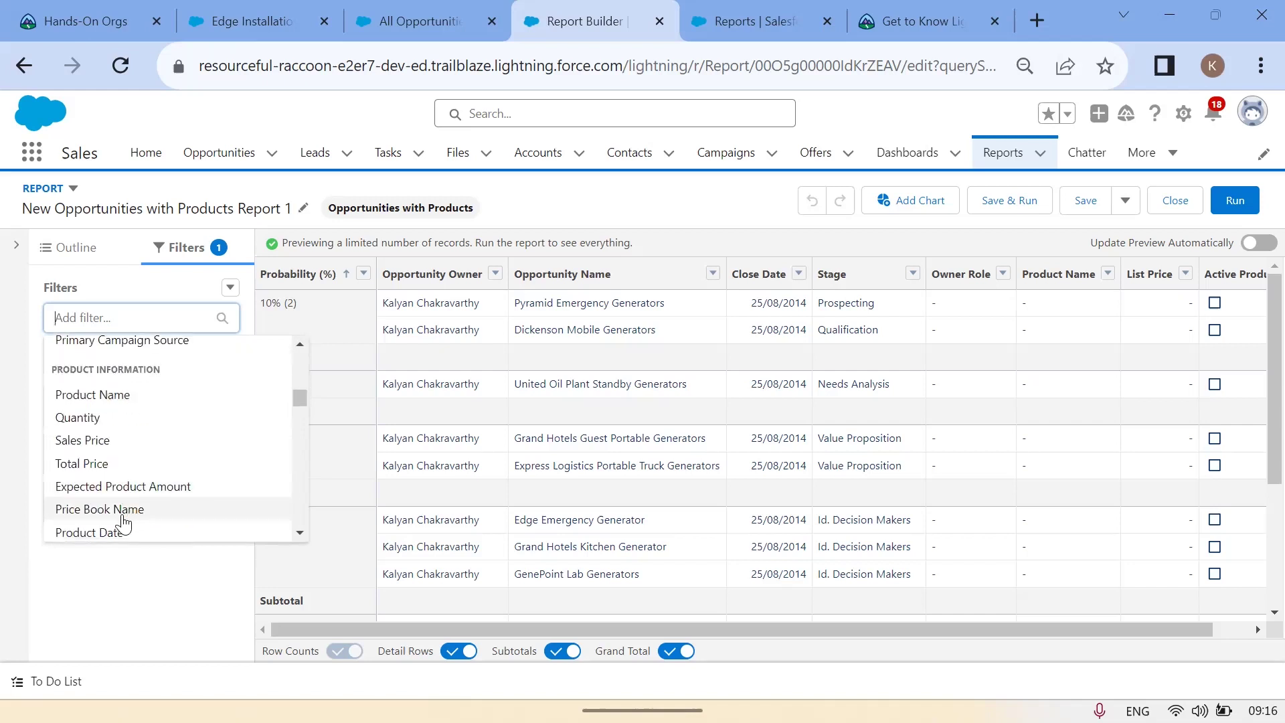
scroll(127, 523, down, 3)
scroll(174, 462, down, 4)
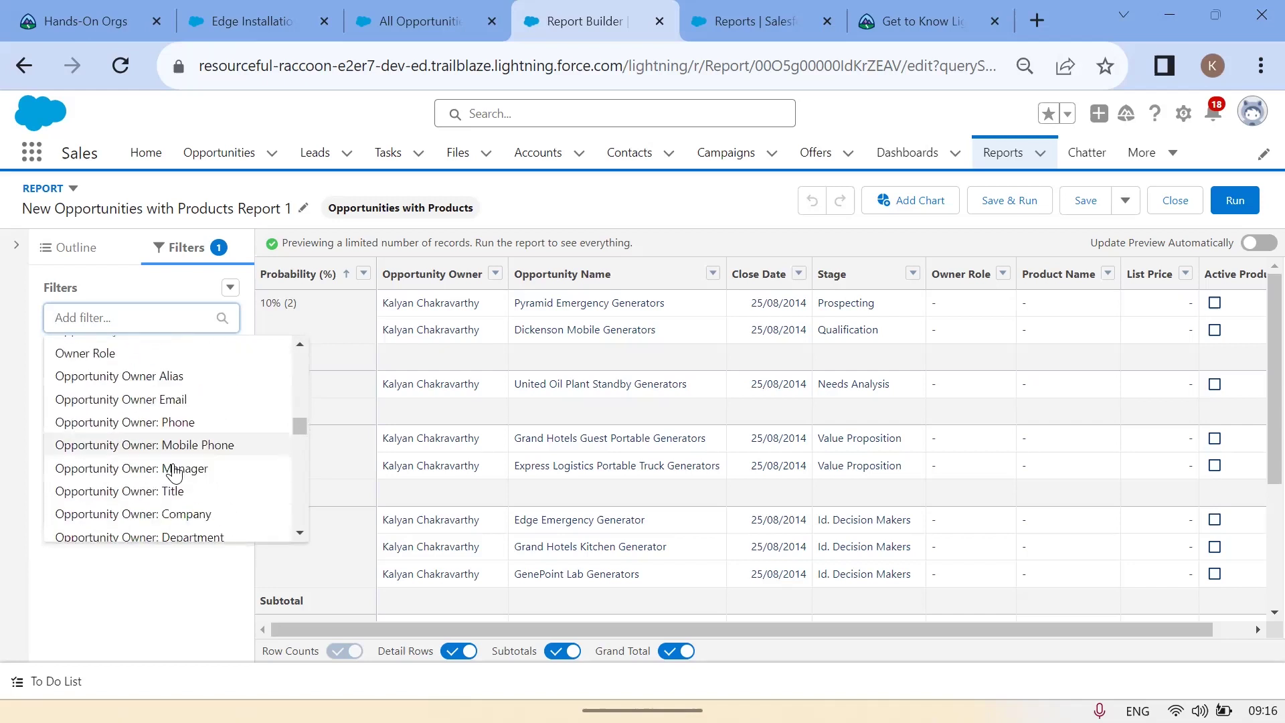
scroll(159, 513, up, 10)
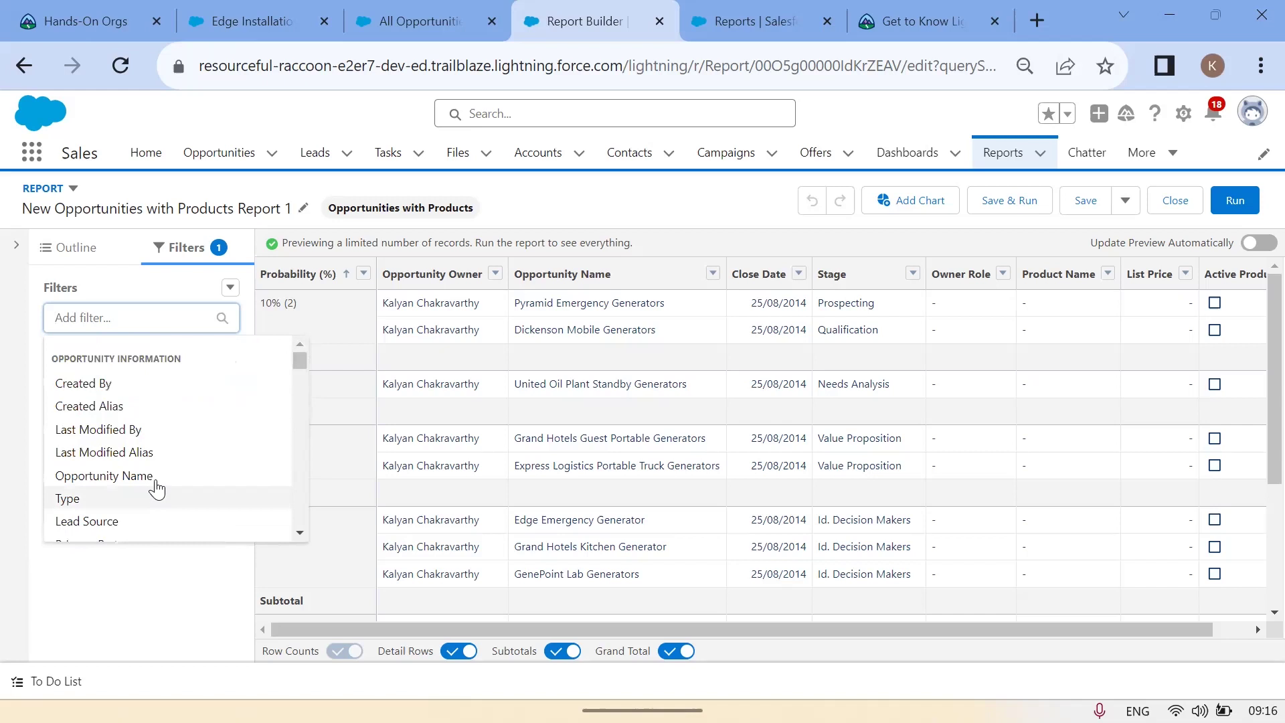
Try a Created By filter on the report, view its comparison operators, and remove the filter
click(97, 385)
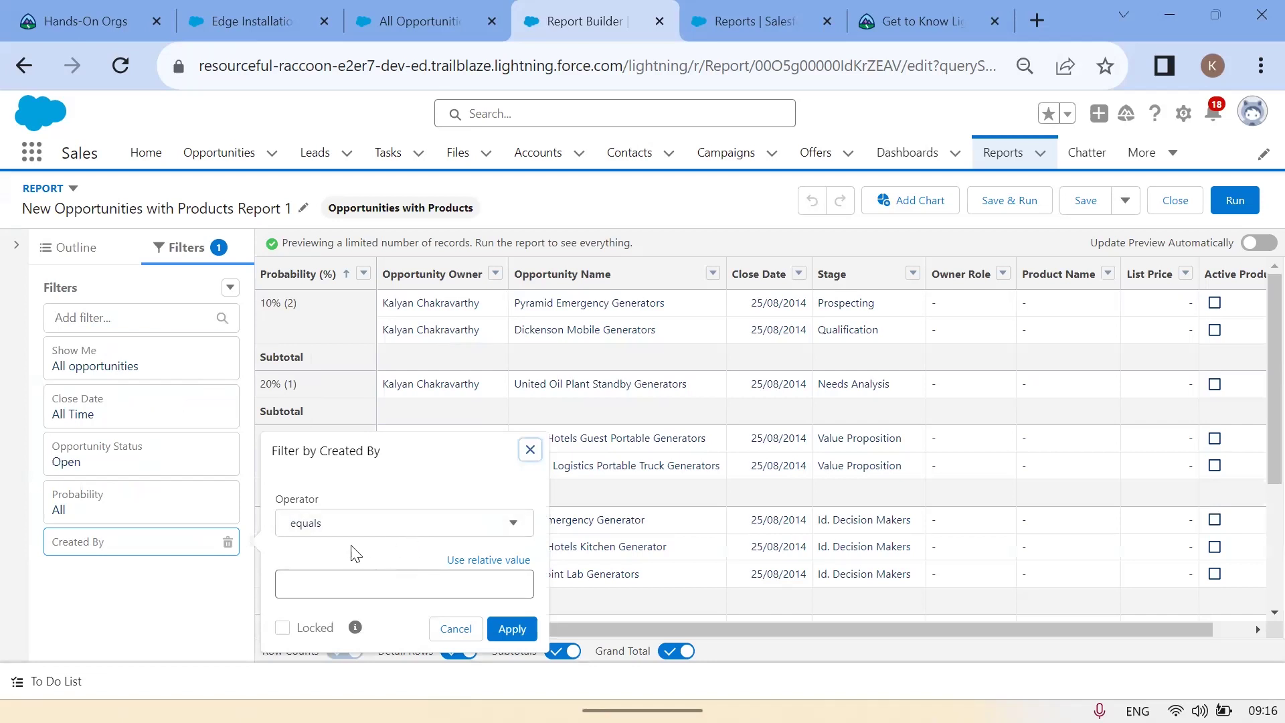
click(379, 588)
click(391, 530)
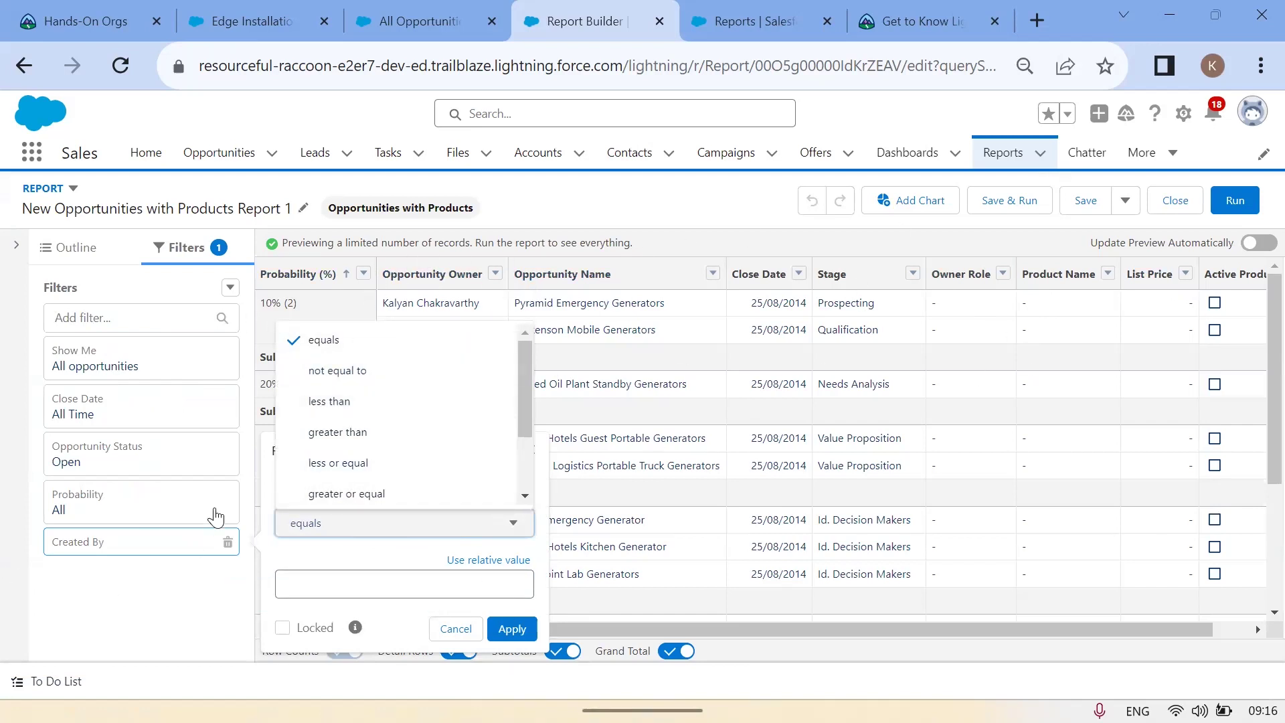
click(227, 546)
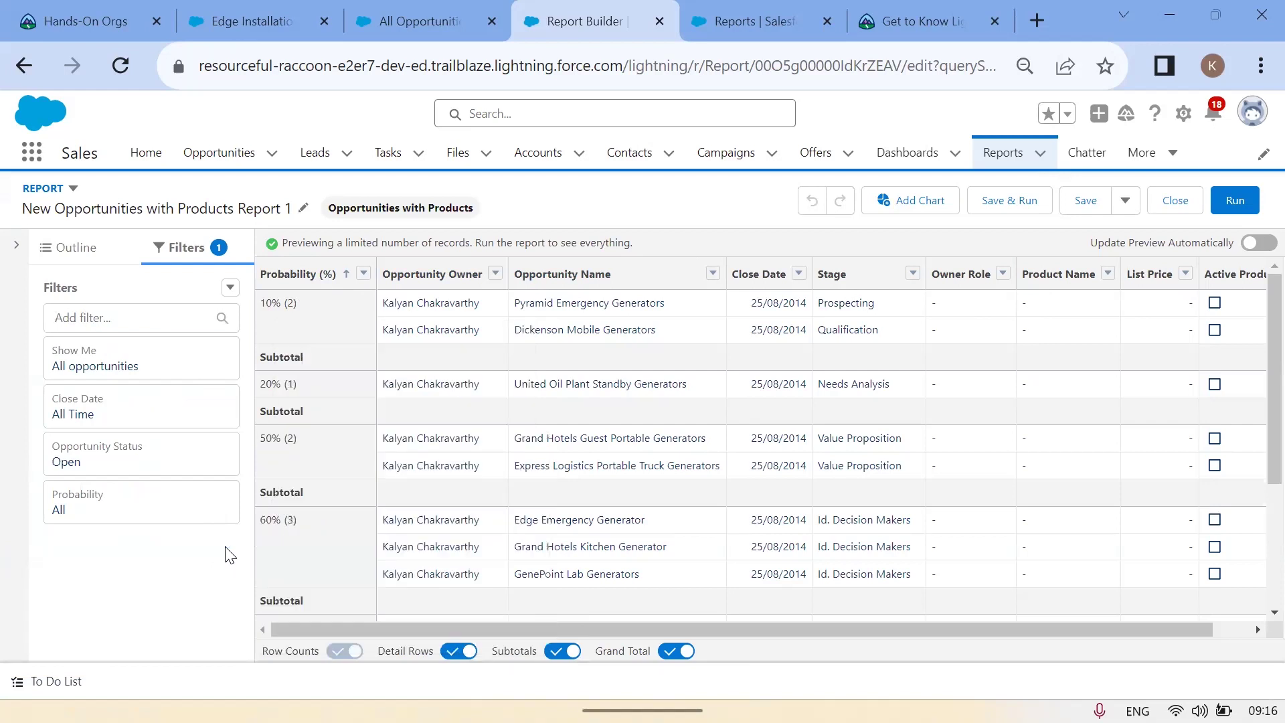
click(154, 320)
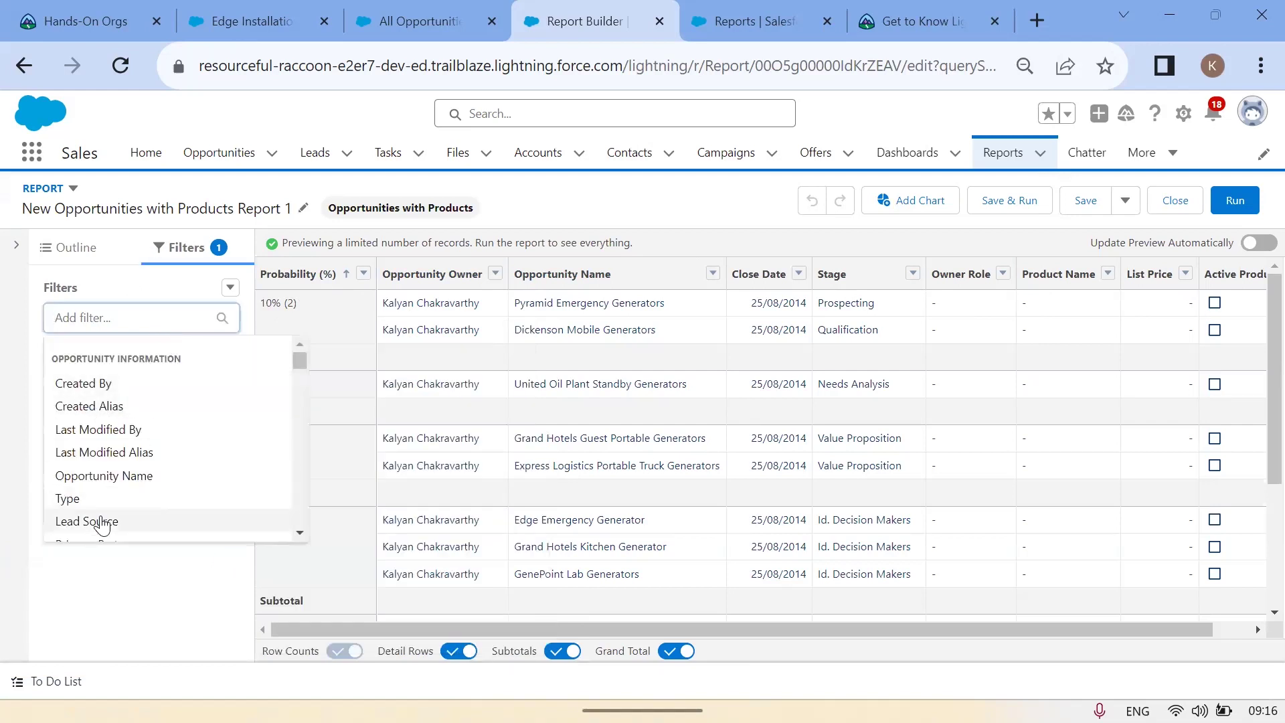
scroll(152, 444, down, 3)
scroll(152, 445, up, 3)
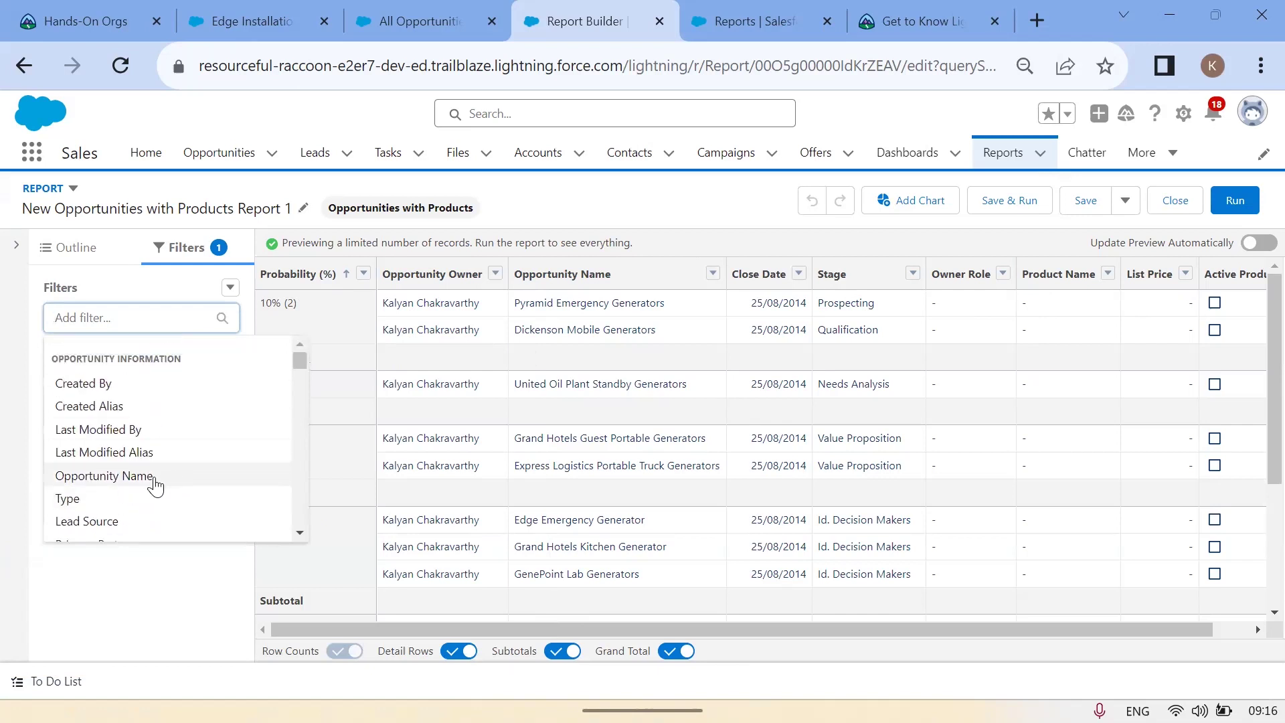
click(132, 481)
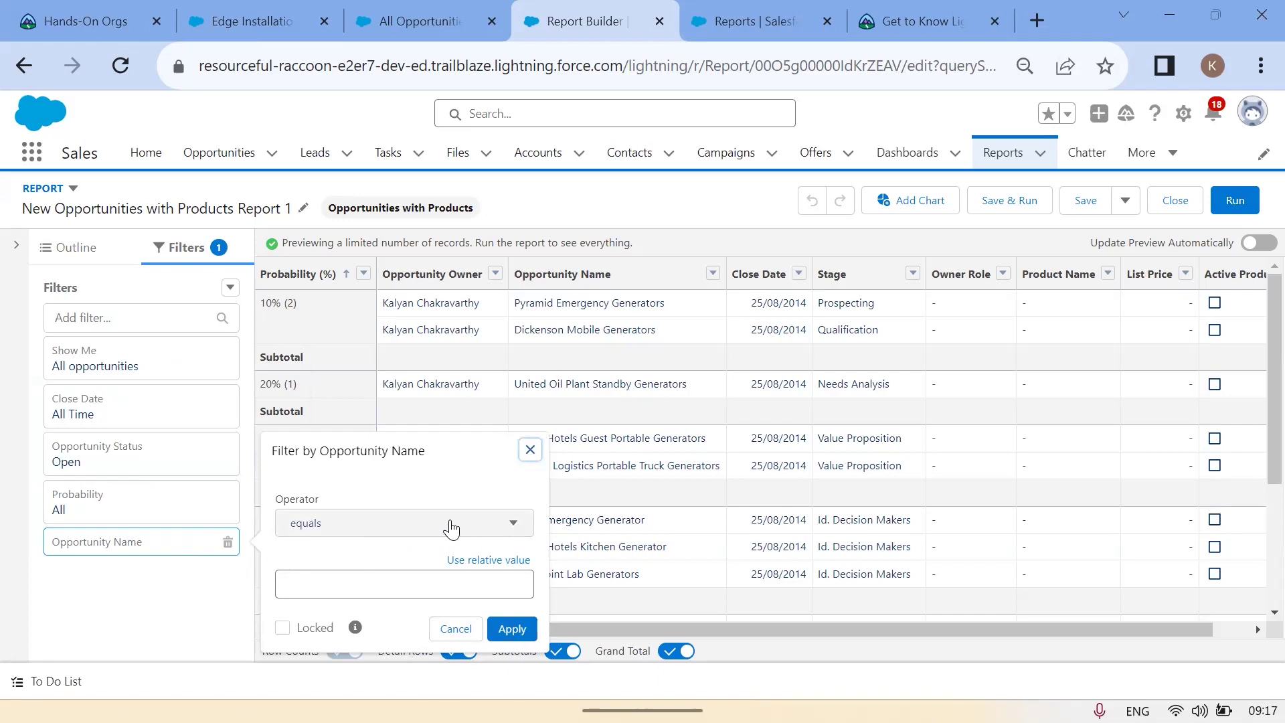
click(417, 536)
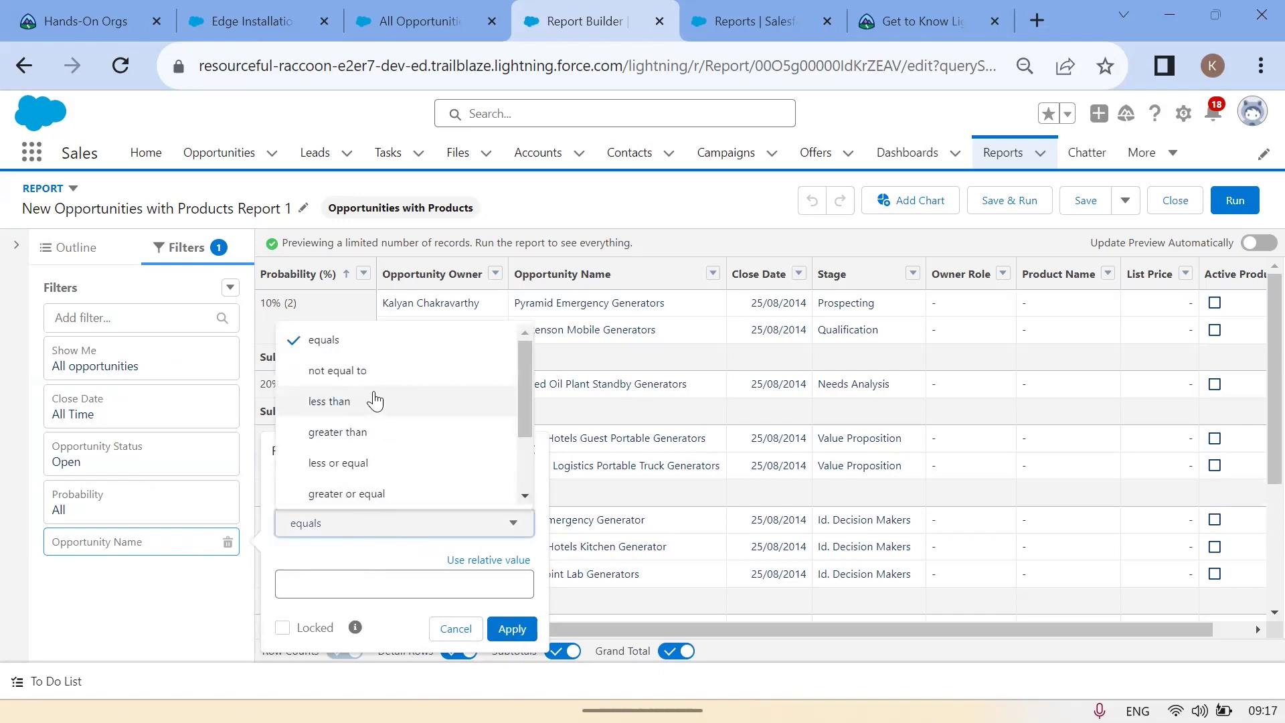
click(355, 591)
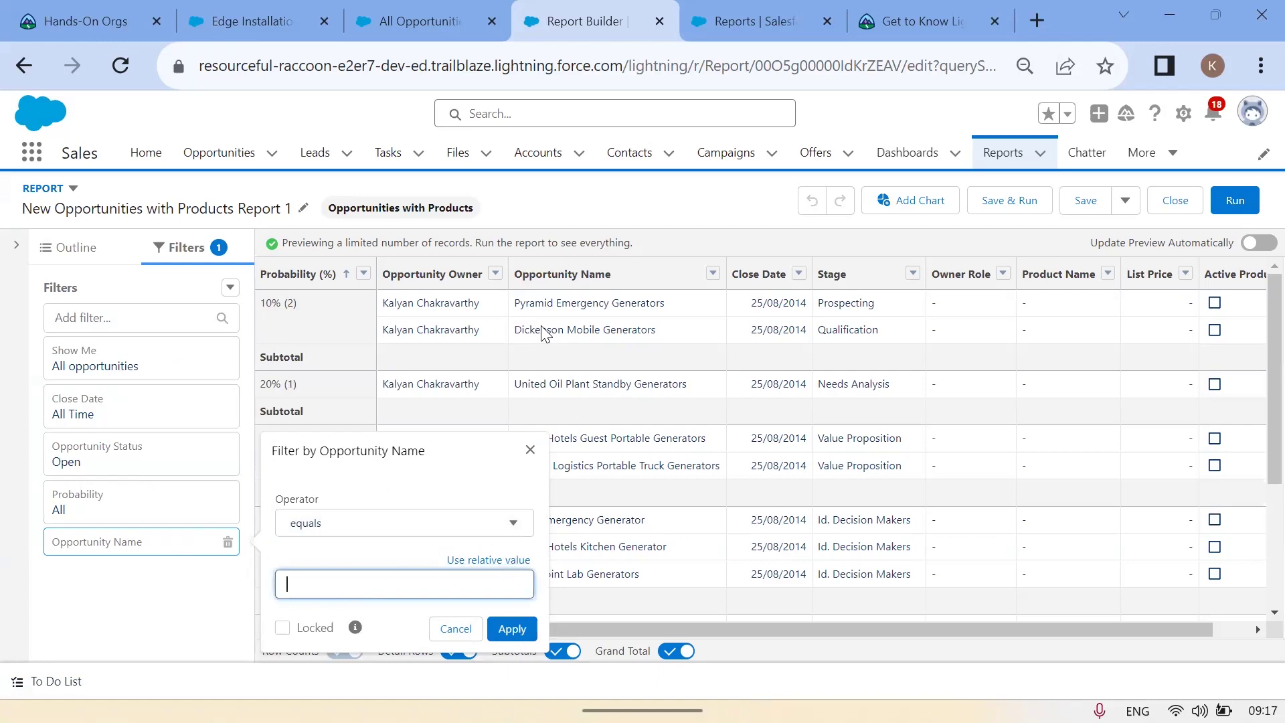
Copy the name Pyramid Emergency Generators from the preview and add a locked Opportunity Name filter equal to it
drag(517, 310, 674, 312)
key(ctrl+c)
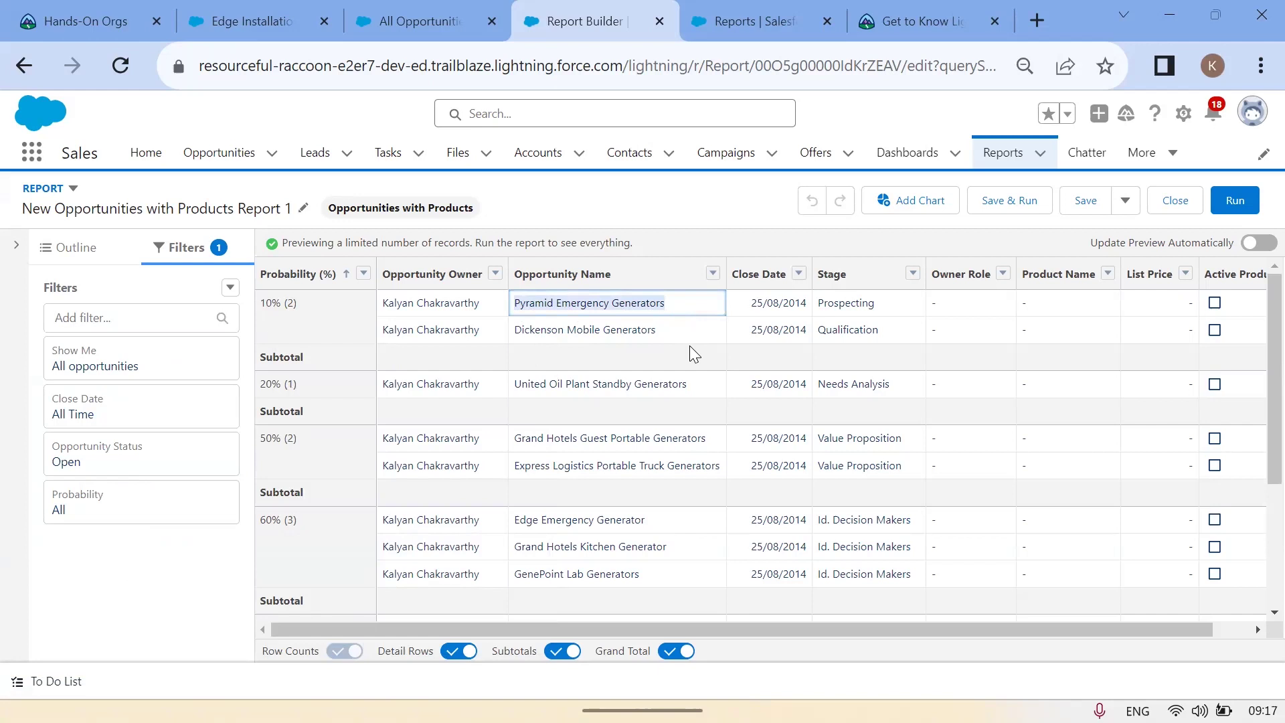
click(147, 320)
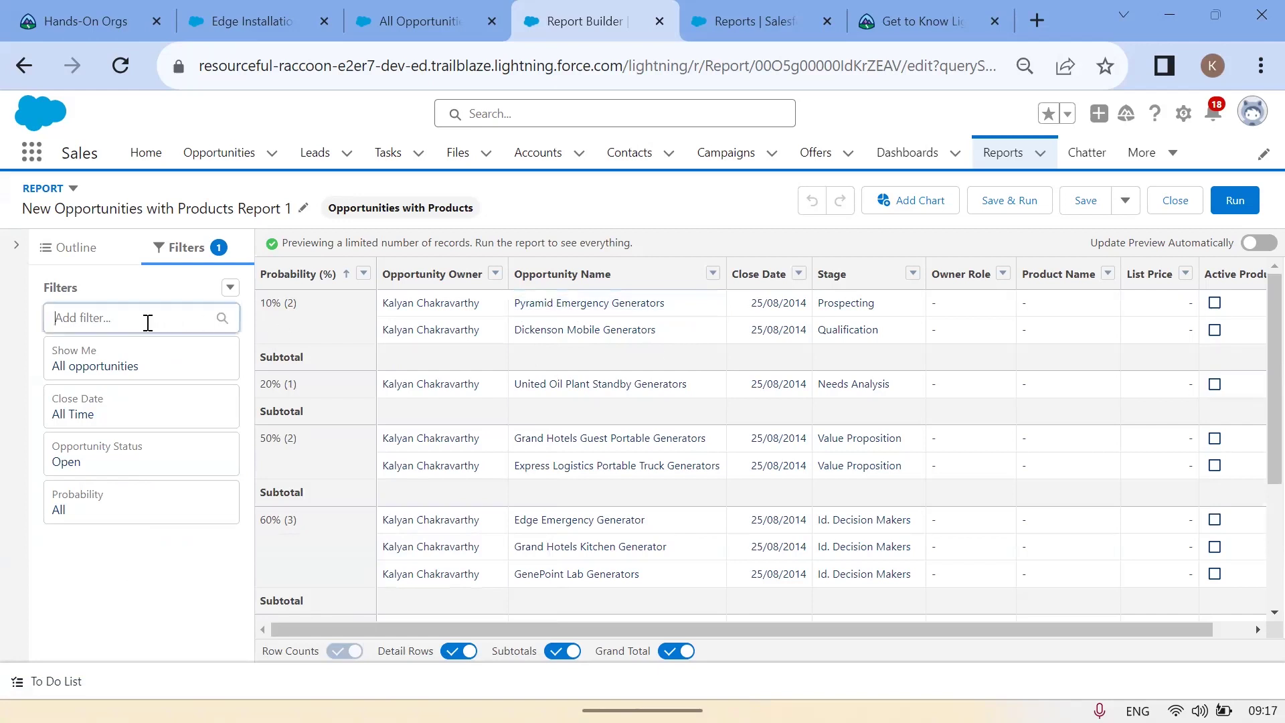
scroll(138, 489, down, 5)
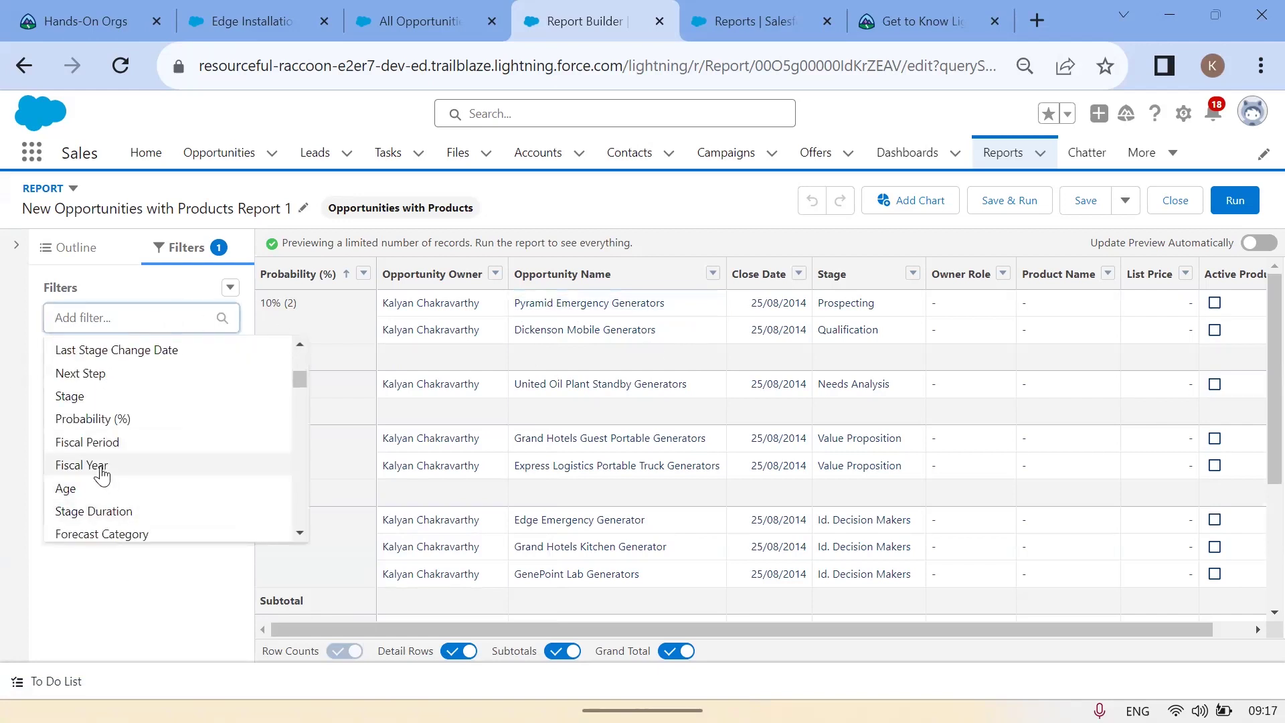
scroll(110, 465, up, 5)
click(113, 476)
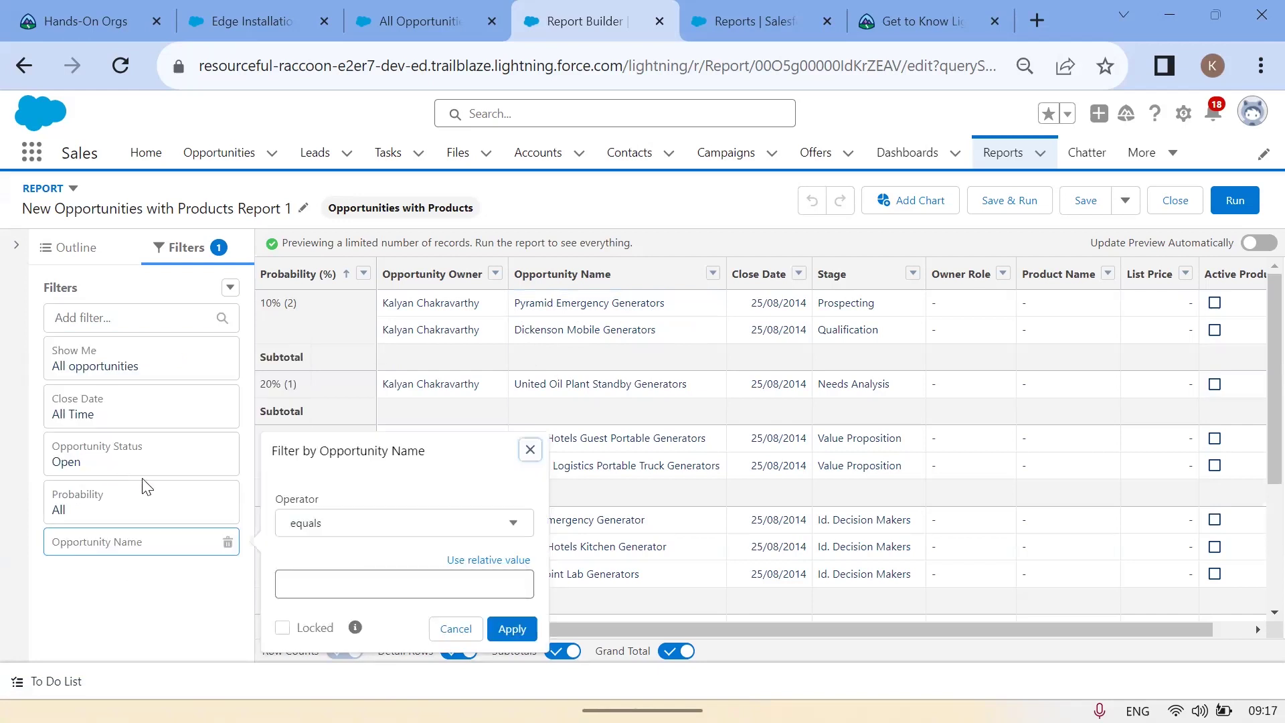
click(323, 592)
key(ctrl+v)
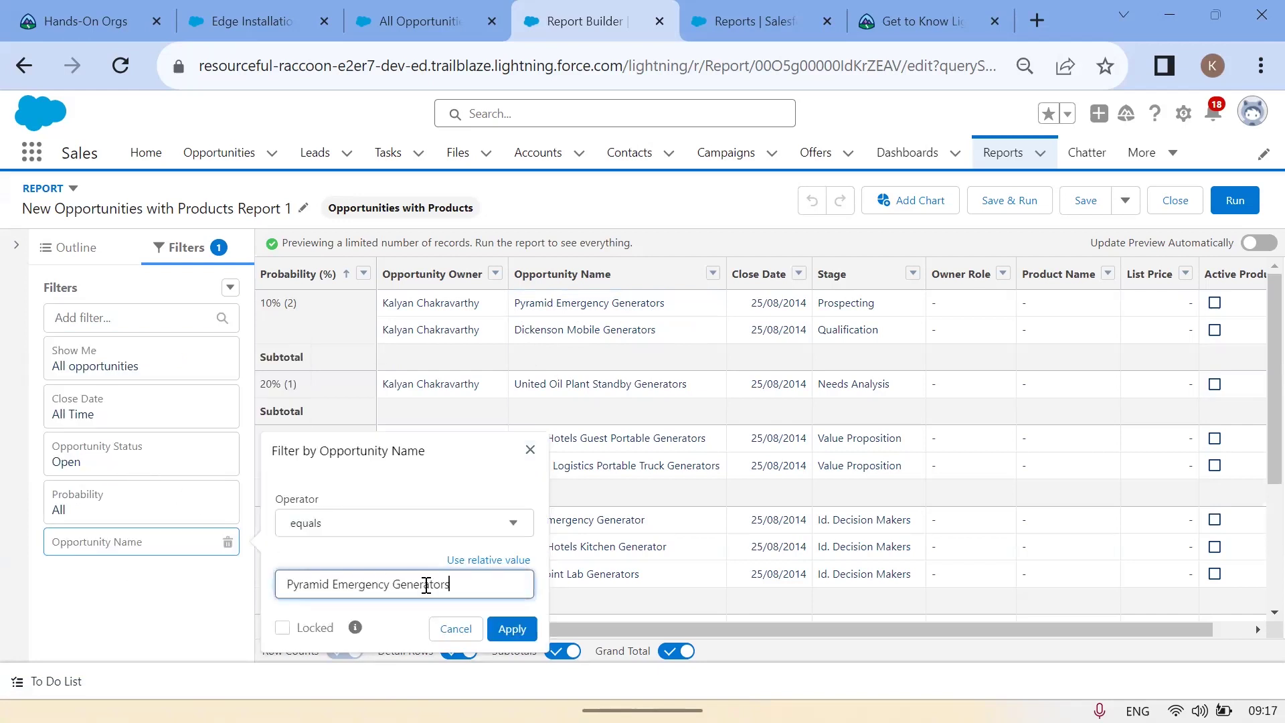
click(284, 629)
click(512, 629)
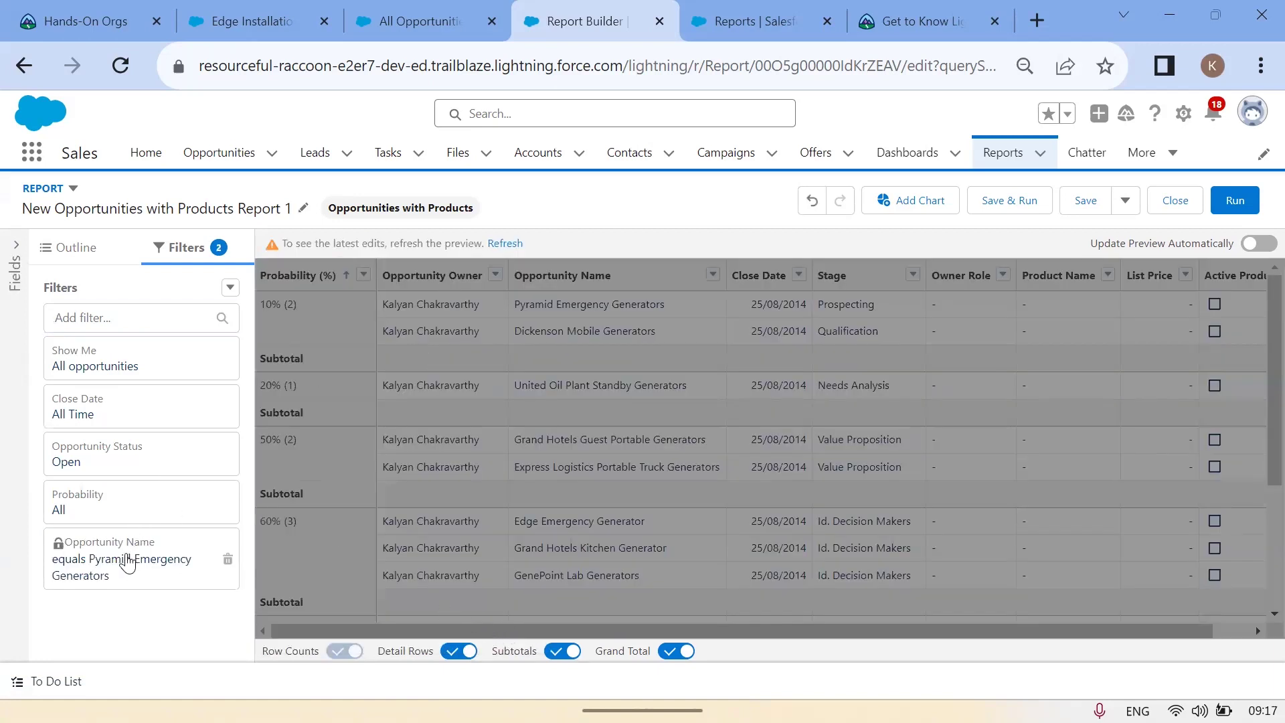
Check the locked setting of the Opportunity Name filter and refresh the report preview
click(126, 560)
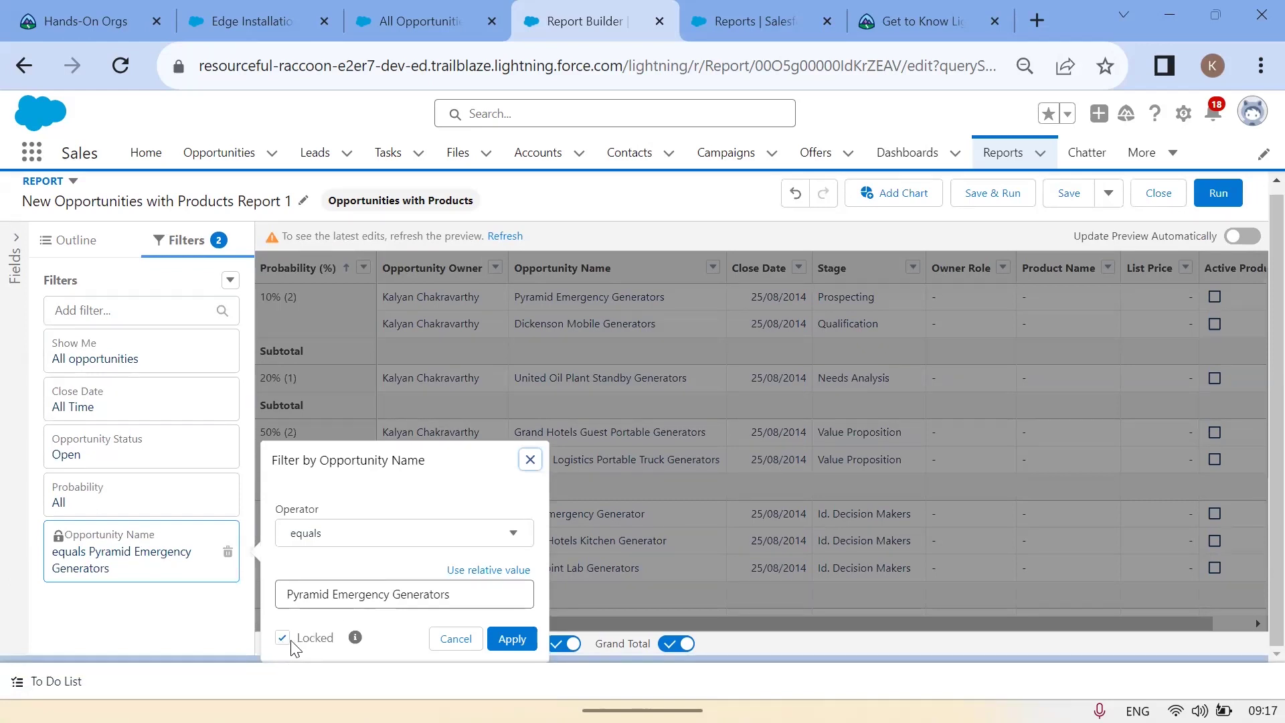
click(530, 459)
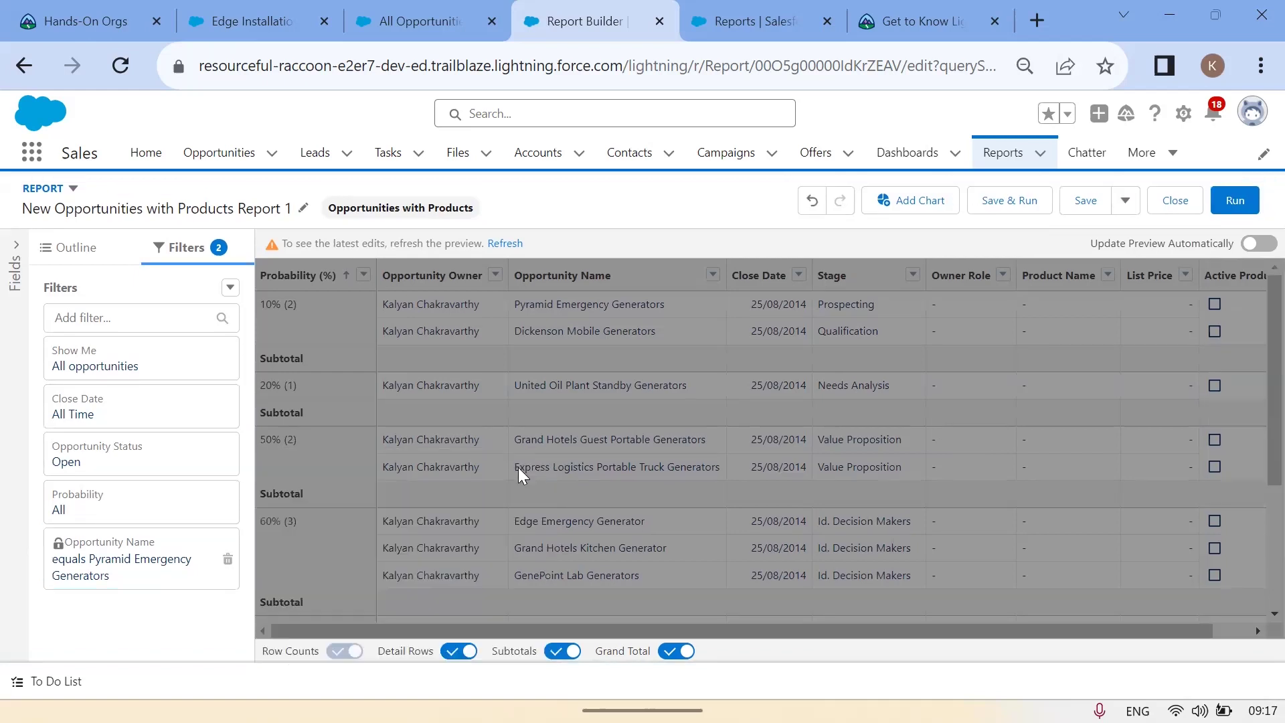
click(497, 244)
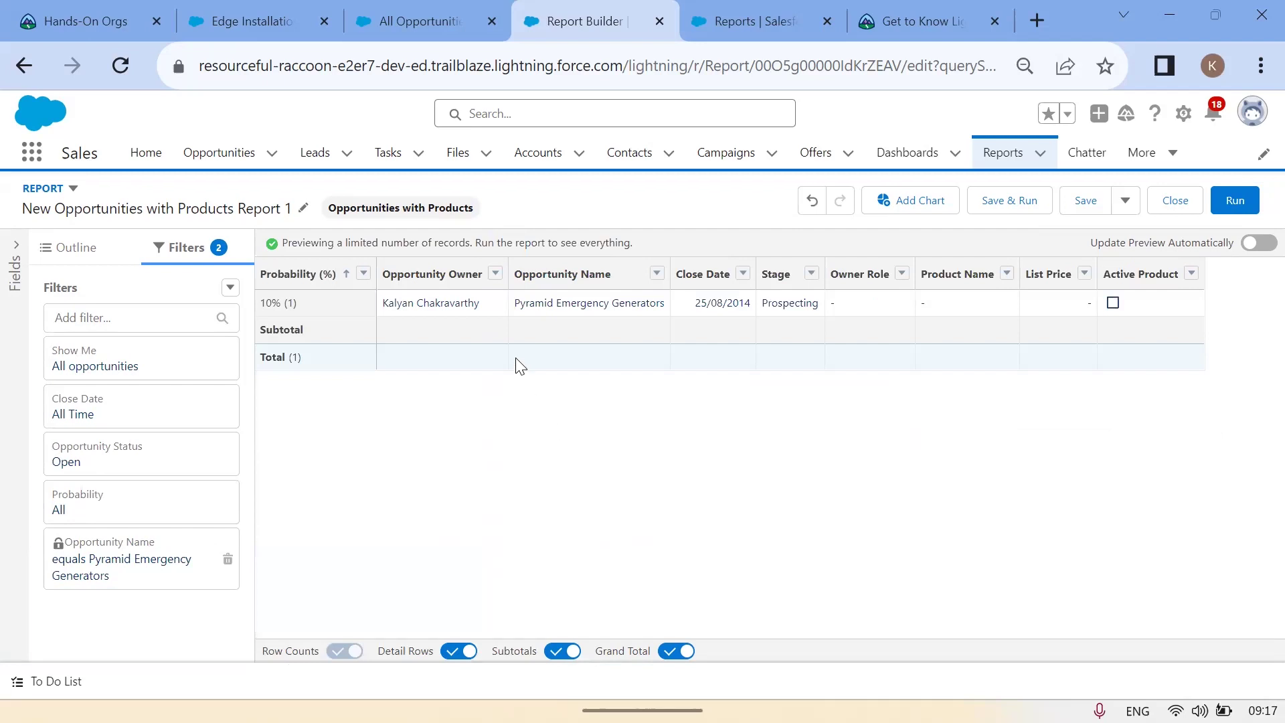
drag(517, 305, 670, 312)
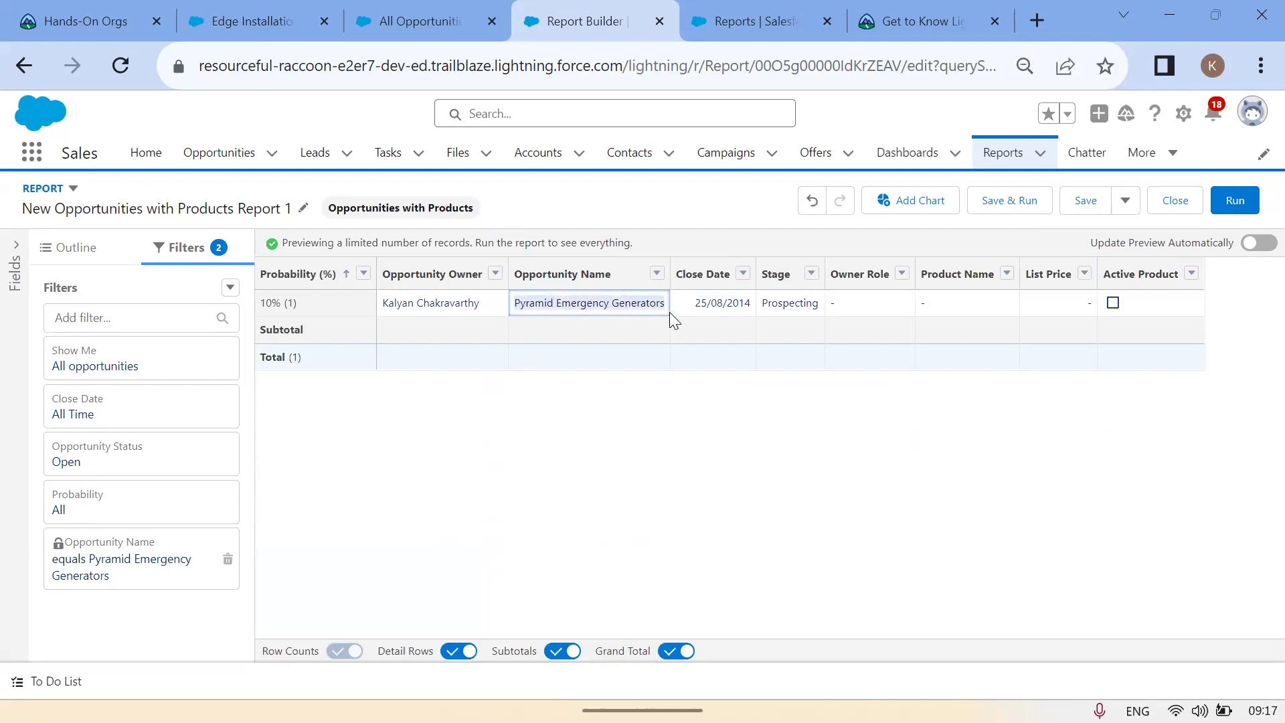
click(465, 507)
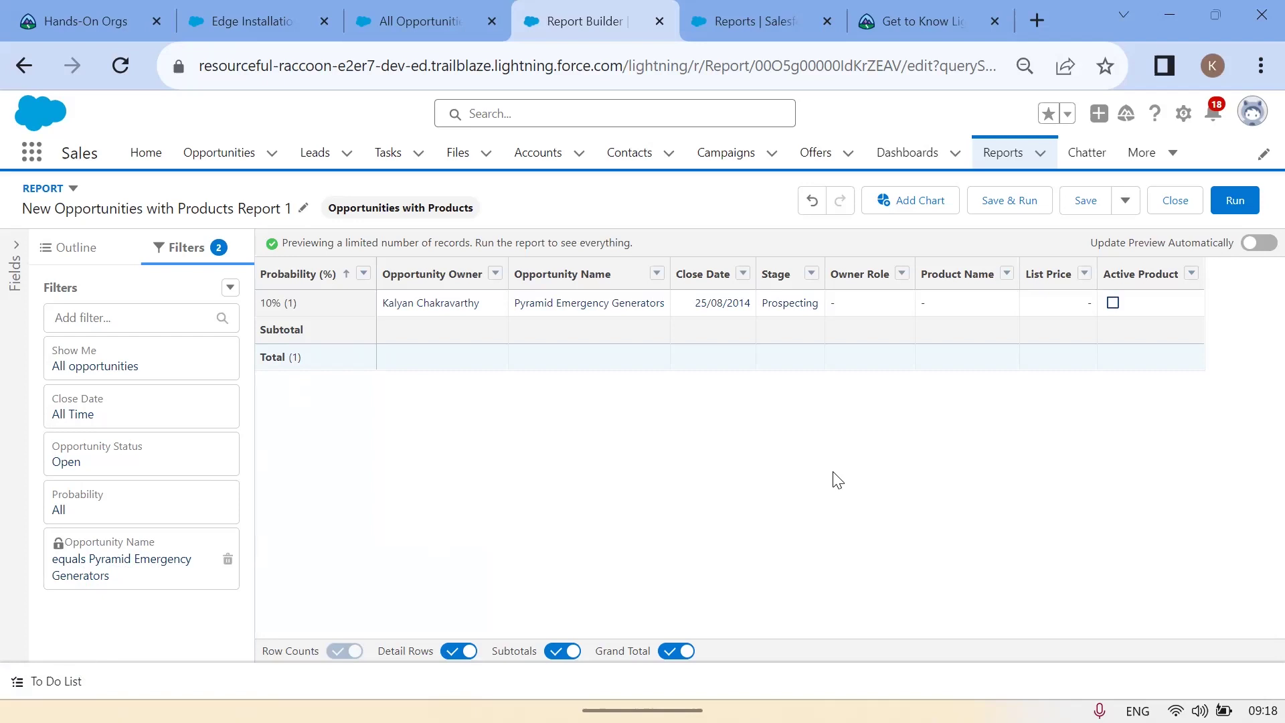
View the status options of the Opportunity Status filter and close it without changes
click(148, 476)
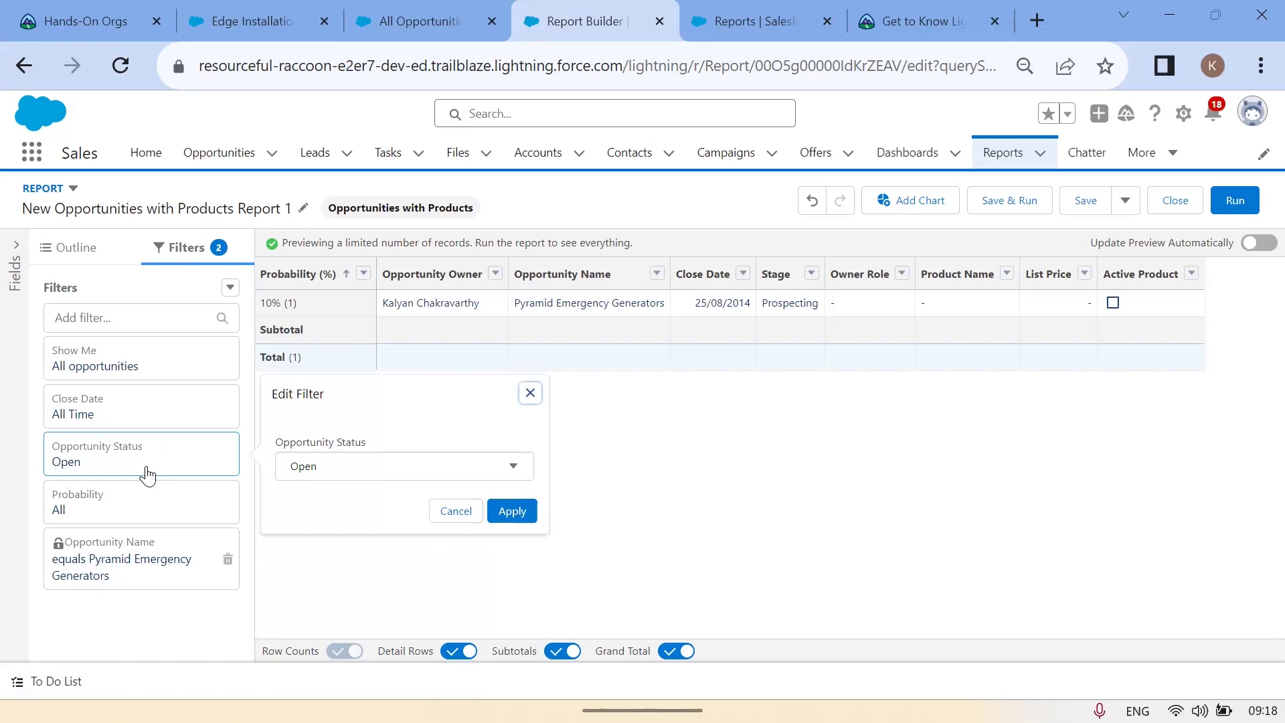
click(468, 466)
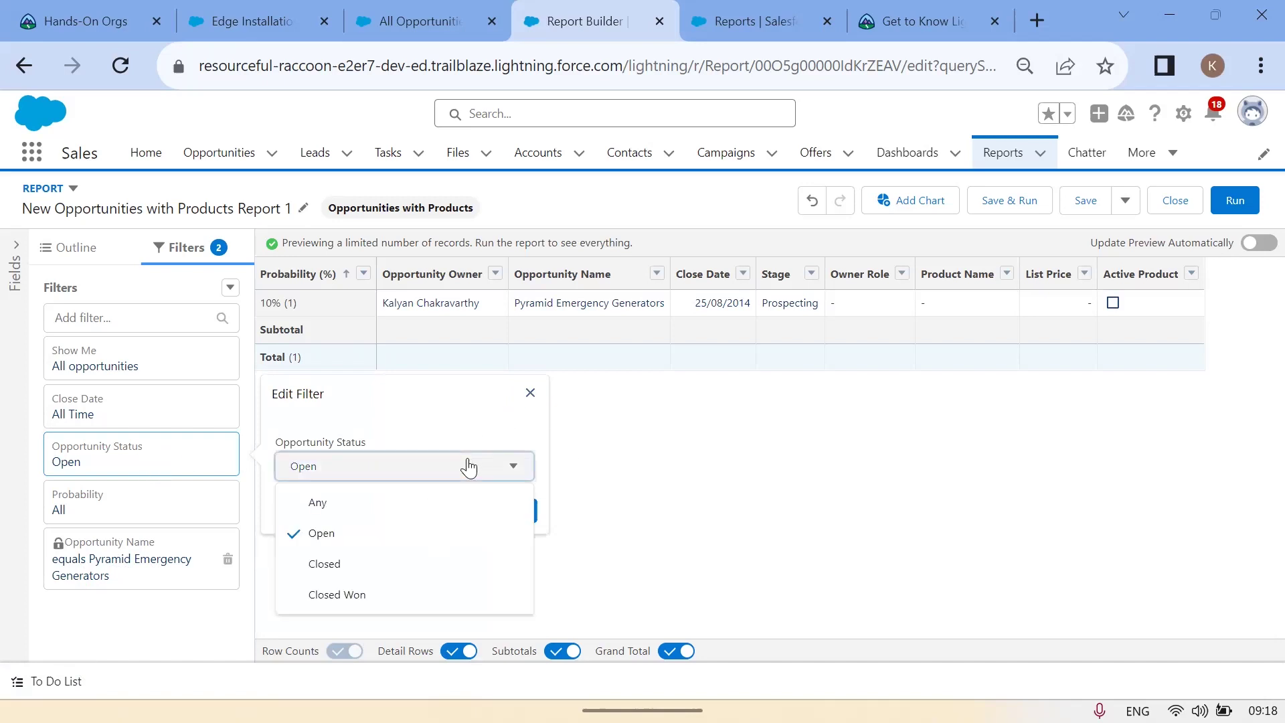
click(530, 394)
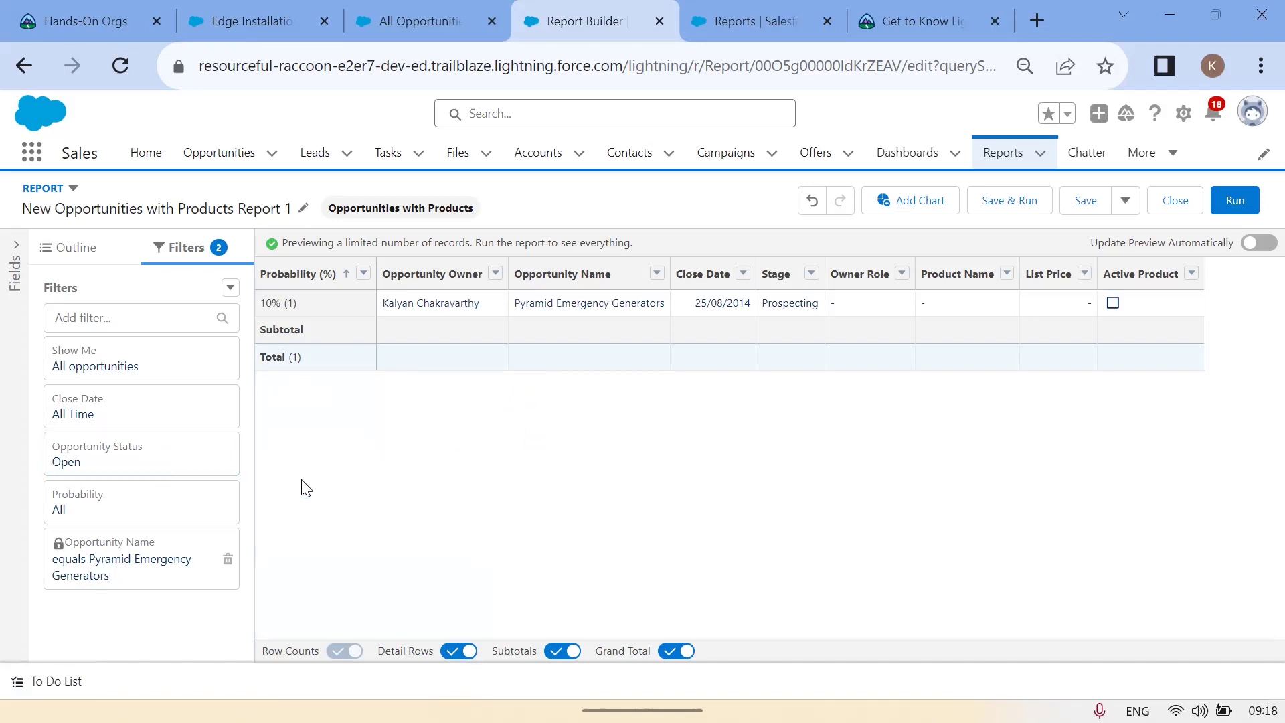
Browse the available filter fields and add an Amount filter for values greater than 50000
click(137, 320)
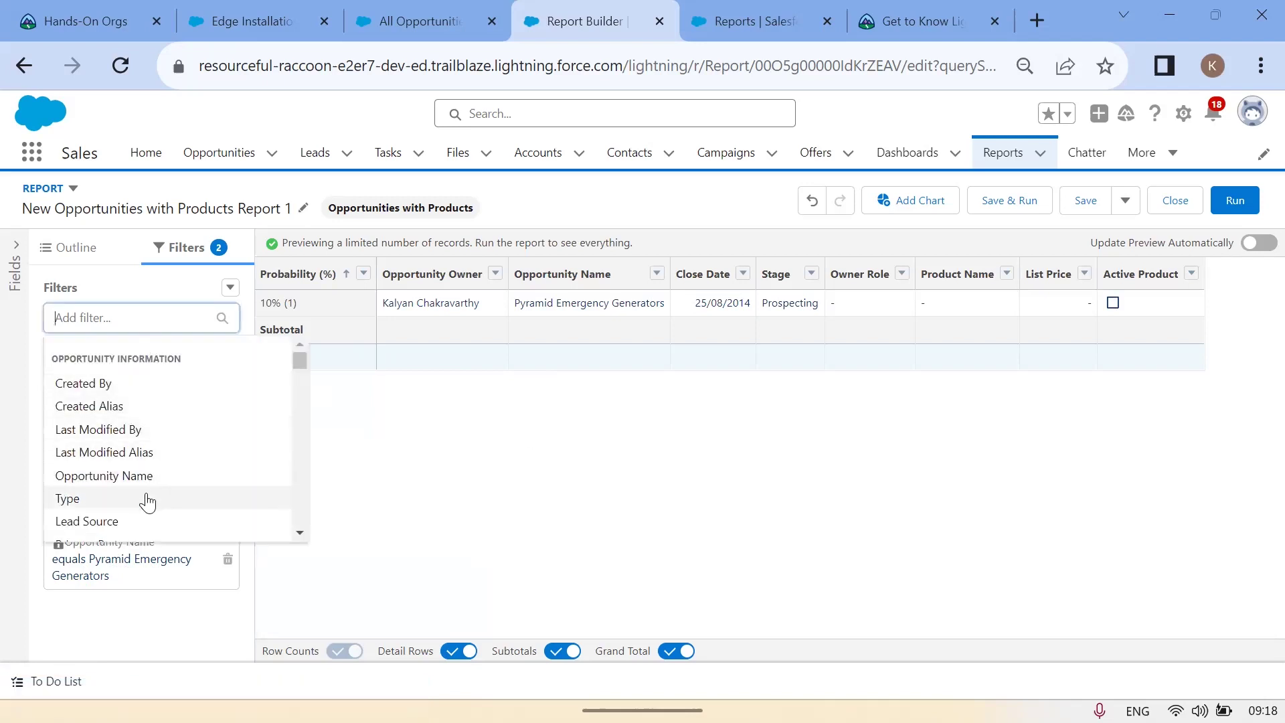
scroll(131, 508, down, 5)
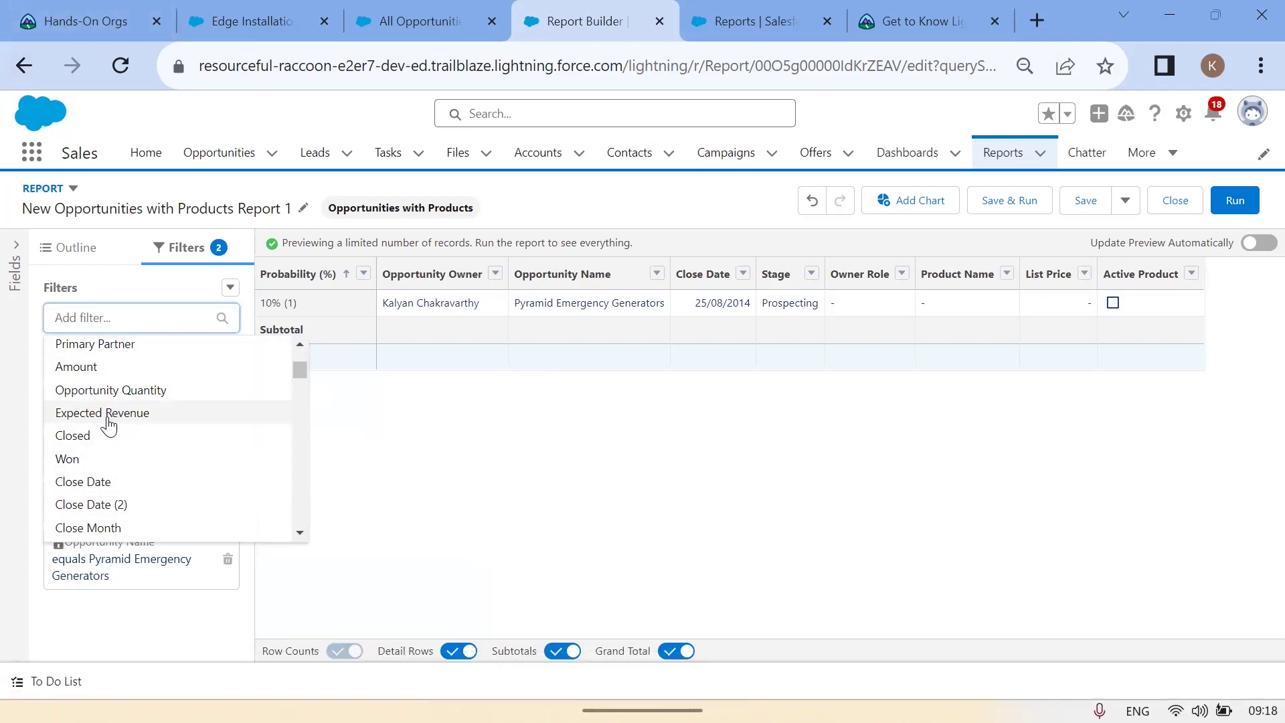
scroll(129, 436, down, 5)
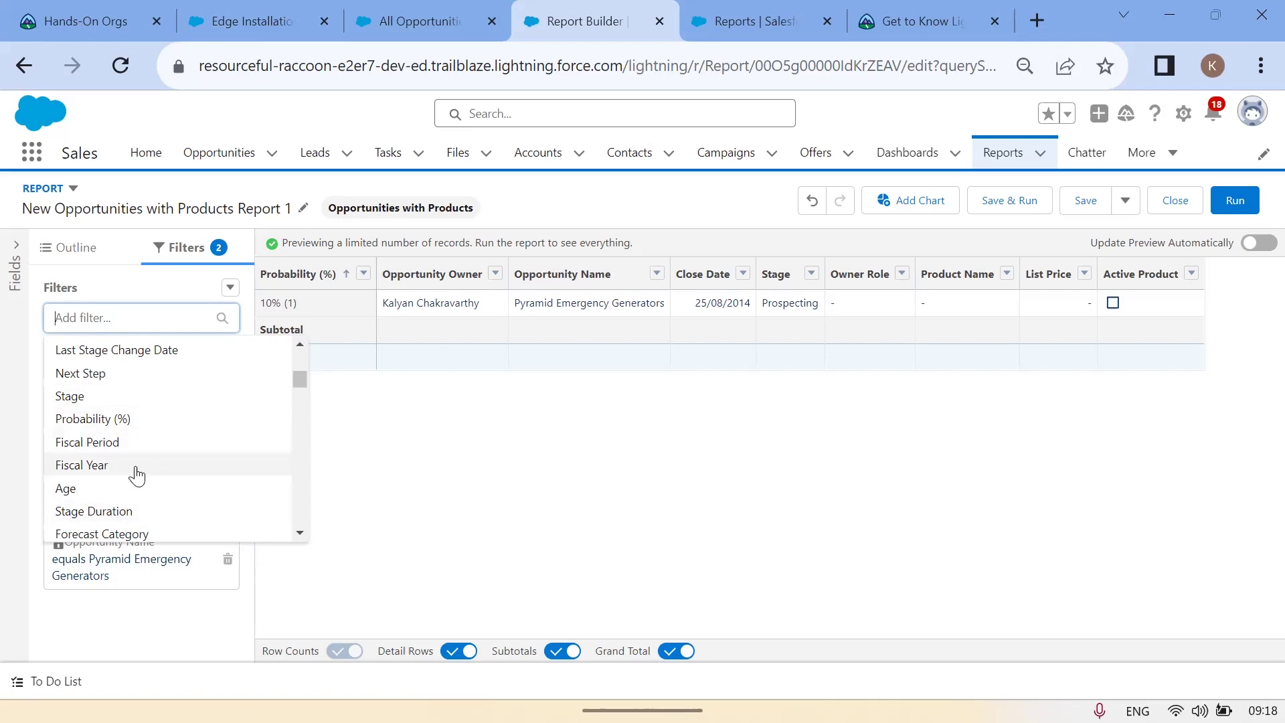
scroll(134, 462, down, 6)
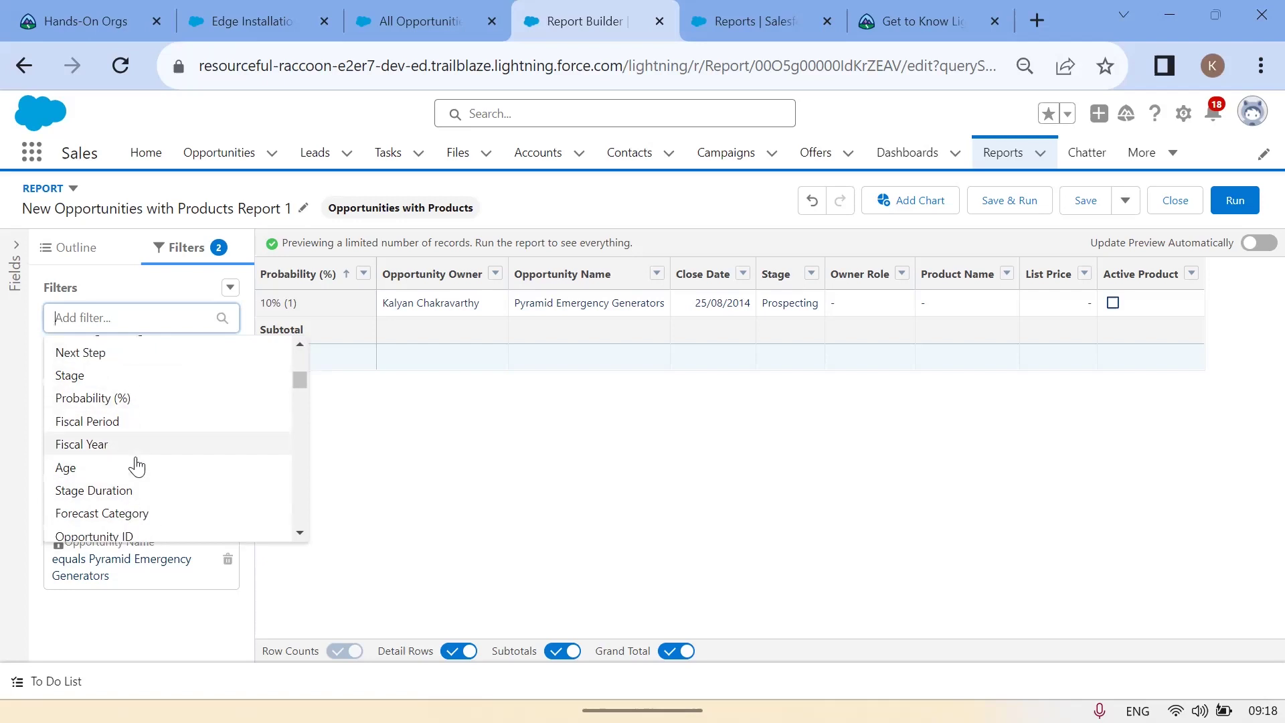
scroll(138, 471, down, 10)
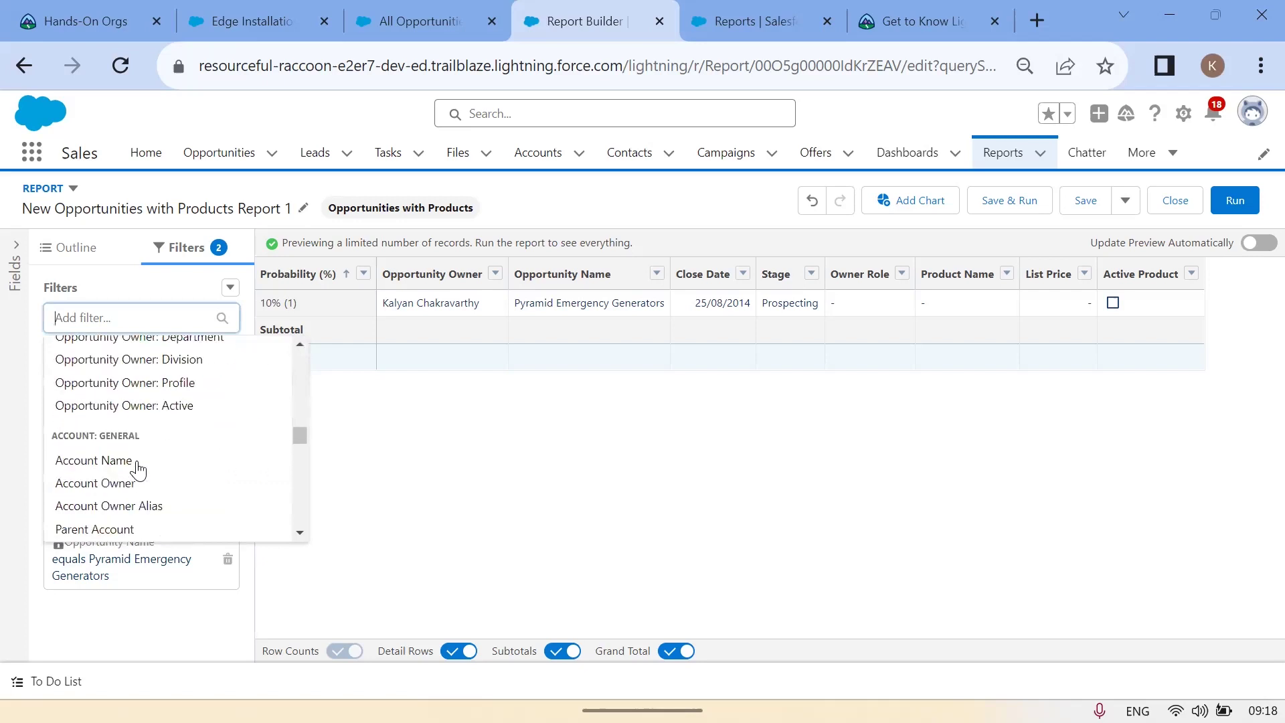
scroll(139, 471, up, 3)
scroll(139, 471, down, 9)
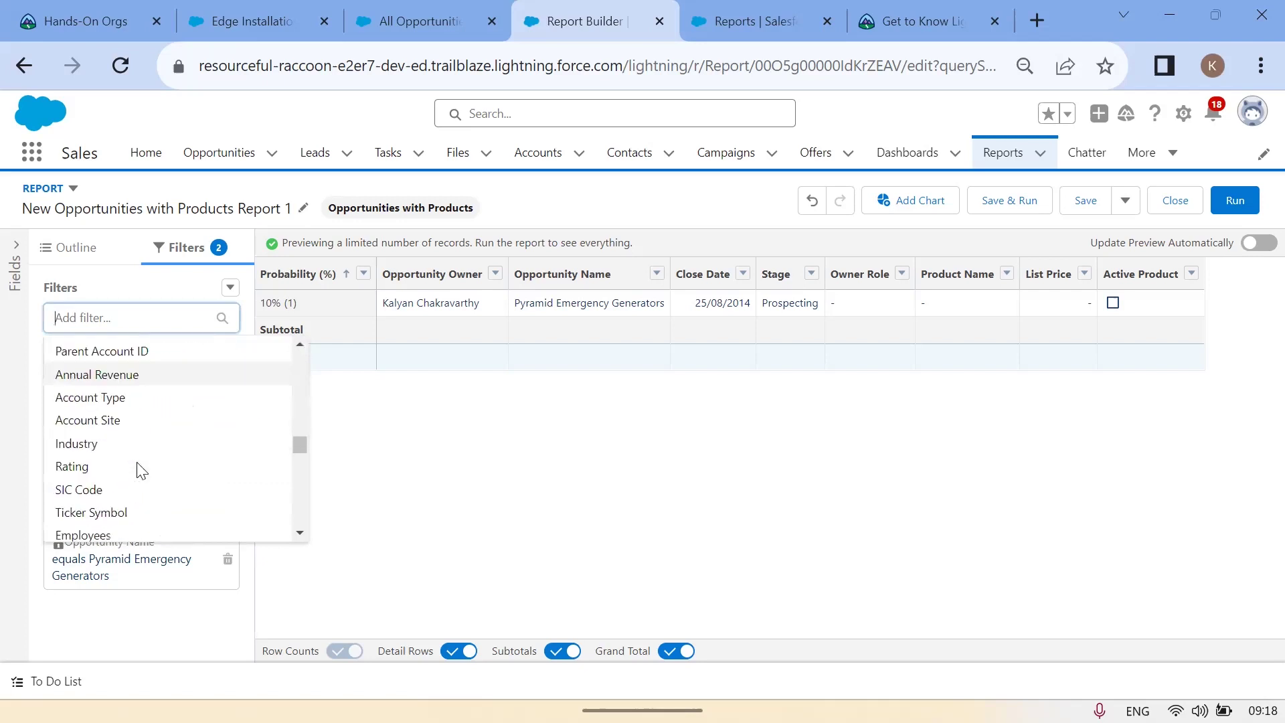
scroll(139, 471, up, 15)
scroll(134, 459, down, 3)
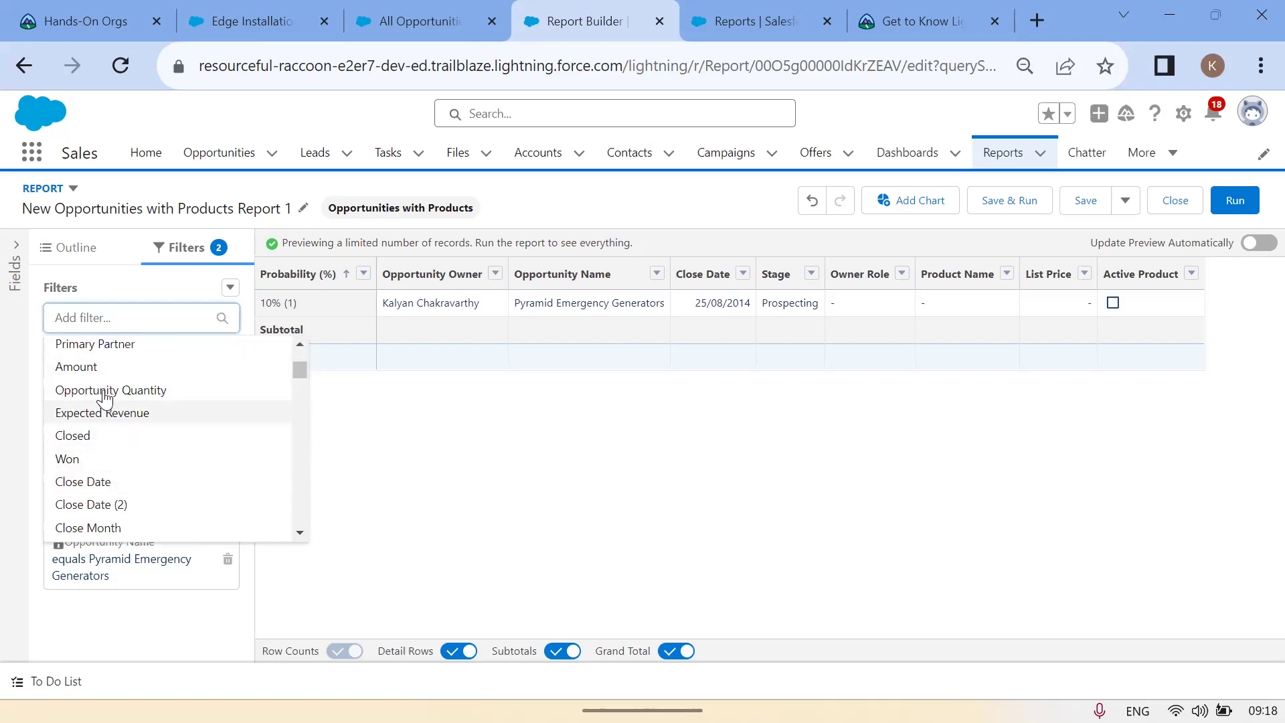
click(81, 368)
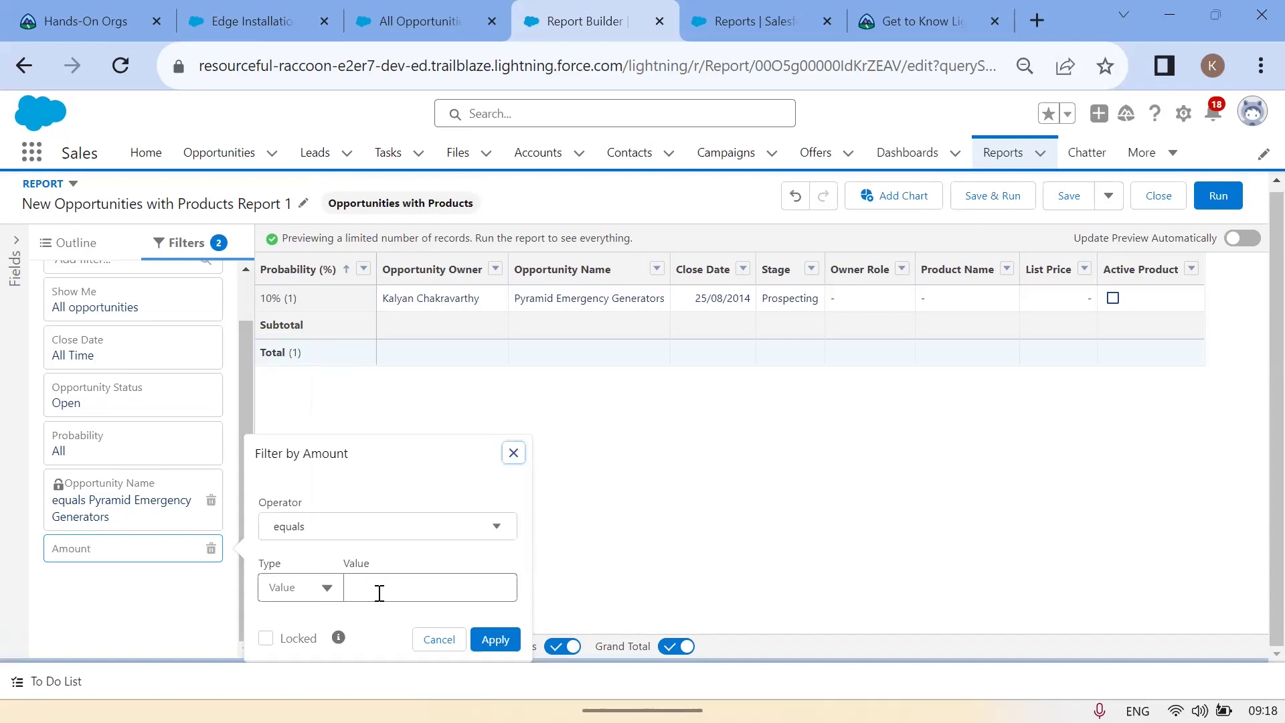
click(338, 528)
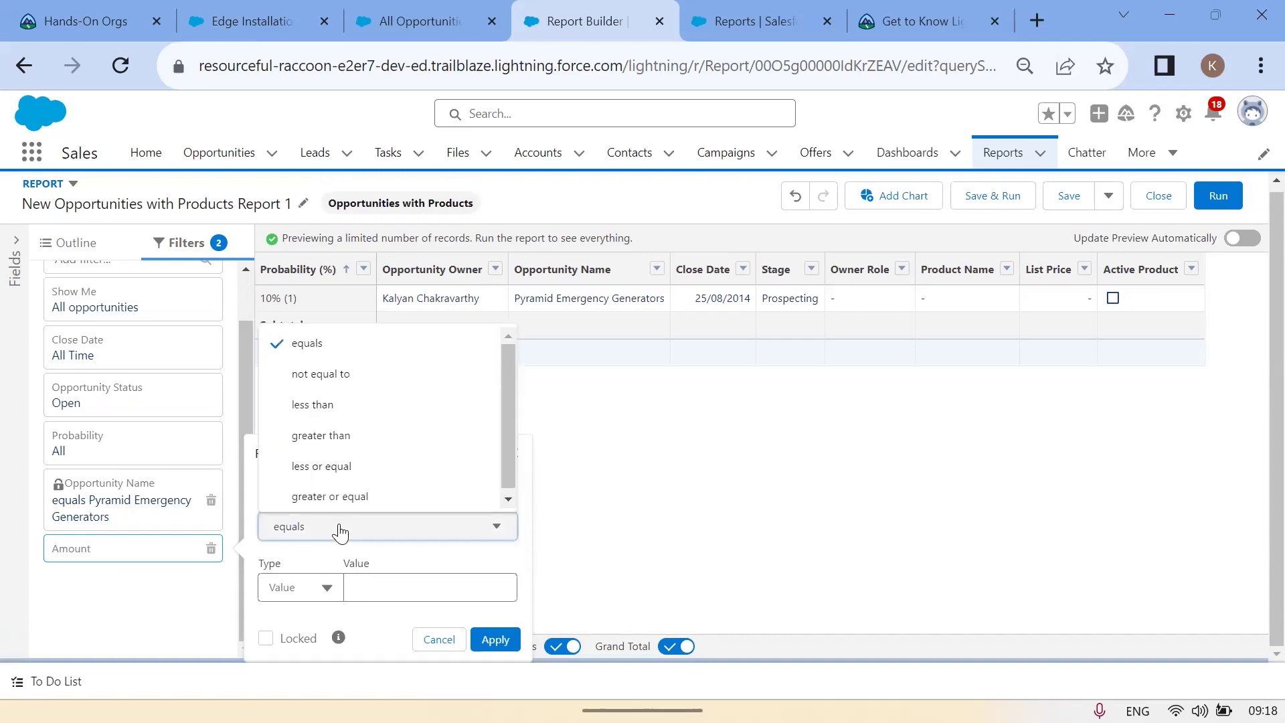
click(335, 442)
click(395, 583)
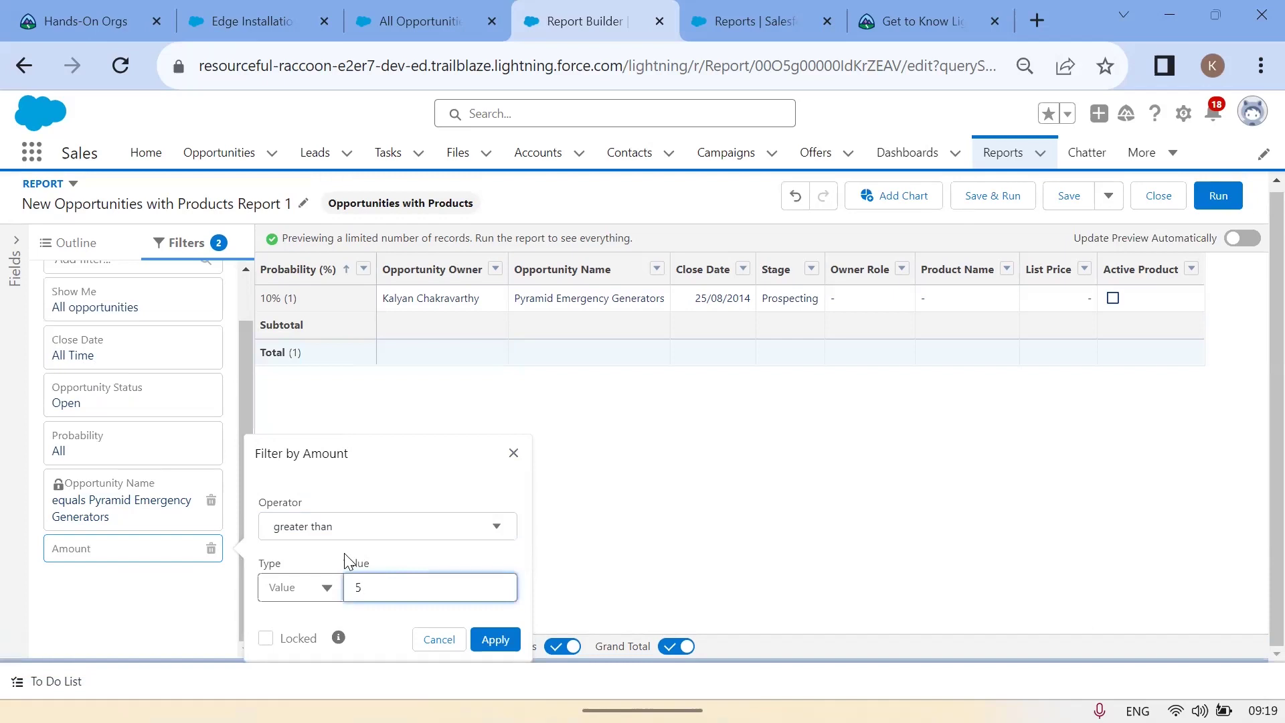
text(500000)
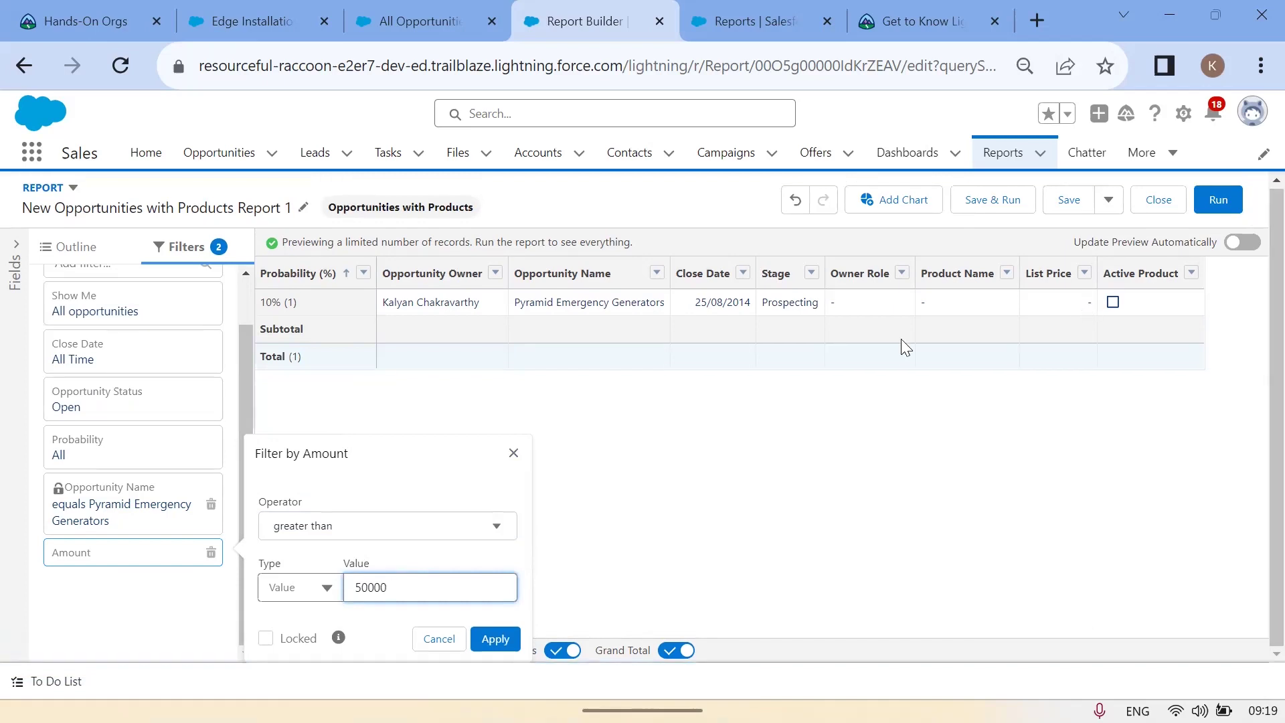
click(499, 638)
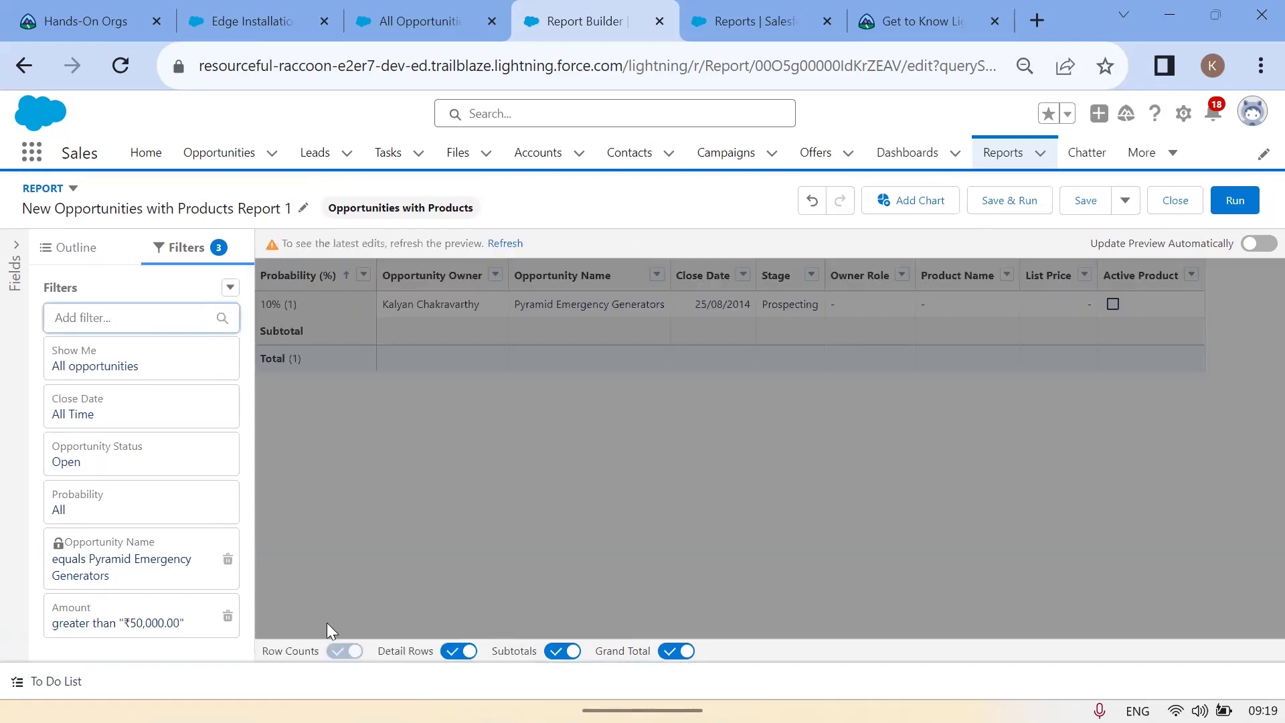
Change the Opportunity Name filter's operator to not equal to and refresh the report preview
click(133, 565)
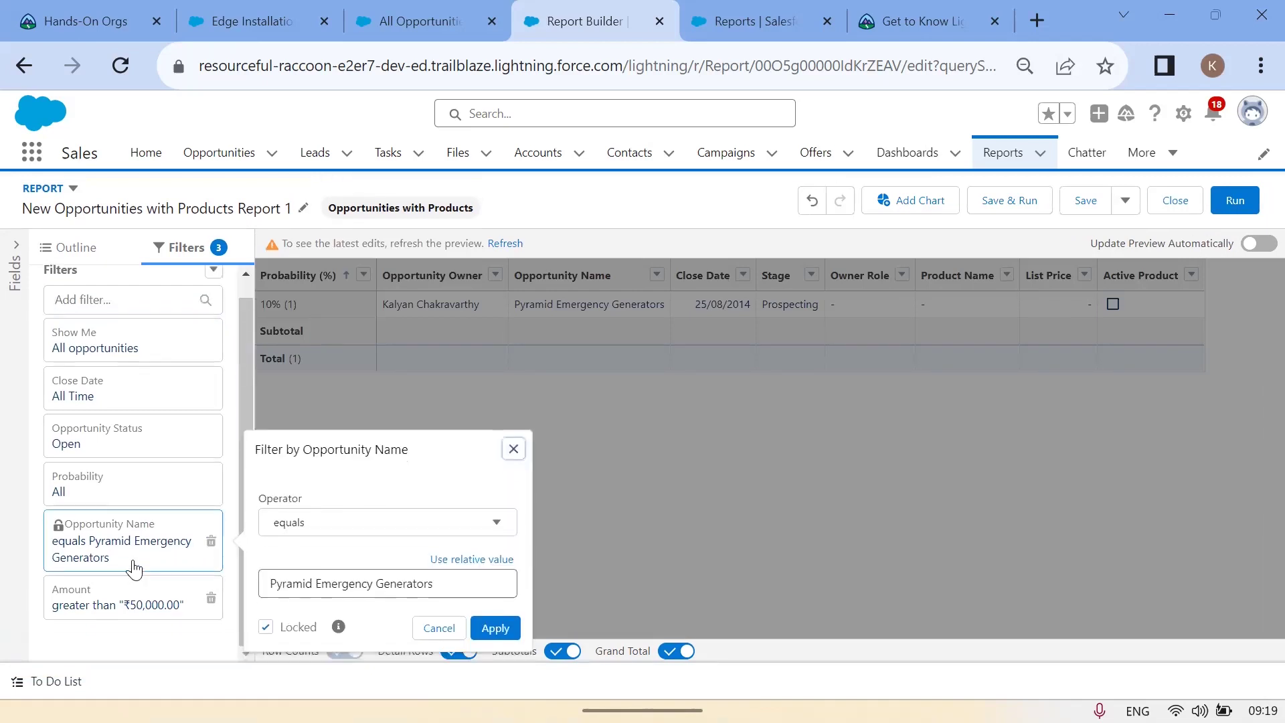
click(362, 527)
click(328, 369)
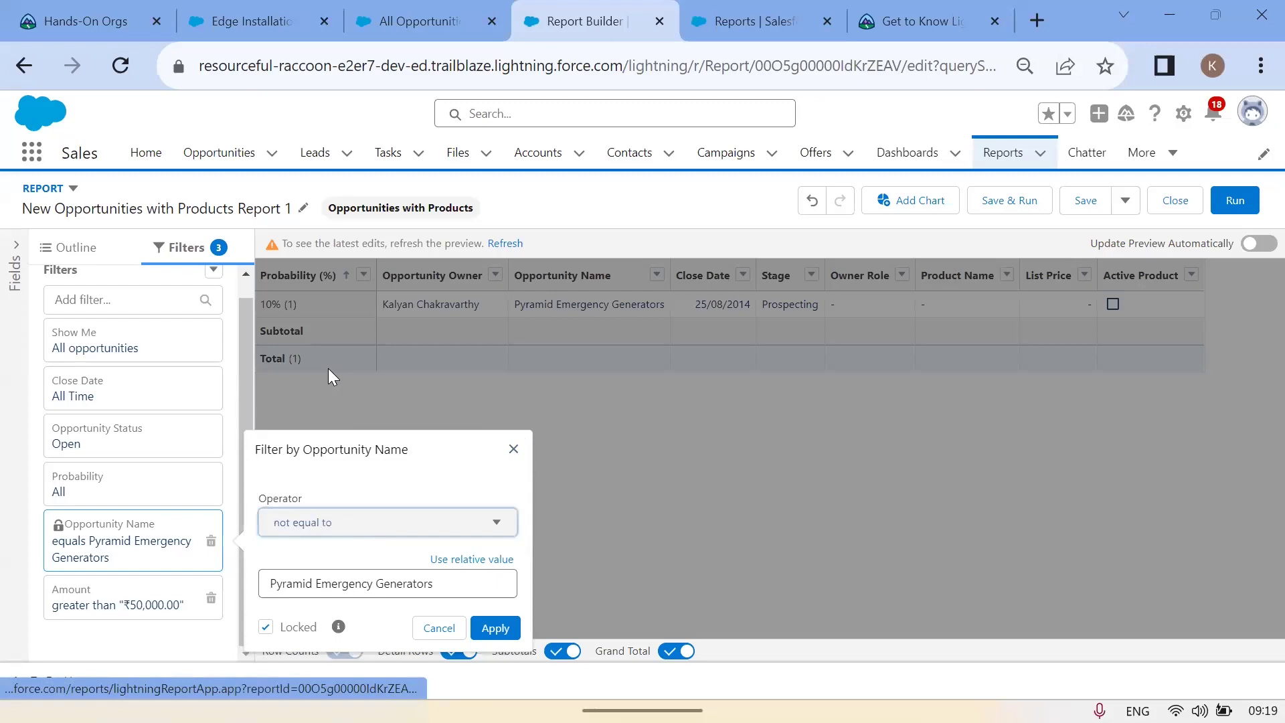
click(496, 629)
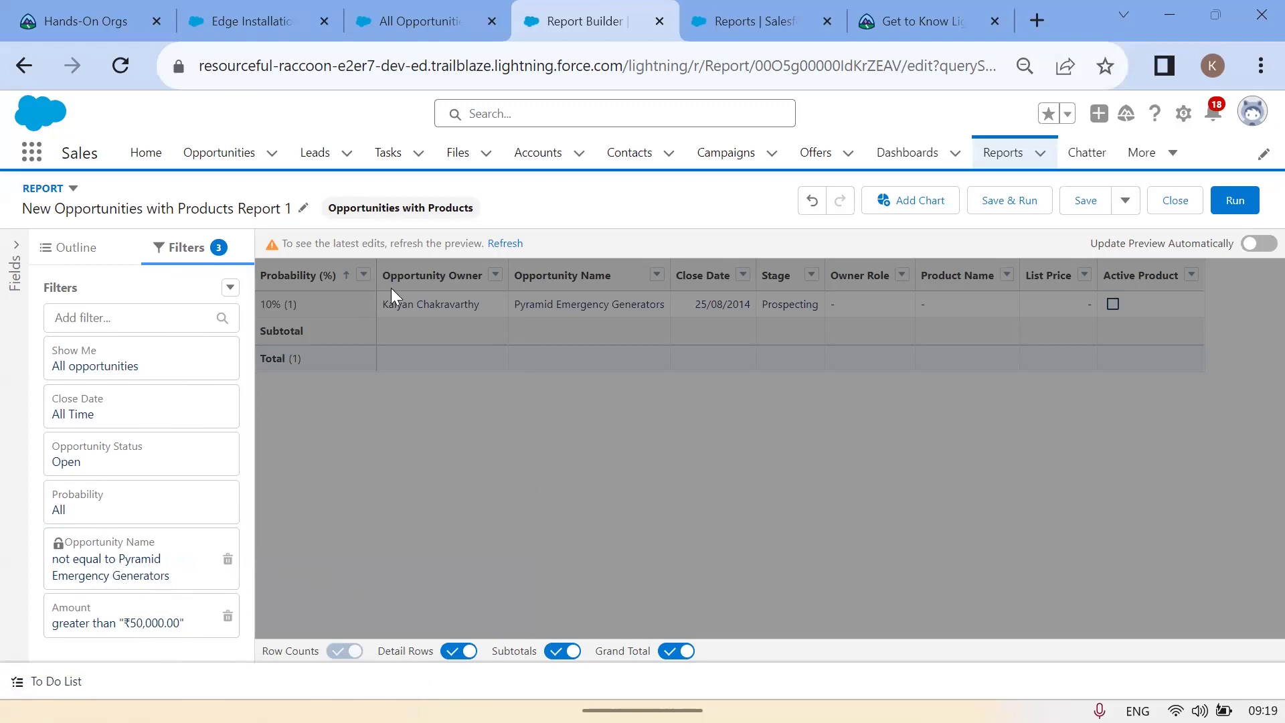
click(503, 242)
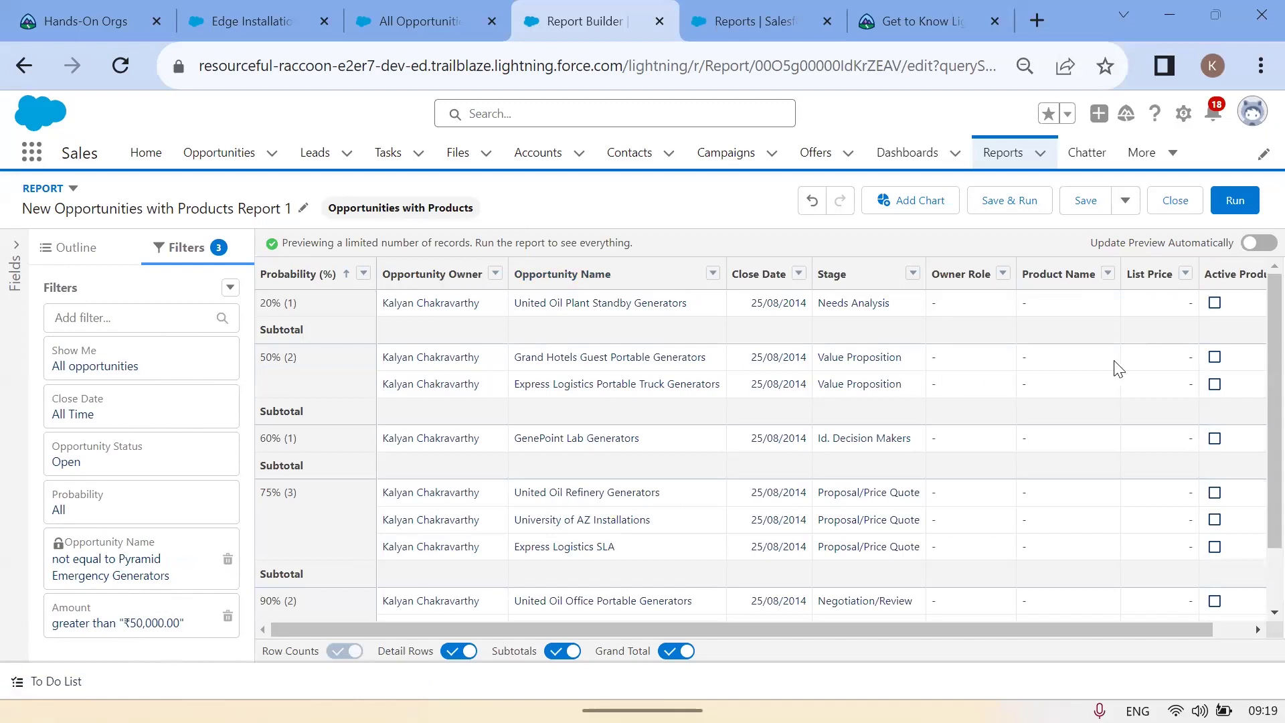
Add the opportunity Amount field as a report column and refresh the preview
drag(874, 628, 553, 628)
click(74, 248)
click(105, 549)
text(amou)
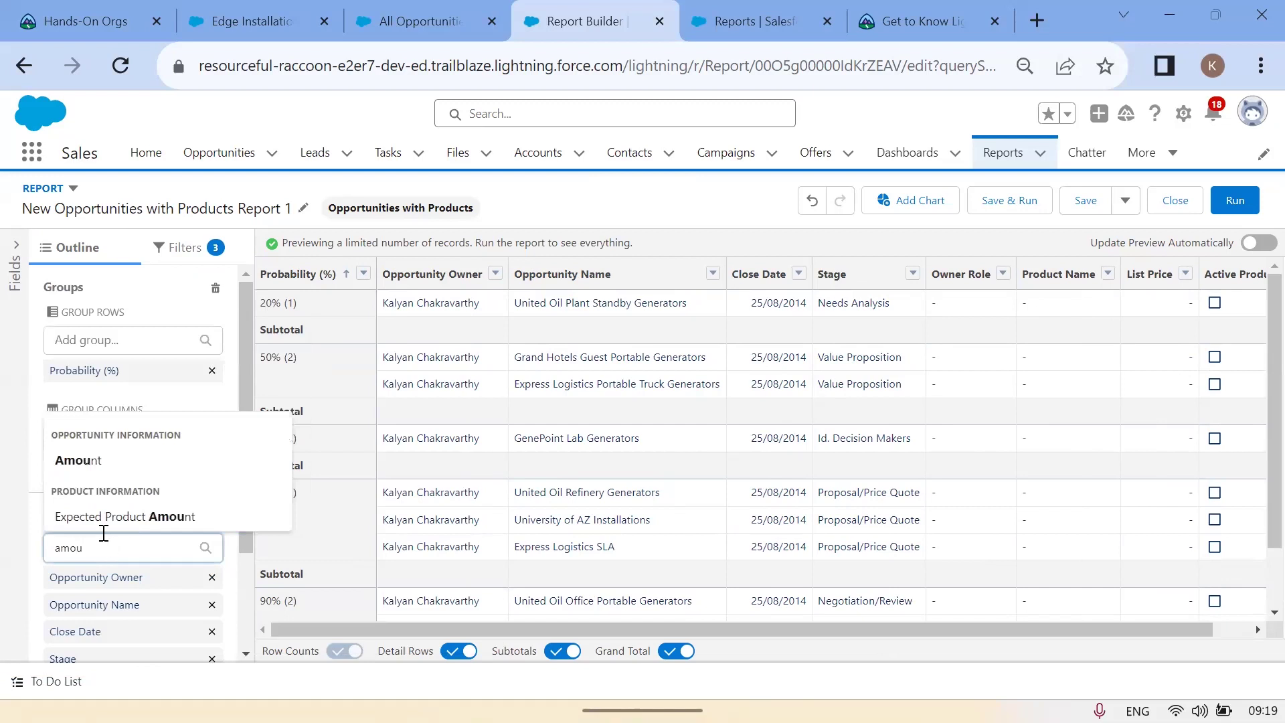
click(117, 462)
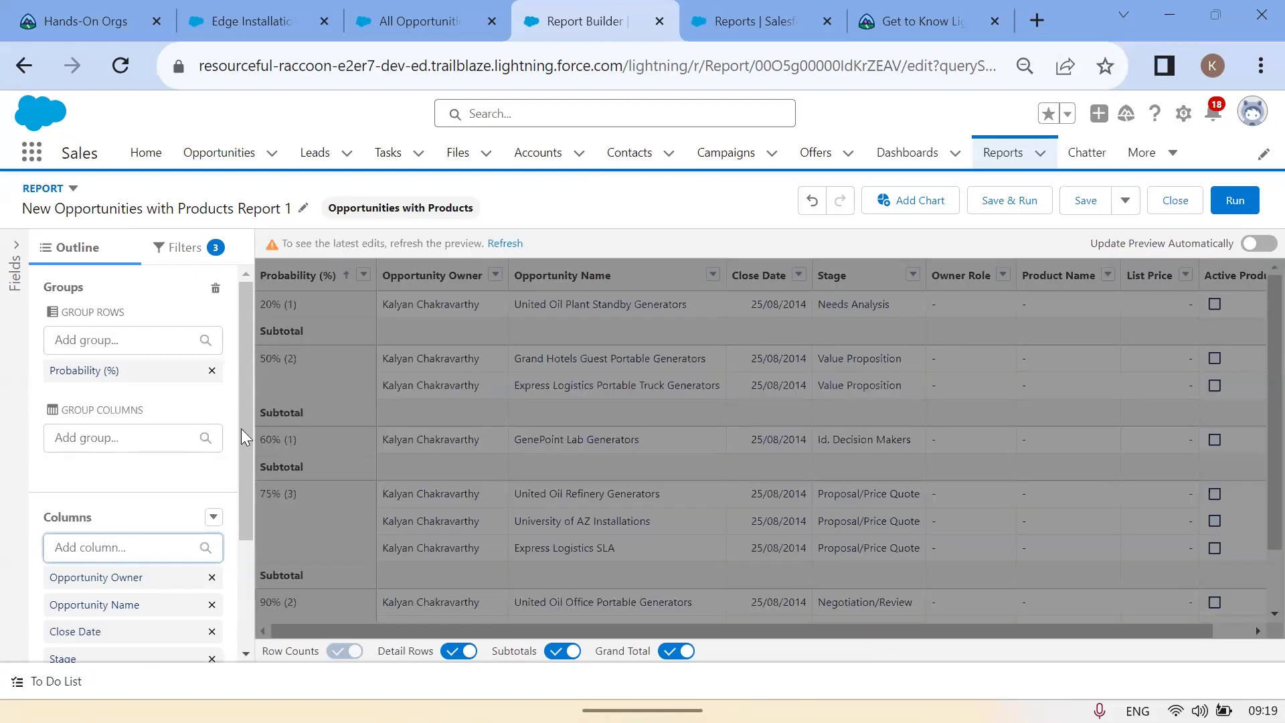
click(506, 243)
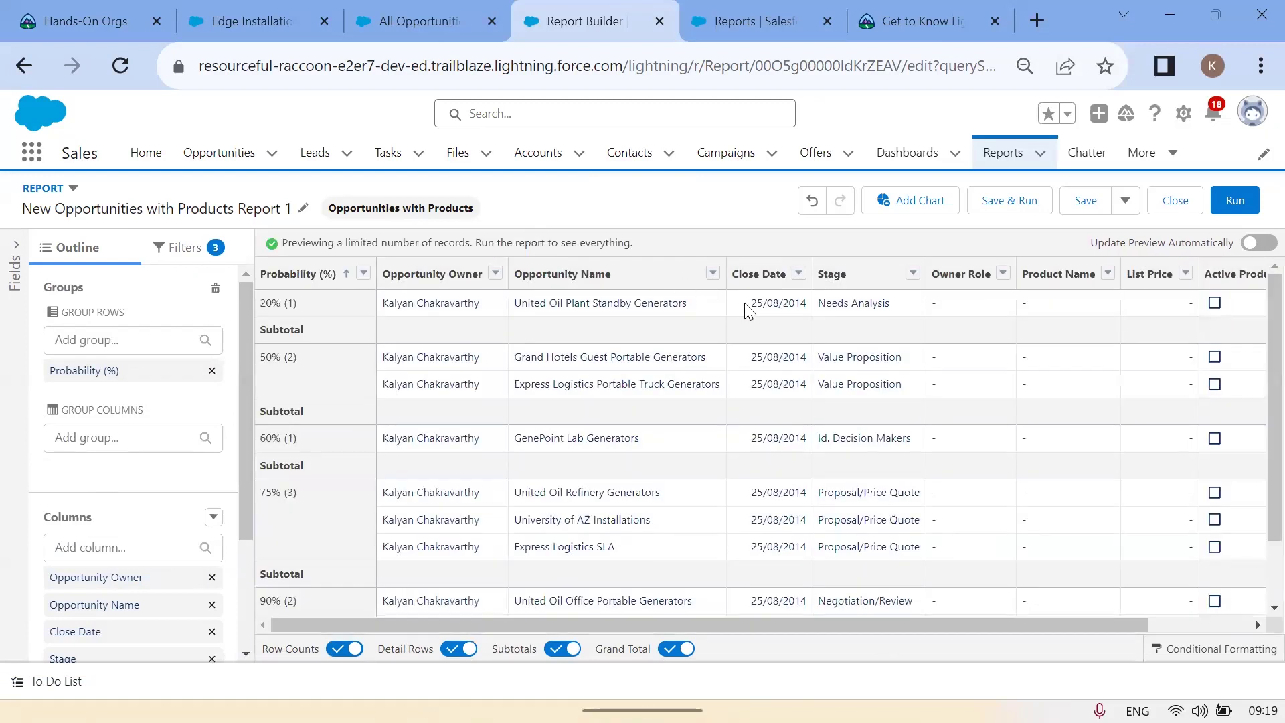
Check the Amount column's values across the probability groups against the report's Amount filter
drag(775, 623, 928, 623)
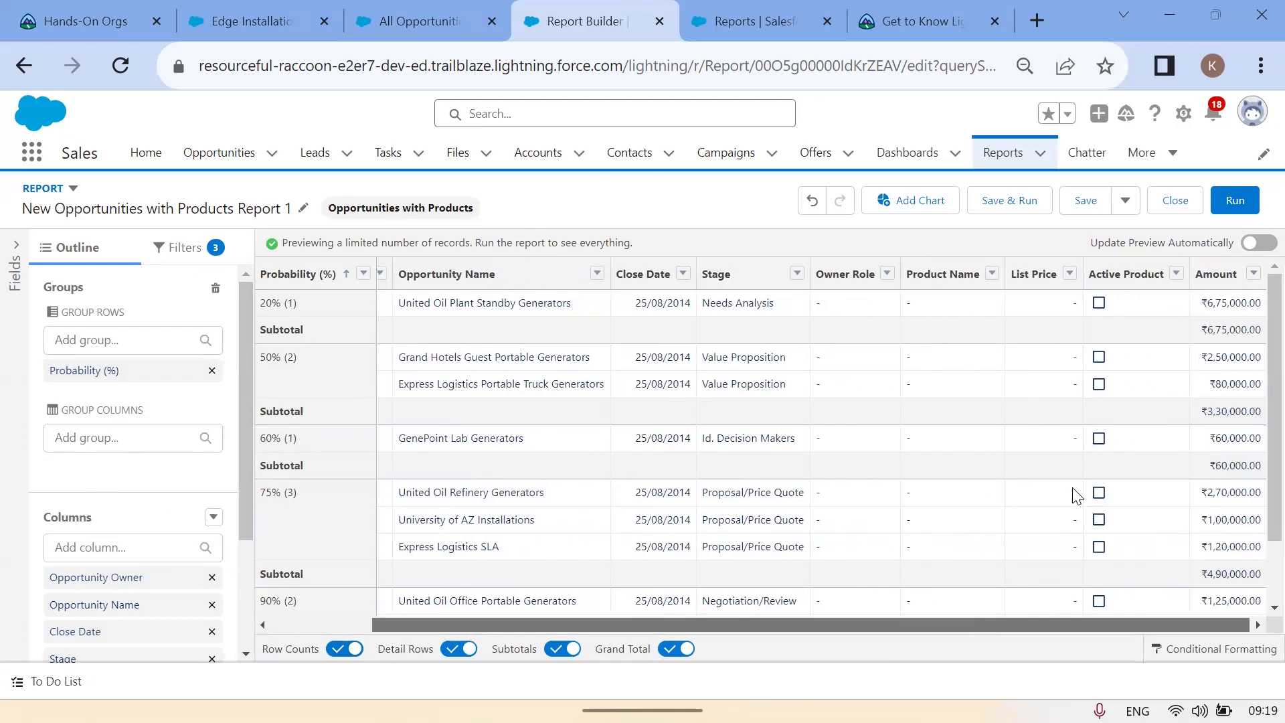
drag(1231, 357, 1225, 513)
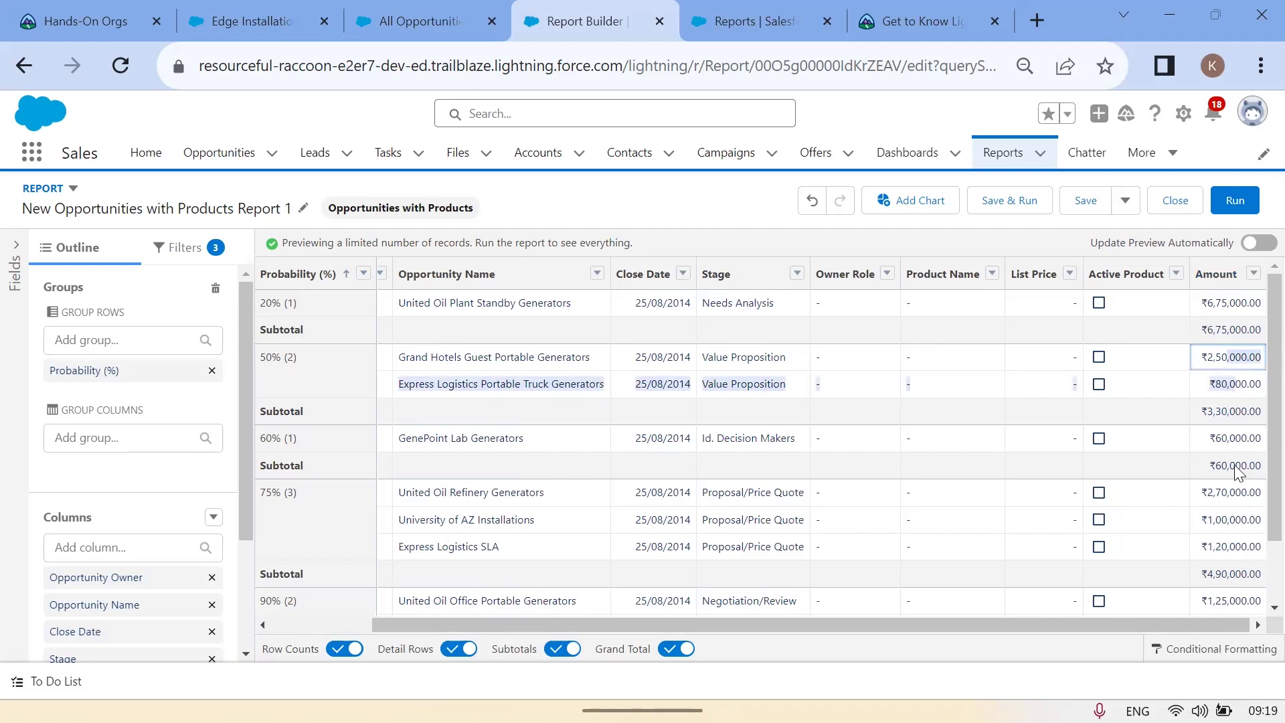
click(176, 256)
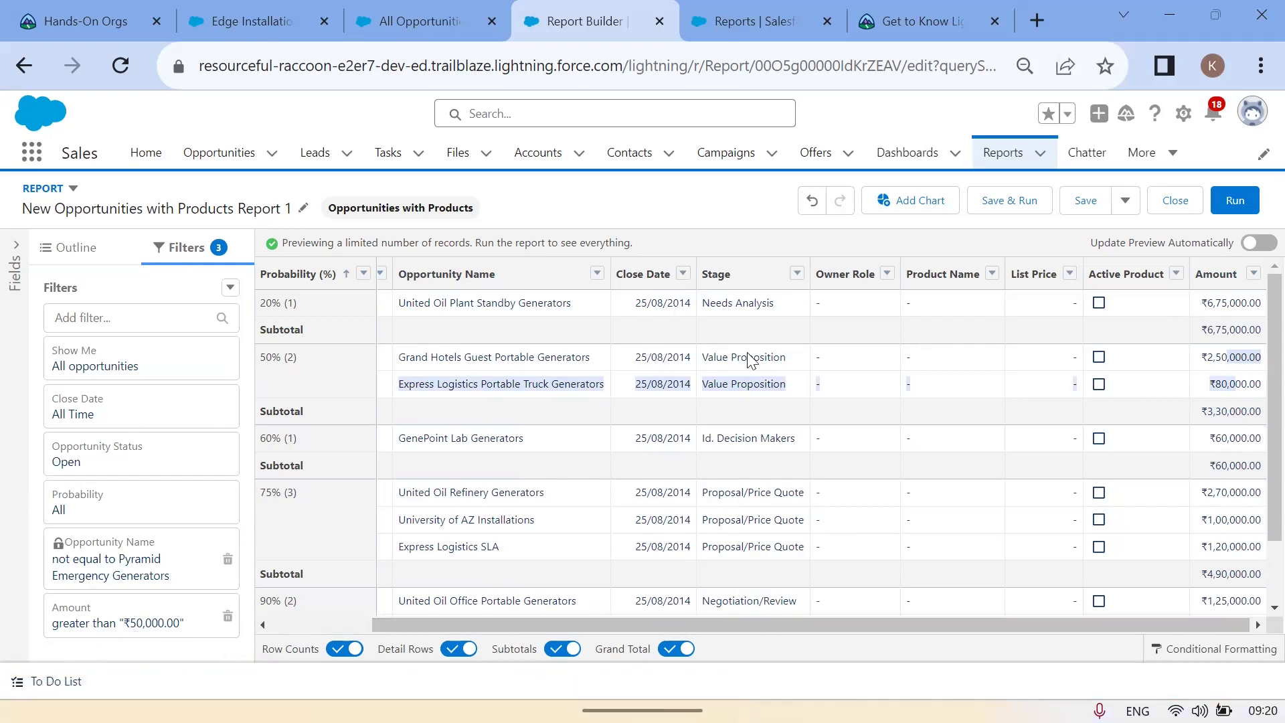
click(1205, 306)
drag(1256, 386, 1223, 634)
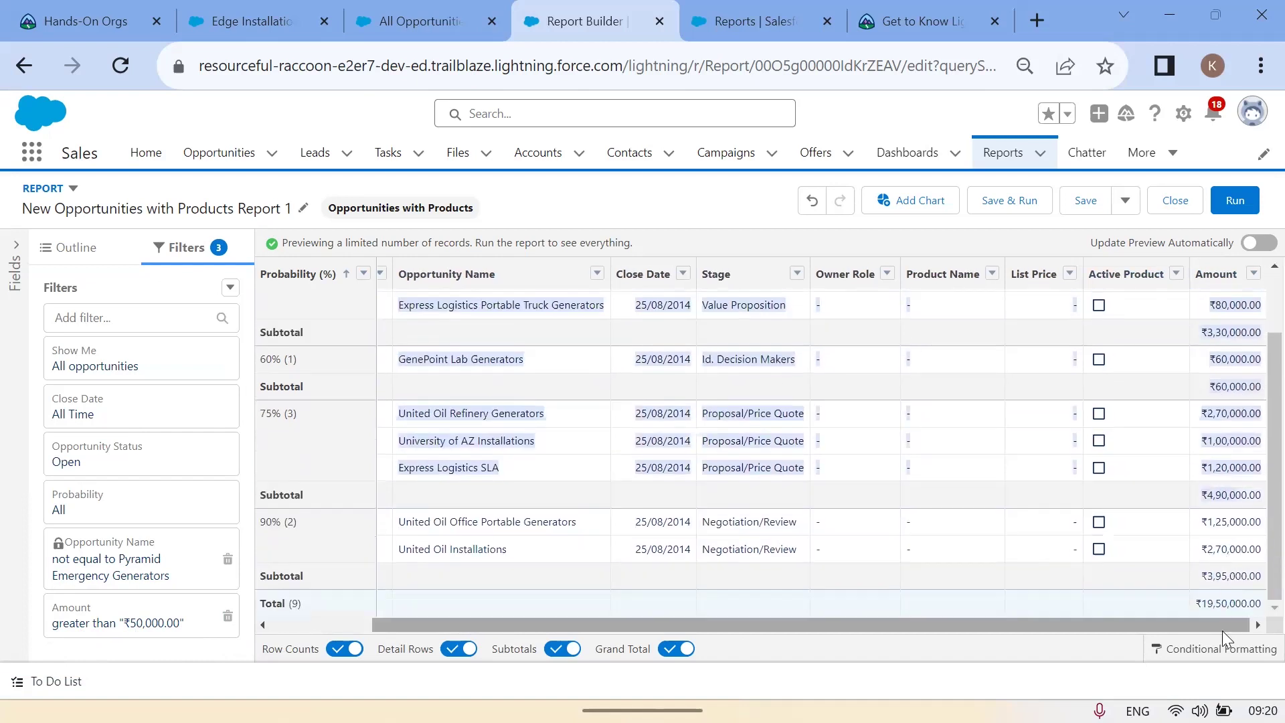
scroll(1234, 504, up, 1)
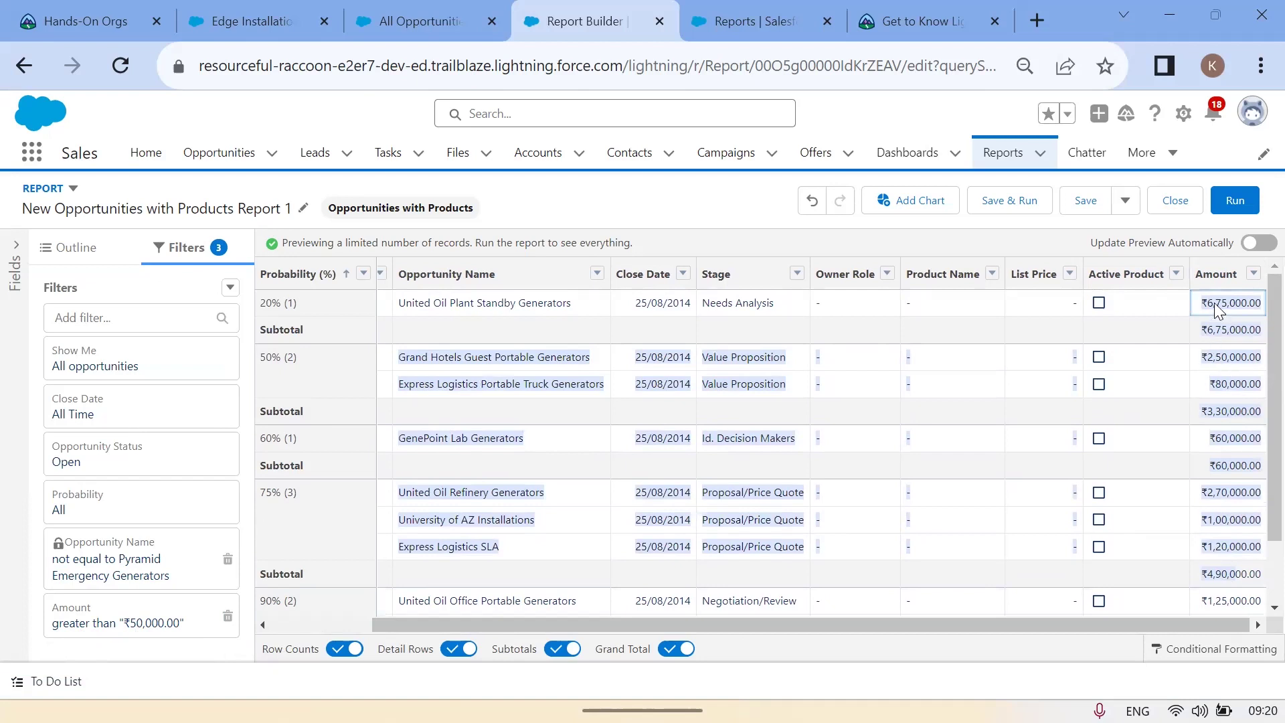
click(1252, 440)
click(1230, 394)
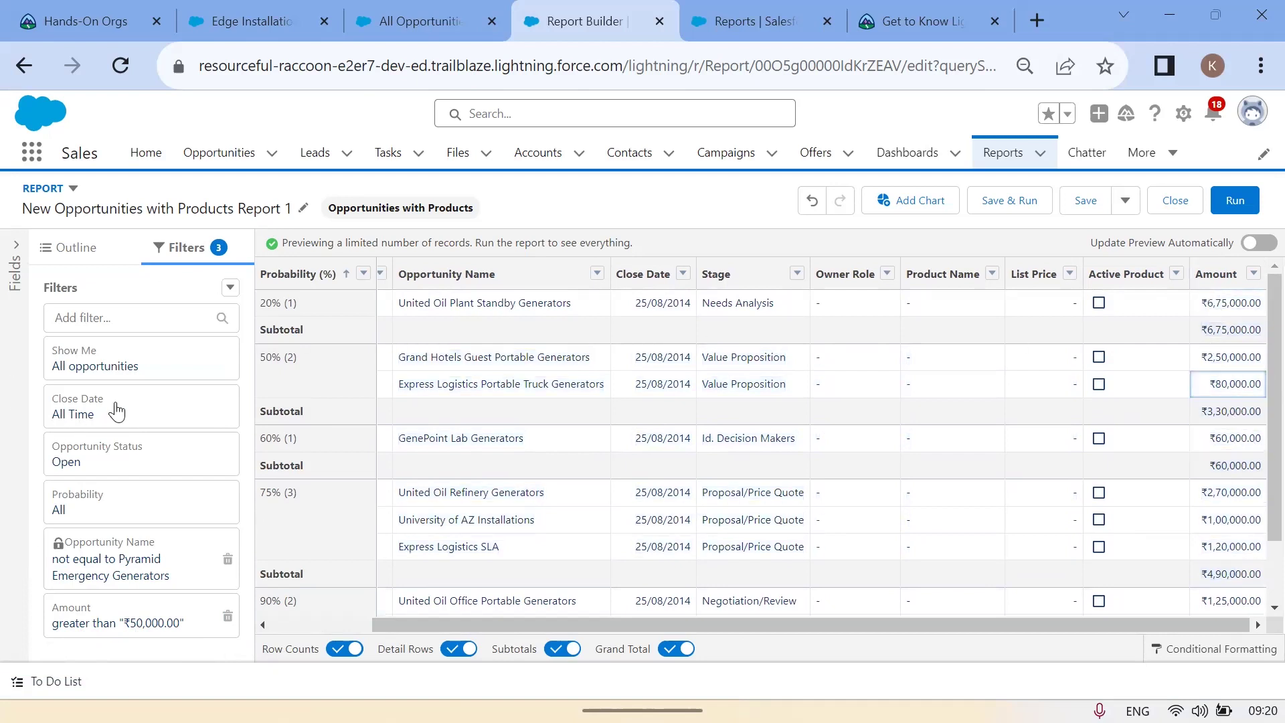
Browse the full list of available filter fields and close it without adding a filter
click(109, 317)
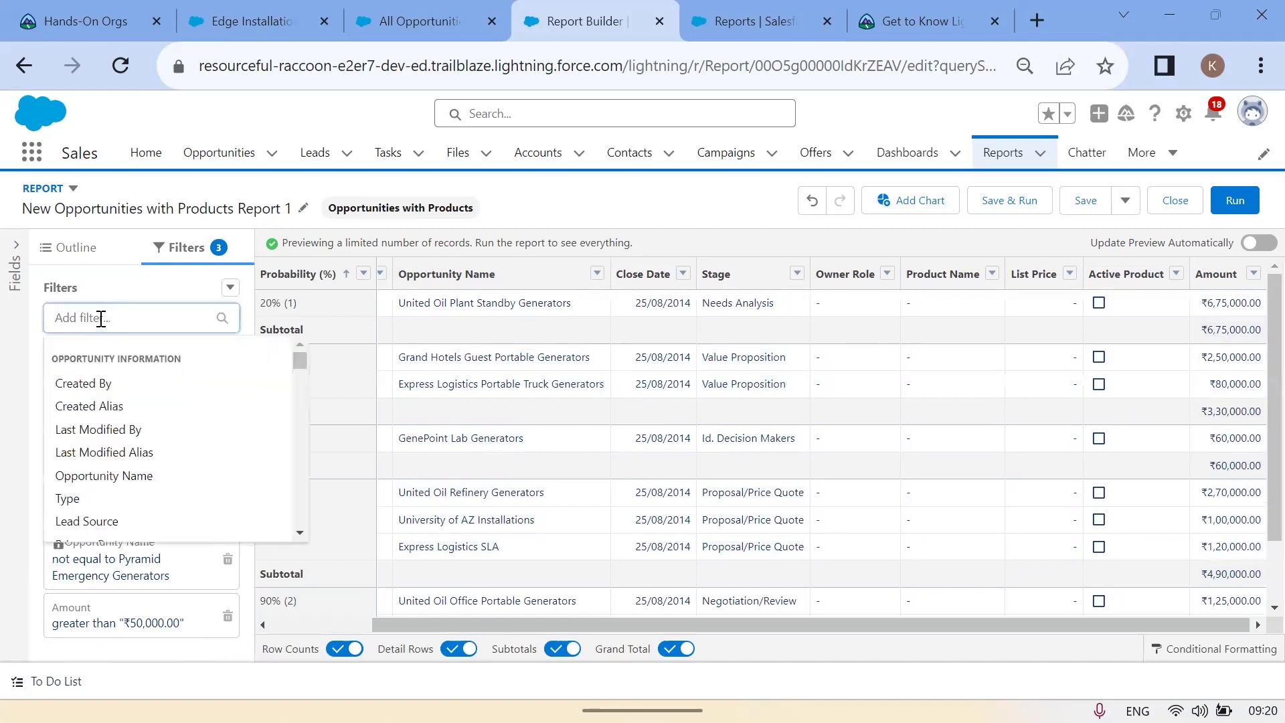
click(6, 353)
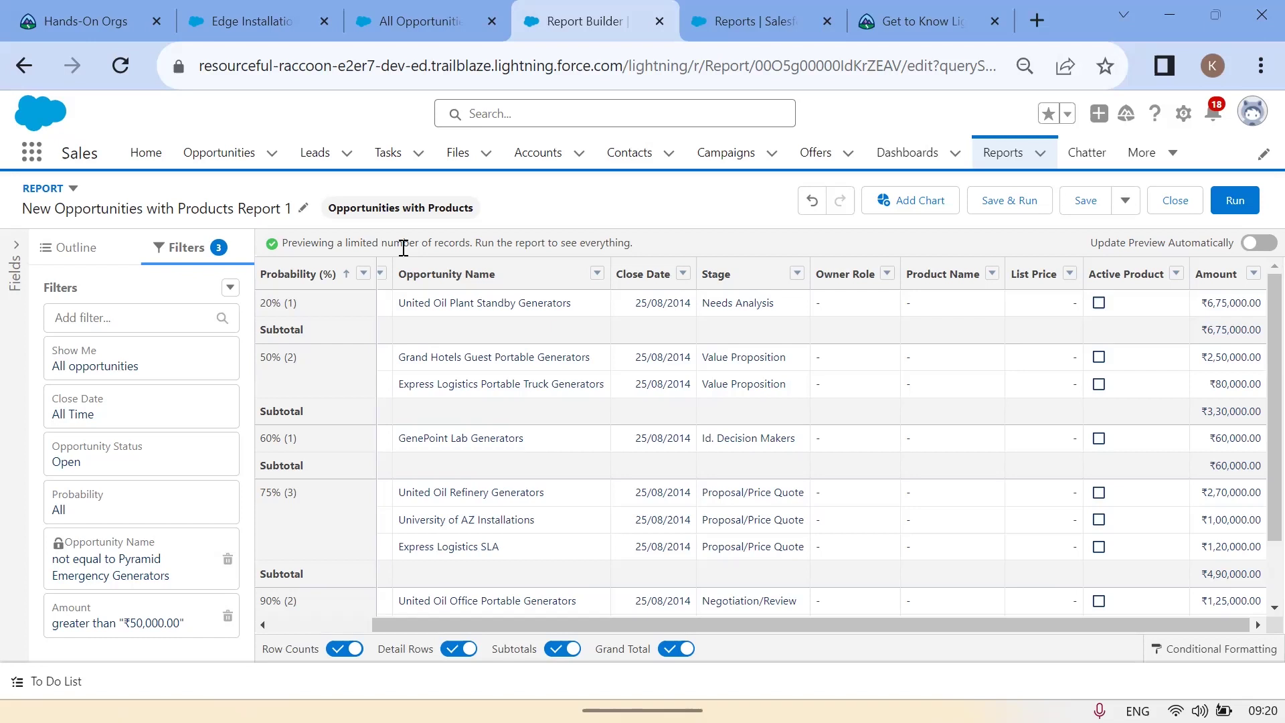
click(119, 328)
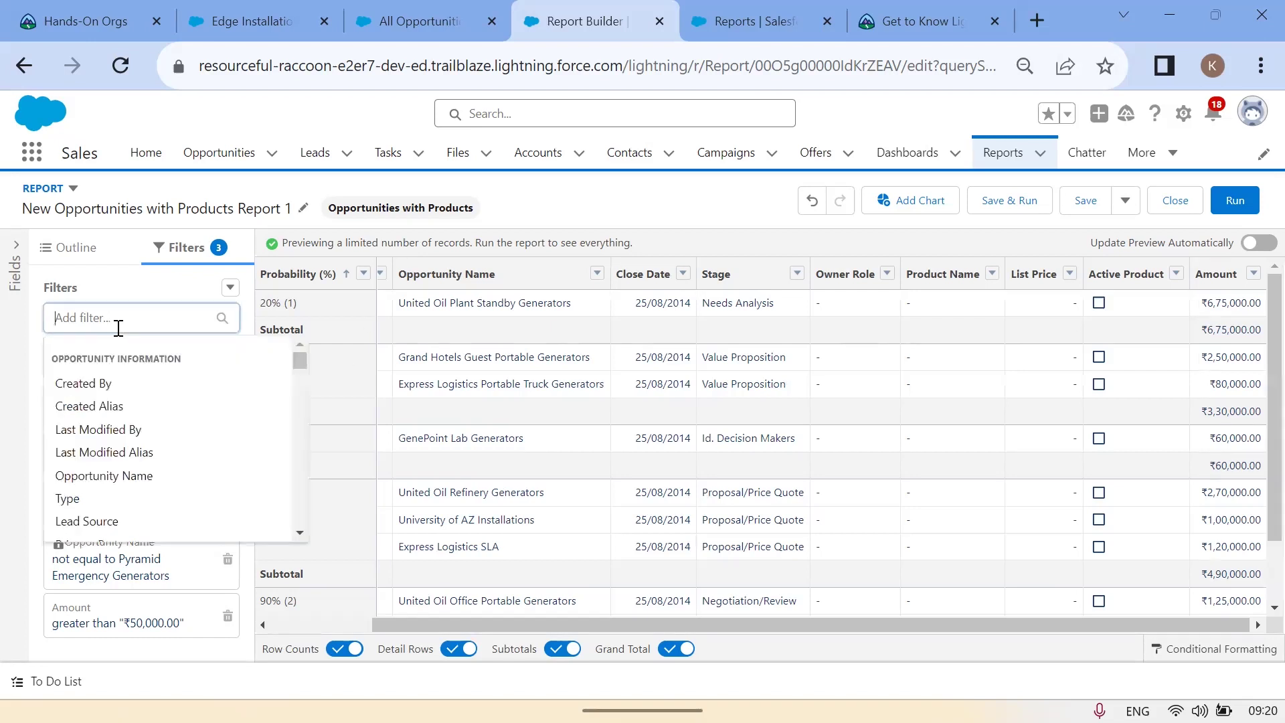
scroll(134, 436, down, 10)
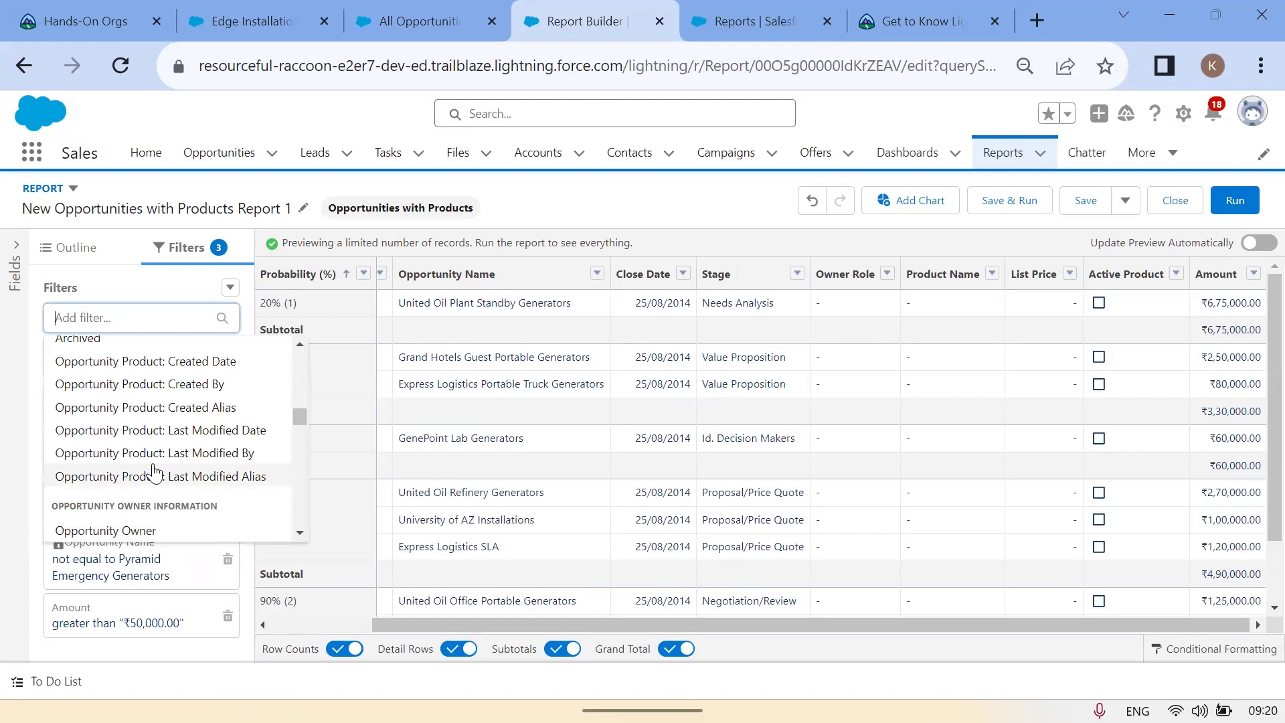
scroll(160, 472, down, 5)
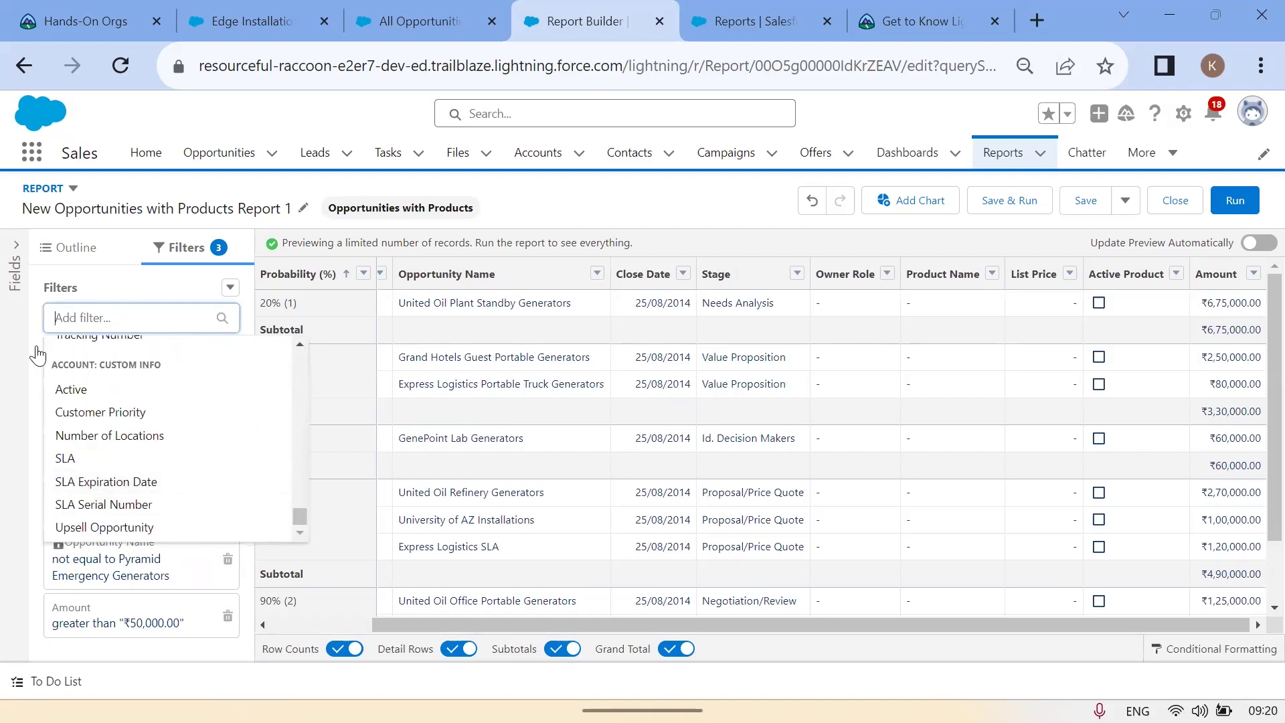
click(1, 359)
Save and run the New Opportunities with Products Report 1
key(alt+Tab)
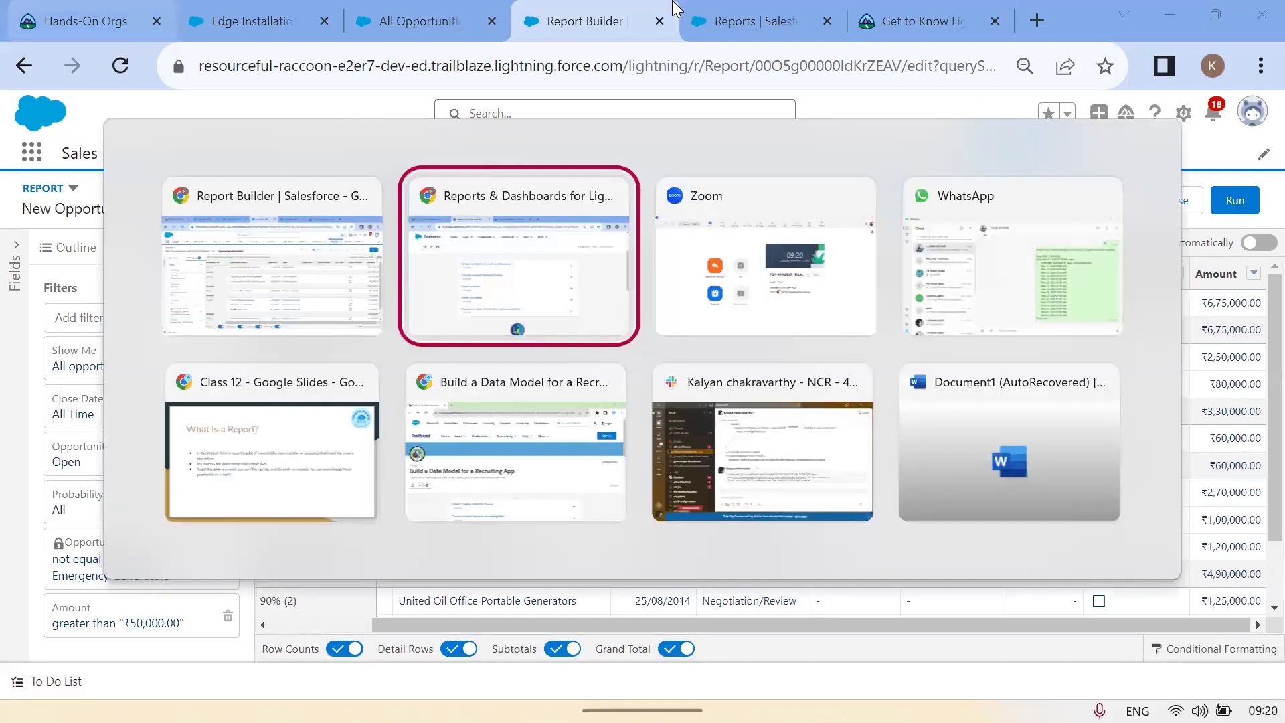
key(alt+Tab)
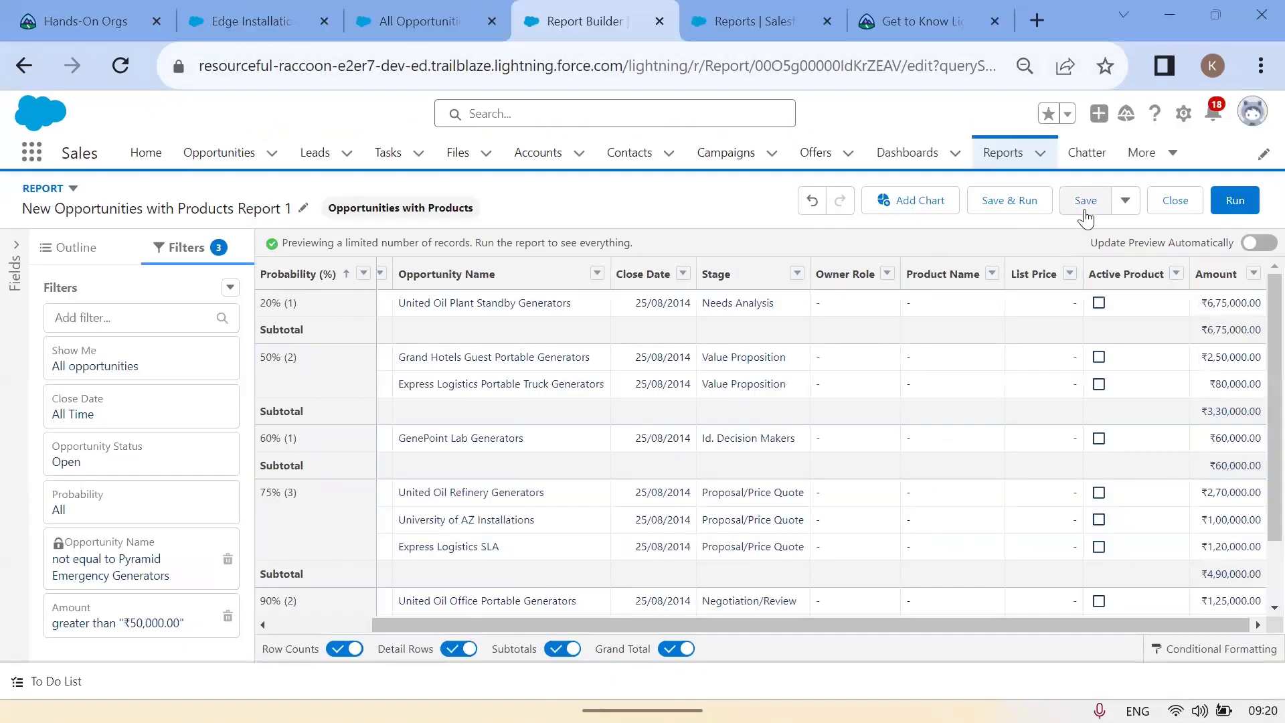
click(1012, 203)
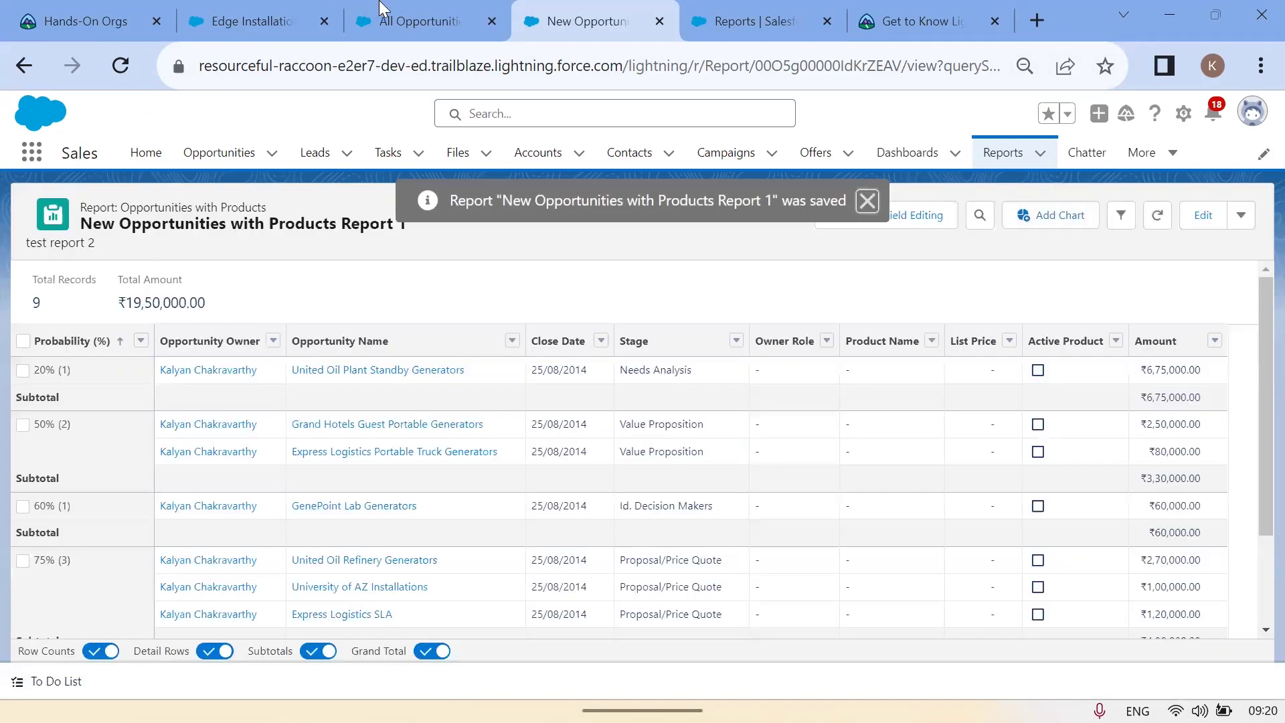
Switch to the Trailhead module on reports and dashboards and open the Get to Know Lightning Reports and Dashboards unit in a new tab
click(746, 21)
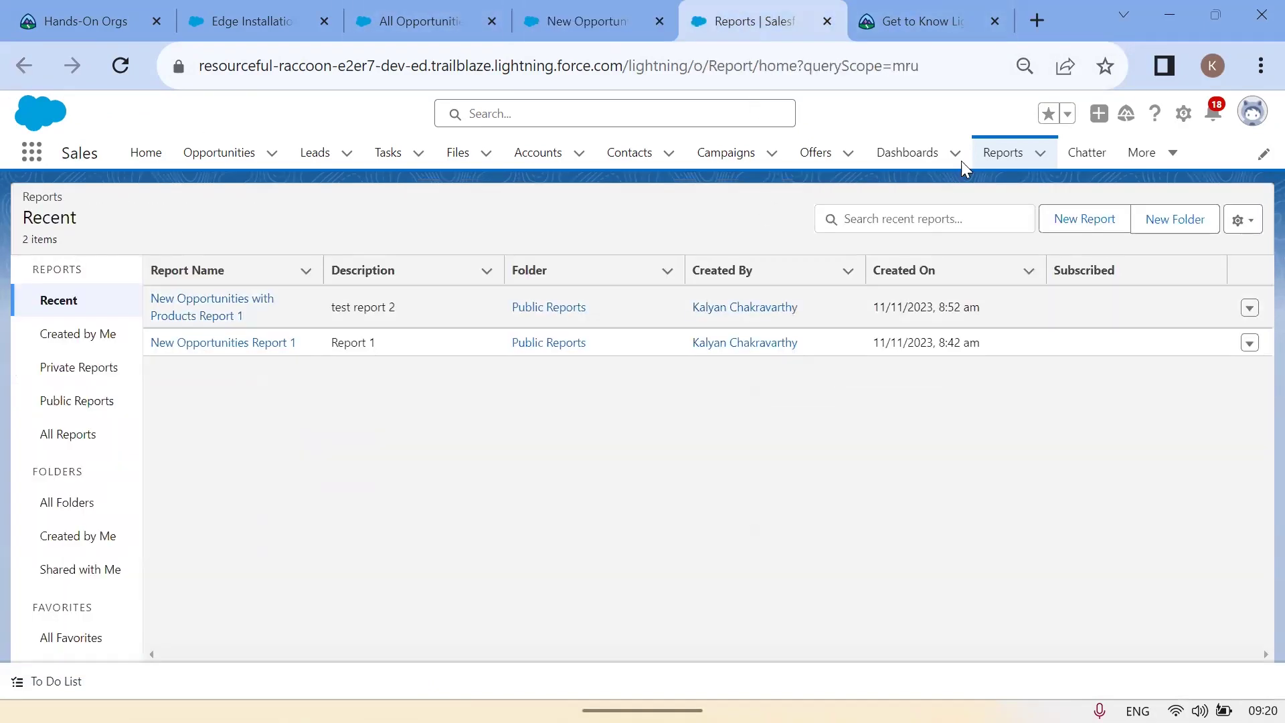
click(948, 23)
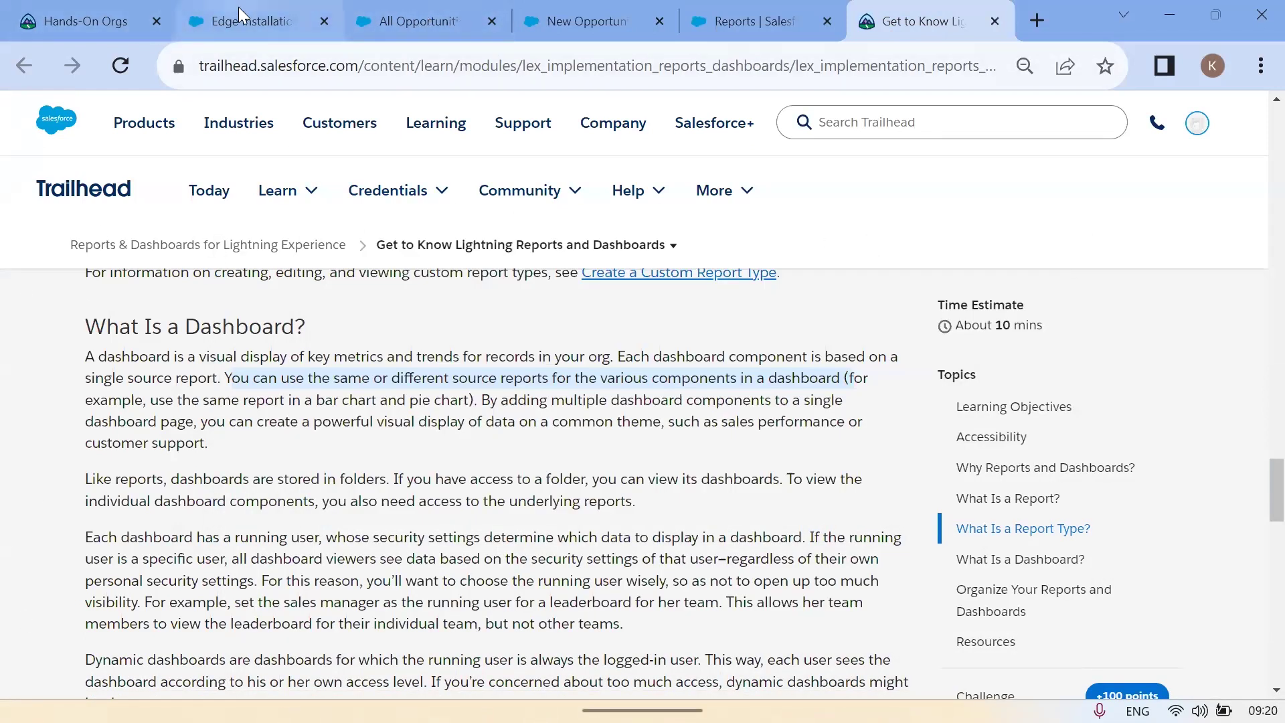
key(alt+Tab)
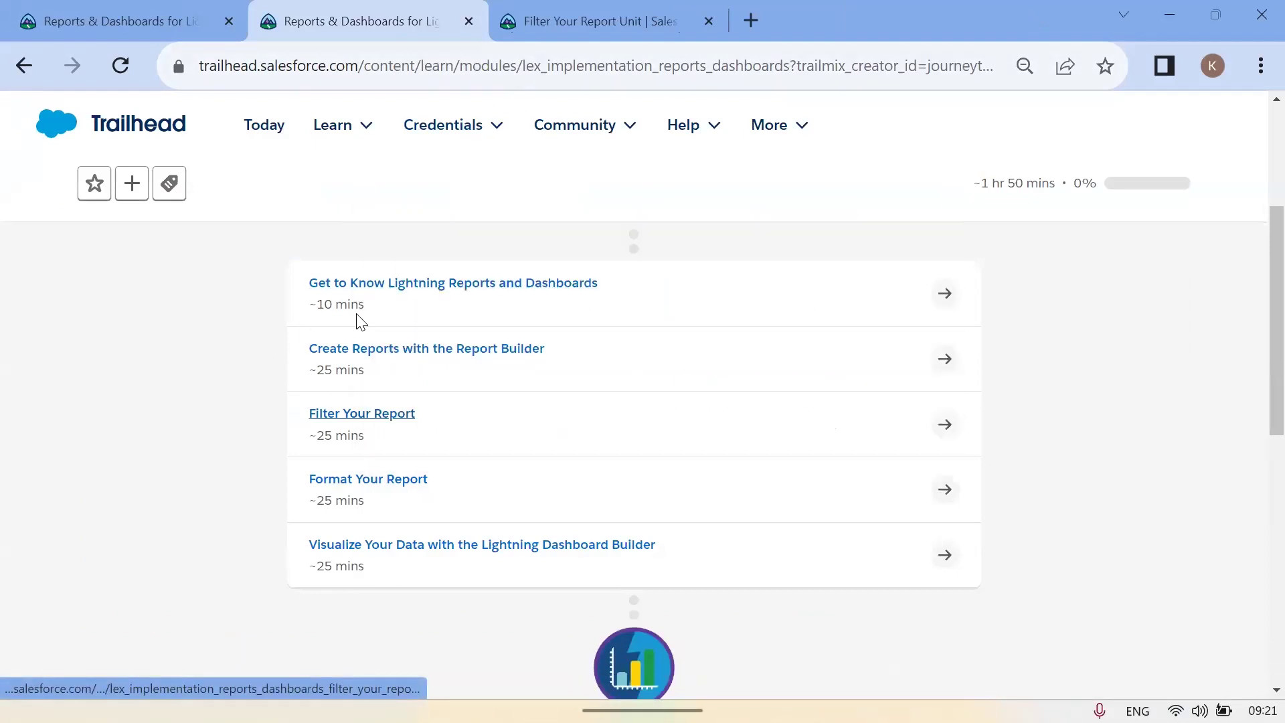
right_click(431, 294)
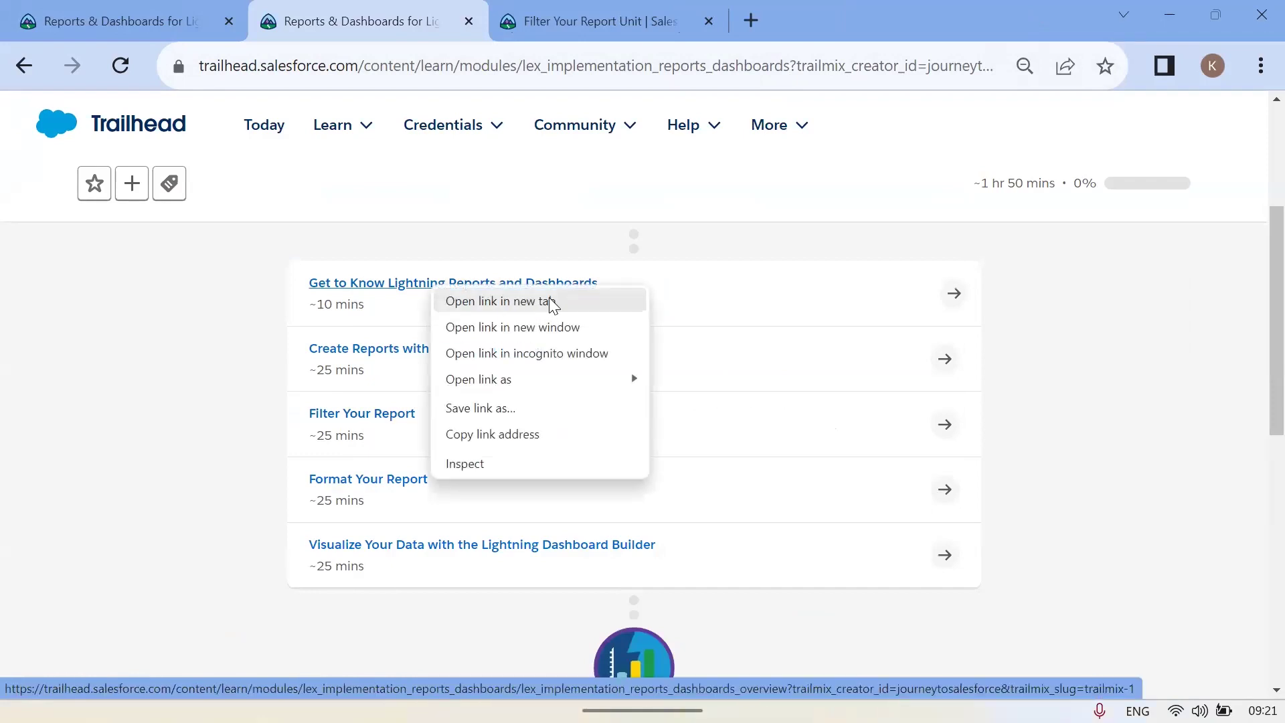
double_click(155, 360)
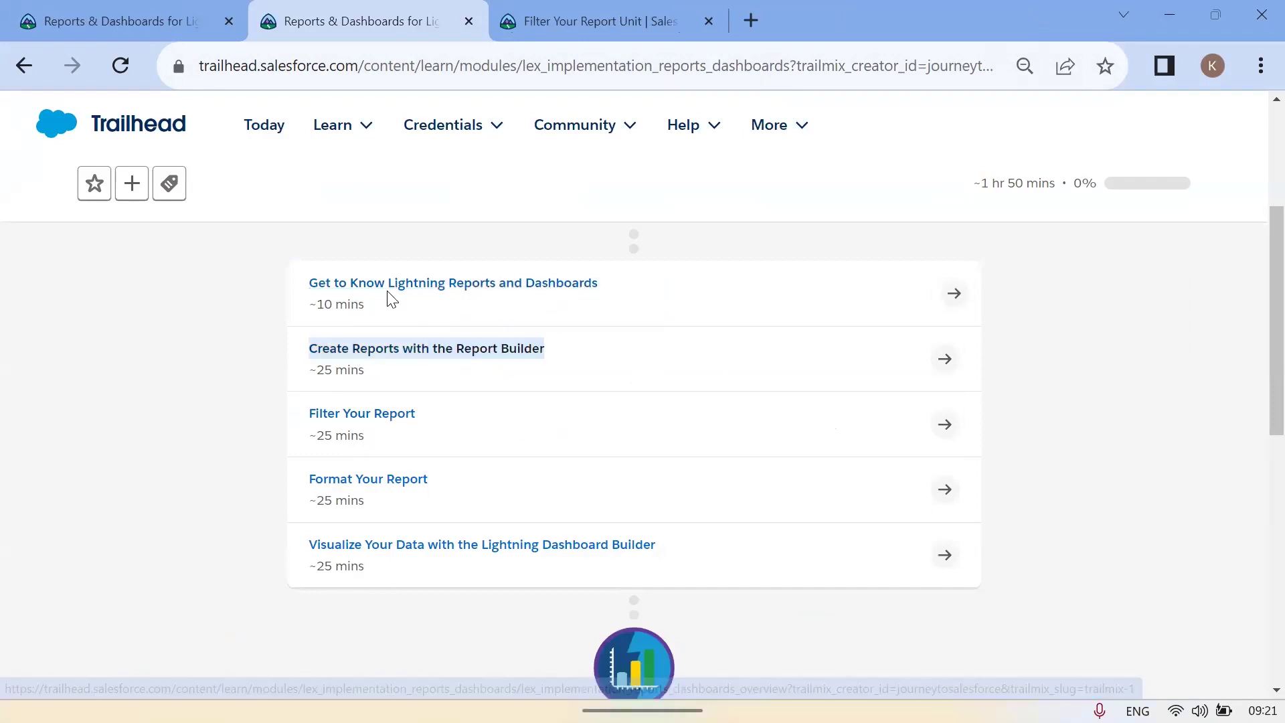
right_click(387, 287)
click(510, 257)
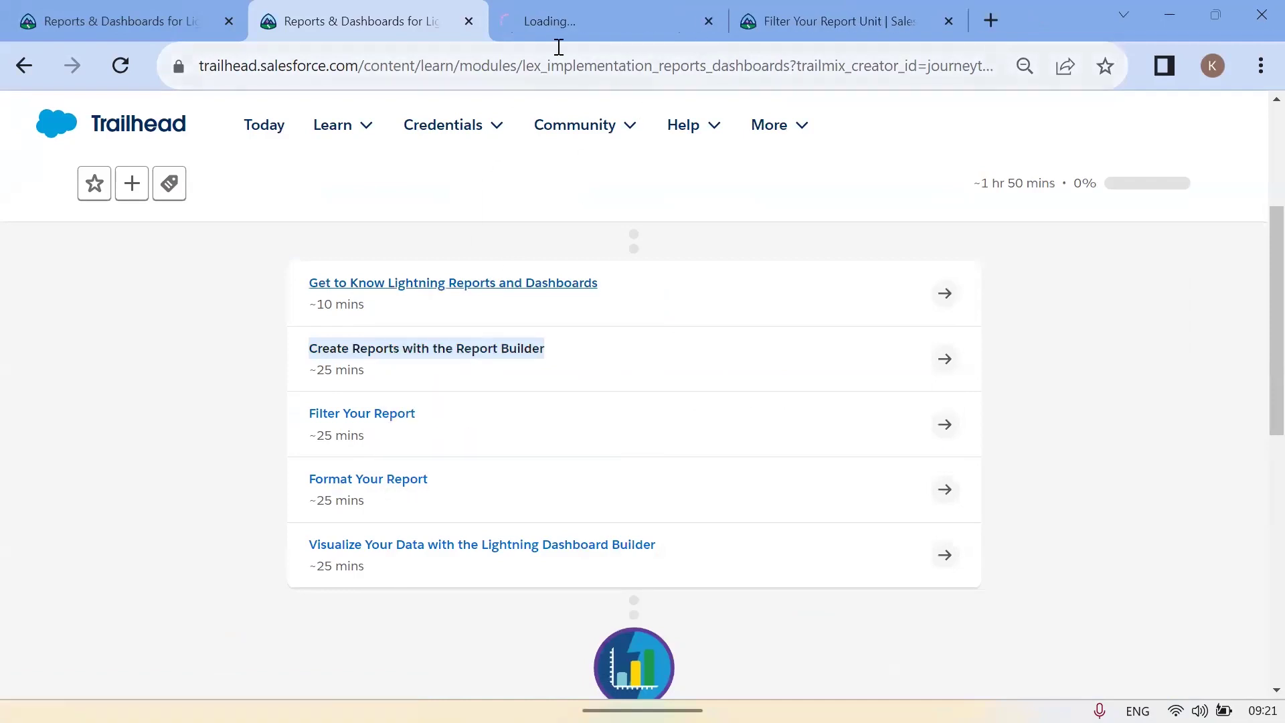
click(553, 27)
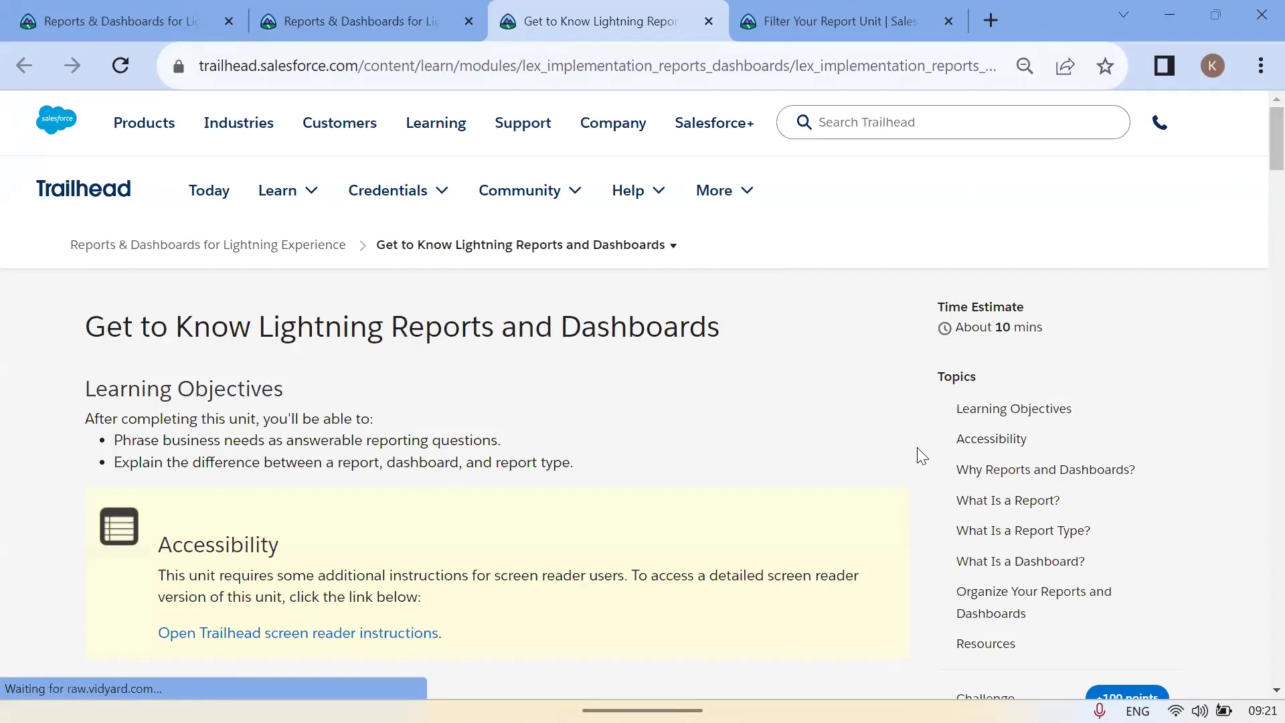
Review the unit's sections on report types, dashboards and organizing reports, including the quiz questions at its end
scroll(1029, 479, down, 1)
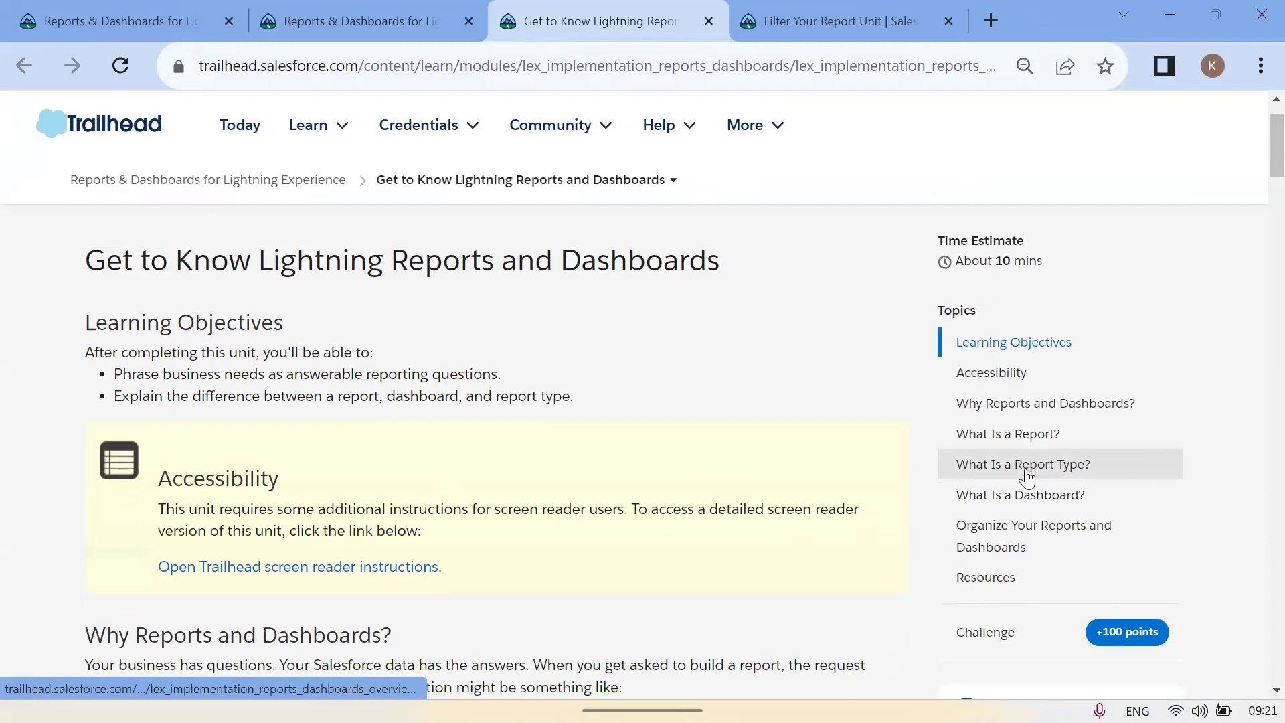
scroll(586, 460, down, 3)
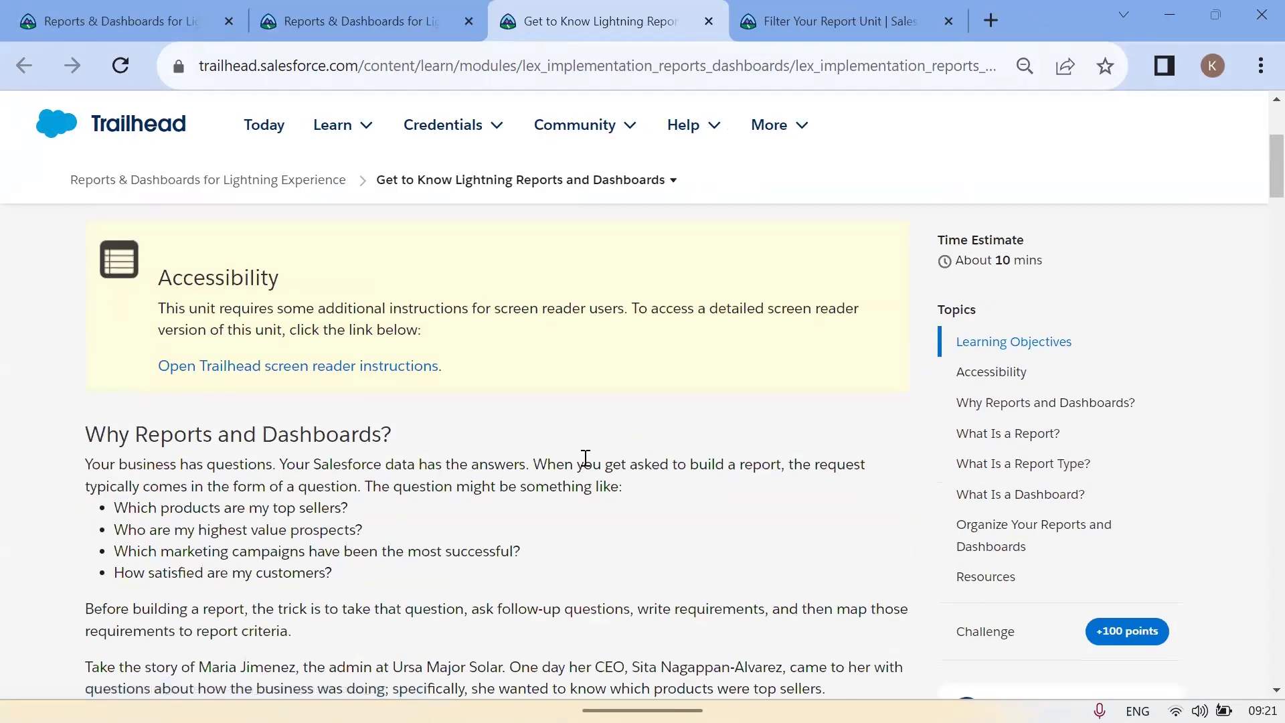
click(1028, 462)
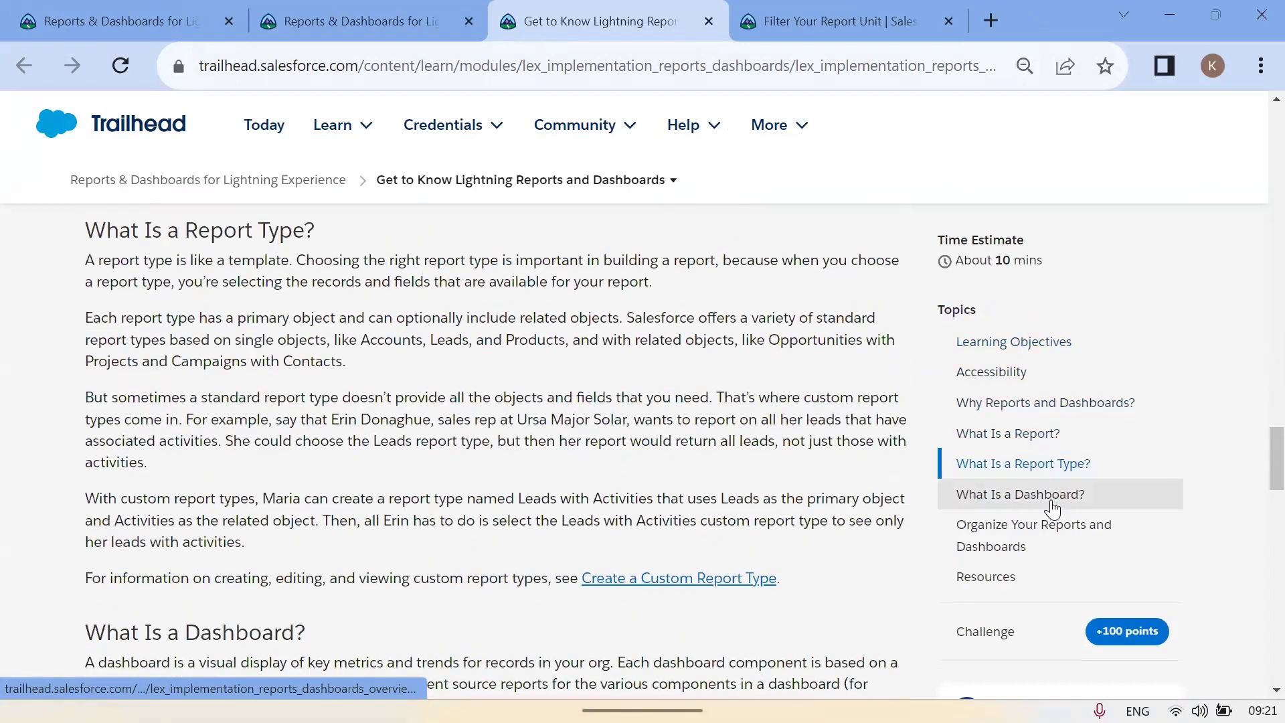
click(1051, 502)
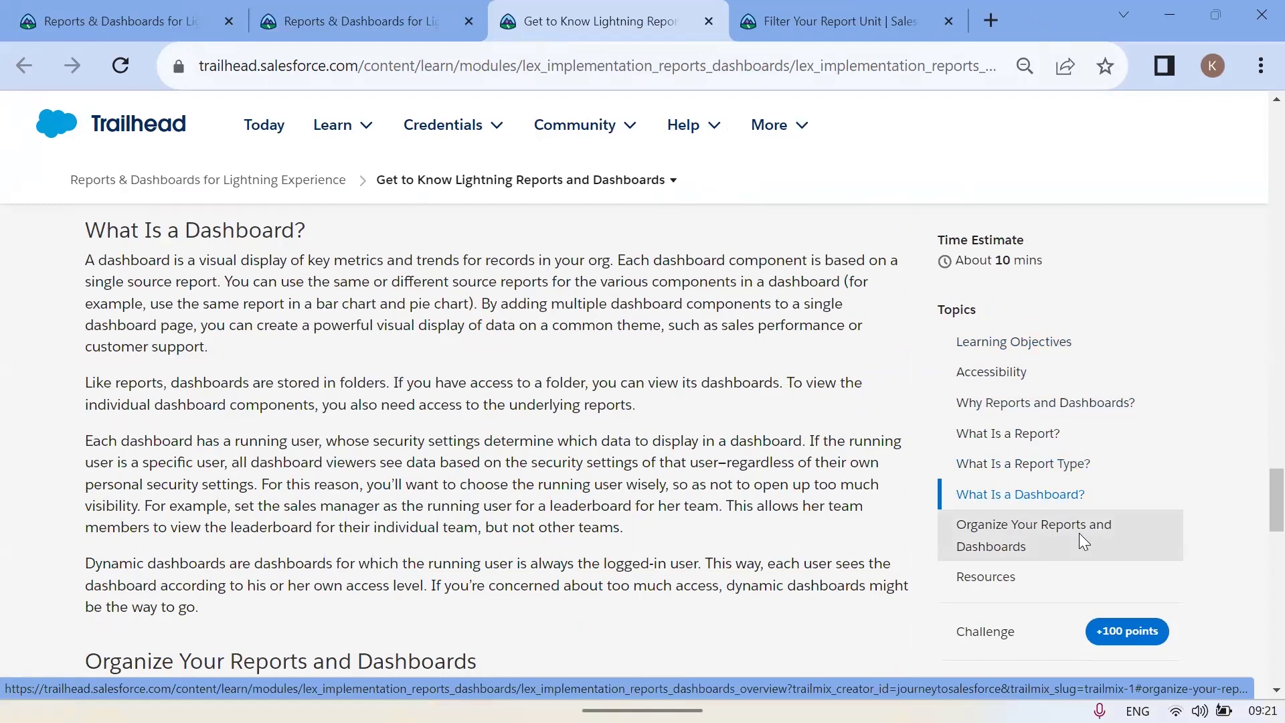
click(1080, 533)
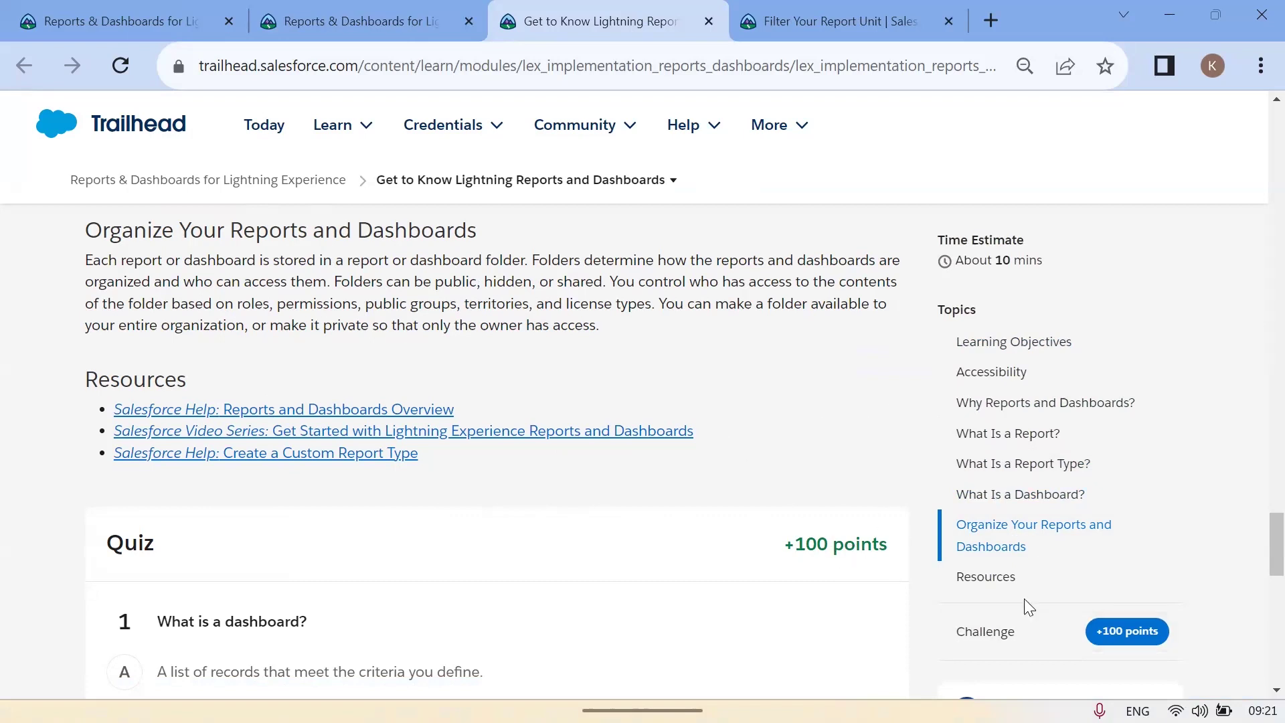
scroll(506, 419, down, 9)
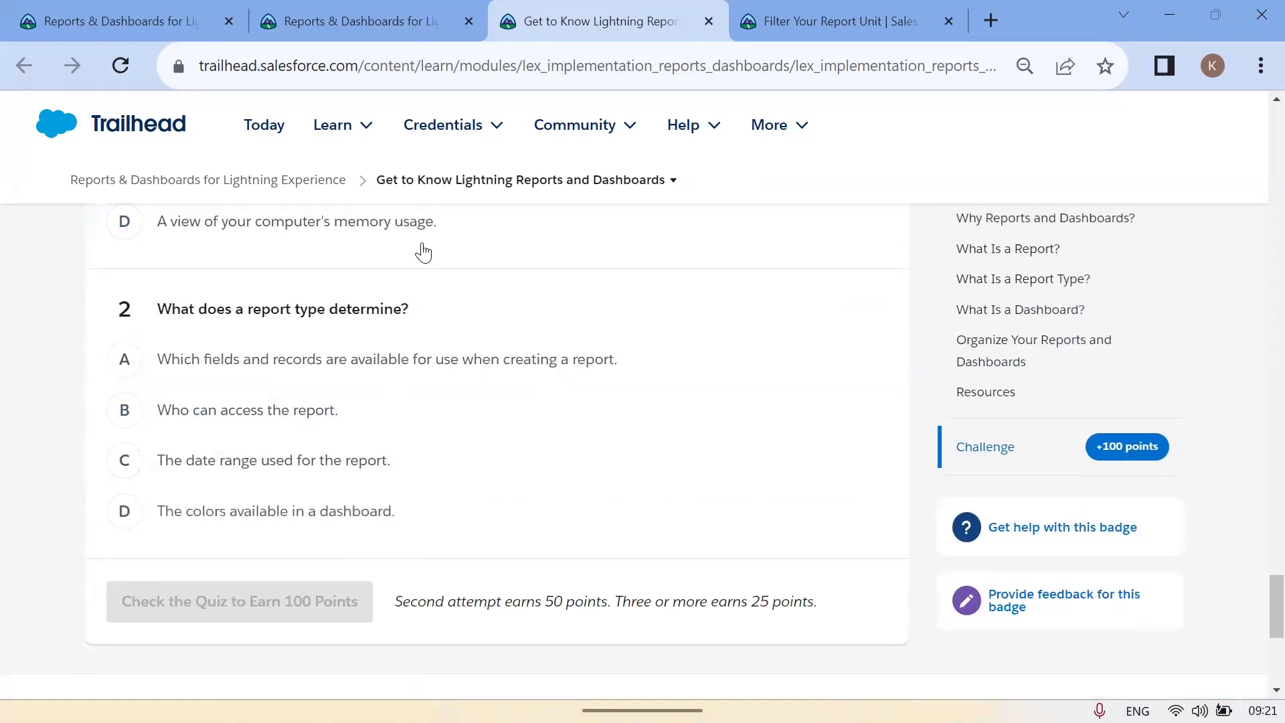
scroll(368, 368, up, 3)
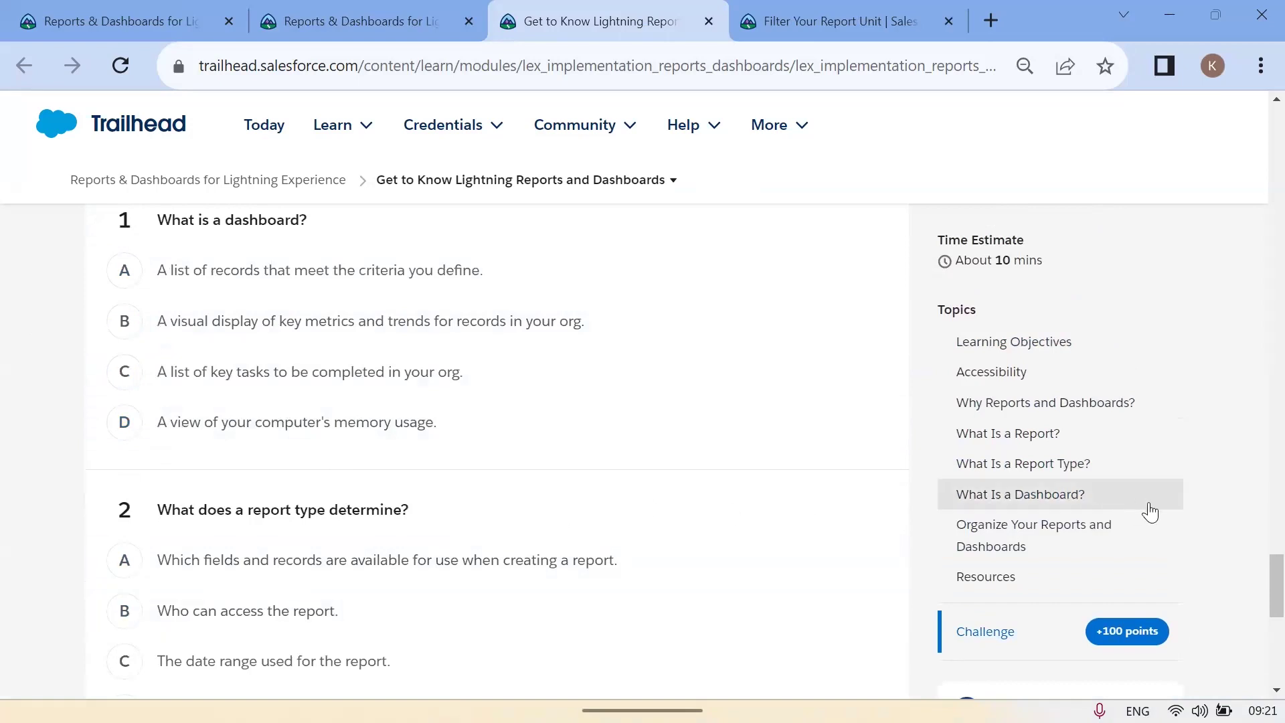
scroll(915, 488, down, 6)
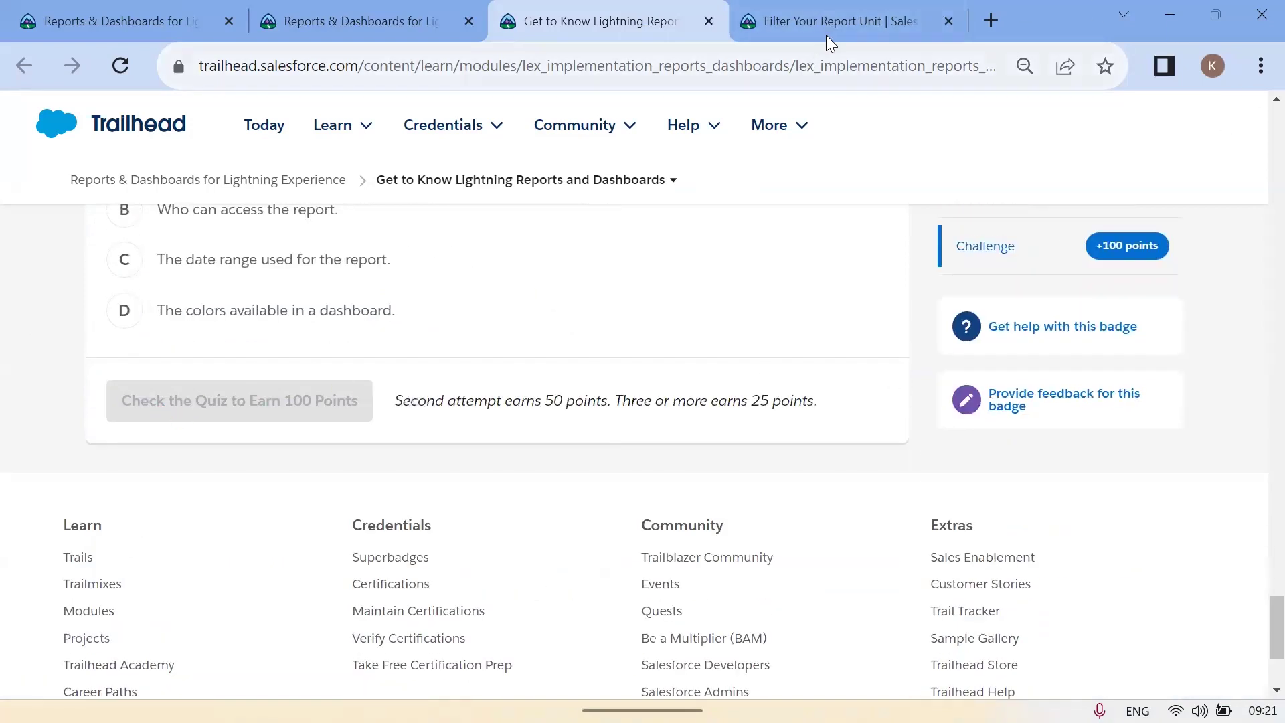
Open the Create Reports with the Report Builder unit in a new tab, and return to the Get to Know Lightning Reports unit
click(335, 10)
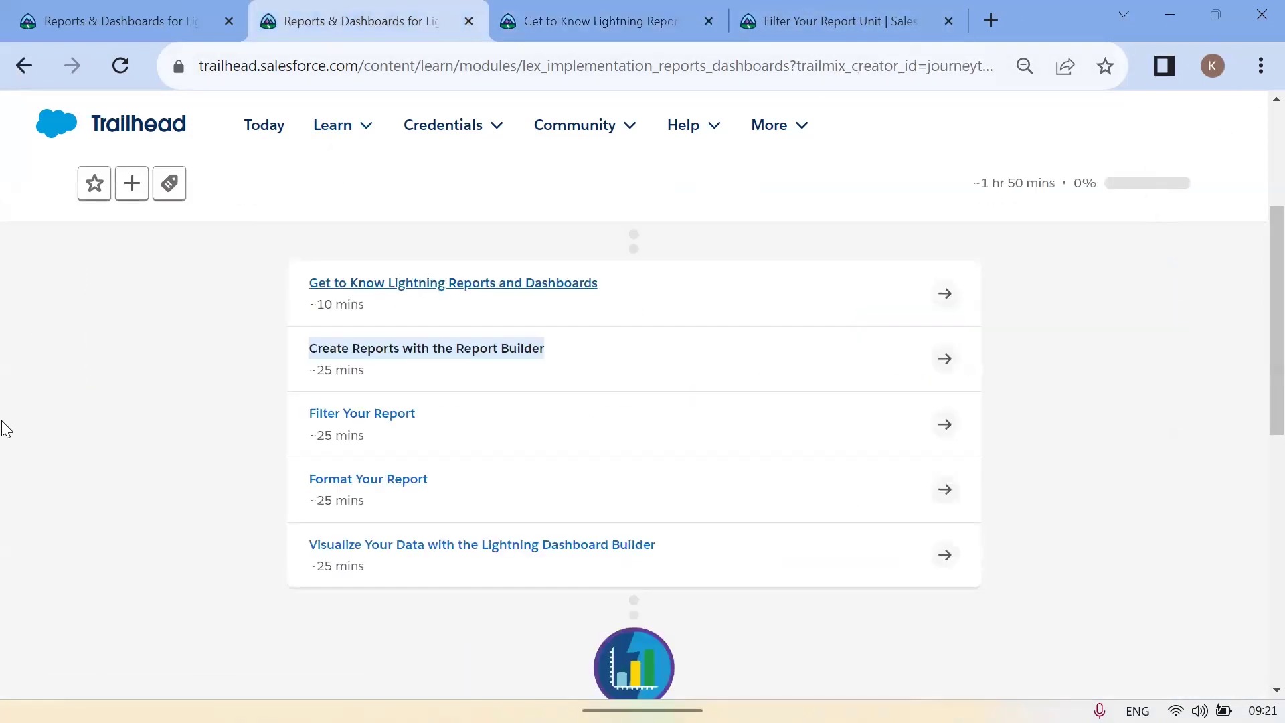
right_click(409, 351)
click(482, 361)
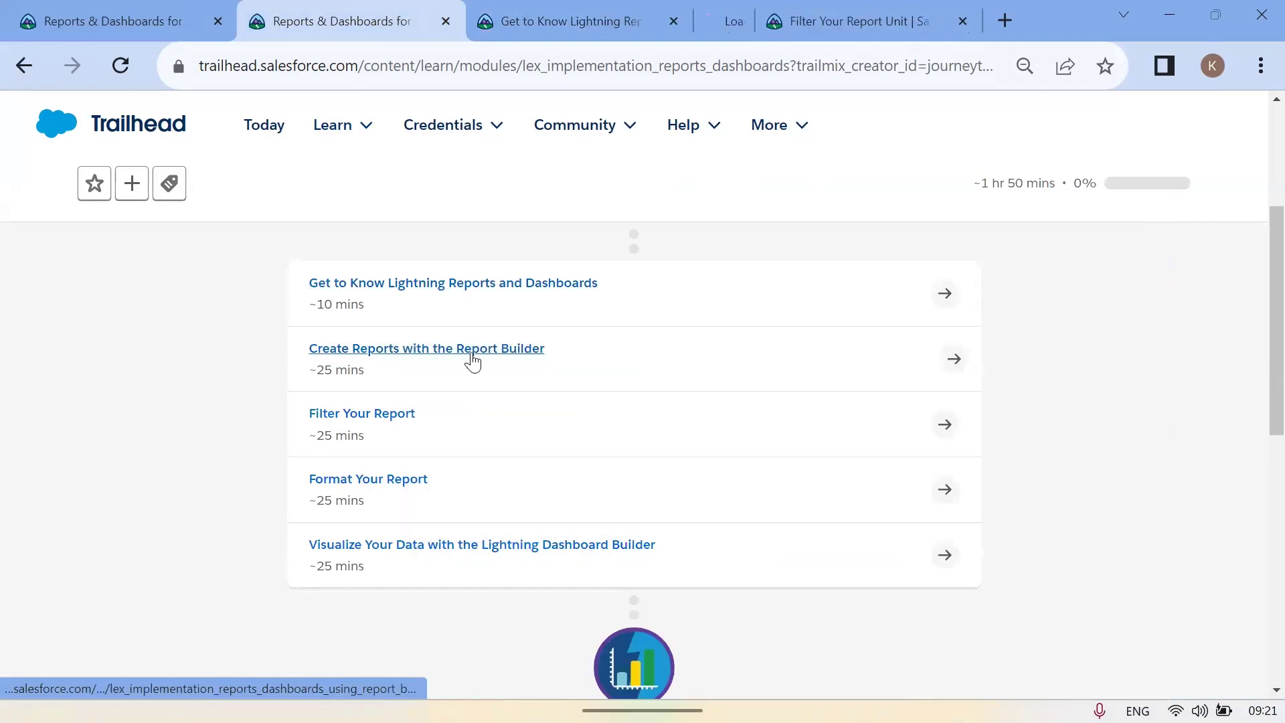
click(668, 22)
click(535, 20)
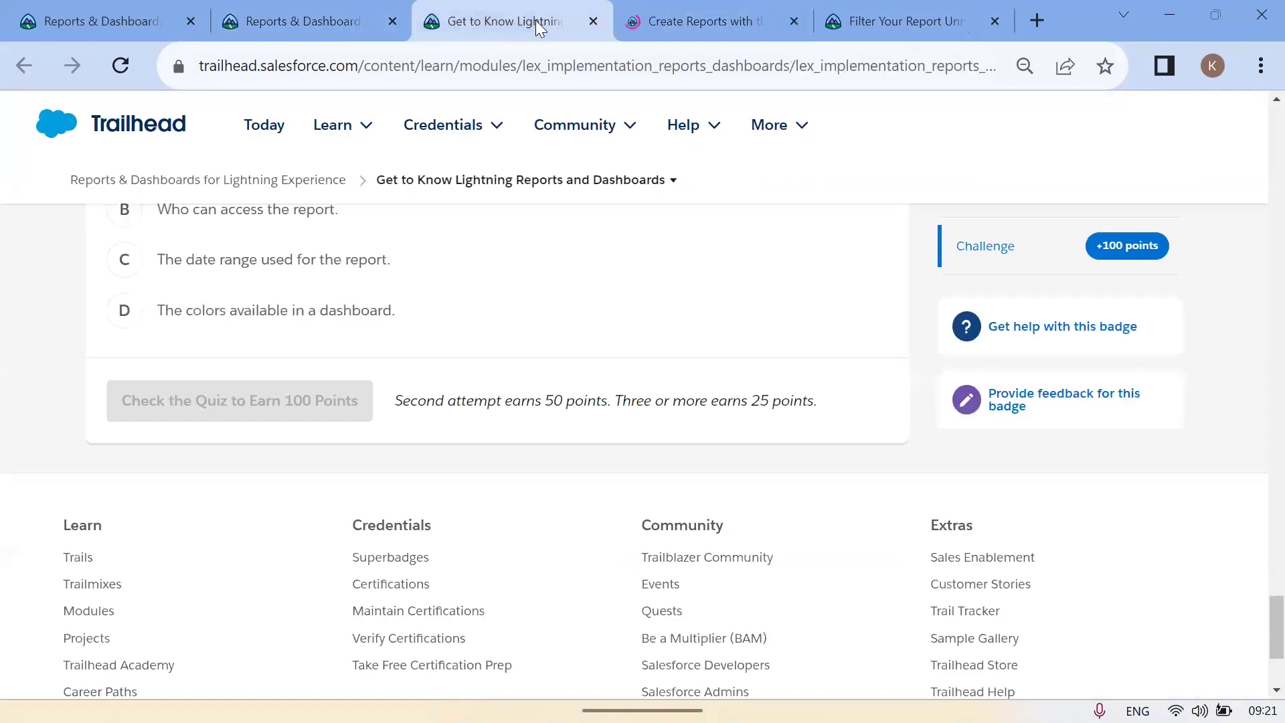
Close the Get to Know Lightning Reports and Filter Your Report tabs, leaving the Create Reports with the Report Builder unit open
click(593, 22)
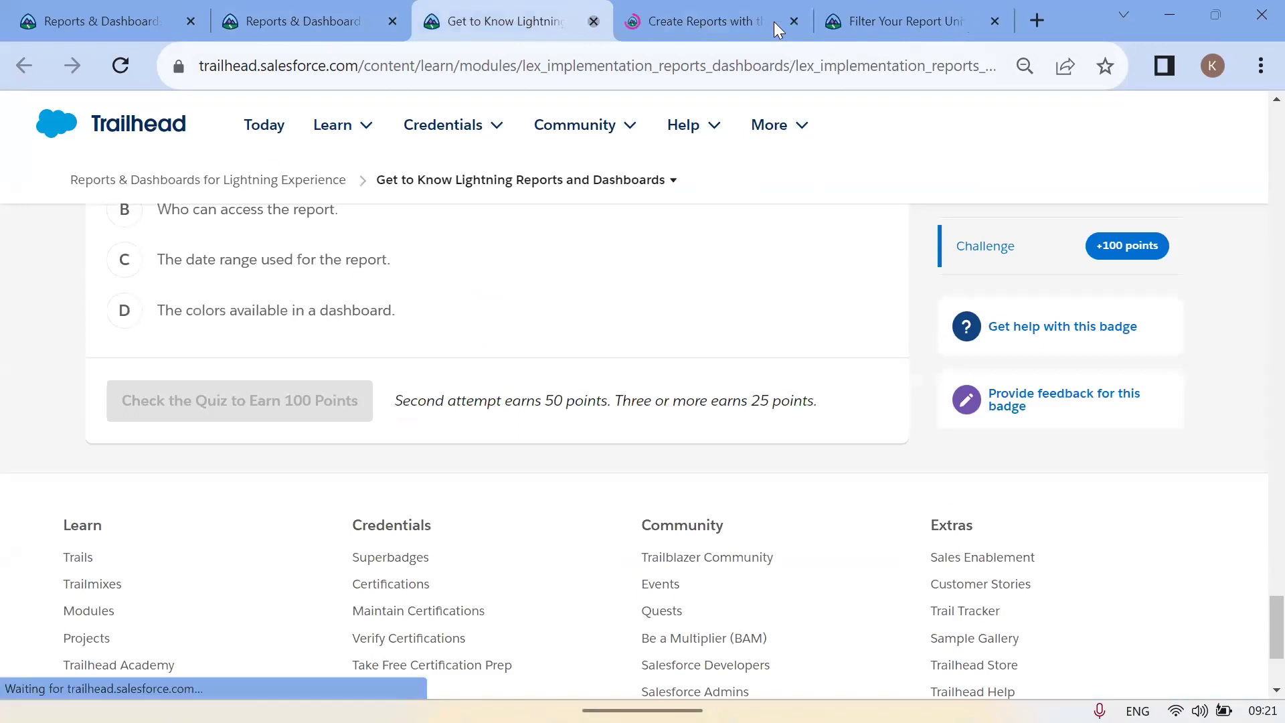
click(794, 21)
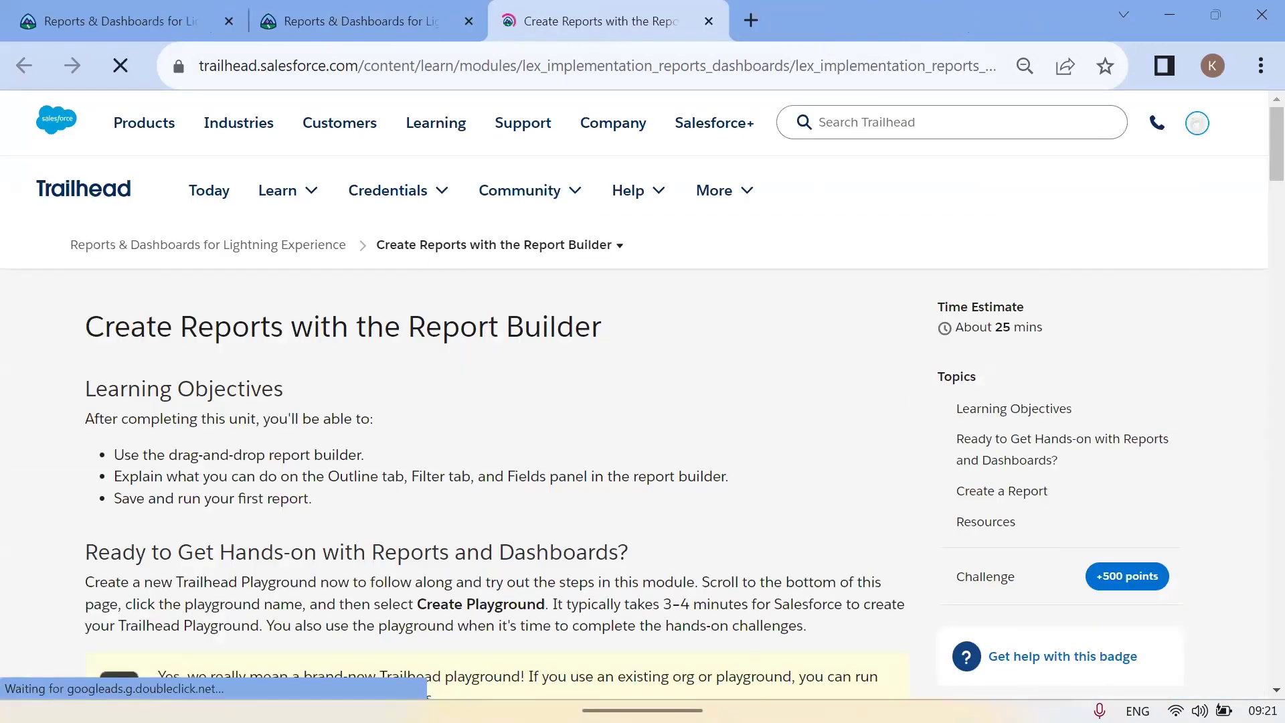
drag(94, 334, 623, 342)
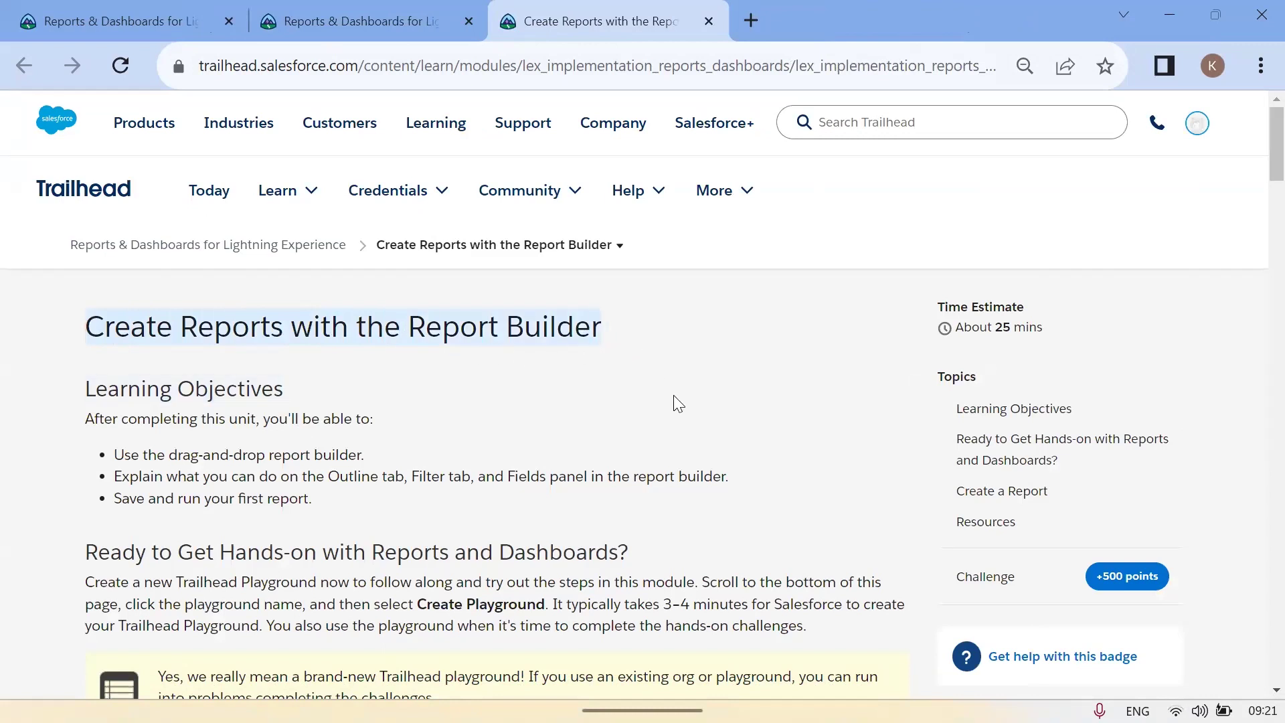
Review the Create a Report section, including the Accounts report steps, the Outline and Filters tabs, the Fields panel and the report run page
scroll(413, 359, down, 7)
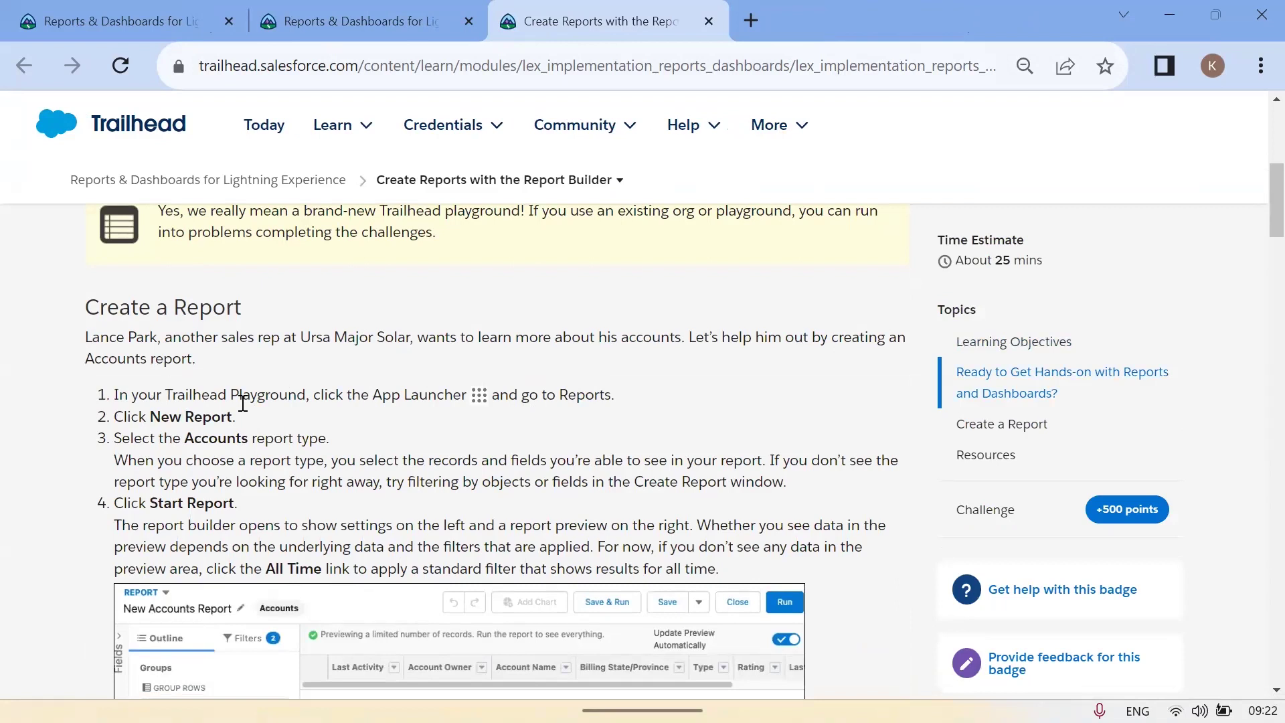
scroll(564, 417, down, 3)
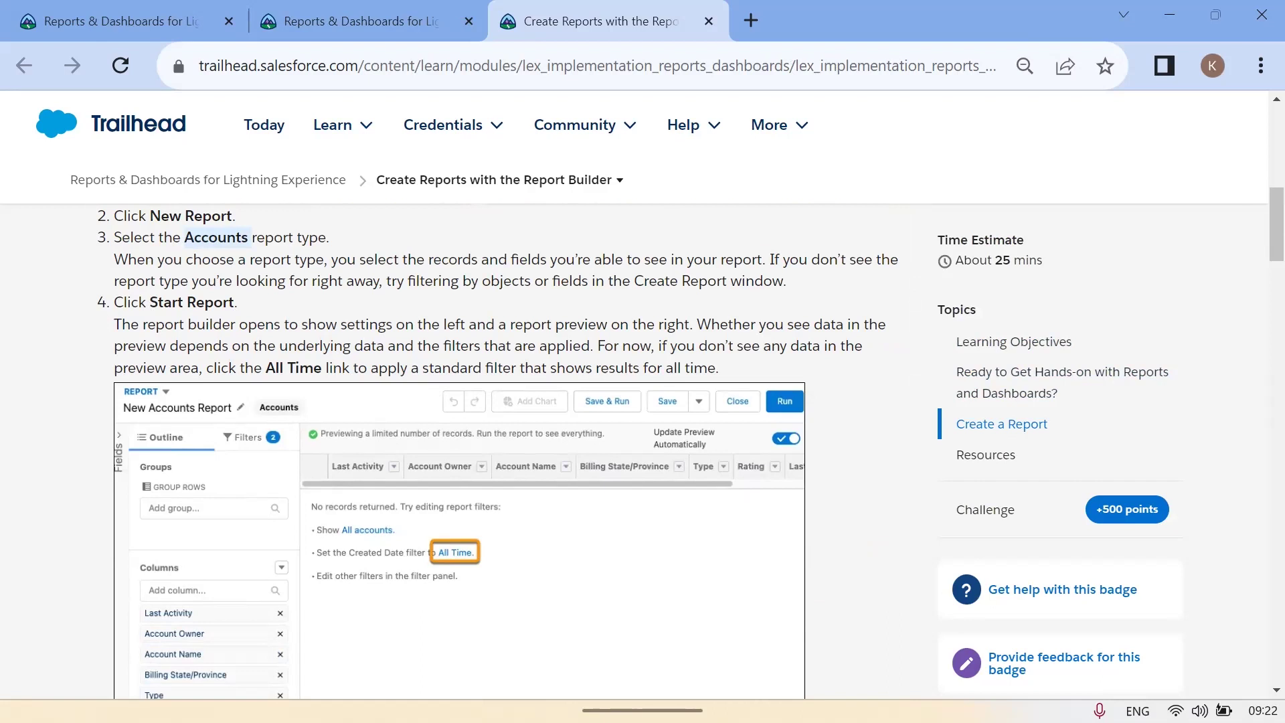
scroll(509, 449, down, 3)
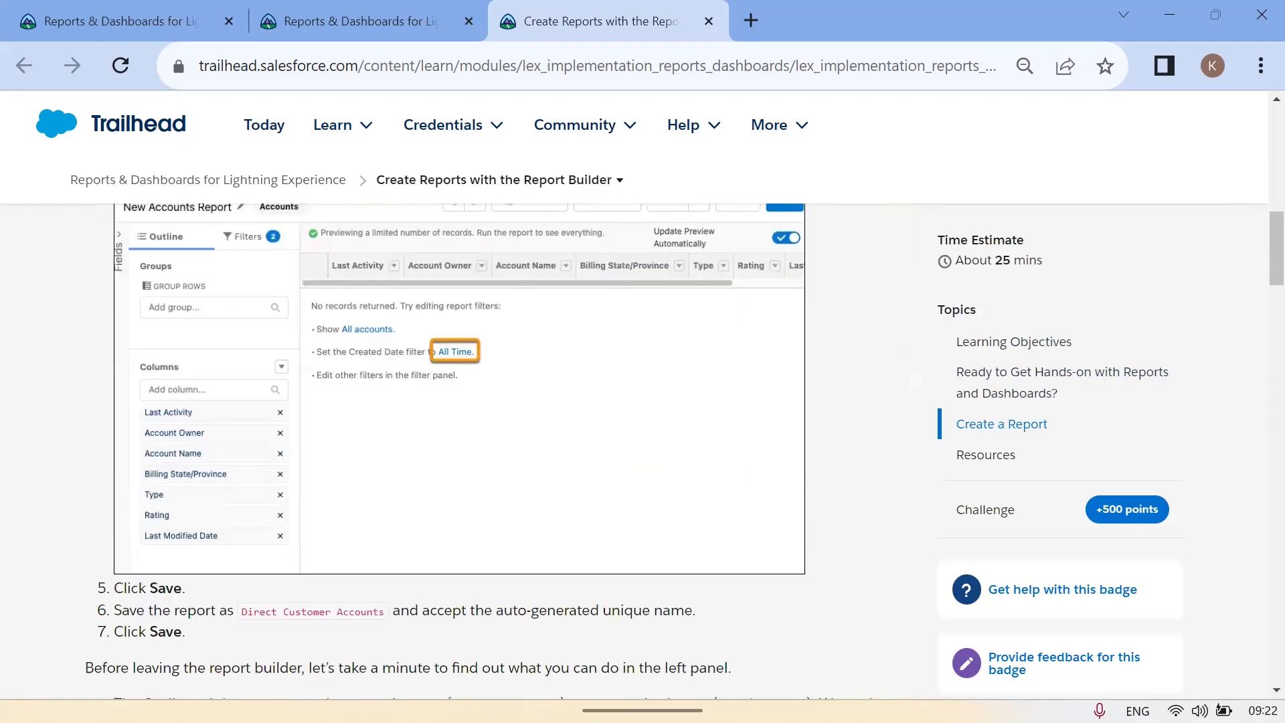
scroll(115, 646, down, 9)
scroll(222, 413, up, 3)
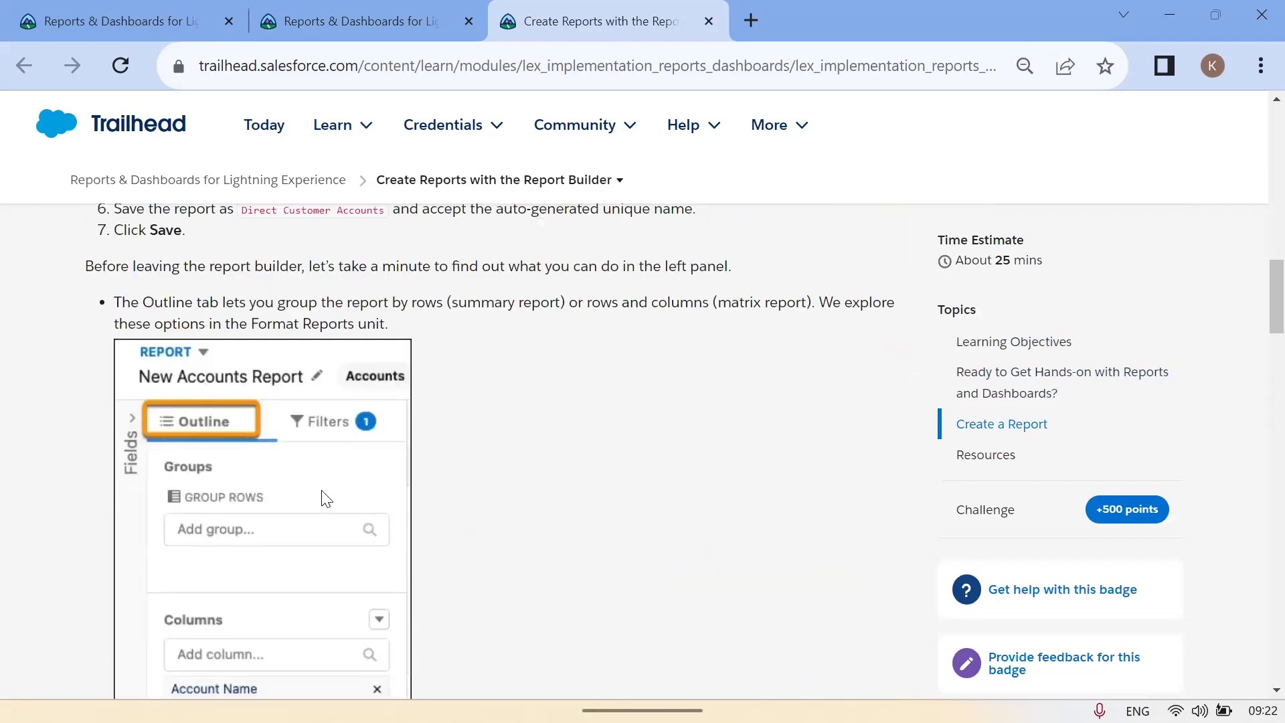
scroll(326, 512, down, 3)
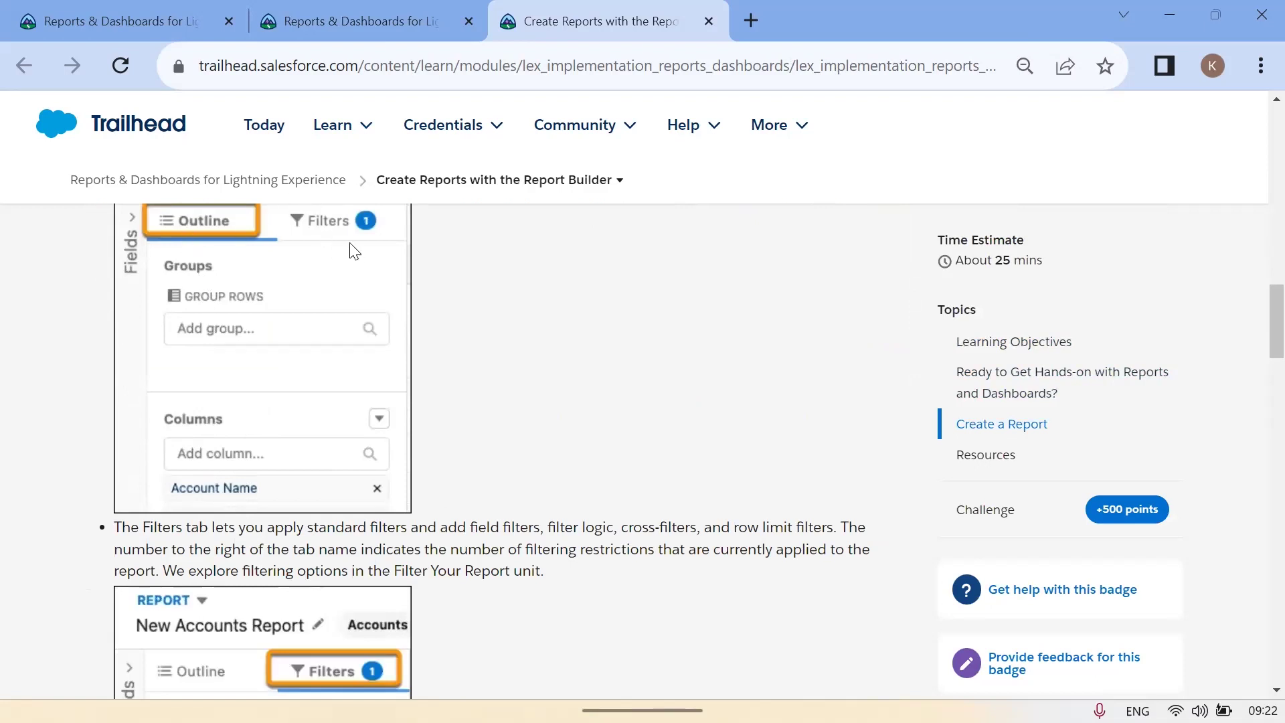
scroll(346, 453, down, 6)
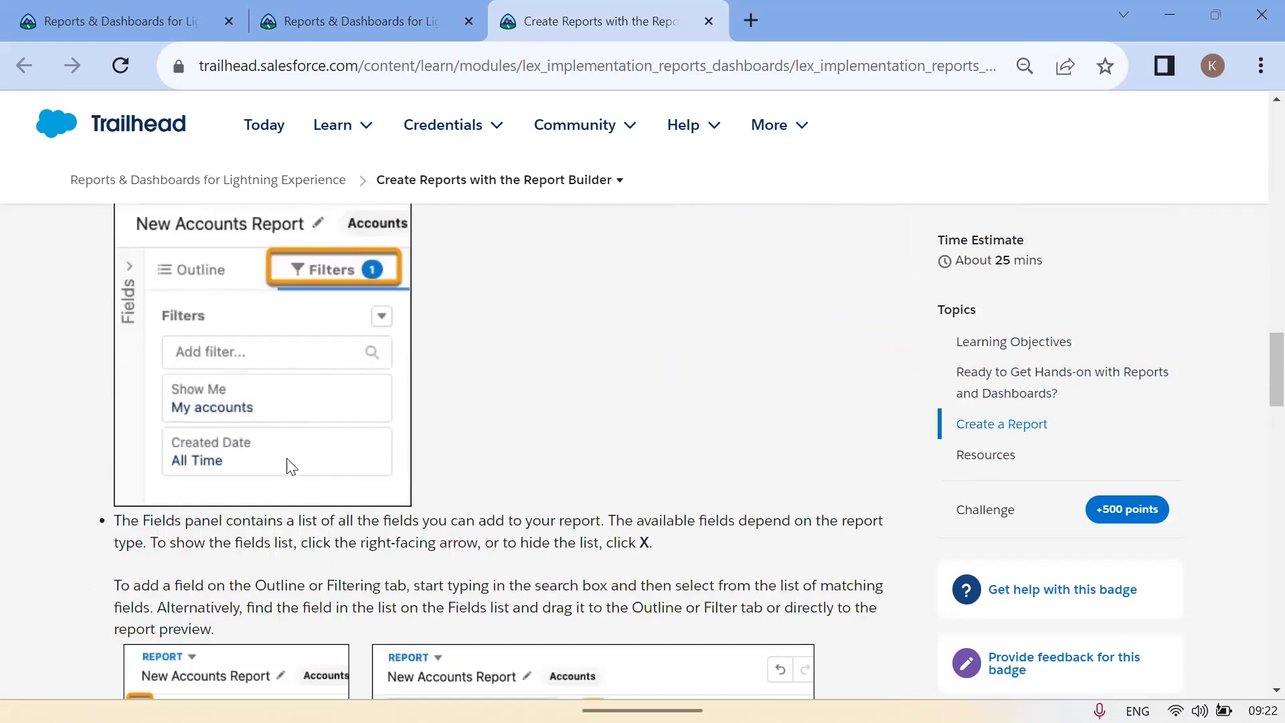
scroll(324, 430, down, 6)
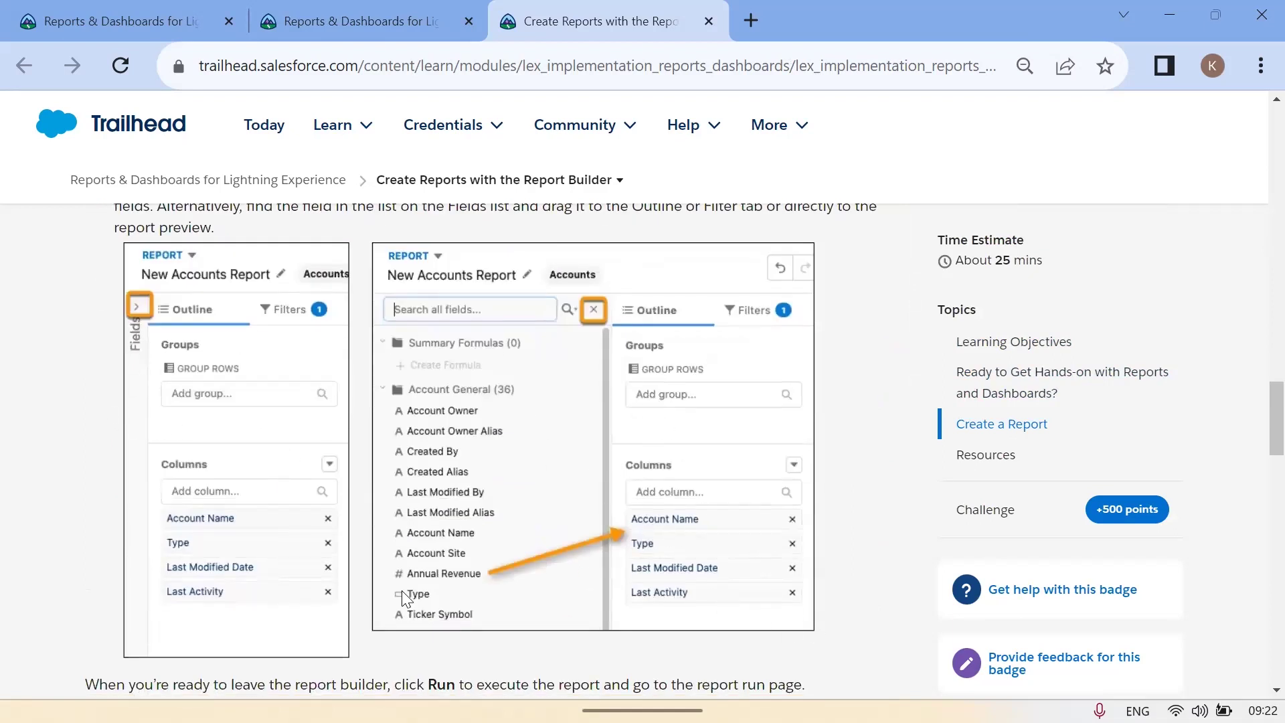
scroll(398, 301, down, 6)
scroll(357, 406, down, 3)
scroll(357, 407, up, 3)
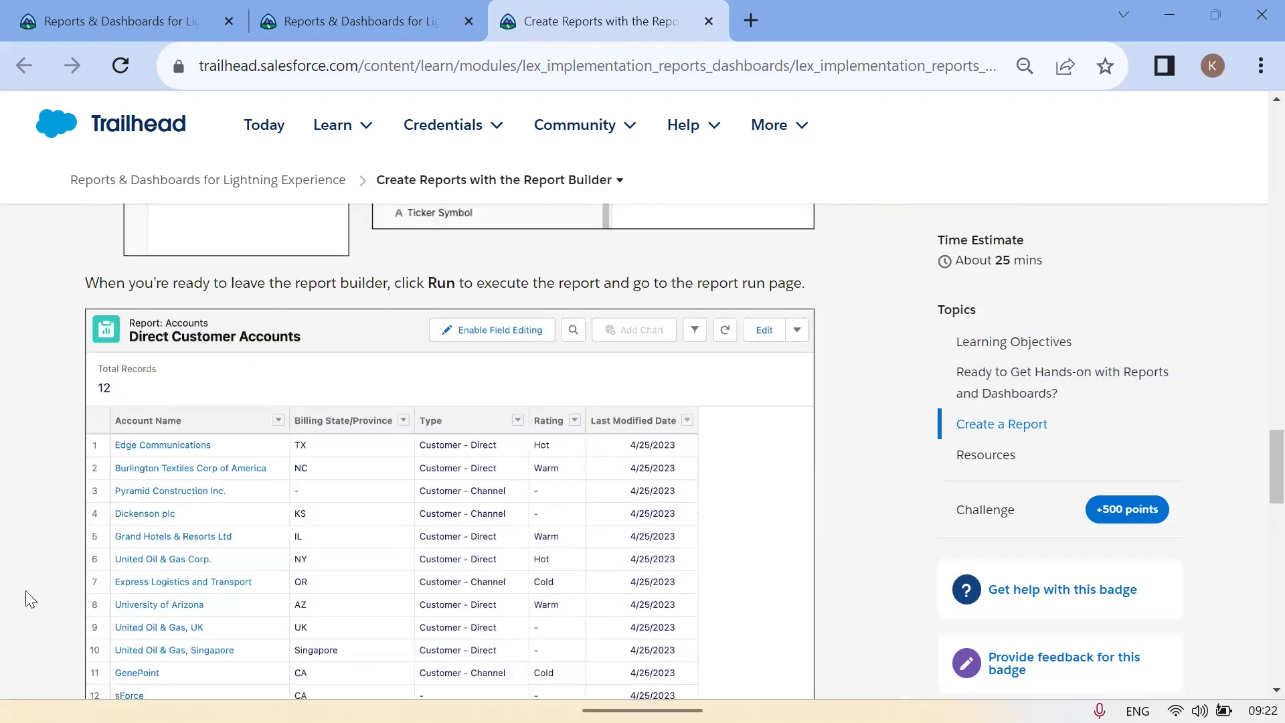
Examine the Create a Report to Show Leads challenge, including its report type, standard filter, required fields and report name
scroll(338, 462, down, 10)
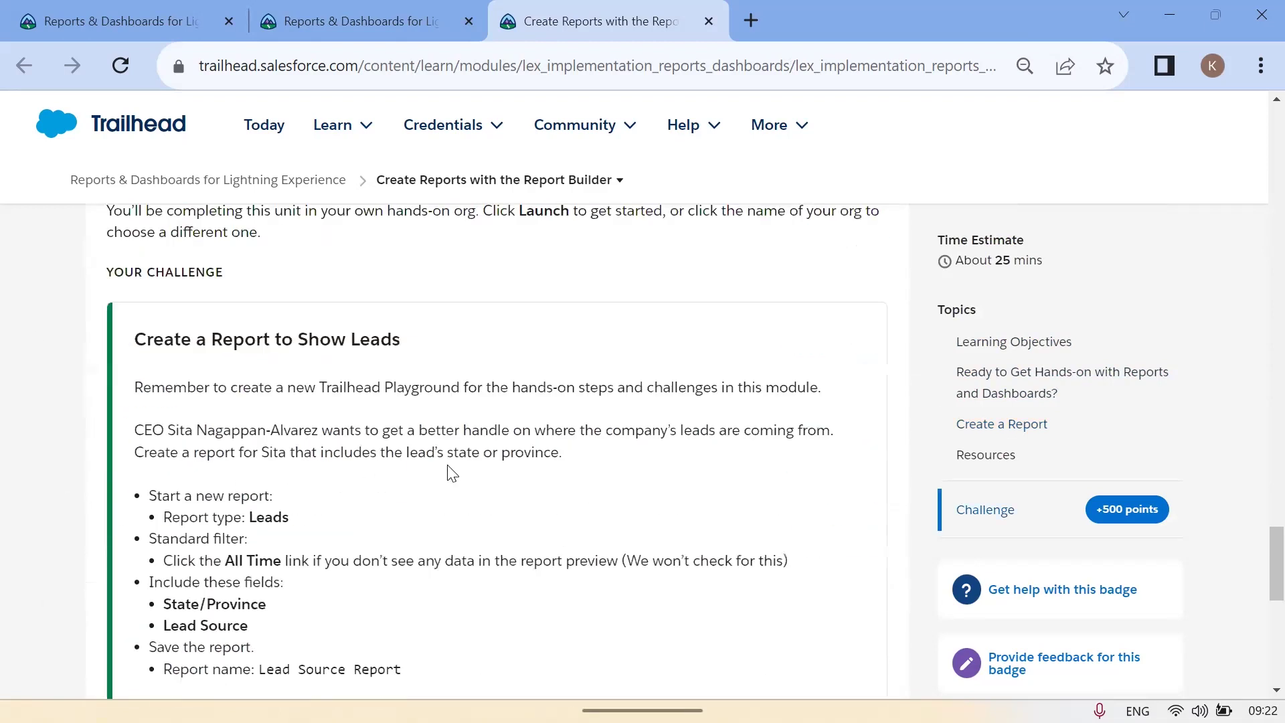
scroll(731, 393, up, 3)
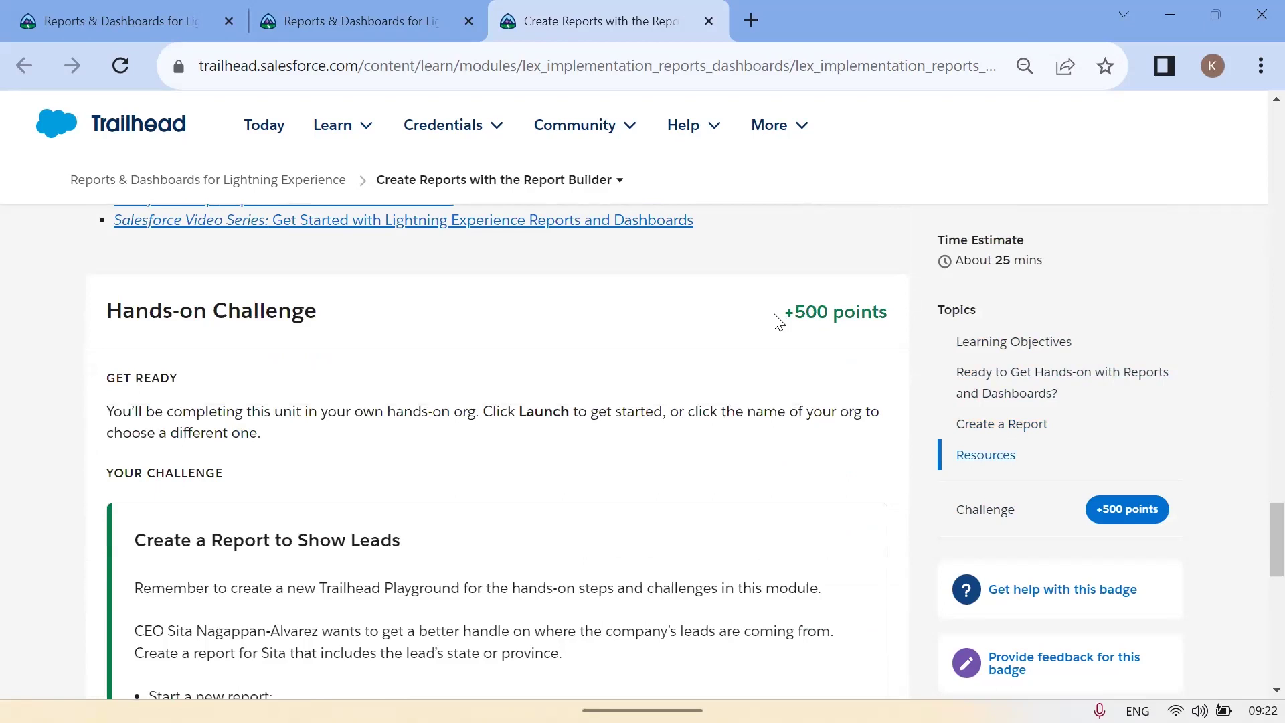
scroll(448, 424, down, 6)
drag(146, 295, 467, 499)
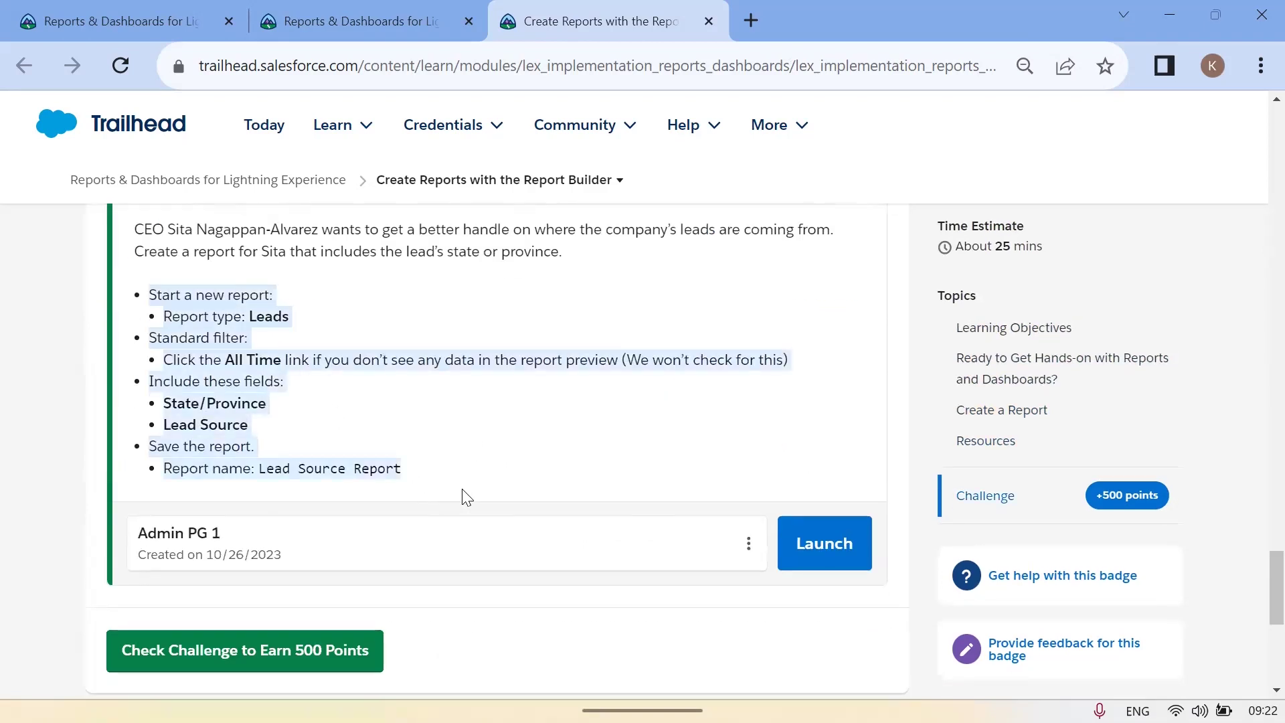
click(503, 448)
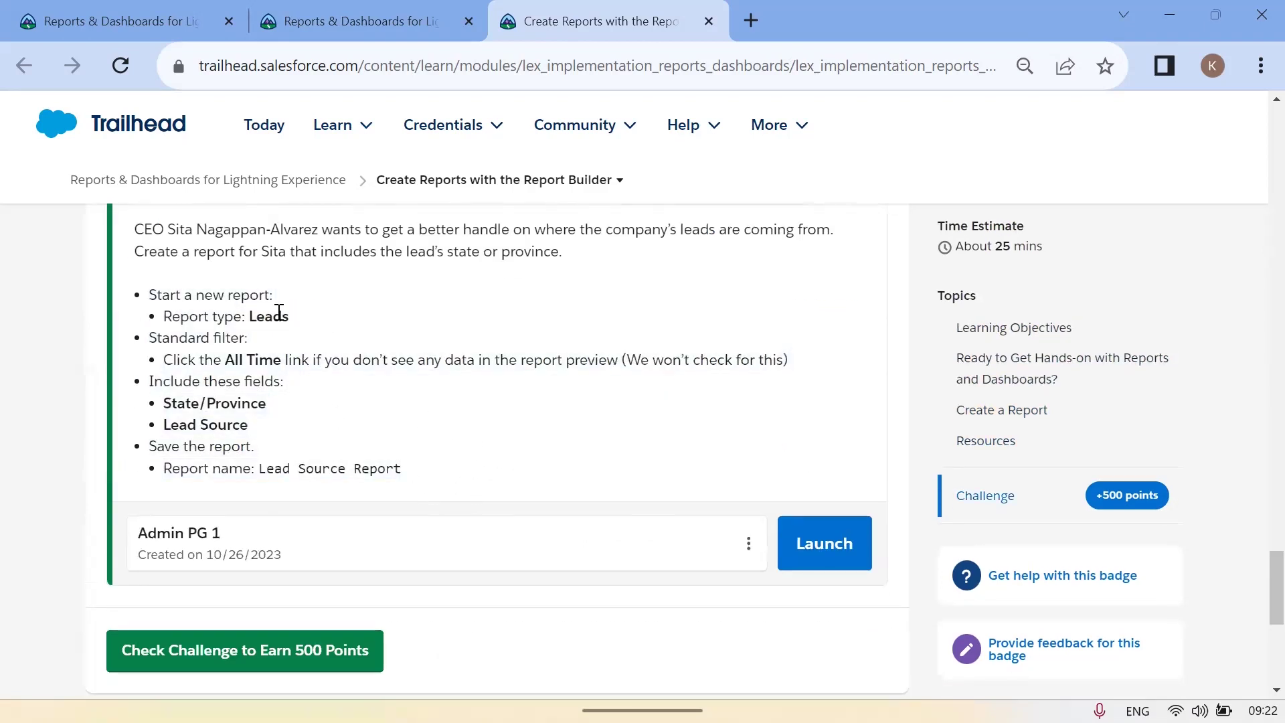
drag(158, 339, 474, 365)
drag(147, 381, 268, 429)
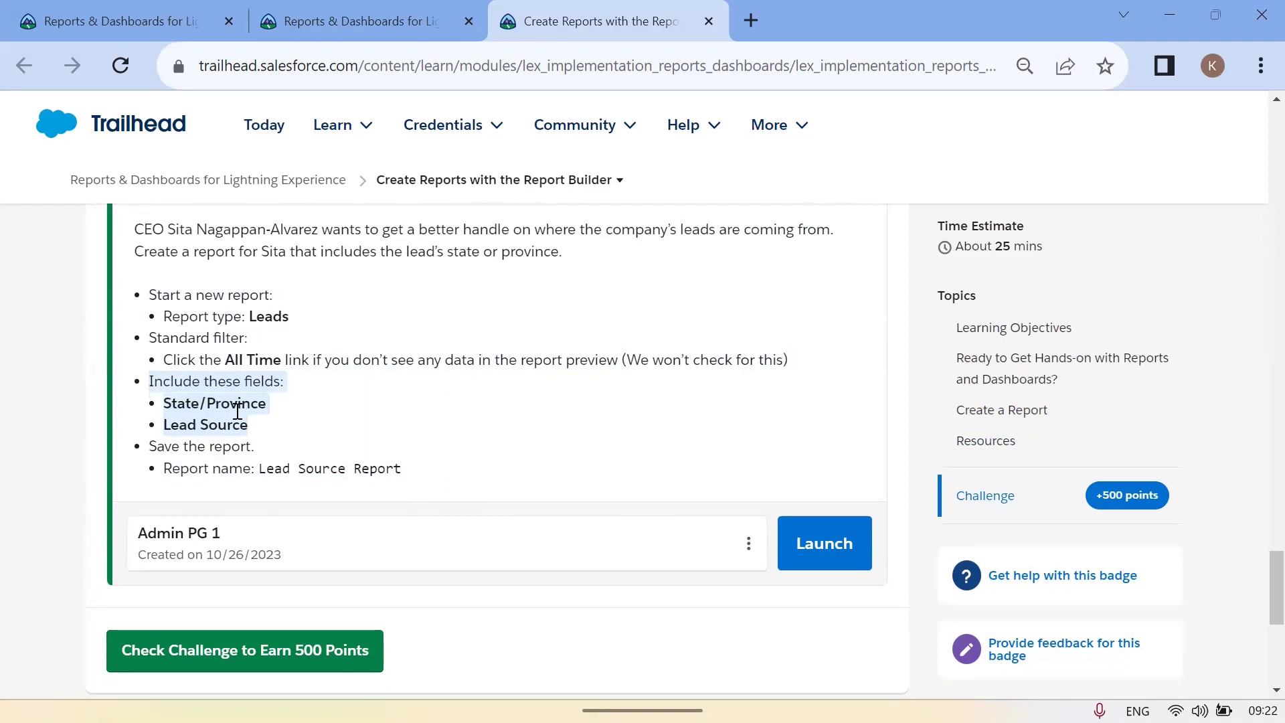
drag(158, 431, 365, 488)
click(313, 460)
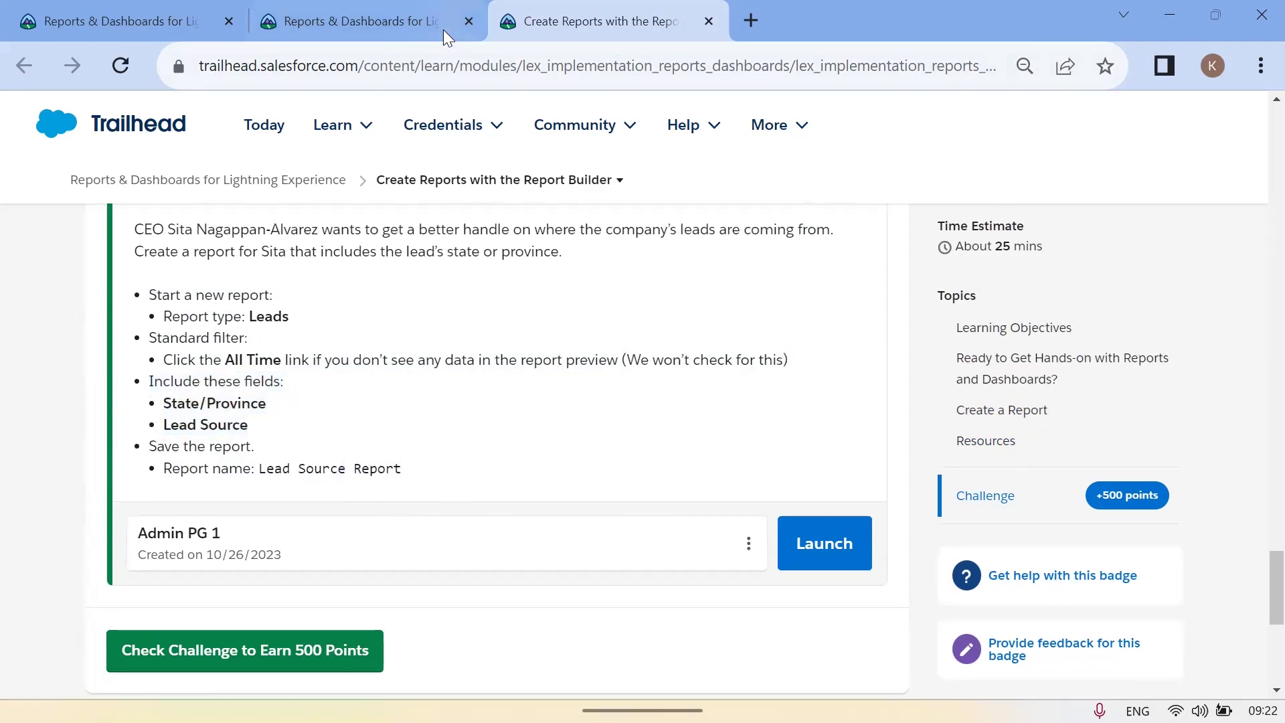
Return to the module overview and open the Filter Your Report unit in a new tab
click(360, 24)
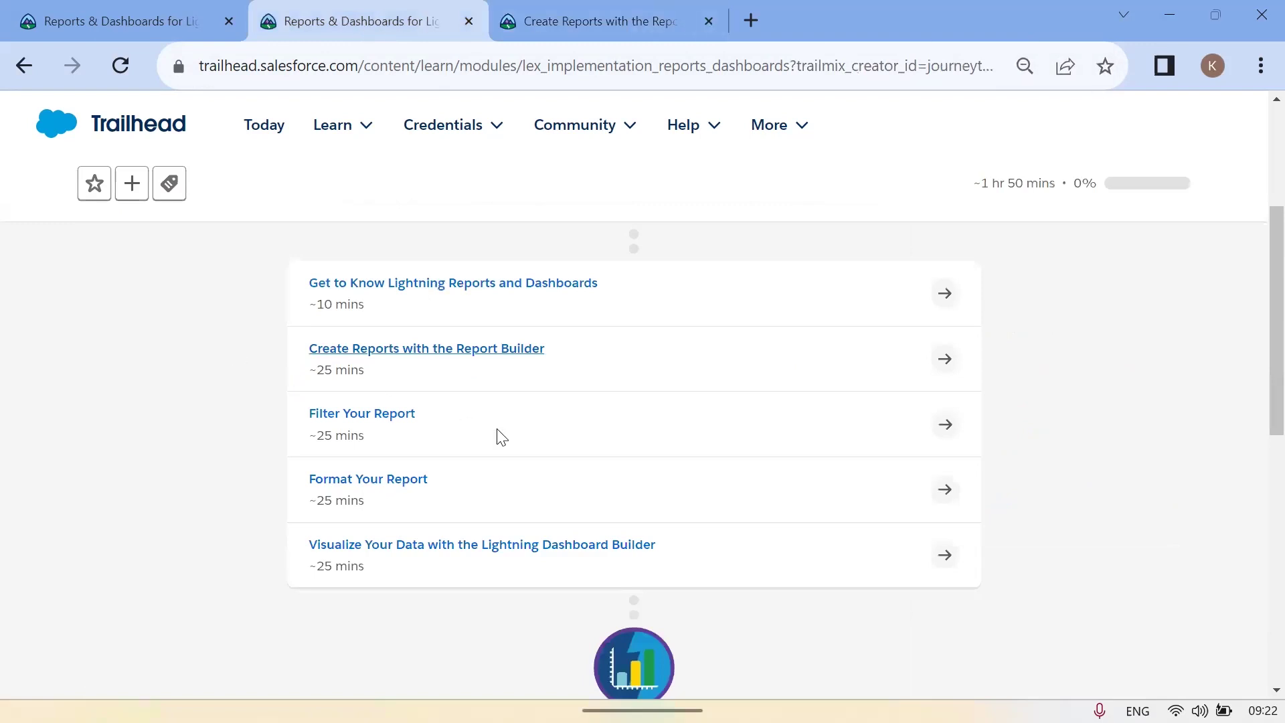
right_click(340, 415)
click(422, 428)
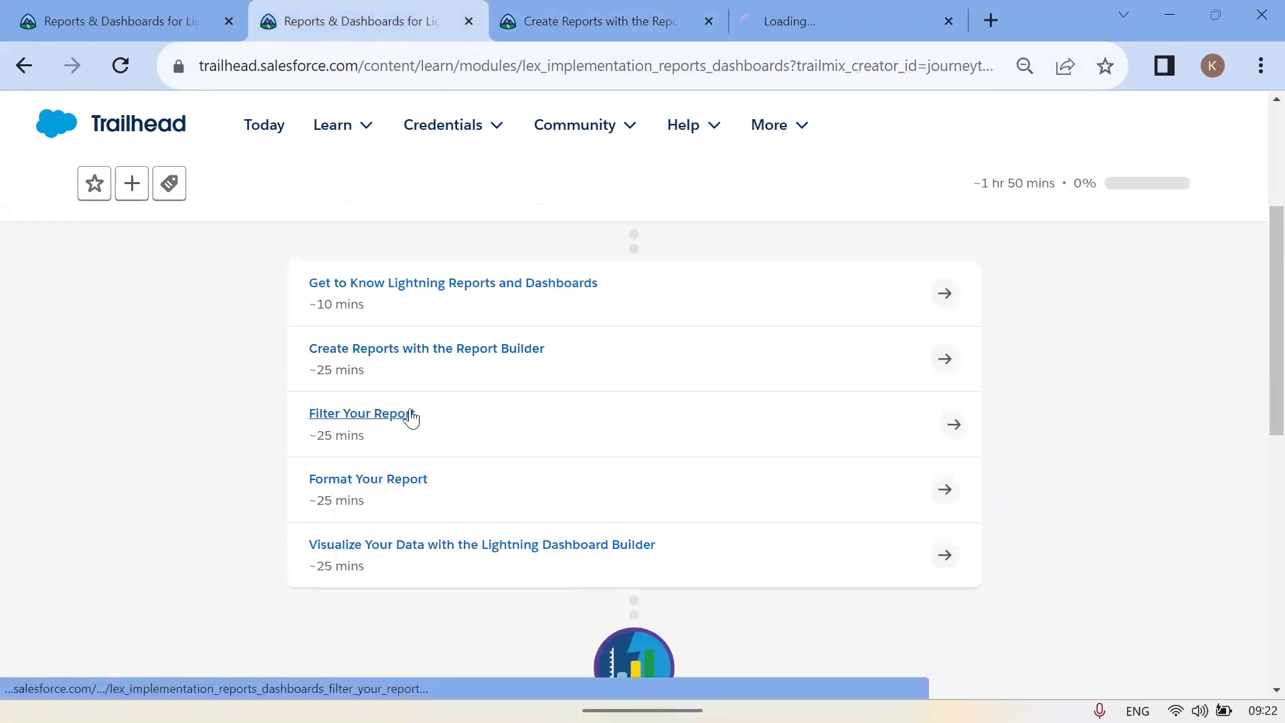
click(830, 20)
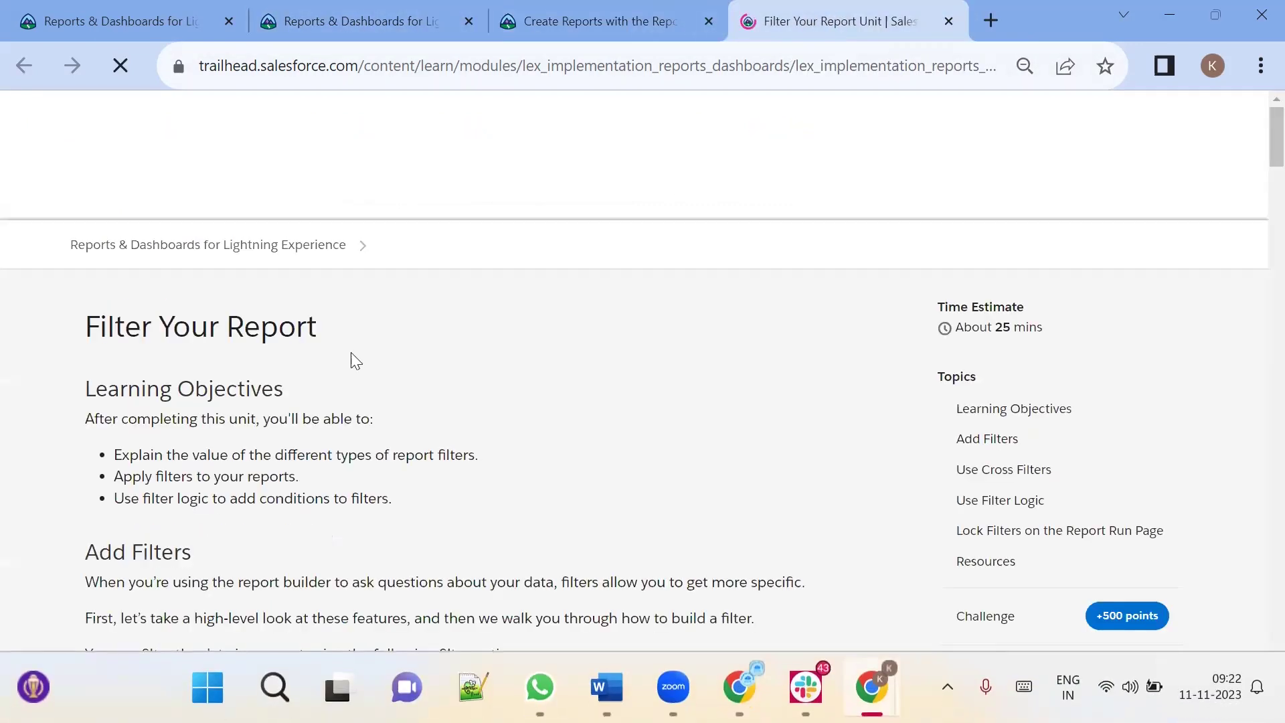
Review the Add Filters section of the Filter Your Report unit, including the table of filter types
drag(72, 324, 367, 335)
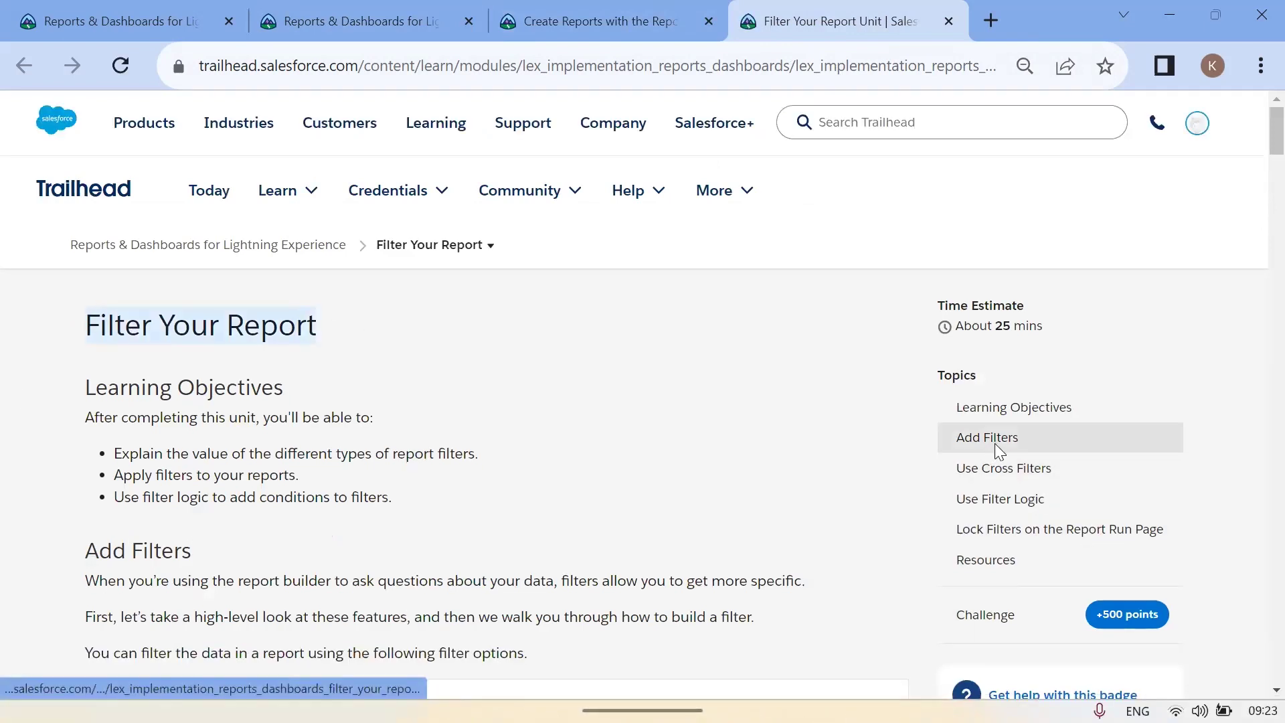
scroll(994, 444, down, 1)
click(995, 373)
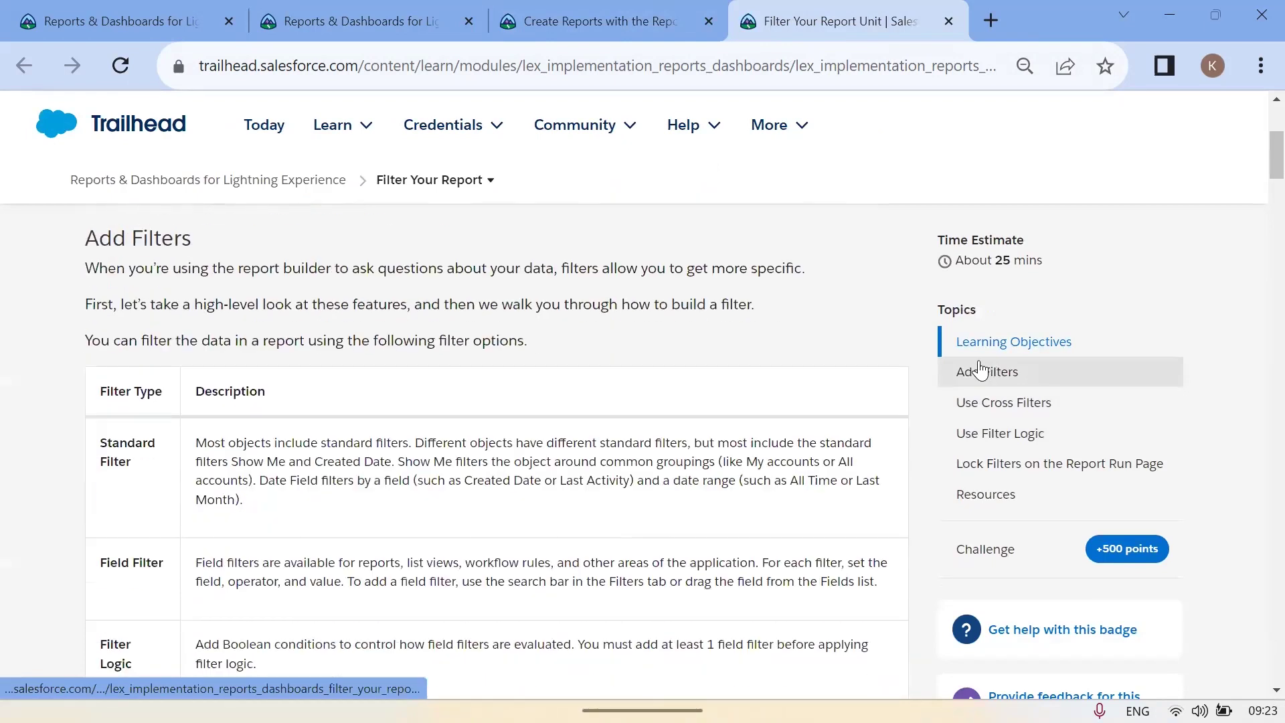
scroll(176, 455, down, 7)
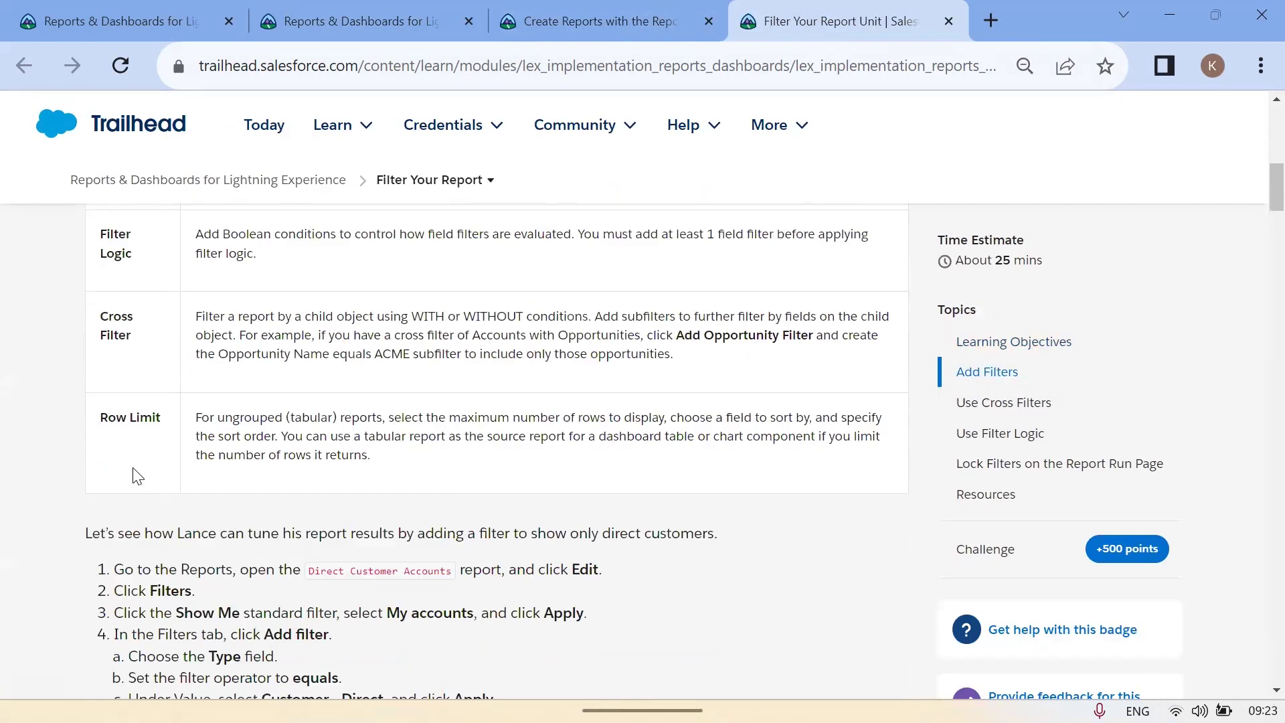
Review the Use Cross Filters section, including its example use cases, the steps for adding a cross filter and the opportunity stage subfilter
scroll(137, 476, down, 10)
scroll(241, 469, up, 9)
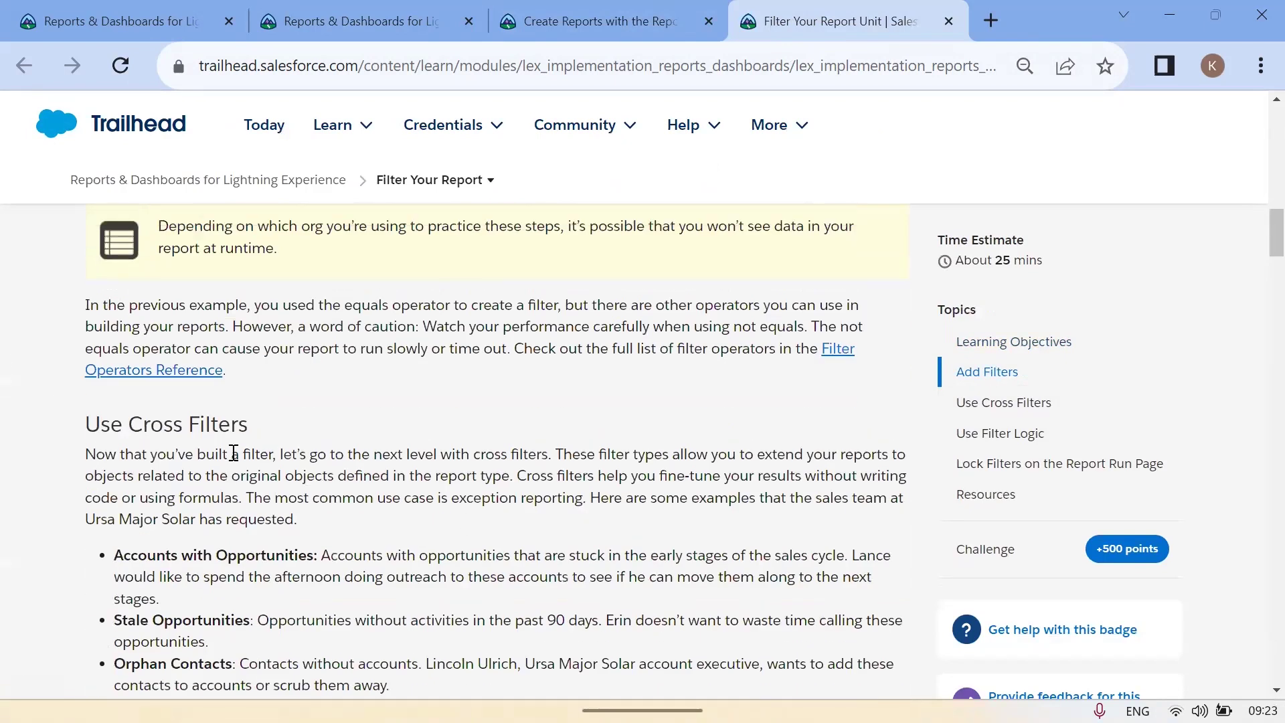
drag(11, 513, 459, 610)
scroll(460, 611, down, 6)
click(250, 252)
scroll(460, 350, down, 6)
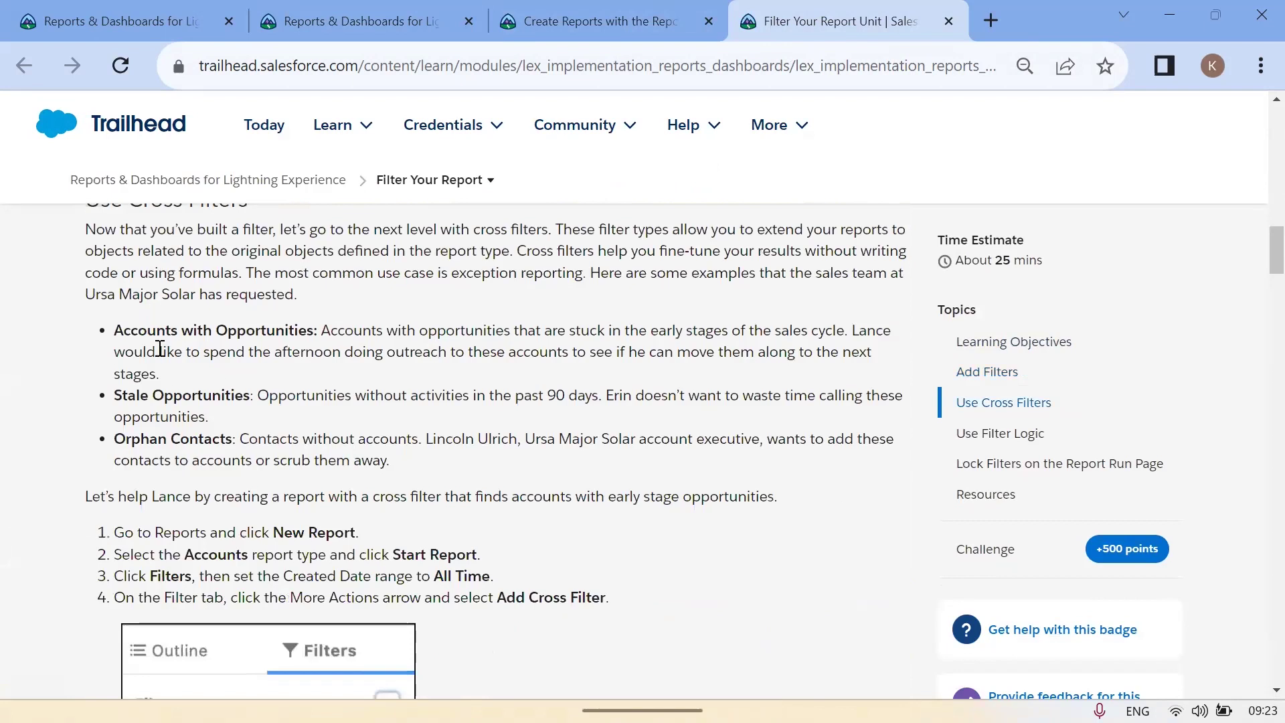
scroll(195, 399, up, 3)
drag(66, 405, 297, 399)
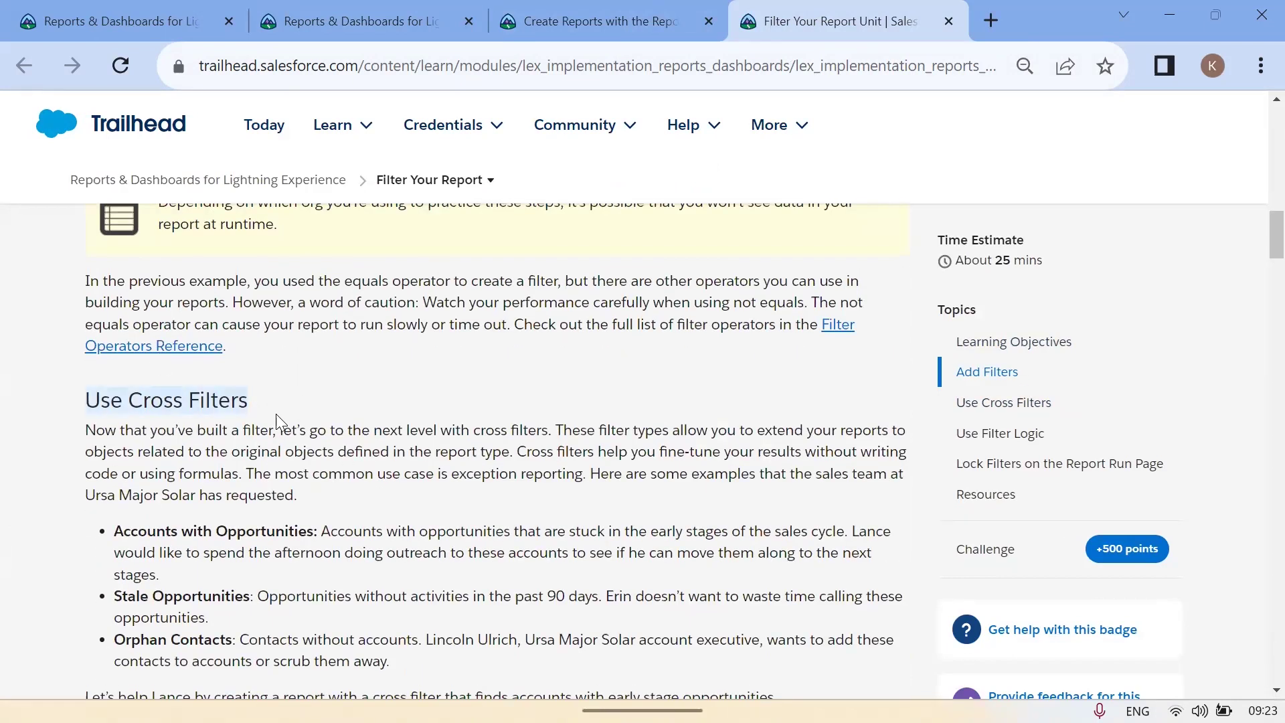
scroll(244, 499, down, 3)
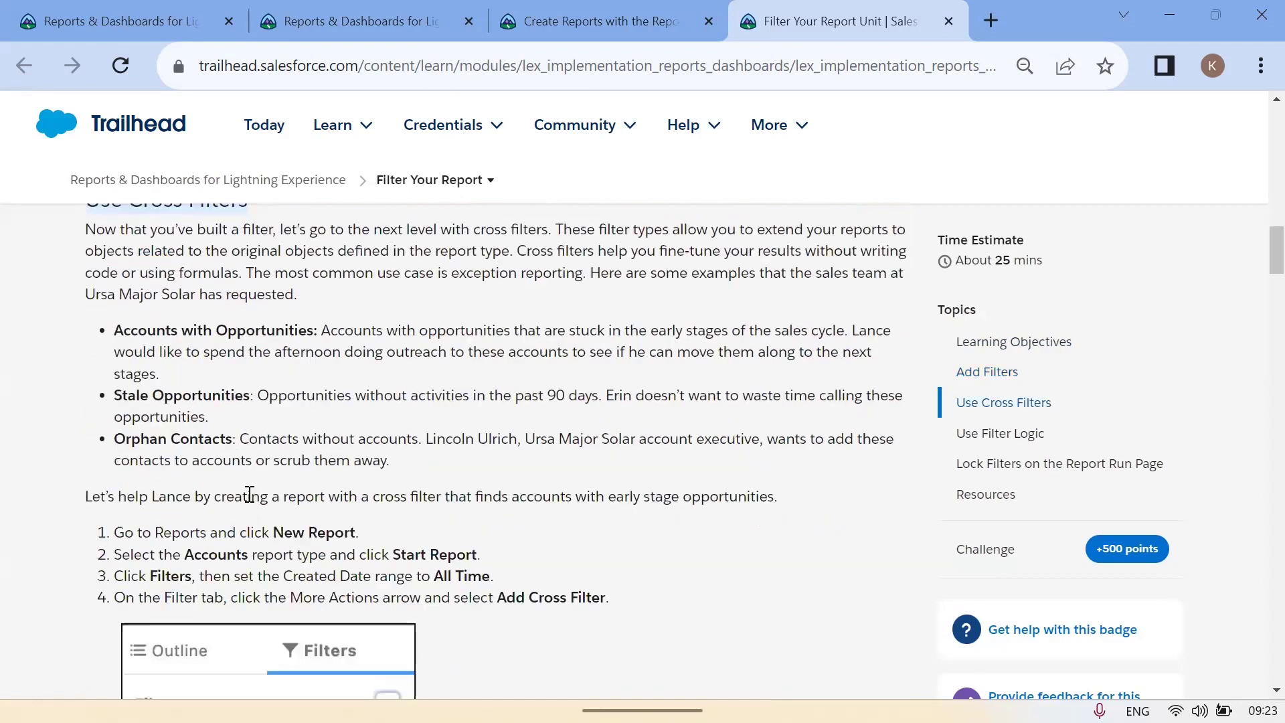
scroll(249, 495, down, 3)
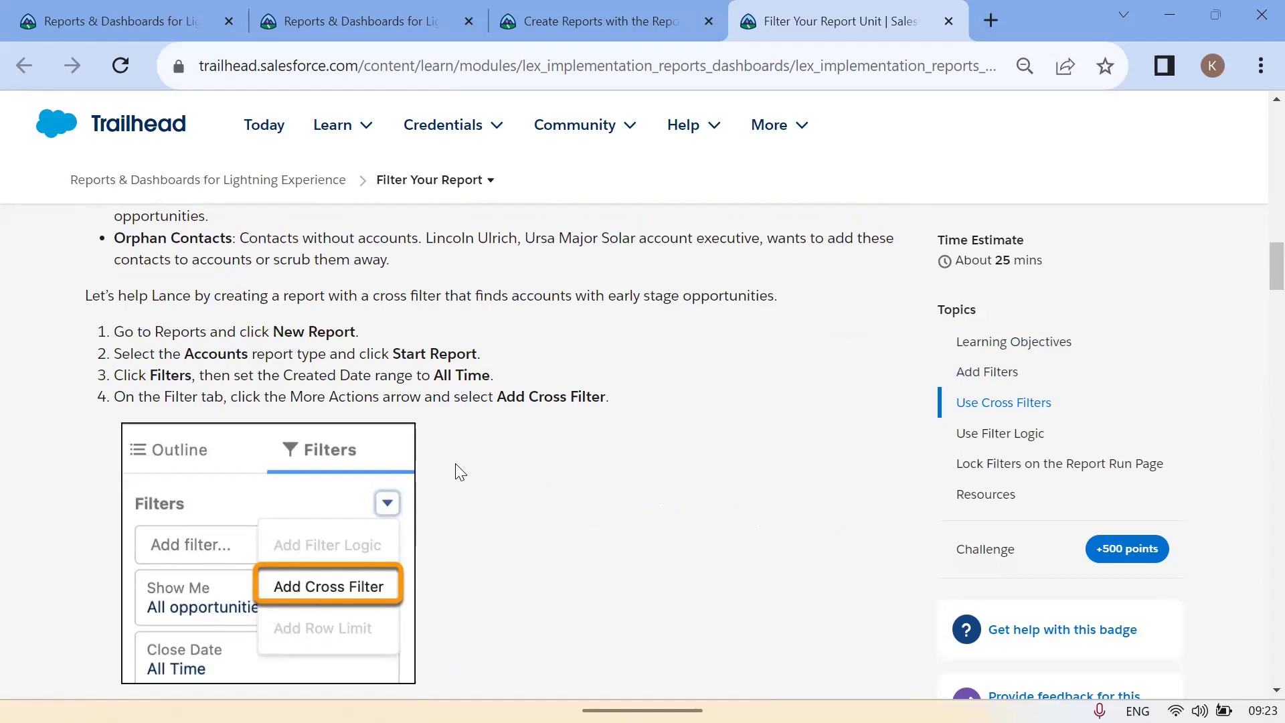
scroll(407, 463, down, 3)
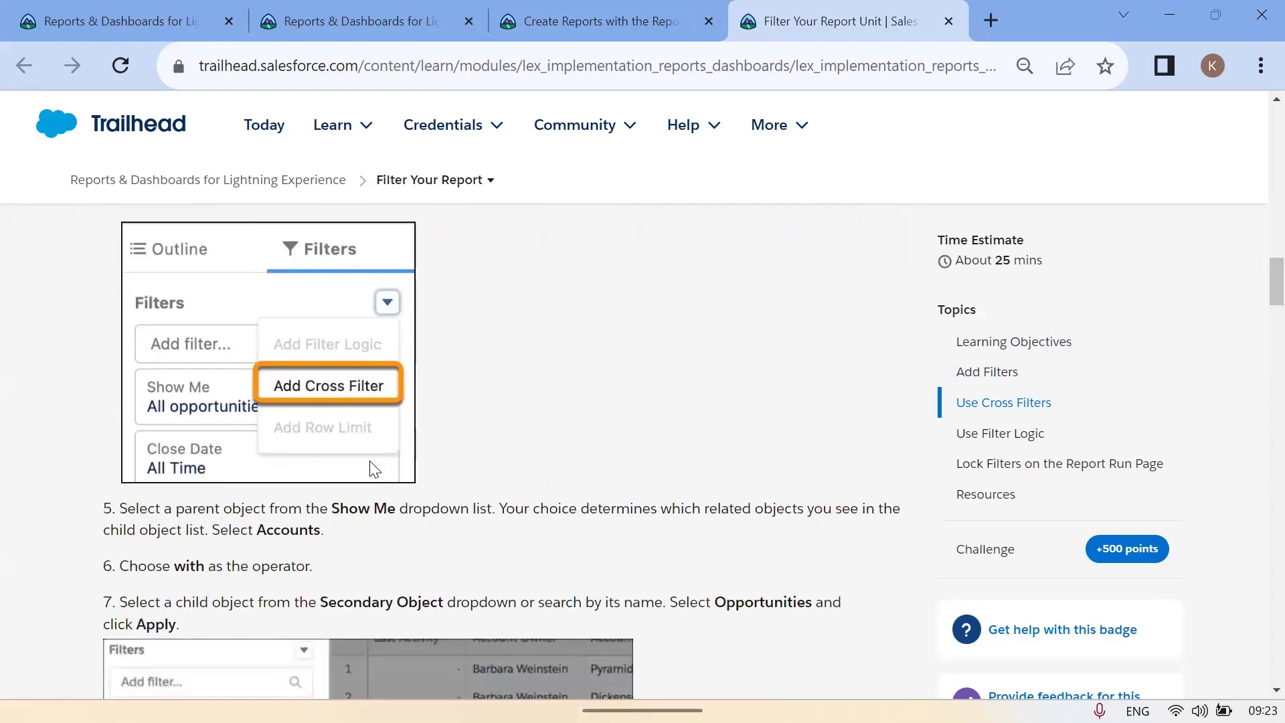
scroll(585, 456, down, 6)
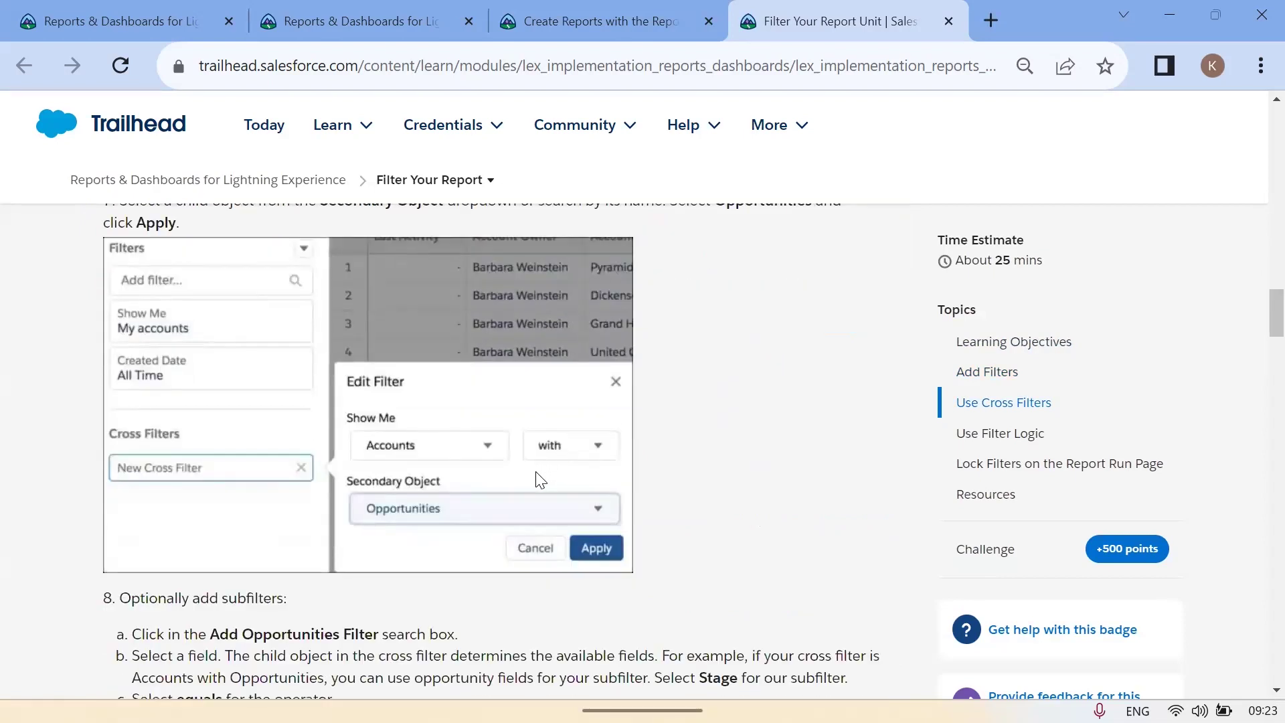
scroll(541, 479, down, 6)
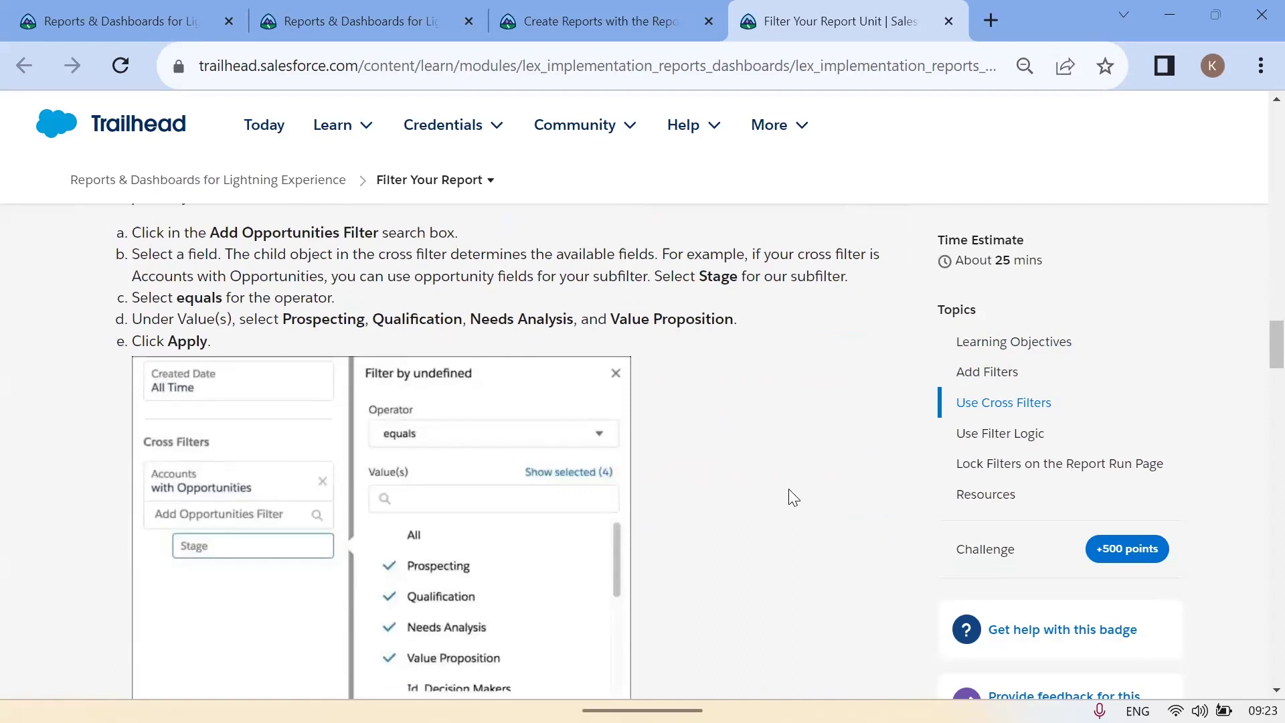
scroll(792, 497, down, 6)
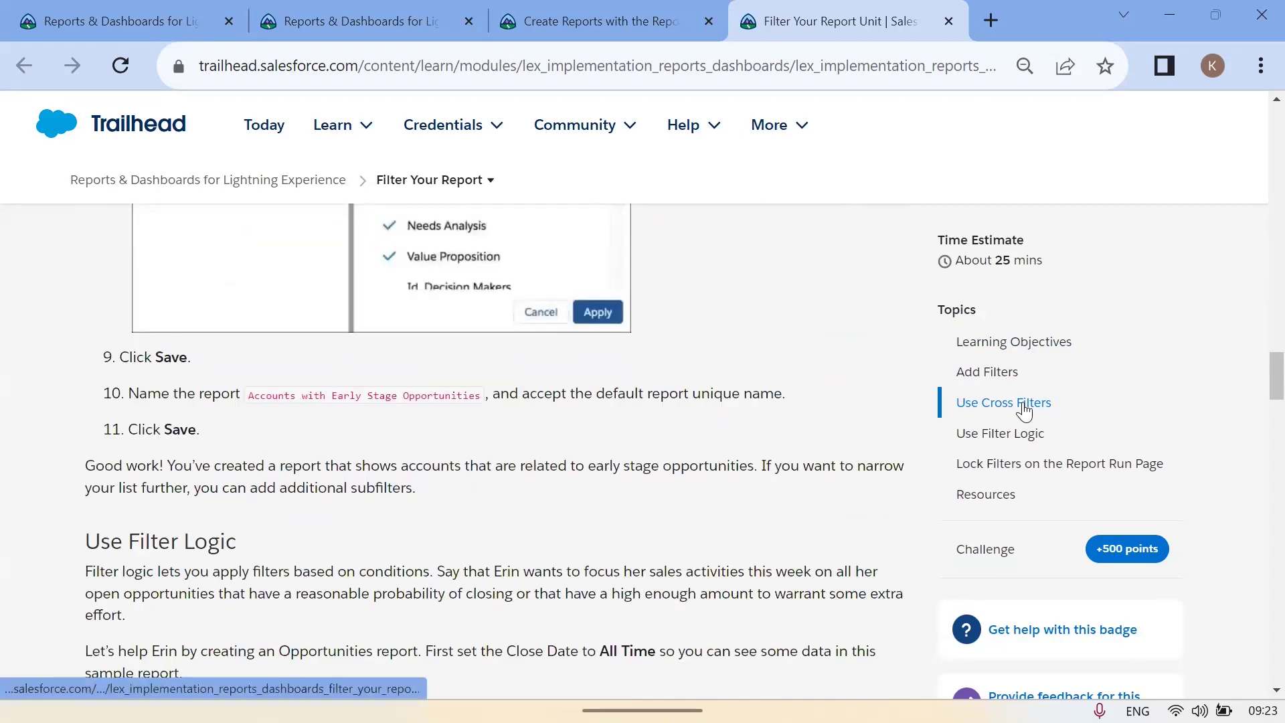
Examine the Use Filter Logic section, and switch to the browser window holding the Salesforce report tabs
click(971, 435)
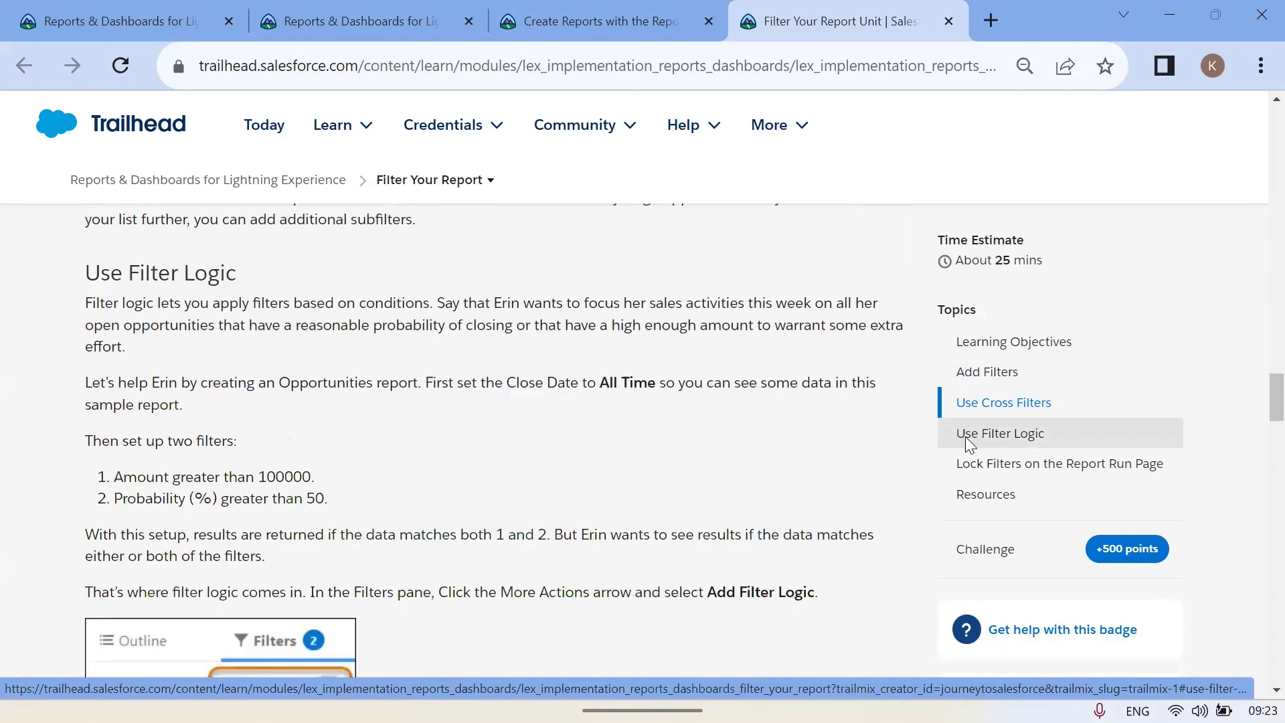
scroll(237, 445, down, 3)
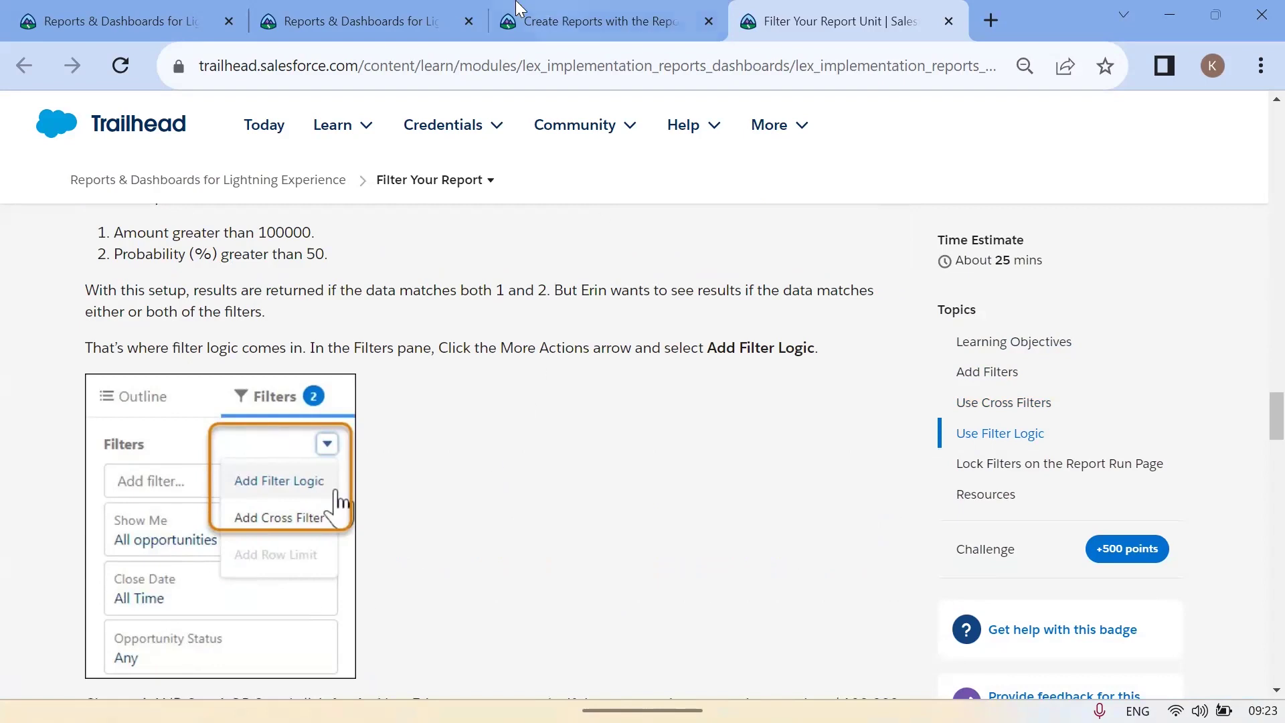
key(alt+Tab)
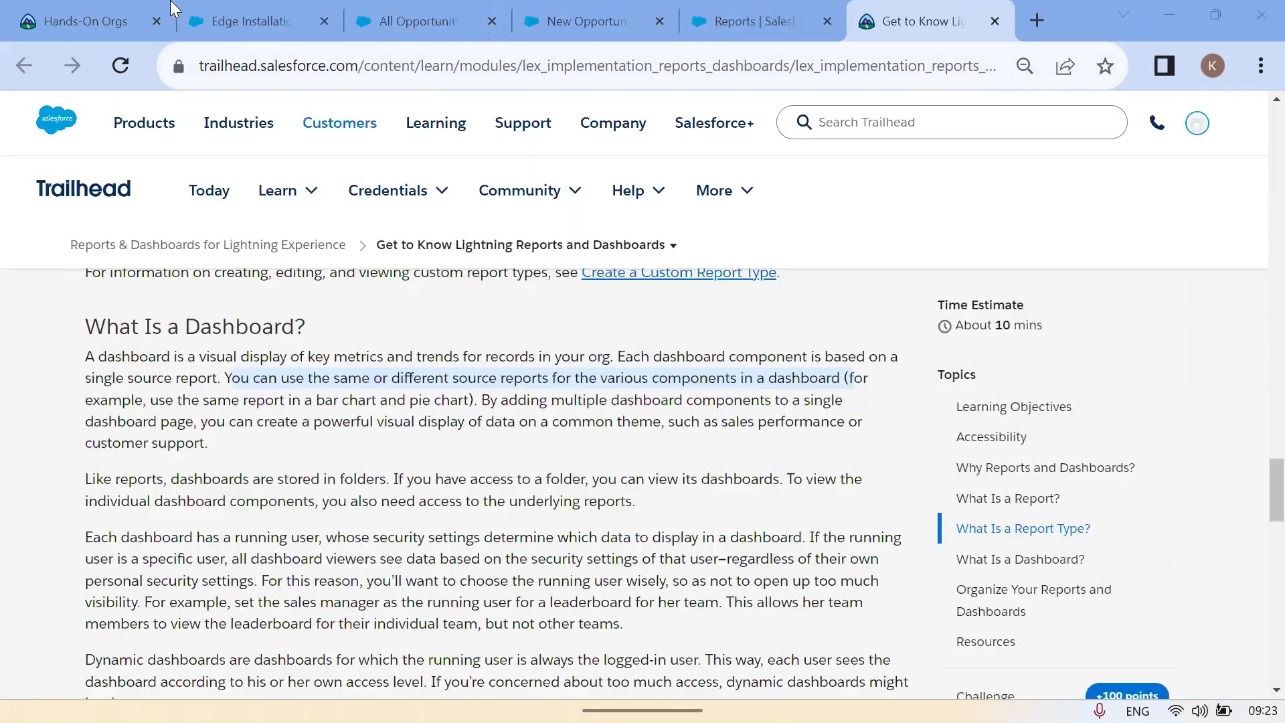
Open New Opportunities with Products Report 1 for editing and show the additional filter options, including Add Filter Logic, in its filter settings
click(589, 8)
click(722, 21)
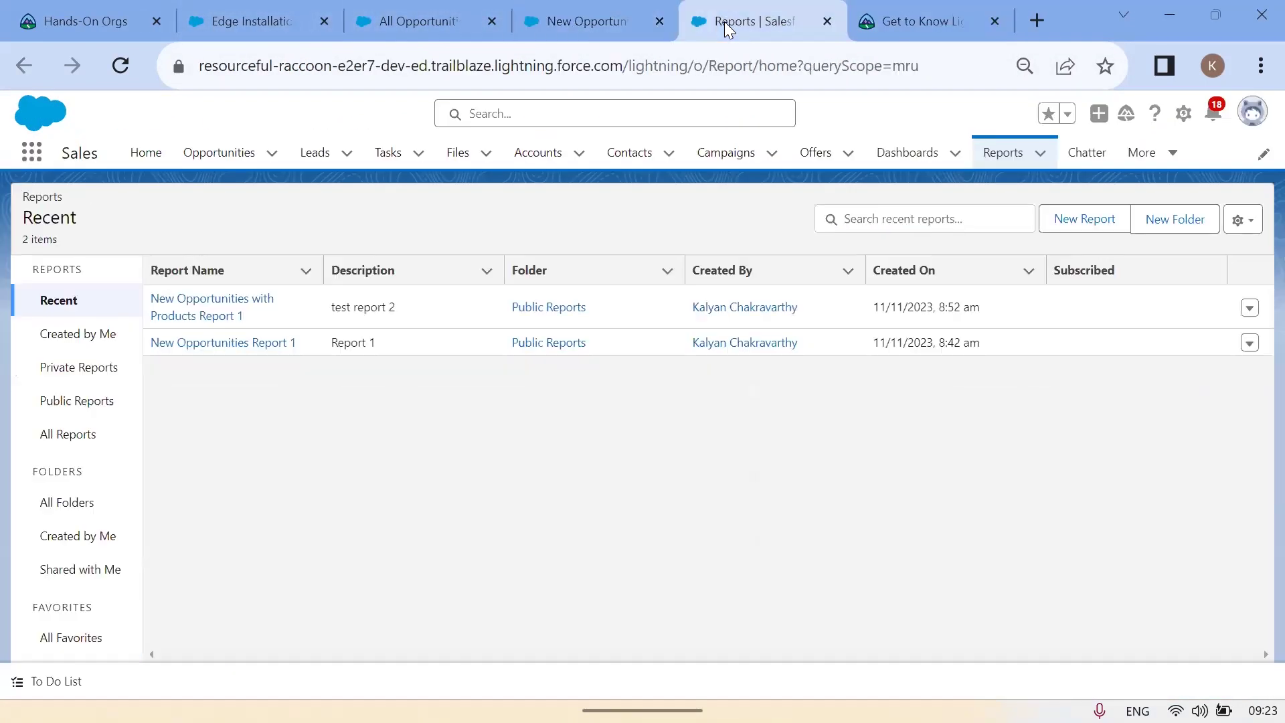
click(592, 18)
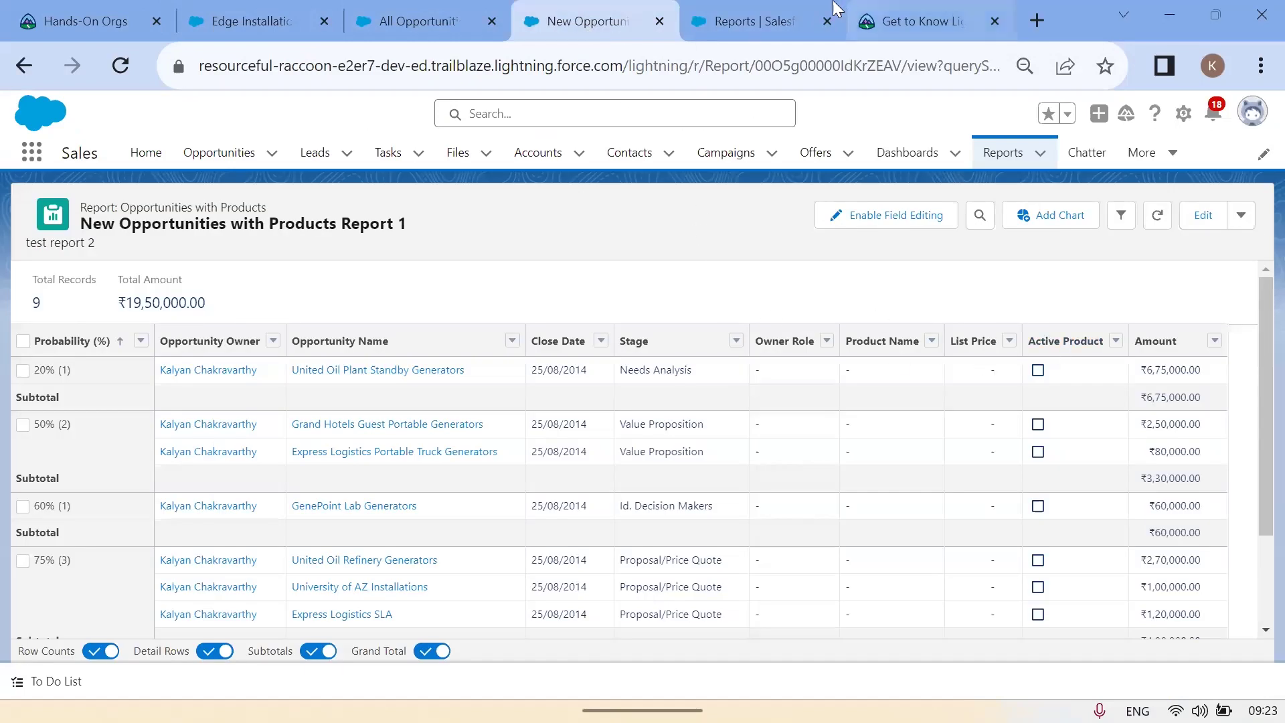
click(1203, 218)
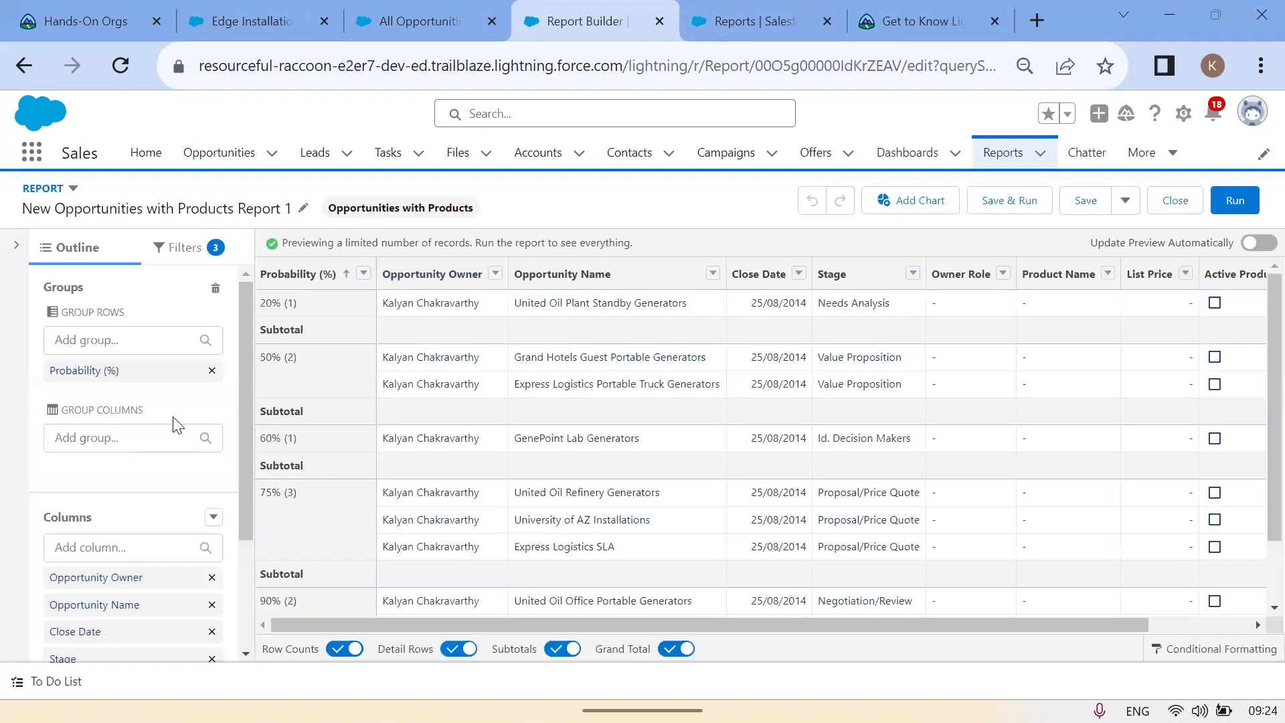
click(183, 253)
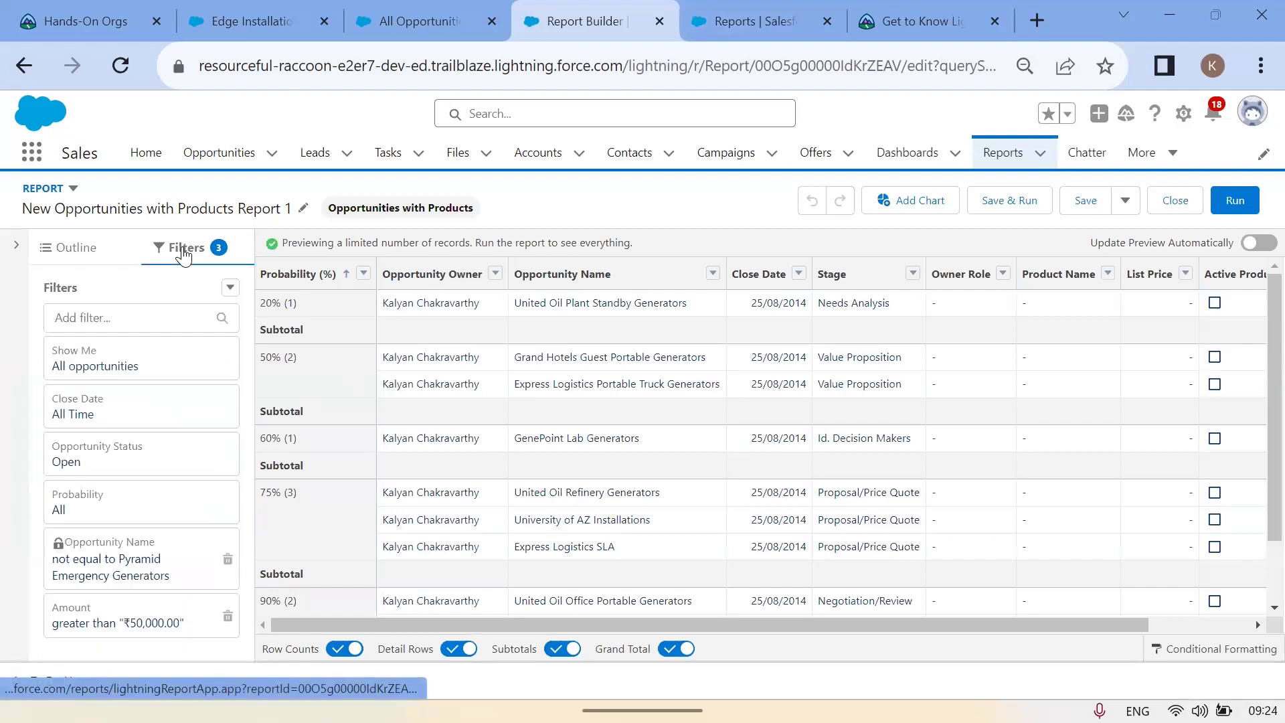
click(231, 288)
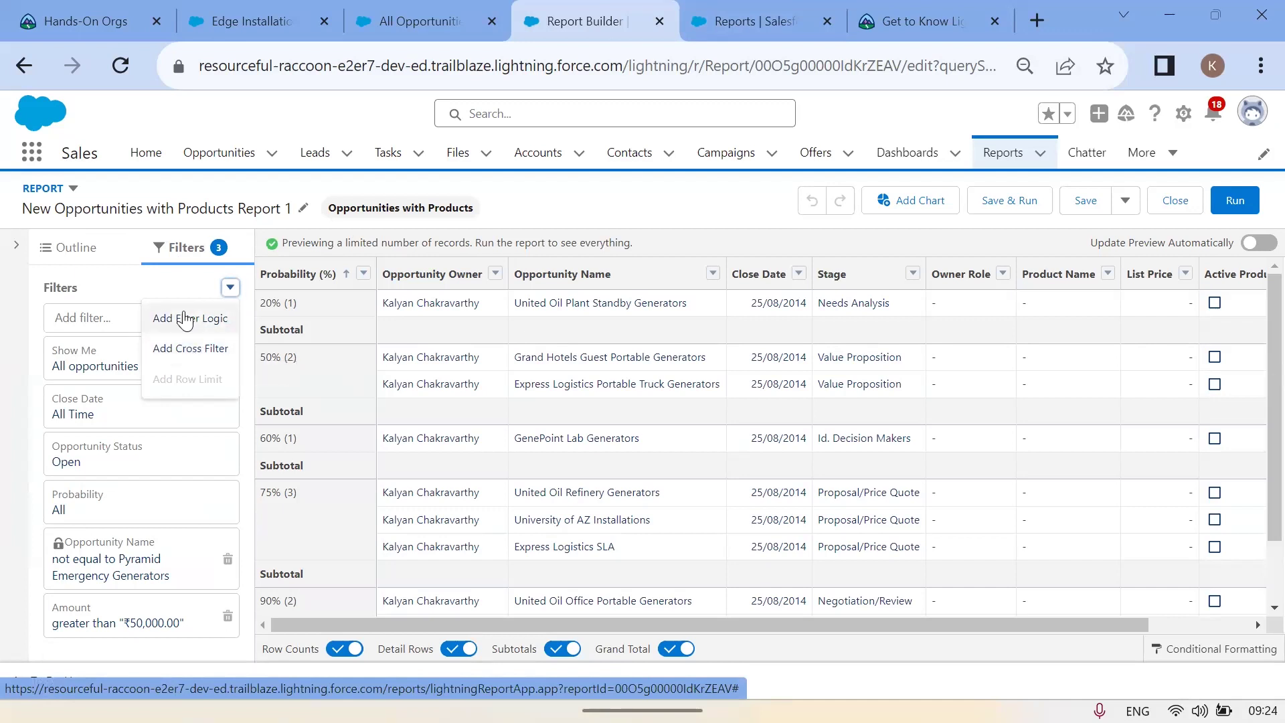
Switch back to the Filter Your Report unit and review the subfilter steps and the table of AND, OR and NOT filter logic operators
key(alt+Tab)
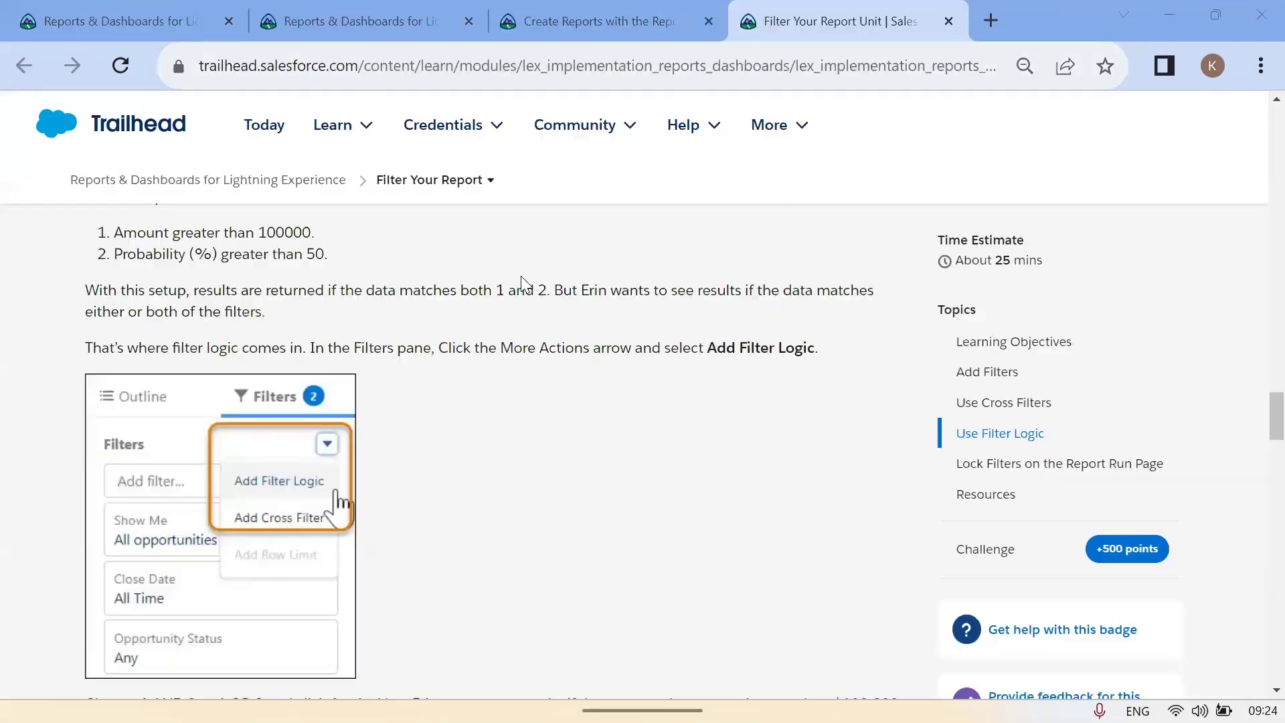
scroll(480, 482, up, 10)
scroll(206, 427, up, 5)
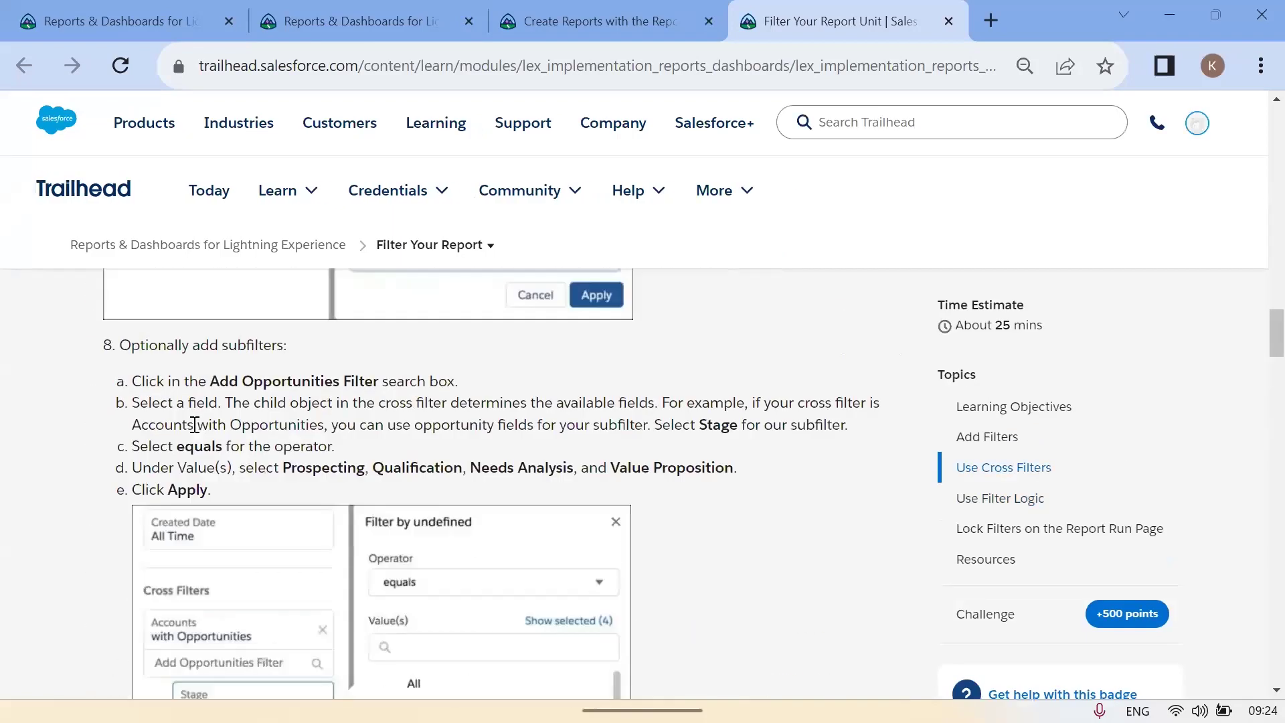
scroll(622, 455, down, 15)
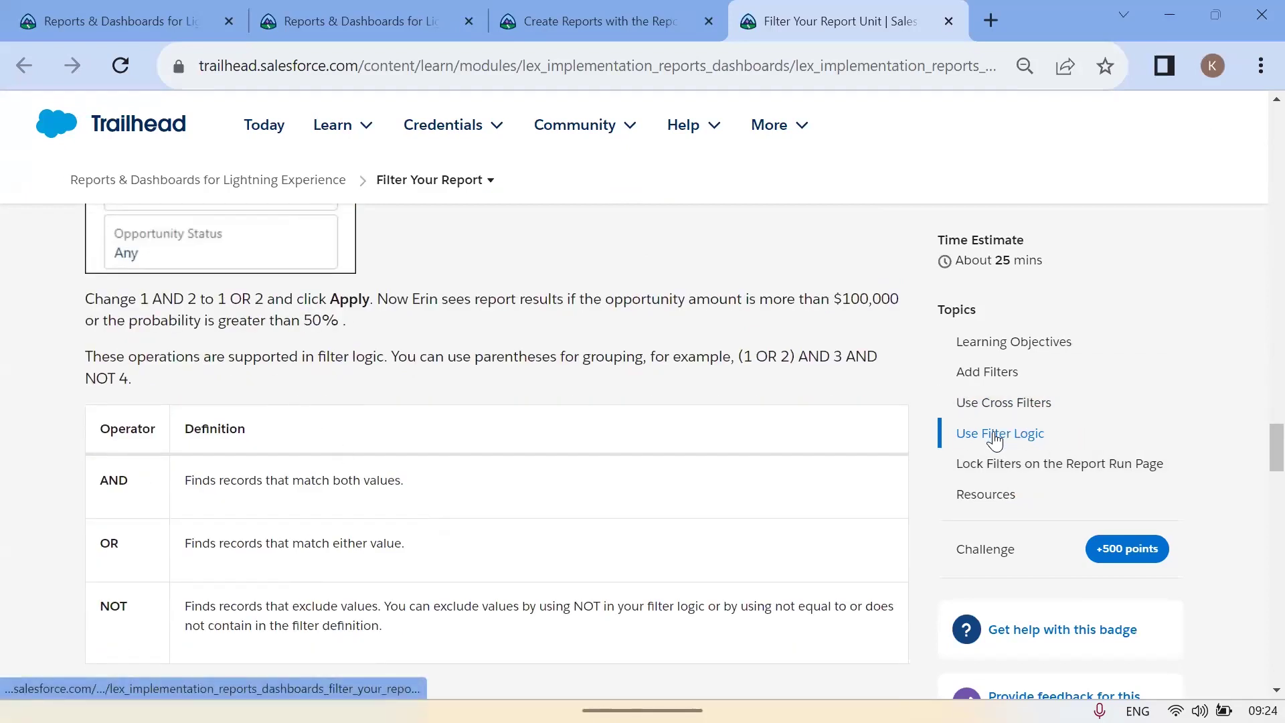
scroll(708, 454, down, 3)
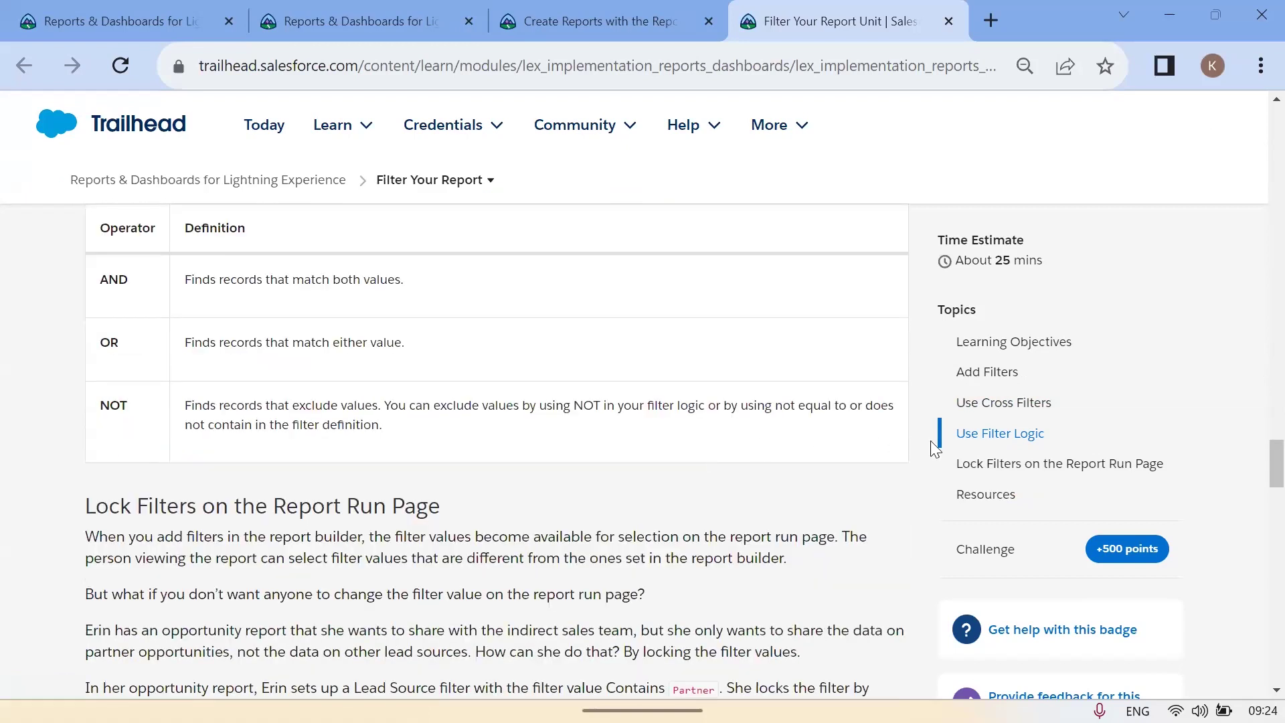
Examine the Lock Filters on the Report Run Page section, including the Lead Source filter example and its Locked option
scroll(927, 443, down, 7)
scroll(862, 482, up, 4)
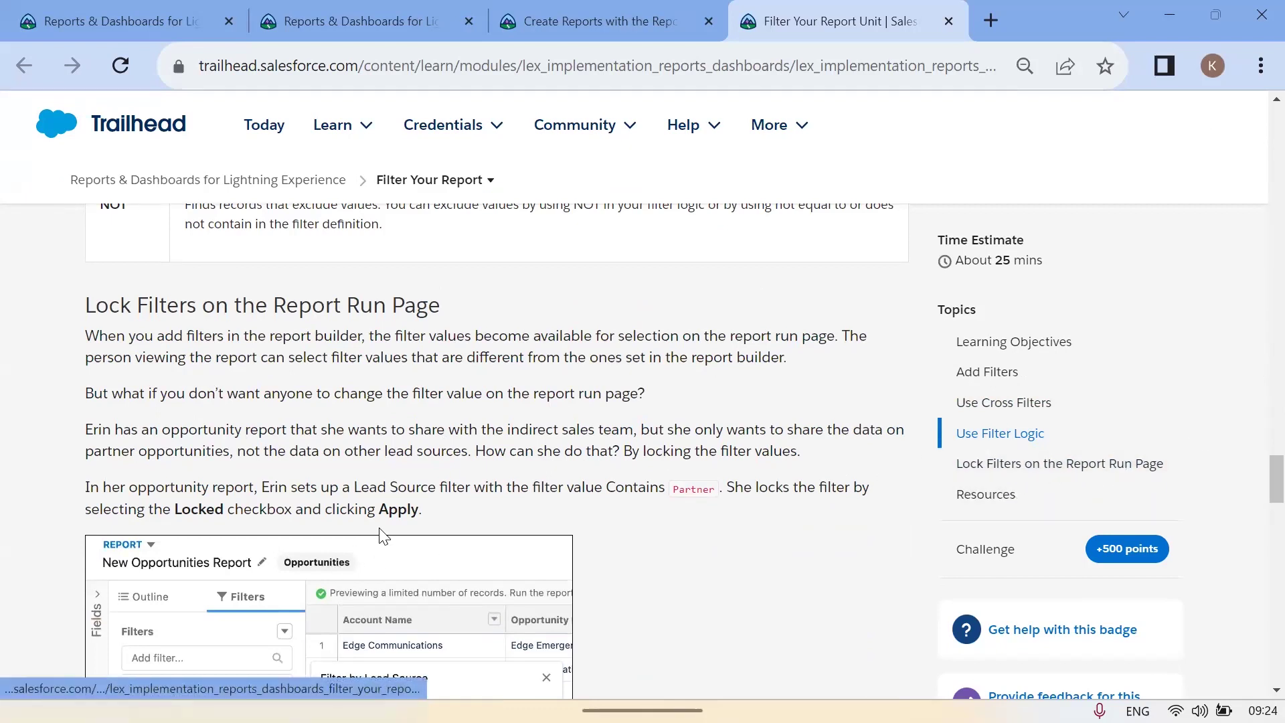
scroll(382, 535, down, 6)
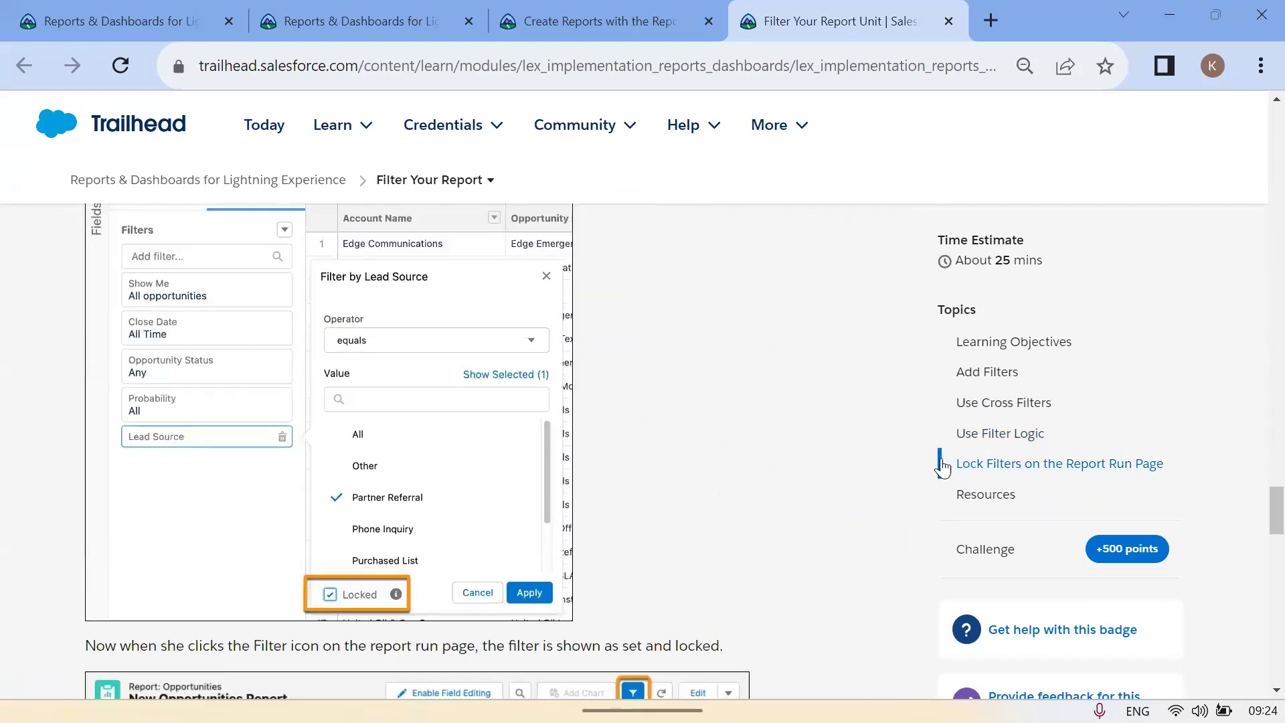
scroll(599, 513, down, 6)
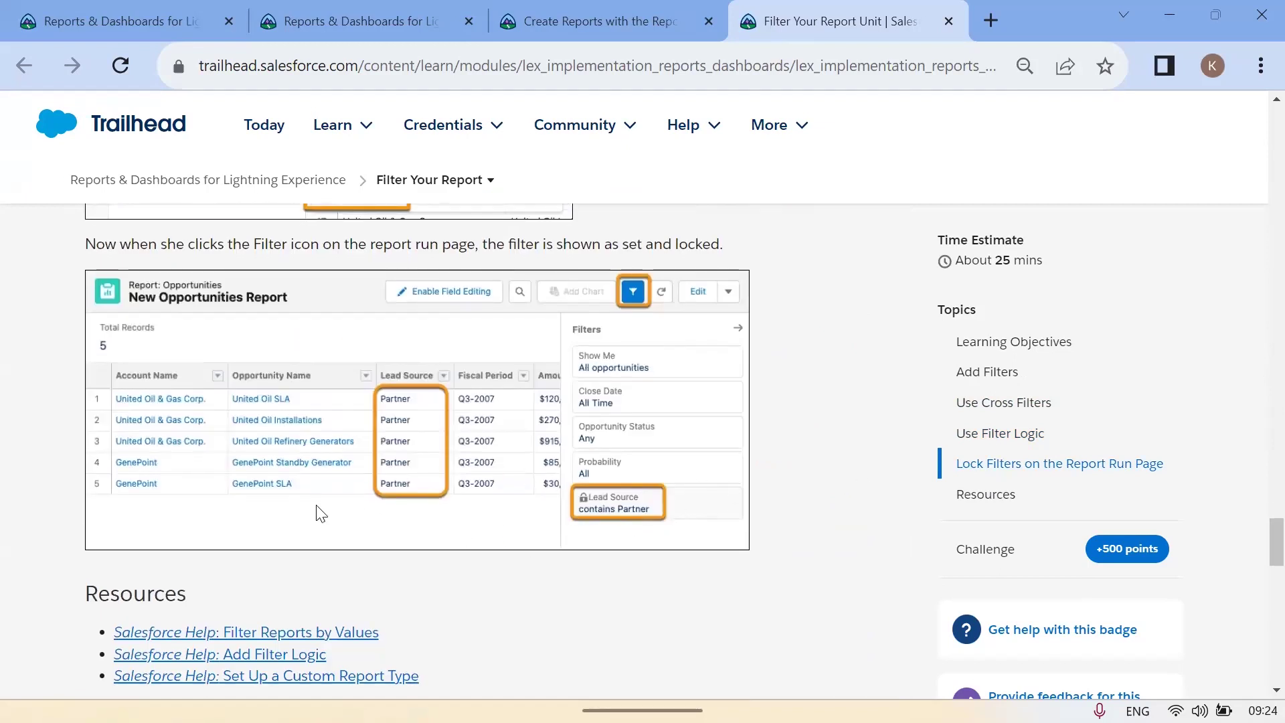
Review the hands-on challenge Create a Report with Filter Logic, including its required filters, filter logic, report name and folder
scroll(317, 491, down, 6)
scroll(469, 516, down, 9)
scroll(433, 494, up, 6)
scroll(783, 447, up, 3)
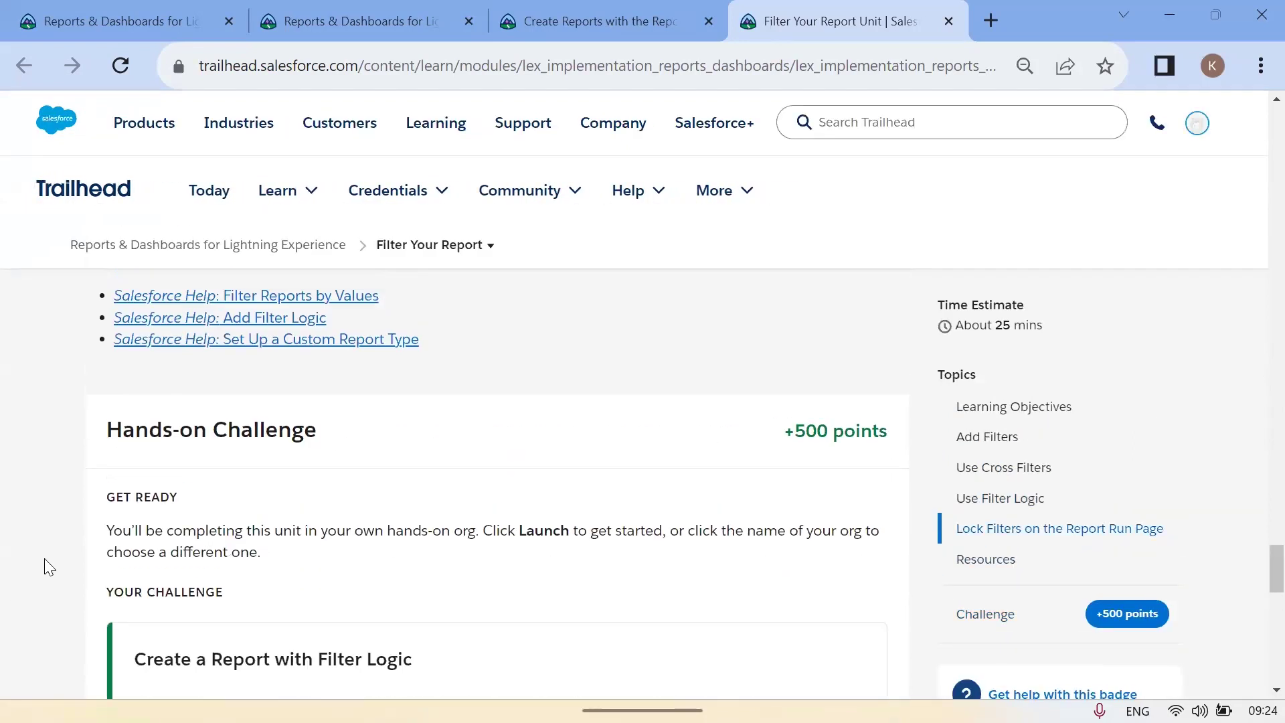
scroll(225, 519, down, 1)
drag(136, 589, 432, 369)
click(435, 362)
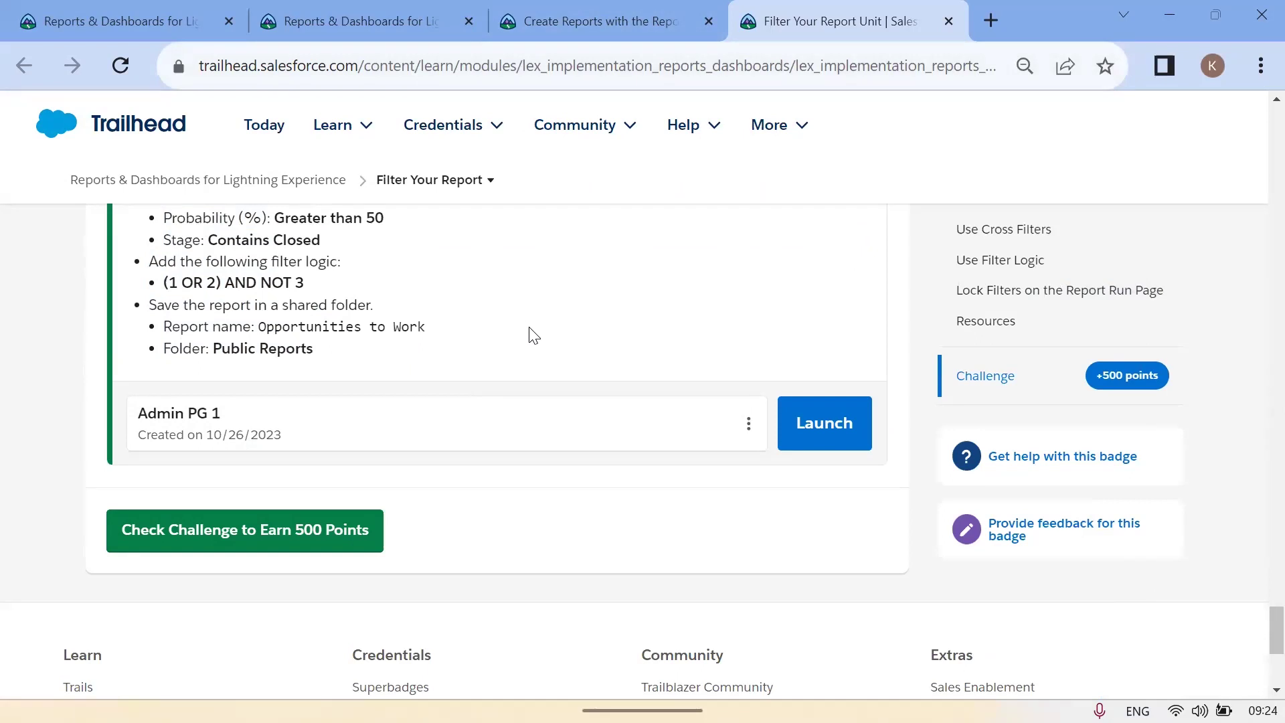
scroll(528, 335, up, 10)
scroll(636, 546, up, 5)
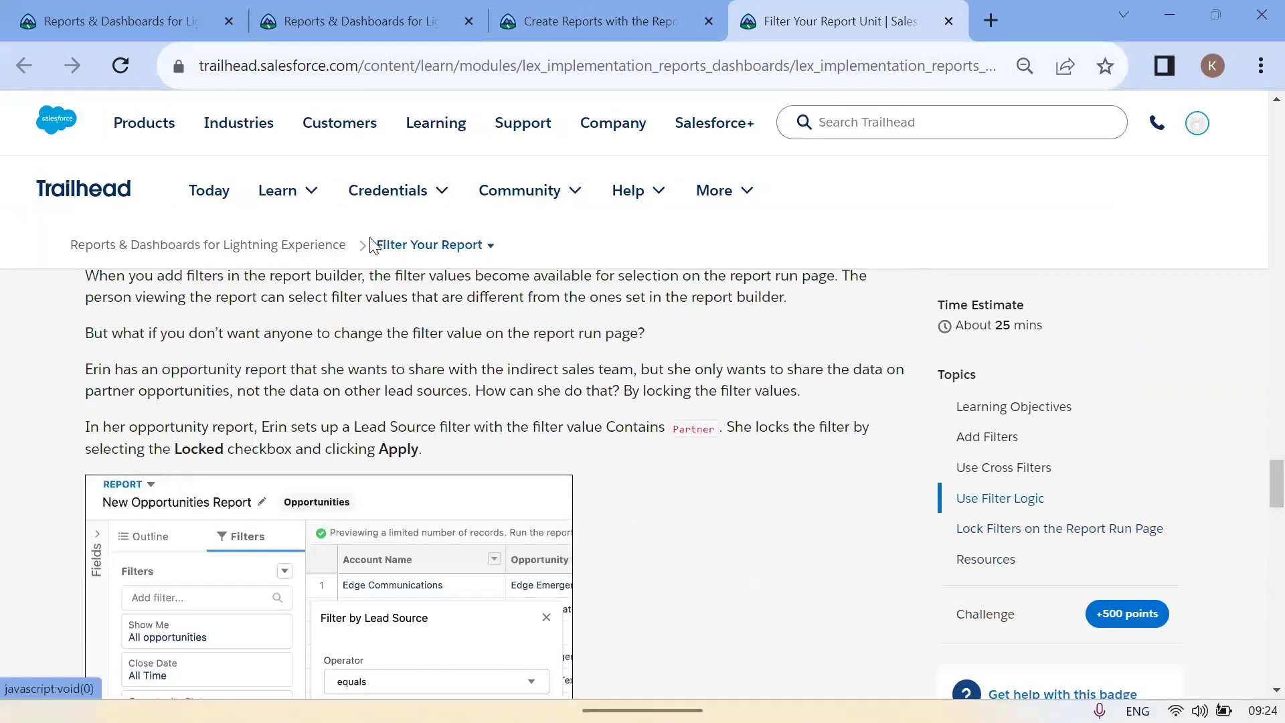
Check the Lead Source Report challenge in the Create Reports unit, and open the Format Your Report unit from the module overview in a new tab
click(596, 14)
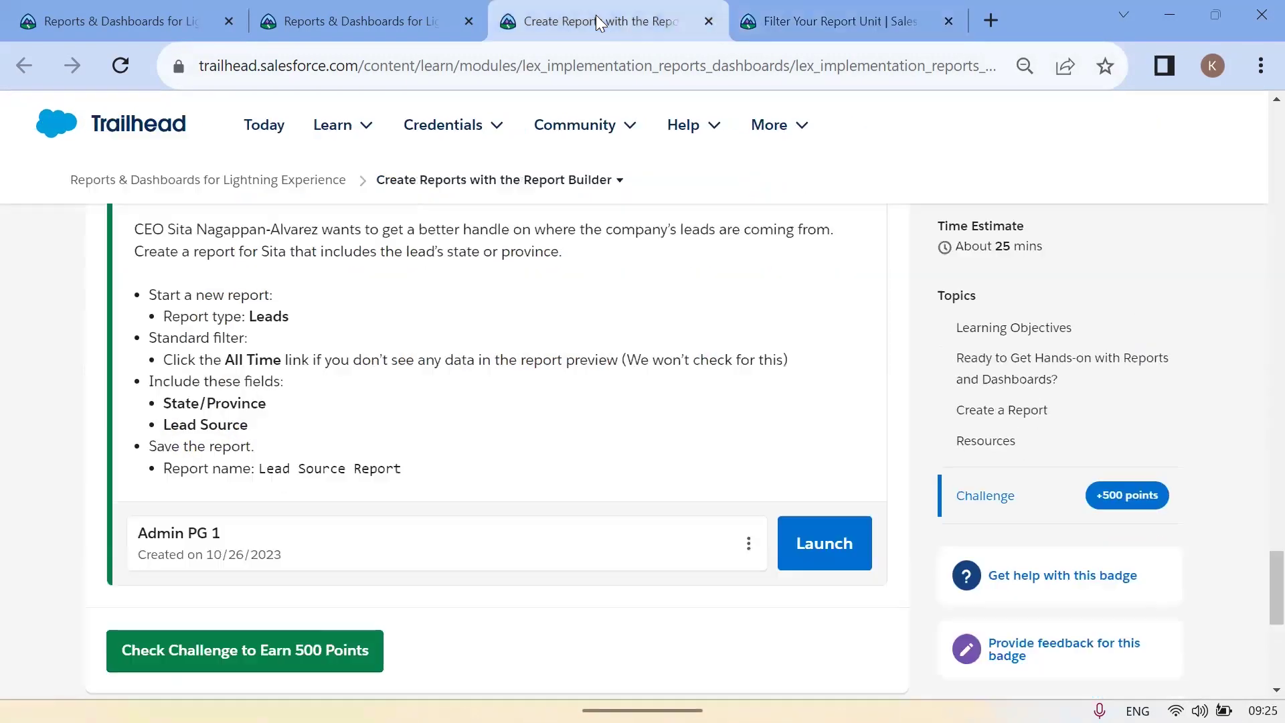
click(316, 10)
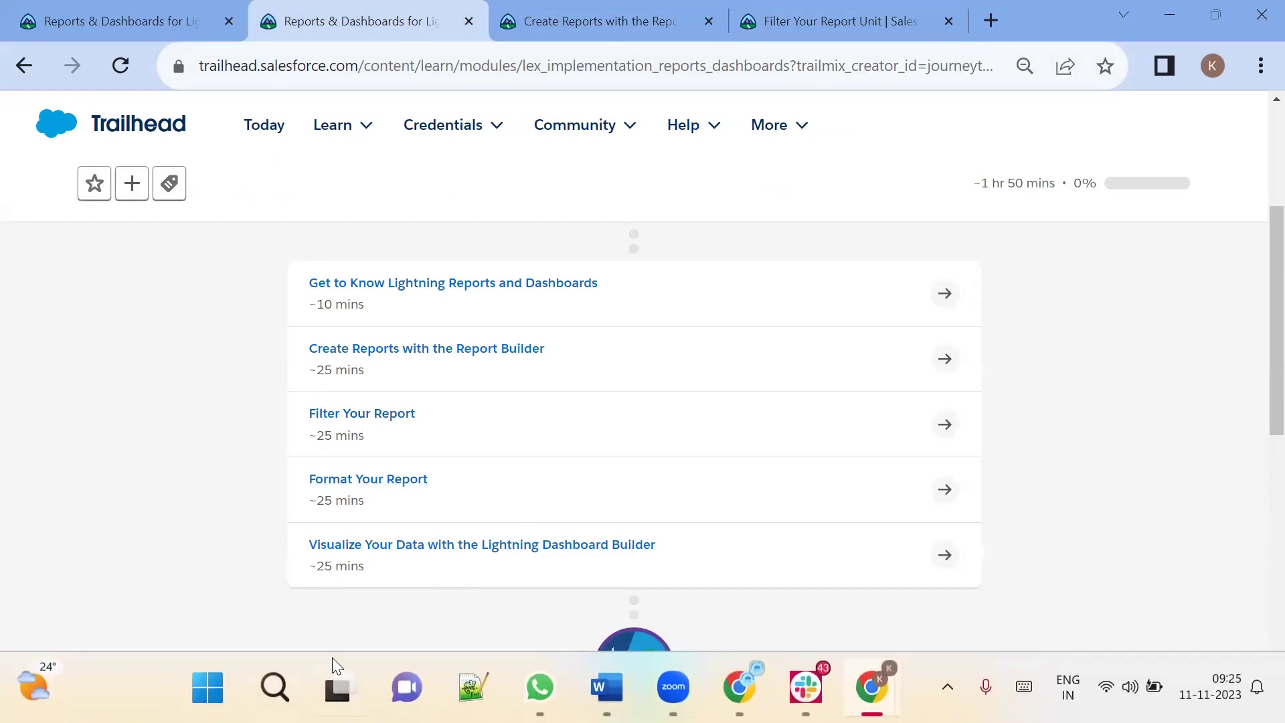
right_click(354, 483)
click(429, 301)
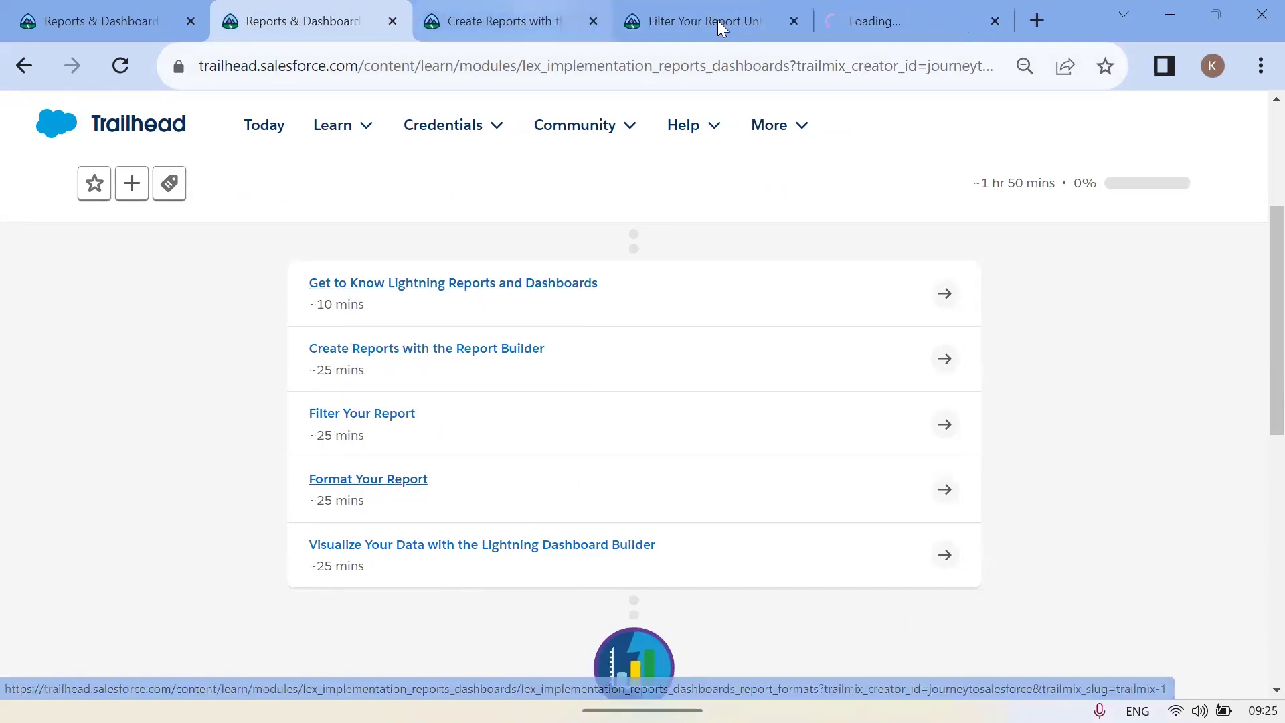
Skim the Format Your Report unit through its sections on tabular, summary and matrix reports
click(890, 20)
scroll(501, 479, down, 15)
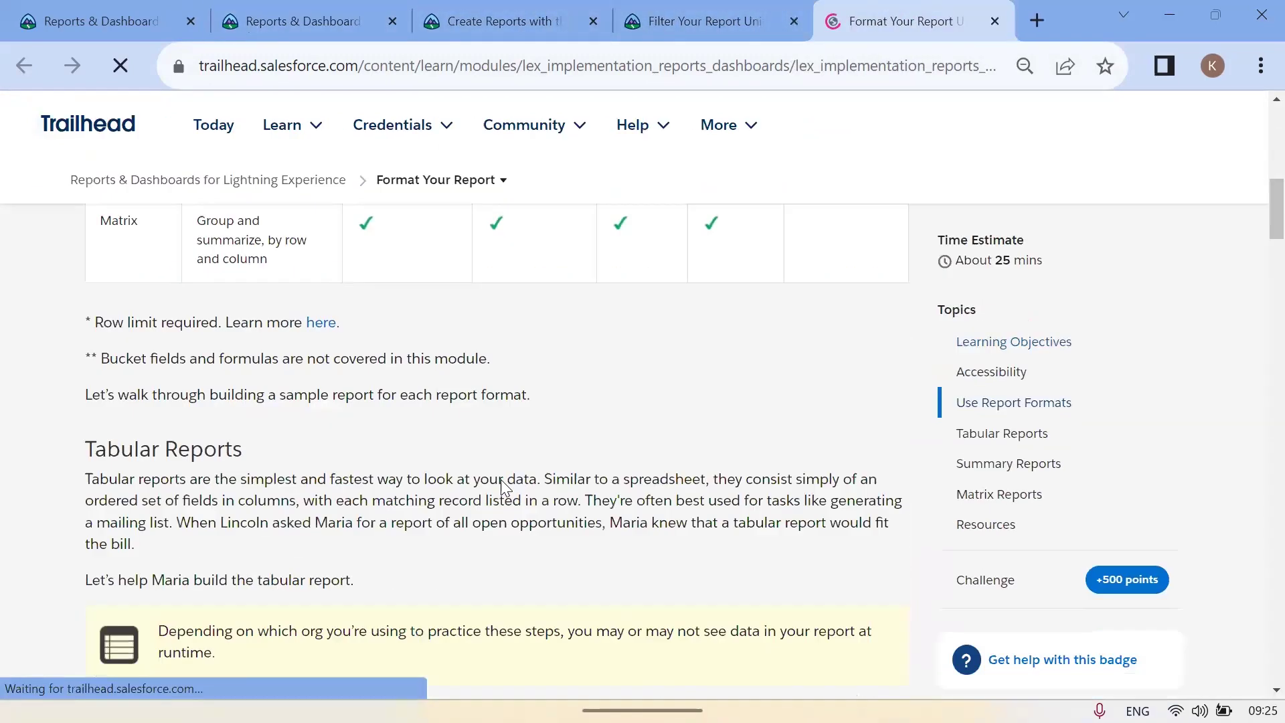
scroll(450, 550, down, 20)
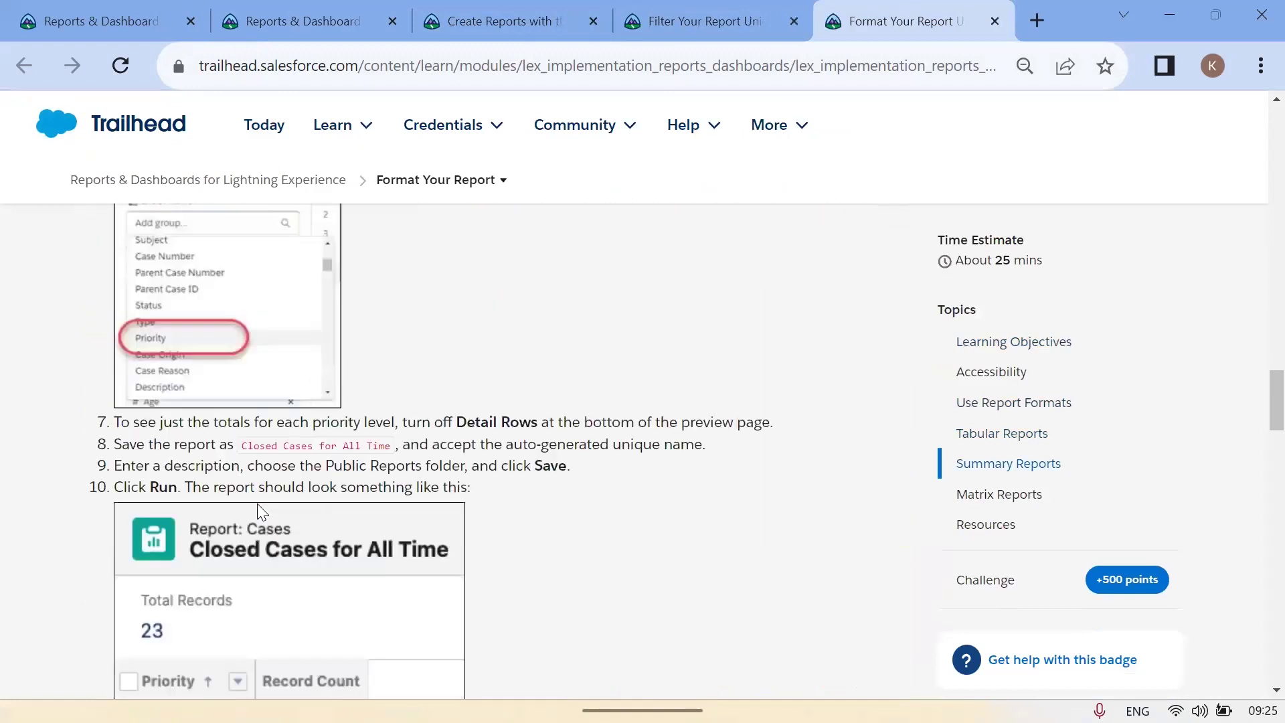
scroll(336, 534, down, 8)
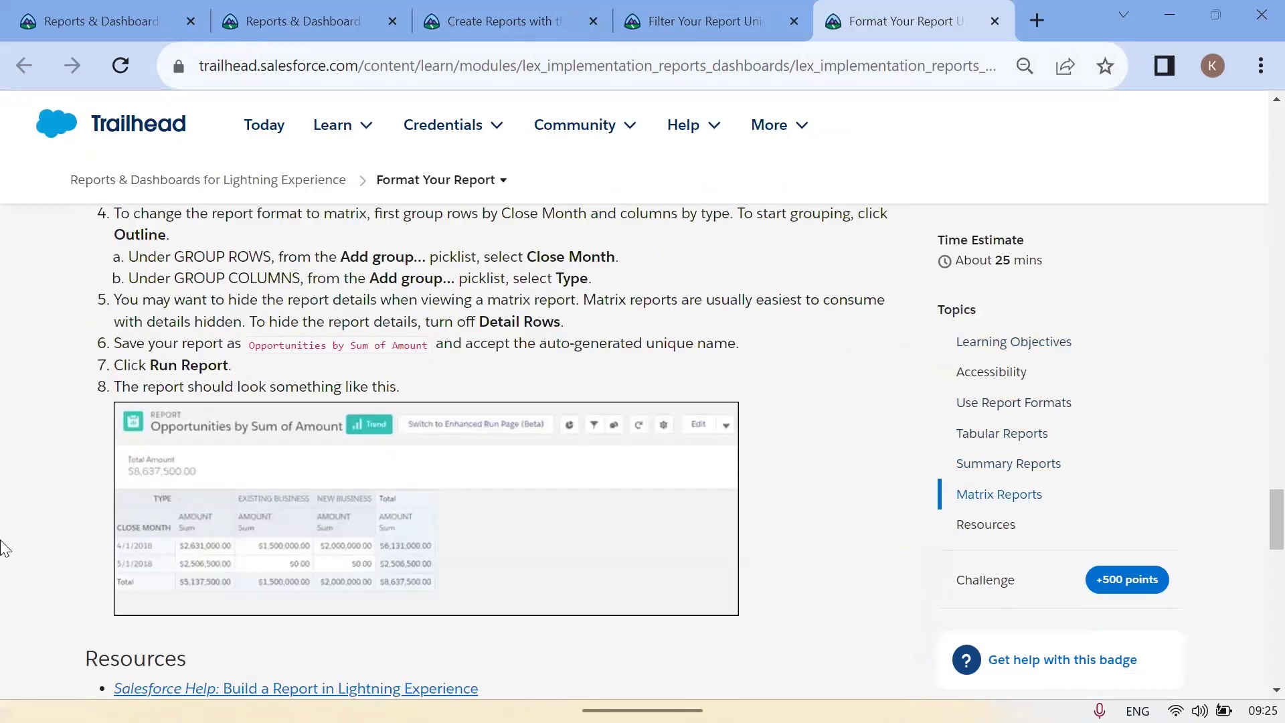
Return to the module overview and open the Visualize Your Data with the Lightning Dashboard Builder unit in a new tab
click(694, 20)
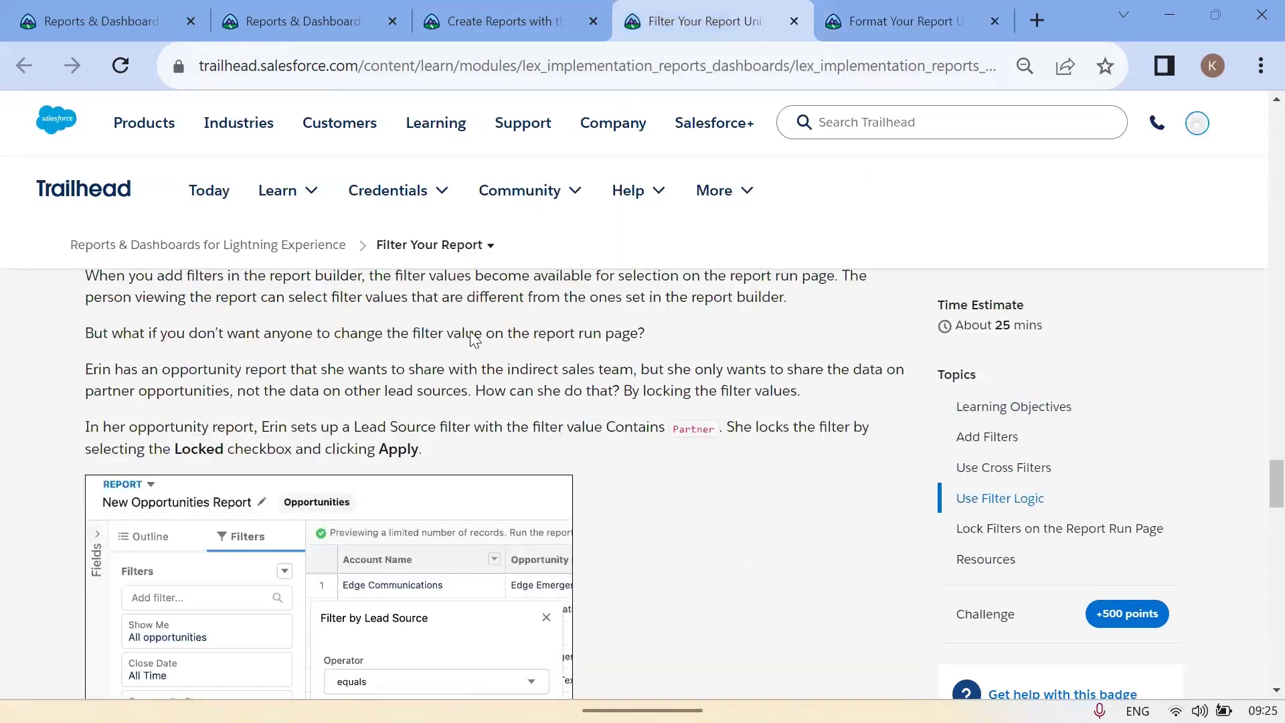
click(479, 9)
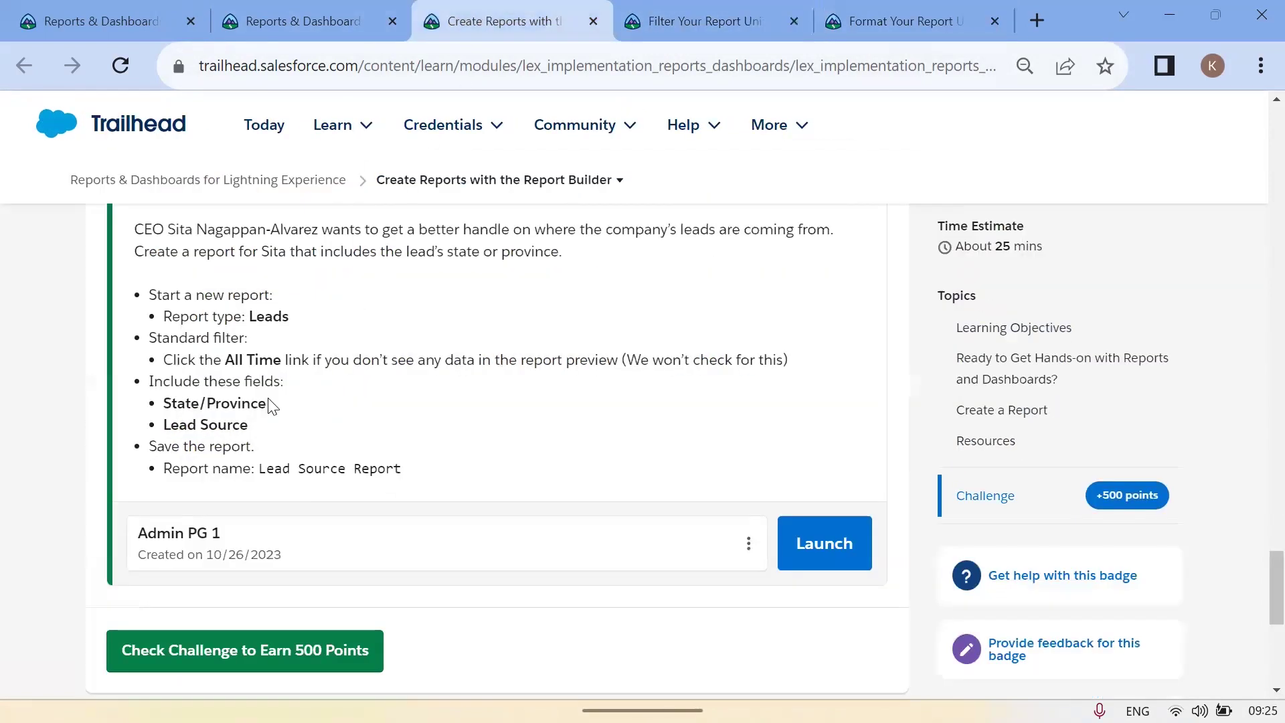
click(298, 14)
right_click(468, 552)
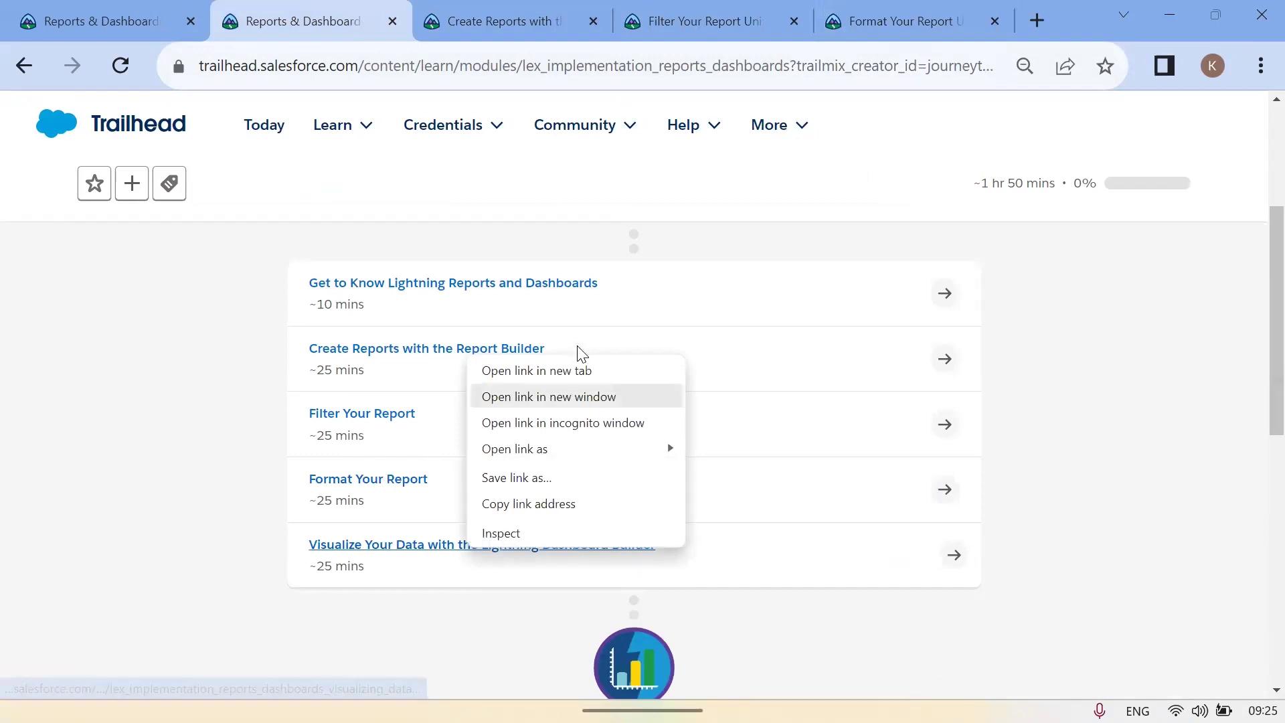
click(583, 371)
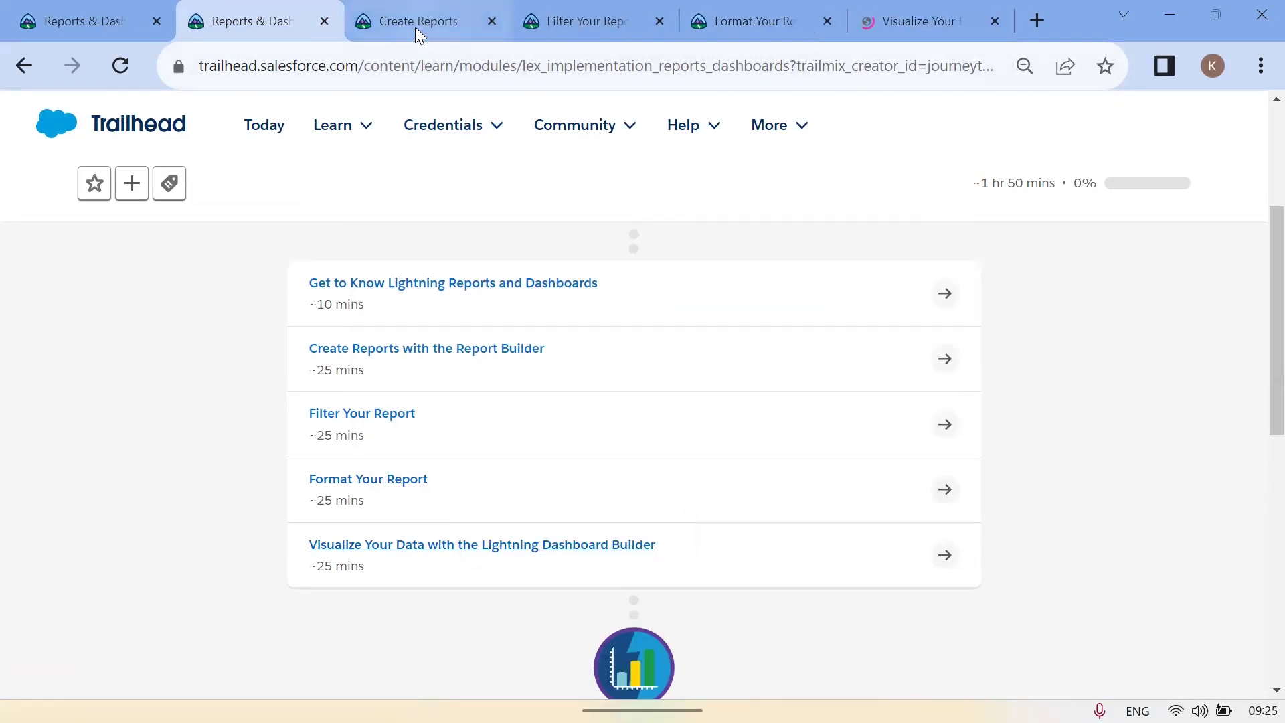
click(950, 14)
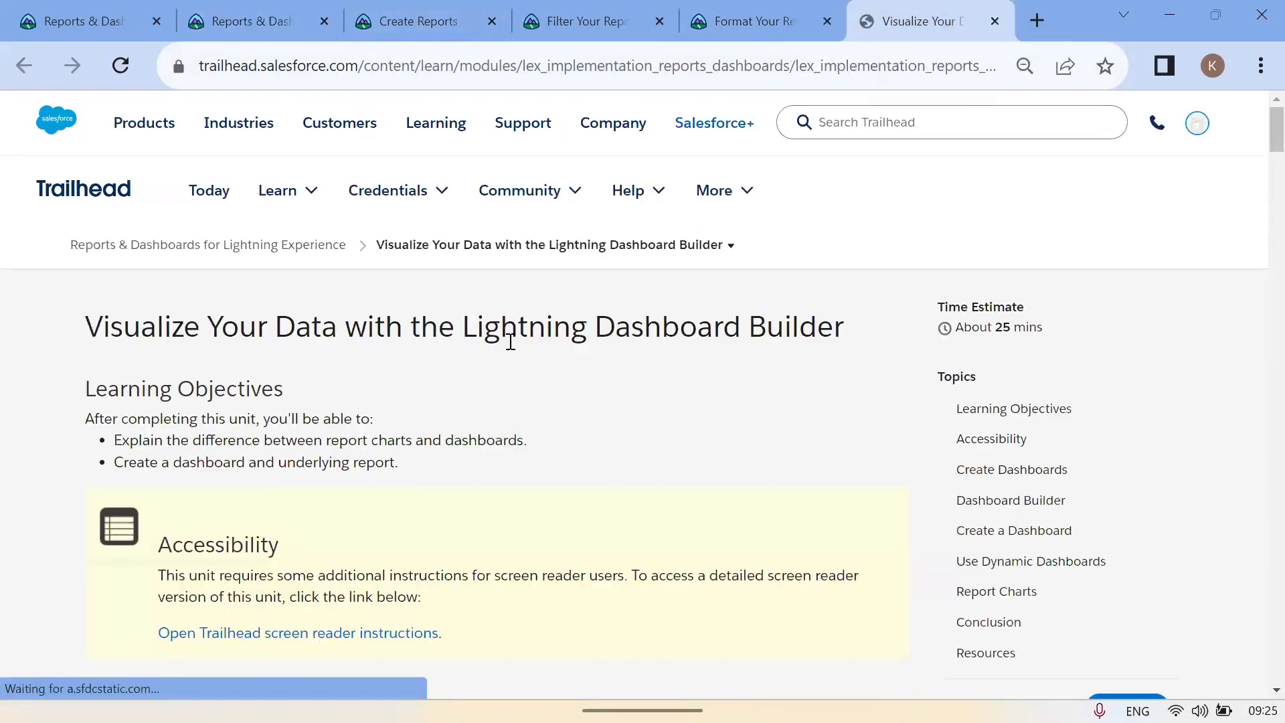
Review the Dashboard Builder section, including the sample dashboard and the table of component types and when to use them
scroll(431, 362, down, 7)
scroll(586, 547, down, 8)
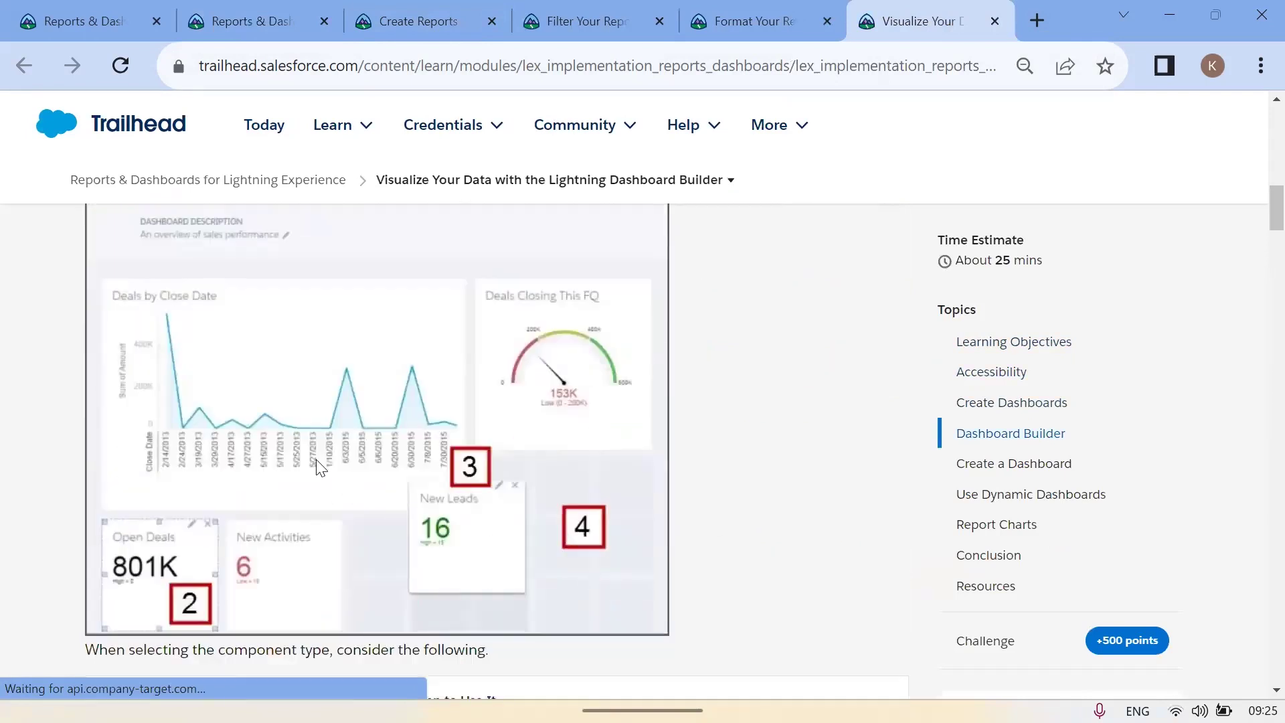
scroll(195, 483, down, 9)
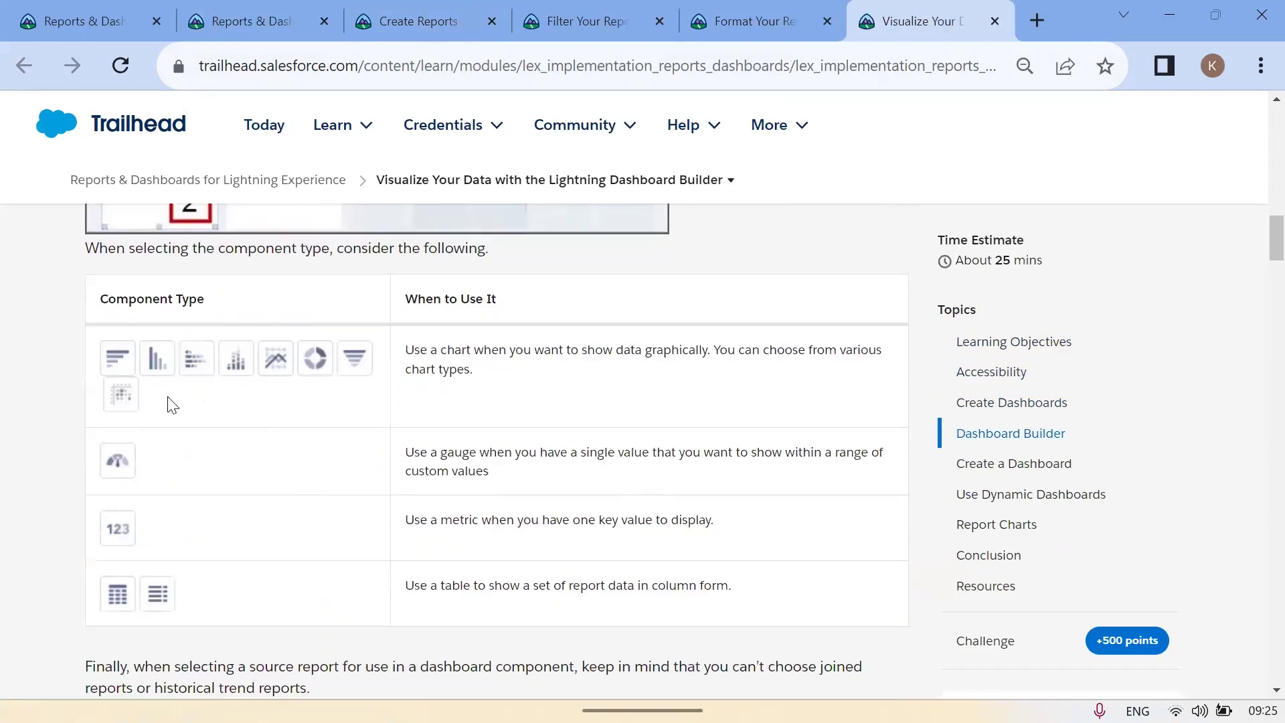
scroll(85, 390, up, 3)
scroll(295, 496, down, 10)
Examine the Create a Dashboard section, including the steps for adding a Leads by Lead Source donut chart component
scroll(261, 442, down, 14)
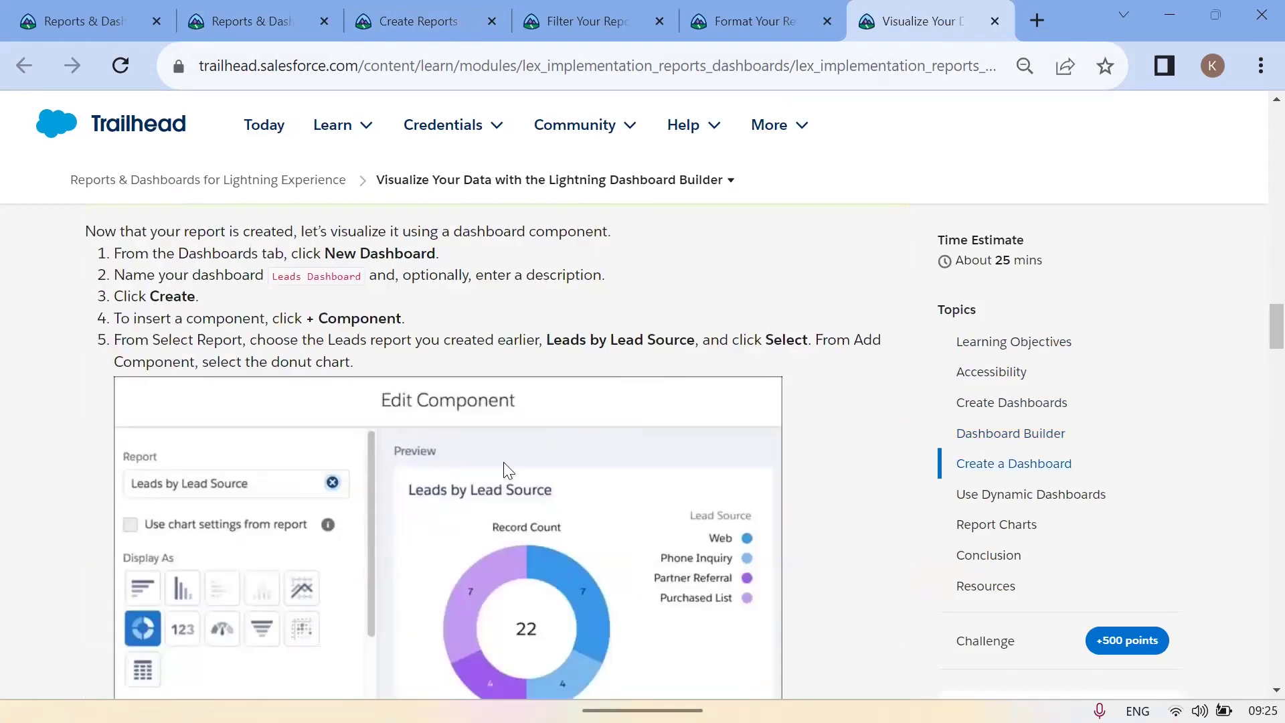
scroll(526, 431, up, 3)
scroll(526, 431, down, 10)
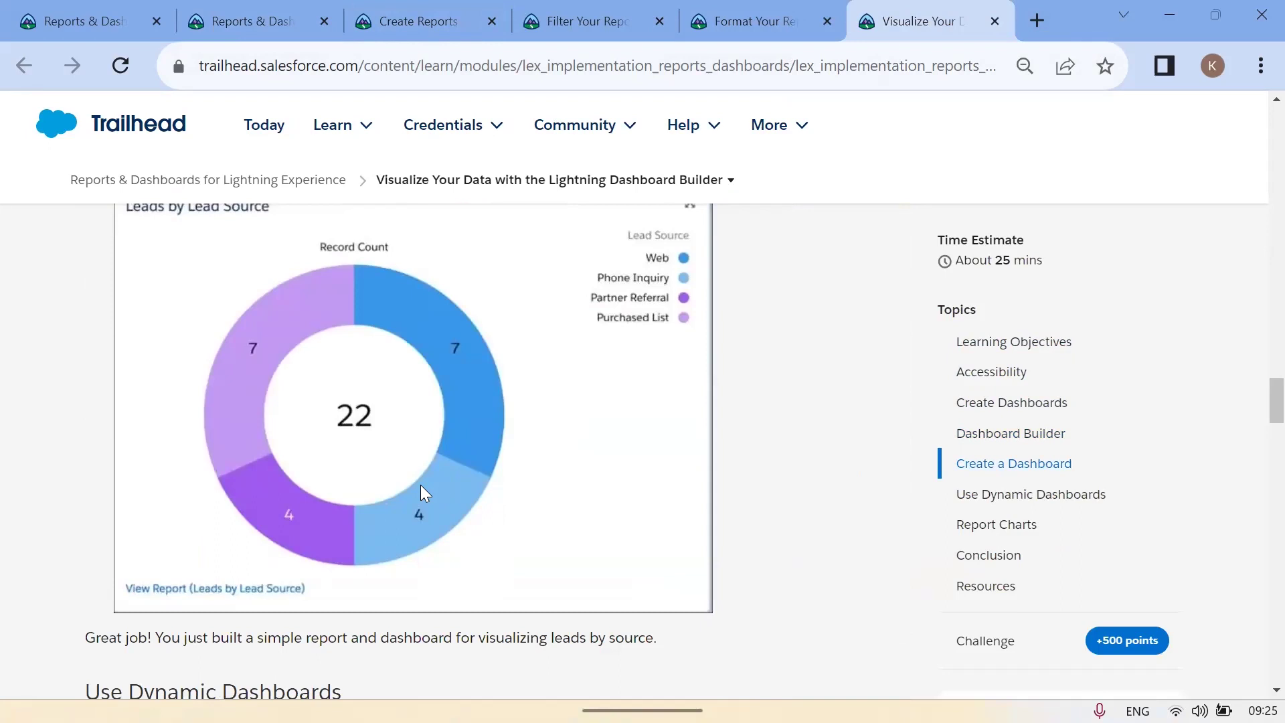
scroll(420, 486, up, 10)
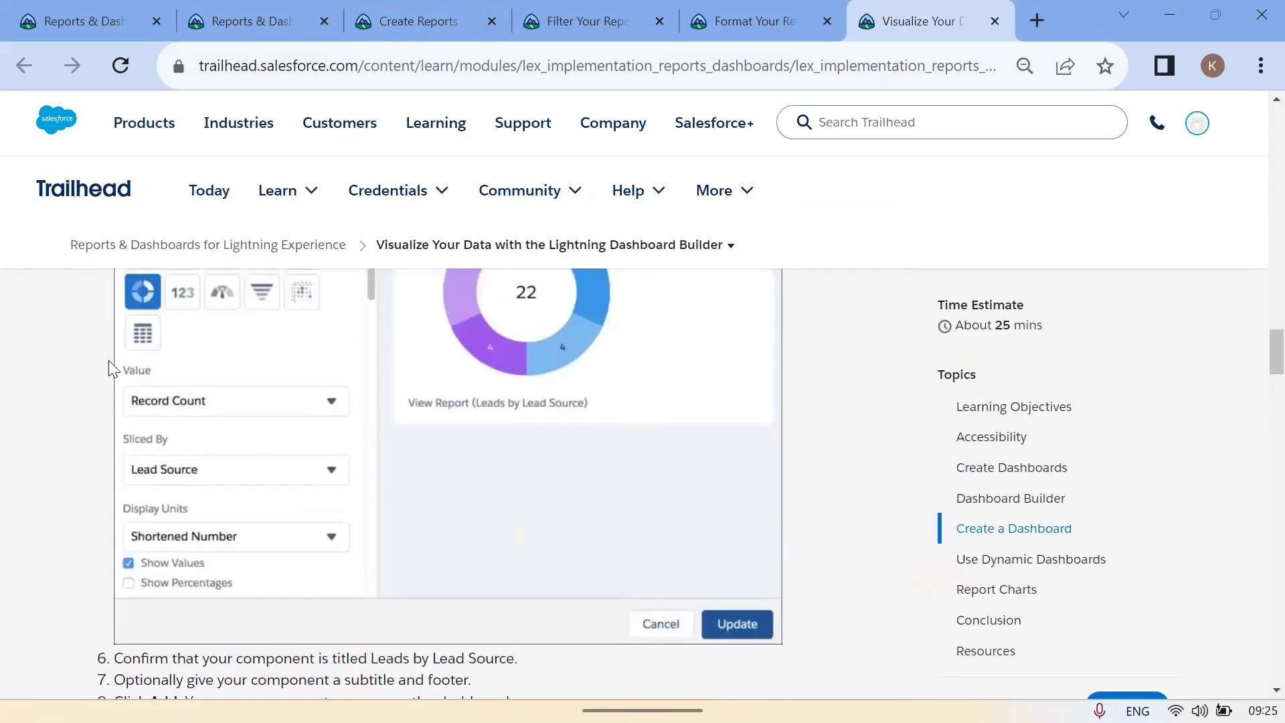
scroll(529, 449, up, 3)
scroll(566, 428, down, 4)
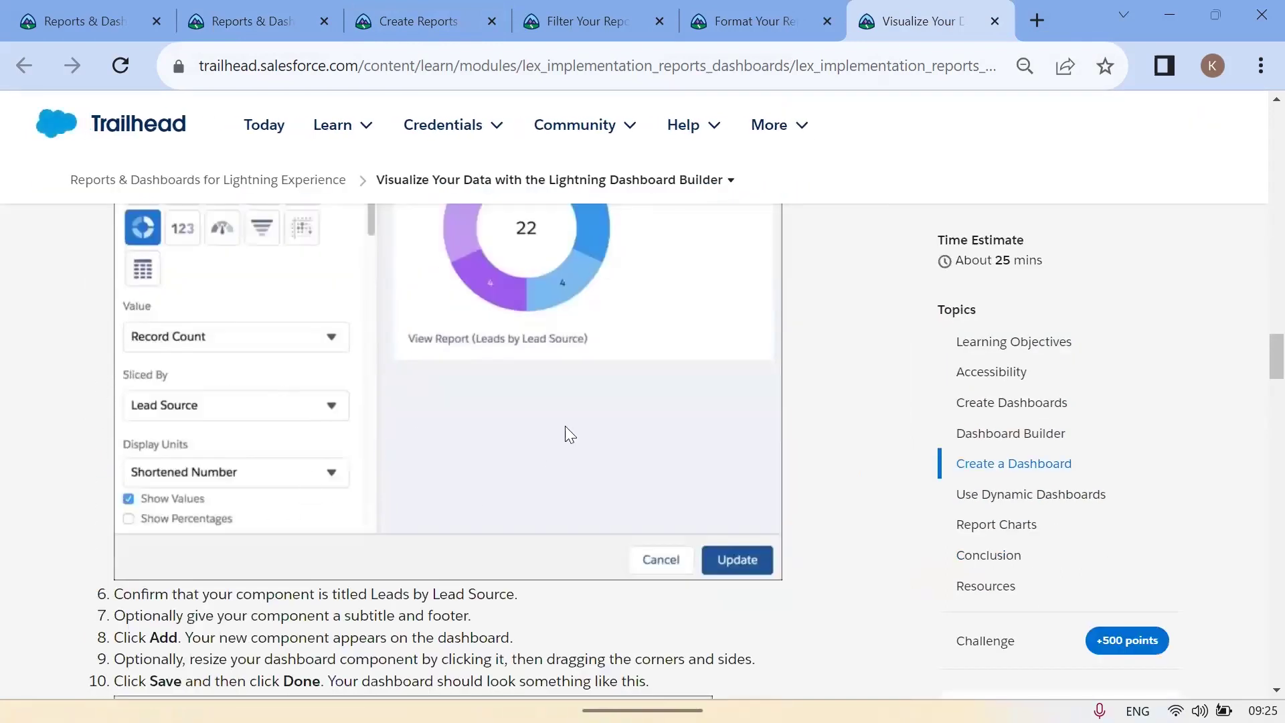
Review the Use Dynamic Dashboards section, highlight the term Dynamic Dashboard in its setup heading, and return to the Filter Your Report unit
scroll(565, 426, down, 15)
scroll(498, 438, down, 9)
scroll(121, 313, up, 3)
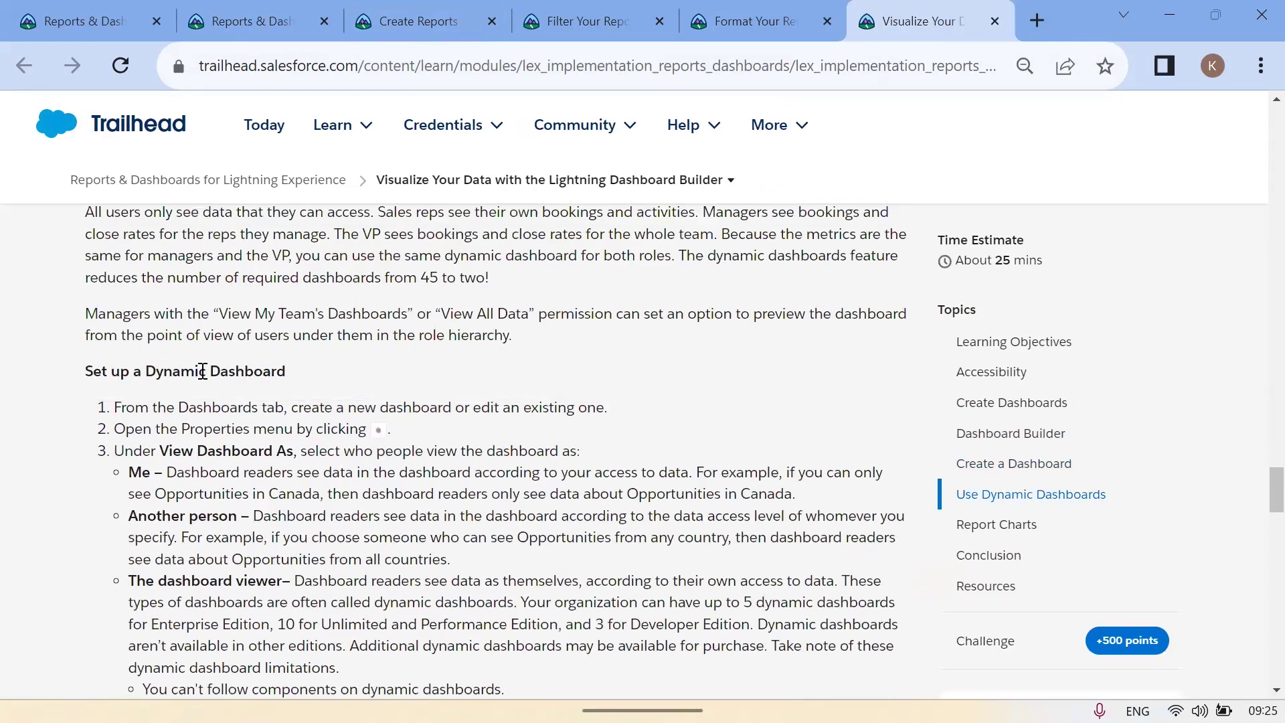
drag(146, 371, 281, 373)
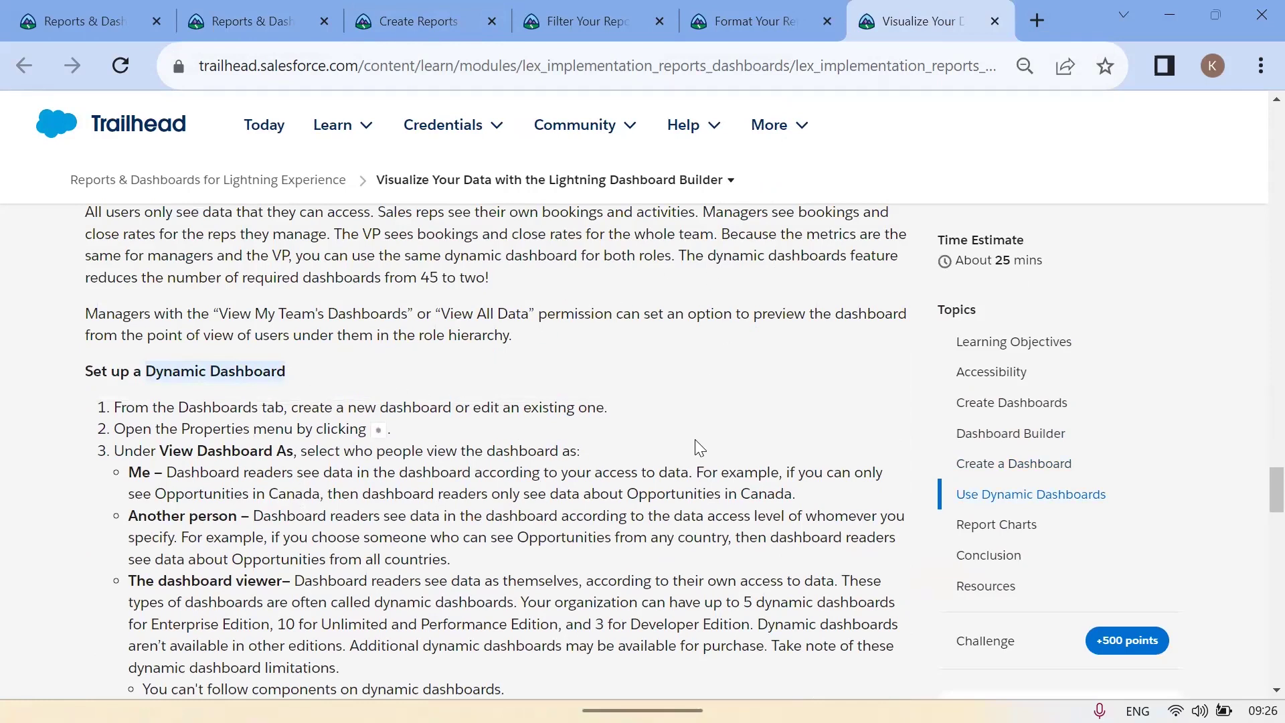
click(589, 15)
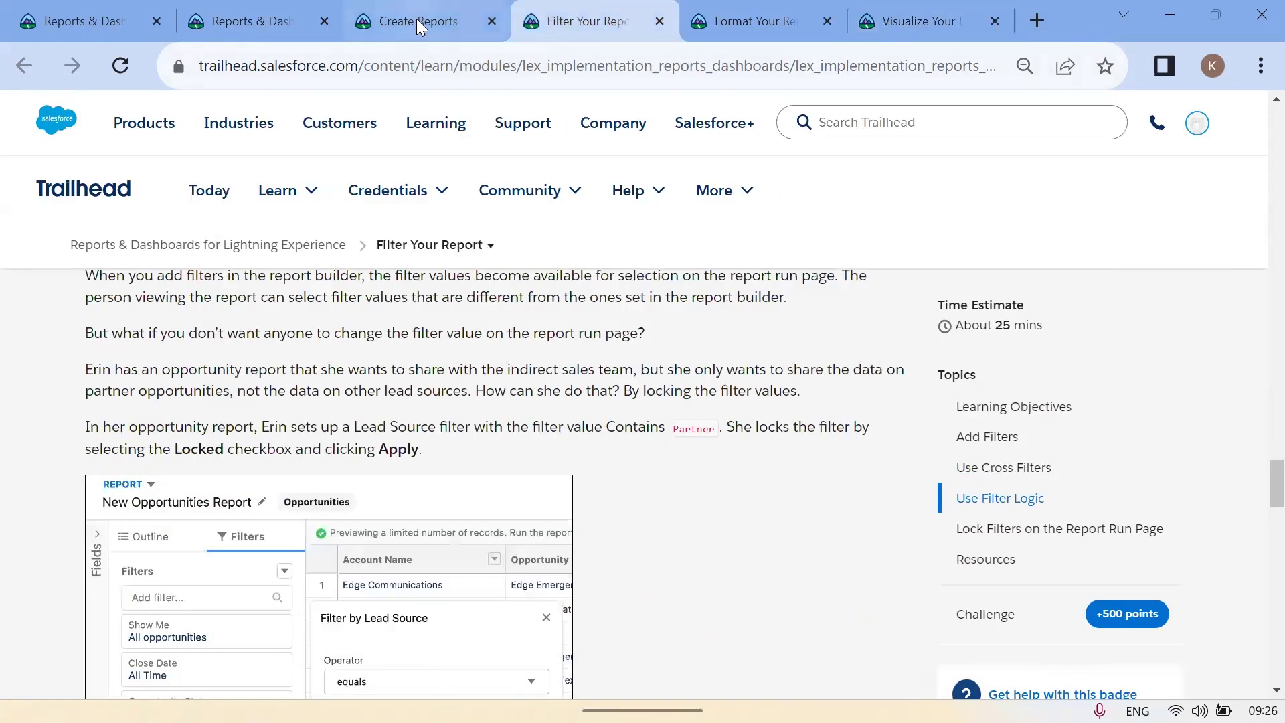
Return to the module overview, highlight the Format Your Report and Visualize Your Data with the Lightning Dashboard Builder units, and clear the highlight
click(417, 18)
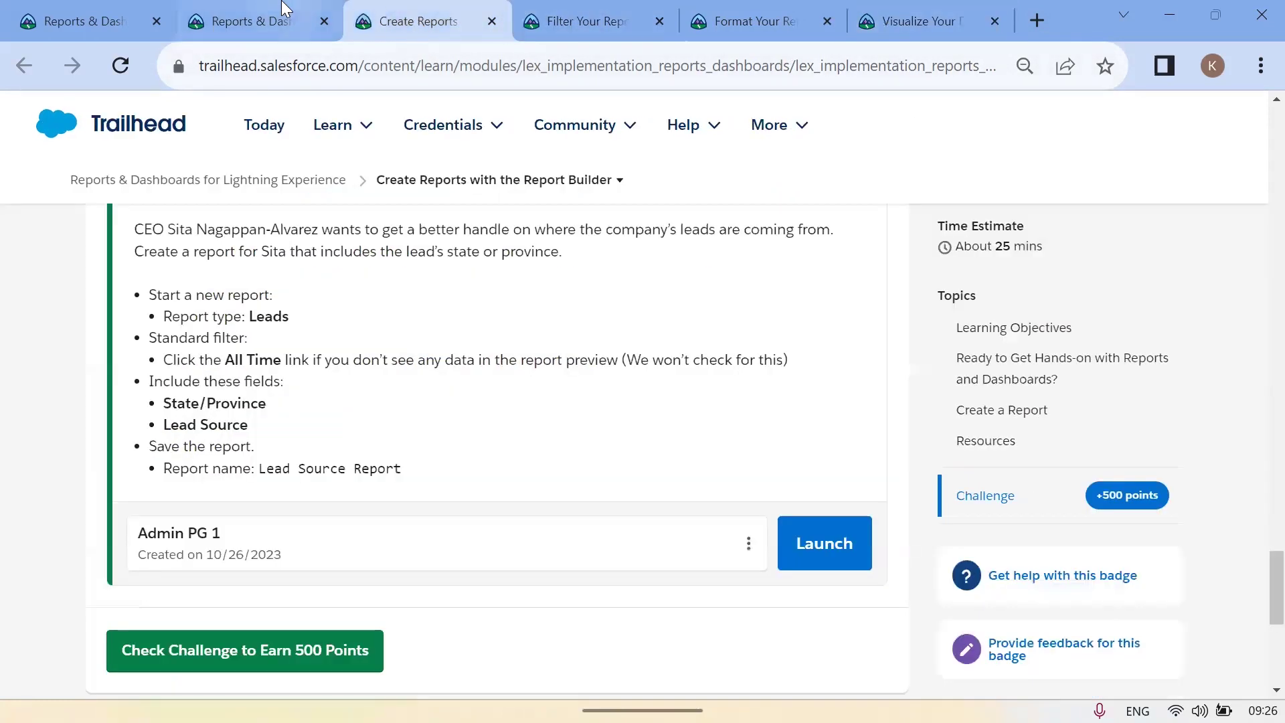
click(282, 19)
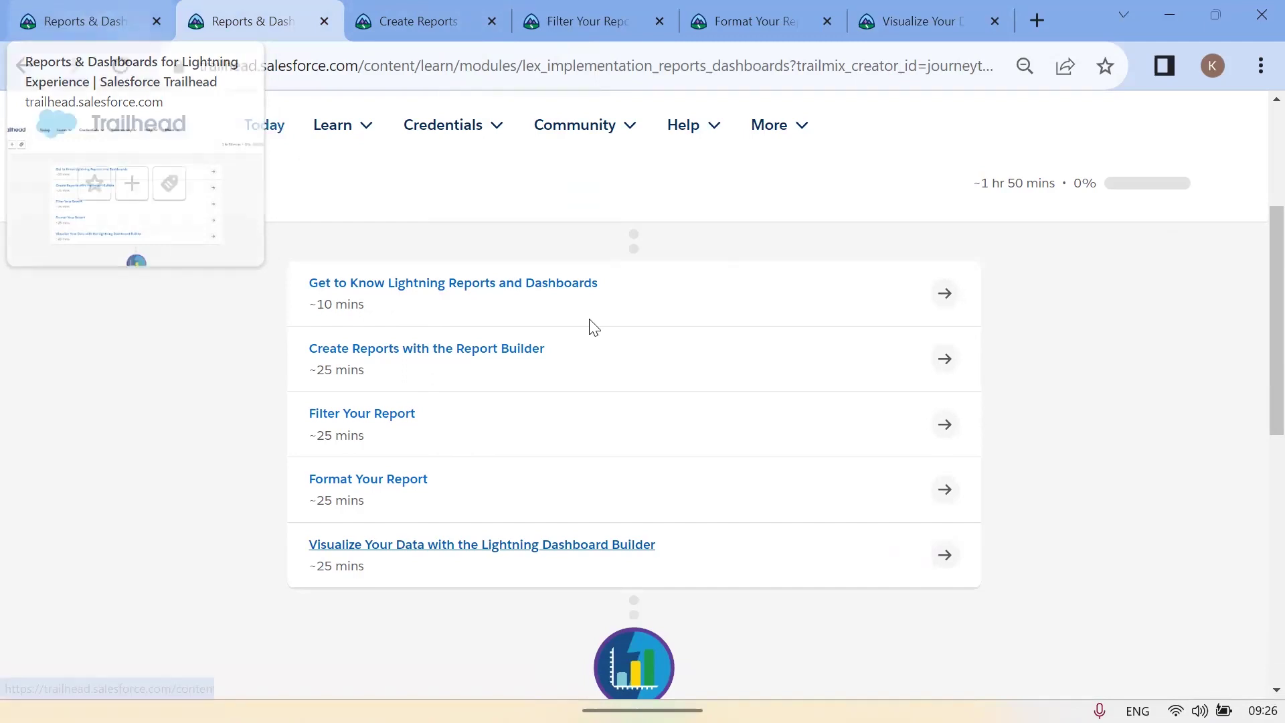
drag(301, 480, 660, 574)
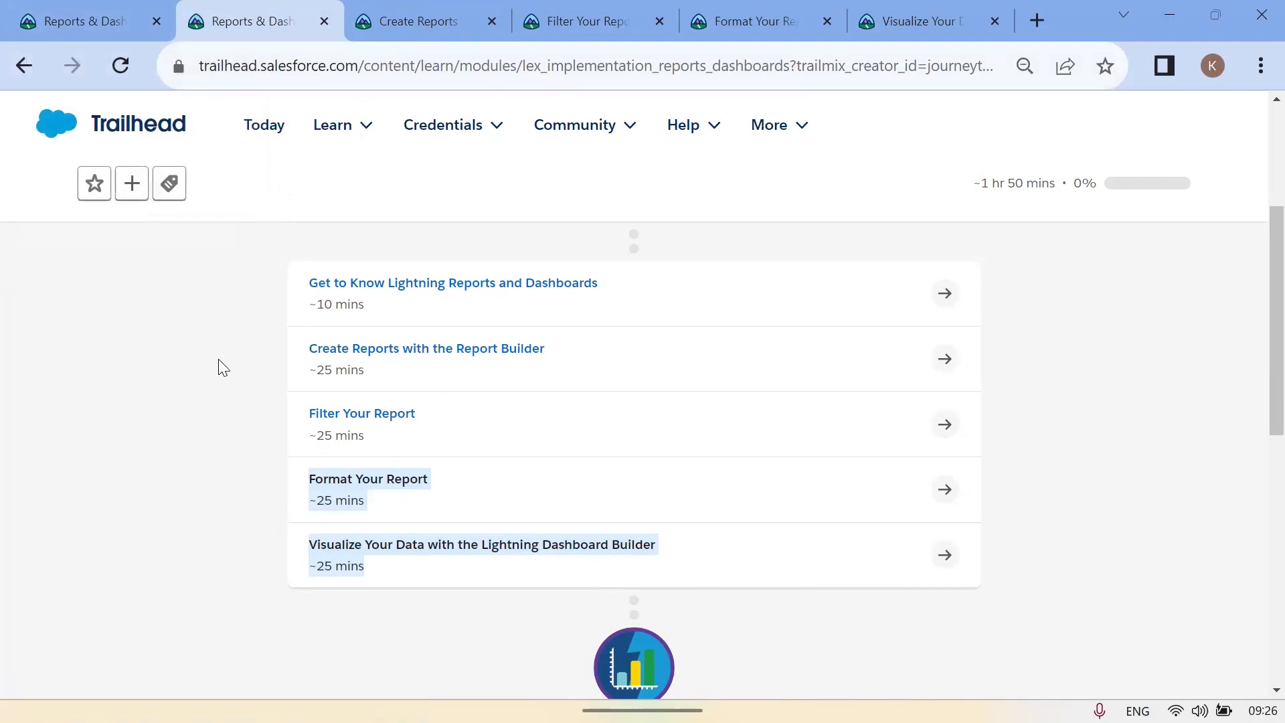
click(130, 320)
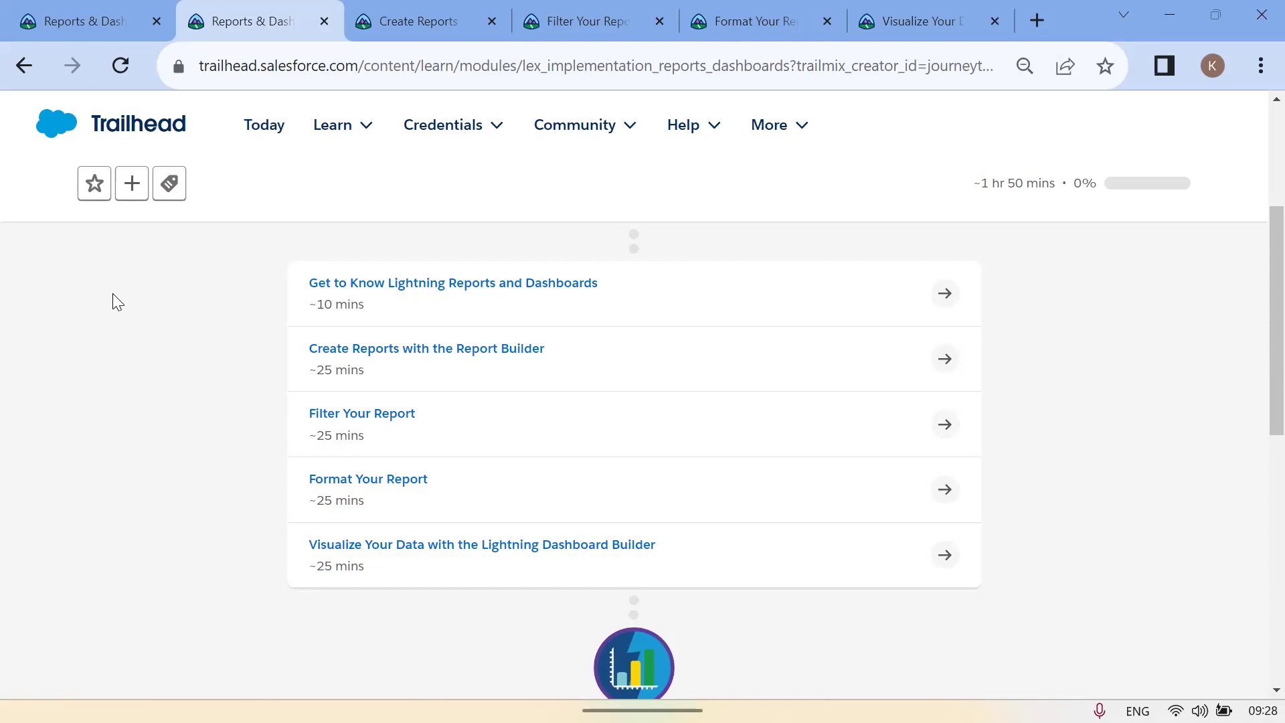
key(alt+Tab)
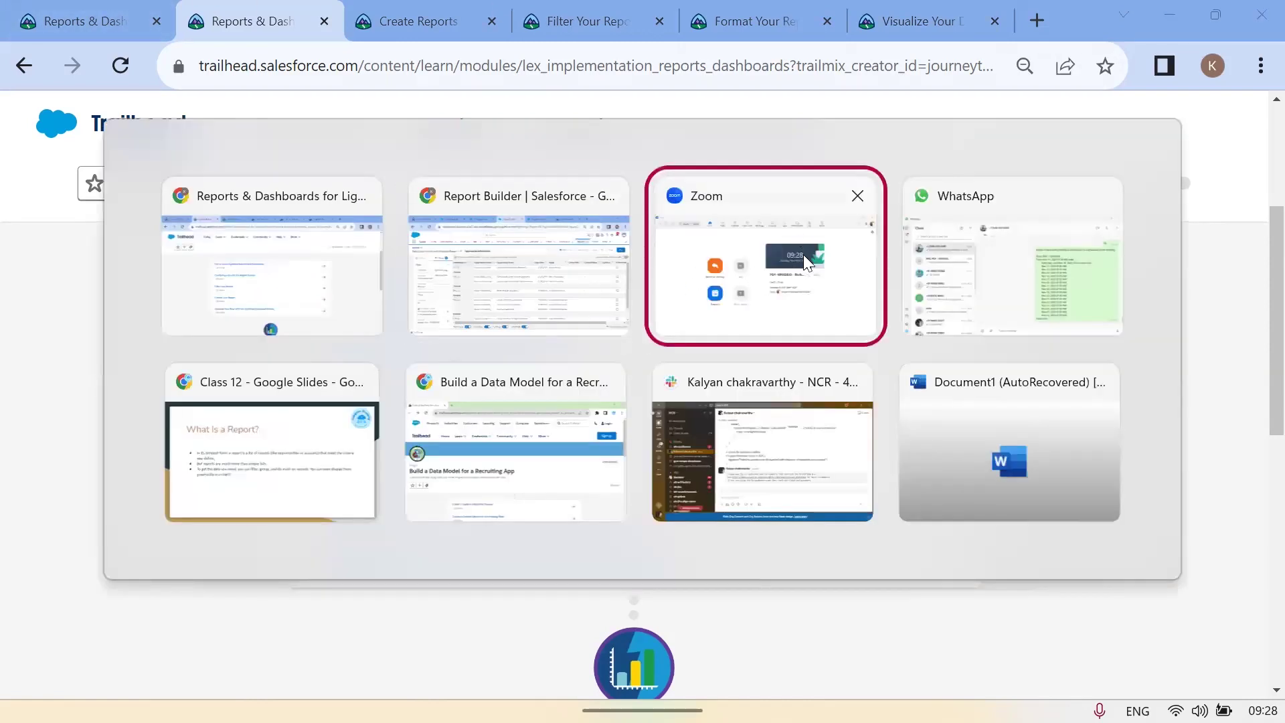
key(Escape)
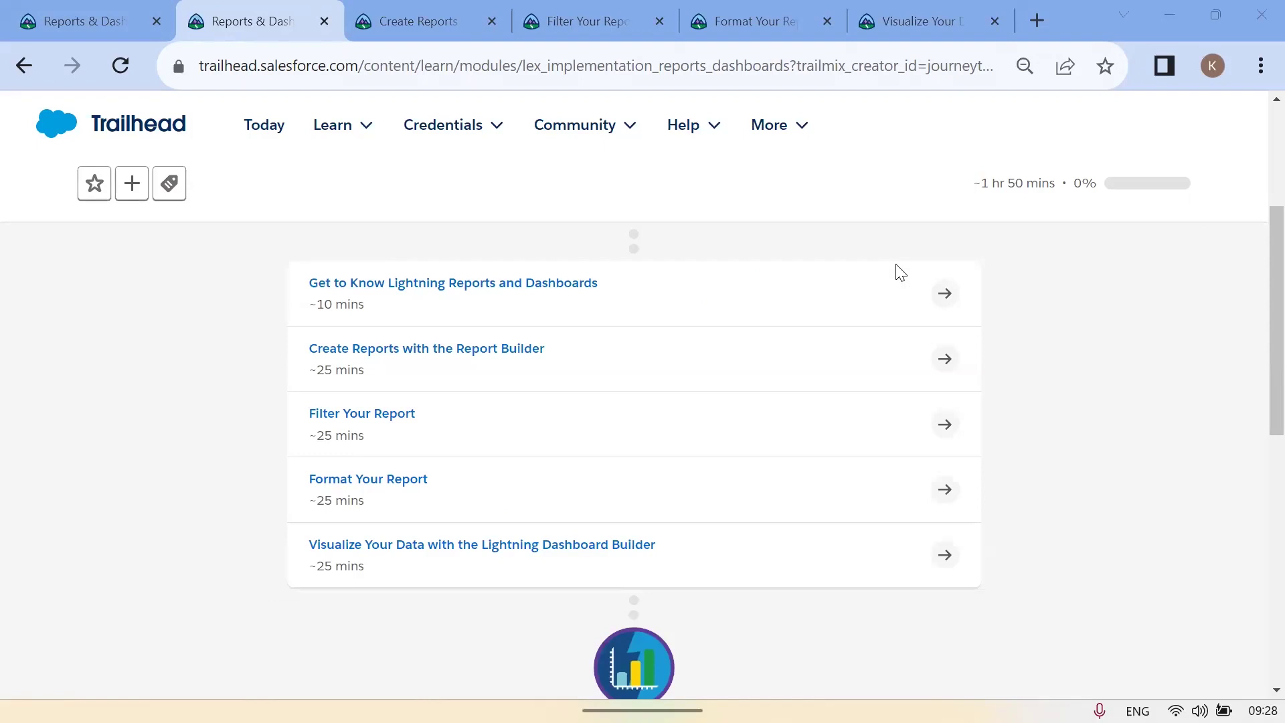